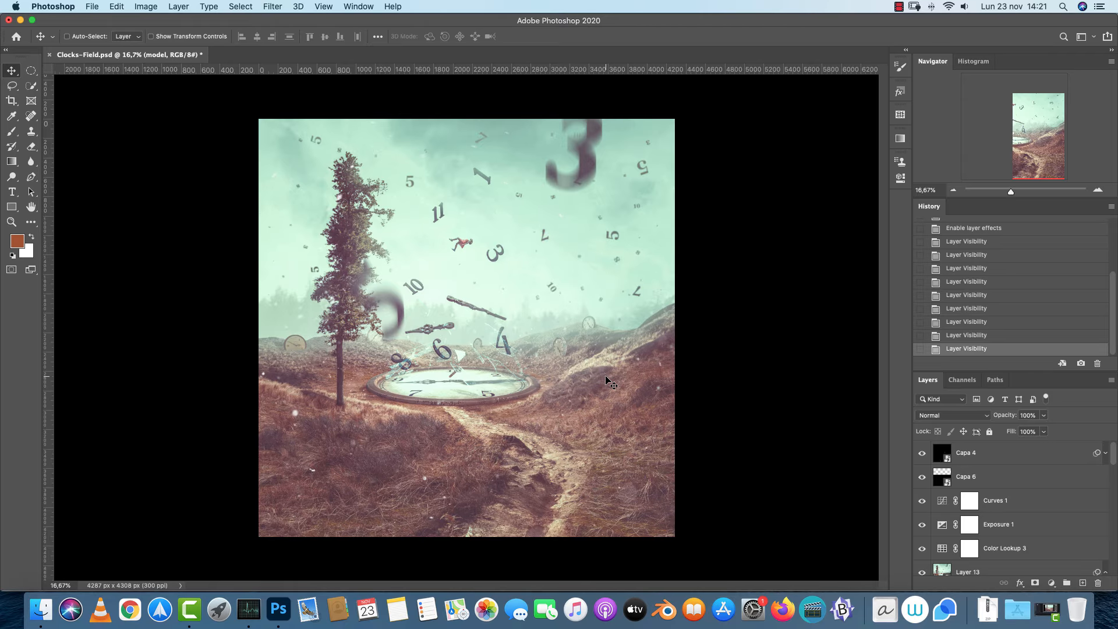
Create a new 2500 x 2500 pixel RGB document at 72 pixels/inch
key("super+n")
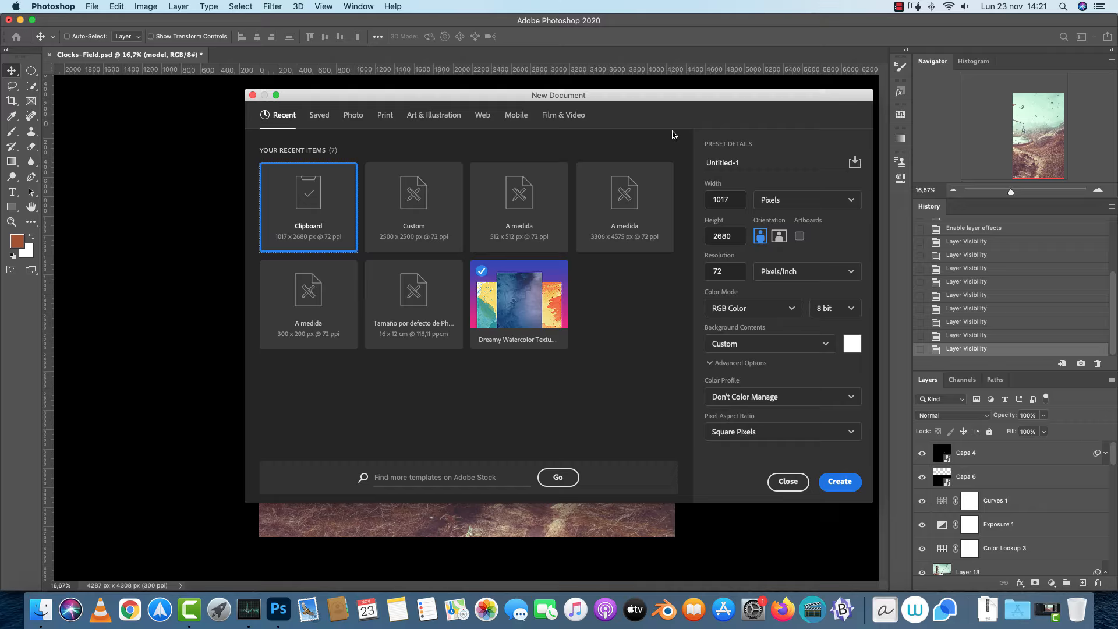
left_click(737, 204)
type("25")
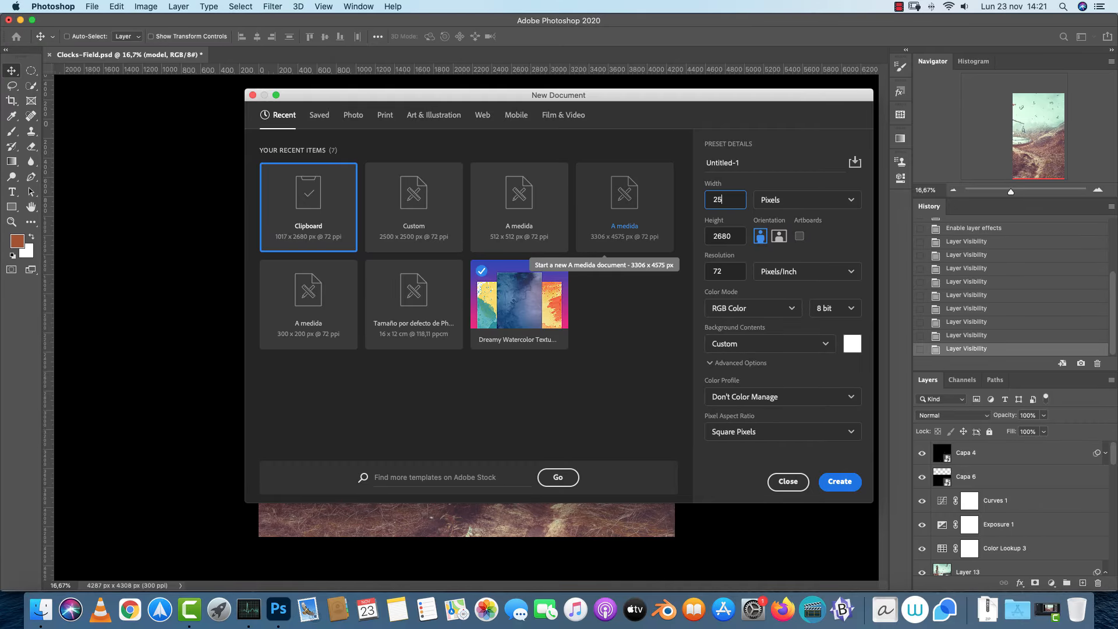
key("Tab")
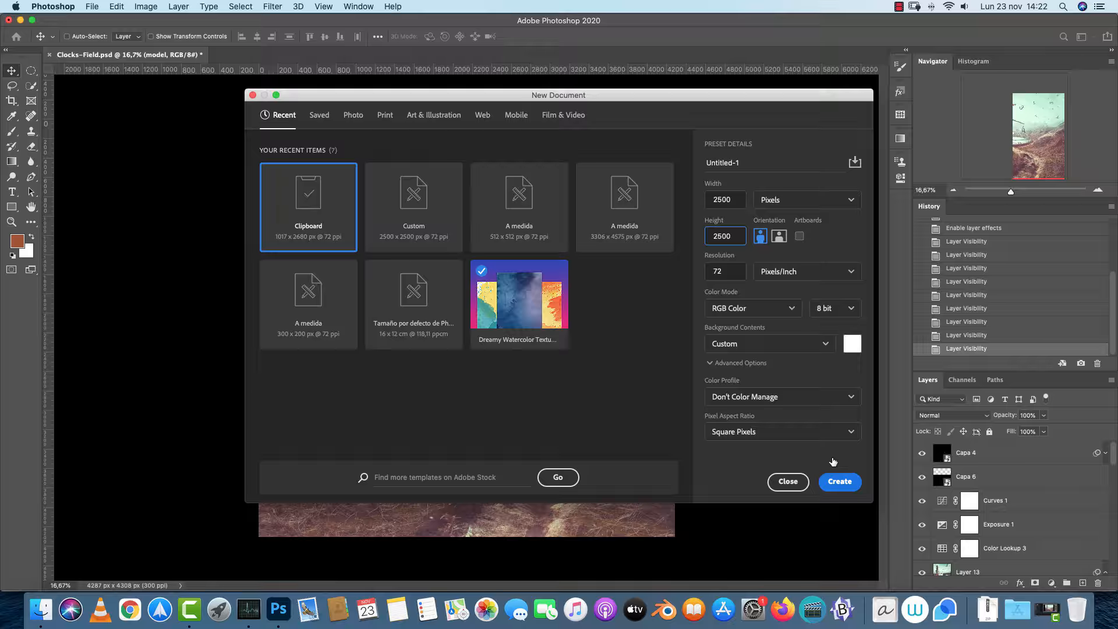
left_click(839, 481)
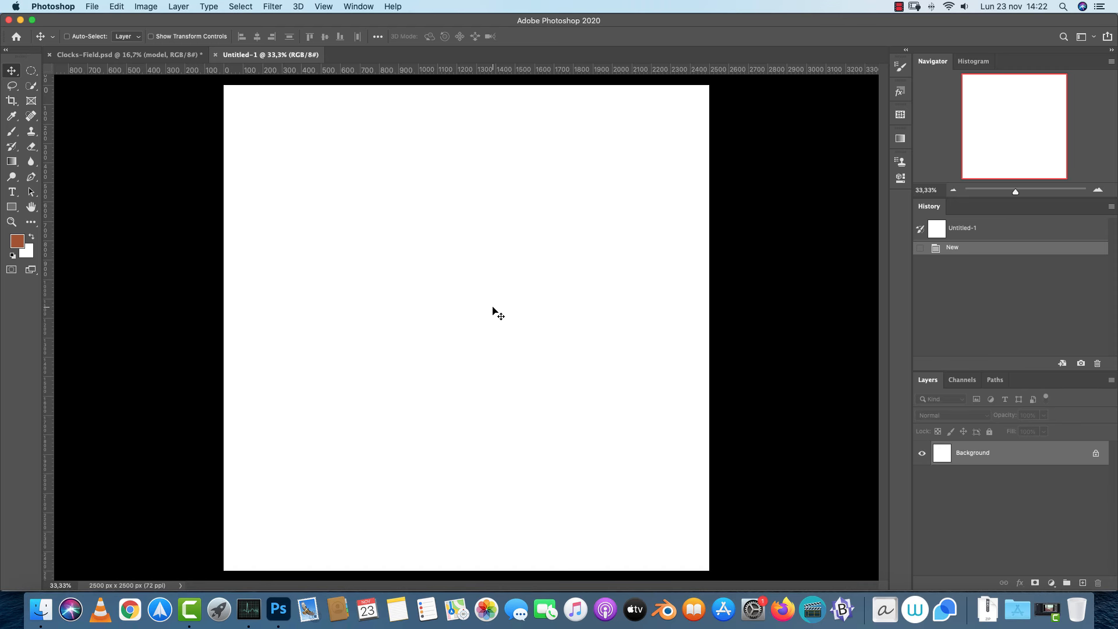
Preview the dune landscape shutterstock_1276873705.jpg from the Stock folder and place it as an embedded image
key("super+shift+p")
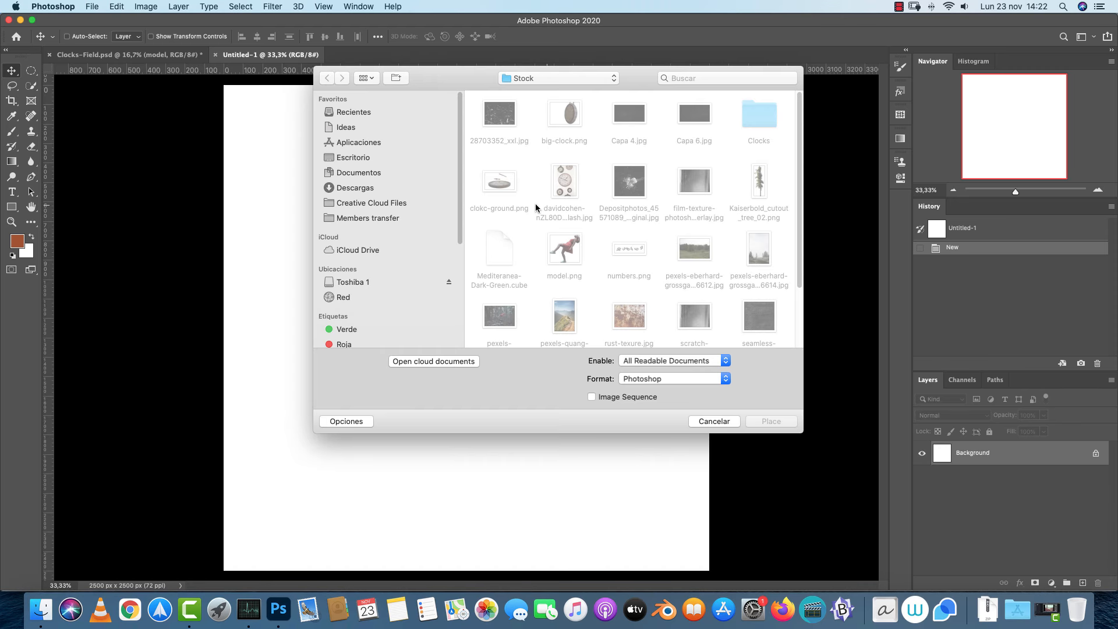
scroll(791, 160, "down", 3)
left_click(631, 302)
key("space")
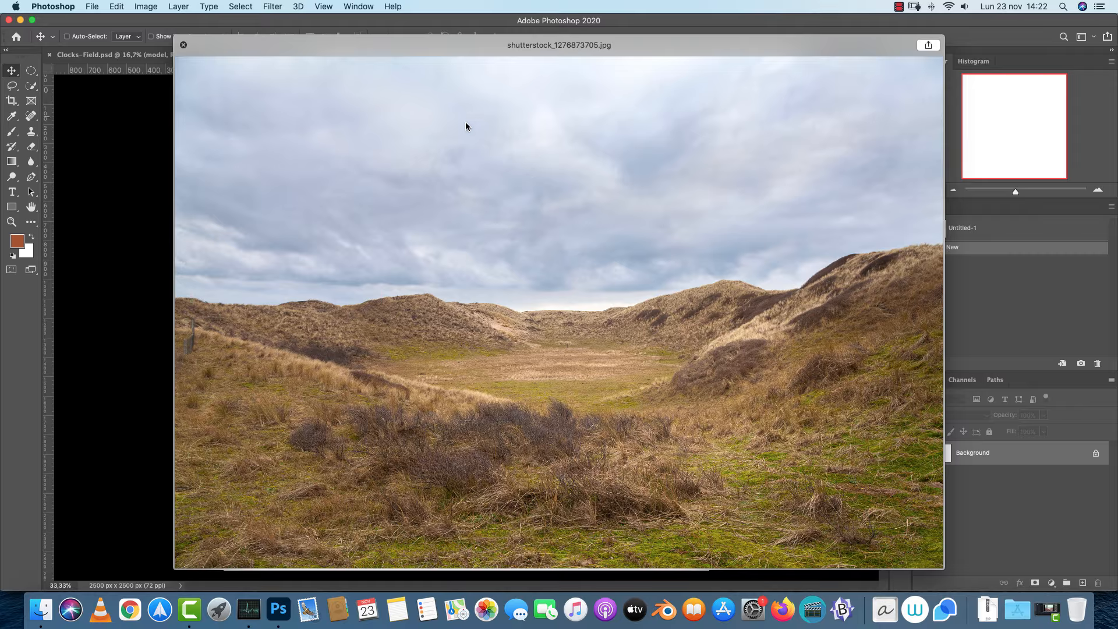
key("space")
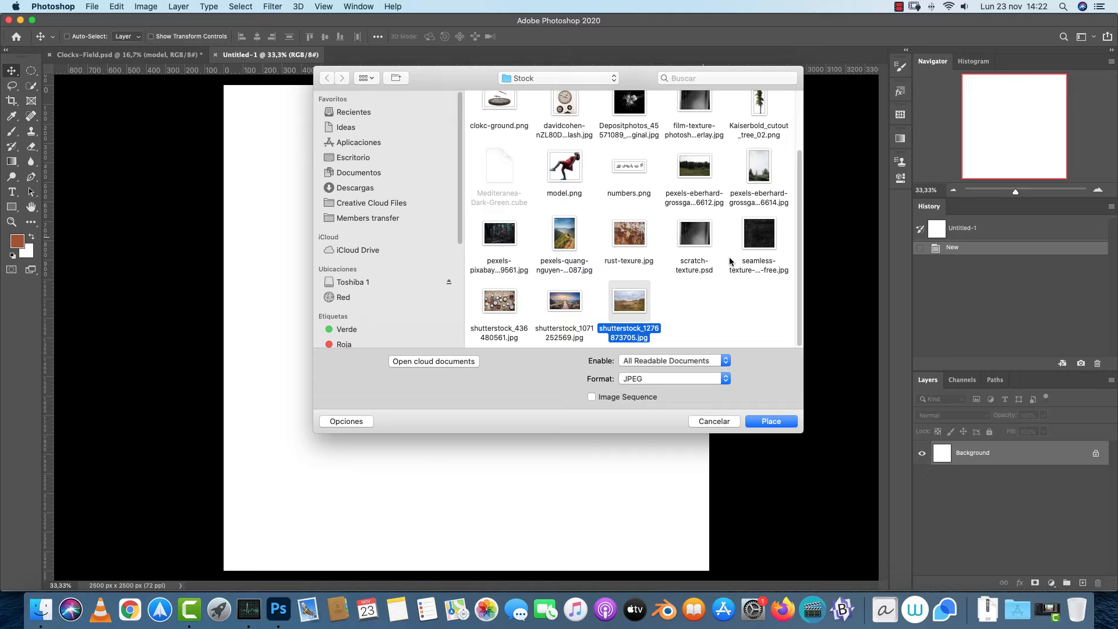
left_click(788, 422)
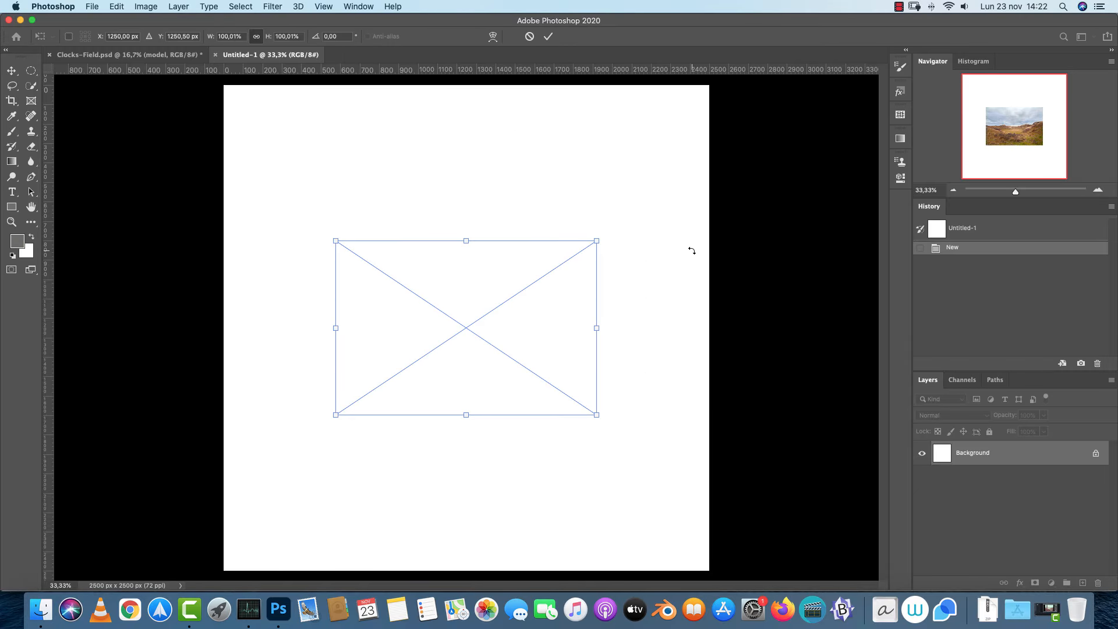
Scale the placed landscape to about 253% and position it across the full width and lower part of the canvas
left_click_drag(599, 241, 882, 49)
left_click_drag(636, 238, 540, 366)
left_click_drag(740, 202, 854, 125)
left_click_drag(614, 292, 445, 311)
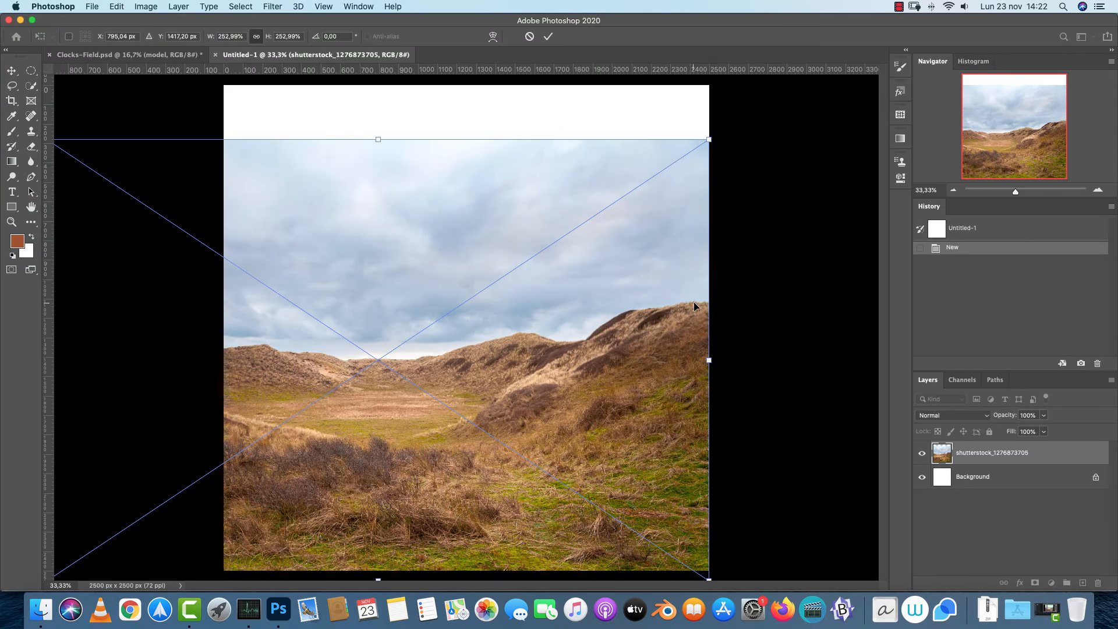
left_click_drag(687, 315, 736, 304)
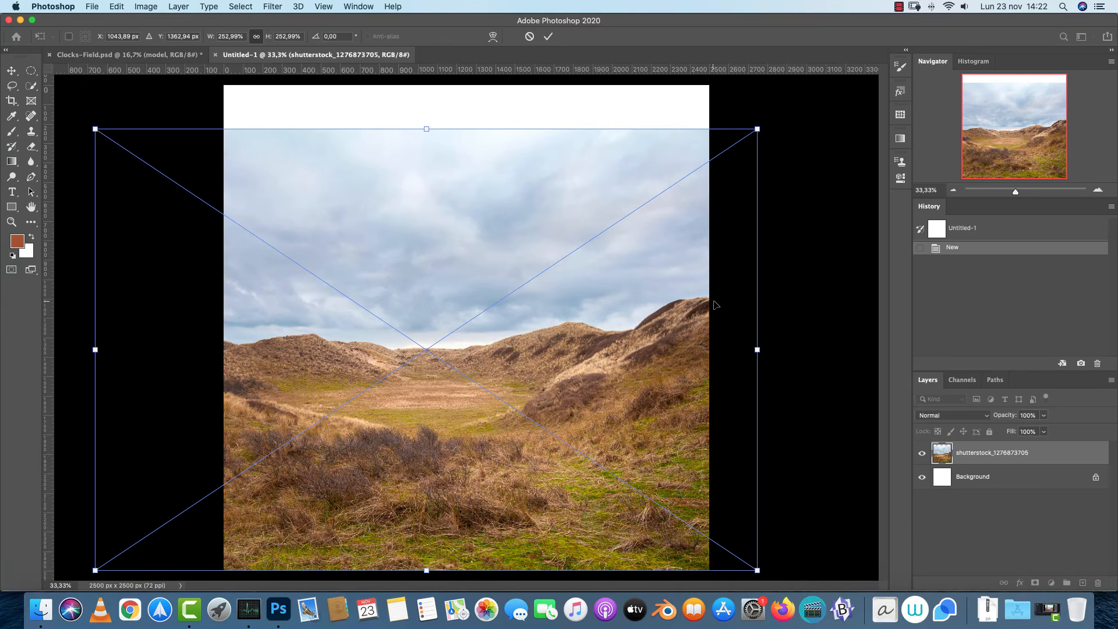
left_click_drag(654, 299, 636, 346)
key("Return")
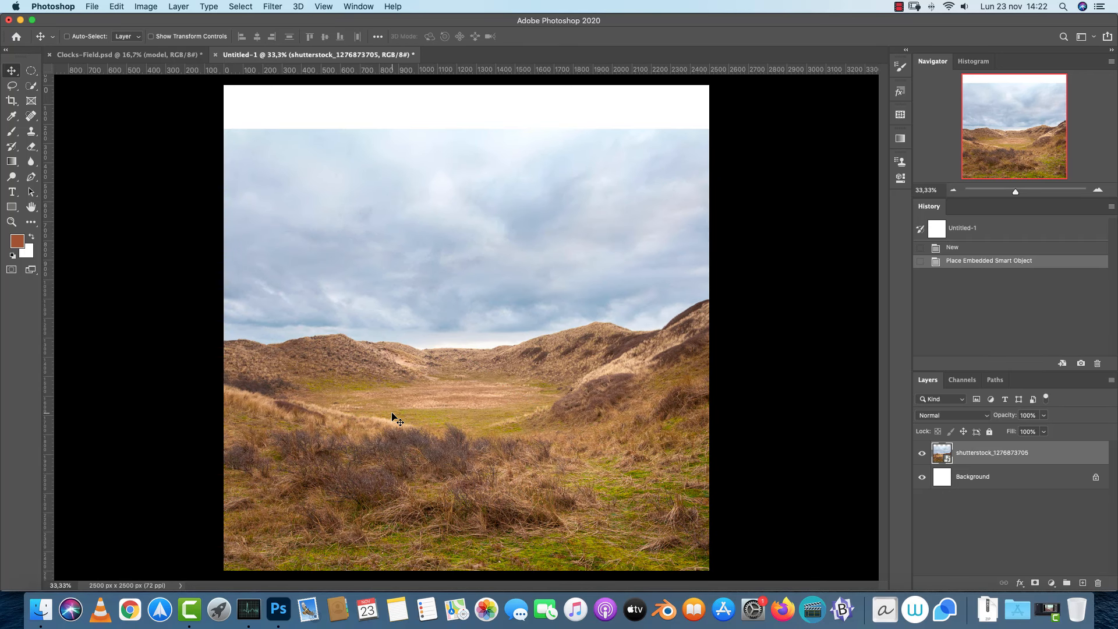
Look at the finished Clocks-Field.psd composite and place the pexels mountain-trail photo (2132087) into the new document
left_click(167, 57)
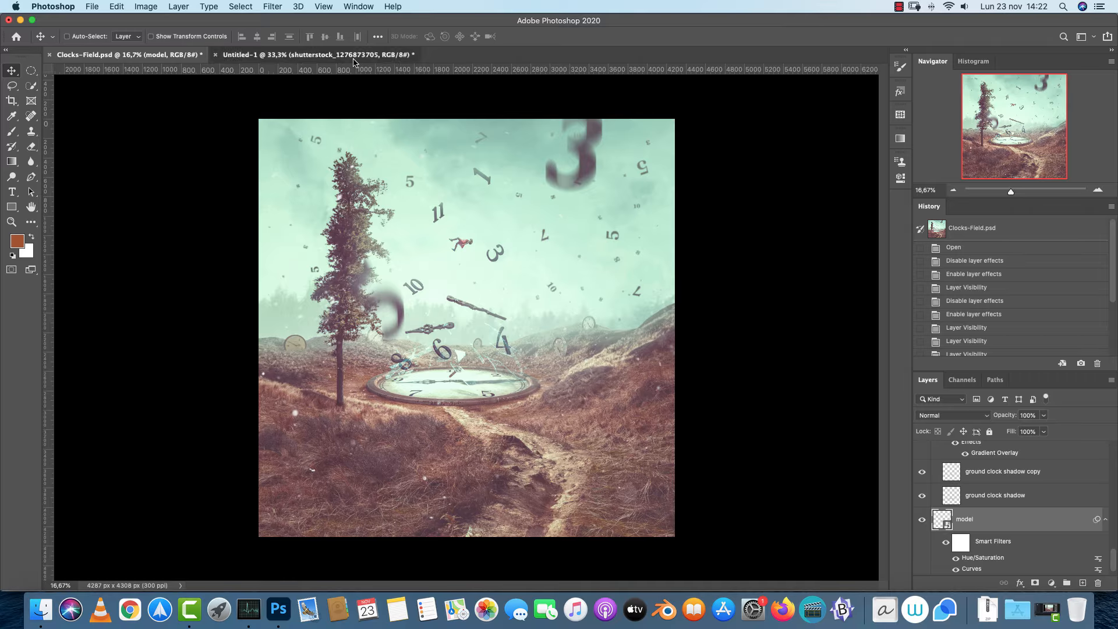
left_click(326, 55)
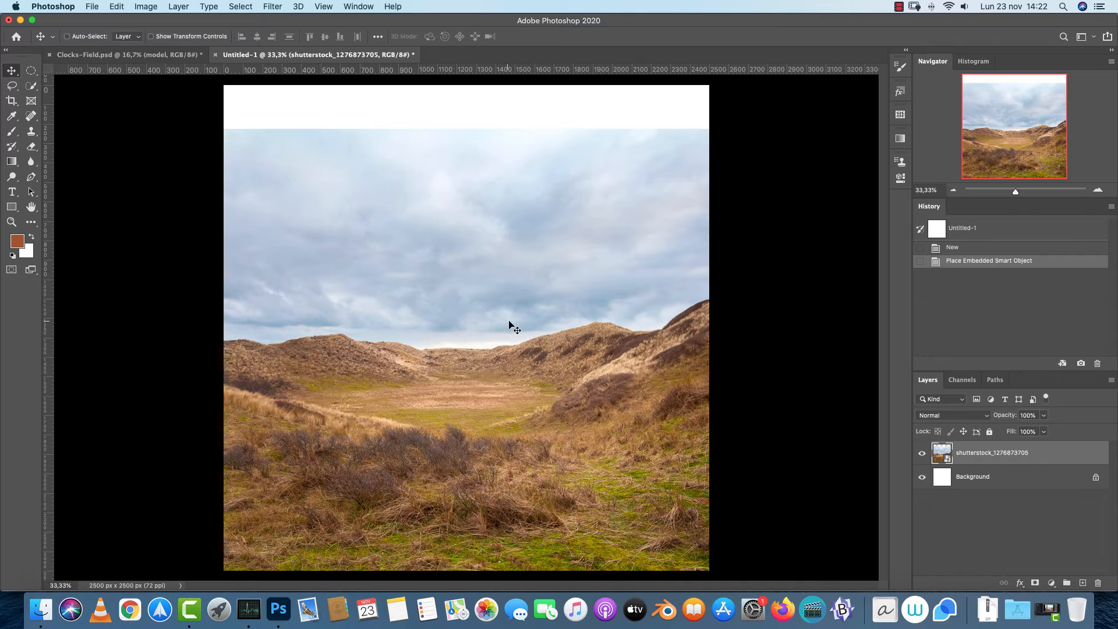
key("super+shift+p")
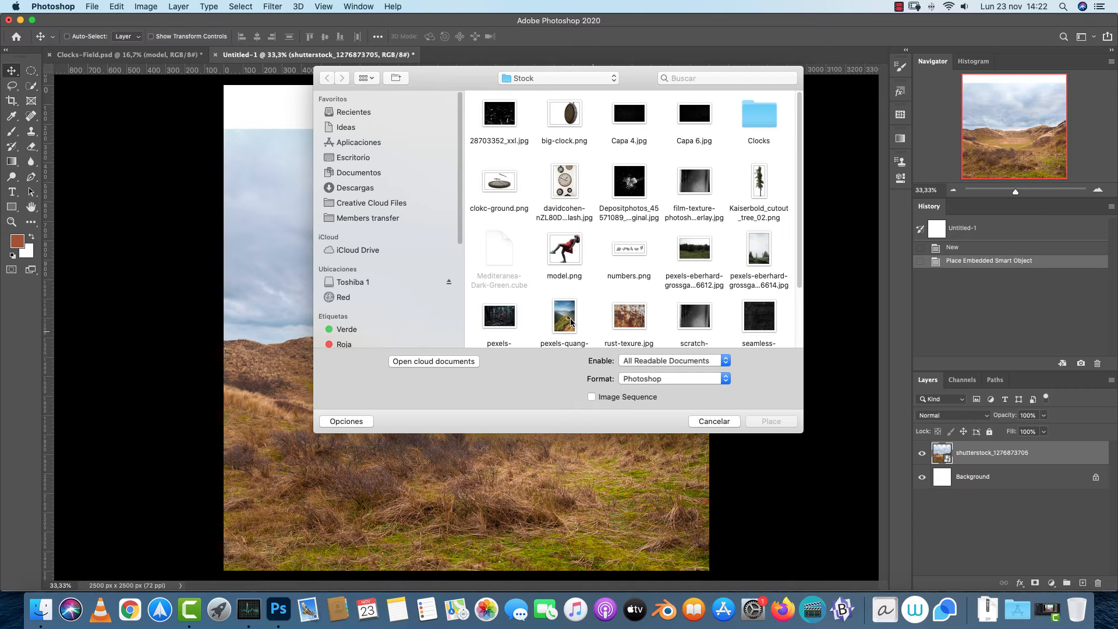
left_click(570, 321)
left_click(771, 423)
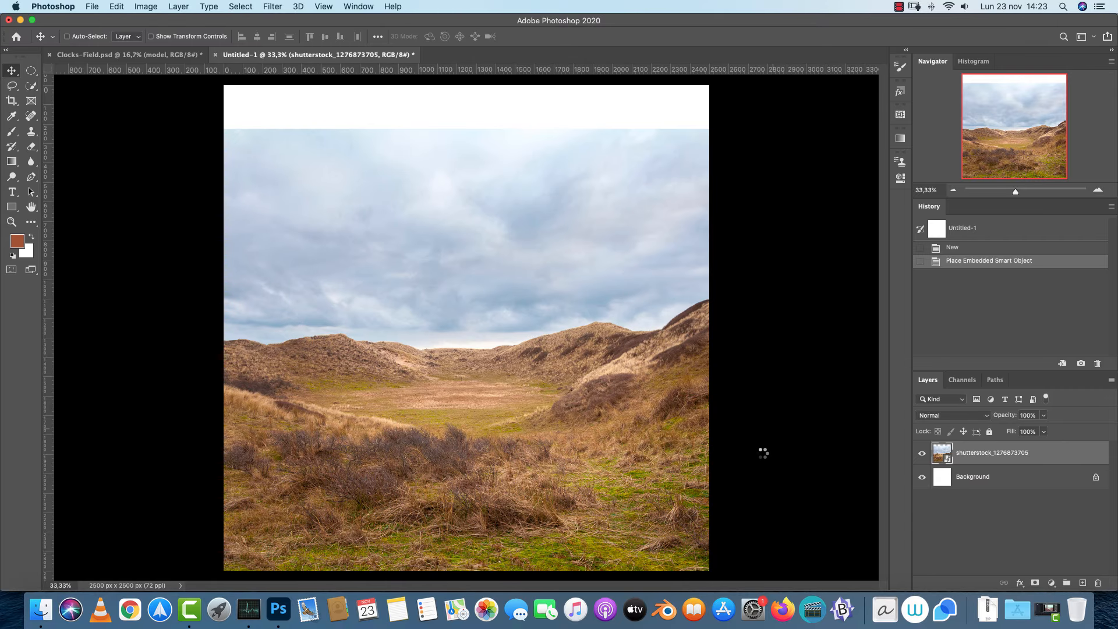
Enlarge the mountain-trail photo and, using reduced opacity as a guide, align its trail with the lower half of the landscape
left_click_drag(627, 331, 861, 324)
left_click_drag(605, 369, 459, 346)
left_click(1044, 415)
left_click_drag(1020, 433, 1018, 432)
left_click_drag(508, 340, 502, 406)
left_click_drag(711, 365, 700, 365)
left_click_drag(599, 365, 601, 419)
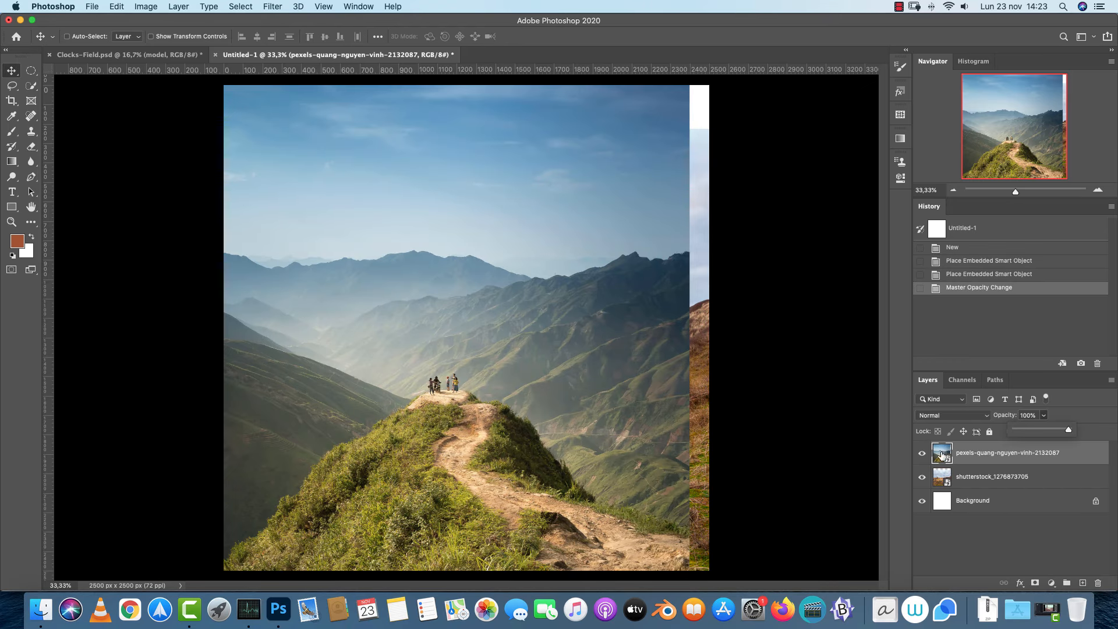
Add a black hide-all mask to the mountain-trail layer and lower the mask density to 59%
left_click(942, 453)
left_click(1036, 584, "alt")
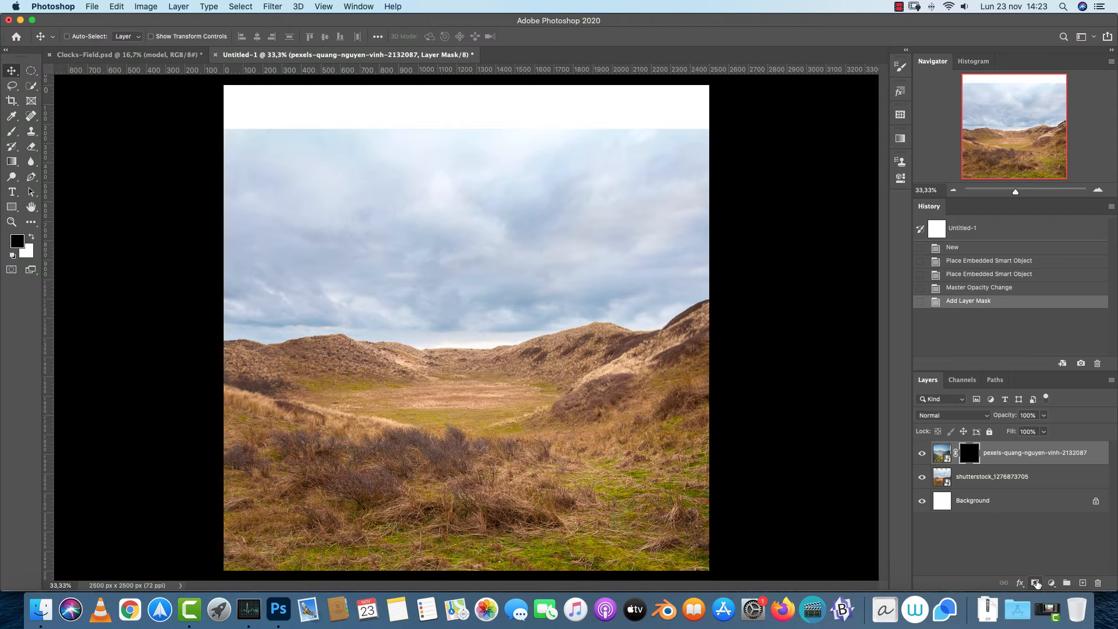
double_click(972, 453)
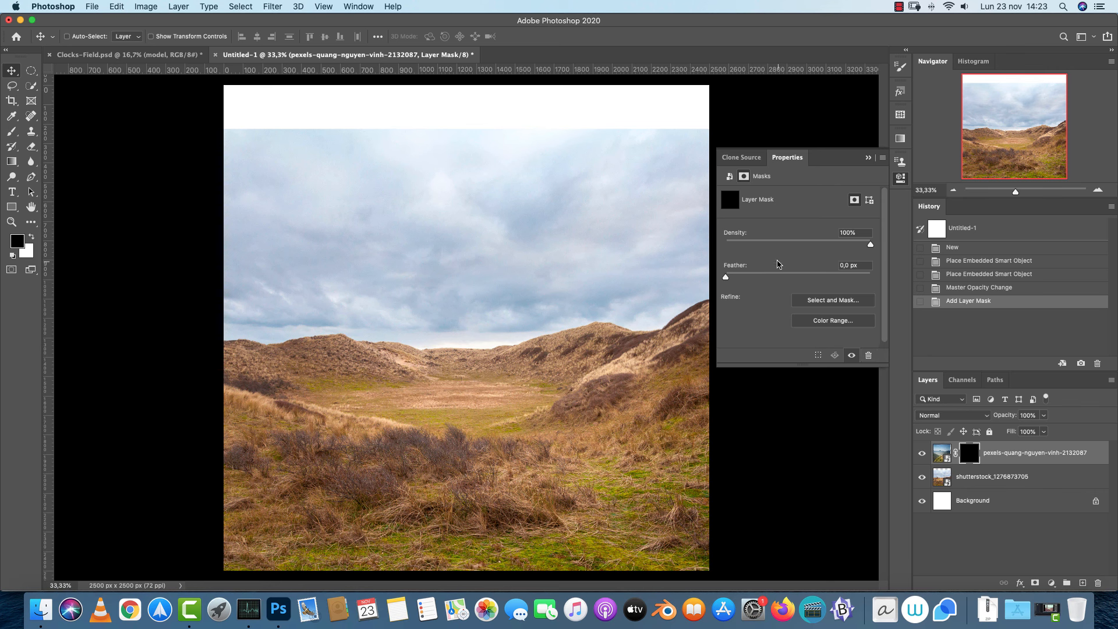
left_click_drag(813, 246, 812, 246)
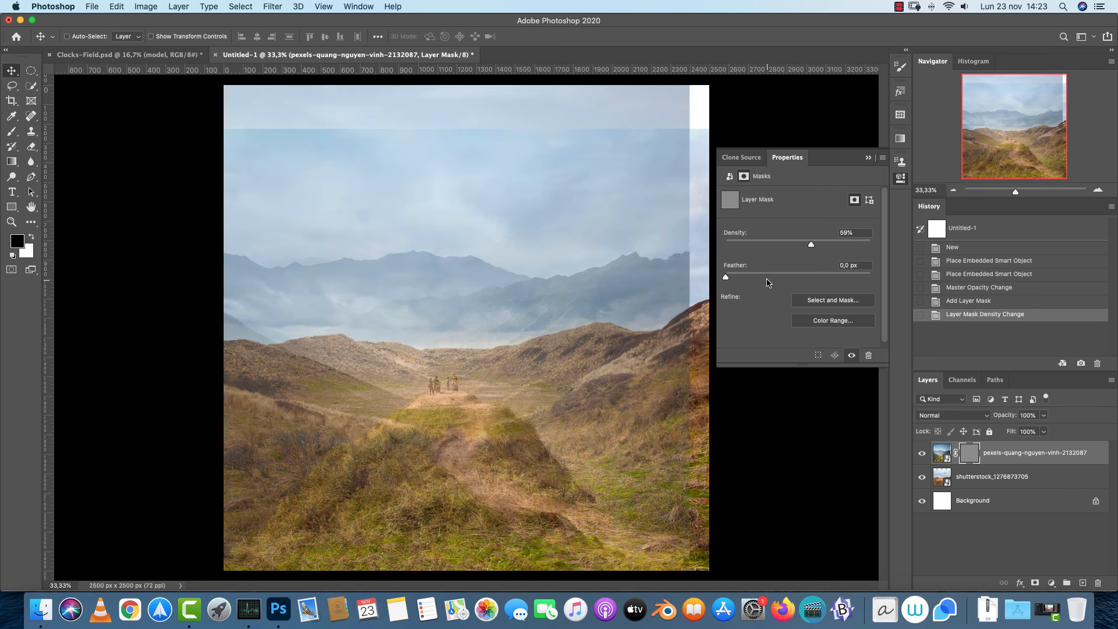
left_click(869, 158)
Choose a round tip for the Brush tool and bring the start of the trail into view at 100% zoom
key("super+1")
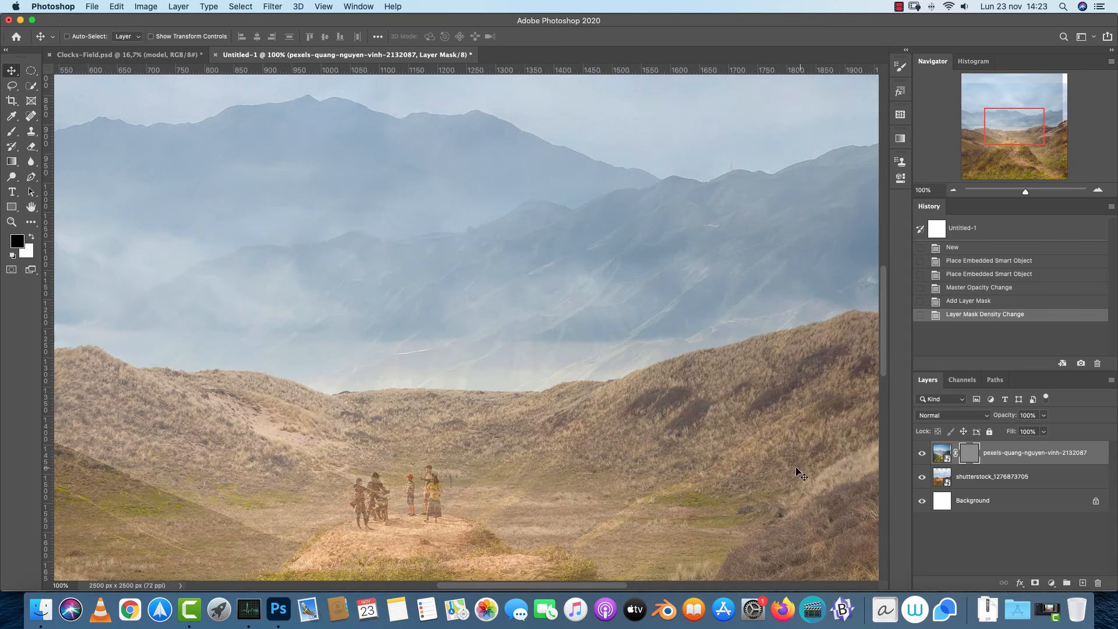
scroll(556, 361, "down", 8)
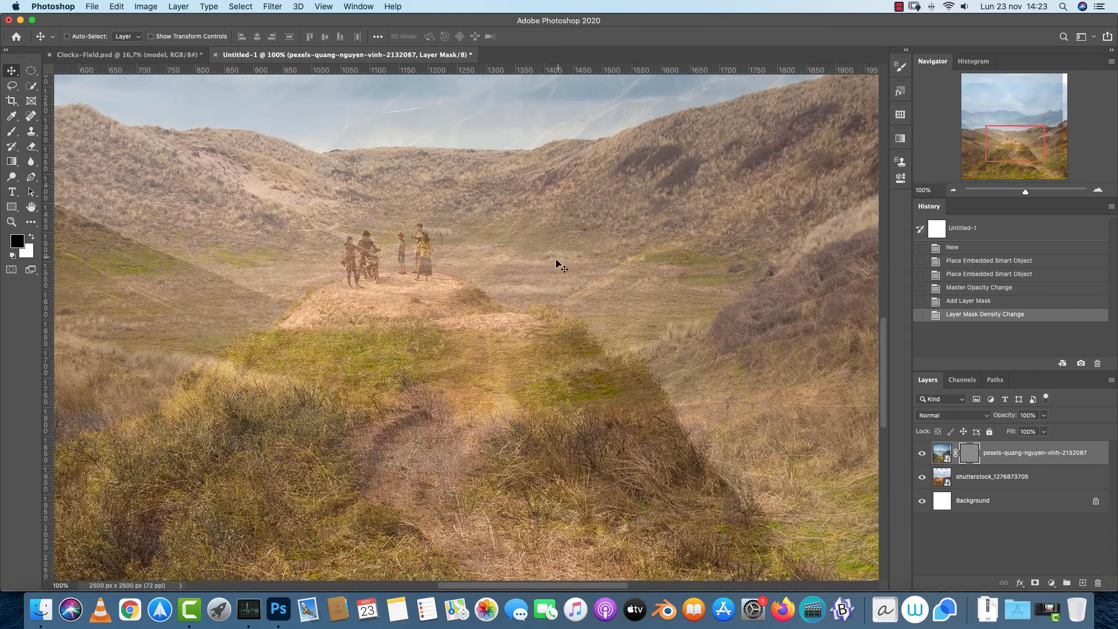
key("b")
left_click_drag(481, 292, 562, 268)
key("bracketright")
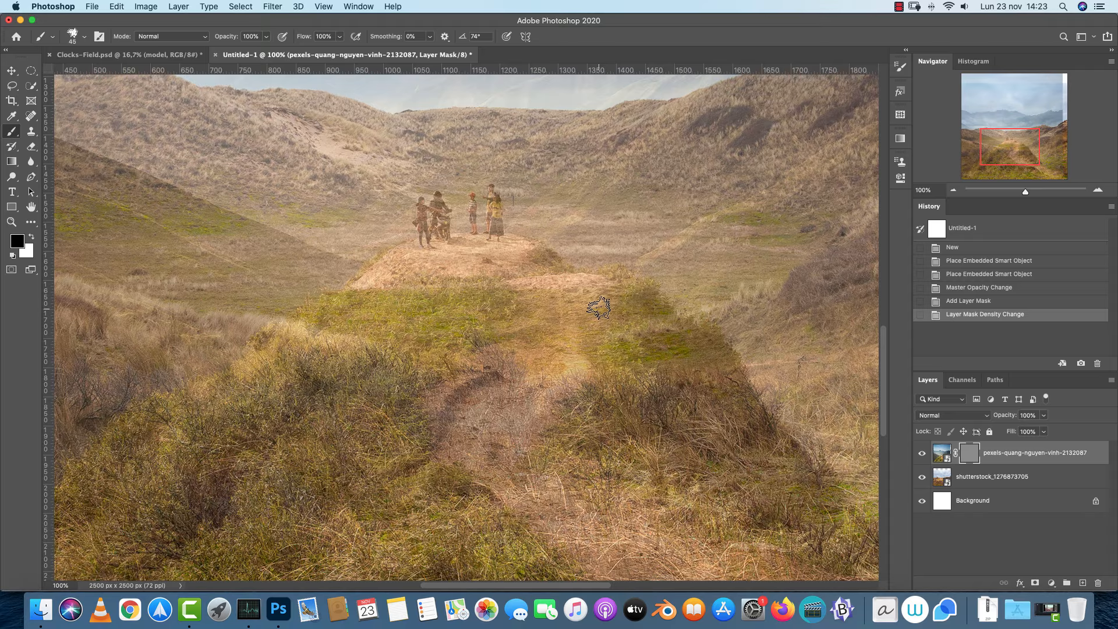
right_click(602, 314)
left_click(693, 390)
Set the trail layer's mask density to 100% and disable the mask to view the whole photo
double_click(970, 453)
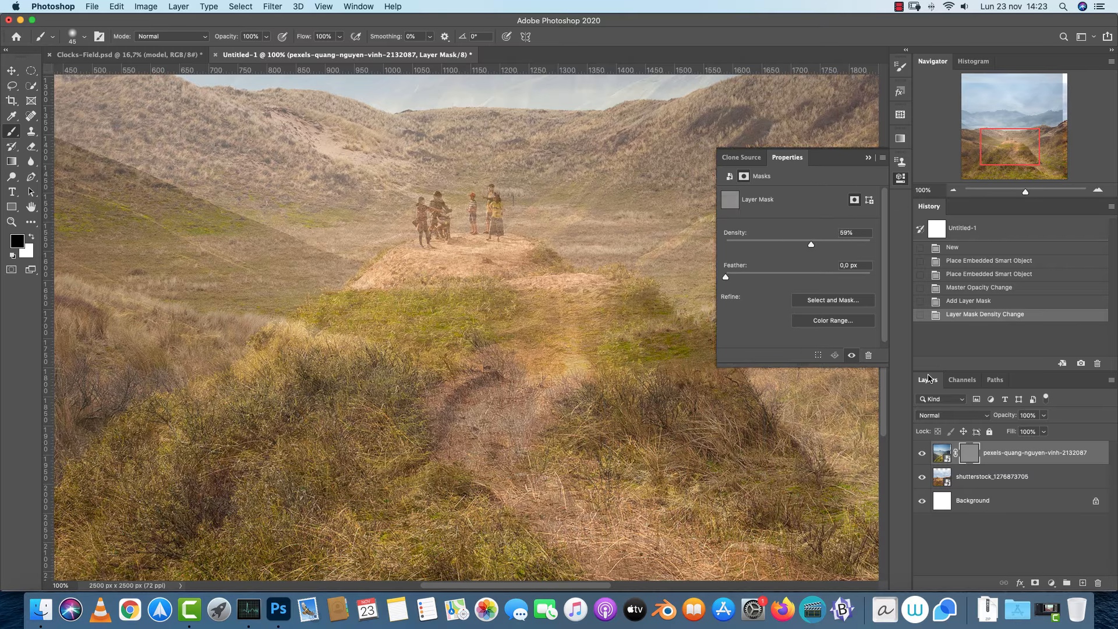
left_click_drag(811, 245, 871, 245)
left_click(969, 453, "alt")
left_click(970, 453, "alt")
left_click(868, 158)
left_click(970, 453, "shift")
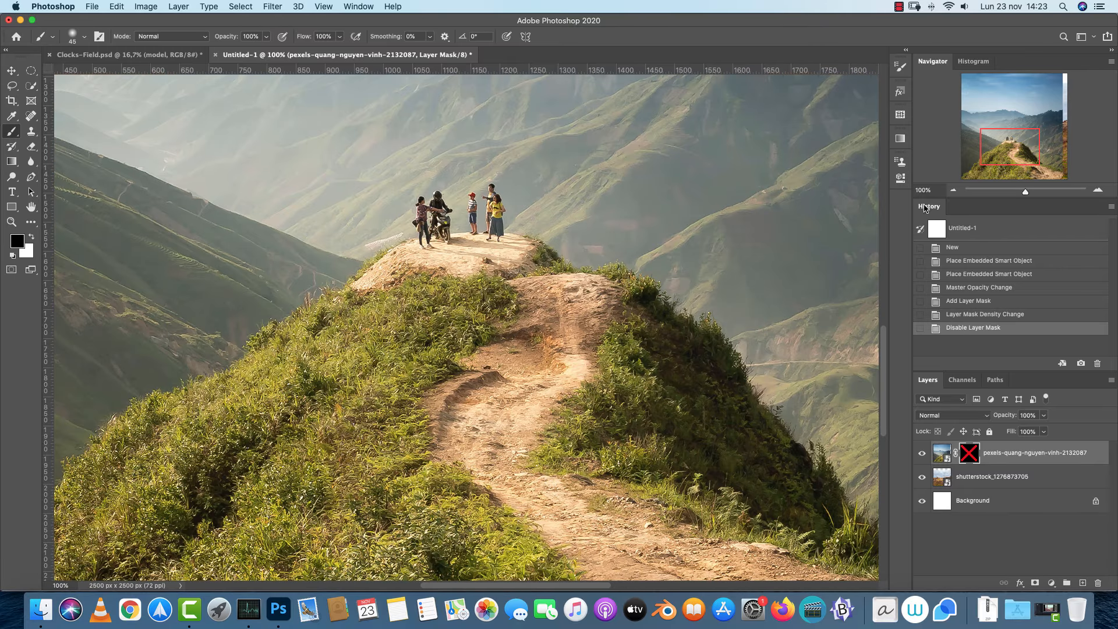
Lower the trail layer's mask density to slightly under 60% so both photos show through
key("super+minus")
key("super+minus")
double_click(969, 452)
left_click_drag(870, 244, 807, 244)
left_click(868, 158)
Paint white on the mask with the brush enlarged to 200 px to reveal the dirt trail from foreground to hilltop
key("x")
key("super+plus")
key("bracketright")
key("bracketright")
key("bracketright")
key("bracketright")
key("bracketright")
key("bracketright")
key("bracketright")
mouse_move(594, 335)
left_mouse_down()
mouse_move(512, 311)
mouse_move(605, 501)
mouse_move(521, 372)
left_mouse_up()
key("bracketright")
key("bracketright")
key("bracketright")
mouse_move(551, 309)
left_mouse_down()
mouse_move(674, 492)
mouse_move(513, 445)
mouse_move(350, 180)
mouse_move(419, 168)
mouse_move(506, 265)
left_mouse_up()
Set the trail layer's mask density to 100%
double_click(974, 458)
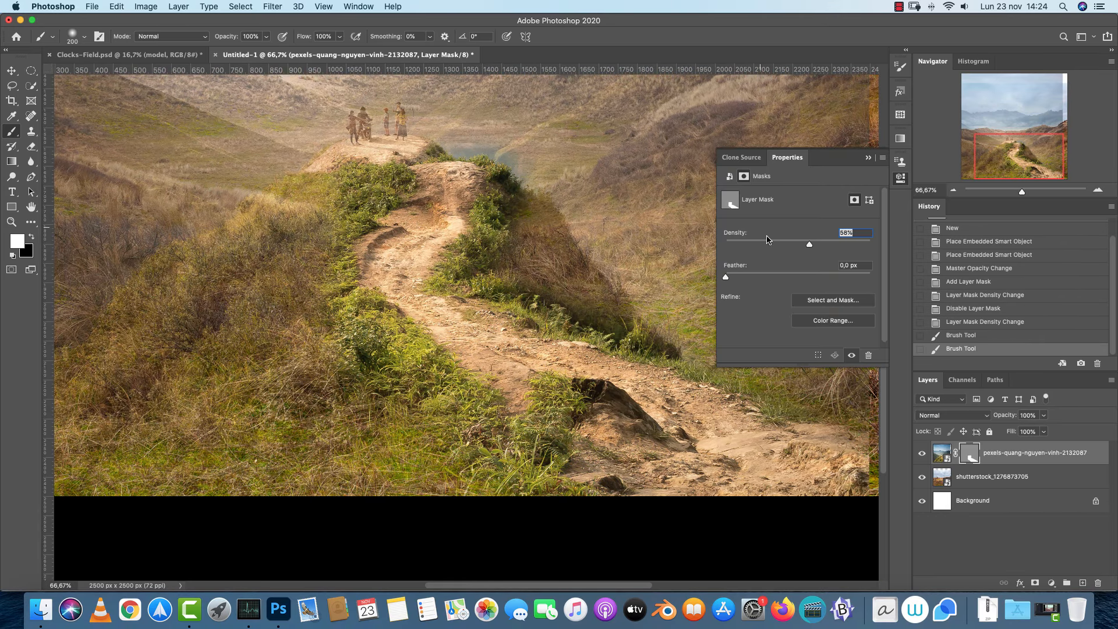
type("100")
key("Return")
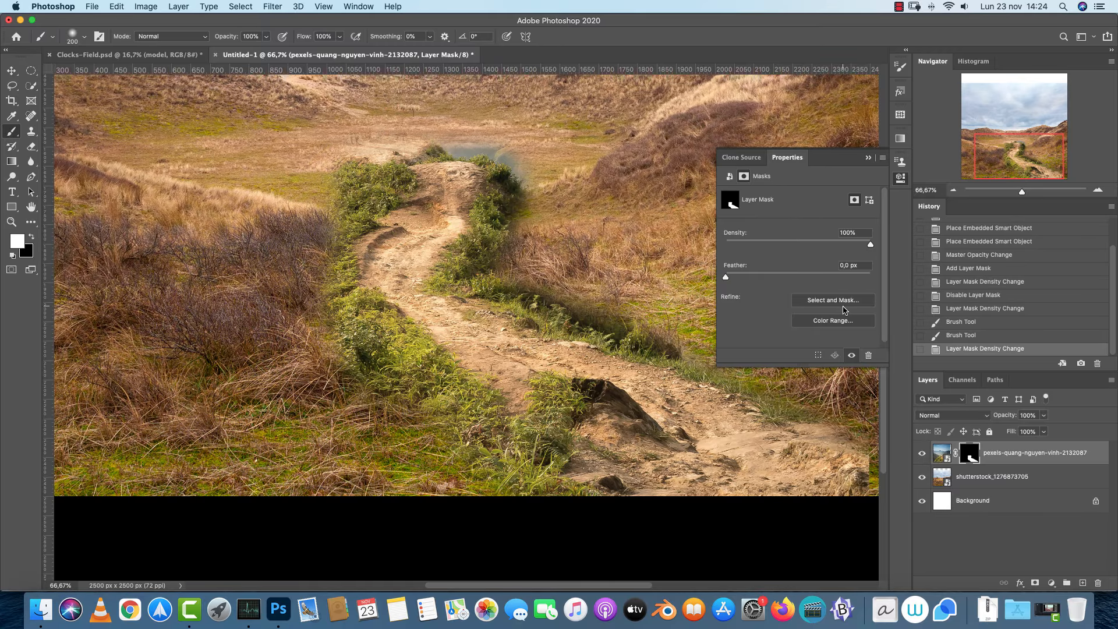
left_click(868, 157)
Enlarge the brush to 400 px and reveal more of the trail photo around the path's lower-right end
left_click_drag(631, 287, 484, 215)
key("x")
key("bracketright")
key("bracketright")
key("bracketright")
key("bracketright")
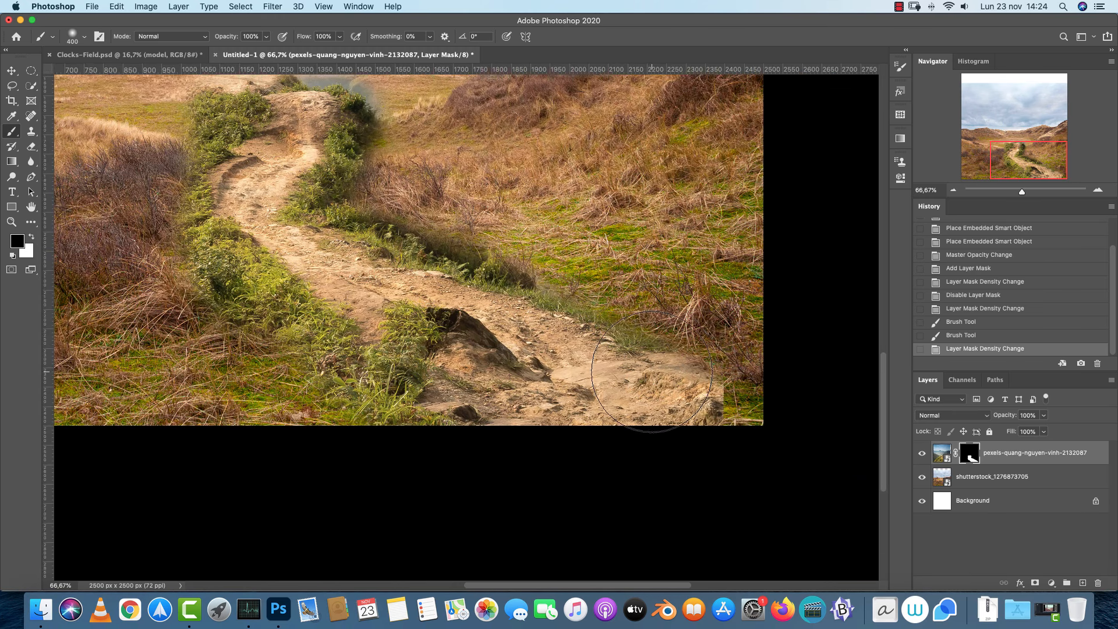
left_click_drag(693, 346, 716, 291)
key("x")
Set the Brush tool to 60% opacity and 40% flow for painting on the trail layer's mask
key("c")
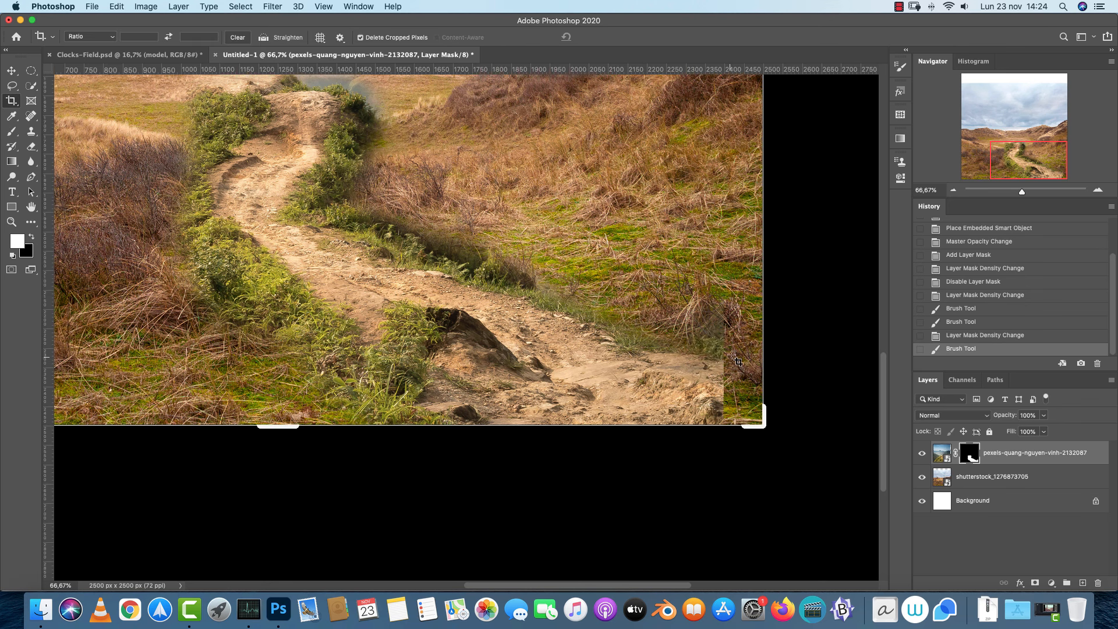
key("b")
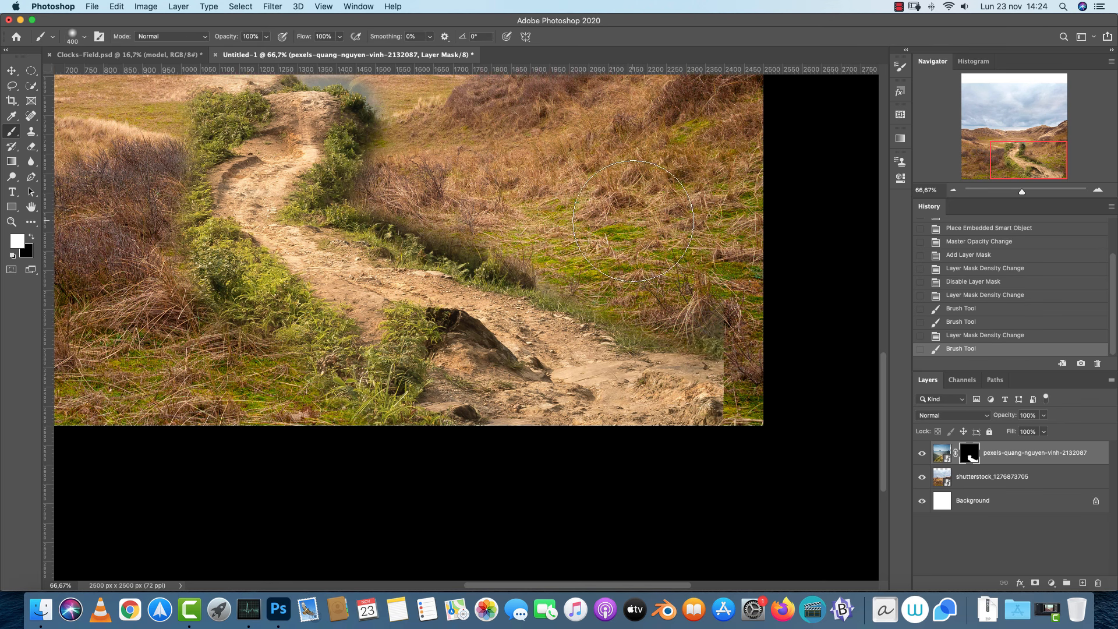
right_click(662, 247)
left_click(715, 294)
left_click(970, 457)
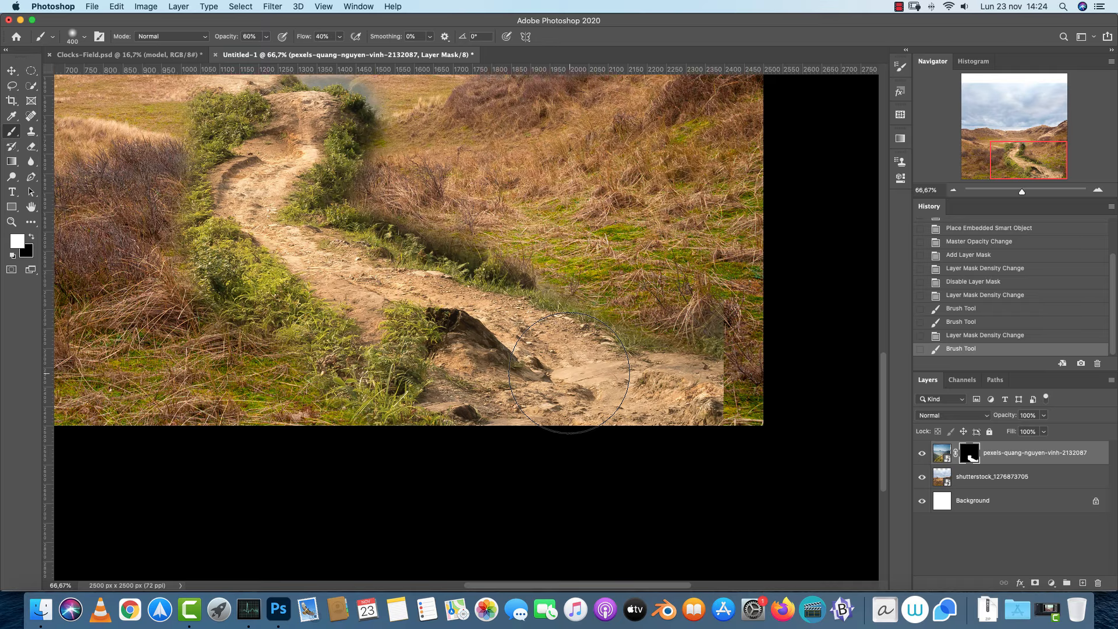
Paint black on the mask with the brush reduced to 200 px to blend the trail's lower-right edge into the grass
mouse_move(579, 276)
left_mouse_down()
mouse_move(681, 289)
mouse_move(719, 314)
mouse_move(714, 301)
mouse_move(692, 297)
mouse_move(720, 311)
mouse_move(754, 353)
left_mouse_up()
key("super+z")
key("x")
mouse_move(748, 360)
left_mouse_down()
mouse_move(726, 342)
mouse_move(724, 352)
left_mouse_up()
key("bracketleft")
key("bracketleft")
mouse_move(746, 414)
left_mouse_down()
mouse_move(624, 329)
mouse_move(611, 303)
mouse_move(685, 323)
left_mouse_up()
Mask out the trail photo's green shrubs along the left side of the path and beside its far end
left_click_drag(373, 403, 265, 342)
mouse_move(242, 301)
left_mouse_down()
mouse_move(412, 391)
mouse_move(342, 377)
left_mouse_up()
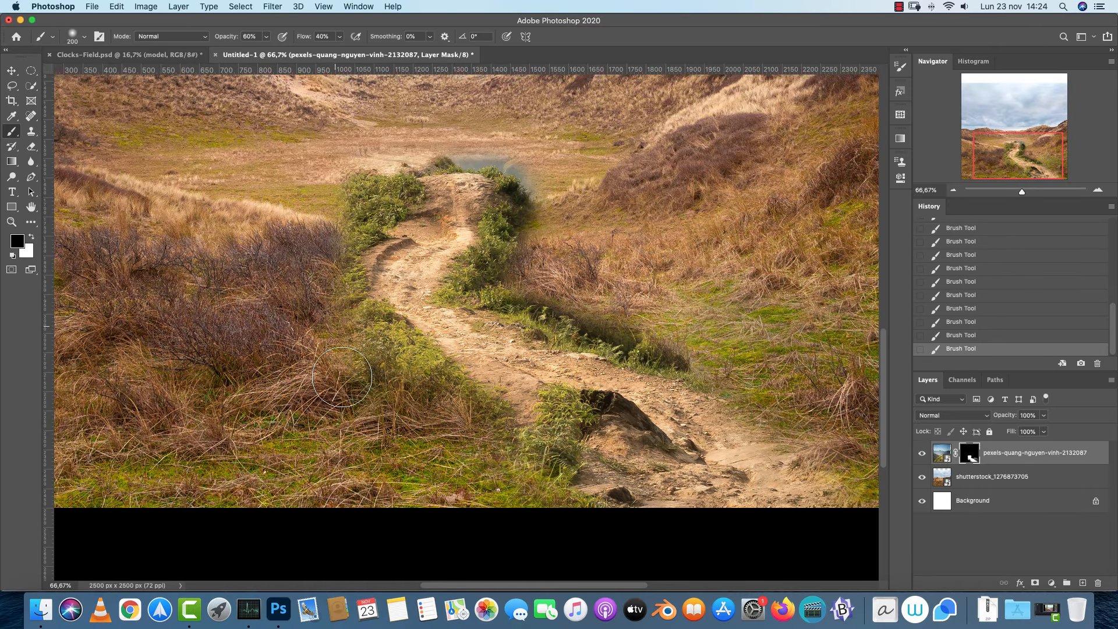
mouse_move(364, 169)
left_mouse_down()
mouse_move(360, 200)
mouse_move(401, 190)
left_mouse_up()
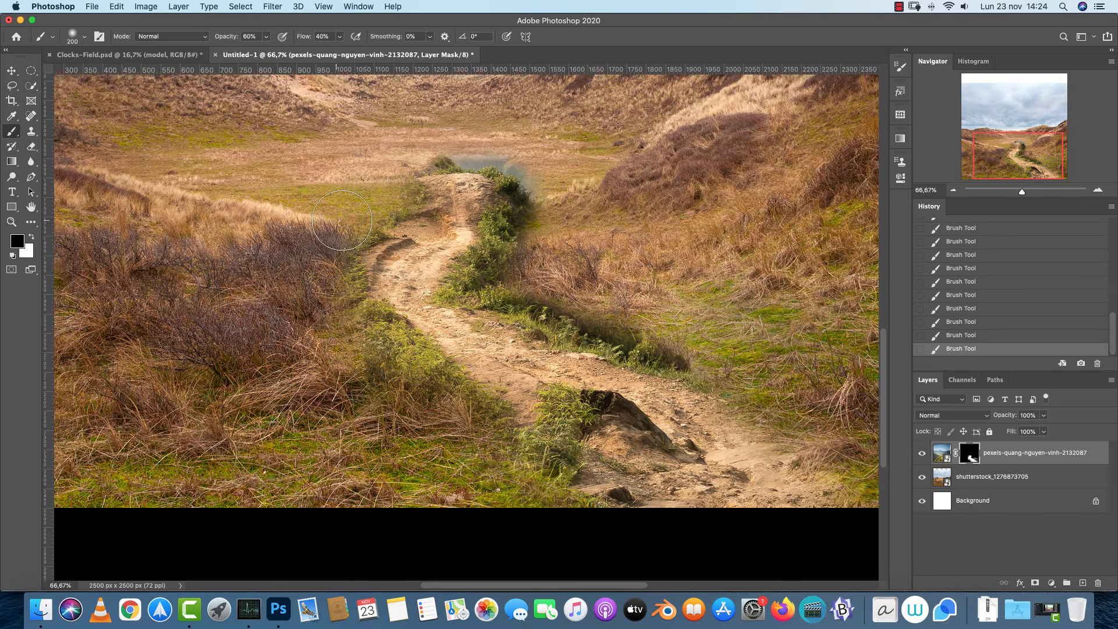
Fade out the trail's far end and mask away the remaining shrubs along both edges of the path
mouse_move(539, 166)
left_mouse_down()
mouse_move(444, 163)
mouse_move(422, 180)
mouse_move(427, 166)
mouse_move(468, 162)
mouse_move(554, 198)
mouse_move(535, 216)
mouse_move(533, 186)
left_mouse_up()
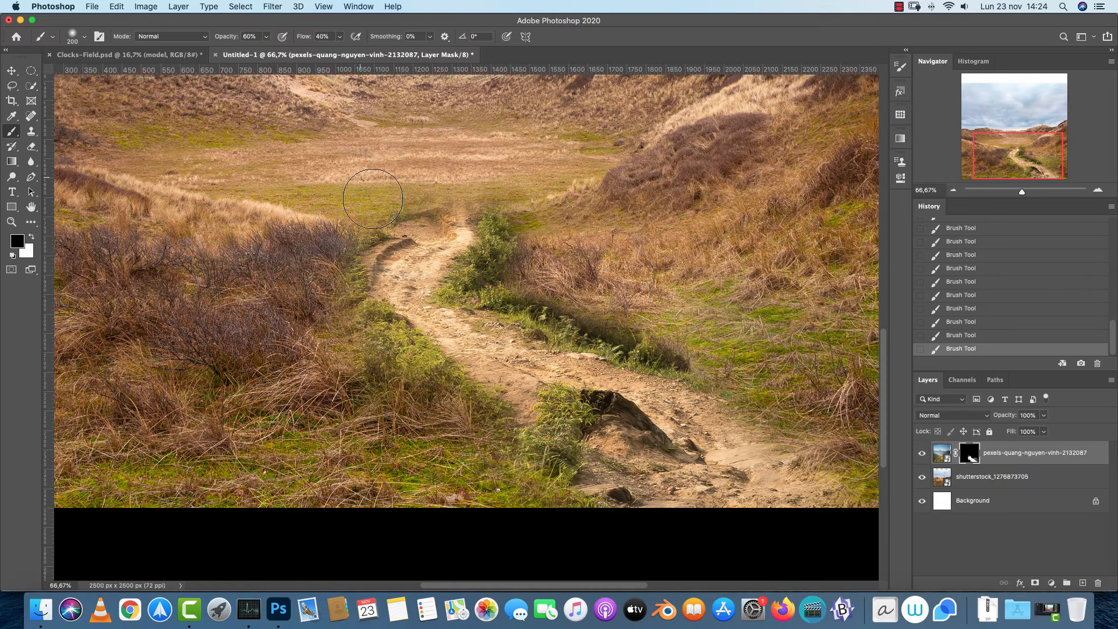
mouse_move(662, 318)
left_mouse_down()
mouse_move(672, 347)
mouse_move(550, 293)
mouse_move(539, 237)
mouse_move(493, 269)
mouse_move(515, 296)
left_mouse_up()
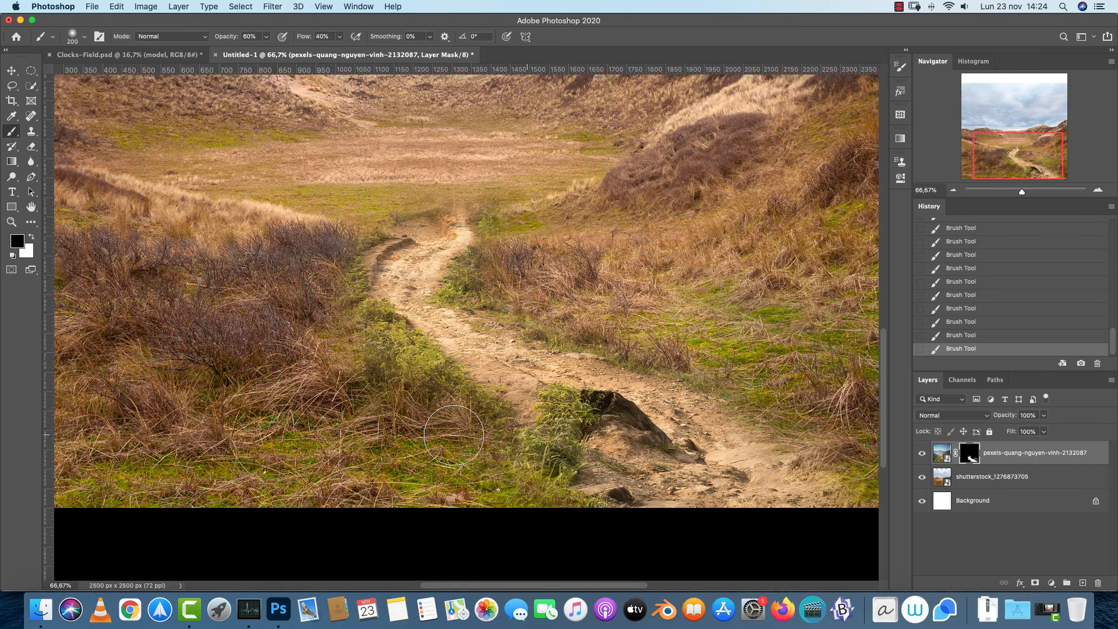
left_click_drag(392, 394, 367, 355)
mouse_move(312, 290)
left_mouse_down()
mouse_move(401, 201)
mouse_move(499, 180)
mouse_move(507, 212)
mouse_move(558, 267)
mouse_move(495, 297)
left_mouse_up()
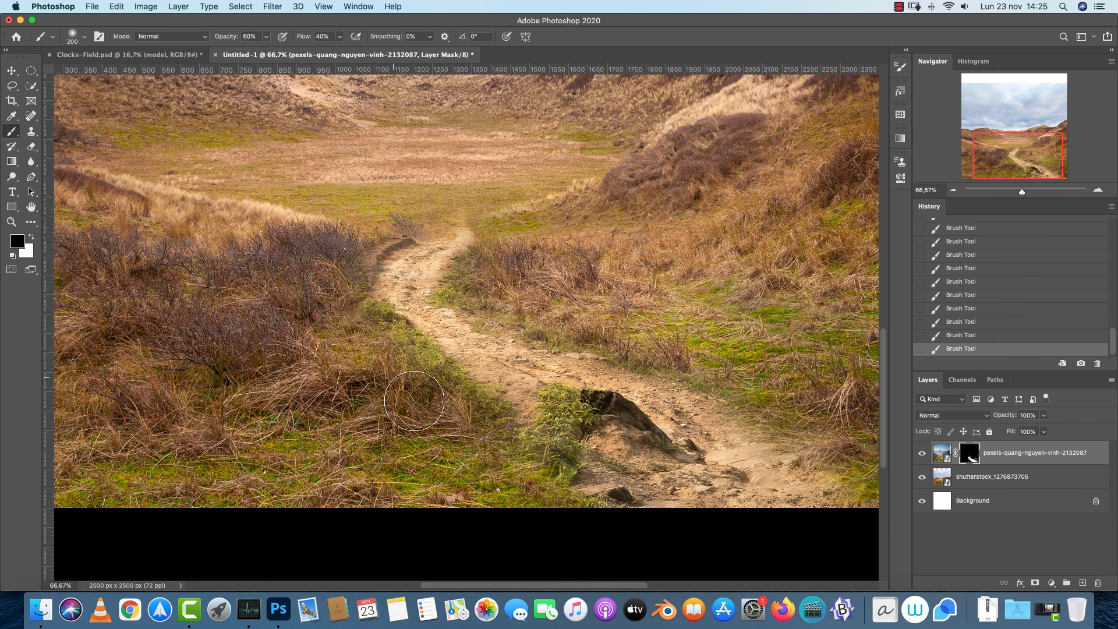
Retouch the trail layer's mask with black and white strokes along the grass beside the trail's lower-right edge
scroll(414, 401, "right", 10)
scroll(414, 401, "down", 3)
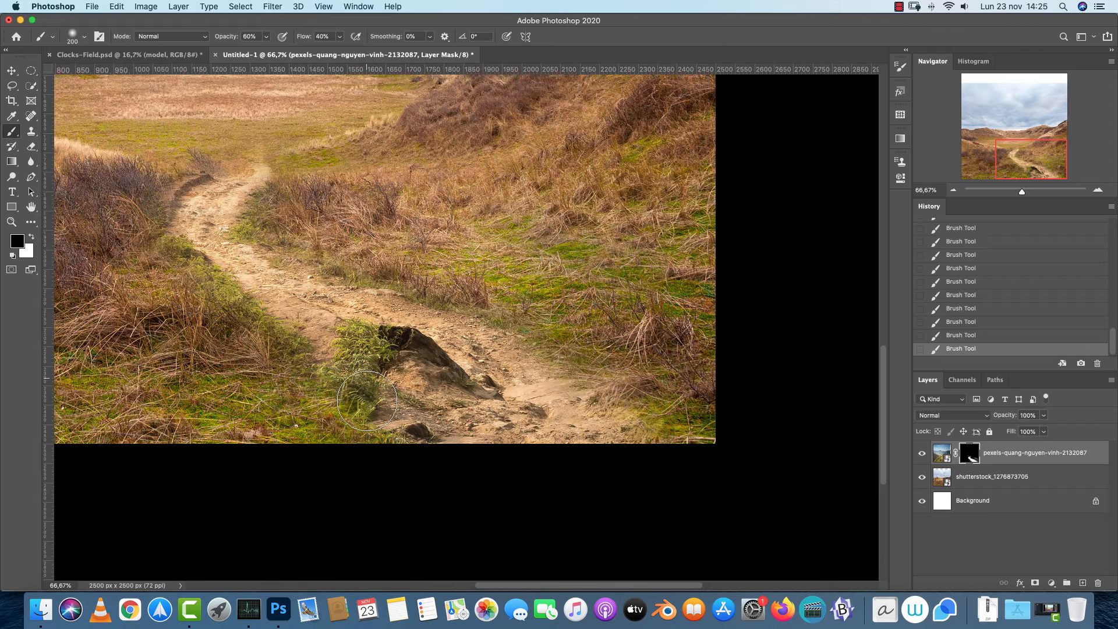
mouse_move(544, 286)
left_mouse_down()
mouse_move(665, 350)
mouse_move(656, 339)
left_mouse_up()
key("x")
left_click_drag(559, 288, 710, 369)
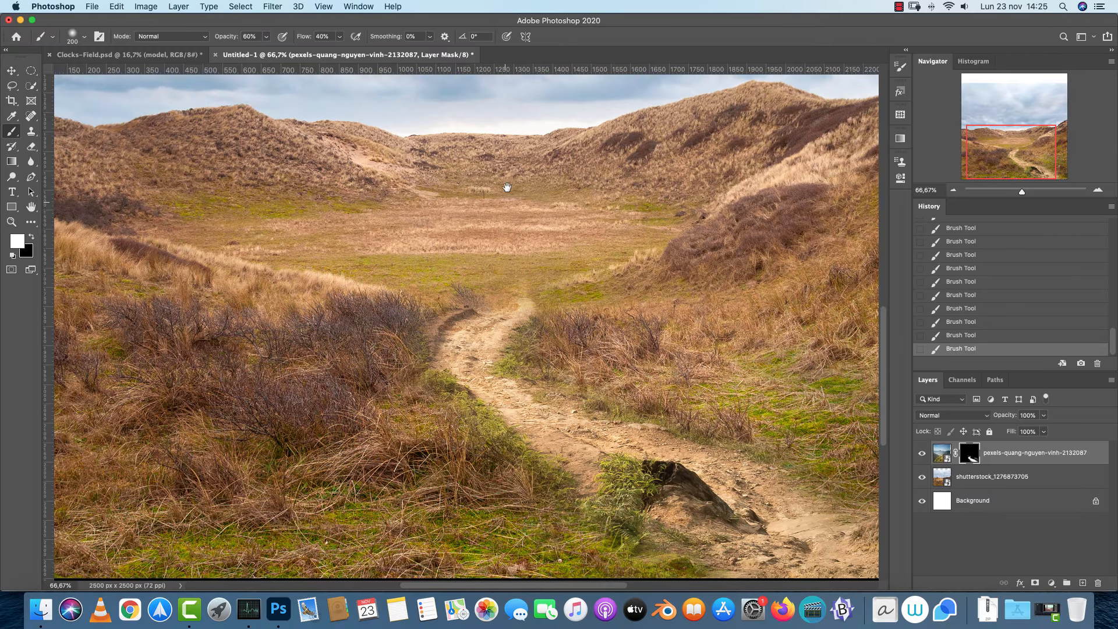
Compare the blended trail and dunes with the finished composite in Clocks-Field.psd and return to Untitled-1
left_click_drag(507, 187, 532, 310)
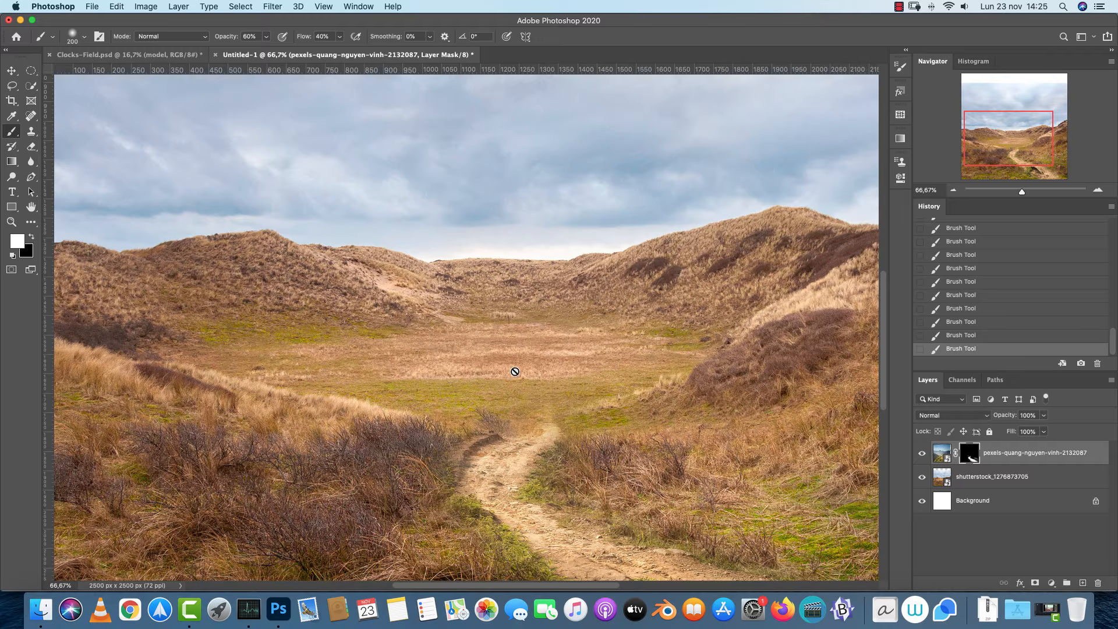
key("ctrl+Tab")
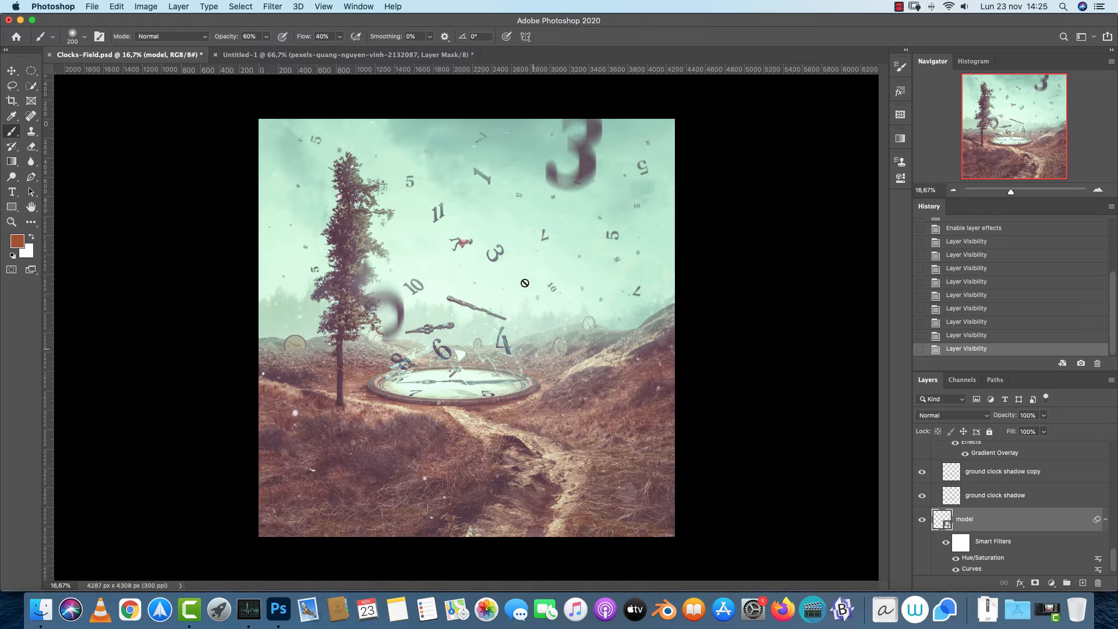
left_click(377, 60)
Paint black on the trail layer's mask with a smaller brush to refine the trail's far end
scroll(534, 337, "down", 2)
scroll(535, 336, "right", 1)
key("x")
key("bracketleft")
key("bracketleft")
key("bracketleft")
mouse_move(516, 364)
left_mouse_down()
mouse_move(502, 385)
mouse_move(525, 369)
mouse_move(509, 373)
mouse_move(517, 353)
left_mouse_up()
key("x")
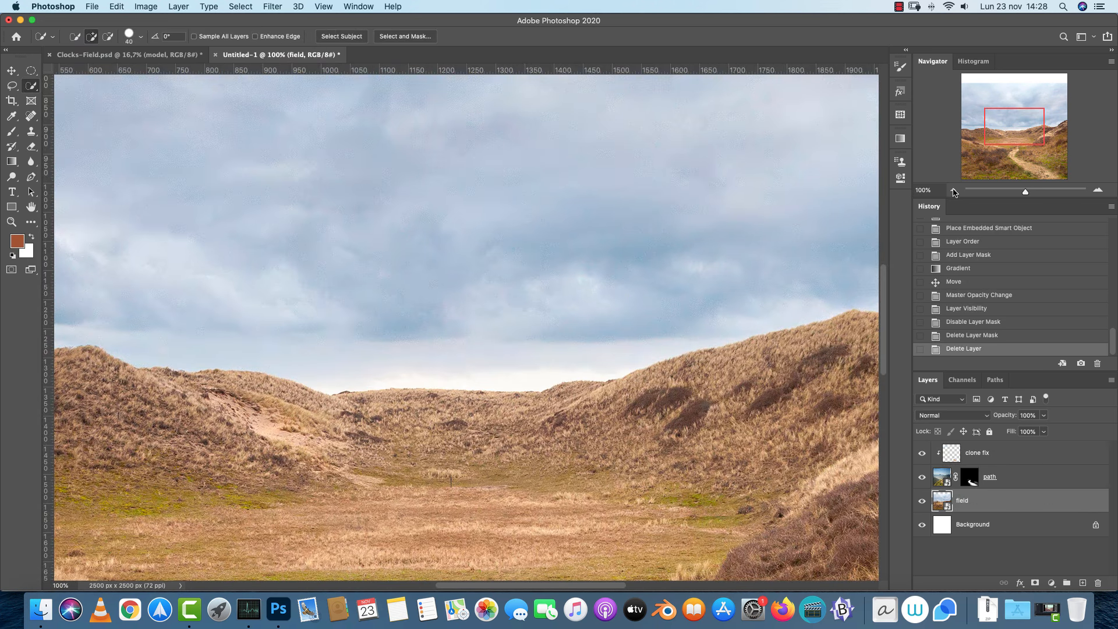
Select the entire sky of the field layer down to the dune ridge with the Quick Selection tool
left_click(953, 191)
left_click(952, 190)
left_click(952, 191)
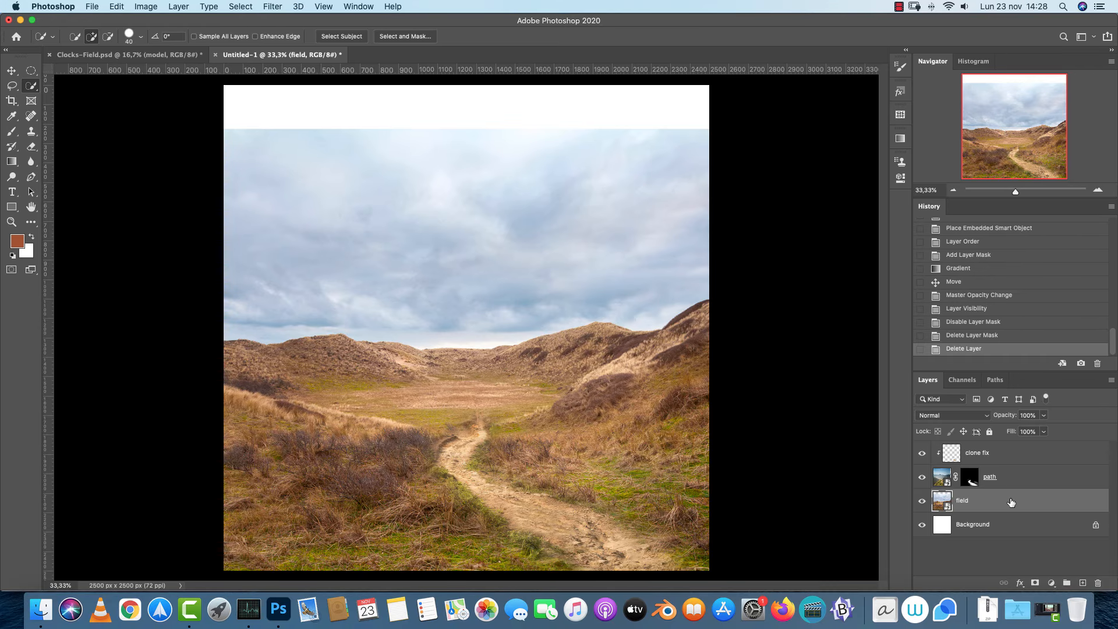
mouse_move(676, 222)
left_mouse_down()
mouse_move(650, 263)
mouse_move(591, 270)
mouse_move(440, 241)
mouse_move(357, 243)
left_mouse_up()
key("super+plus")
key("super+plus")
key("super+plus")
left_click_drag(491, 367, 826, 384)
left_click_drag(590, 253, 372, 268)
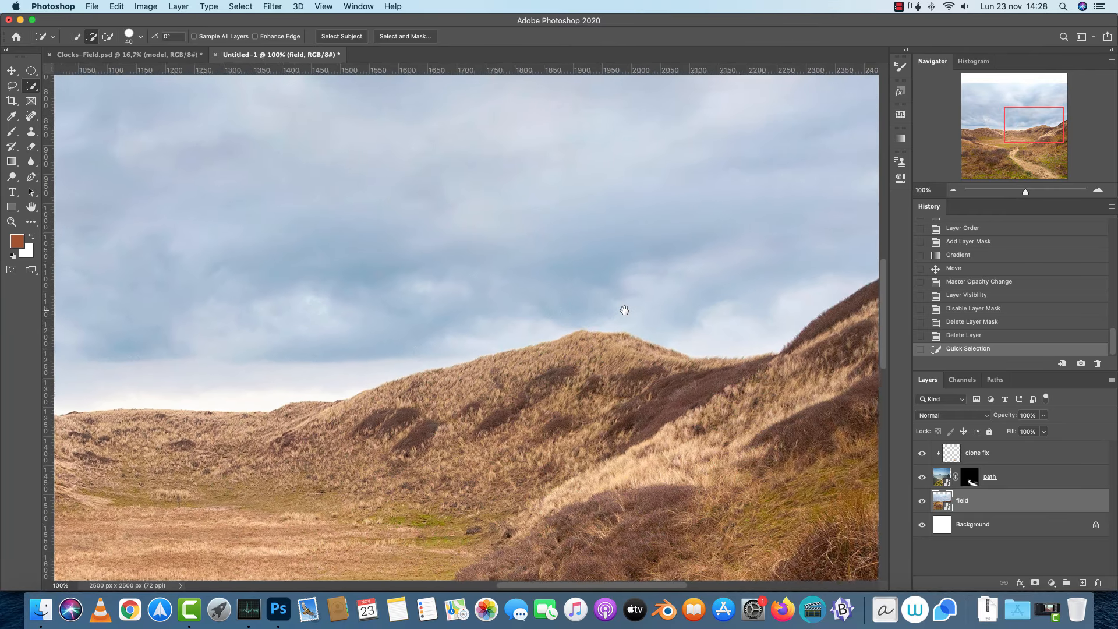
left_click_drag(662, 317, 418, 434)
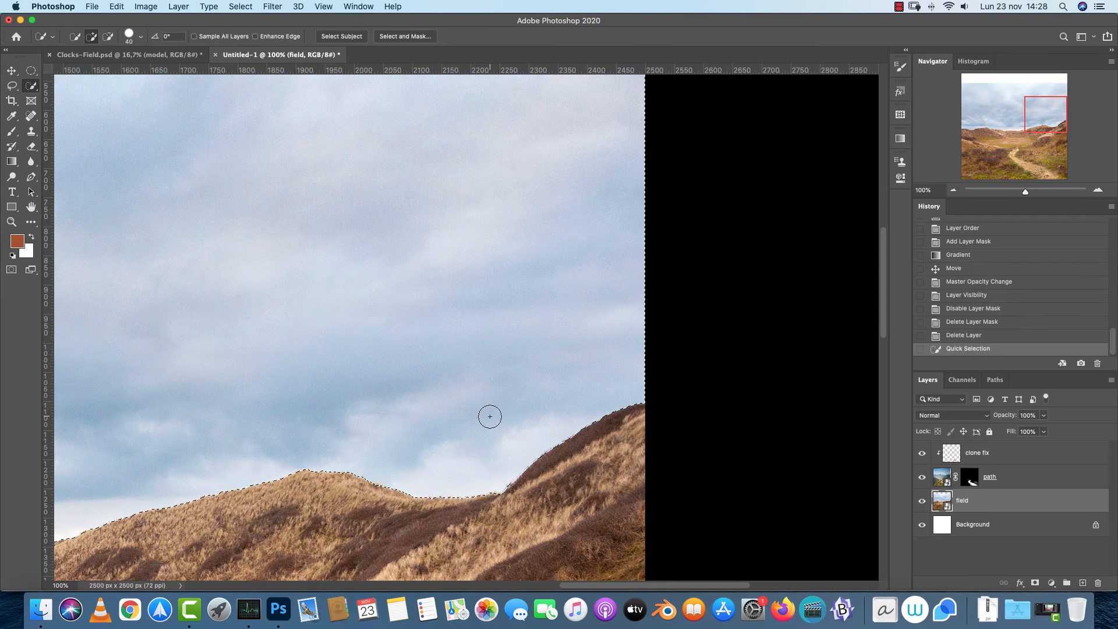
left_click_drag(437, 387, 702, 395)
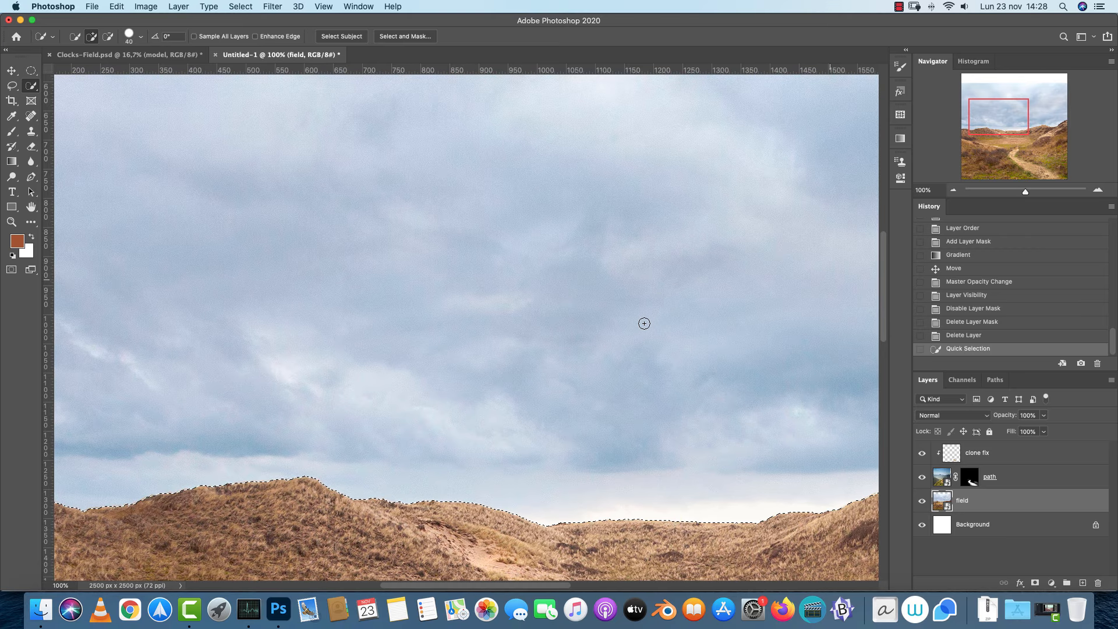
key("super+minus")
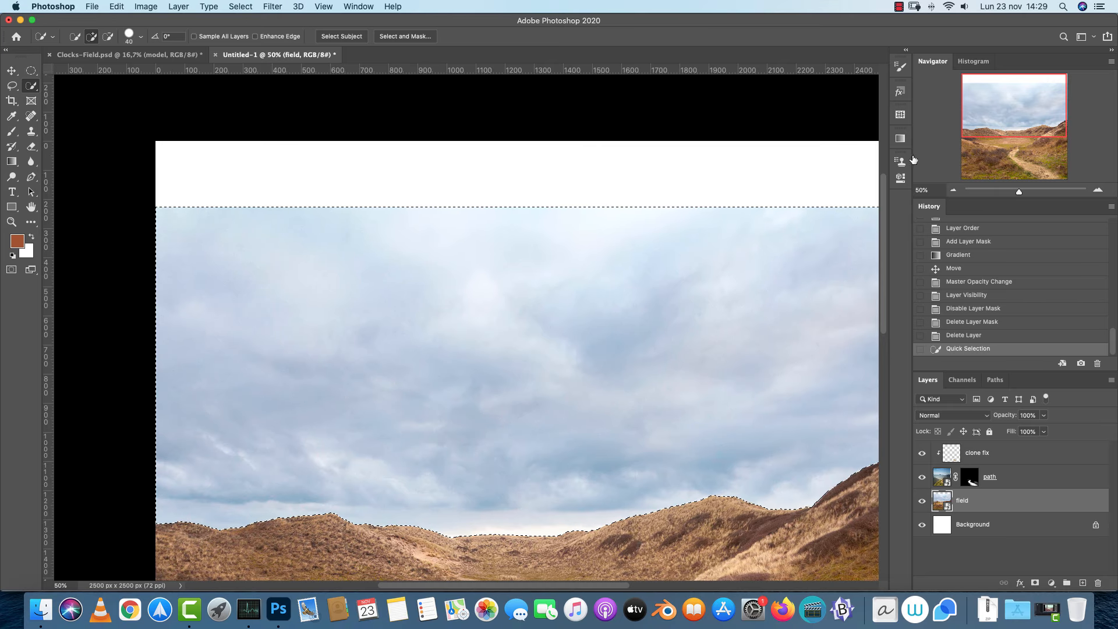
left_click(953, 190)
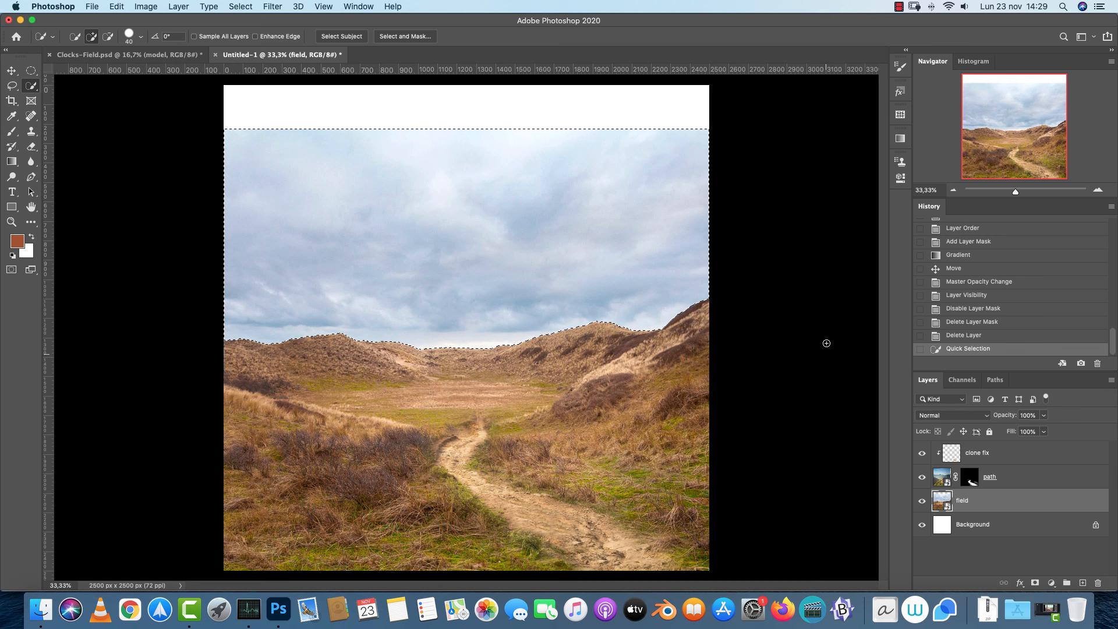
Add a layer mask to the field layer that hides the selected sky, and check the layer in isolation
left_click(1035, 583)
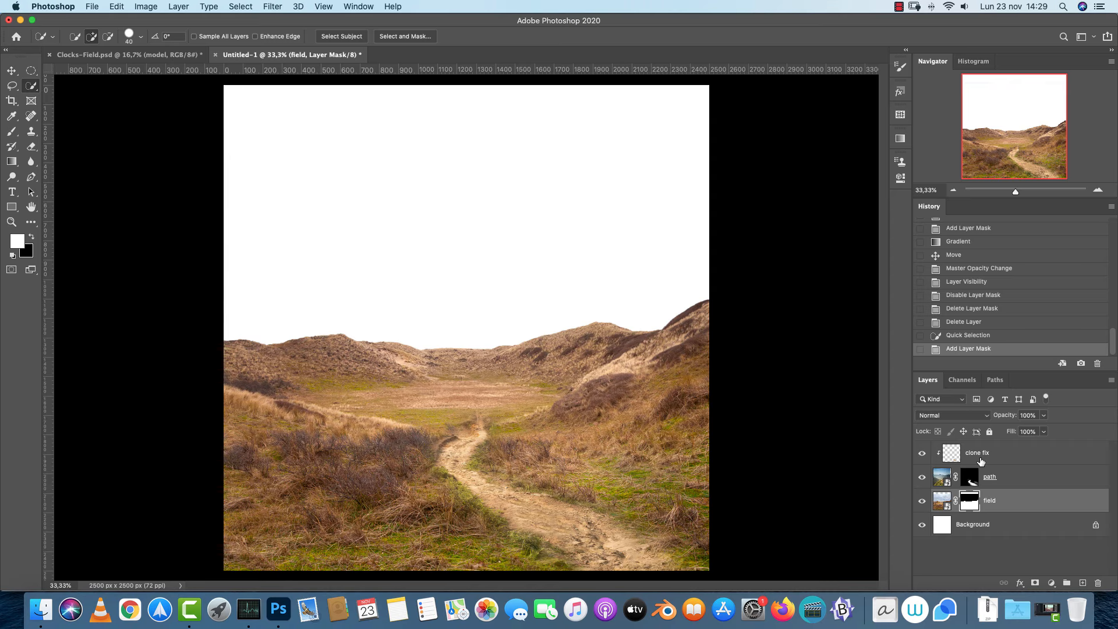
left_click(922, 501, "alt")
left_click(922, 501, "alt")
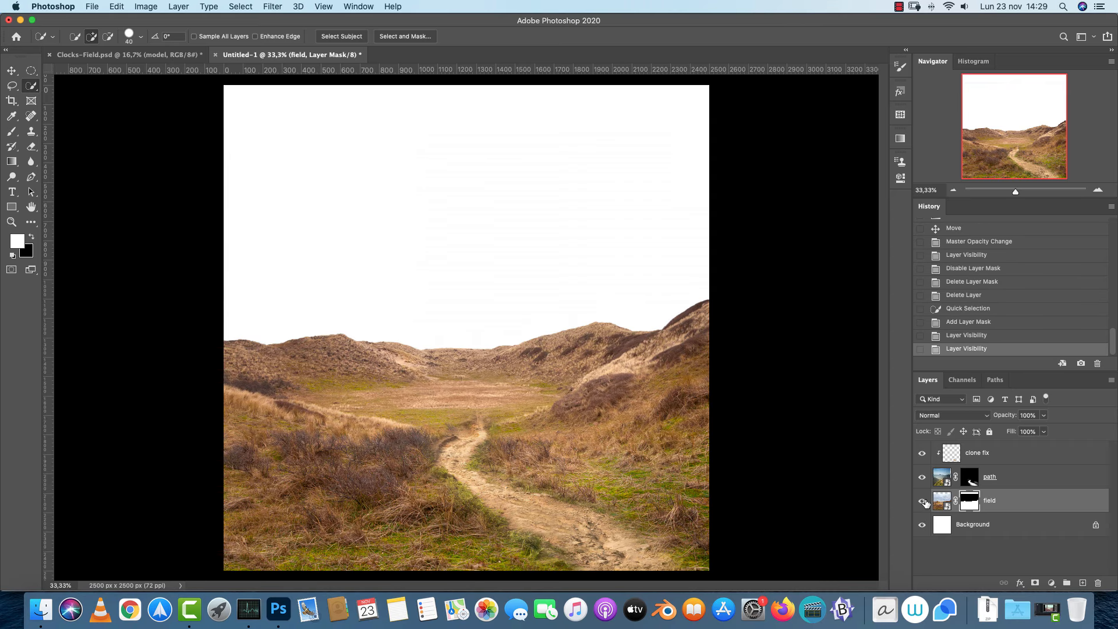
Fill the white strip at the top of the field mask with black inside a full-width rectangular selection, and deselect
key("b")
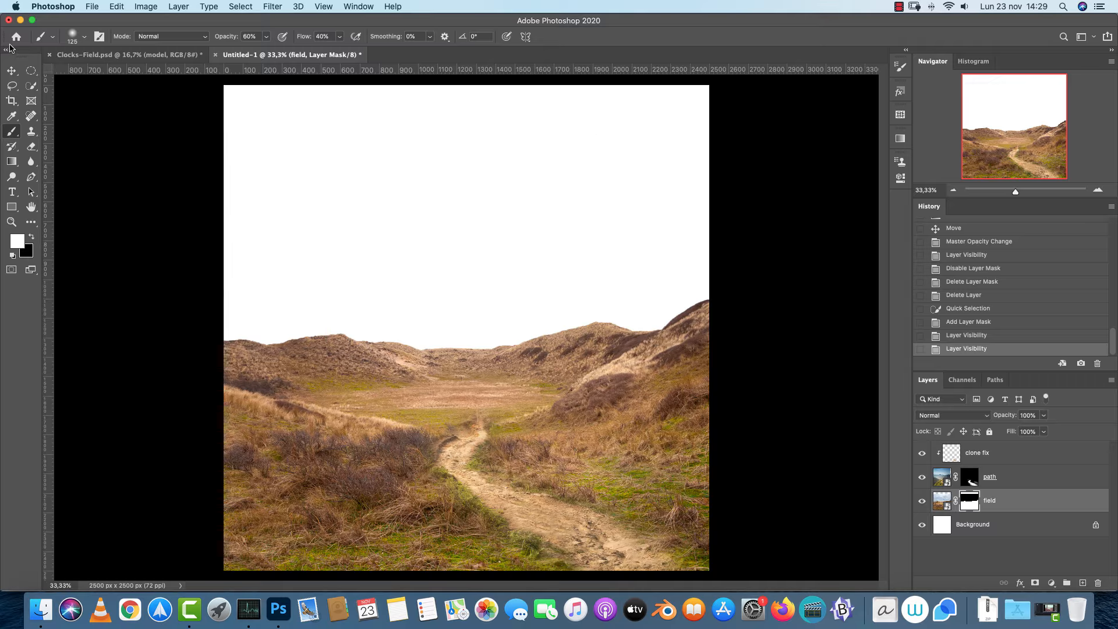
left_click(31, 70)
left_click(88, 72)
left_click_drag(224, 85, 849, 290)
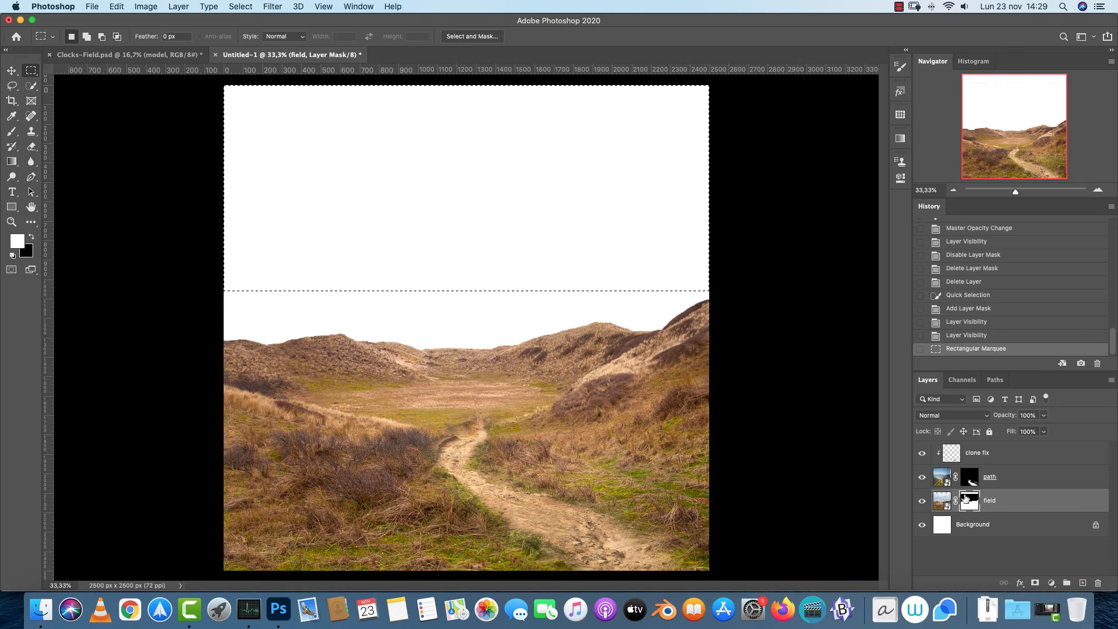
left_click(967, 499, "alt")
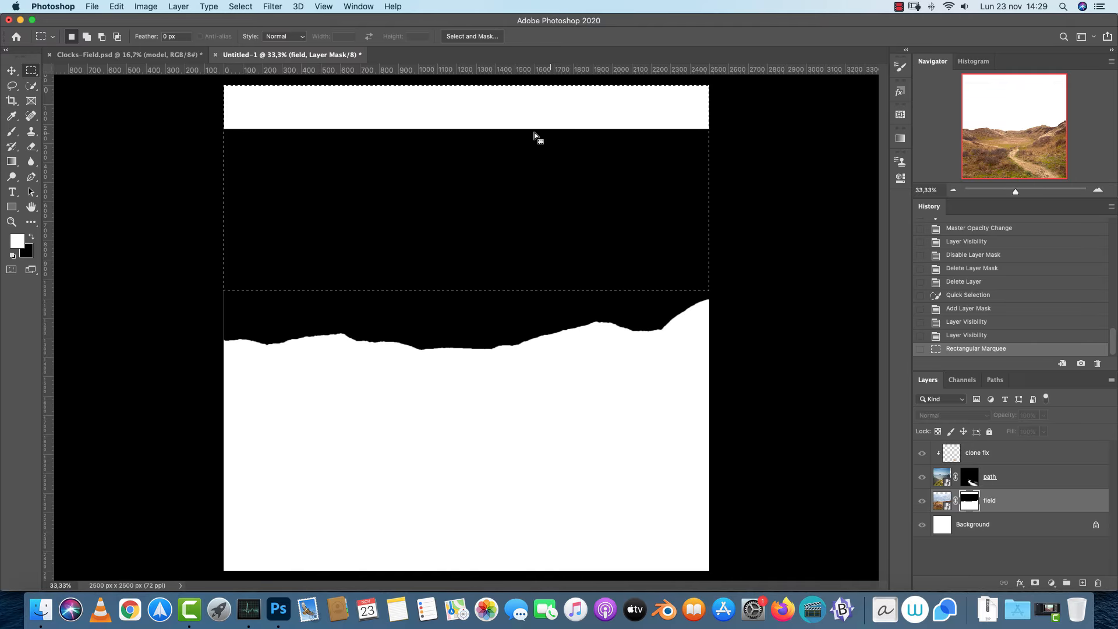
left_click(32, 236)
key("alt+BackSpace")
left_click(532, 330)
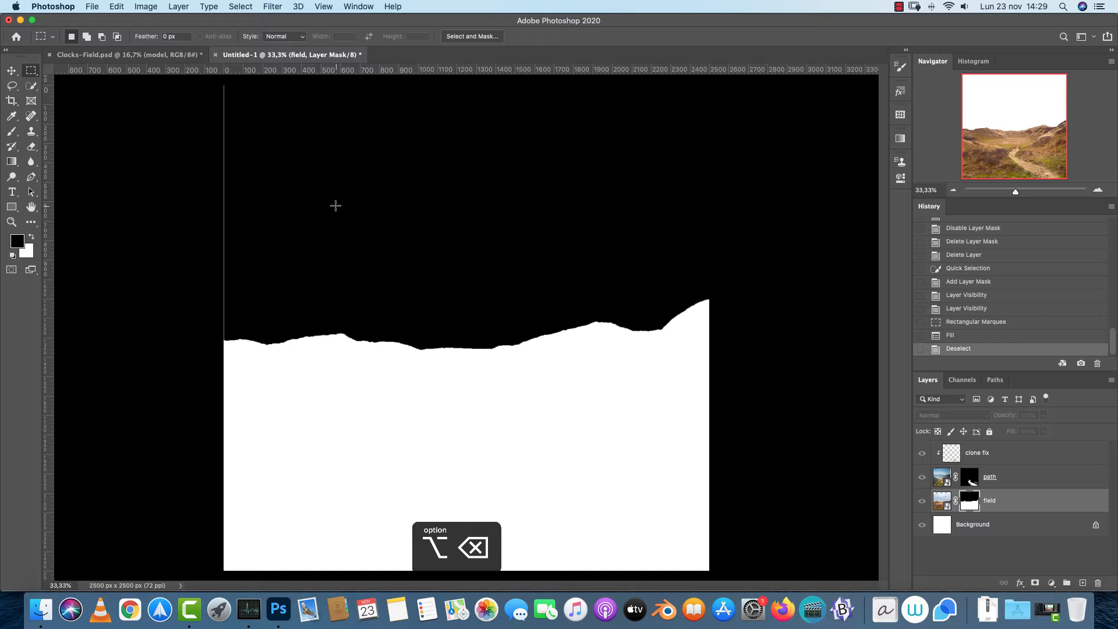
Paint black over the field mask's side edges above the dunes with a hard brush at 100% opacity and flow, and return to the image view
key("b")
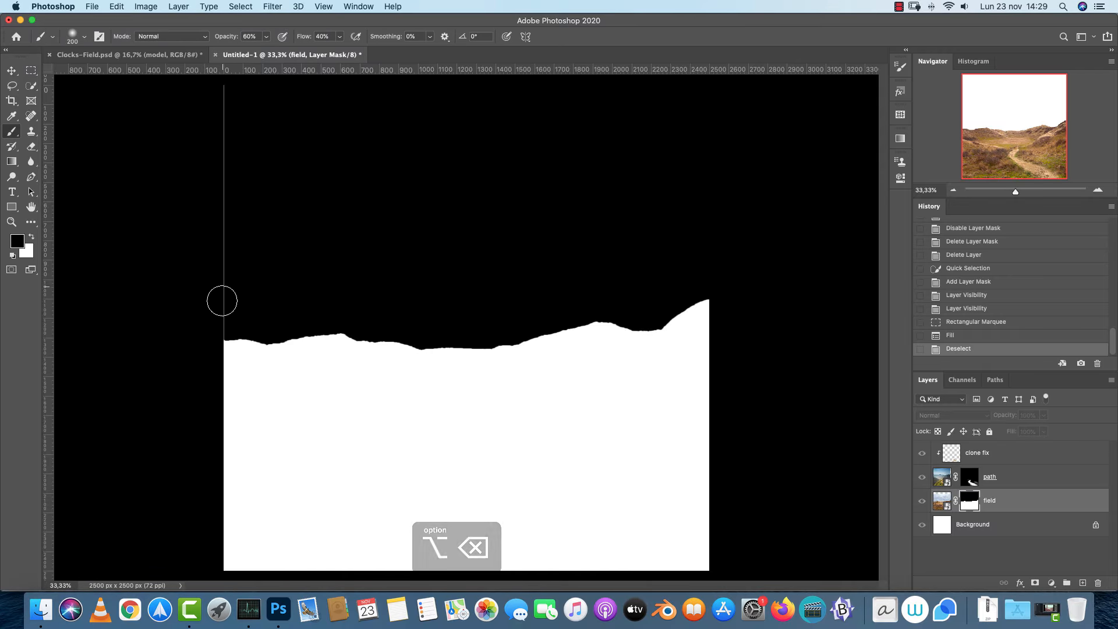
right_click(386, 214)
left_click_drag(450, 259, 522, 258)
left_click(217, 324)
left_click_drag(217, 309, 238, 198)
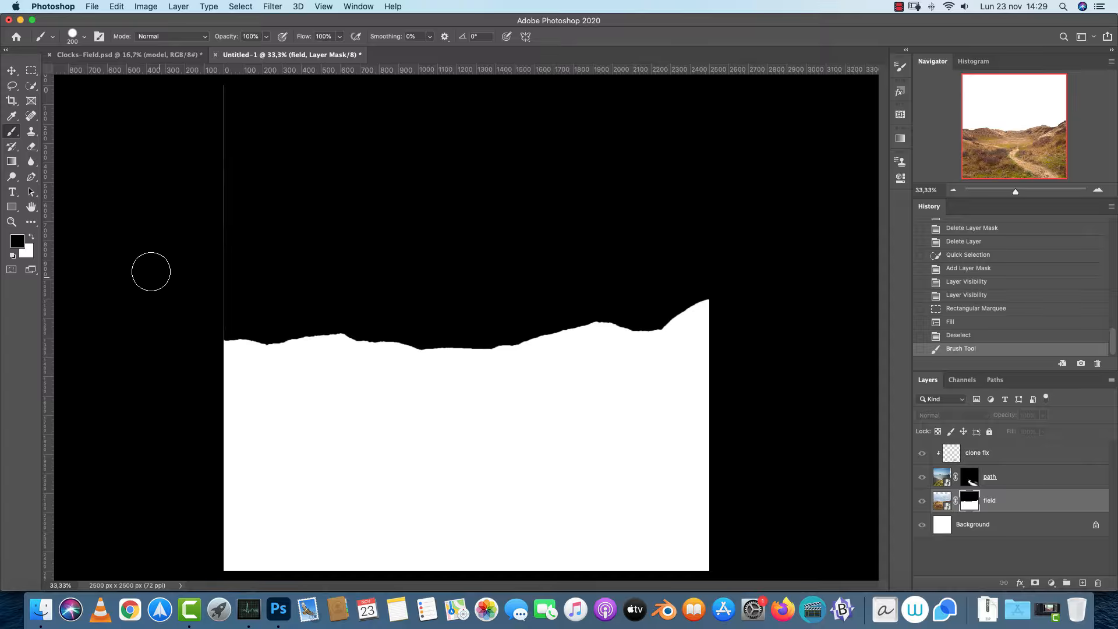
left_click_drag(220, 319, 225, 75)
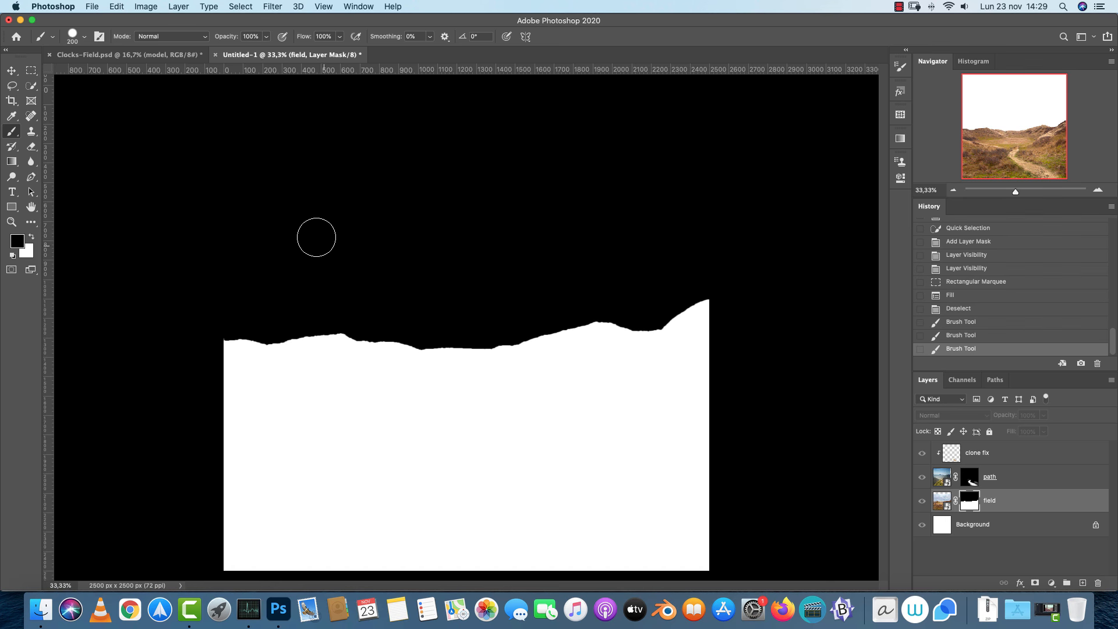
left_click_drag(219, 320, 218, 302)
left_click_drag(714, 270, 713, 240)
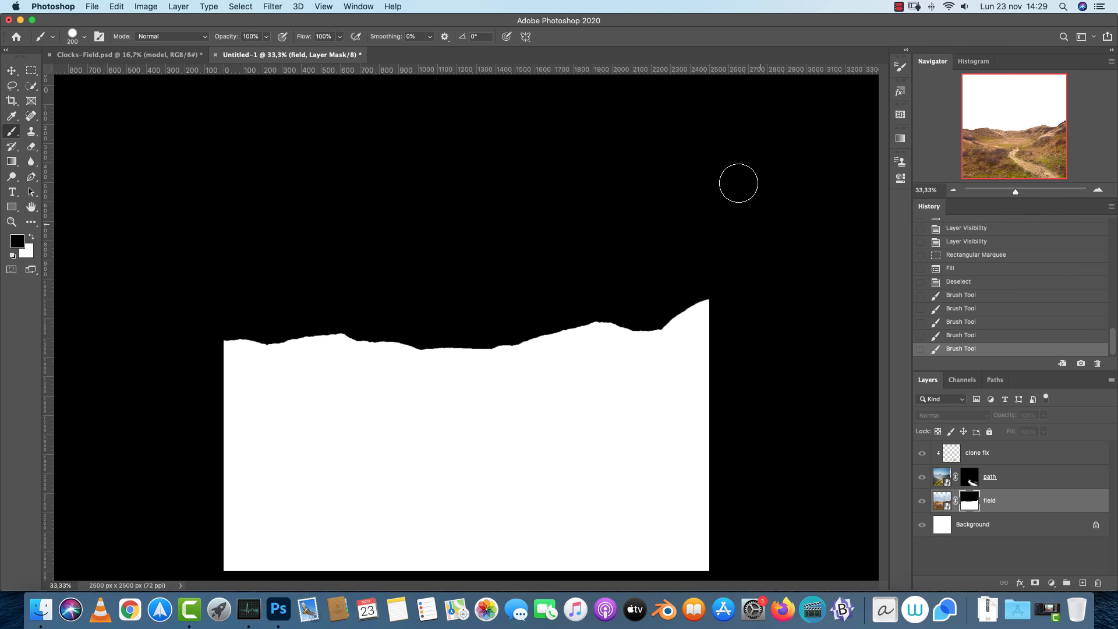
left_click(970, 502, "alt")
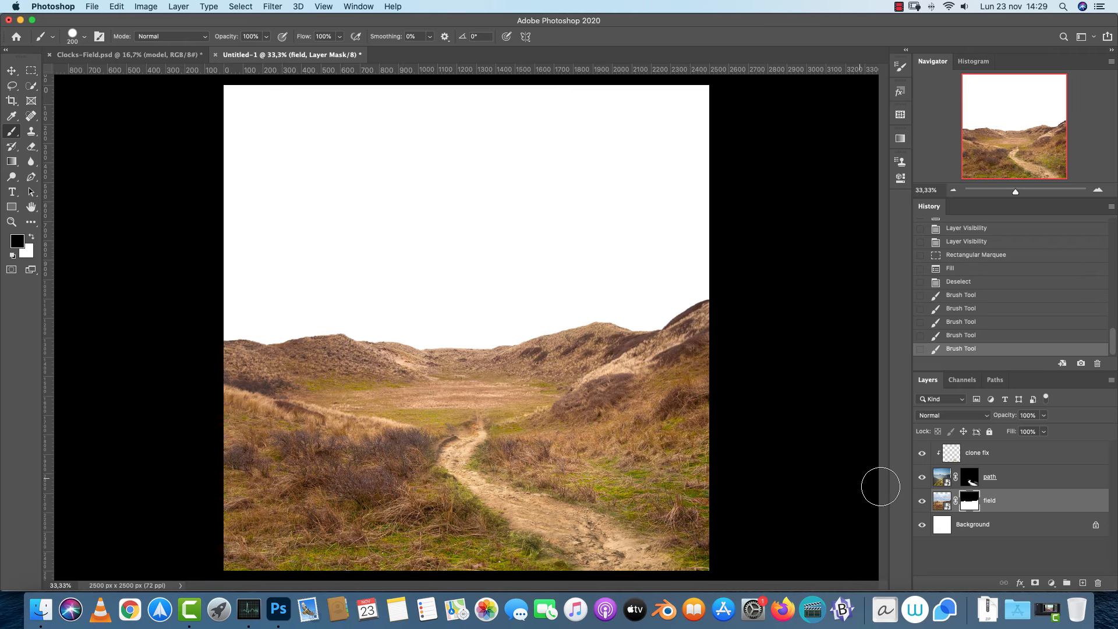
Switch to Finder and preview the foggy pine-tree photo ending in 4406614.jpg in the Stock folder
key("super+Tab")
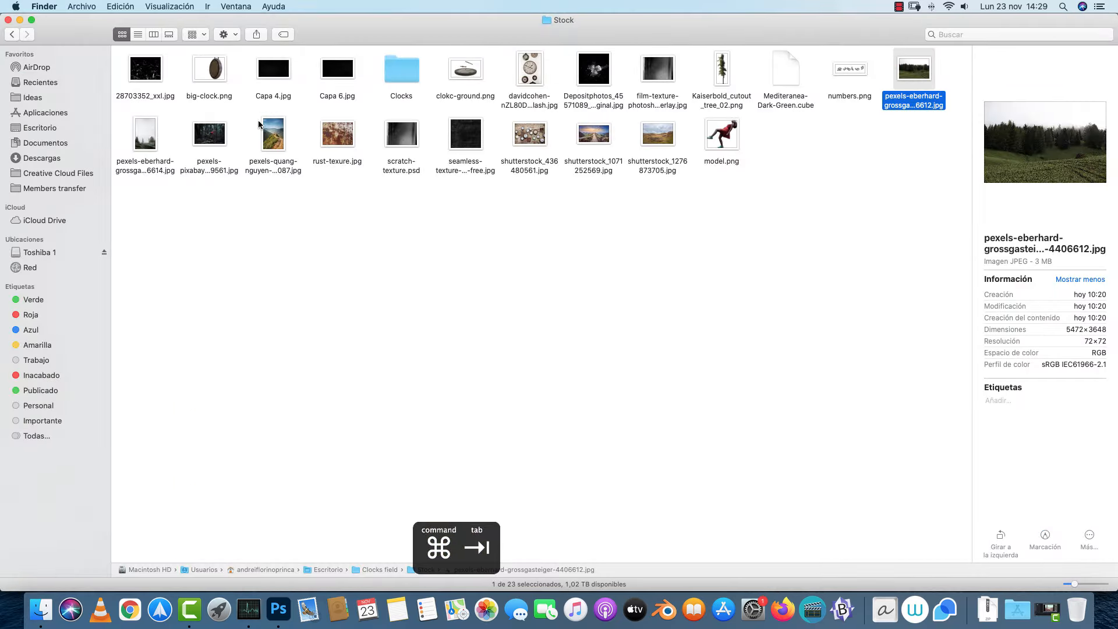
left_click(281, 143)
left_click(152, 144)
key("space")
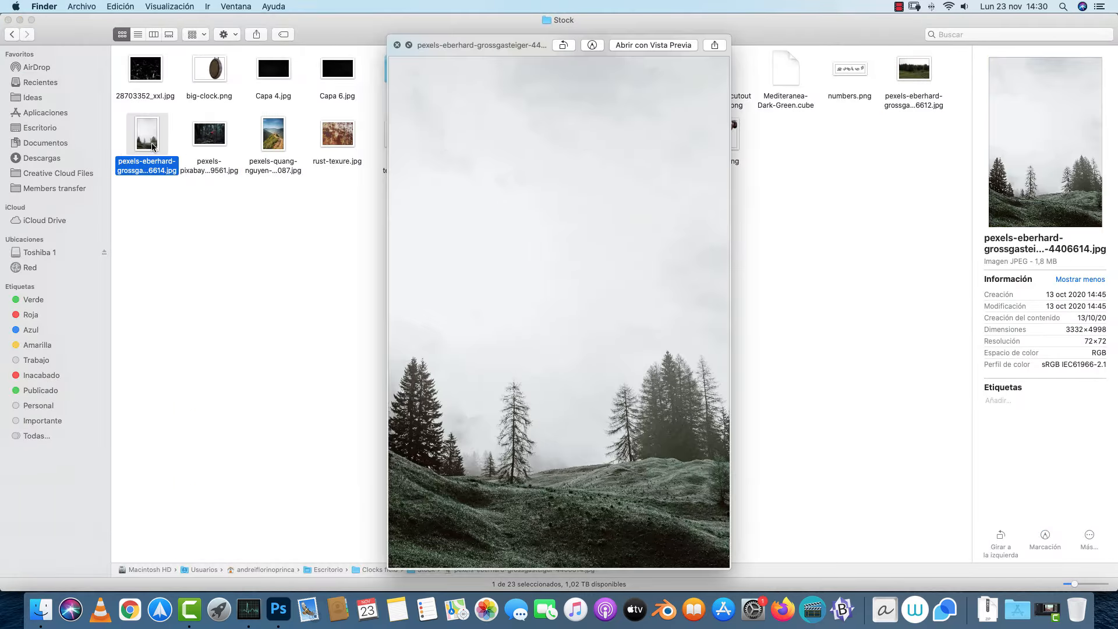
key("space")
key("space")
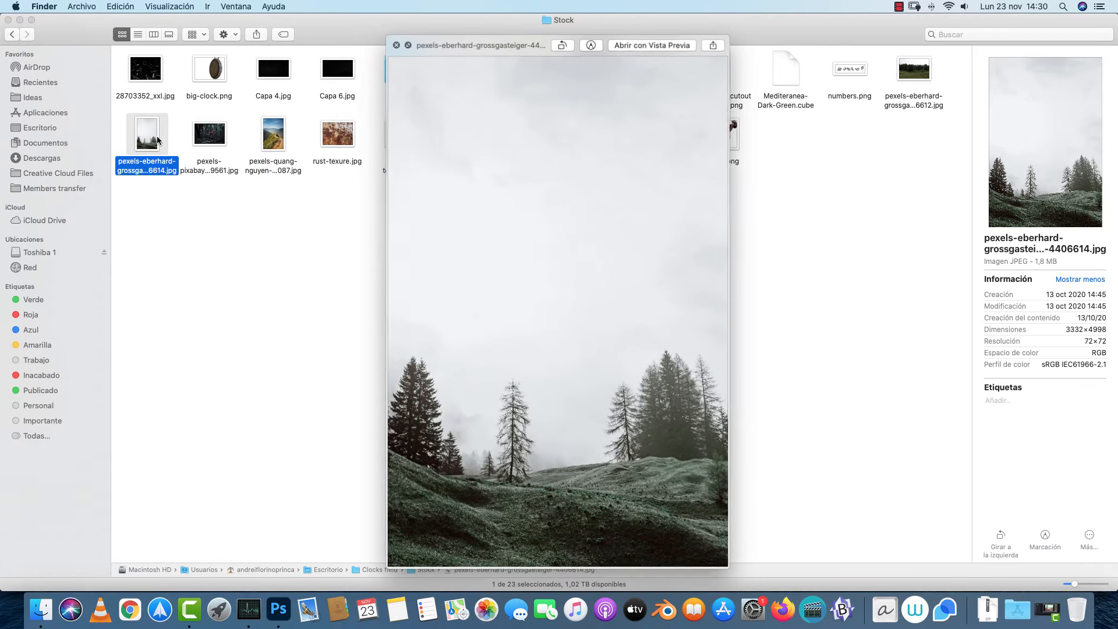
key("space")
Place the foggy pine-tree photo into Untitled-1, enlarge it to cover the sky, and move its layer directly below the field layer
left_click_drag(170, 153, 798, 325)
key("super+Tab")
left_click_drag(586, 362, 473, 291)
left_click_drag(683, 260, 731, 261)
left_click_drag(587, 286, 606, 433)
key("Return")
left_click_drag(1048, 503, 1037, 540)
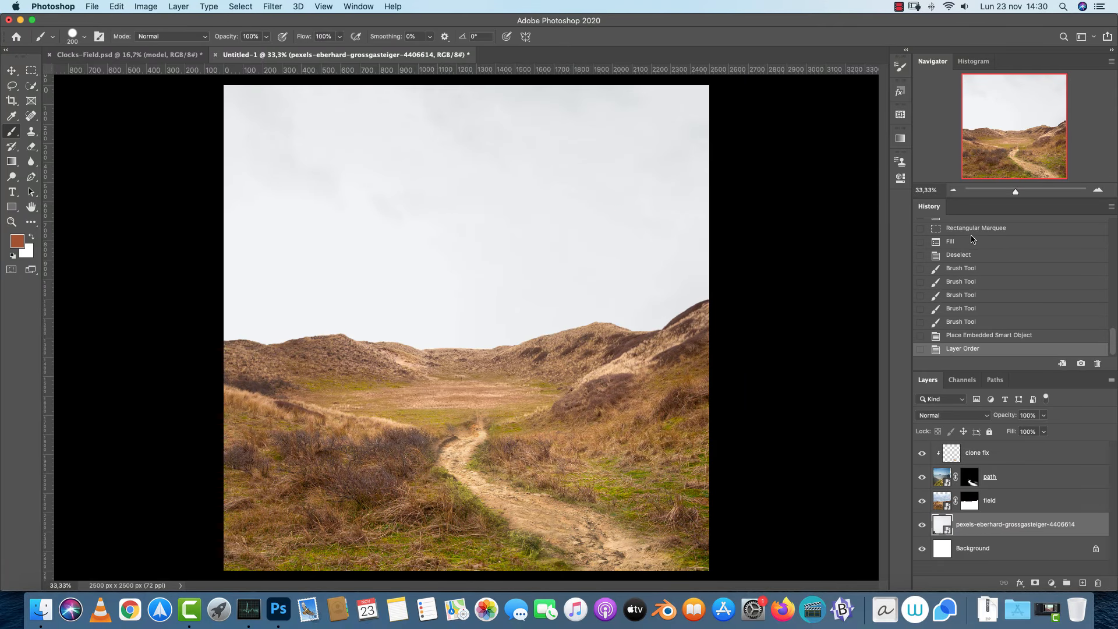
Scale the foggy sky layer to about 76% and move it up so its width just covers the canvas
left_click(954, 188)
key("super+t")
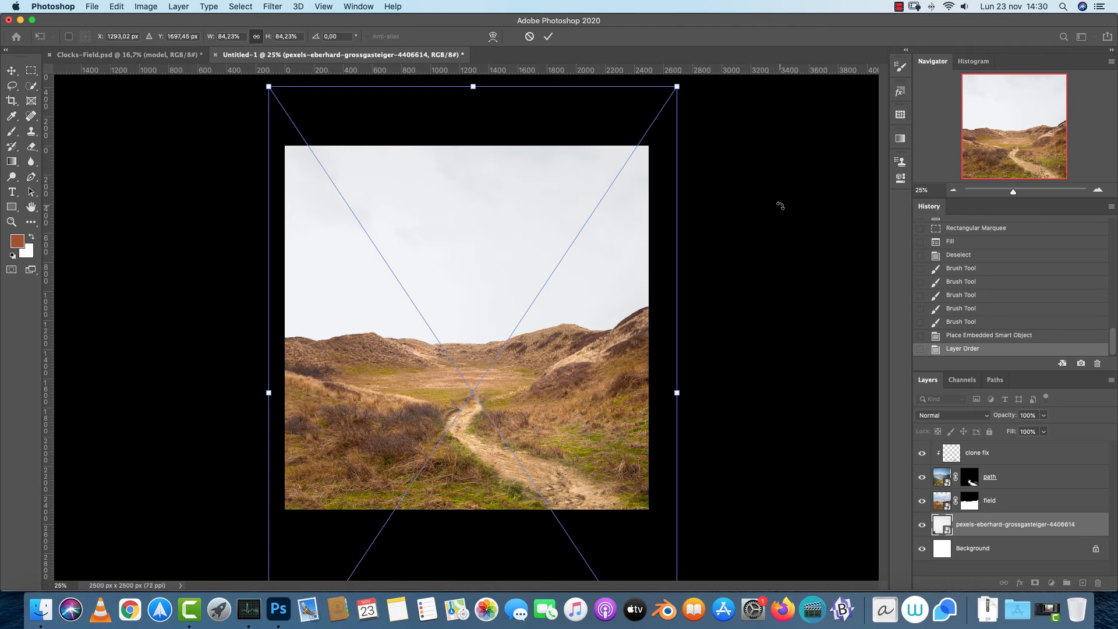
left_click_drag(561, 366, 592, 321)
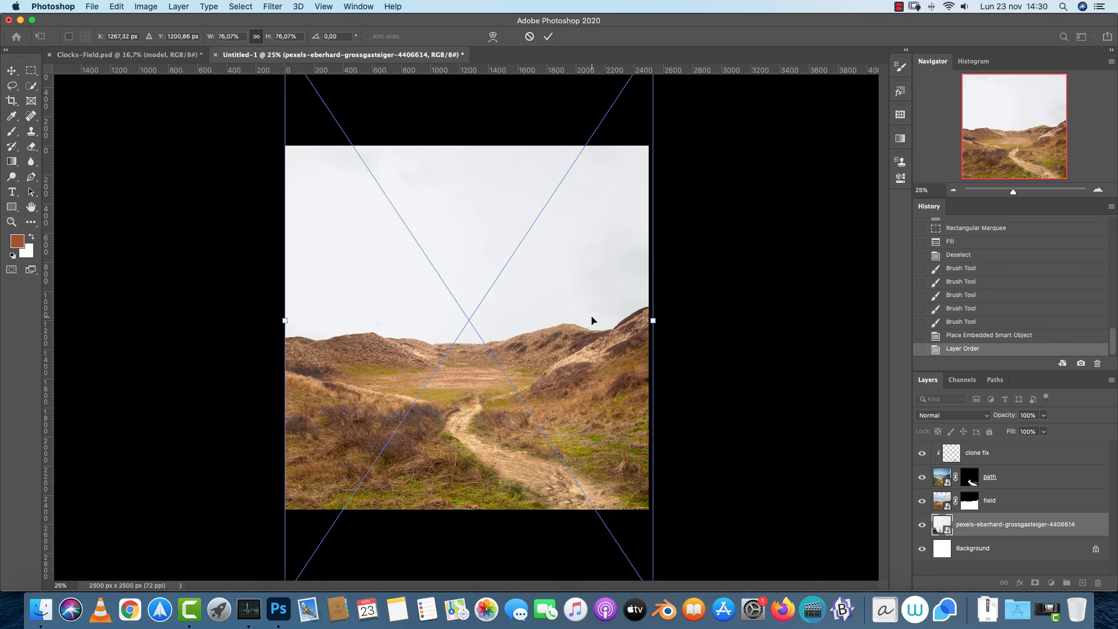
key("Return")
Examine the new sky's cloud detail up close and compare it with the sky in Clocks-Field.psd
key("super+1")
scroll(589, 315, "up", 5)
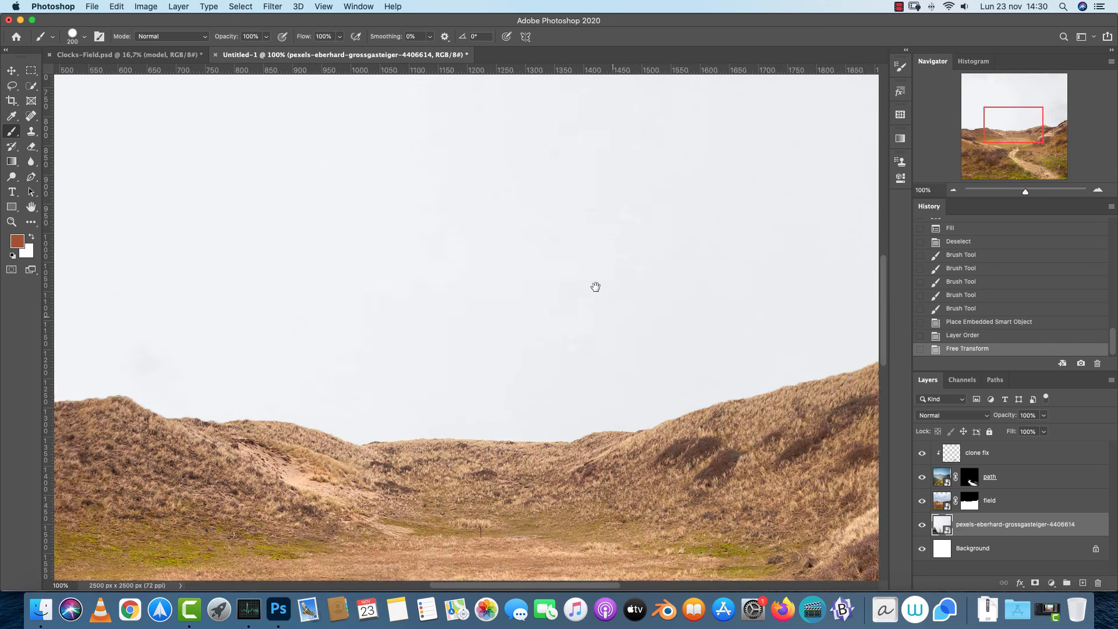
scroll(629, 417, "up", 3)
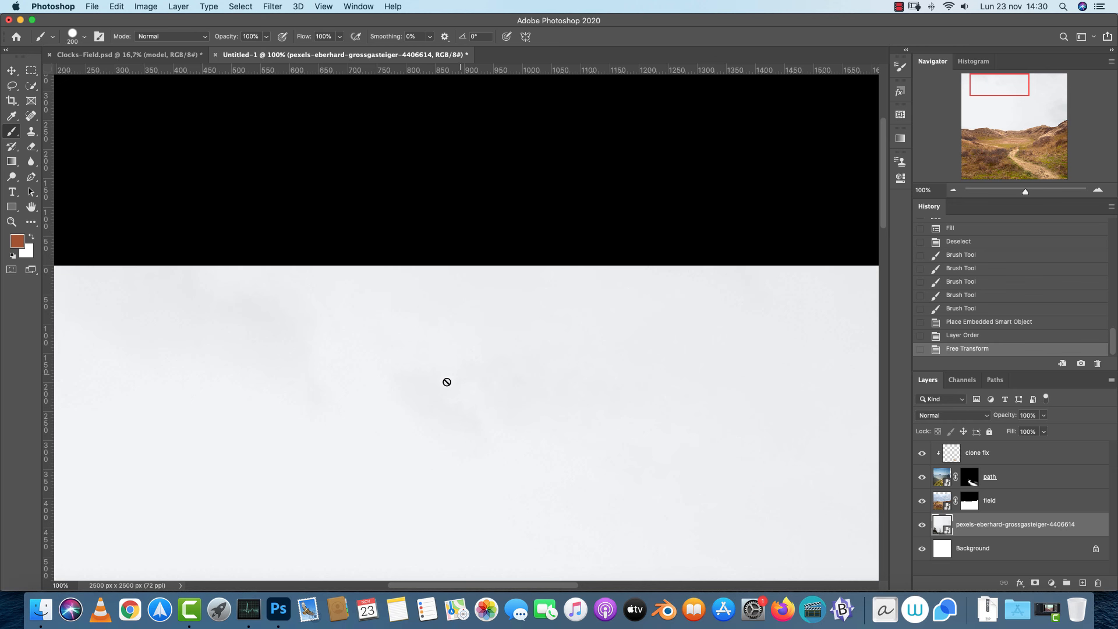
key("super+0")
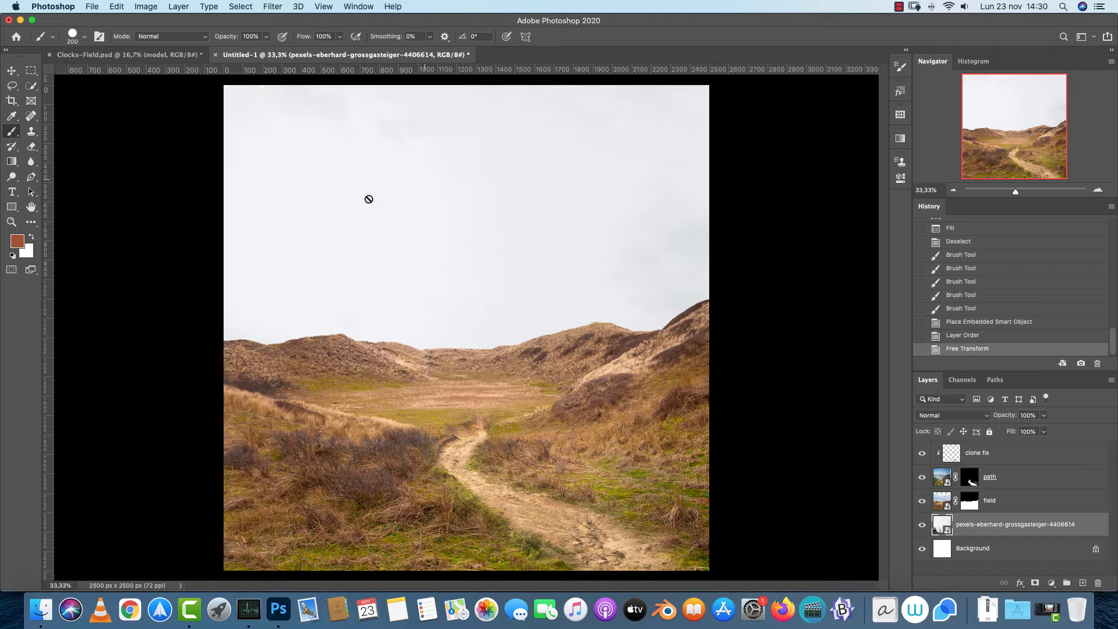
left_click(149, 54)
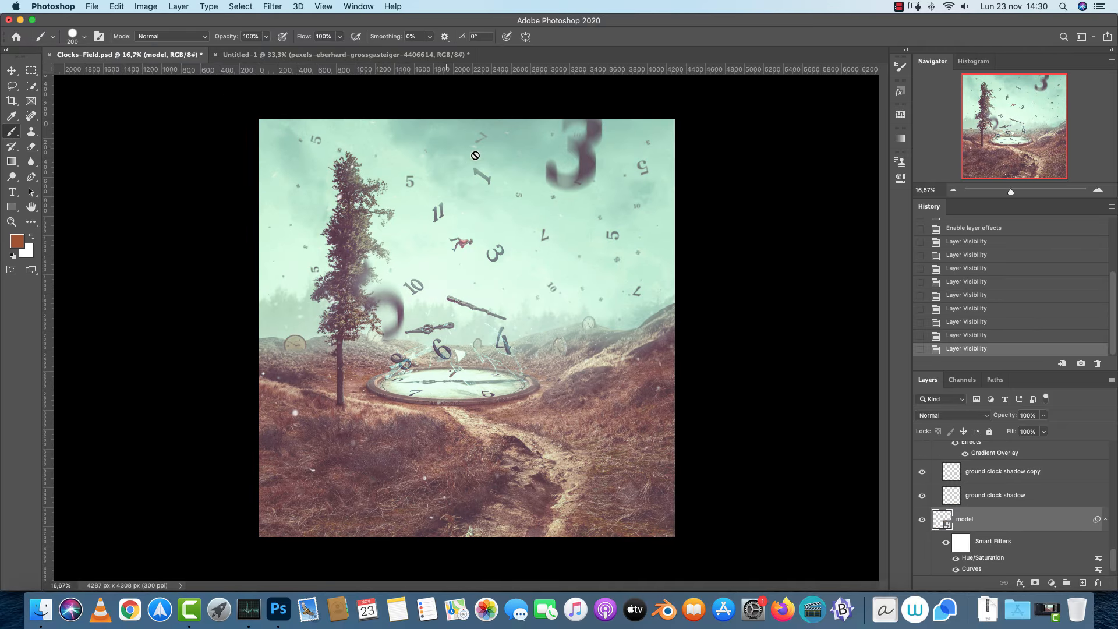
left_click(349, 55)
Switch to Finder and recheck the full foggy pine-tree photo in a preview
key("super+Tab")
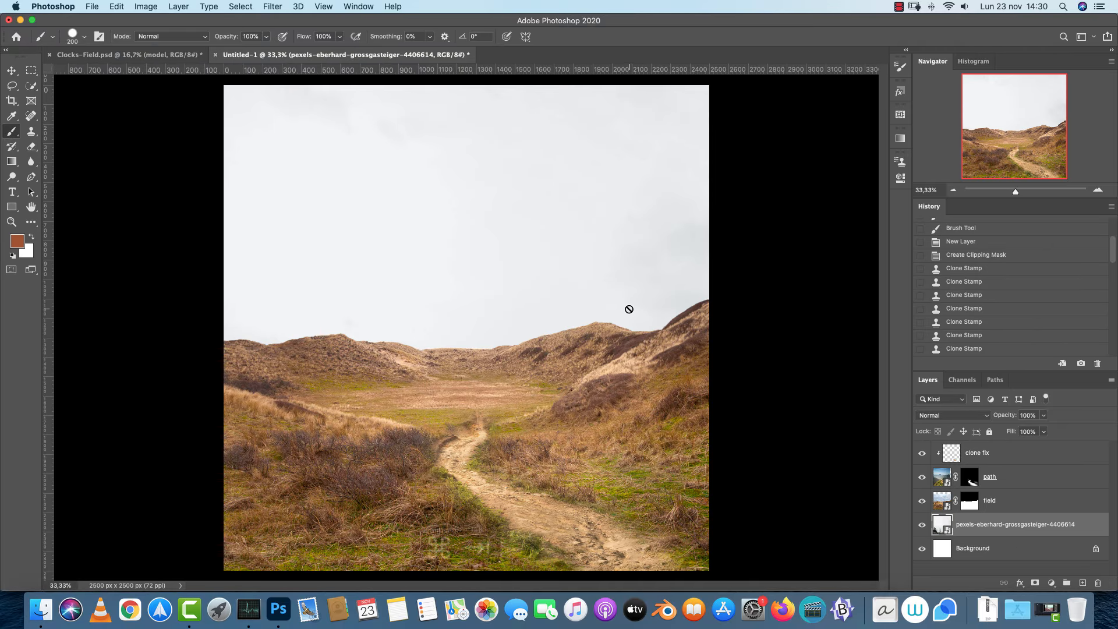
key("space")
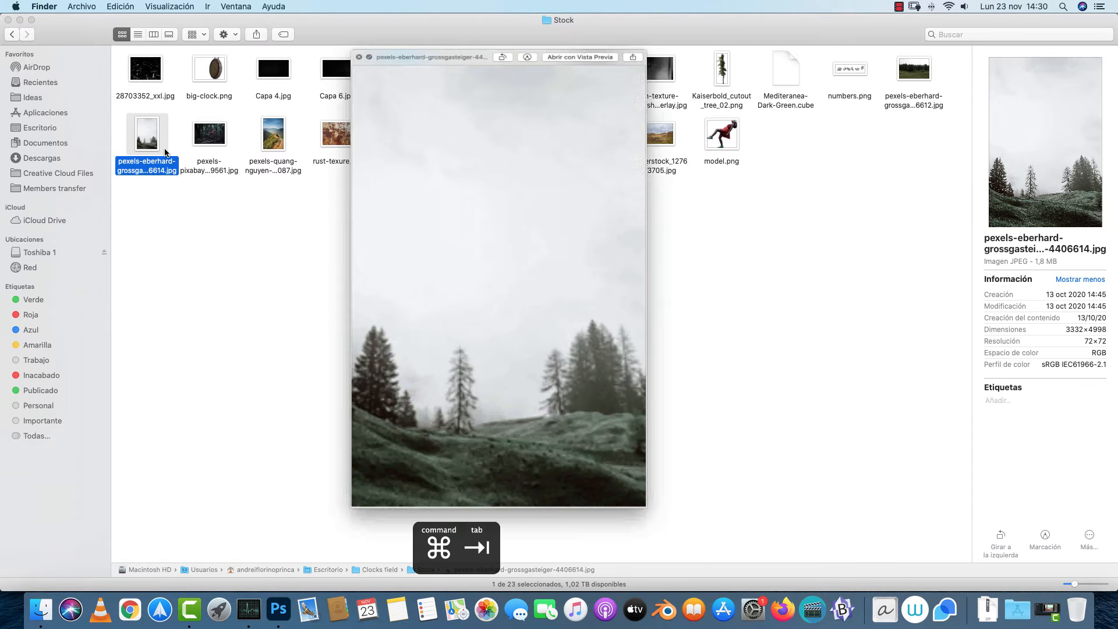
key("space")
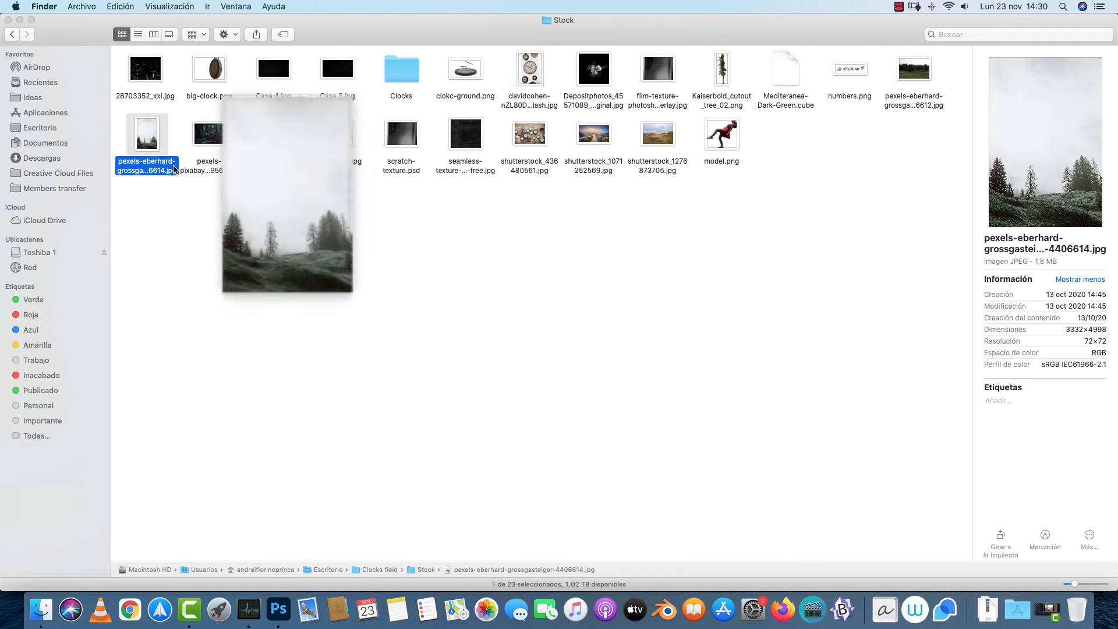
Preview the pine-forest photo ending in 4406612, place it into Photoshop's Untitled-1 below the field layer, scaled to 54.44% and flush with the canvas bottom
left_click(897, 65)
key("space")
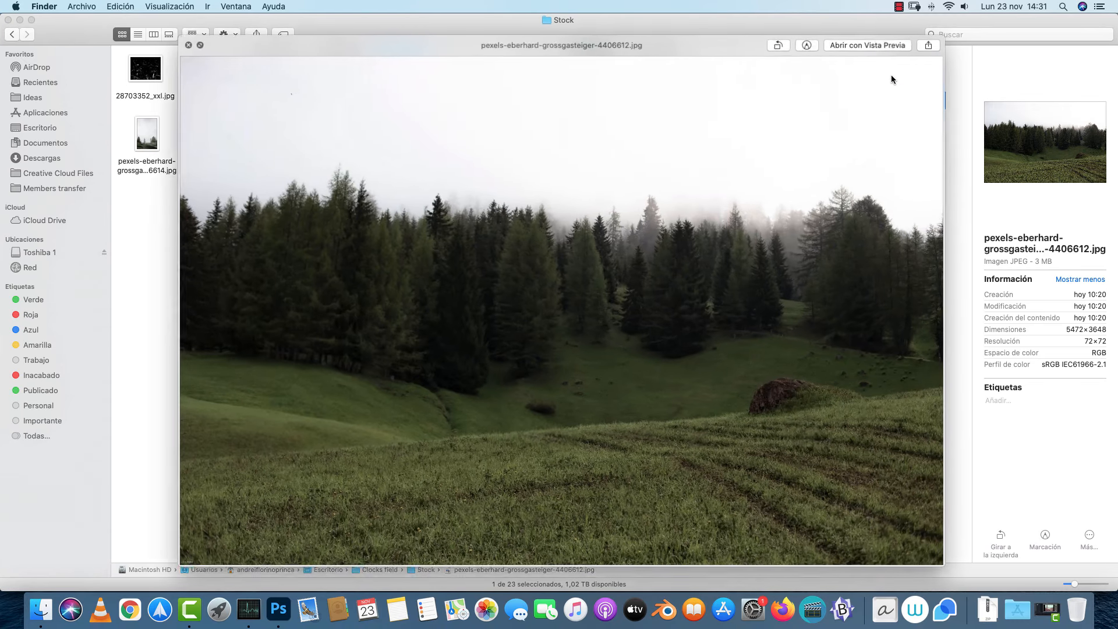
key("space")
key("super+Tab")
left_click_drag(909, 70, 480, 248)
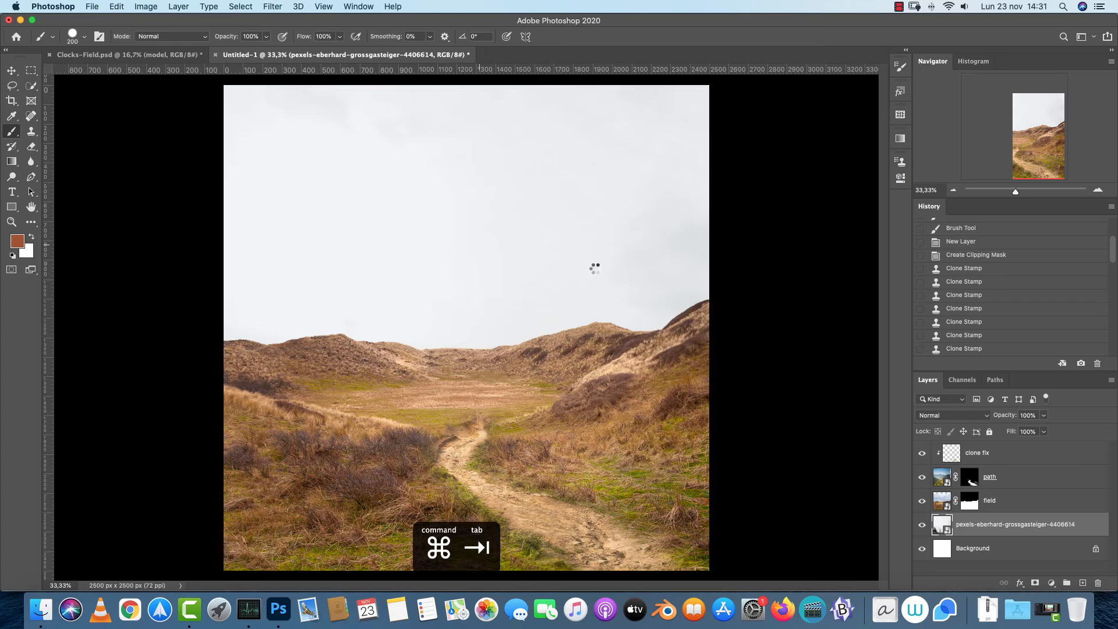
left_click_drag(705, 328, 821, 302)
left_click_drag(568, 277, 516, 330)
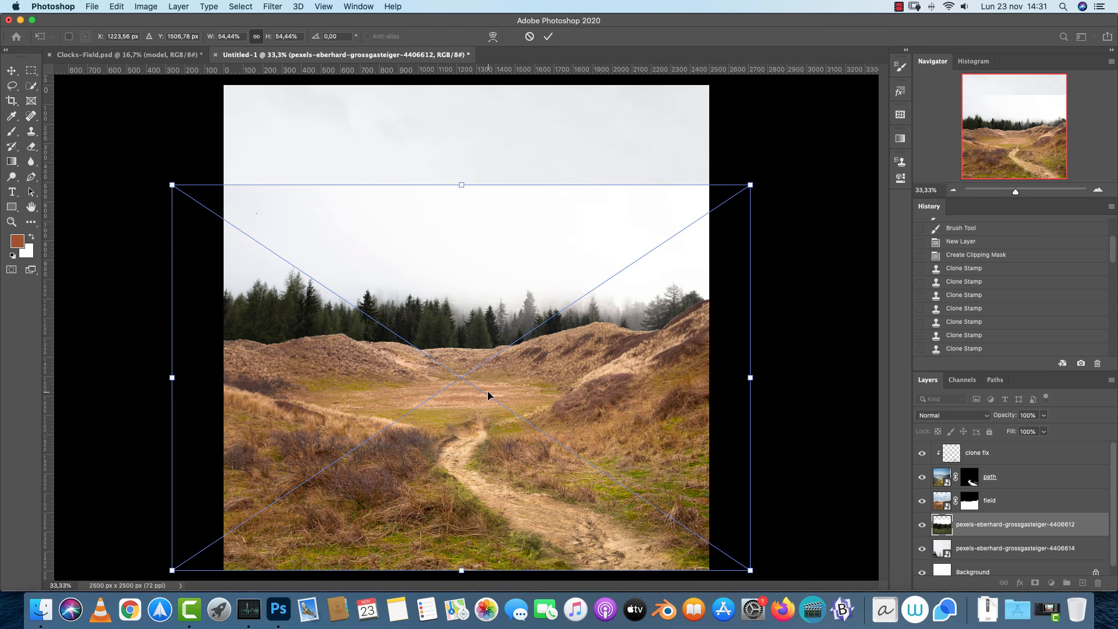
left_click_drag(581, 311, 579, 311)
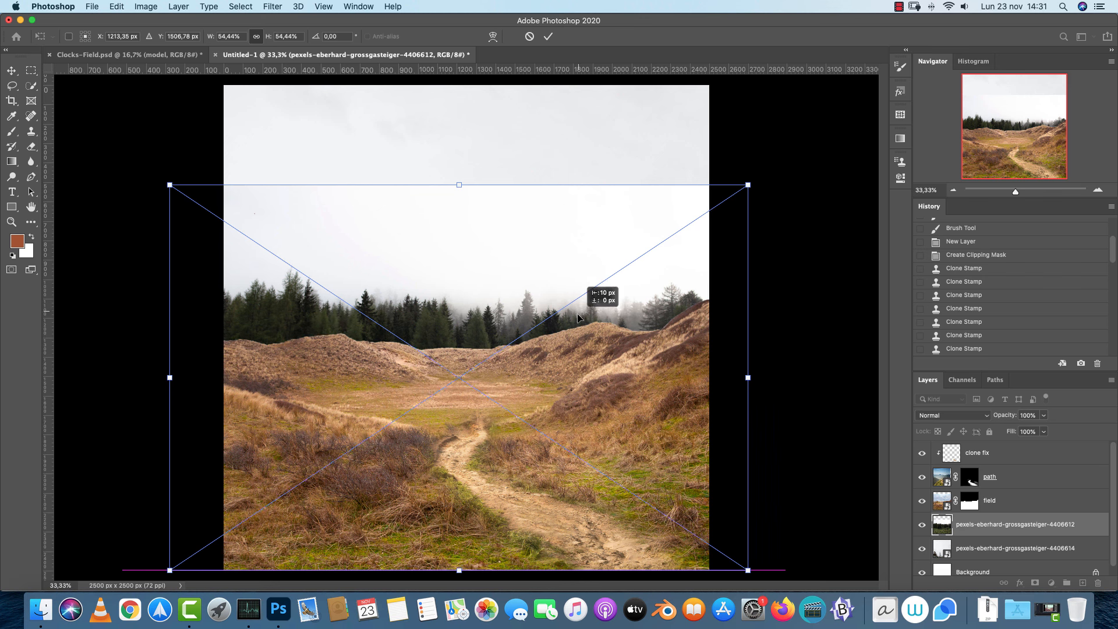
key("Return")
Add a layer mask to the forest photo and fade its upper sky edge into the foggy sky with a reversed linear gradient
left_click(1035, 583)
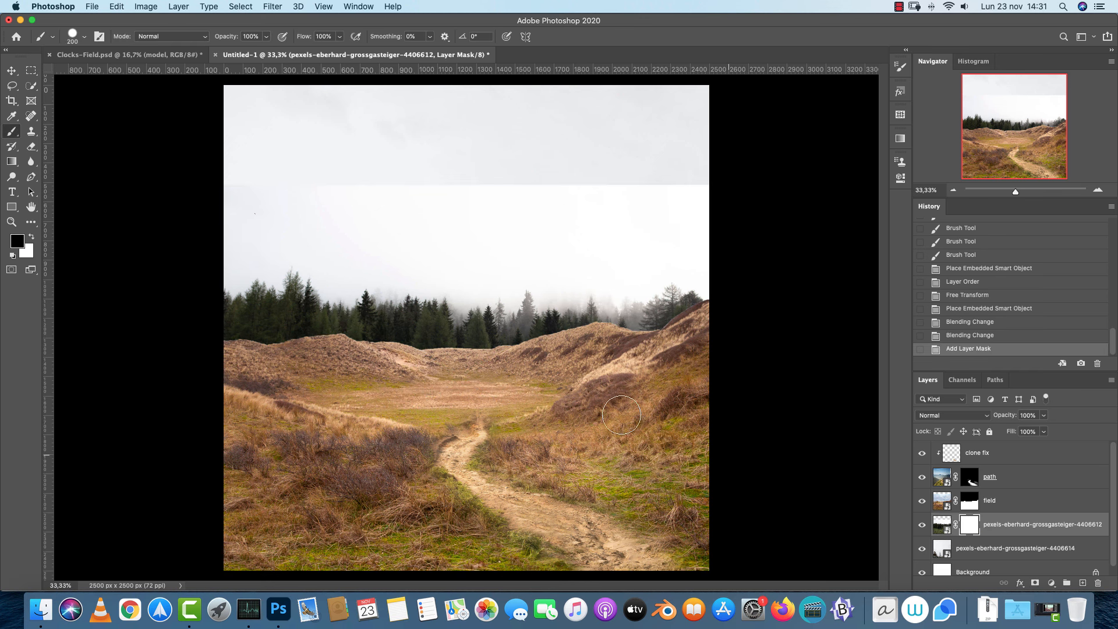
left_click(12, 161)
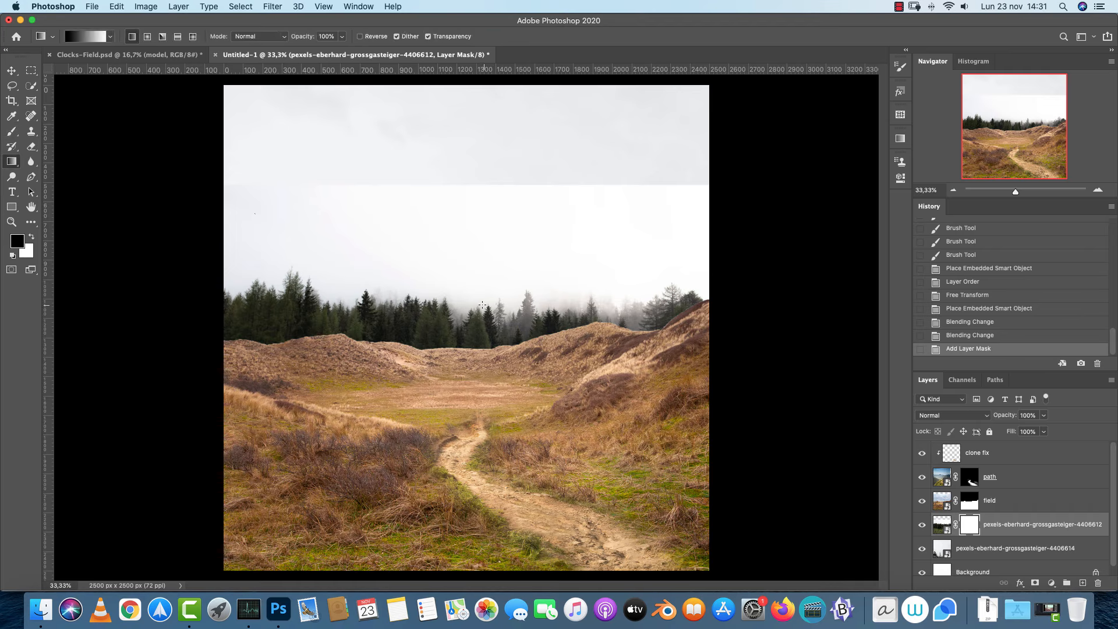
left_click_drag(480, 315, 486, 198)
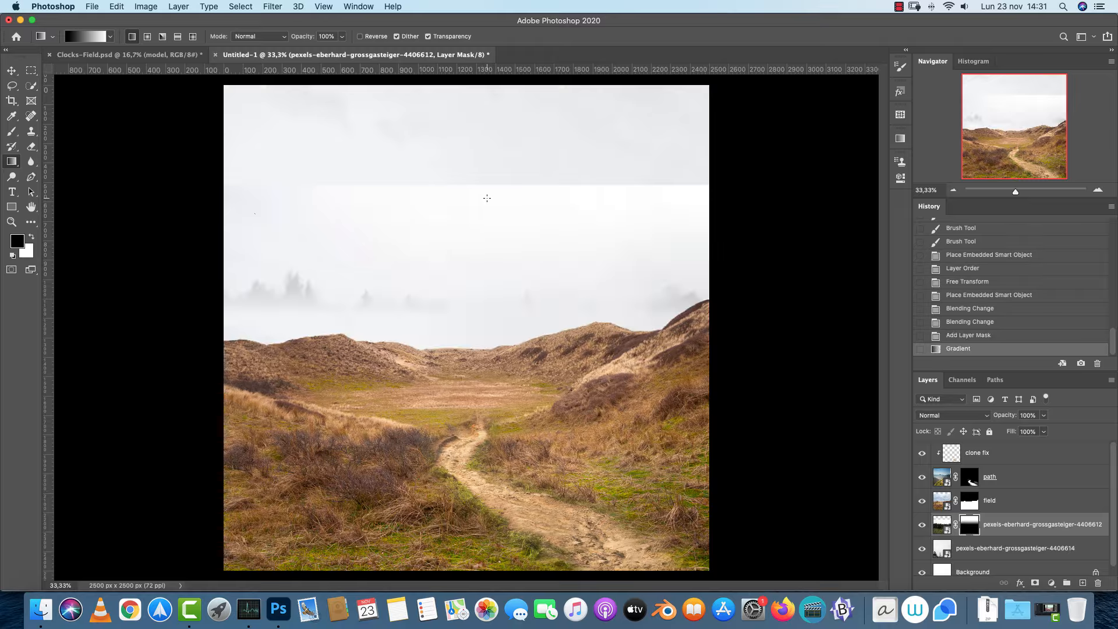
key("super+z")
left_click(360, 36)
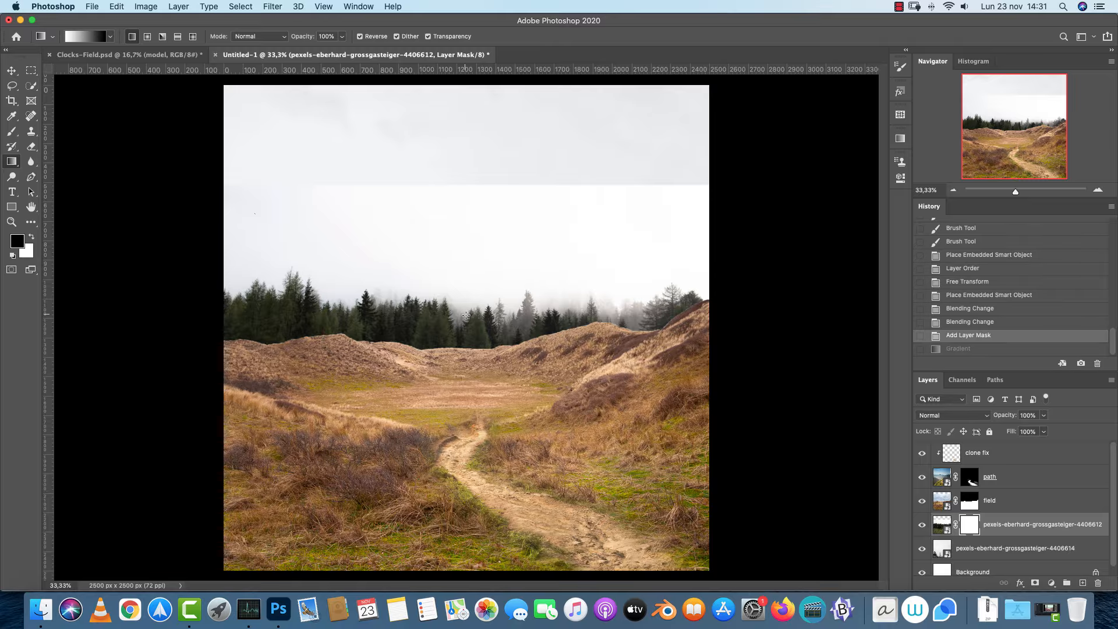
left_click_drag(469, 197, 473, 186)
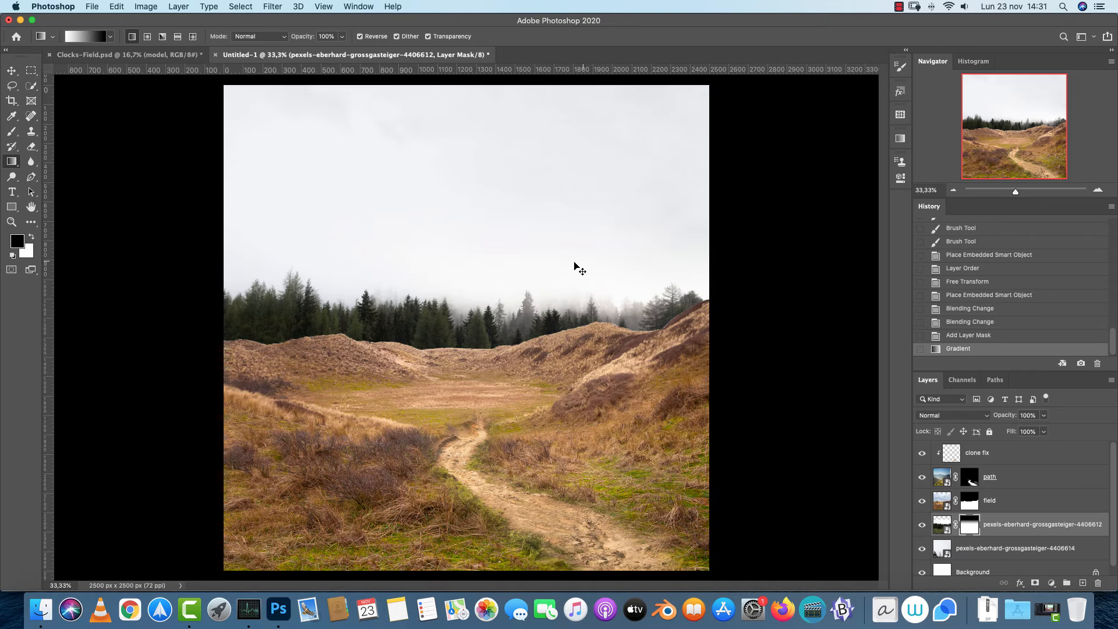
Move the forest layer slightly down so the tree line sits lower behind the dune ridge
key("super+1")
key("v")
left_click_drag(554, 244, 532, 286)
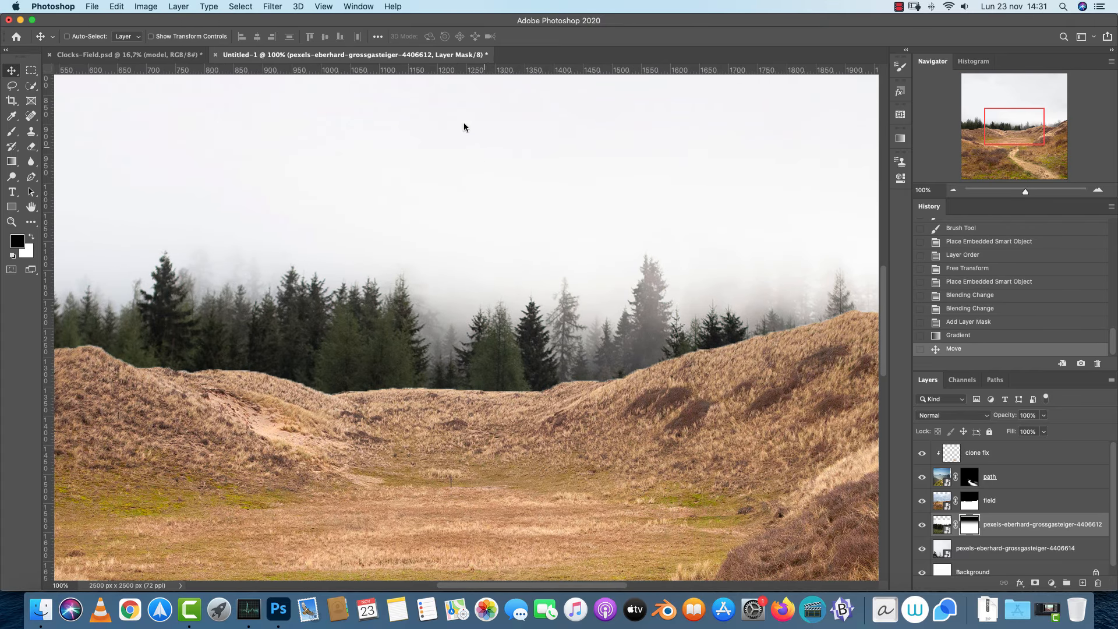
Apply a 1 px Field Blur to the forest photo itself rather than its mask
left_click(275, 6)
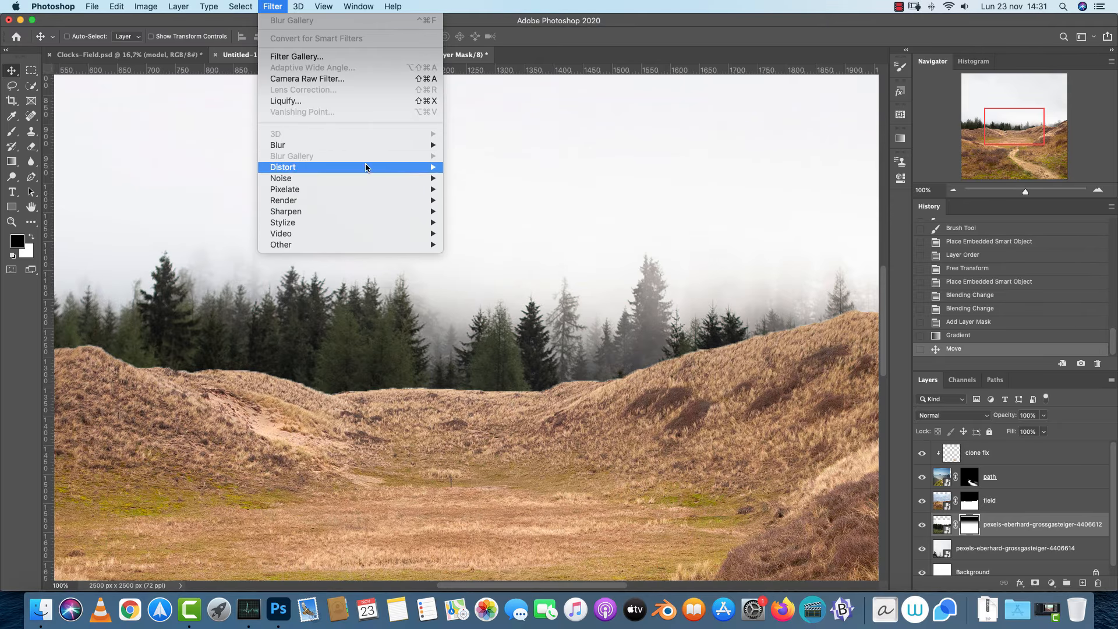
left_click(946, 526)
left_click(944, 527)
left_click(252, 4)
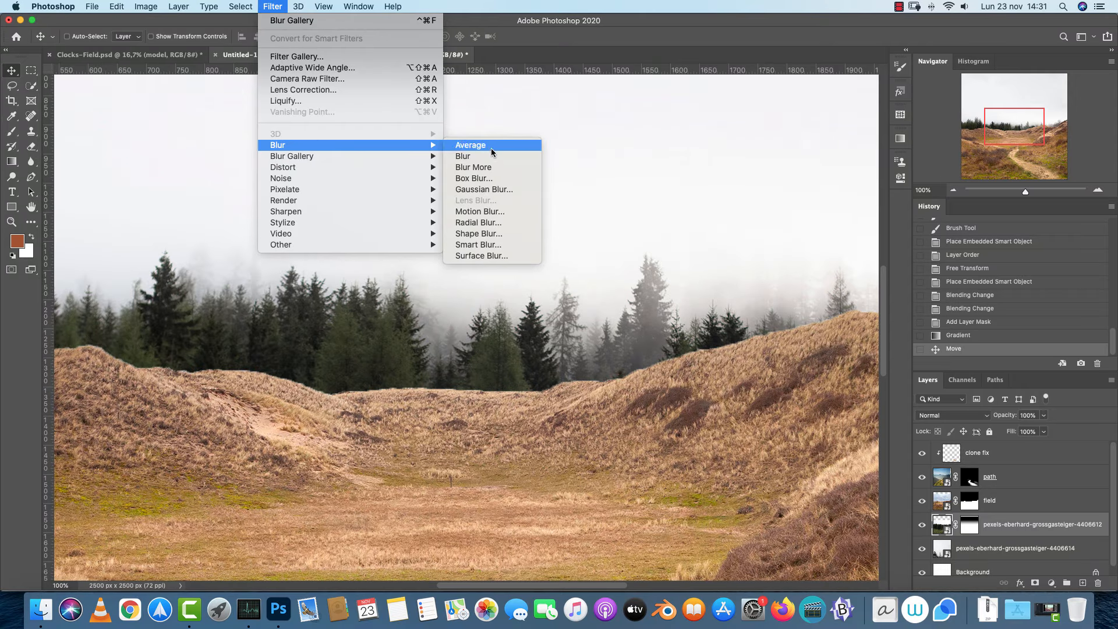
mouse_move(440, 155)
left_click(477, 157)
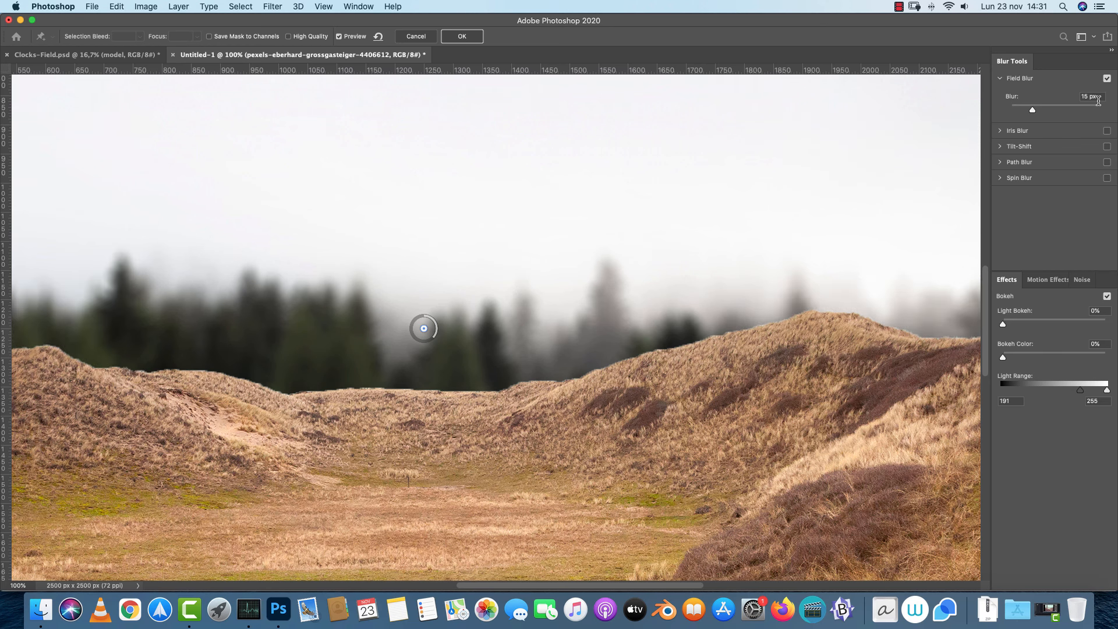
type("1")
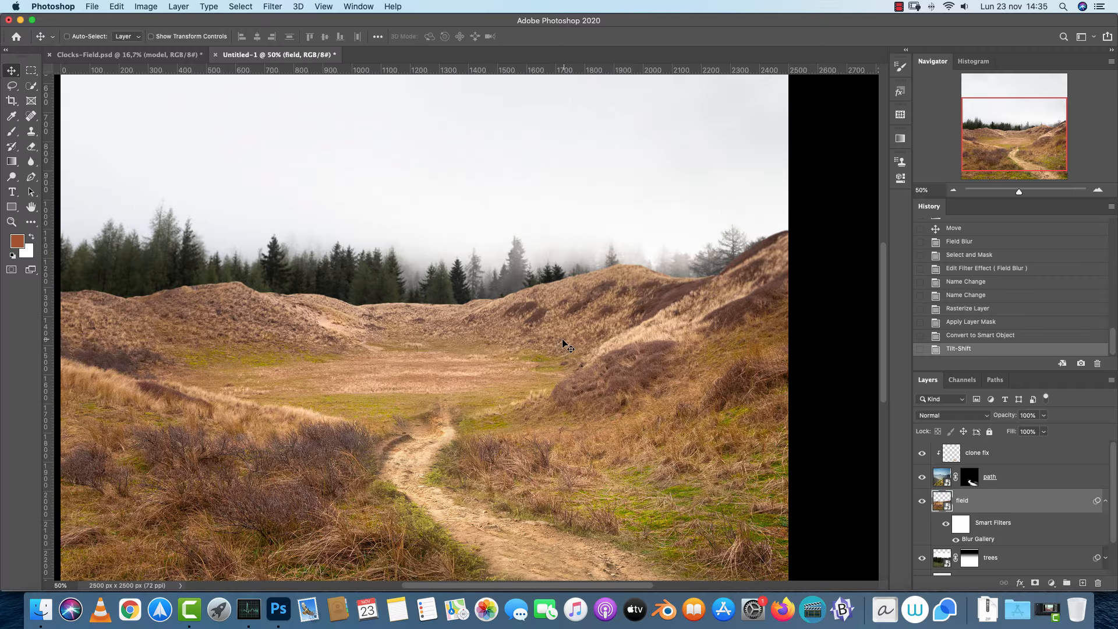
Lower the trees layer's opacity to 30% so the forest fades into the fog
left_click_drag(542, 315, 551, 344)
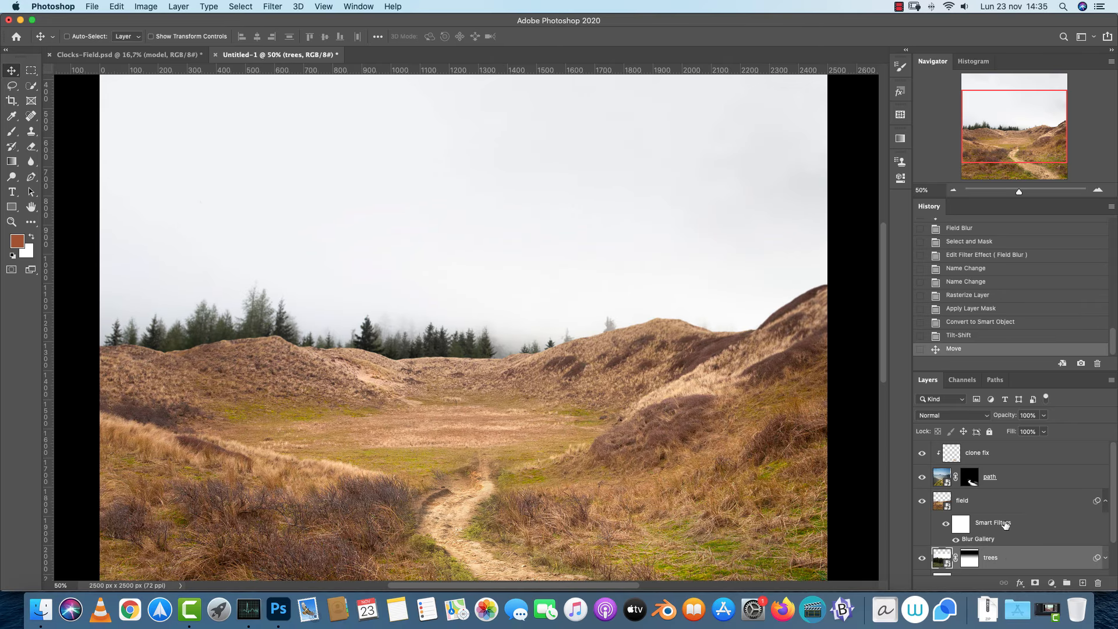
key("super+z")
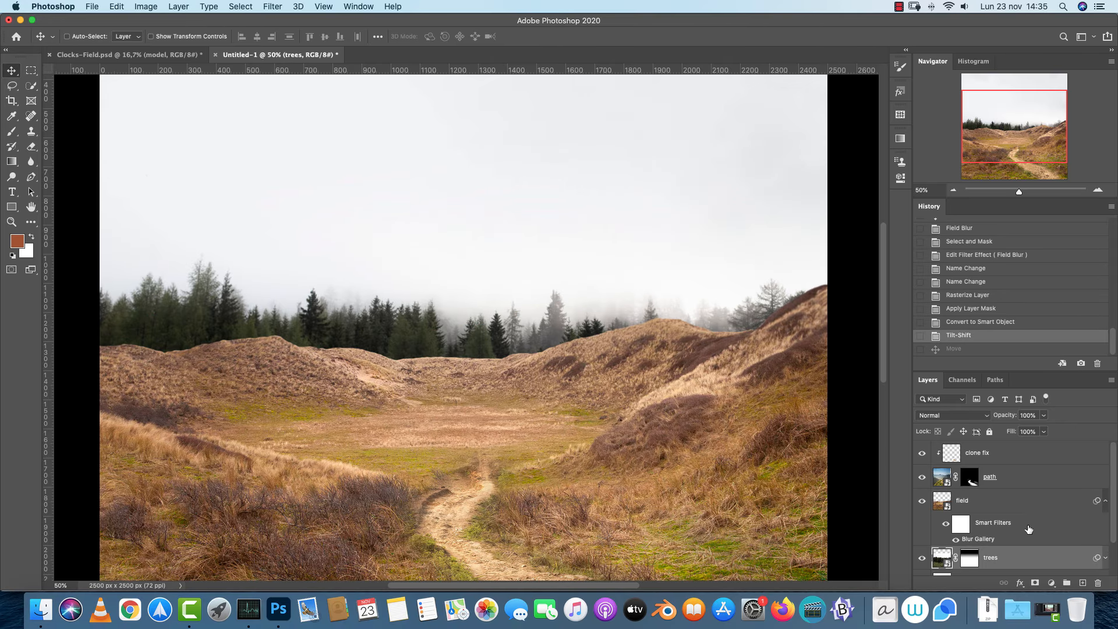
left_click(1043, 415)
type("20")
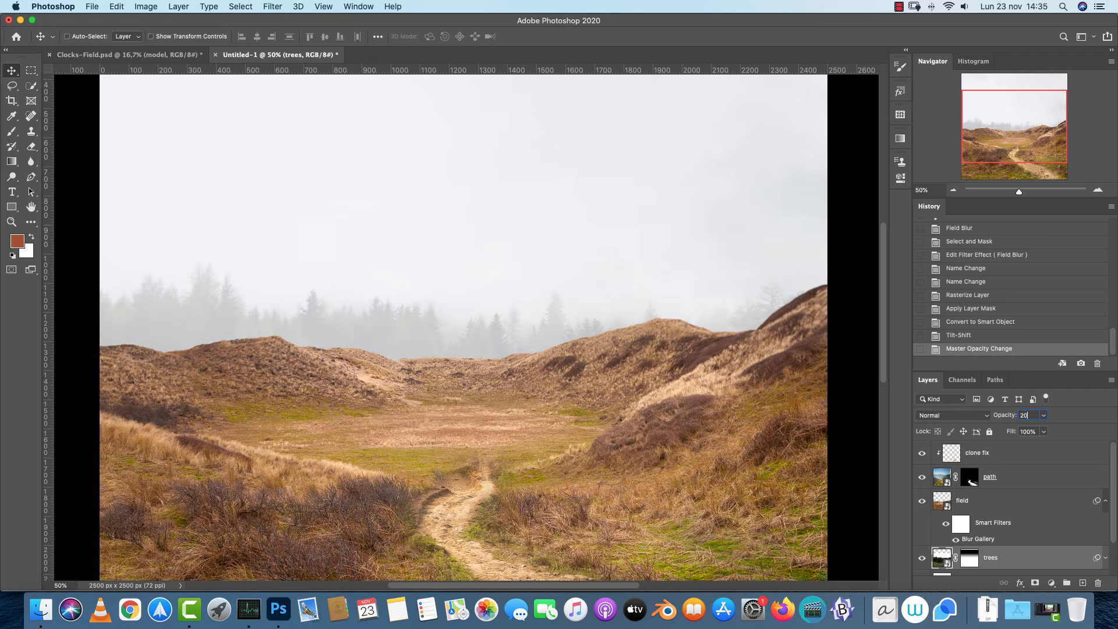
key("BackSpace")
type("30")
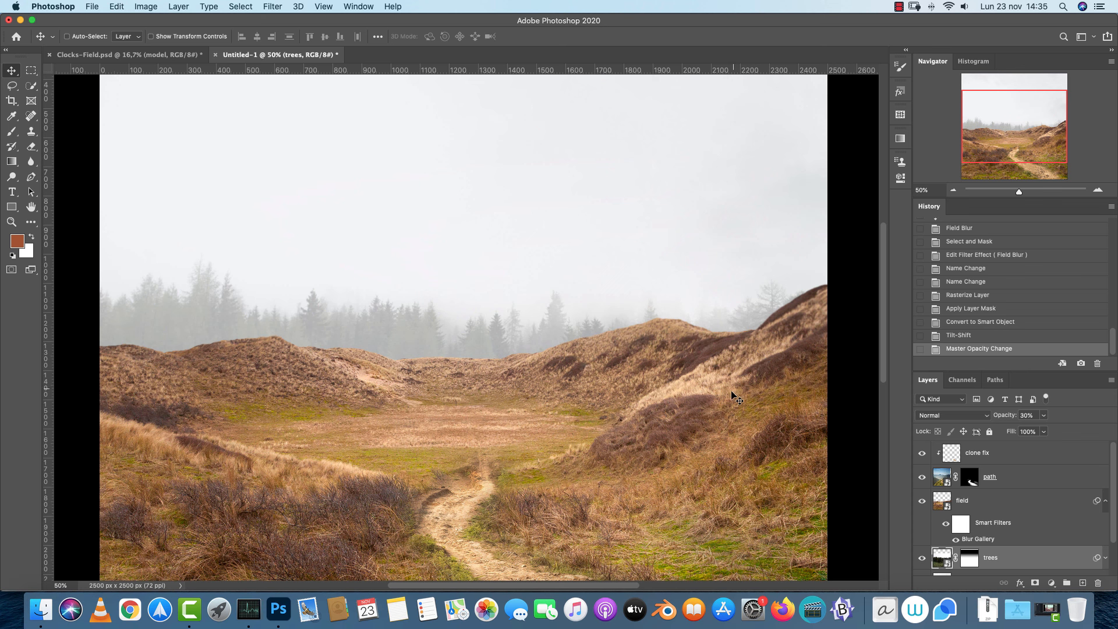
double_click(1057, 555)
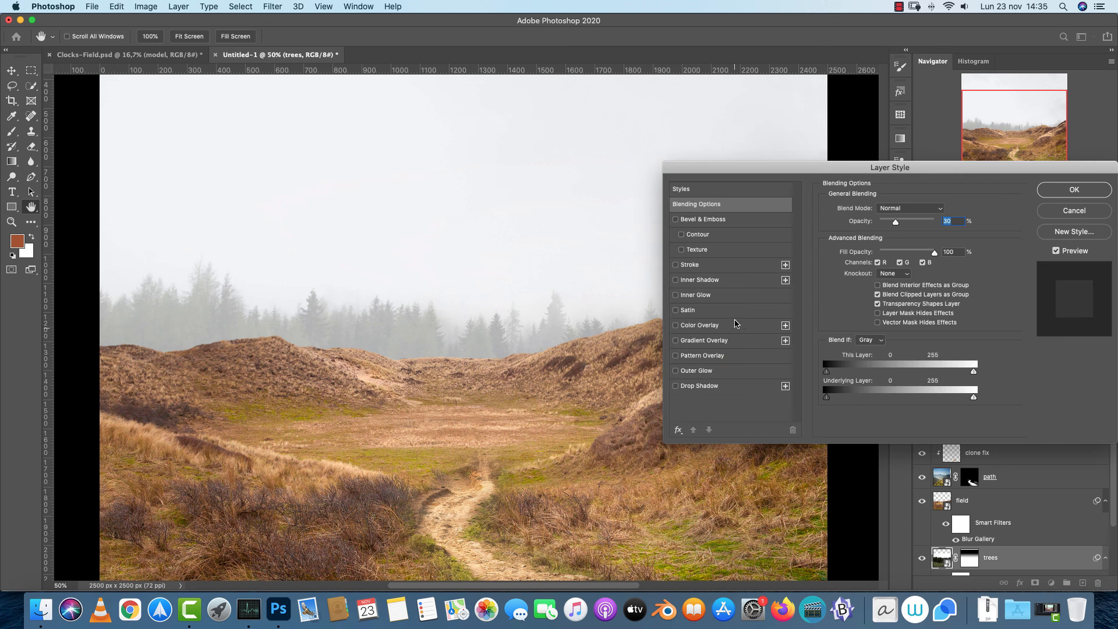
left_click(700, 281)
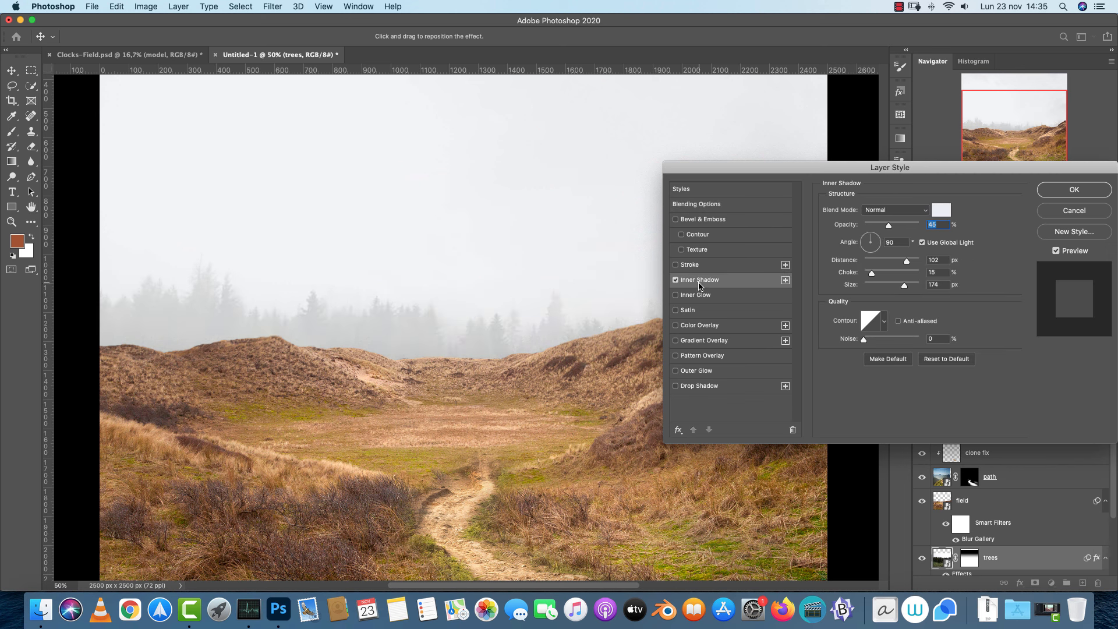
left_click(676, 280)
left_click(1080, 215)
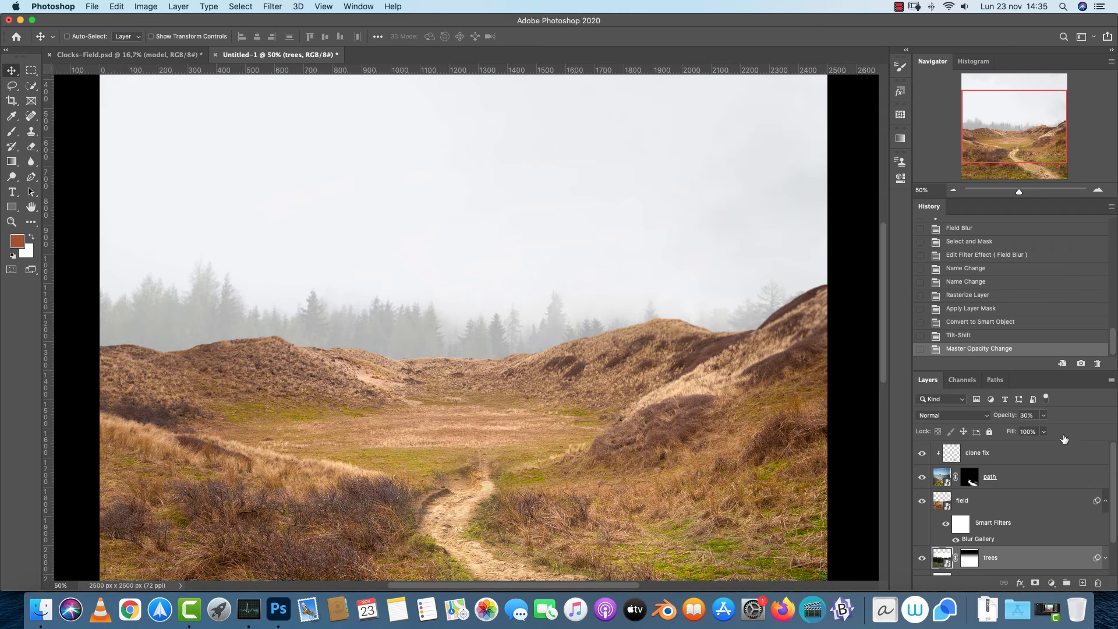
View the field layer in isolation, restore the other layers, and add a Gradient Overlay effect to the field layer
left_click(1036, 502)
left_click(923, 501, "alt")
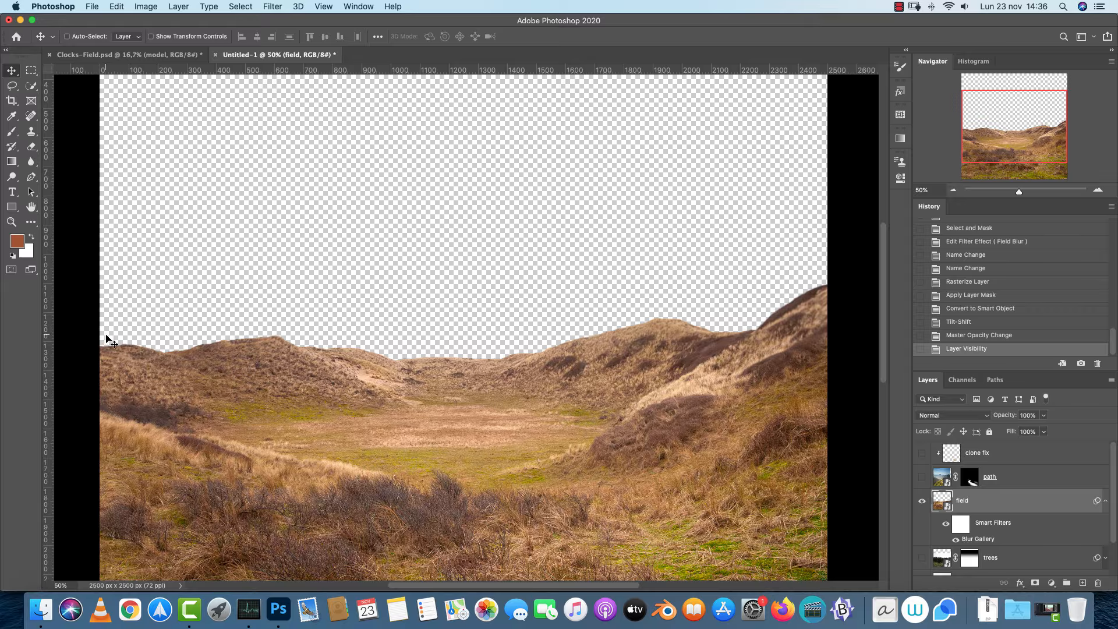
left_click(922, 502, "alt")
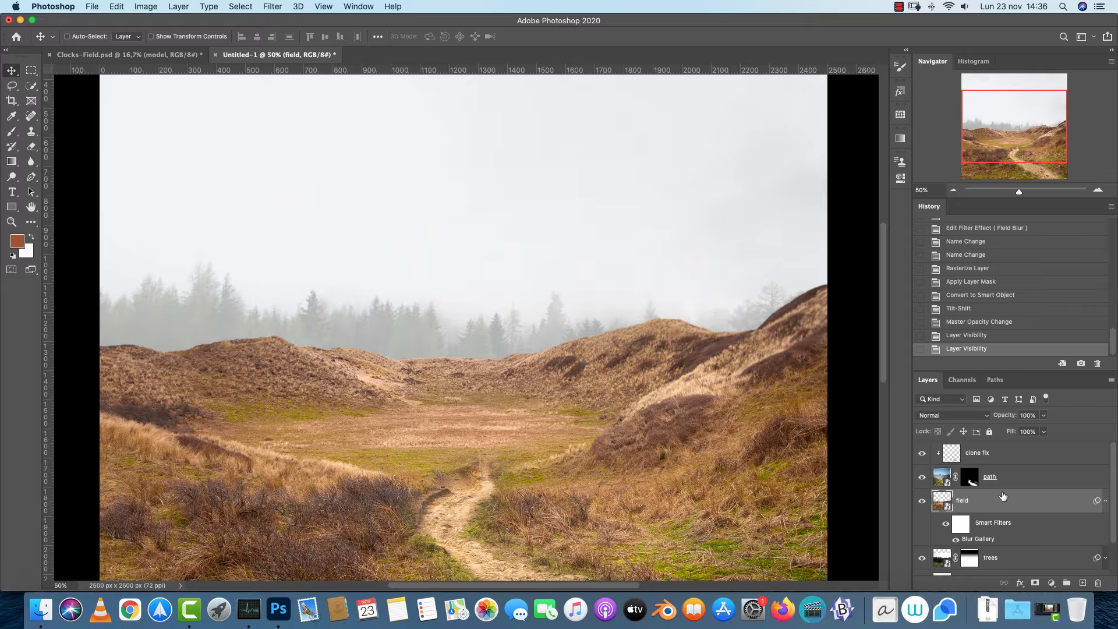
double_click(1009, 504)
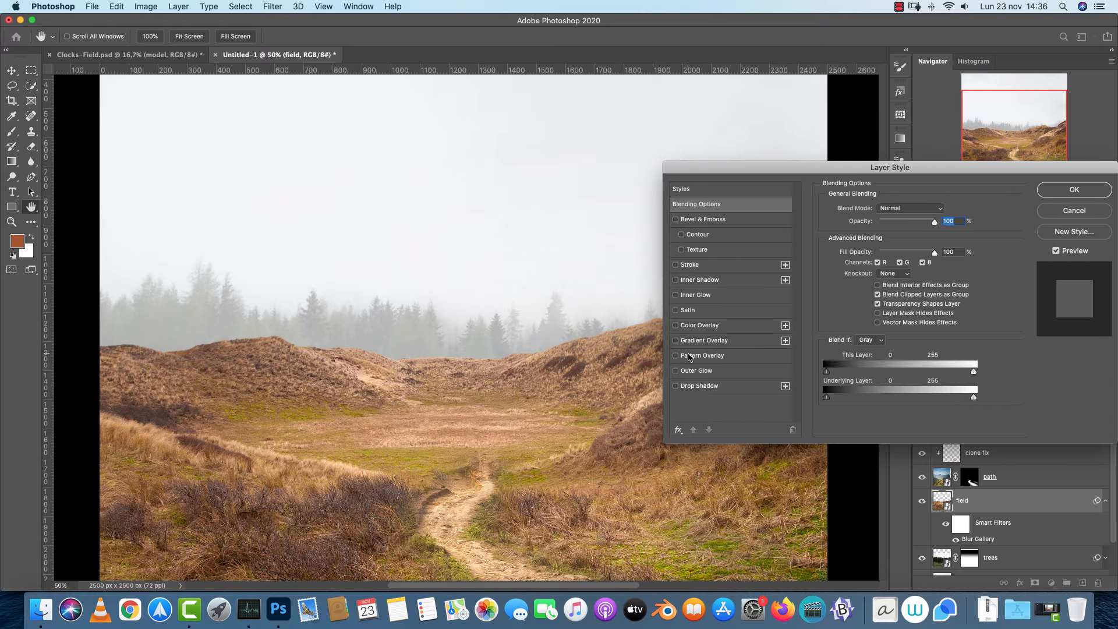
left_click(693, 341)
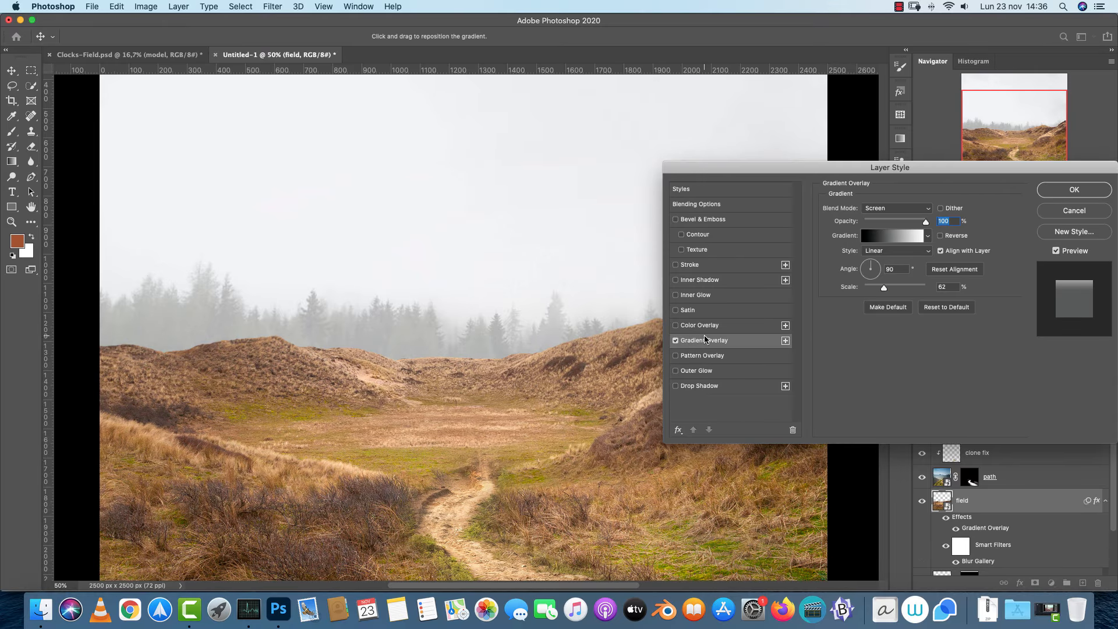
Set the field layer's Gradient Overlay scale to 30%
scroll(511, 353, "right", 2)
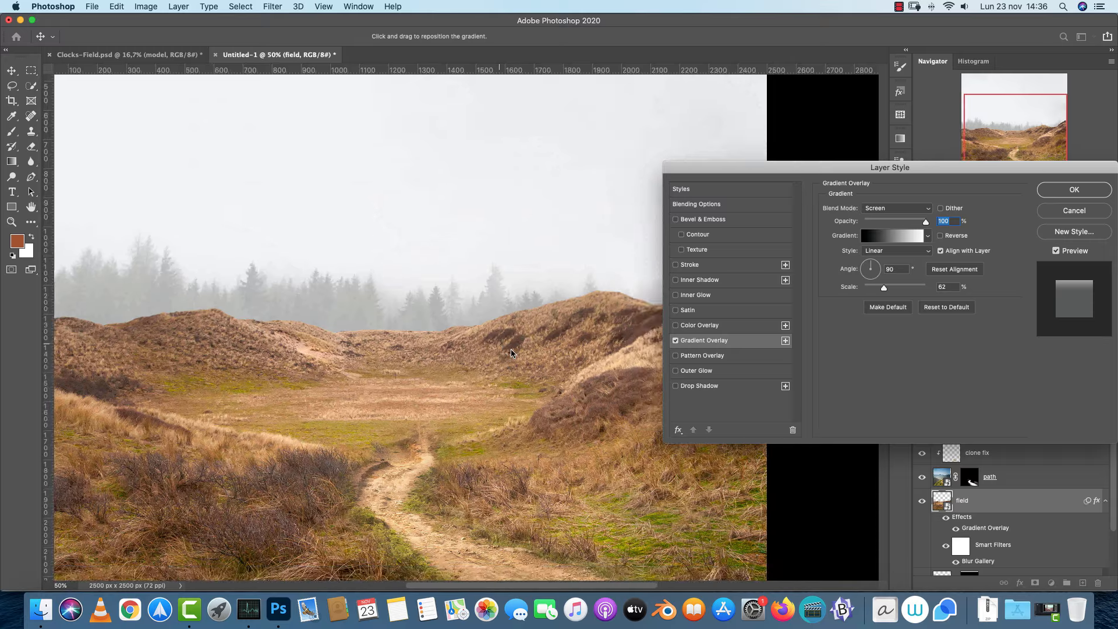
scroll(511, 353, "down", 5)
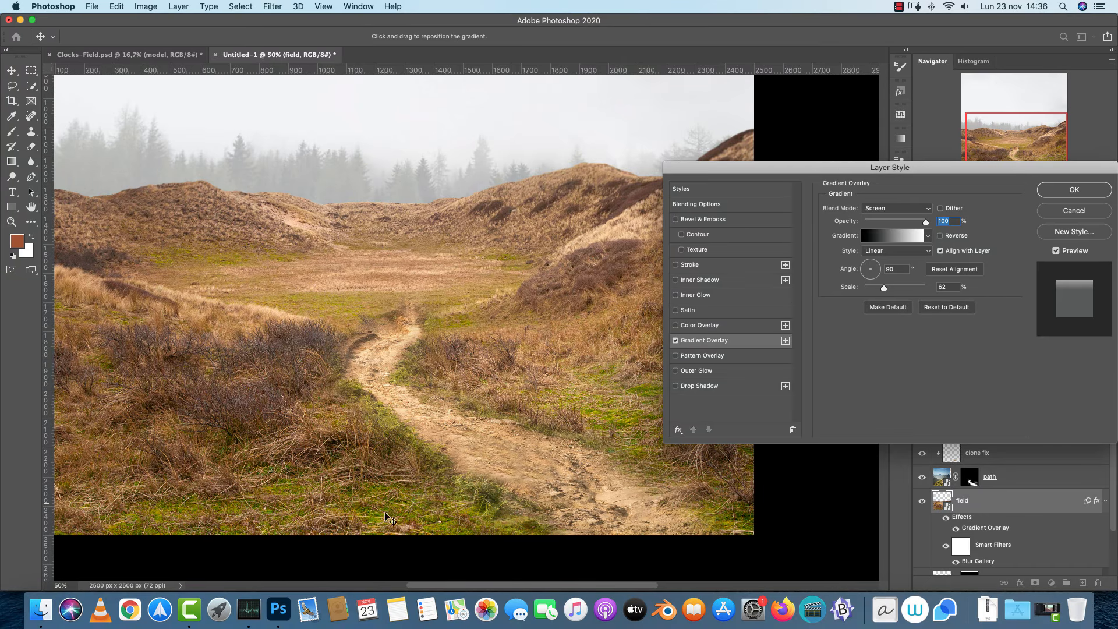
left_click_drag(545, 353, 580, 444)
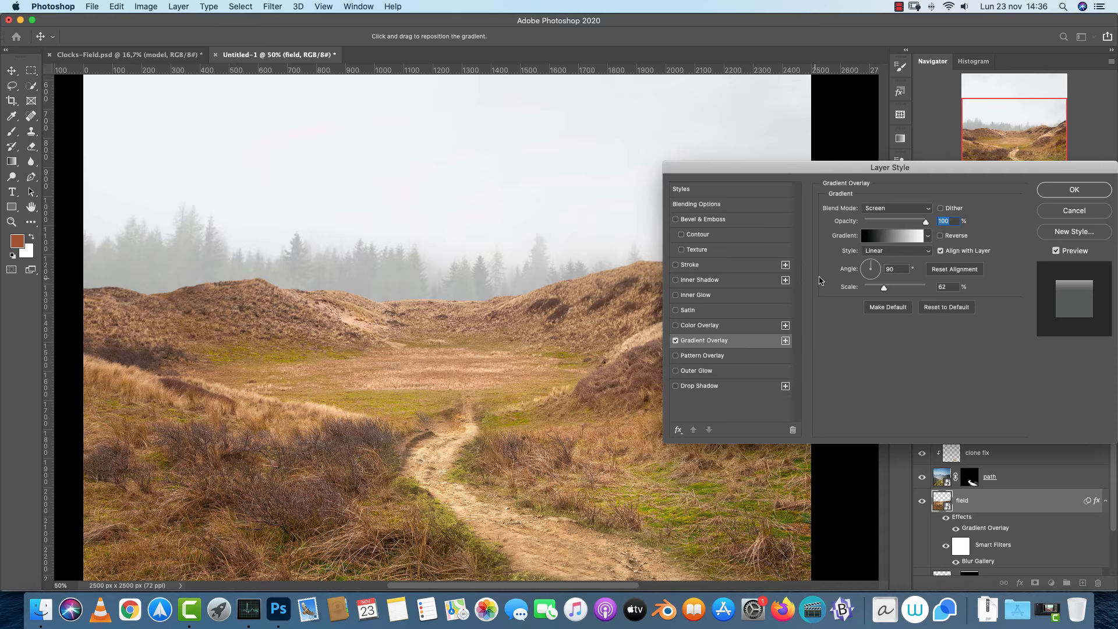
left_click_drag(960, 170, 913, 152)
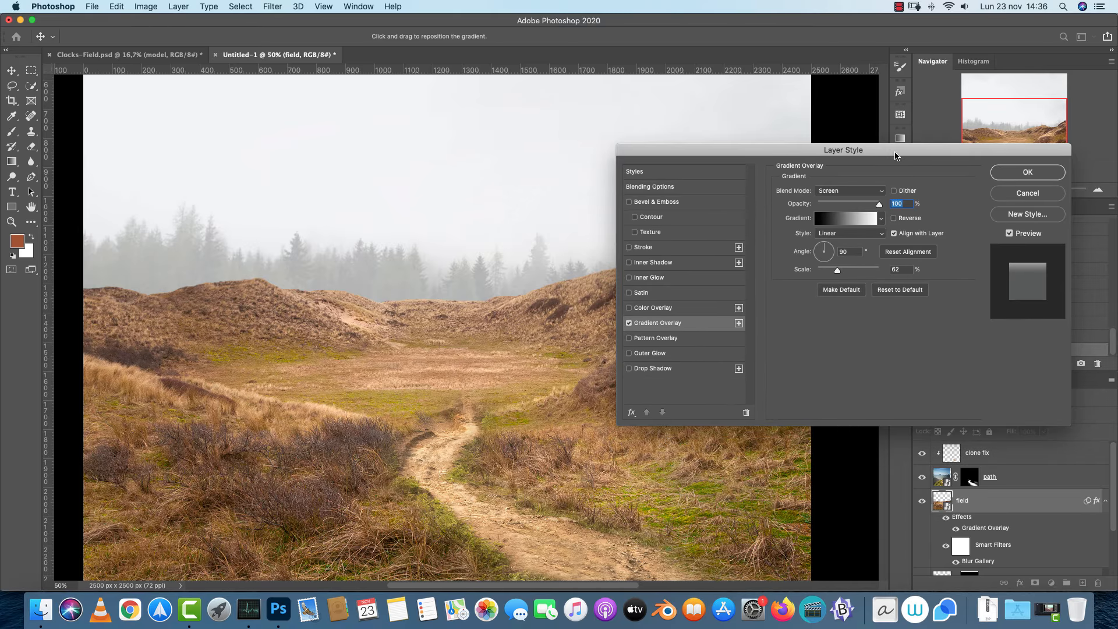
left_click_drag(481, 457, 470, 522)
left_click(900, 270)
type("30")
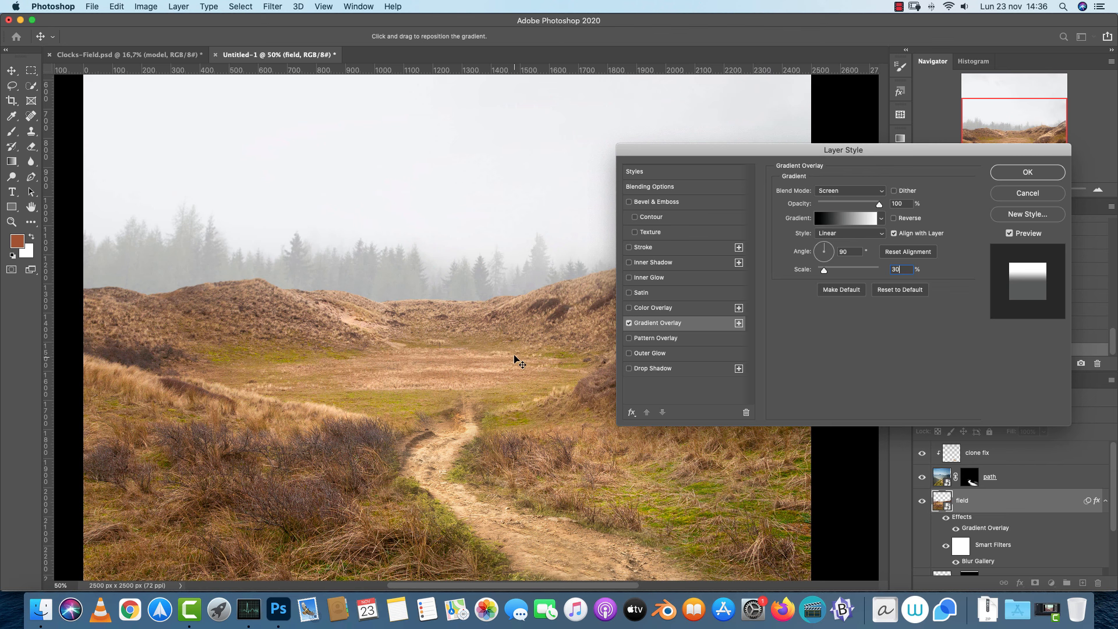
Switch the Gradient Overlay to Normal blending and reposition the gradient so its transition falls across the distant dunes
left_click(859, 195)
left_click(857, 192)
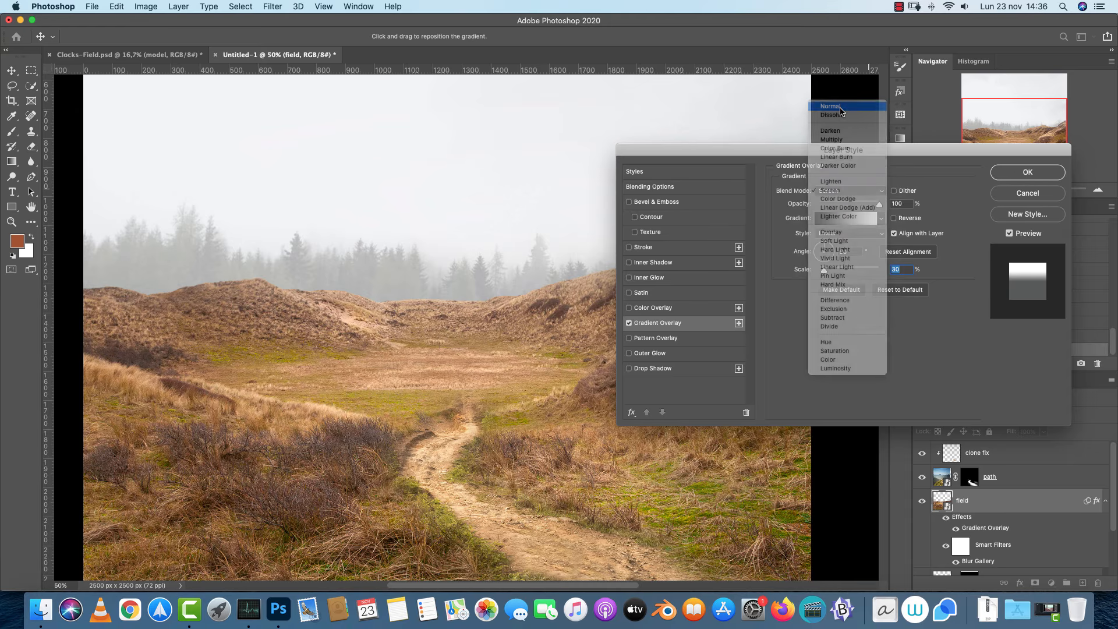
left_click(833, 106)
left_click_drag(505, 292, 485, 380)
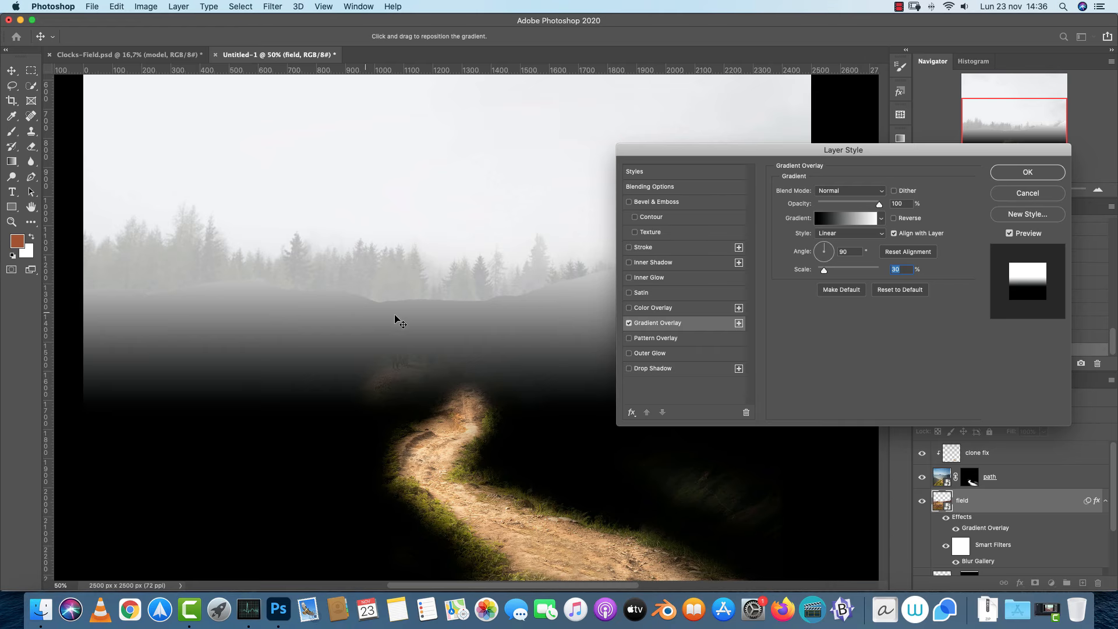
Try Multiply as the Gradient Overlay's blend mode, and set it to Screen for a hazy look on the dunes
left_click(831, 191)
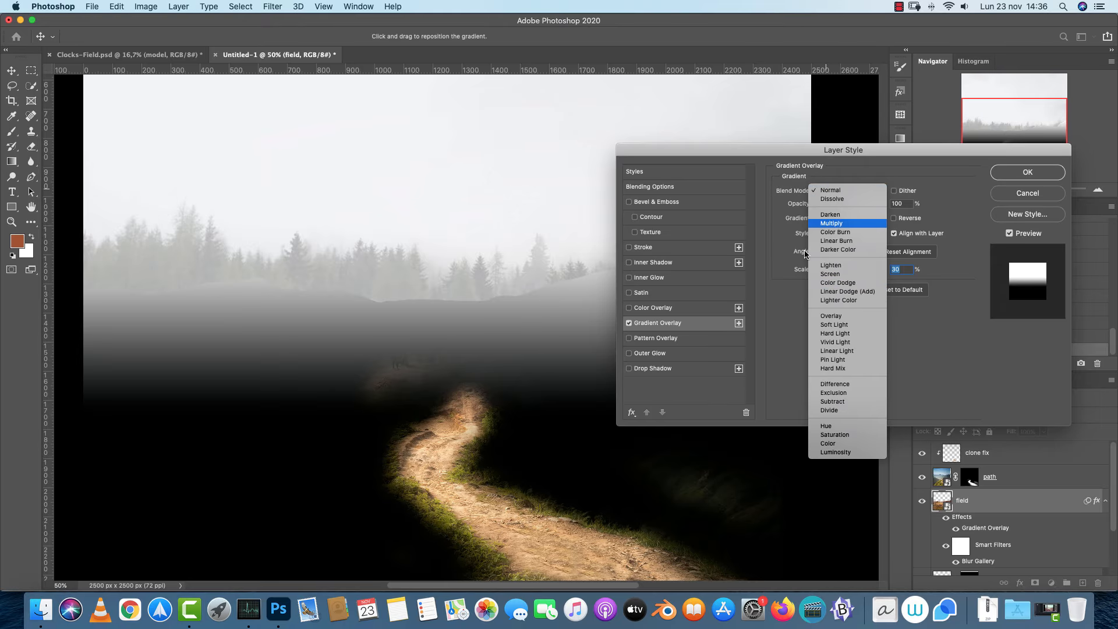
left_click(832, 223)
left_click(836, 186)
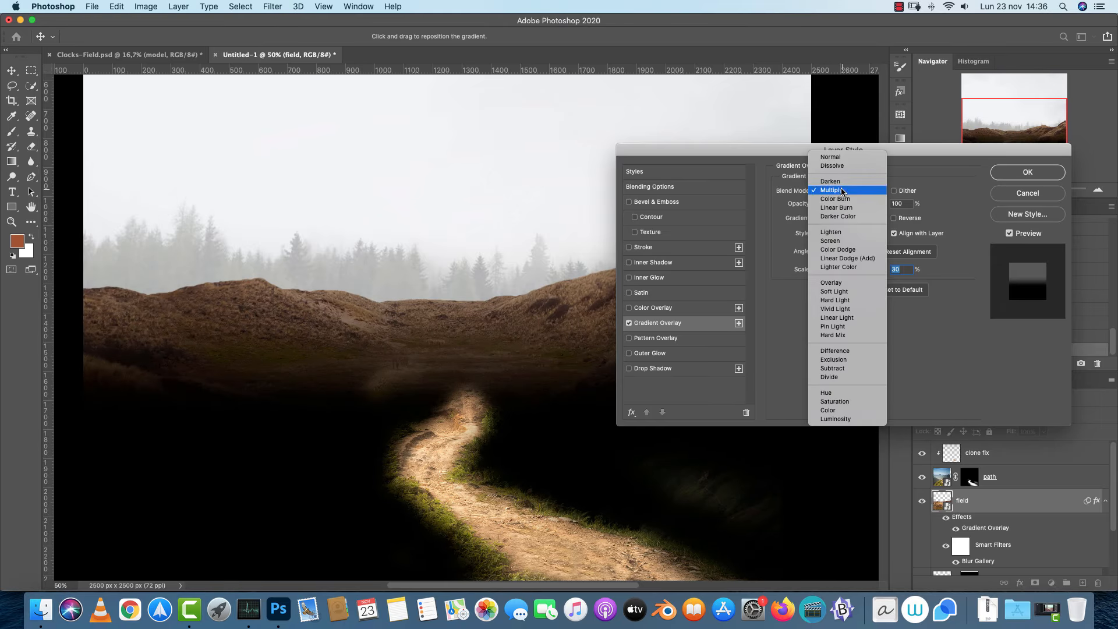
left_click(833, 240)
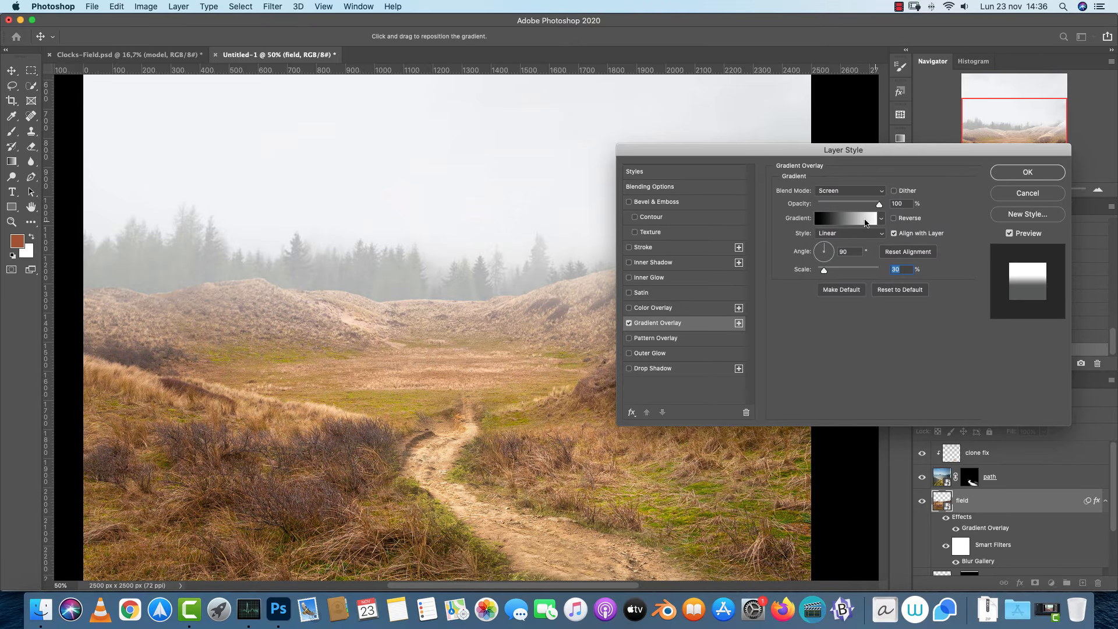
Recolour the white stop of the overlay gradient to the pale sky grey f3f4f5, sampled from the foggy sky
left_click(866, 221)
left_click(671, 356)
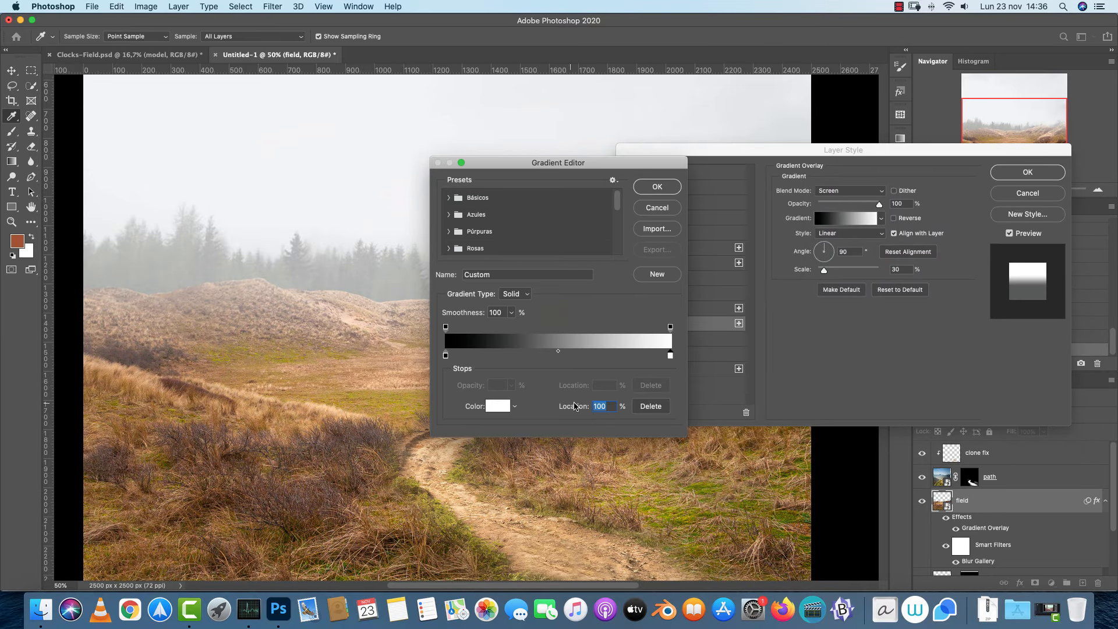
left_click(498, 406)
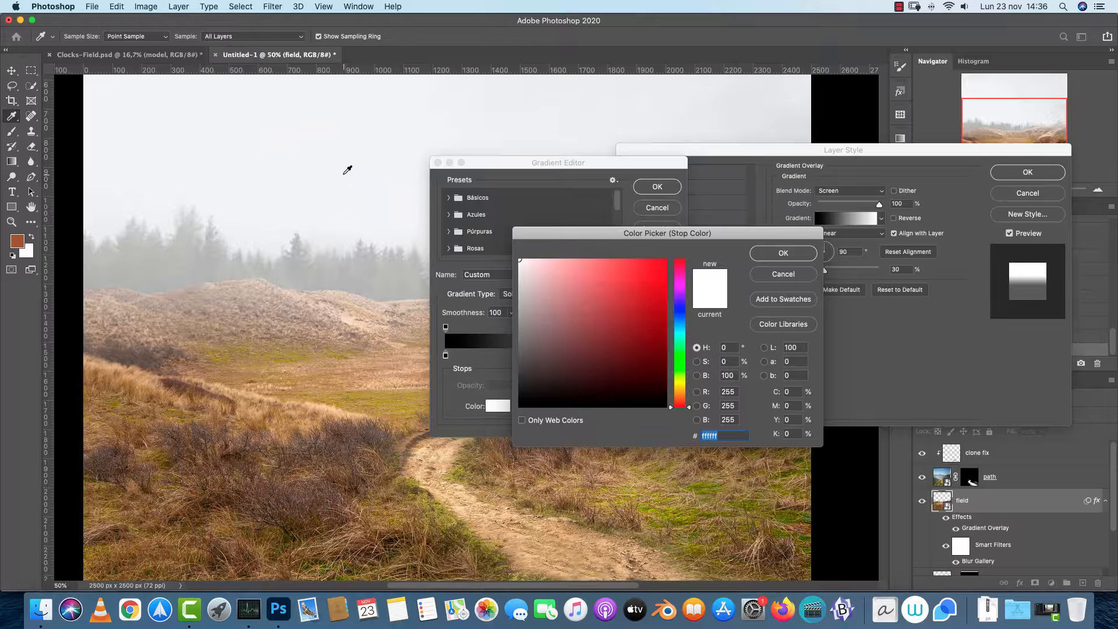
left_click(329, 123)
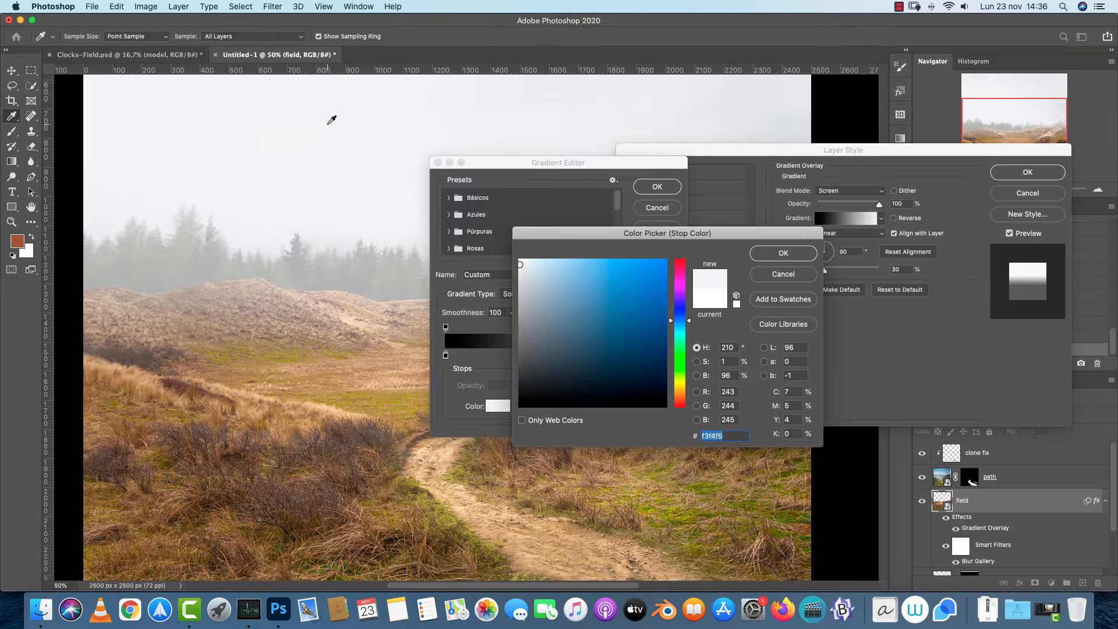
left_click(802, 250)
left_click(657, 187)
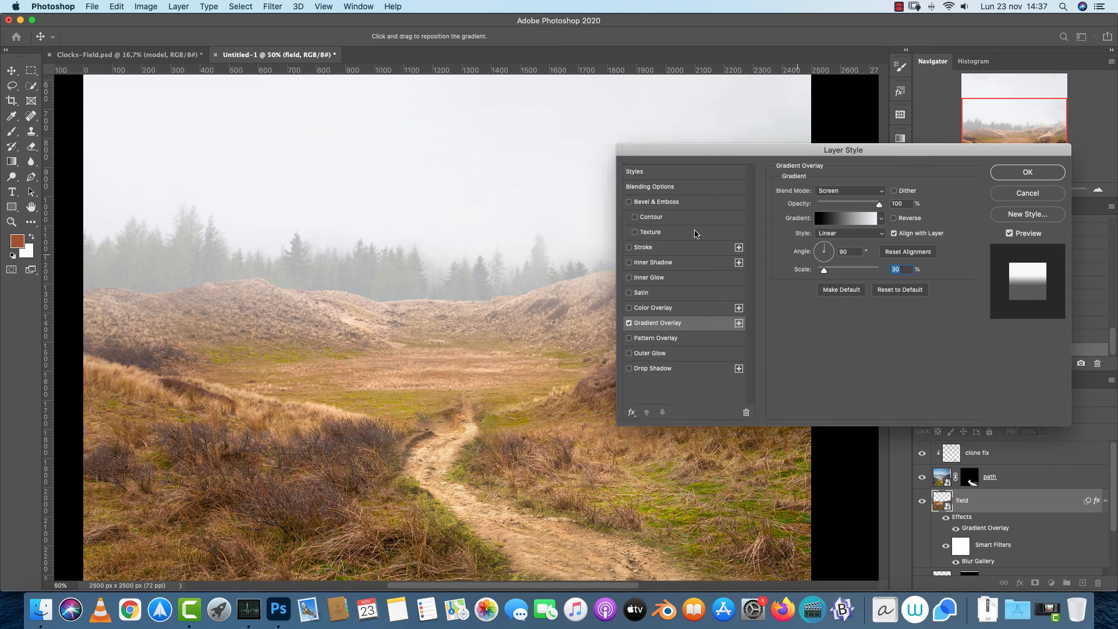
Set the field layer's Gradient Overlay opacity to 61% and apply the effect
left_click_drag(879, 205, 855, 205)
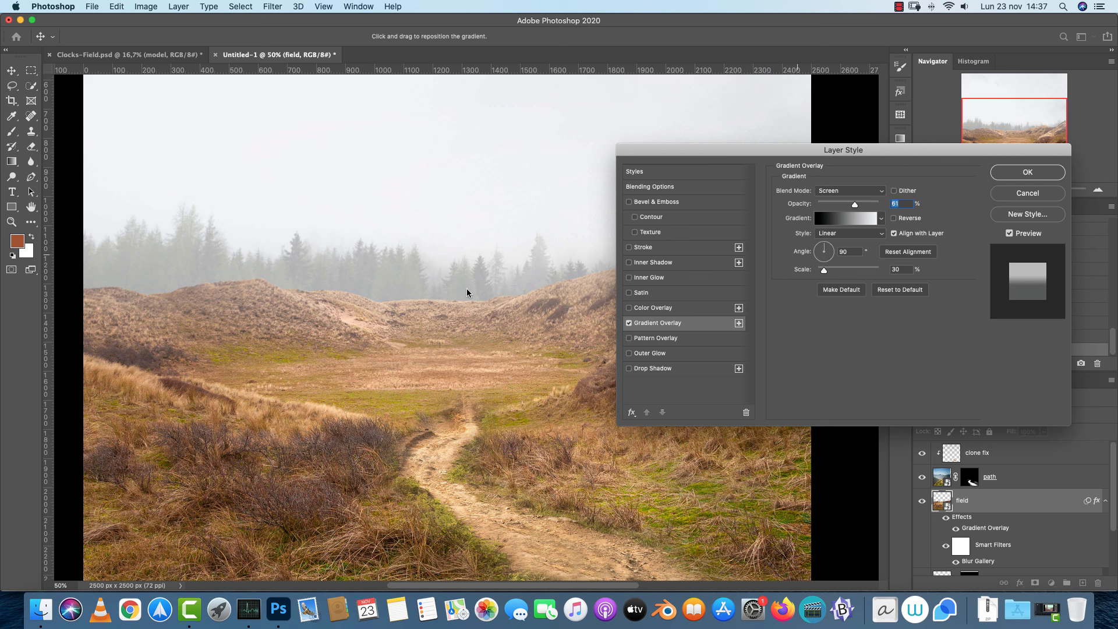
key("Return")
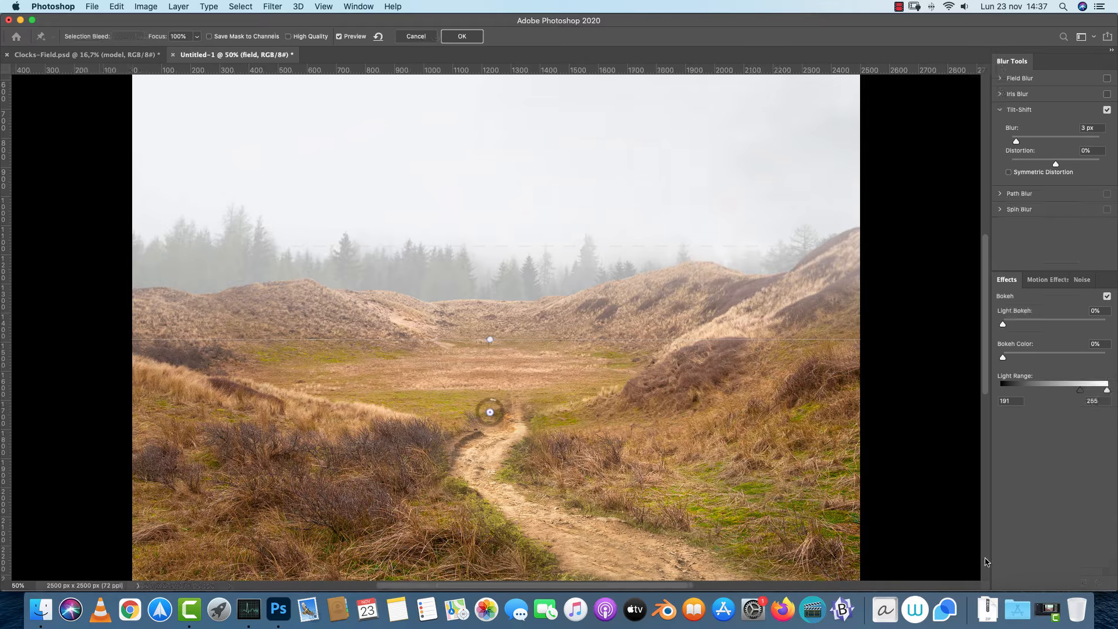
double_click(984, 558)
left_click(430, 37)
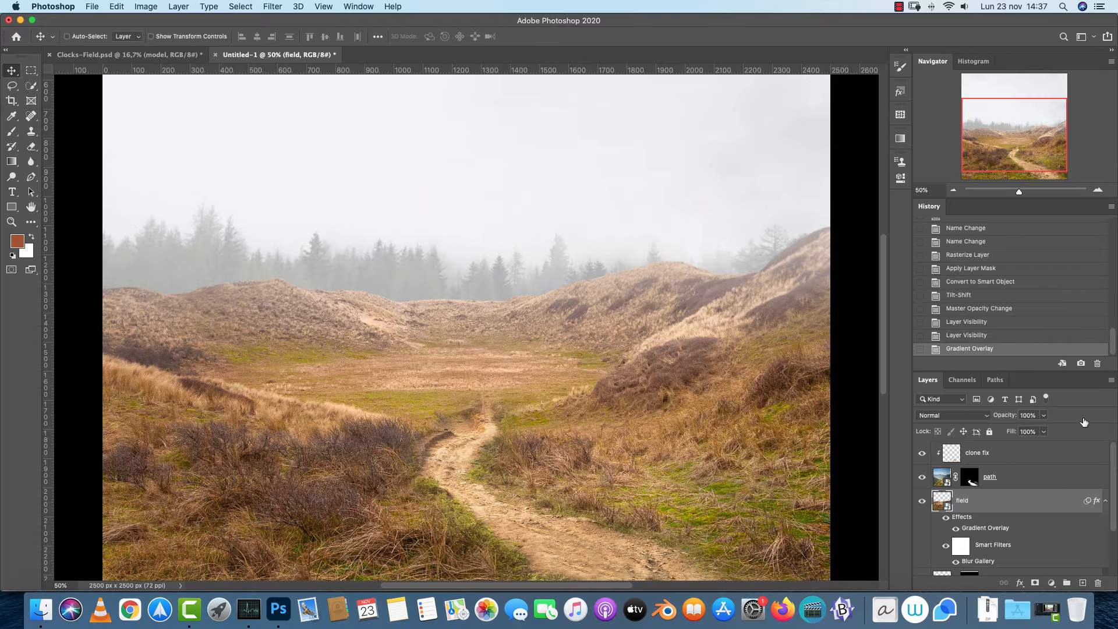
Reopen the field layer's Gradient Overlay and shift the gradient slightly over the distant dunes, then apply it
double_click(1032, 500)
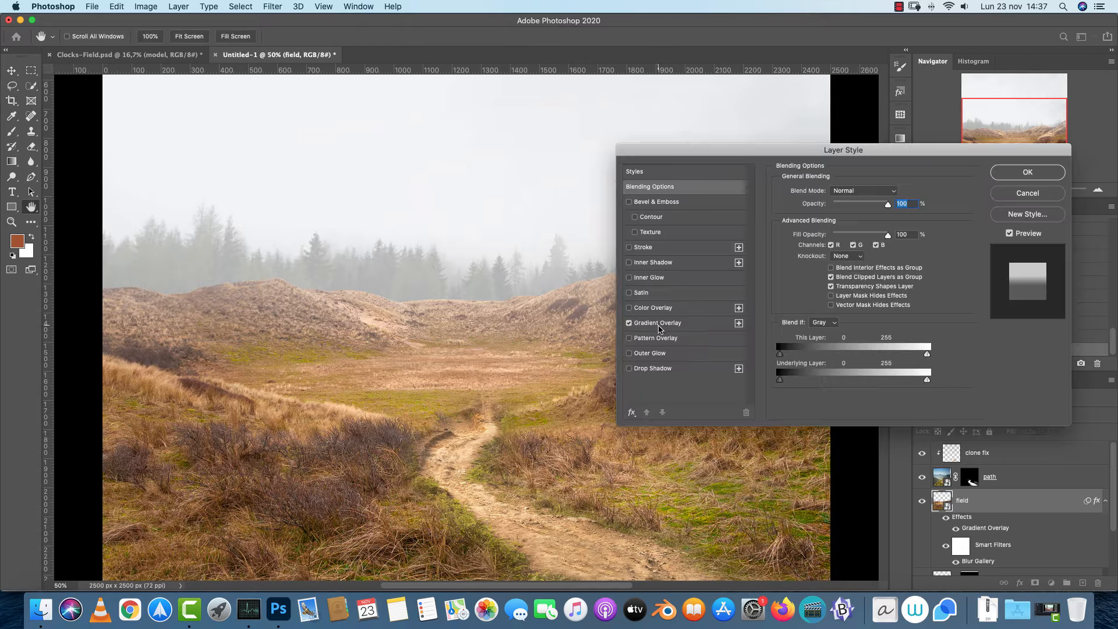
left_click(660, 329)
mouse_move(476, 267)
left_mouse_down()
mouse_move(479, 313)
mouse_move(495, 257)
left_mouse_up()
key("Return")
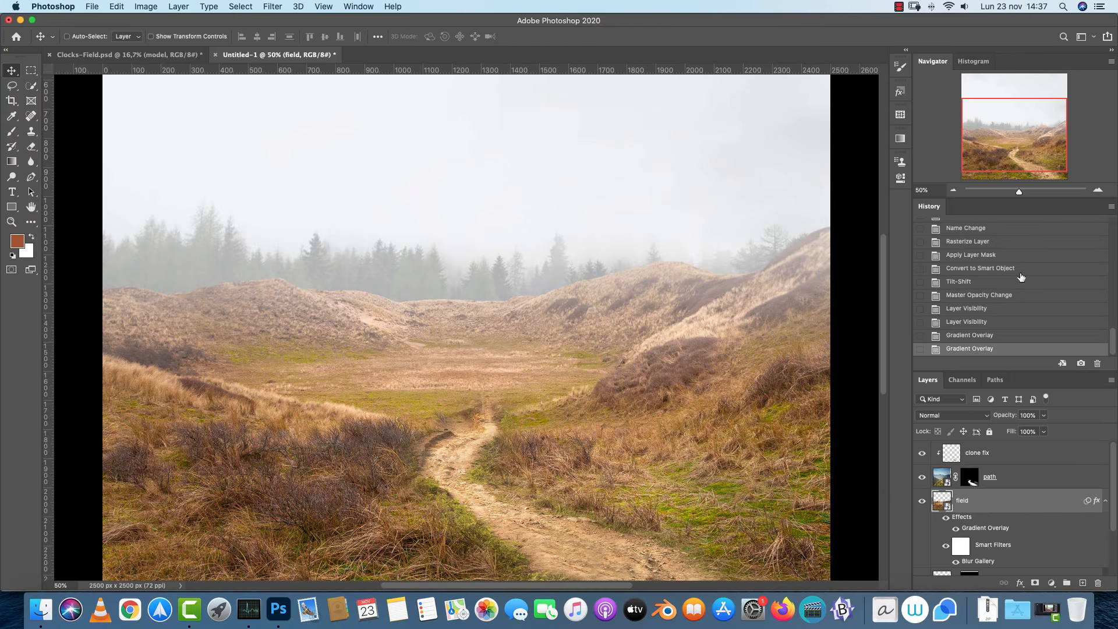
Add a new layer above the clone fix layer and place Kaiserbold_cutout_tree_02.png from the Stock folder in it
left_click(953, 190)
left_click(1065, 454)
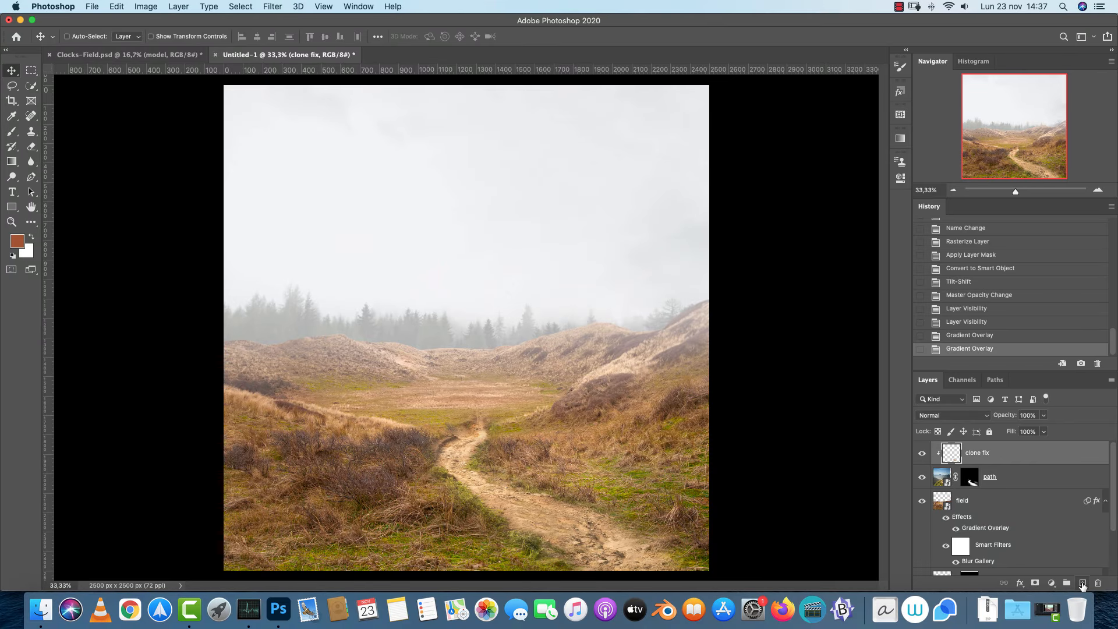
left_click(1083, 583)
key("super+shift+p")
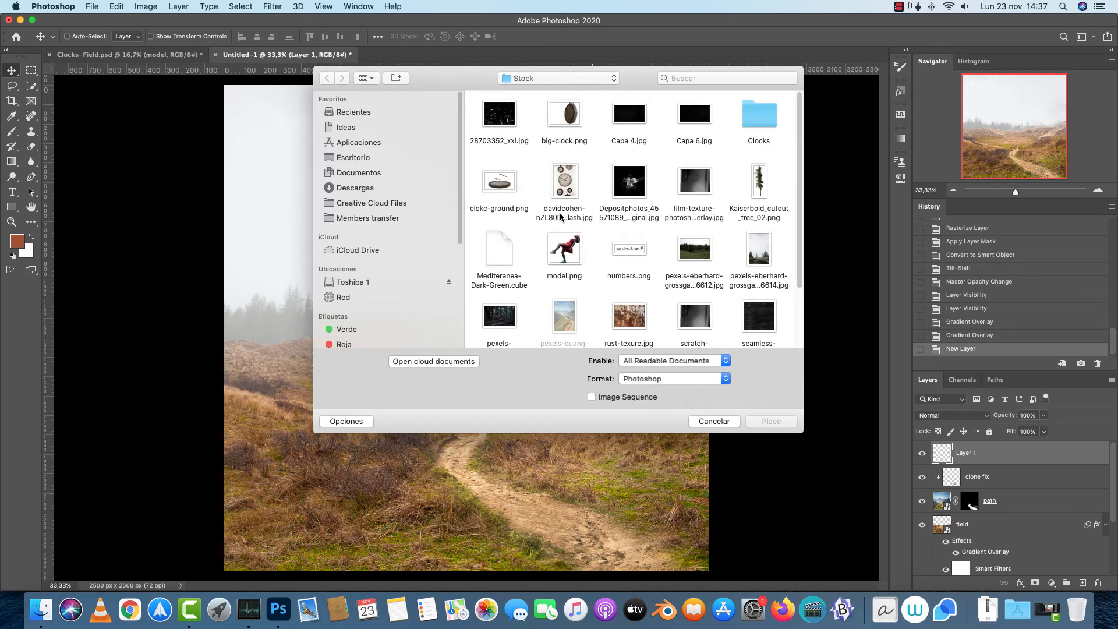
left_click(759, 182)
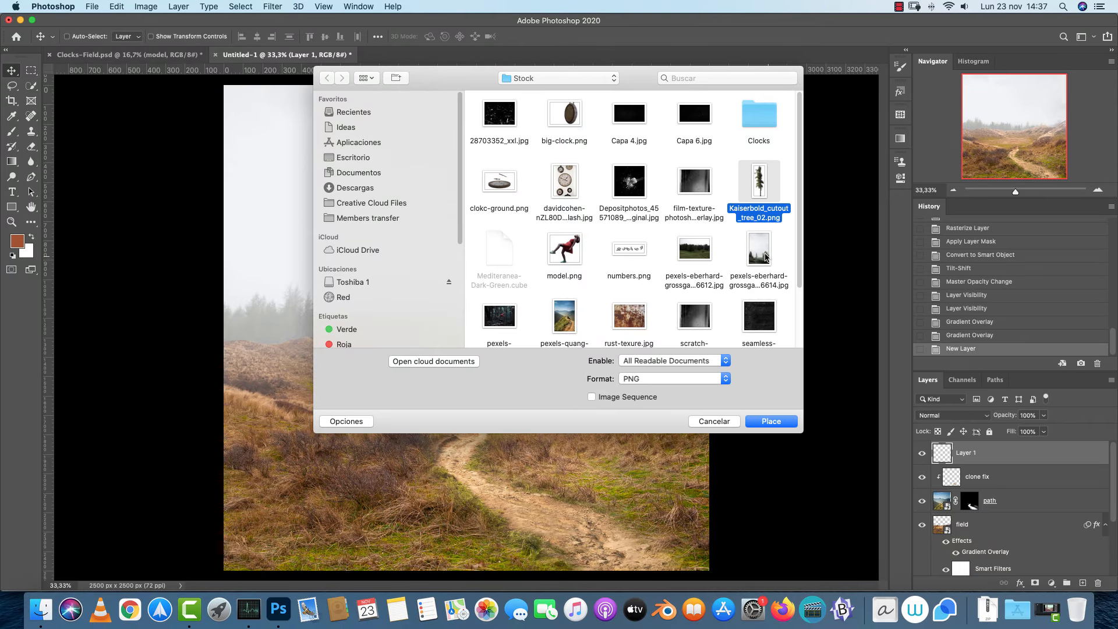
left_click(773, 422)
left_click(93, 7)
left_click(659, 293)
key("Return")
left_click(91, 7)
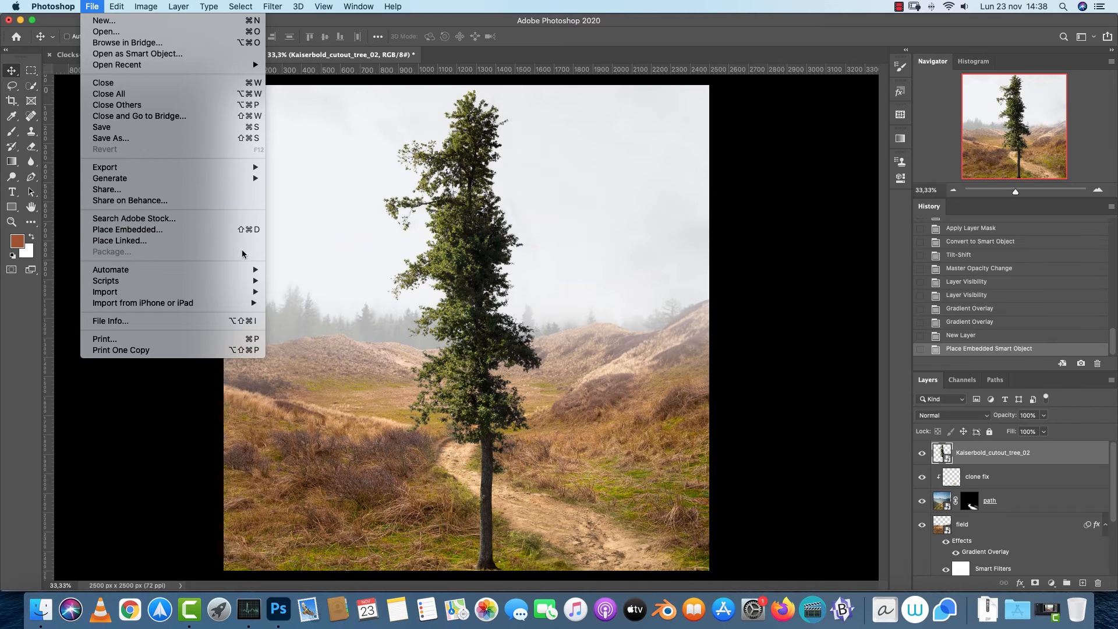
mouse_move(117, 7)
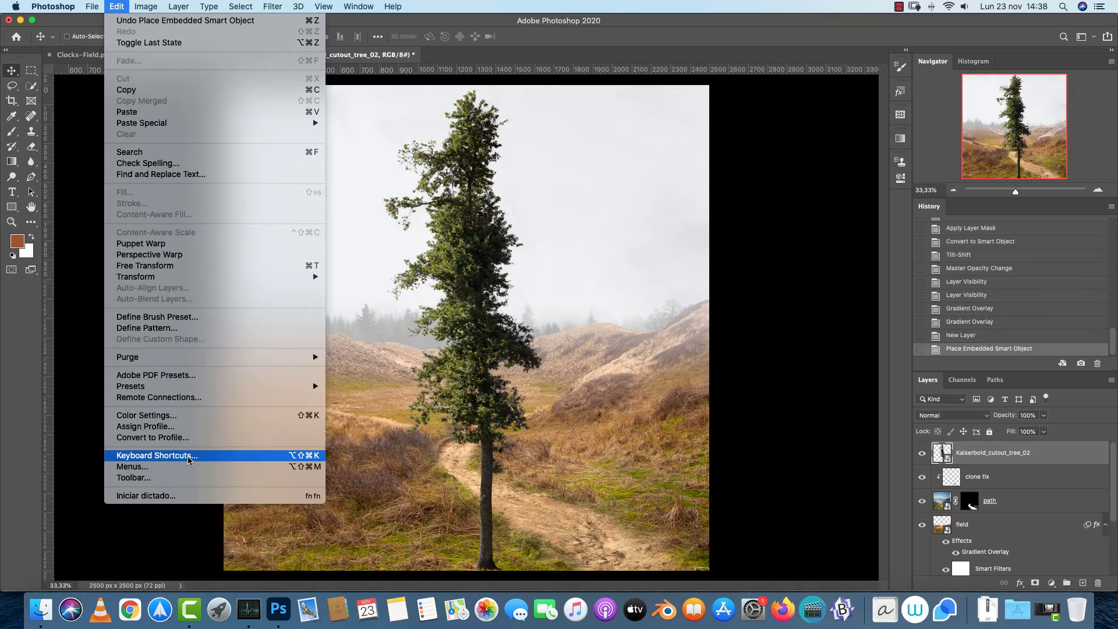
left_click(1022, 464)
Scale the placed tree to about 70% and move it over the grass to the left of the path
key("super+t")
left_click_drag(559, 85, 512, 210)
left_click_drag(460, 346, 344, 223)
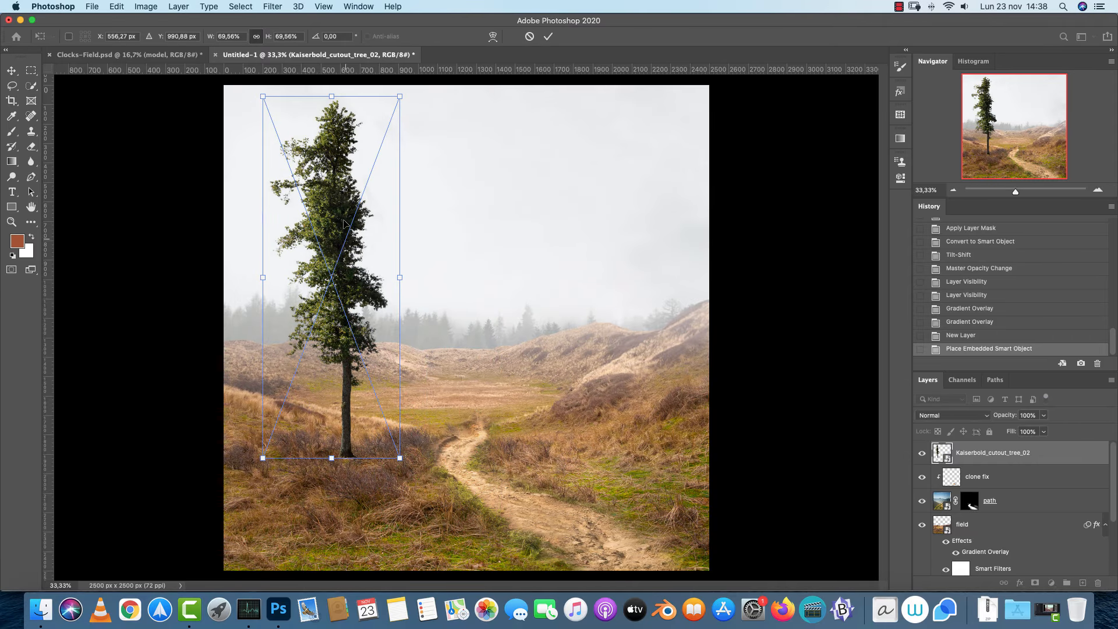
Flip the tree horizontally and fine-tune its size and position on the grass beside the path
right_click(379, 337)
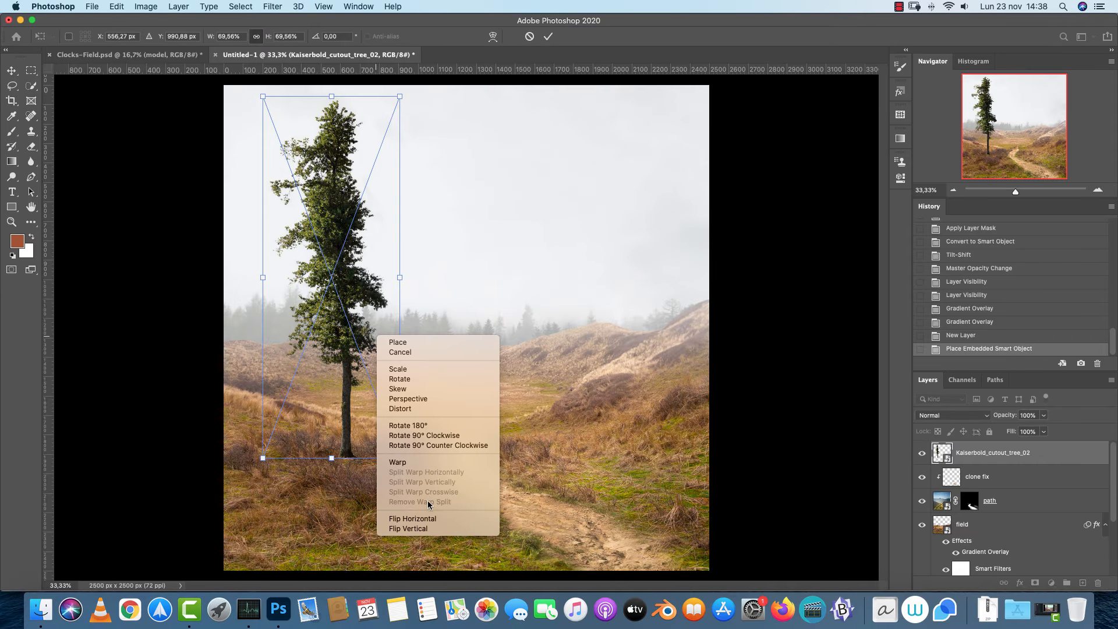
left_click(412, 518)
left_click_drag(381, 295, 399, 271)
left_click_drag(332, 295, 336, 300)
left_click_drag(407, 276, 411, 274)
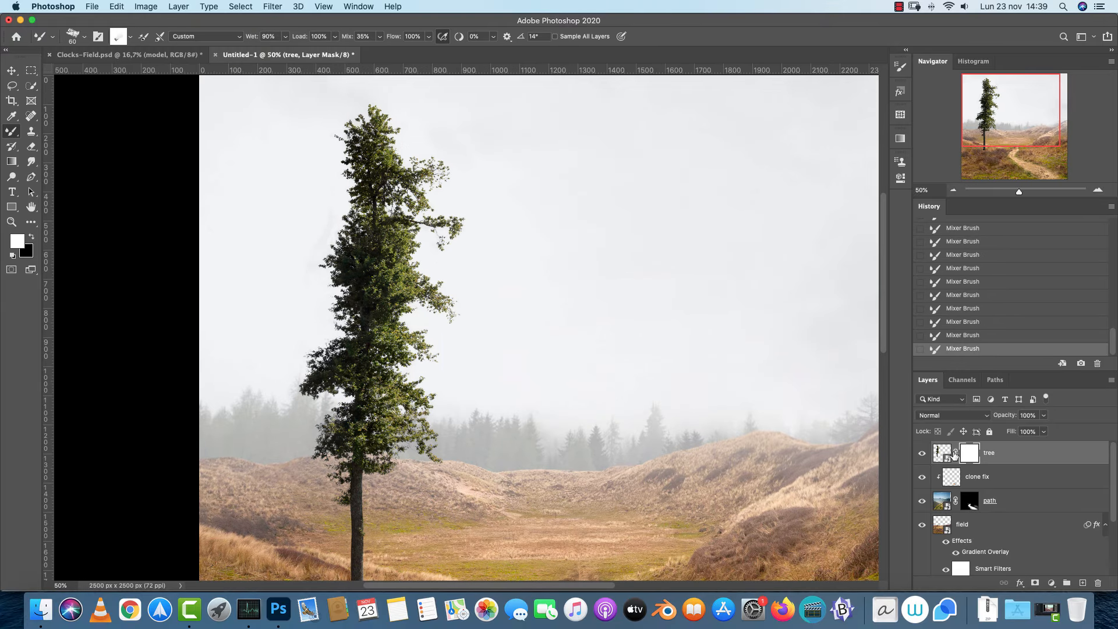
Apply Hue/Saturation to the tree with hue -18, saturation -34 and lightness +6
left_click_drag(564, 364, 568, 280)
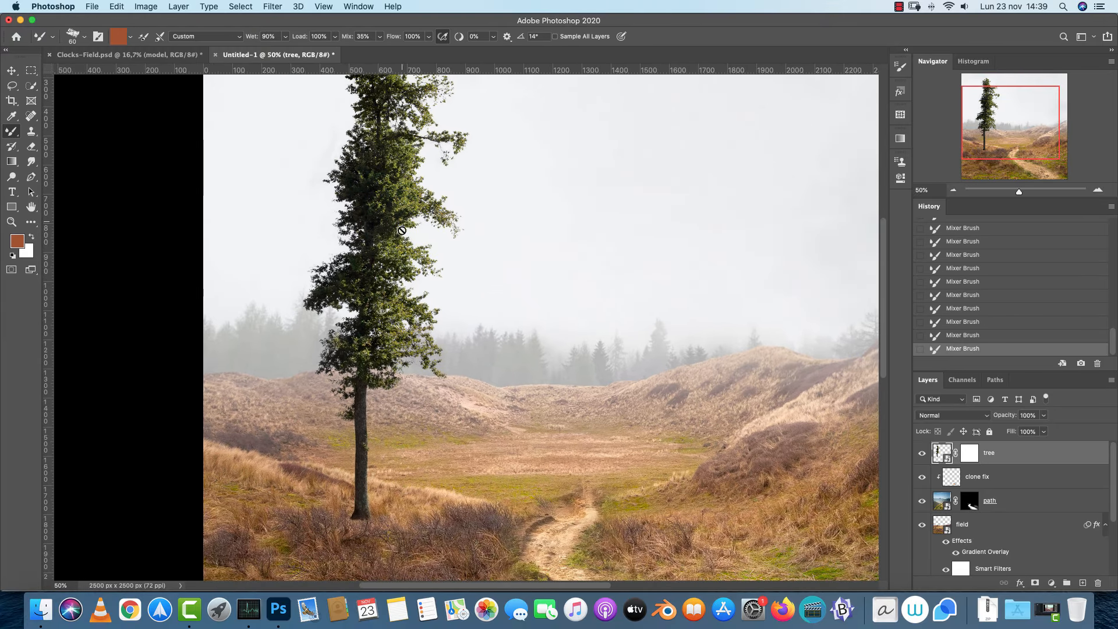
scroll(473, 401, "down", 5)
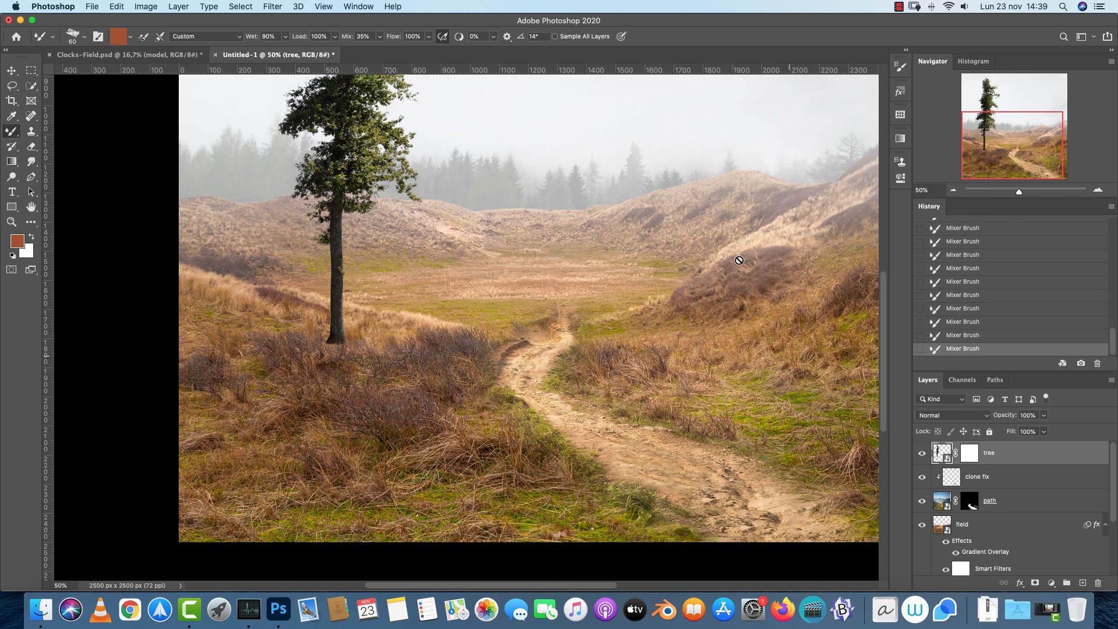
scroll(581, 408, "up", 5)
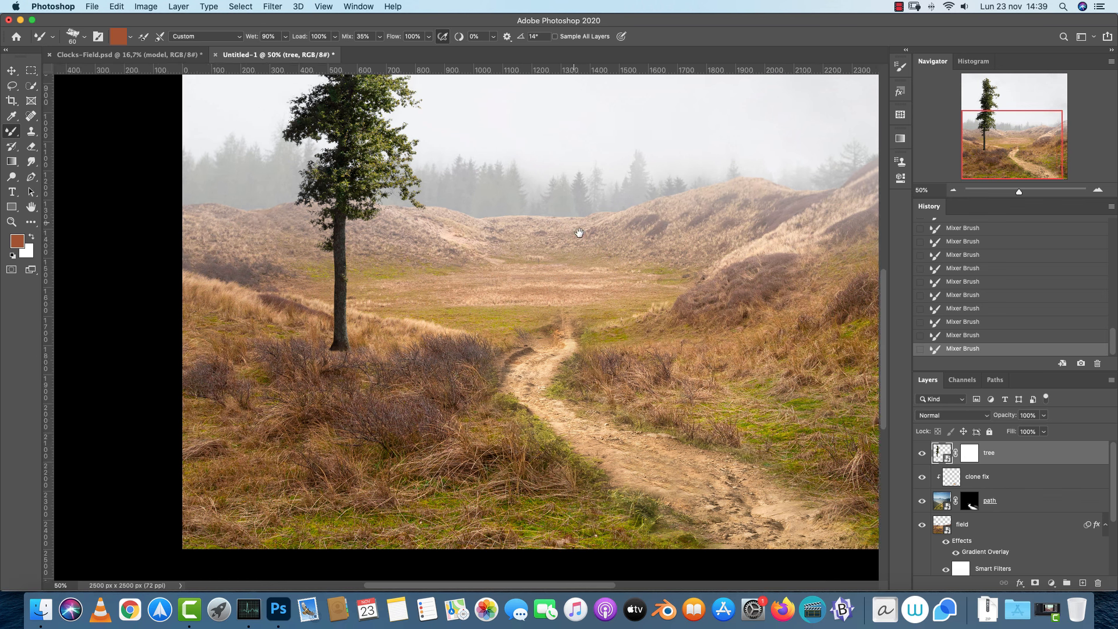
scroll(580, 409, "up", 1)
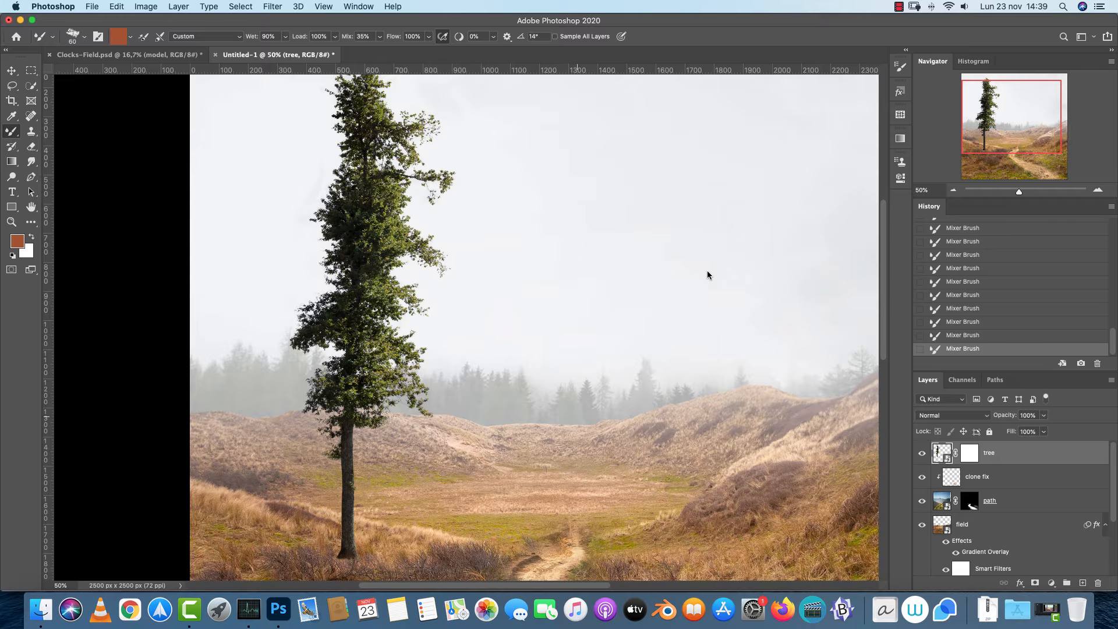
key("super+u")
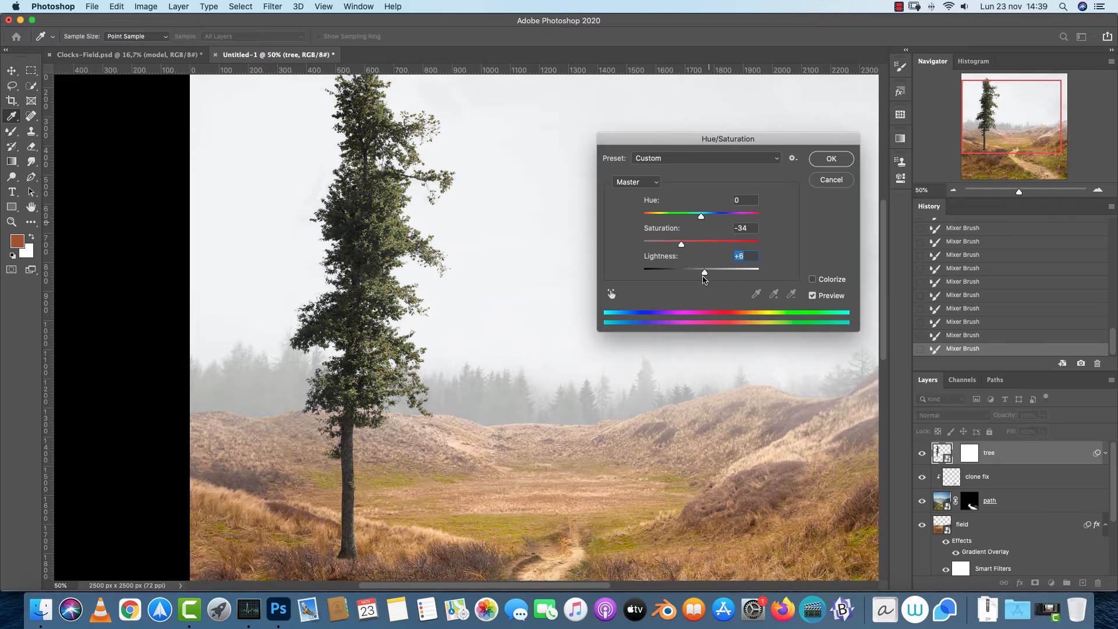
left_click_drag(700, 217, 688, 218)
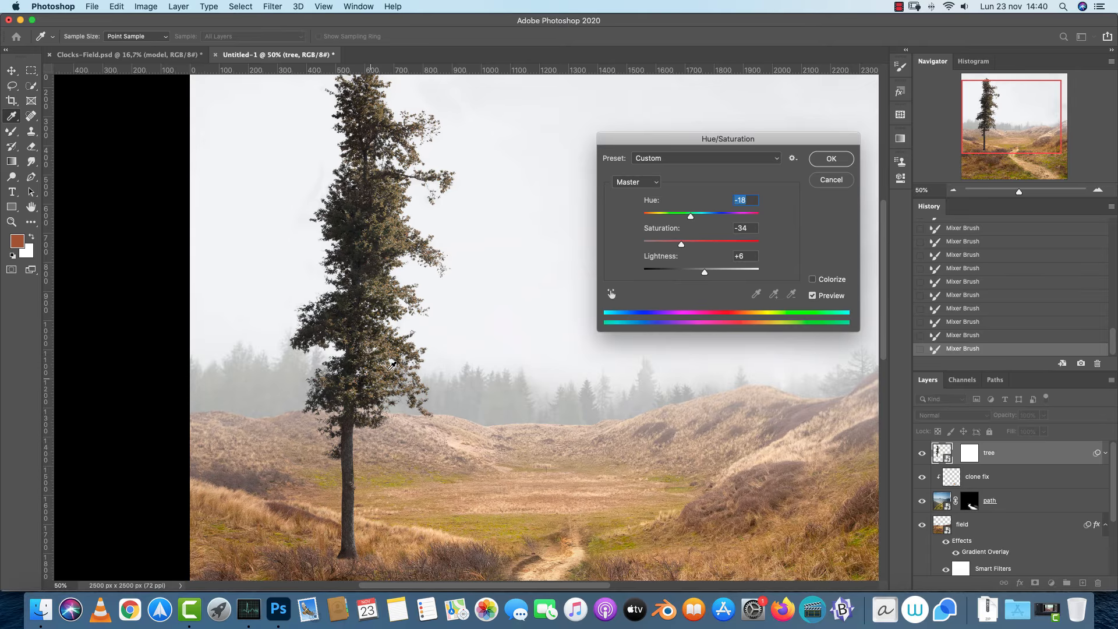
left_click(829, 161)
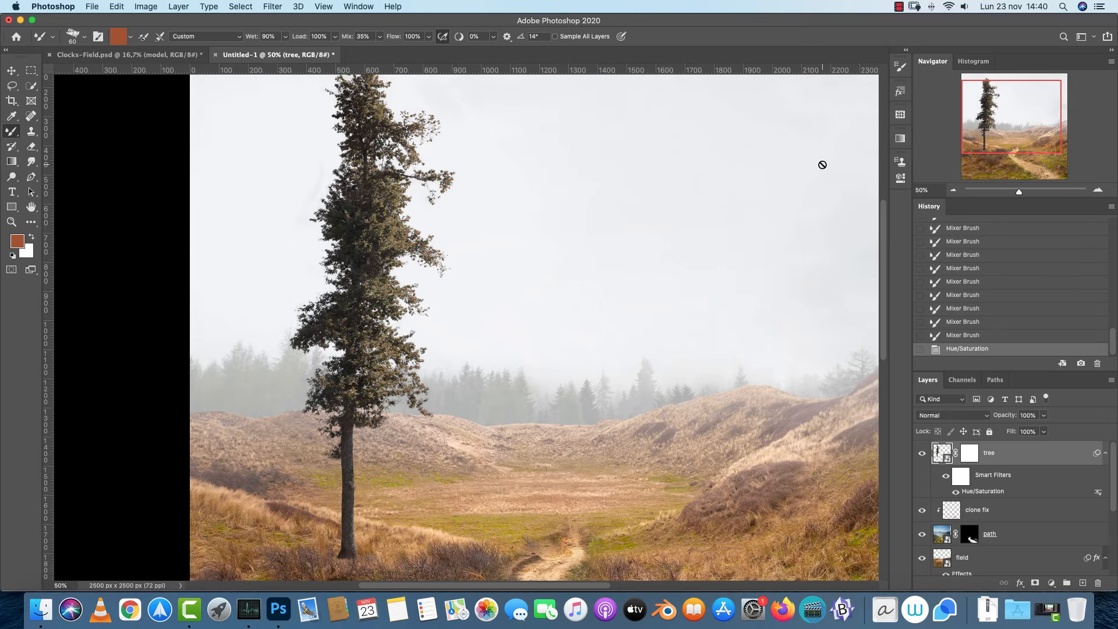
Apply Levels to the tree with midtones at about 0.81 and the white input level at 187
key("super+l")
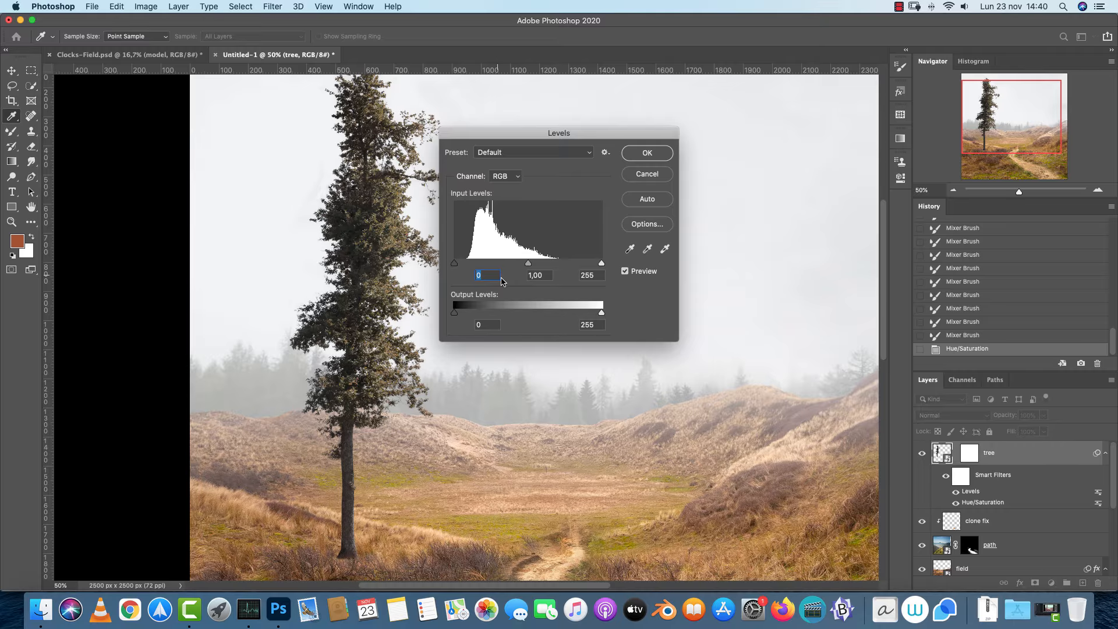
left_click_drag(528, 264, 516, 264)
left_click_drag(601, 265, 517, 265)
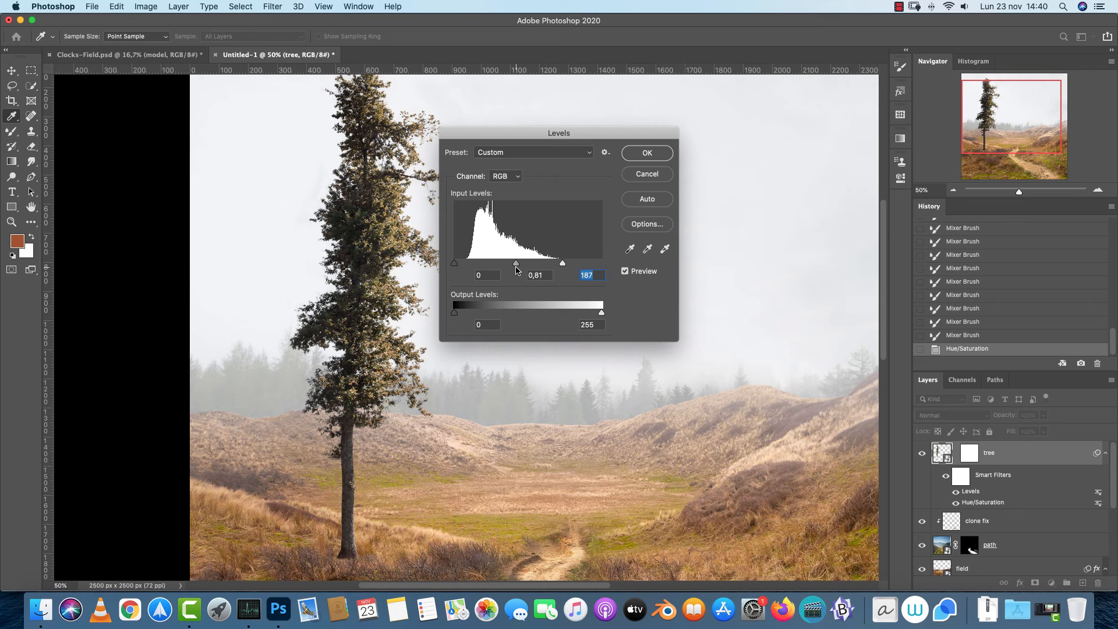
left_click(516, 266)
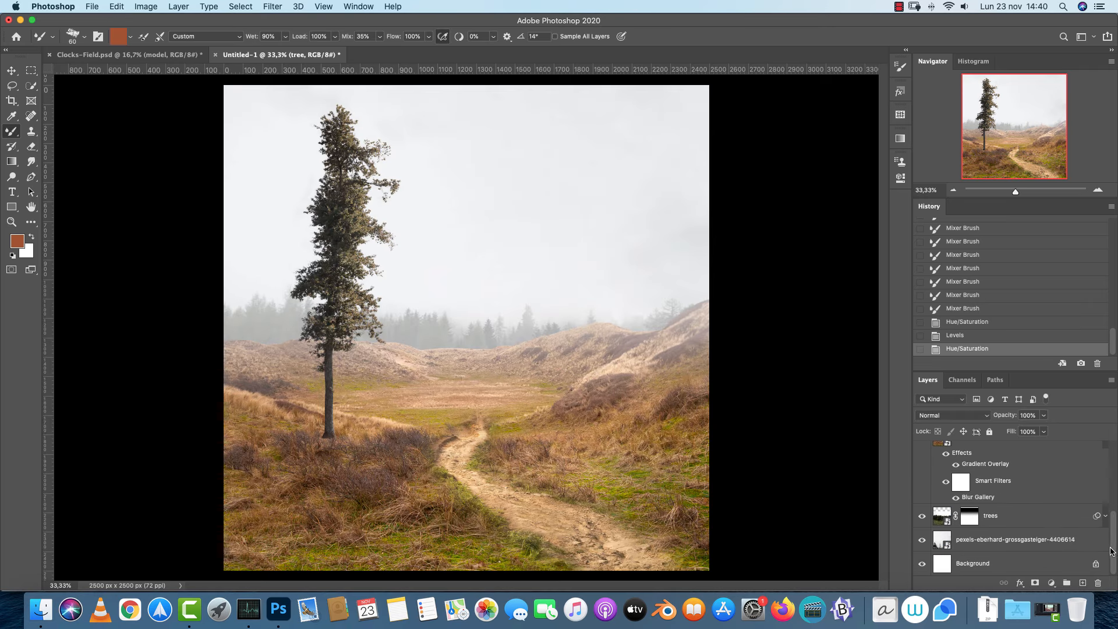
Delete the white Background layer from the bottom of the layer stack
left_click(1028, 562, "shift")
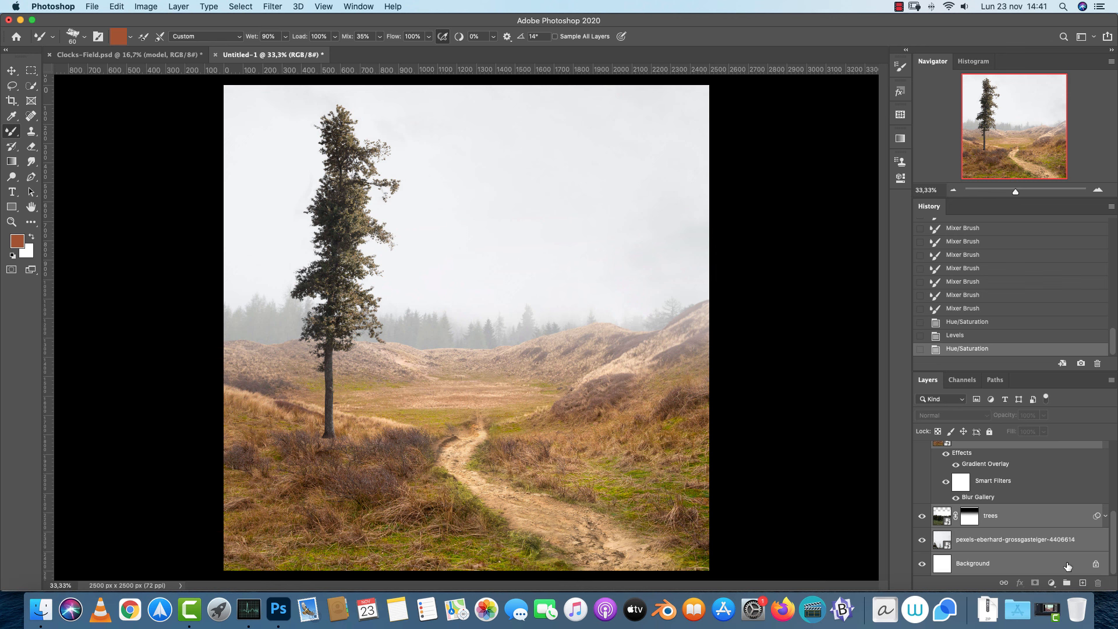
left_click(1054, 562)
key("BackSpace")
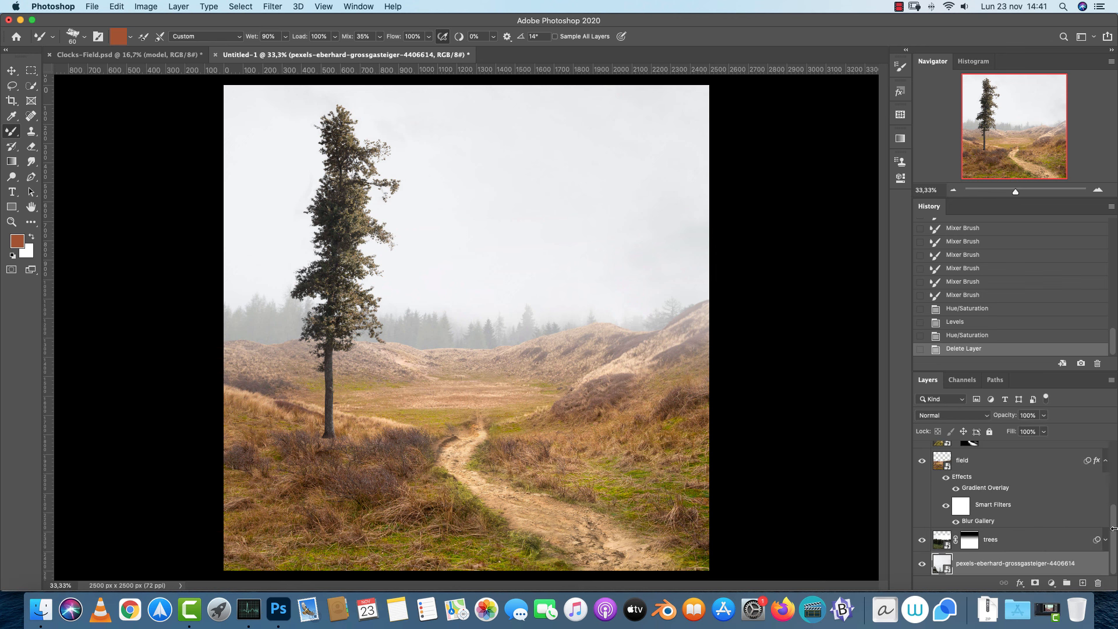
Group all the remaining layers, from the sky photo up to the tree, and name the group BG
scroll(968, 523, "up", 4)
left_click(1023, 462, "shift")
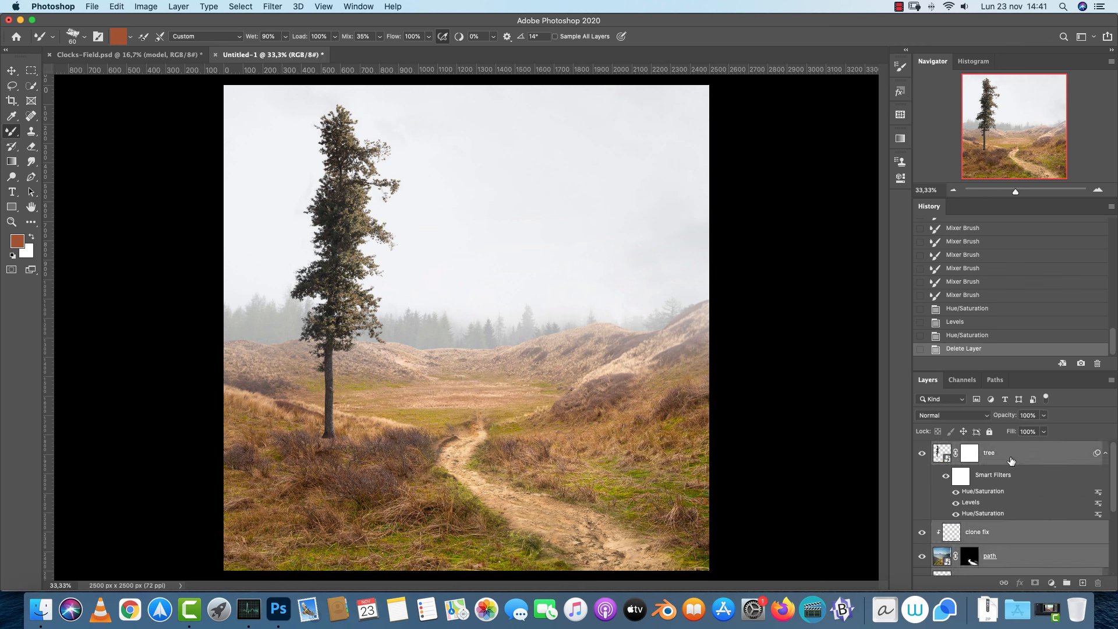
key("super+g")
double_click(962, 448)
type("BG+")
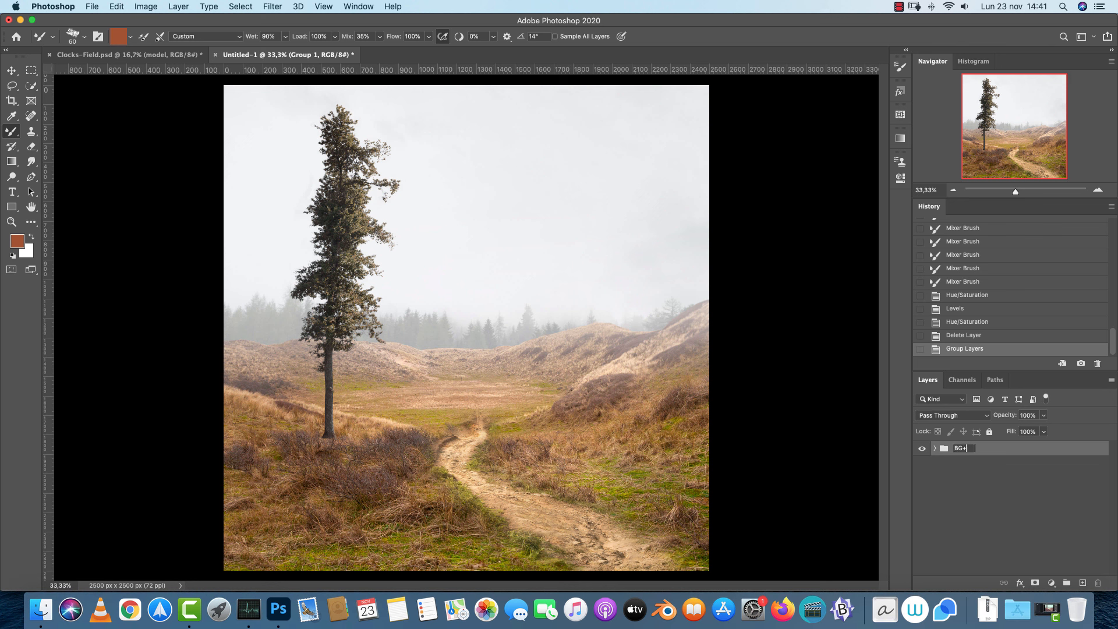
key("Return")
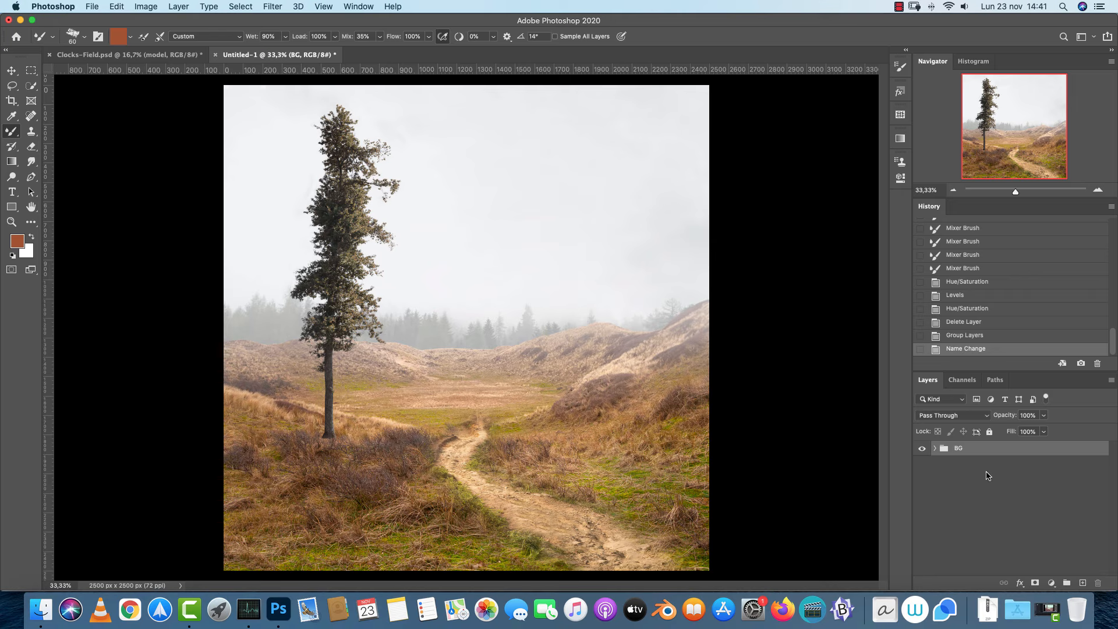
Create a new layer inside a new group named "big clock" above BG, and select that empty layer
left_click(1082, 582)
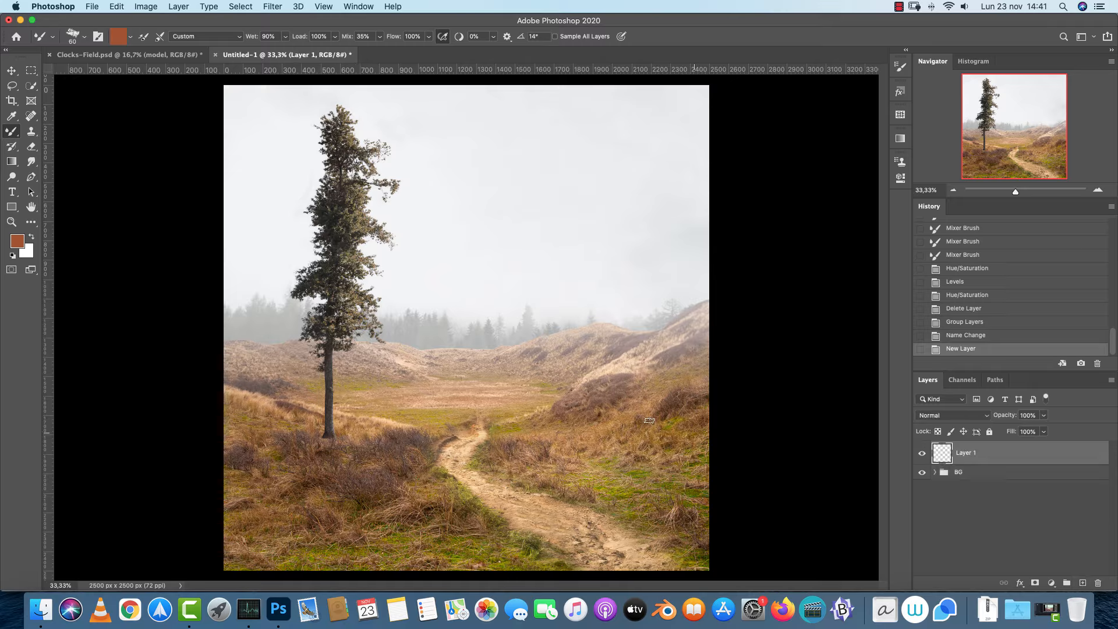
key("super+g")
double_click(965, 448)
type("big clock")
key("Return")
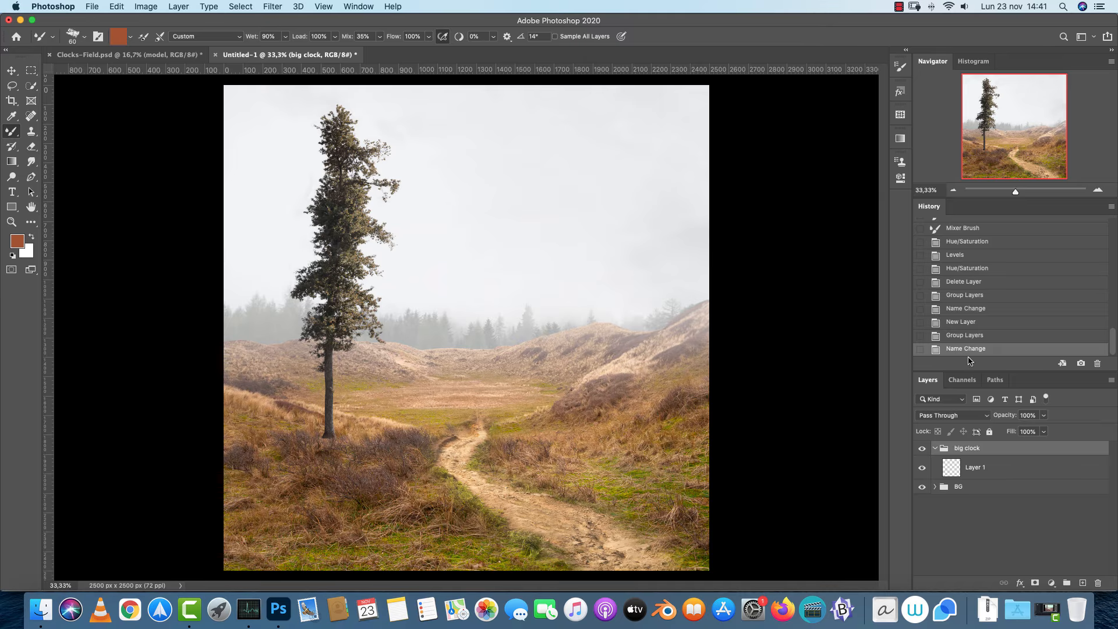
left_click(990, 466)
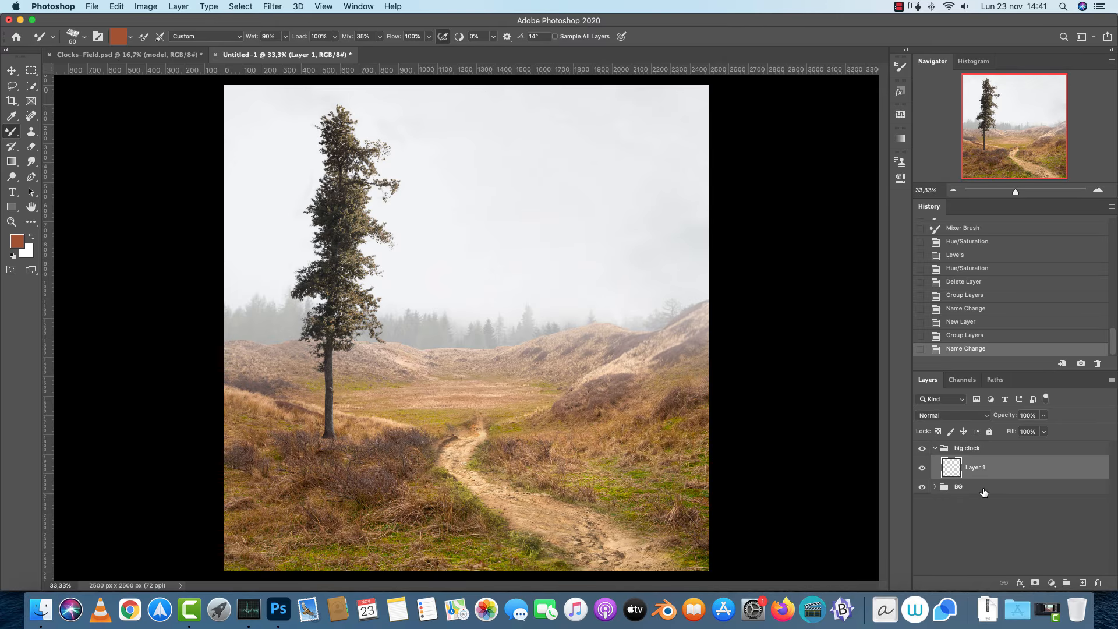
Place the embedded clokc-ground image on the empty layer inside the big clock group
key("super+shift+p")
left_click(512, 180)
left_click(787, 423)
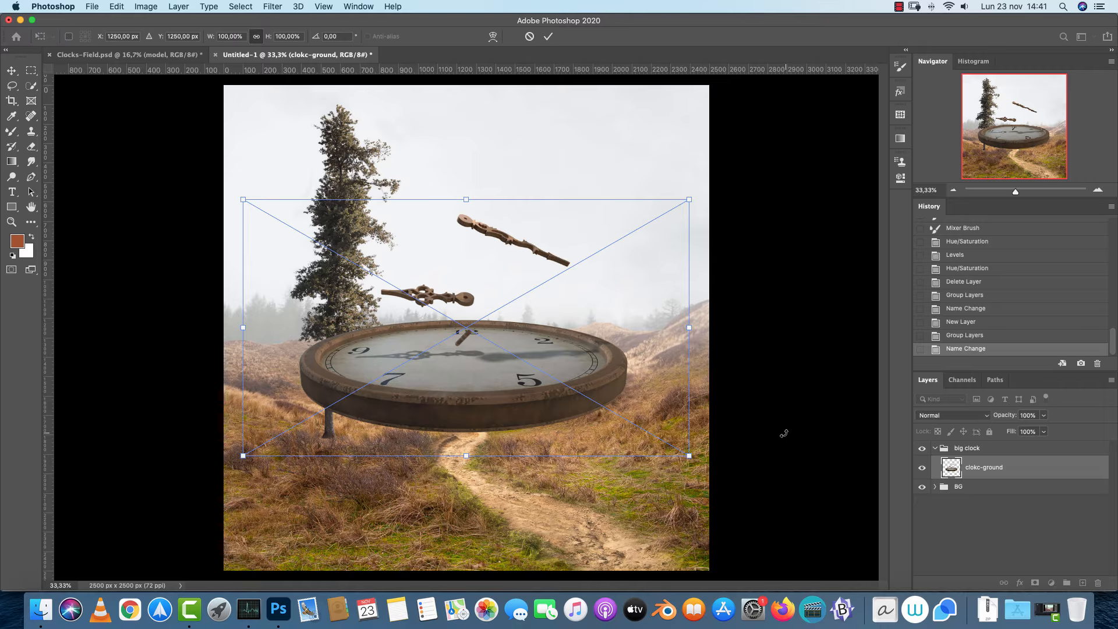
Scale the placed clock down proportionally and position it in the valley at the far end of the dirt path
left_click_drag(688, 198, 610, 265)
left_click_drag(539, 353, 577, 349)
left_click_drag(639, 249, 613, 274)
mouse_move(533, 337)
left_mouse_down()
mouse_move(577, 306)
mouse_move(542, 338)
left_mouse_up()
left_click_drag(615, 264, 553, 333)
left_click_drag(501, 389, 544, 377)
left_click_drag(573, 302, 594, 291)
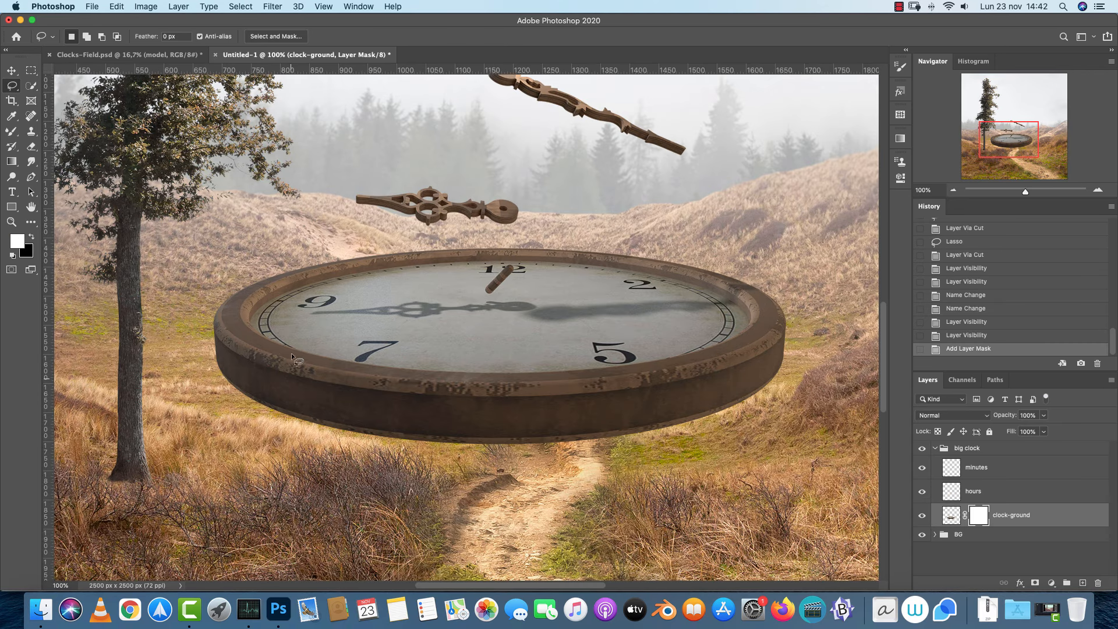
Start a Pen tool path that curves along the clock's front side and runs around the area below it
key("b")
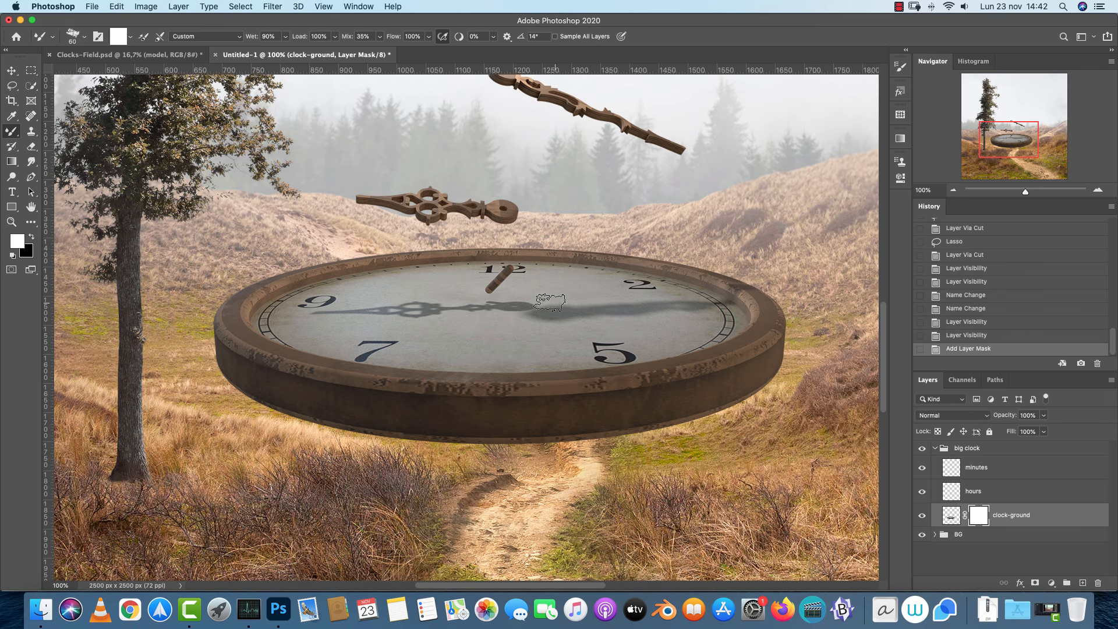
left_click(33, 176)
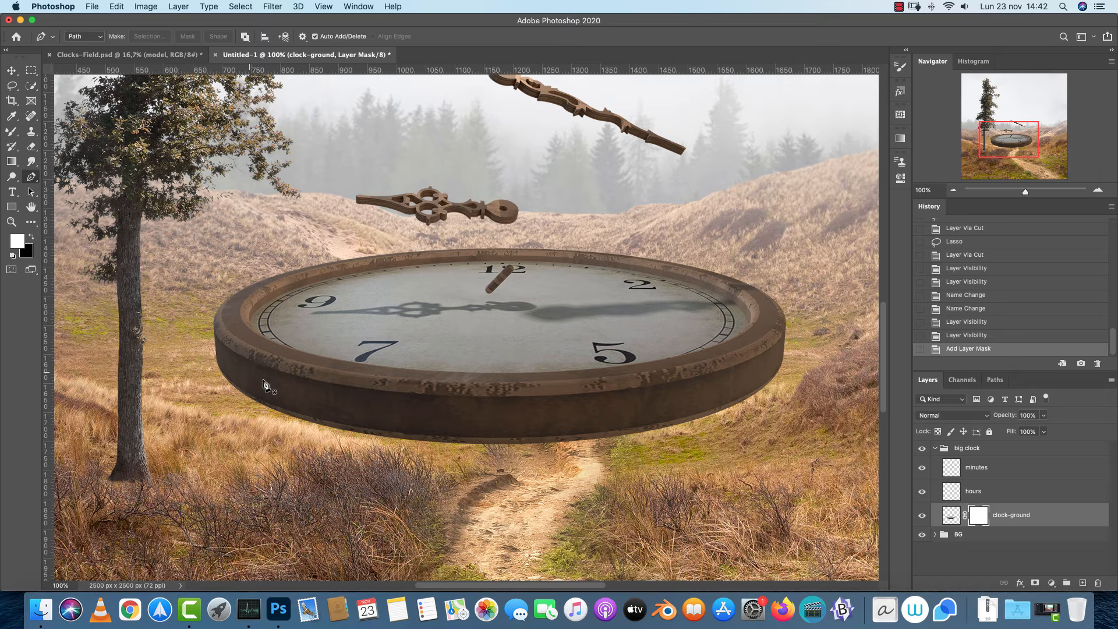
left_click(210, 339)
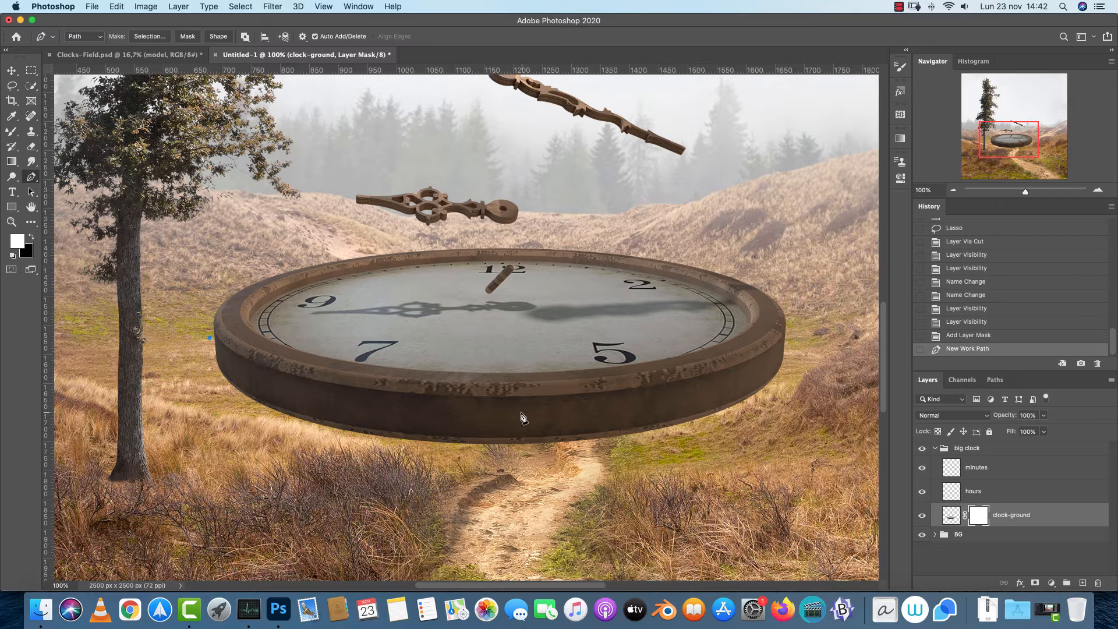
left_click_drag(516, 413, 795, 409)
left_click_drag(517, 413, 517, 409)
left_click(800, 327)
left_click(816, 409)
left_click(412, 488)
left_click(174, 373)
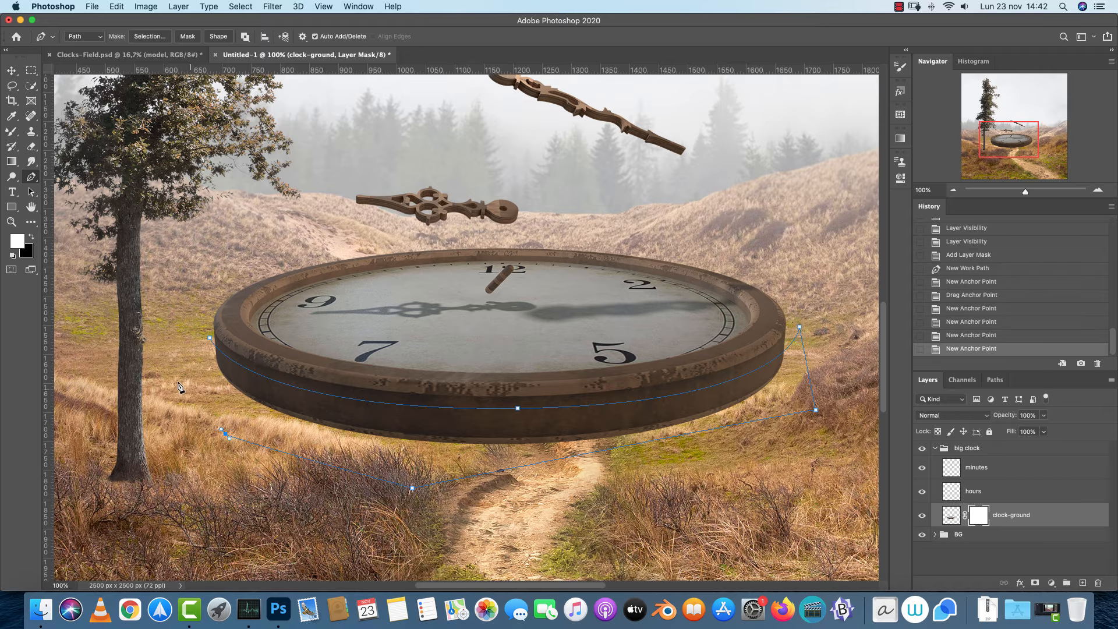
Turn the path into a selection, fill it with black on the clock-ground layer mask, and deselect
right_click(216, 378)
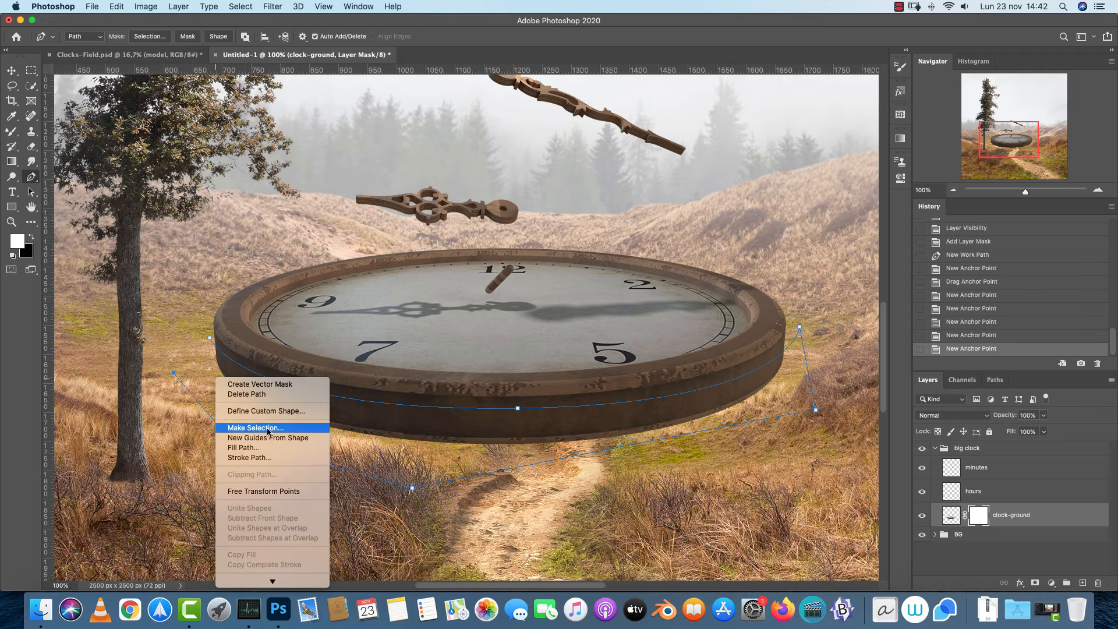
left_click(257, 427)
left_click(623, 252)
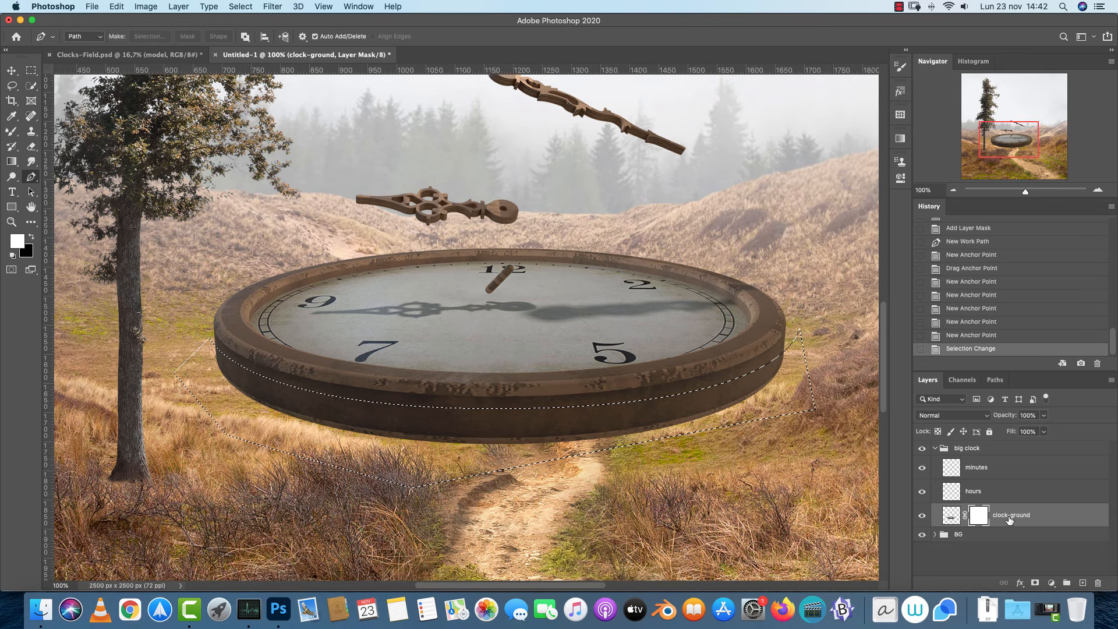
key("x")
key("alt+BackSpace")
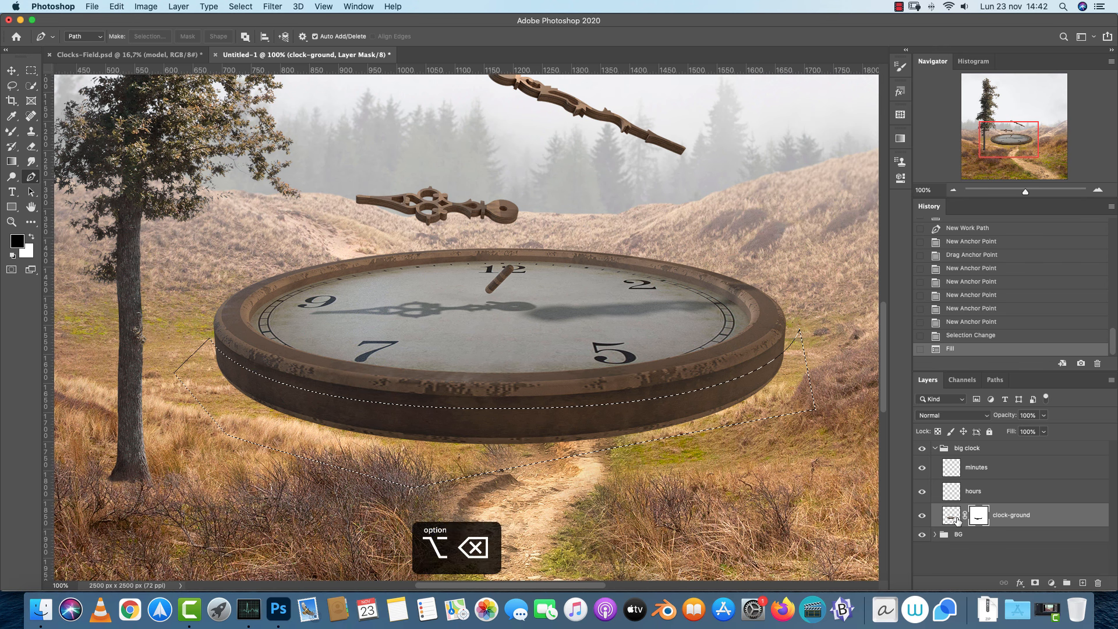
key("super+d")
Paint black Mixer Brush strokes on the clock-ground mask along the right end of the clock's lower edge
left_click_drag(756, 367, 528, 359)
left_click(1098, 191)
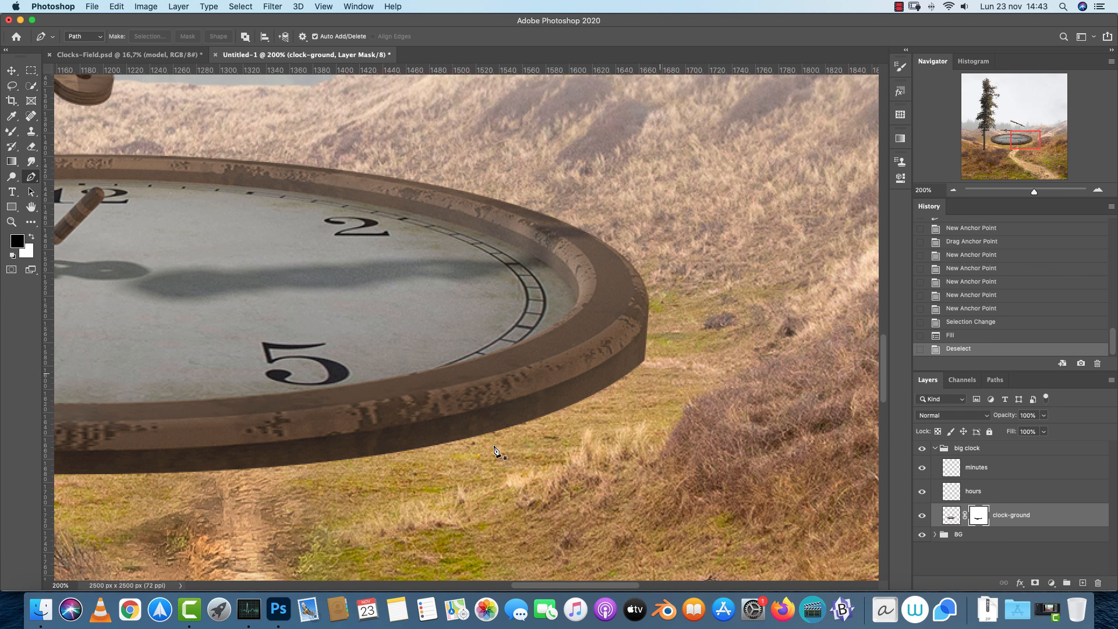
scroll(385, 366, "left", 10)
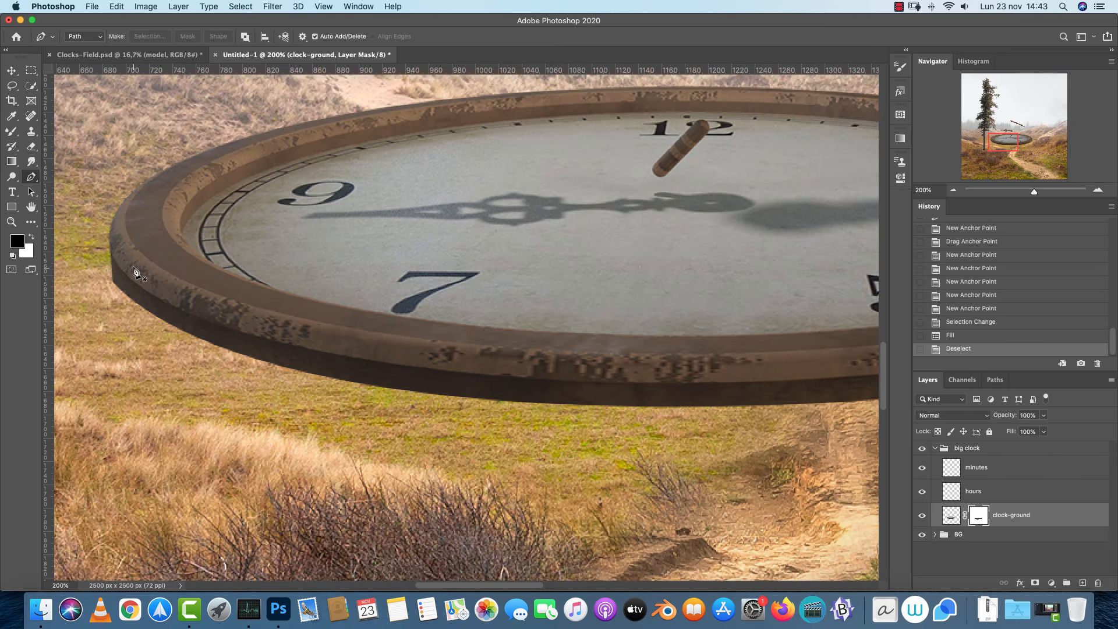
scroll(690, 268, "right", 8)
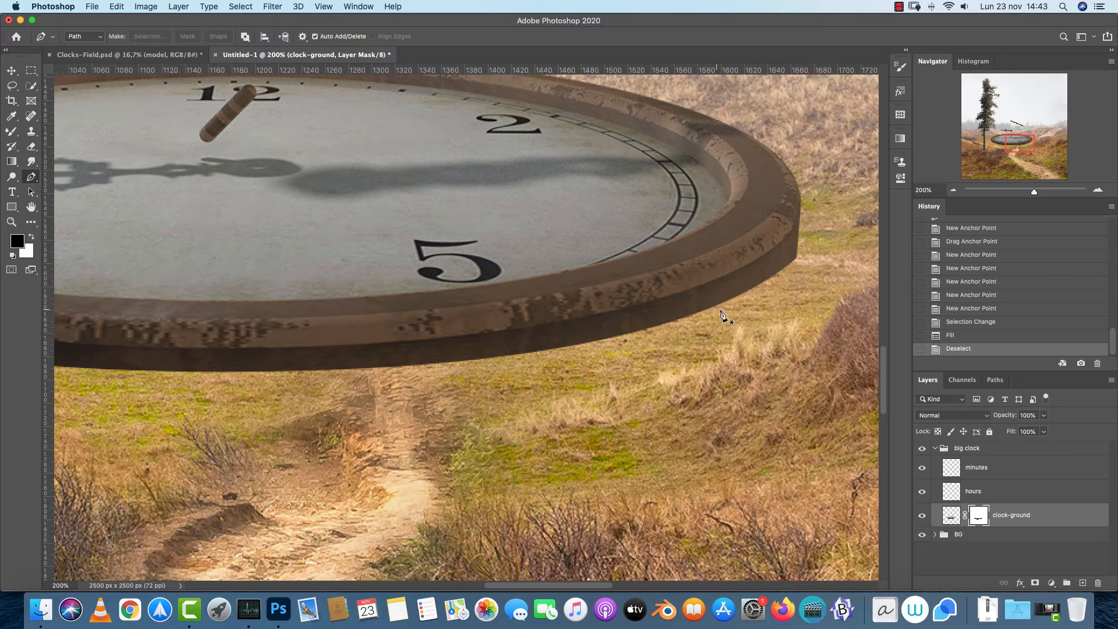
scroll(722, 315, "up", 3)
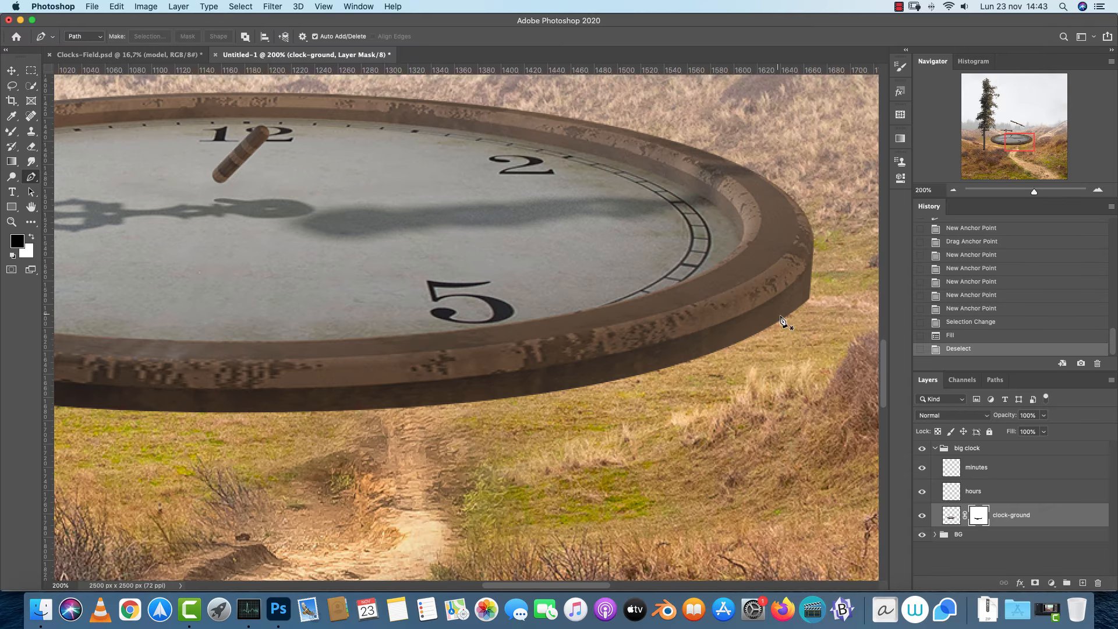
key("b")
scroll(778, 297, "right", 3)
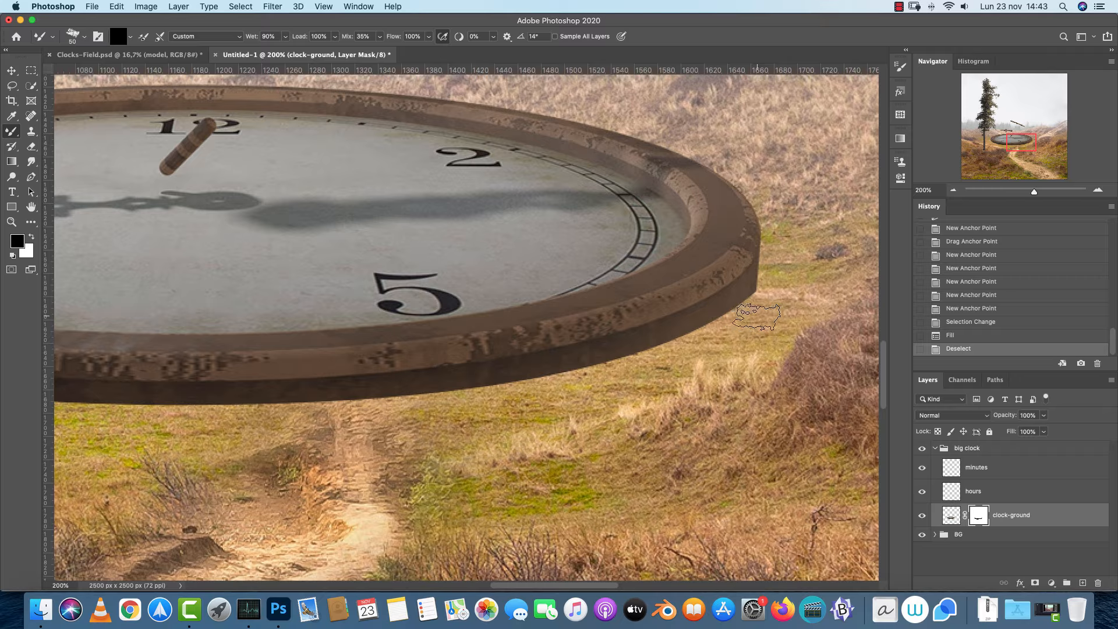
left_click_drag(778, 294, 756, 291)
left_click_drag(776, 300, 751, 307)
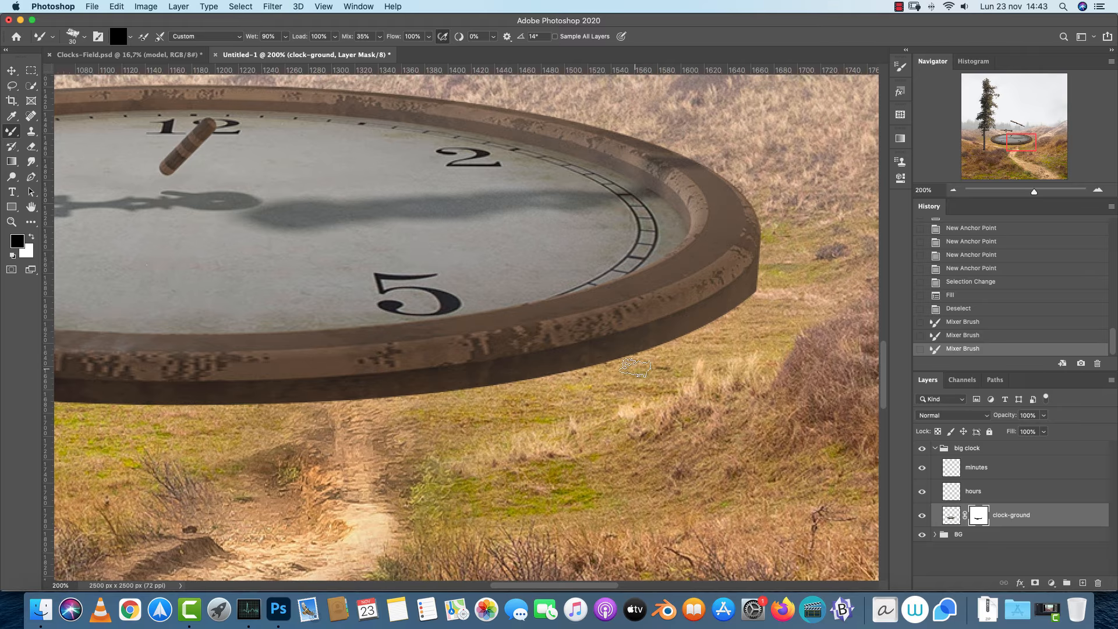
Choose the Lápiz de carboncillo definitivo KYLE brush at 25 px and target the clock-ground layer mask
right_click(635, 319)
scroll(734, 454, "up", 5)
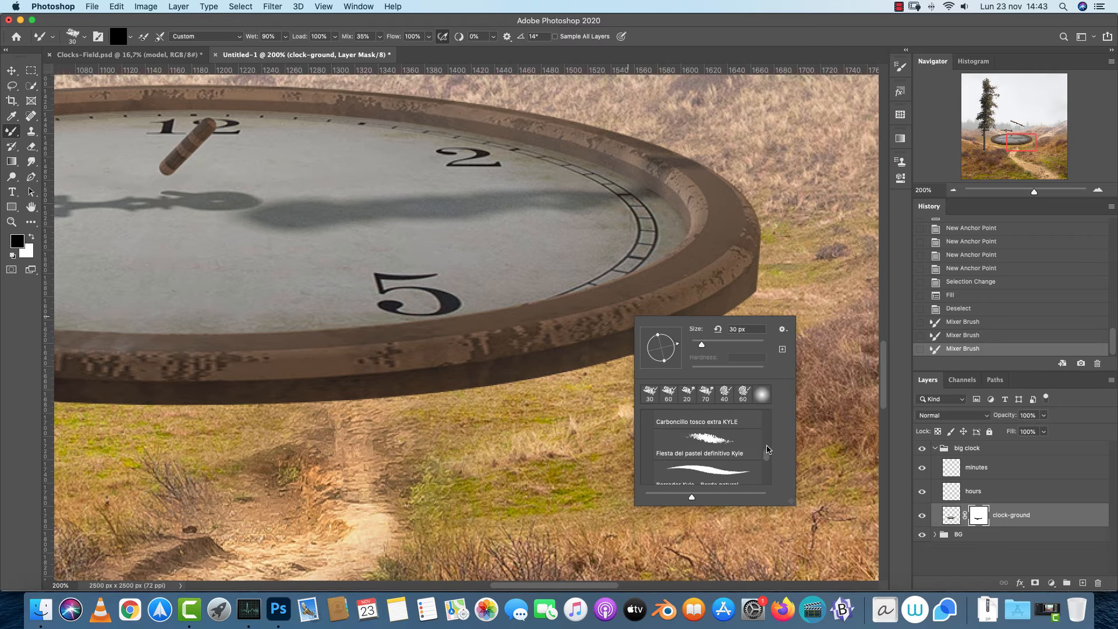
left_click(708, 451)
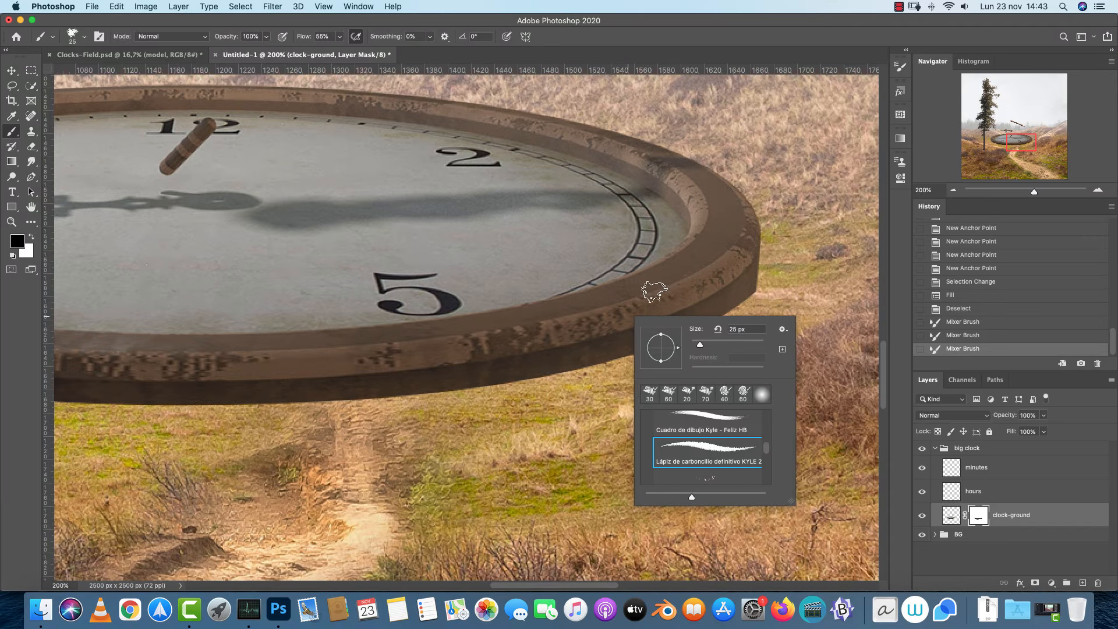
left_click(976, 514)
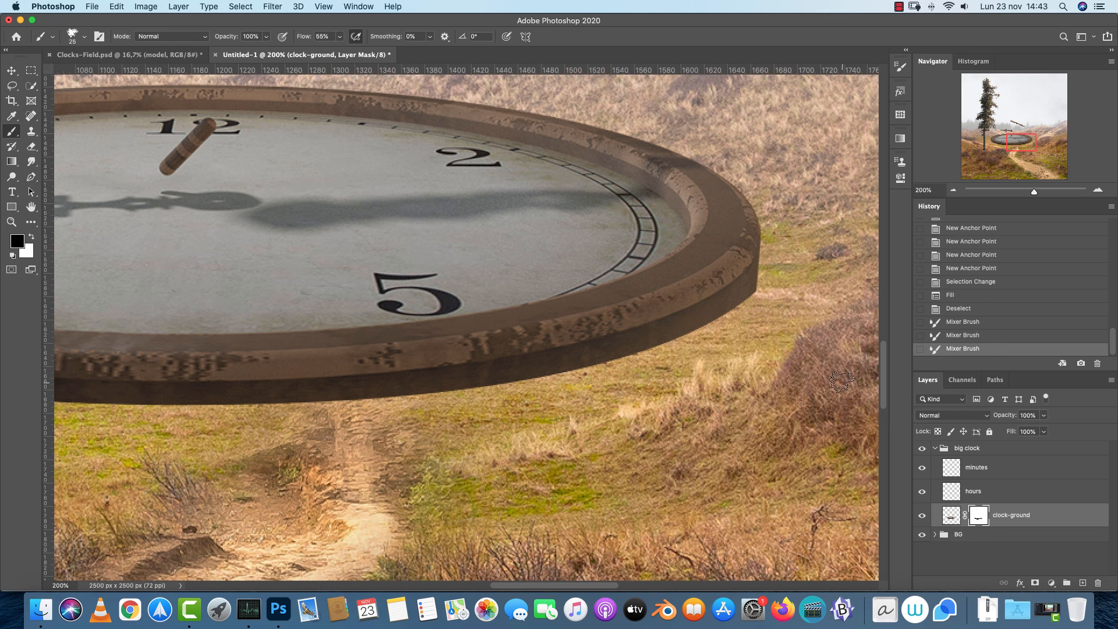
Roughen the clock's lower right edge by painting on its mask with black and white charcoal brush strokes
mouse_move(770, 293)
left_mouse_down()
mouse_move(744, 317)
mouse_move(760, 295)
left_mouse_up()
mouse_move(760, 296)
left_mouse_down()
mouse_move(717, 329)
mouse_move(605, 365)
left_mouse_up()
key("x")
mouse_move(745, 294)
left_mouse_down()
mouse_move(620, 348)
mouse_move(462, 375)
mouse_move(476, 379)
mouse_move(422, 383)
mouse_move(644, 330)
mouse_move(724, 341)
mouse_move(552, 357)
mouse_move(277, 347)
mouse_move(394, 344)
mouse_move(300, 352)
mouse_move(366, 356)
mouse_move(331, 351)
mouse_move(499, 332)
left_mouse_up()
Try a wider brush tip spacing with a test stroke along the clock's lower edge, and undo the stroke
scroll(525, 330, "left", 8)
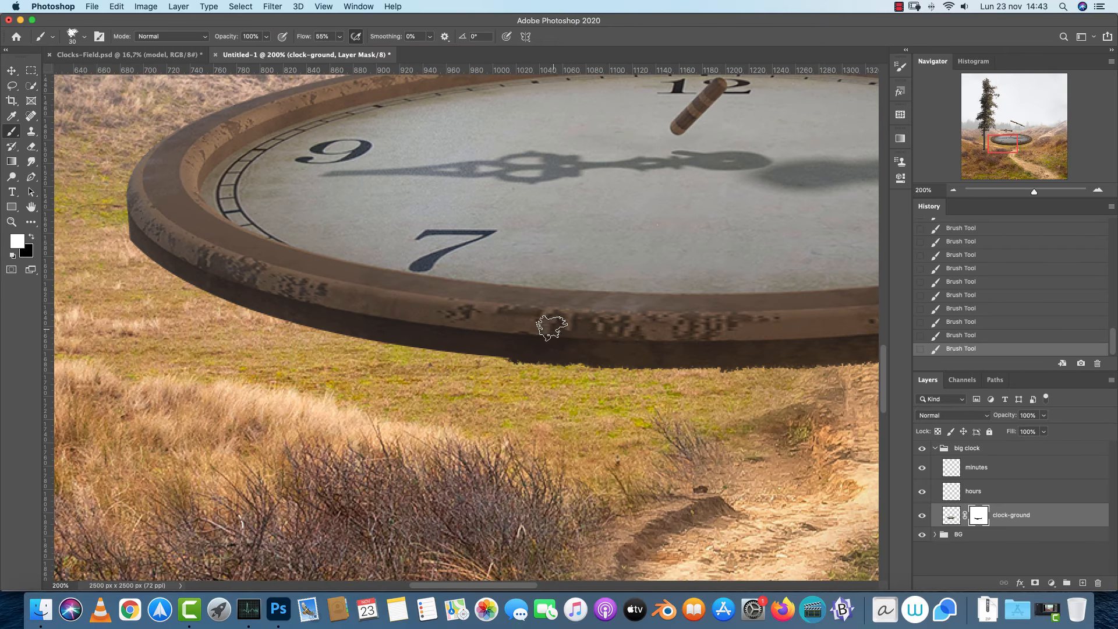
left_click(901, 67)
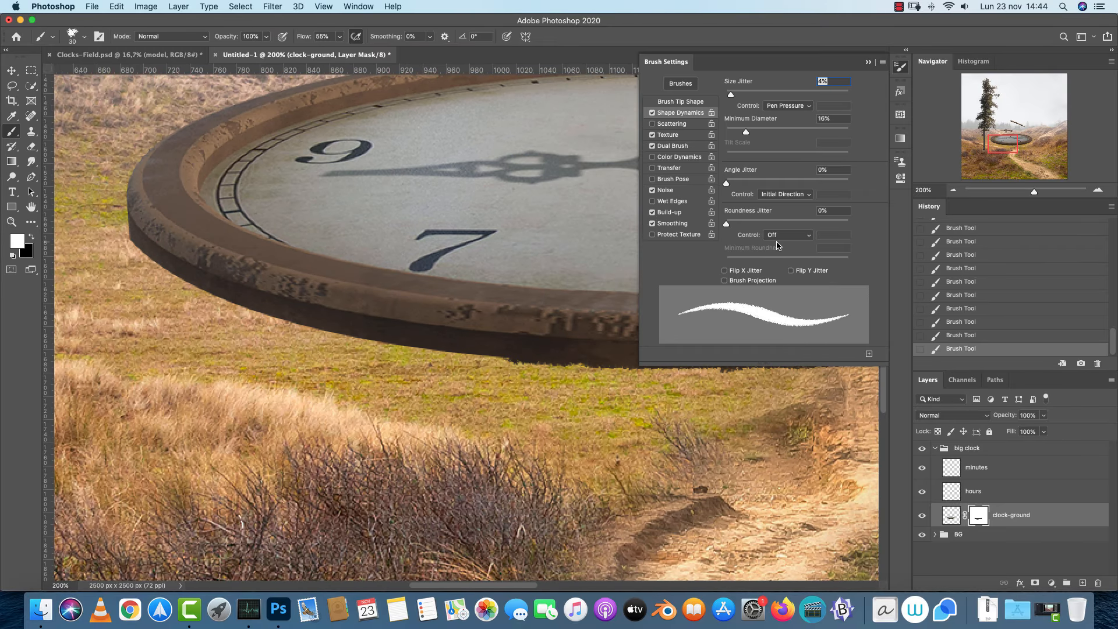
left_click(688, 103)
left_click_drag(727, 262, 745, 263)
left_click(868, 61)
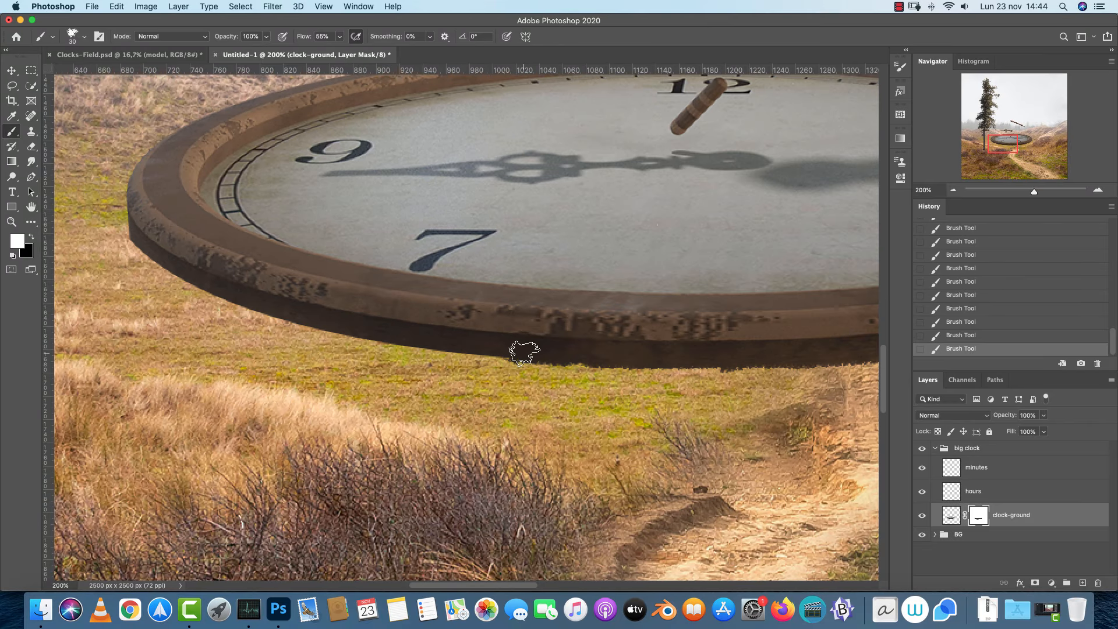
mouse_move(514, 355)
left_mouse_down()
mouse_move(448, 351)
mouse_move(542, 356)
left_mouse_up()
key("super+z")
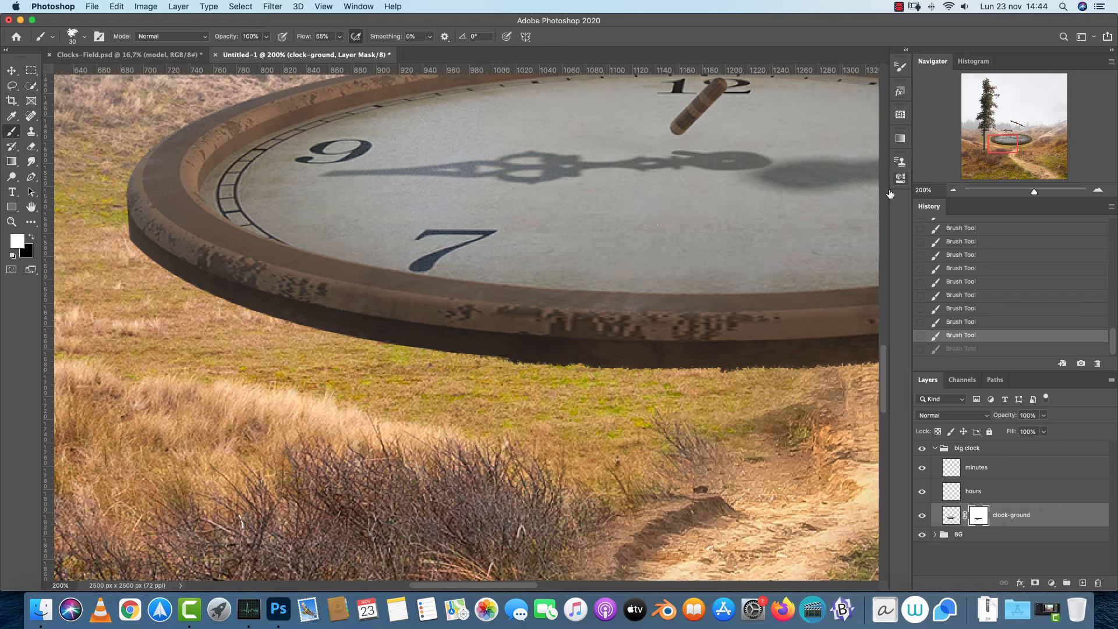
Set the brush tip spacing to 14% and roughen the clock's lower edge on the clock-ground mask
left_click(896, 64)
left_click_drag(736, 263, 736, 265)
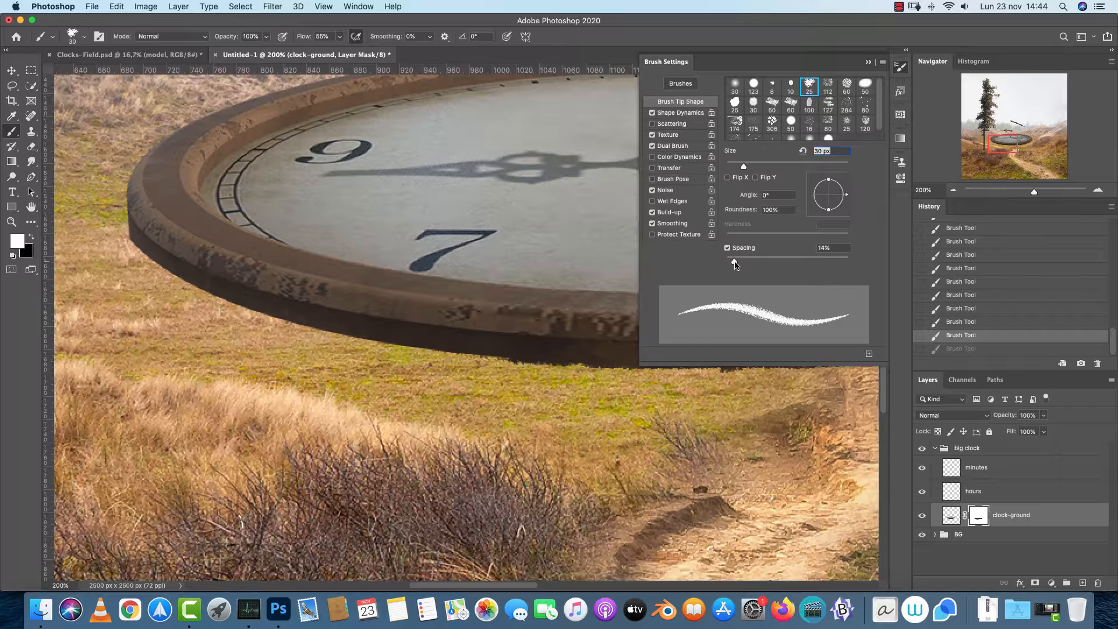
left_click(869, 62)
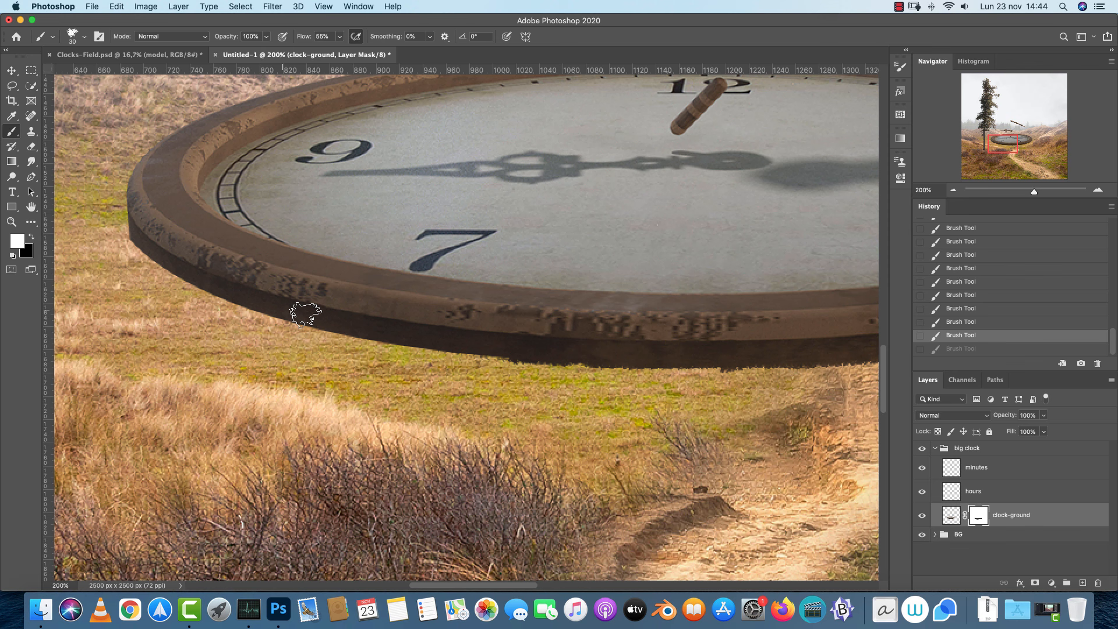
left_click_drag(300, 312, 318, 318)
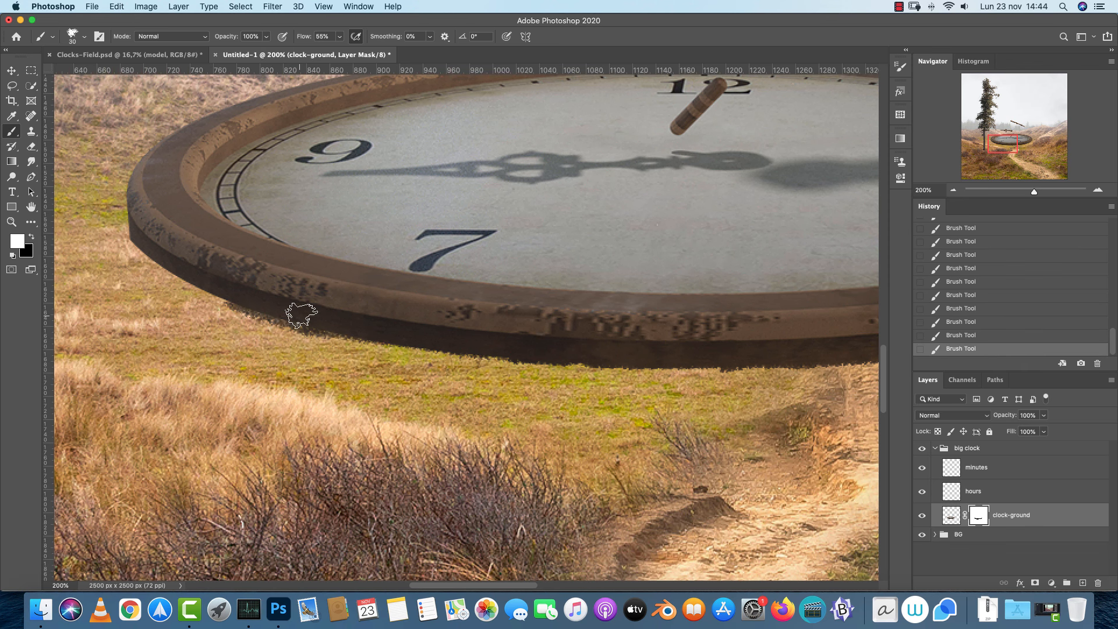
key("super+z")
key("super+z")
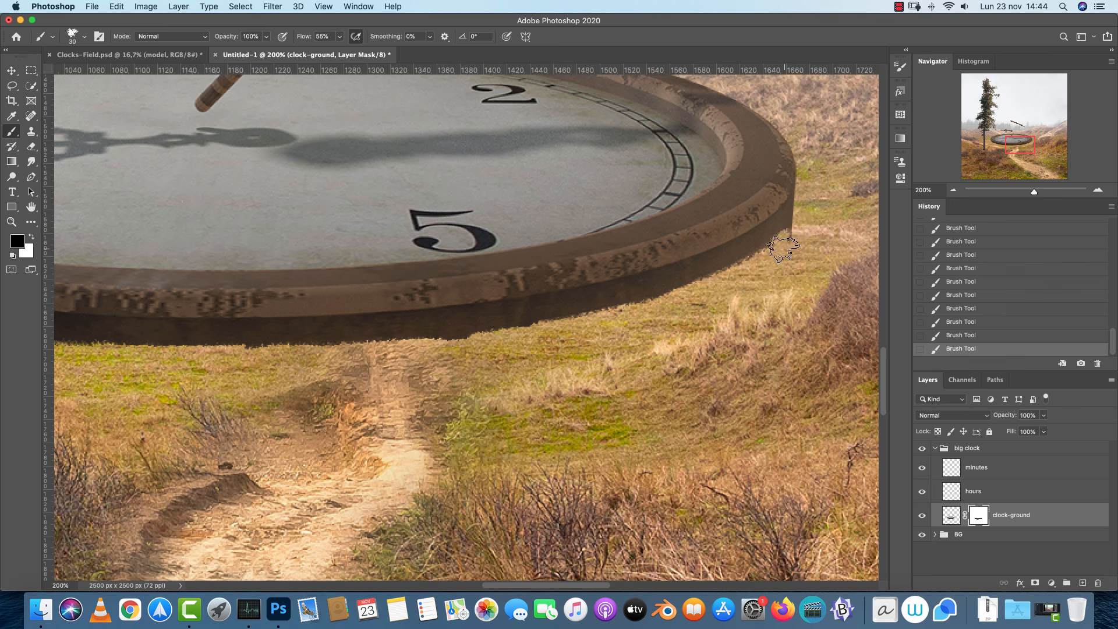
Feather the clock-ground layer mask by 0.4 px
left_click_drag(505, 391, 660, 400)
double_click(978, 519)
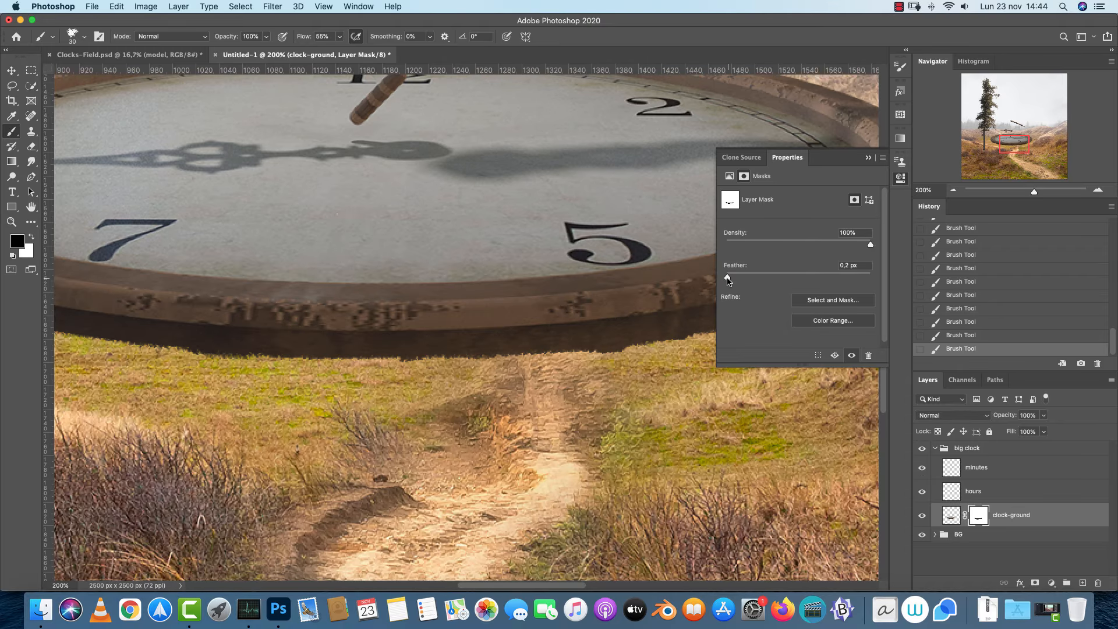
left_click_drag(729, 281, 729, 283)
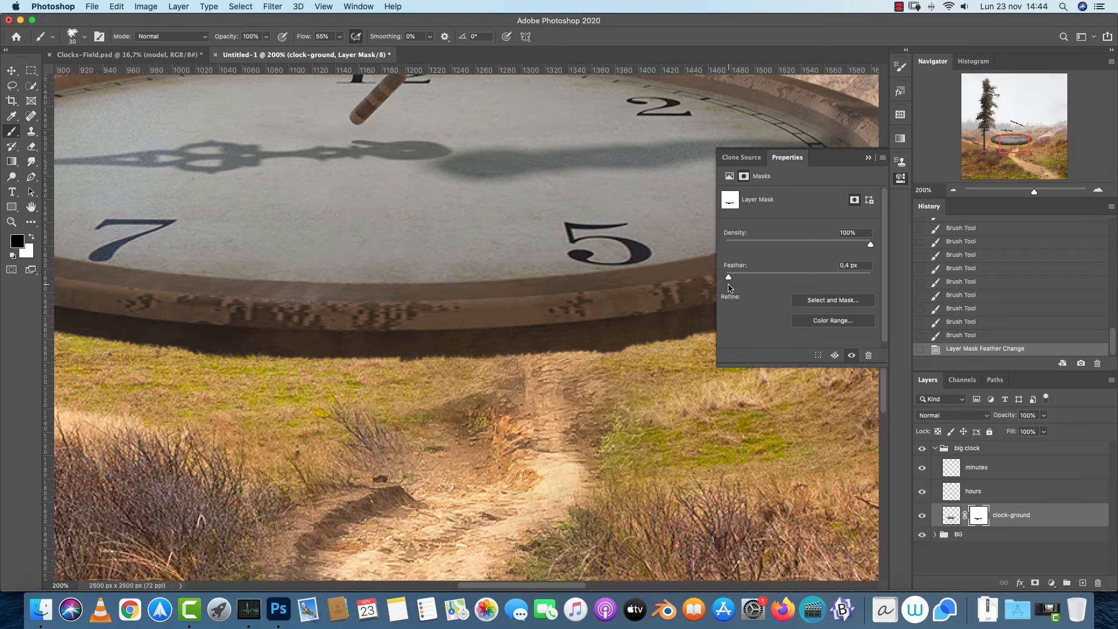
left_click(869, 157)
key("super+minus")
left_click_drag(690, 319, 704, 310)
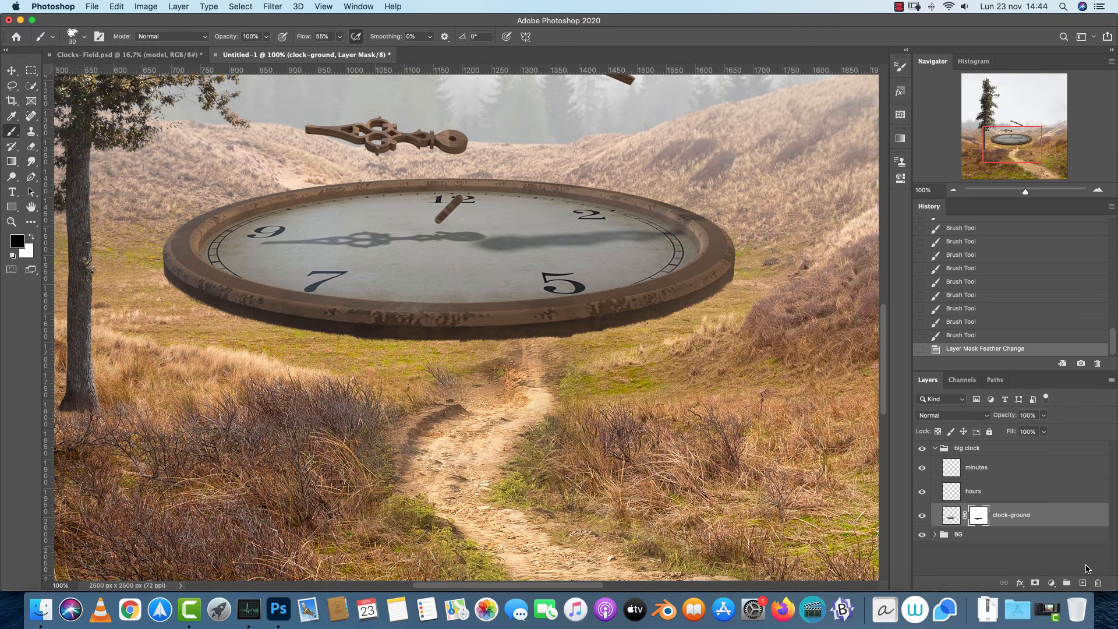
Create a new layer directly below clock-ground and name it "ground dlock shadow"
left_click(1083, 583, "super")
double_click(970, 538)
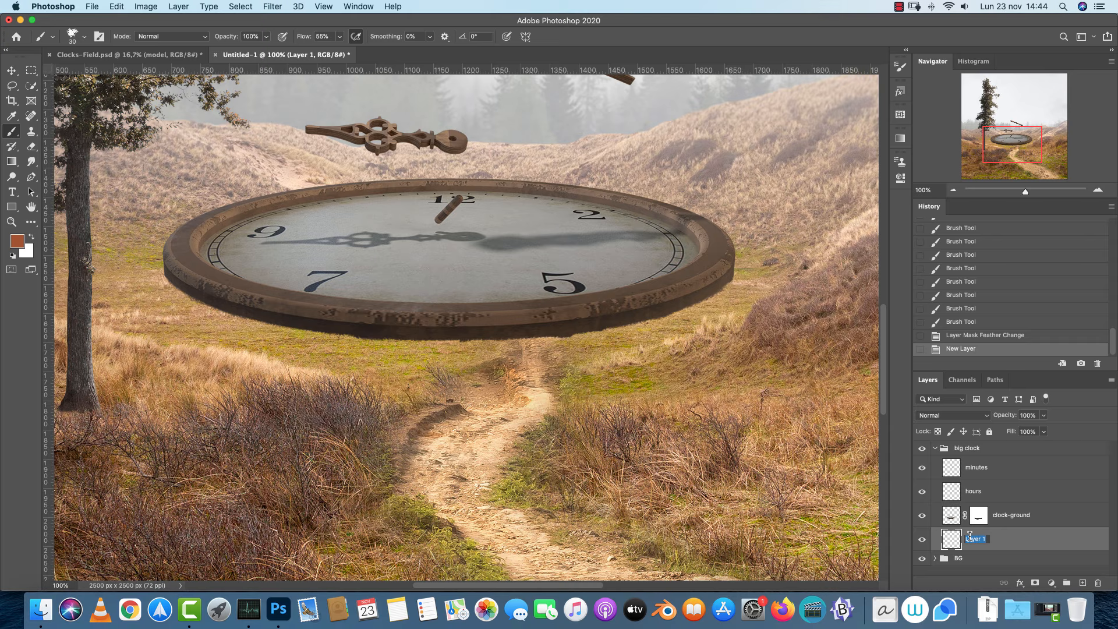
type("ground dlock shadow")
key("Return")
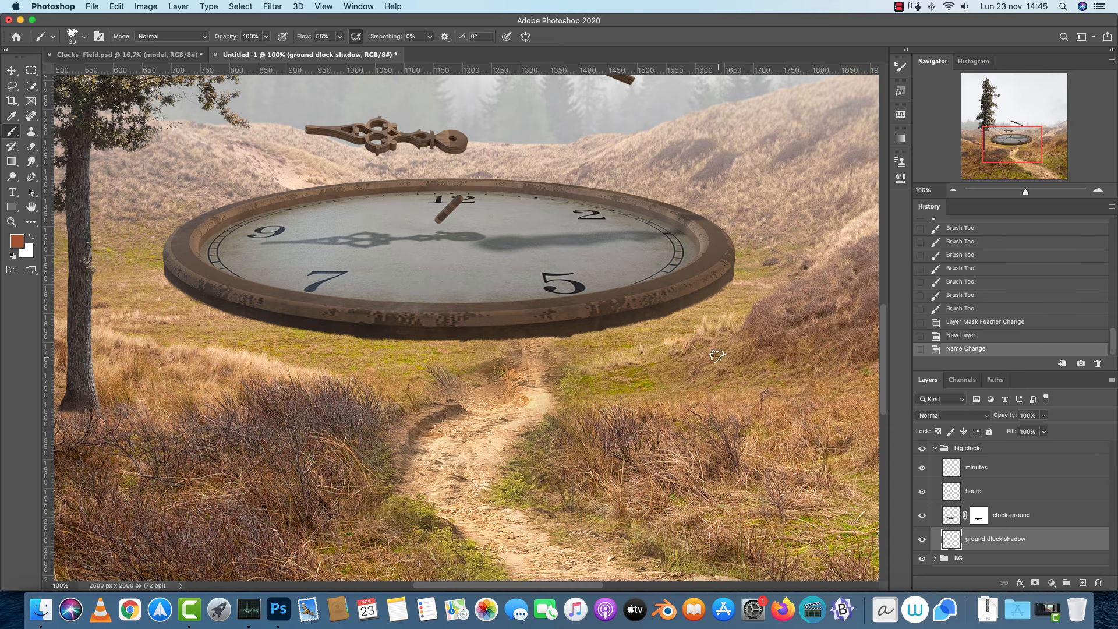
Choose the Circular definido brush with 74% hardness for the ground dlock shadow layer
right_click(702, 294)
mouse_move(833, 408)
left_mouse_down()
mouse_move(829, 346)
mouse_move(814, 338)
left_mouse_up()
left_click(746, 424)
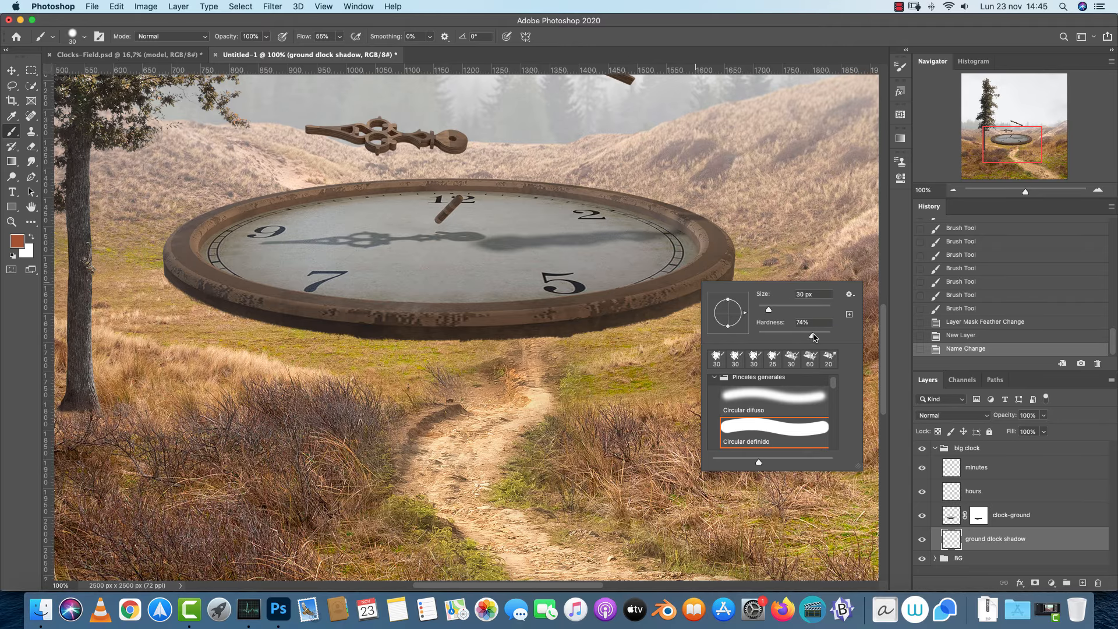
left_click(1000, 544)
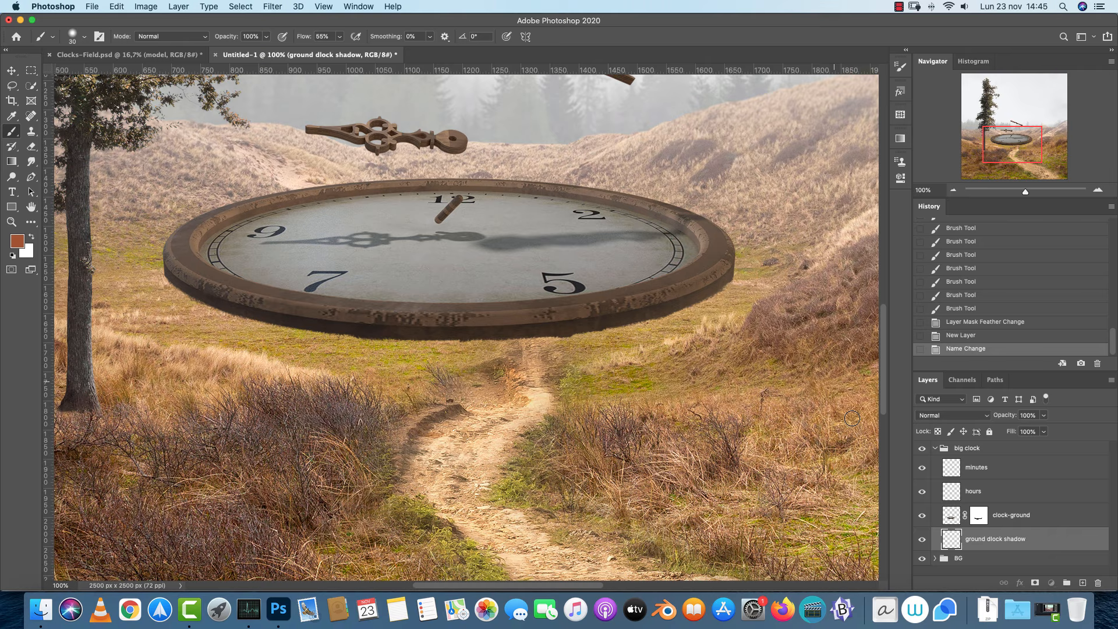
Set the foreground color to dark brown #49403b for painting the clock's shadow
left_click(1099, 190)
left_click(1098, 190)
left_click_drag(715, 366, 149, 386)
left_click(17, 241)
left_click_drag(556, 366, 548, 380)
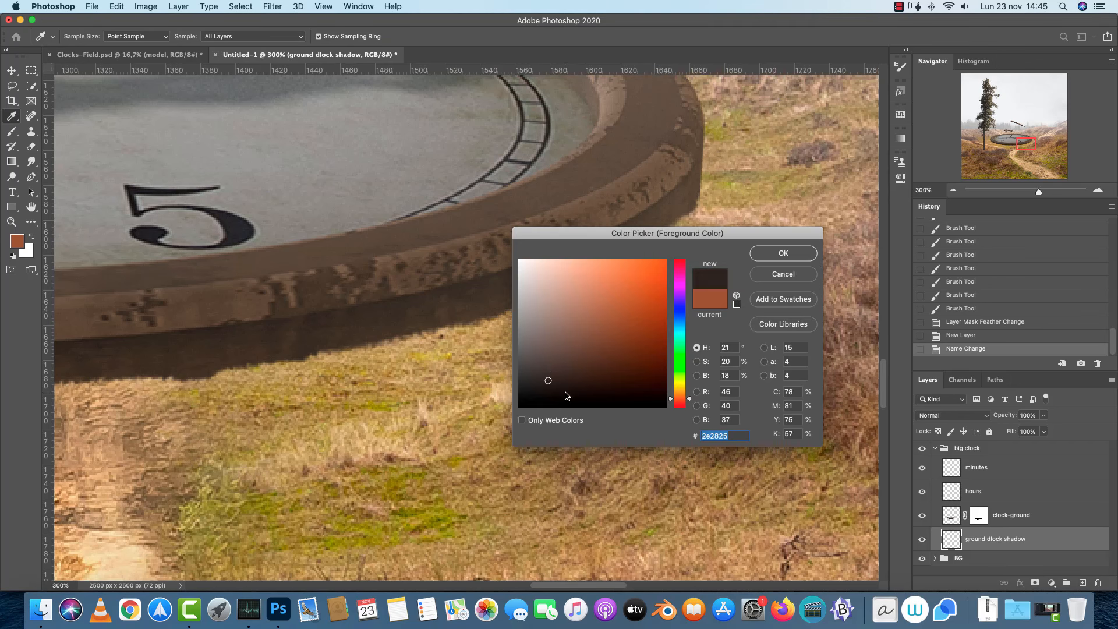
left_click(549, 367)
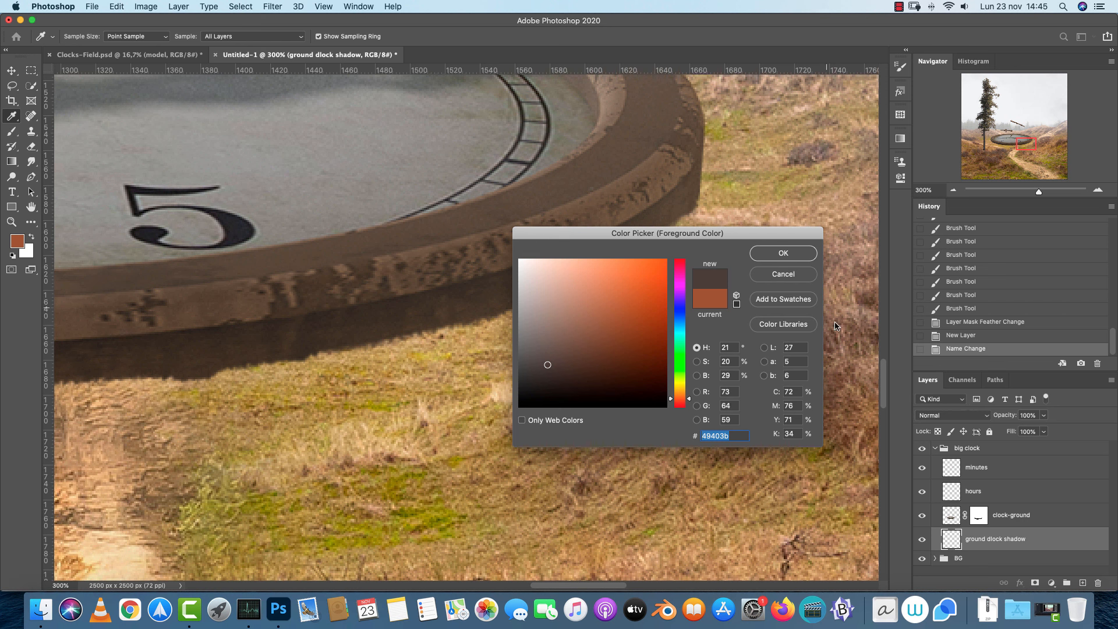
key("Return")
Set the ground dlock shadow layer to Multiply and the brush to 50% opacity and 30% flow, undoing a test stroke
key("b")
left_click(960, 419)
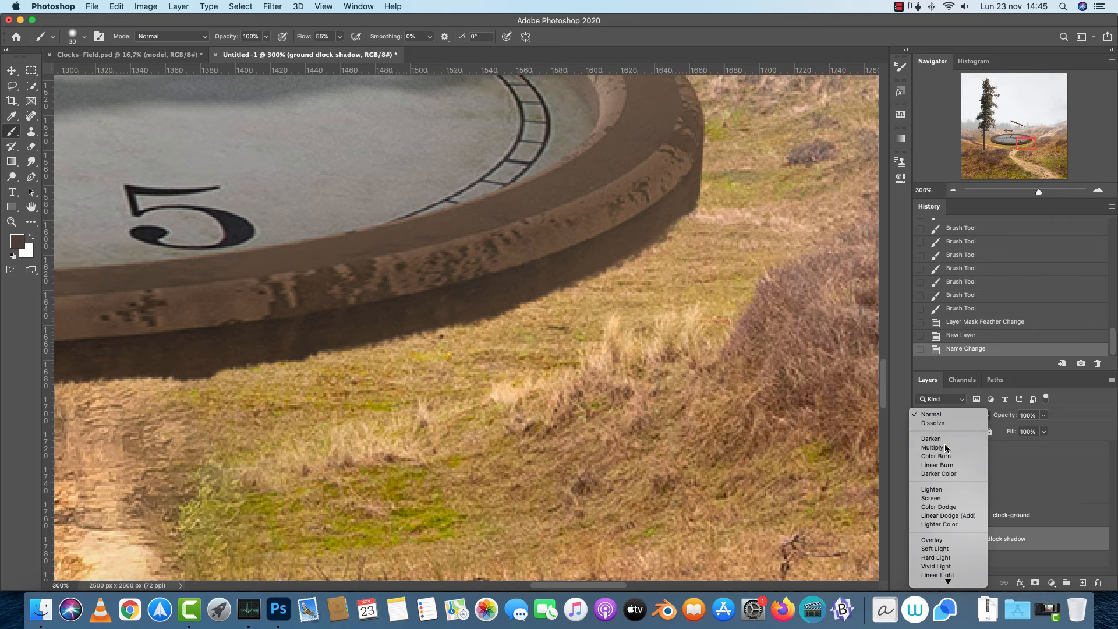
left_click(939, 438)
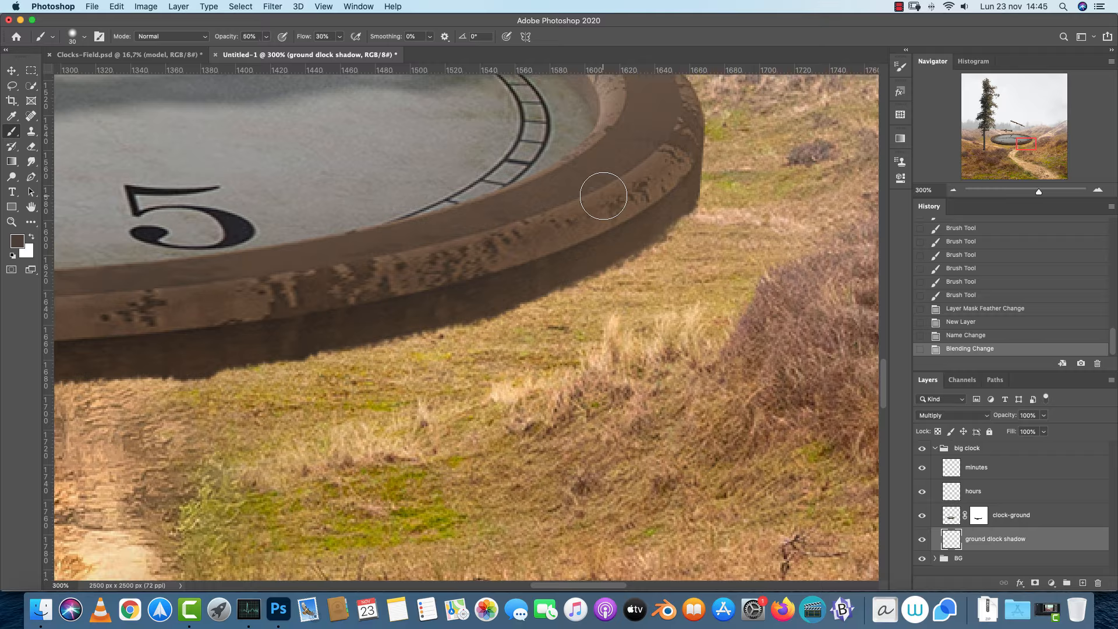
mouse_move(674, 204)
left_mouse_down()
mouse_move(653, 226)
mouse_move(664, 205)
left_mouse_up()
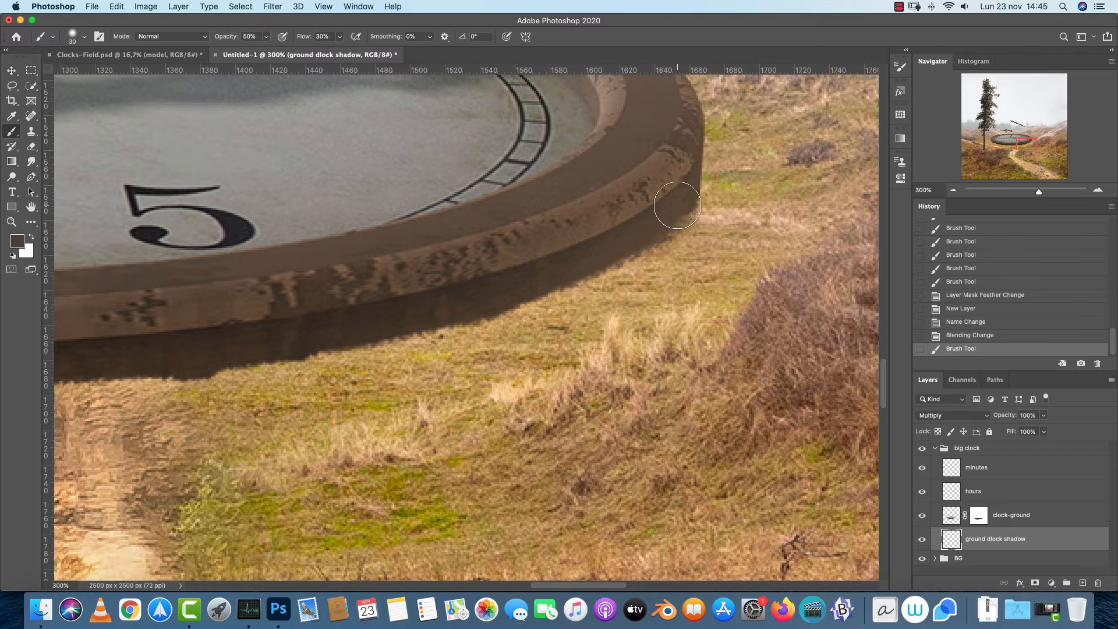
key("super+z")
Enable Transfer for the brush with pen-pressure control and 0% minimum opacity
left_click(900, 65)
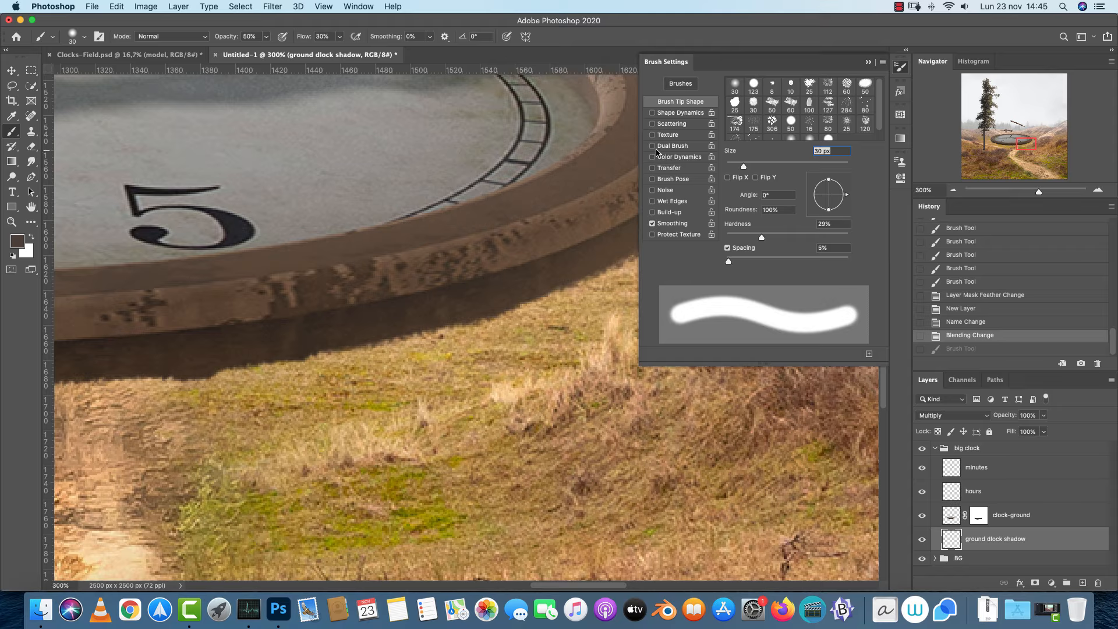
left_click(652, 169)
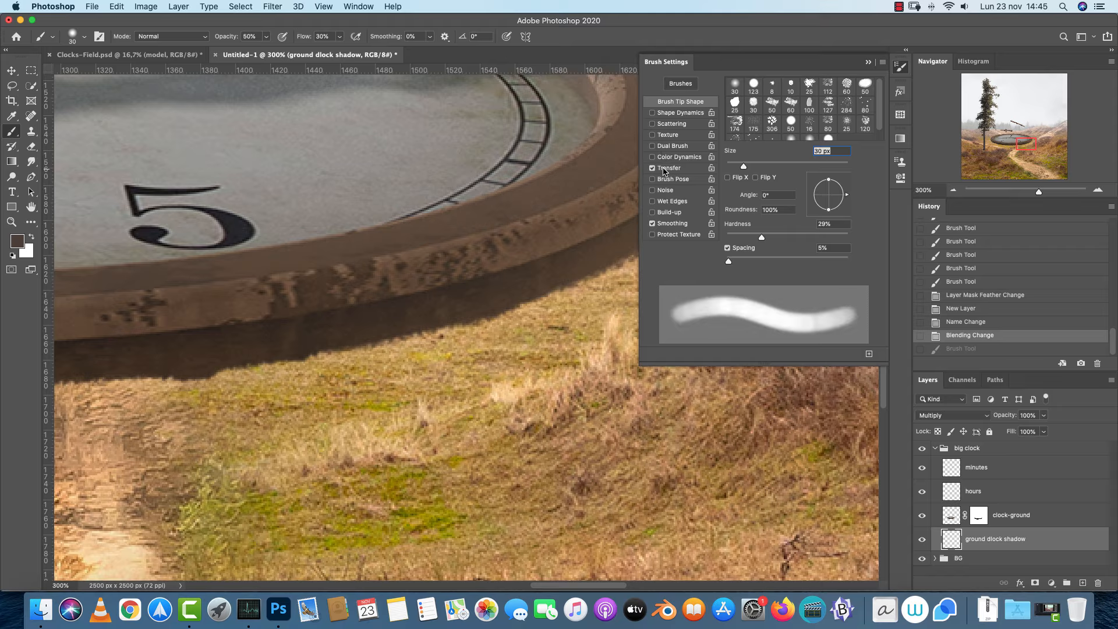
left_click(670, 169)
left_click_drag(760, 92, 694, 105)
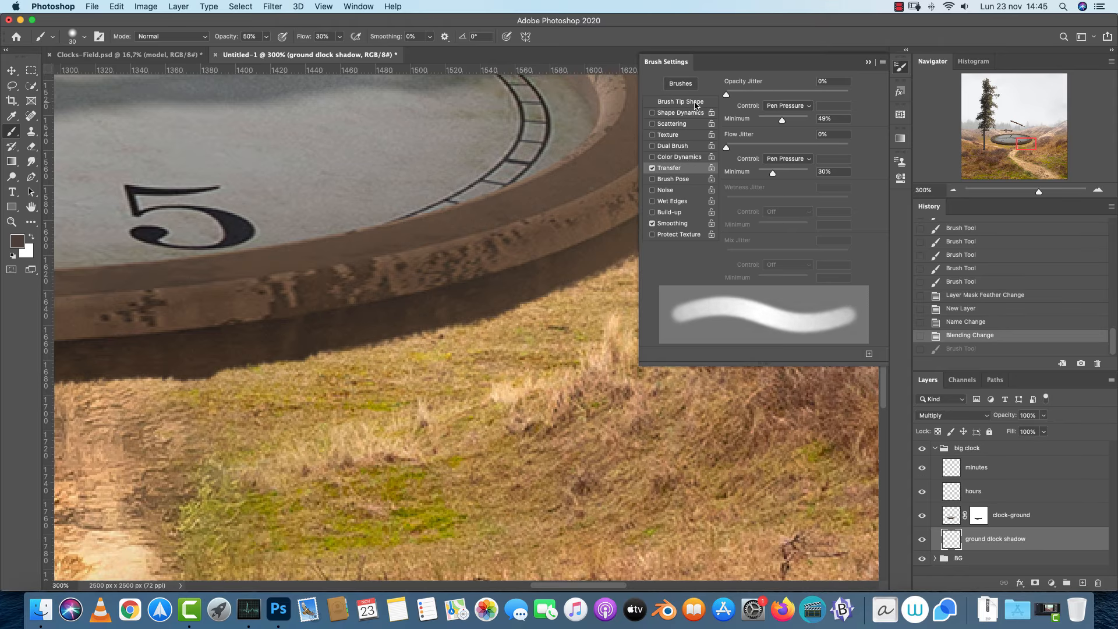
left_click_drag(786, 121, 757, 121)
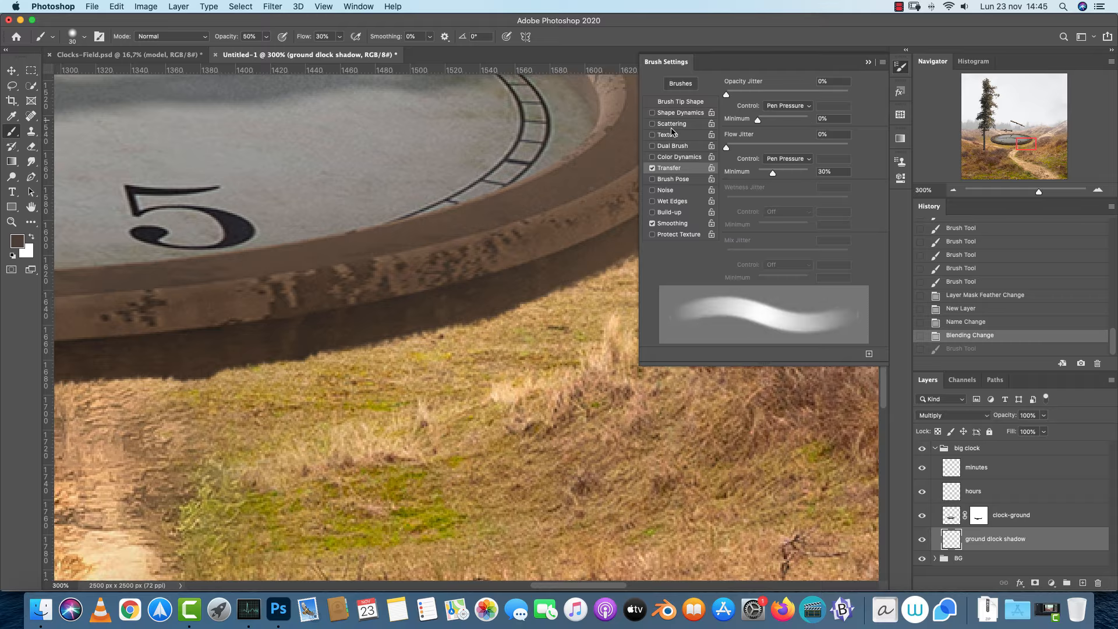
left_click(788, 105)
left_click(818, 147)
left_click(869, 62)
Paint the contact shadow along the clock's lower right edge with a 20 px brush
key("bracketleft")
key("bracketleft")
mouse_move(689, 195)
left_mouse_down()
mouse_move(616, 249)
mouse_move(683, 192)
mouse_move(571, 248)
left_mouse_up()
left_click_drag(687, 202, 603, 257)
mouse_move(669, 224)
left_mouse_down()
mouse_move(602, 269)
mouse_move(529, 296)
mouse_move(565, 263)
mouse_move(491, 311)
left_mouse_up()
mouse_move(691, 200)
left_mouse_down()
mouse_move(630, 222)
mouse_move(609, 265)
left_mouse_up()
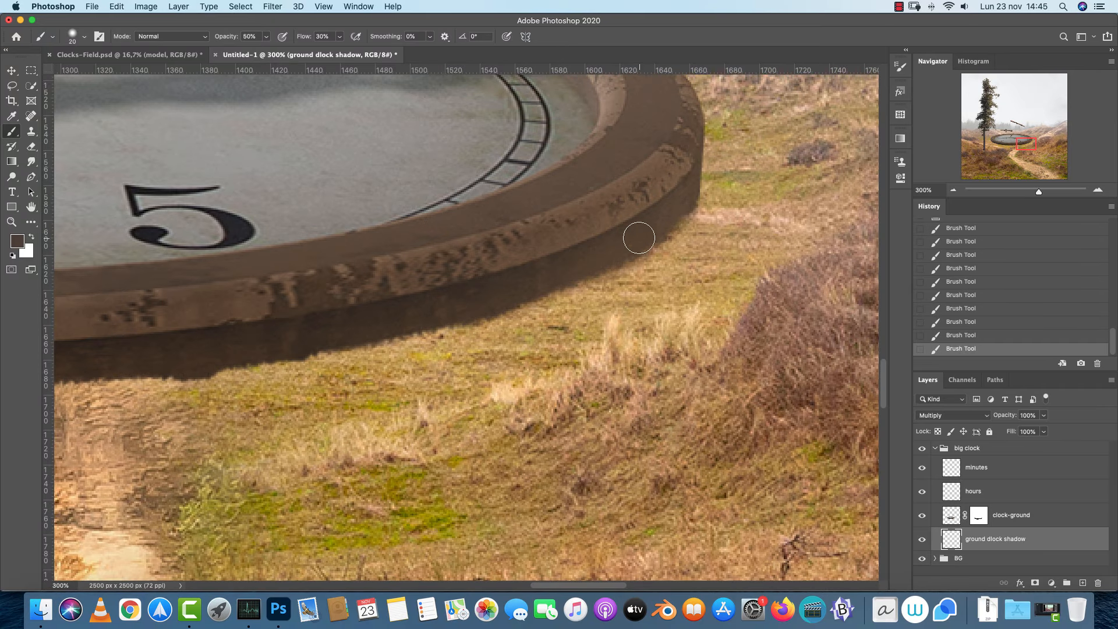
left_click_drag(437, 312, 294, 359)
mouse_move(515, 301)
left_mouse_down()
mouse_move(731, 250)
mouse_move(788, 249)
left_mouse_up()
Continue the contact shadow along the clock's lower left edge with a 15 px brush
key("bracketleft")
left_click_drag(419, 317, 676, 289)
mouse_move(467, 317)
left_mouse_down()
mouse_move(789, 268)
mouse_move(245, 275)
left_mouse_up()
left_click_drag(339, 275, 641, 288)
left_click_drag(527, 289, 348, 265)
left_click_drag(318, 254, 619, 281)
left_click_drag(251, 175, 211, 162)
left_click_drag(277, 195, 234, 171)
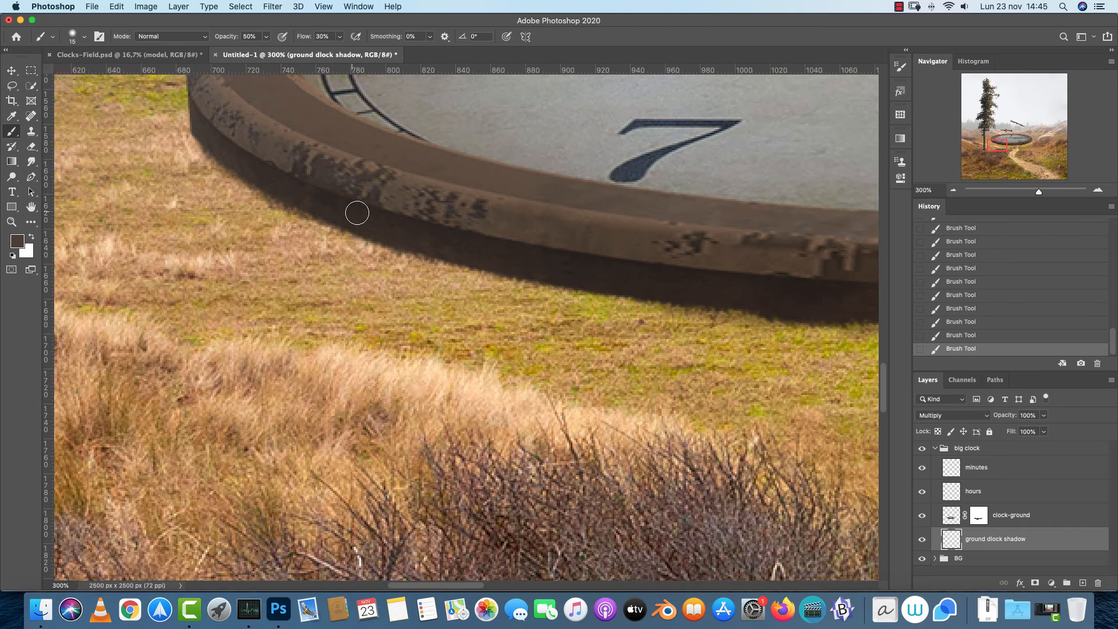
left_click_drag(351, 238, 469, 264)
left_click_drag(531, 281, 624, 292)
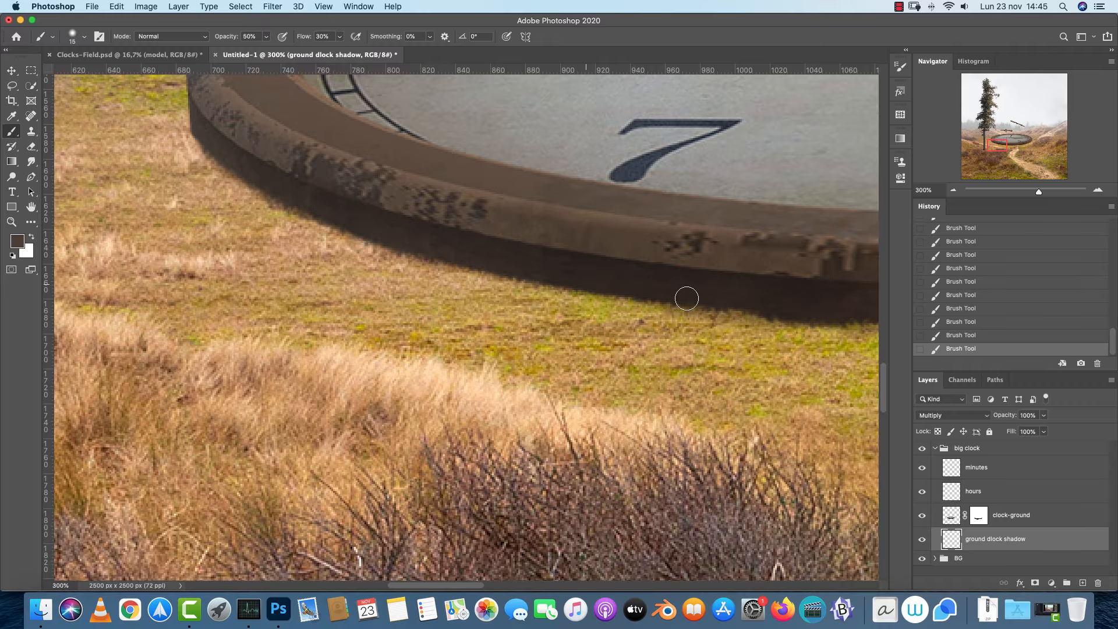
Paint a wider soft shadow on the grass beneath the clock, enlarging the brush to 125 px
left_click(956, 191)
left_click(955, 191)
left_click(956, 191)
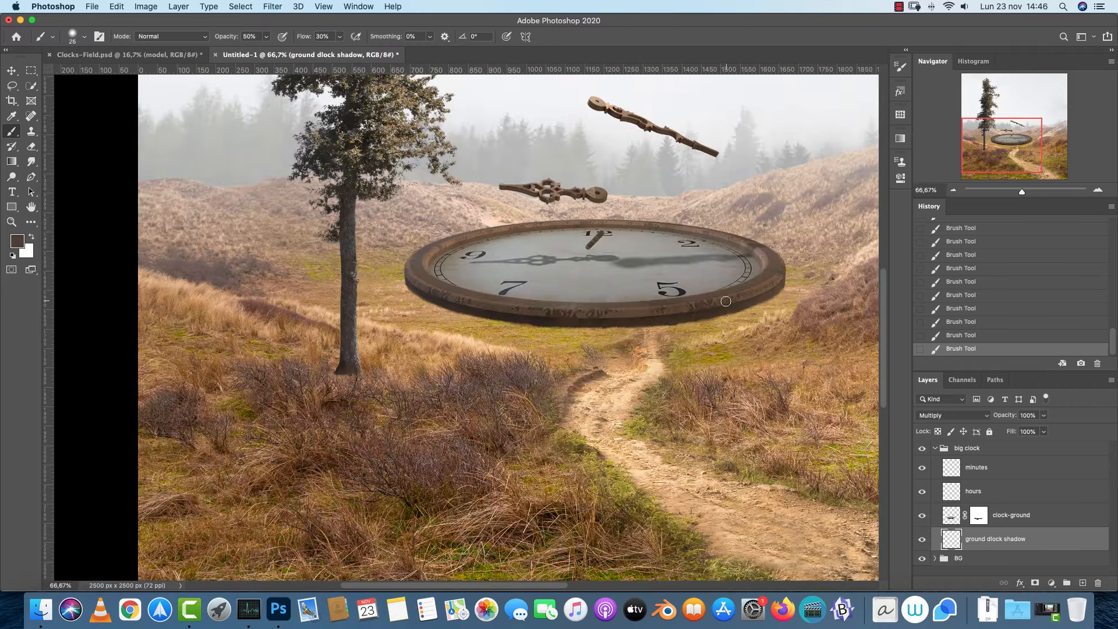
key("bracketright")
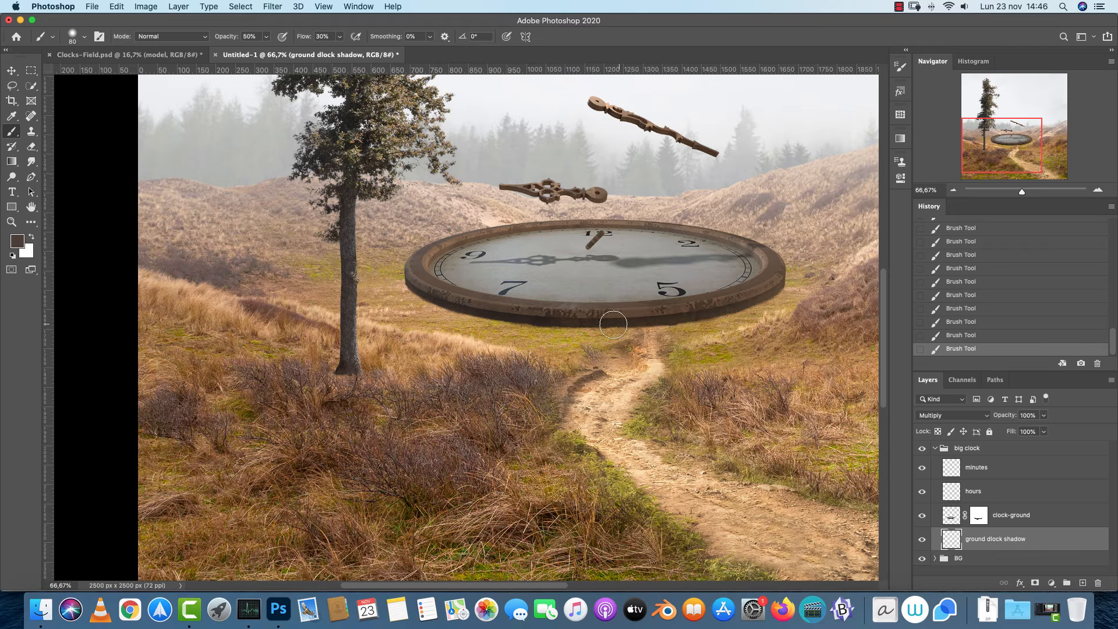
mouse_move(436, 294)
left_mouse_down()
mouse_move(527, 318)
mouse_move(745, 303)
mouse_move(765, 289)
left_mouse_up()
key("bracketright")
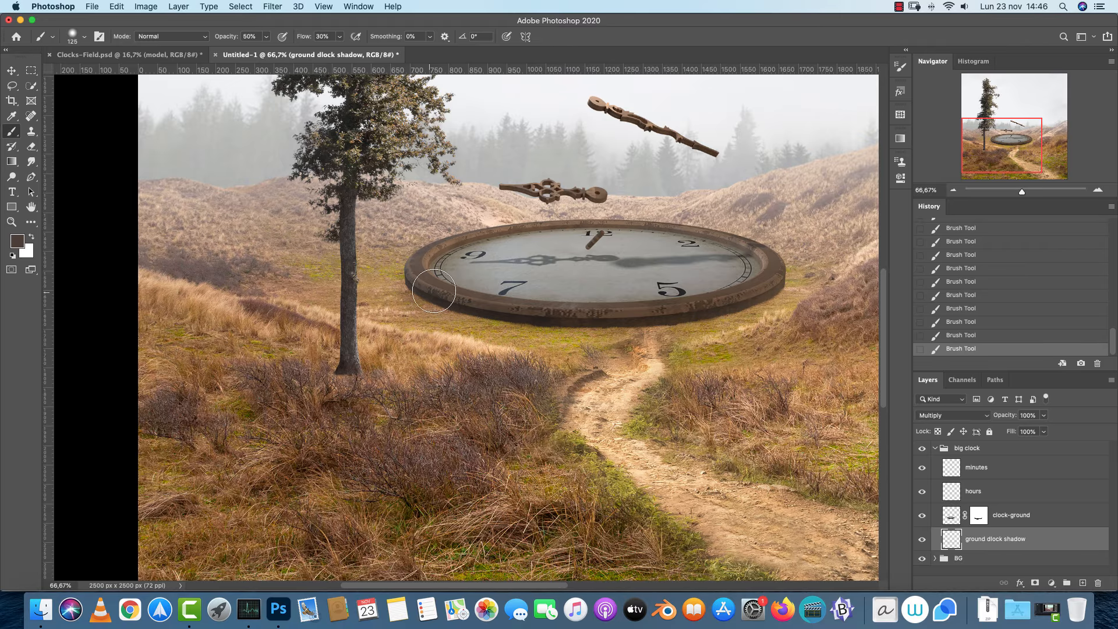
key("bracketright")
key("bracketright")
left_click_drag(736, 282, 635, 339)
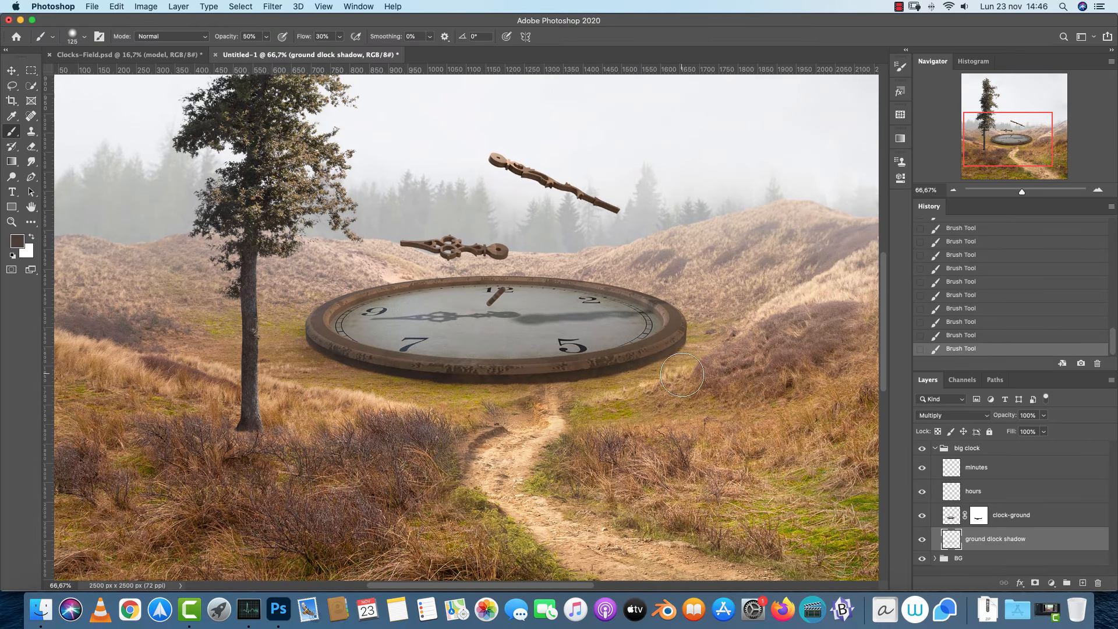
Compare the image with and without the ground shadow and darken the grass by the clock's lower left edge using a smaller brush
left_click(923, 538)
left_click(923, 540)
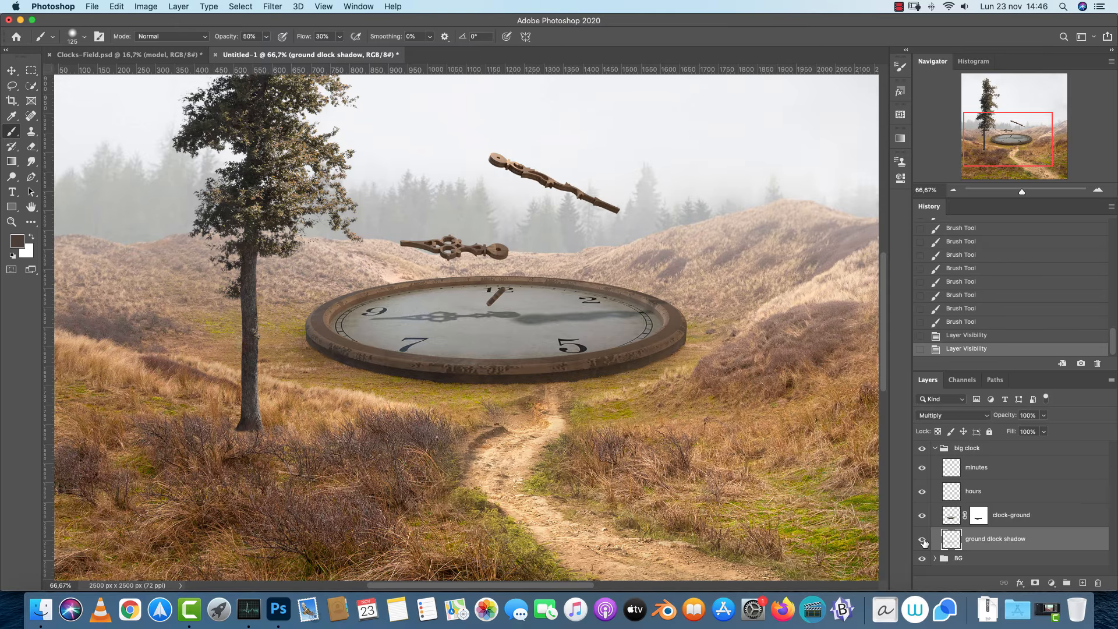
key("bracketleft")
key("bracketleft")
left_click_drag(374, 367, 375, 373)
left_click_drag(297, 327, 326, 344)
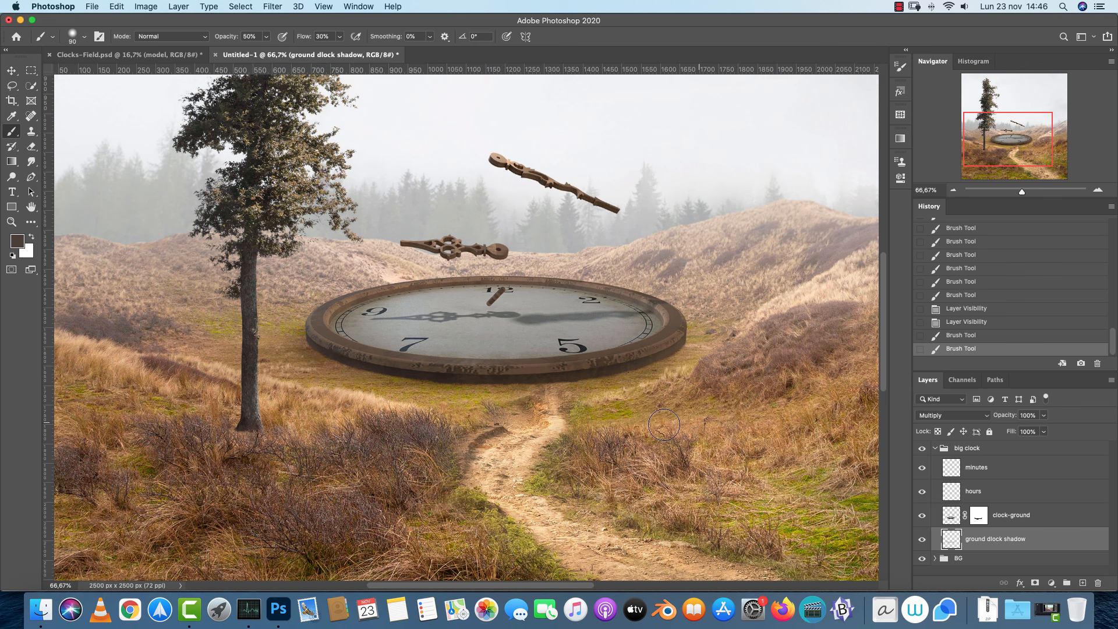
Convert the clock-ground layer to a Smart Object, moving its mask to the hours layer meanwhile and back
left_click(952, 518)
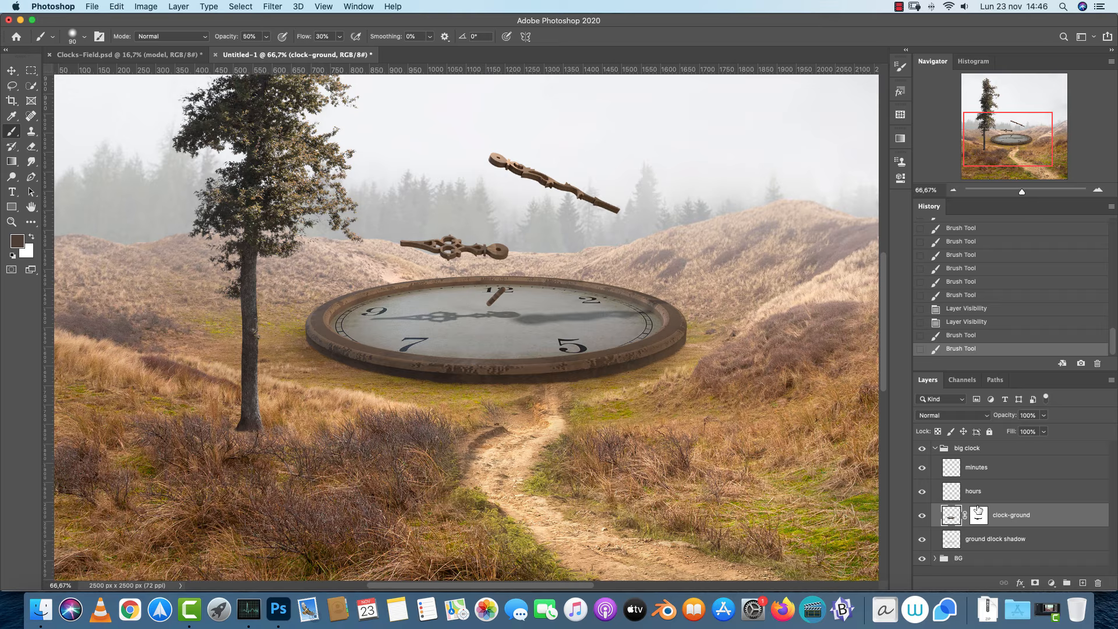
left_click_drag(981, 518, 979, 503)
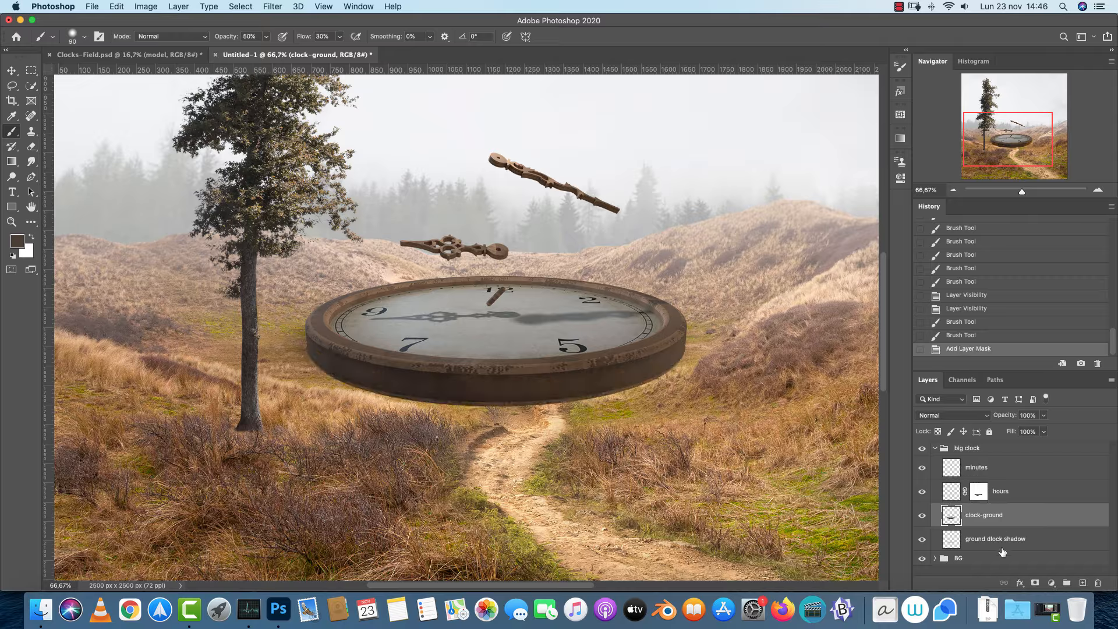
right_click(1012, 512)
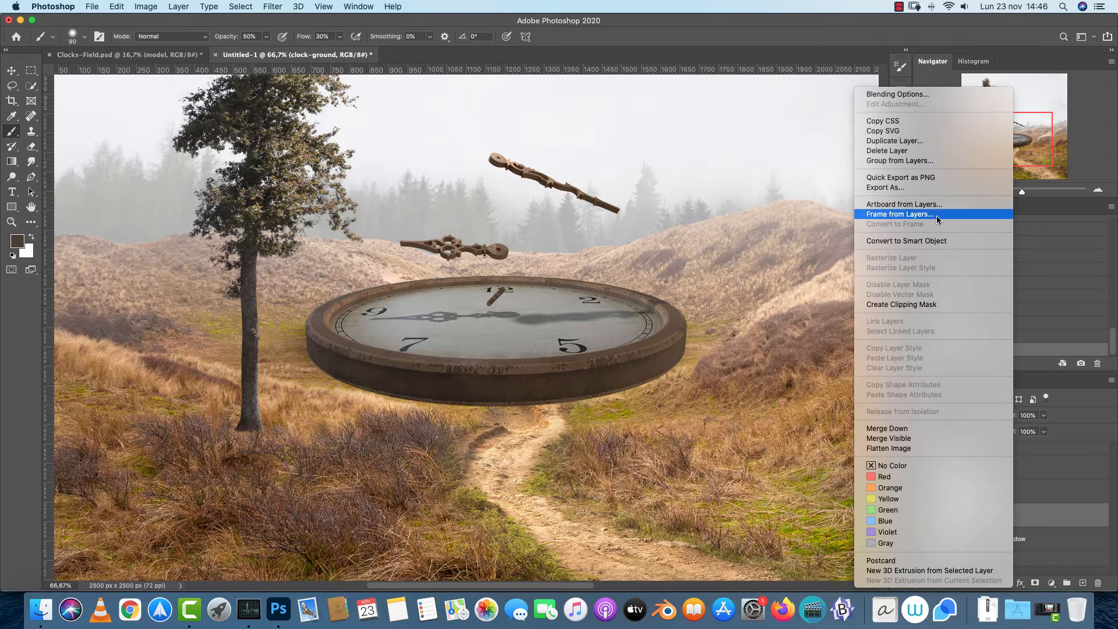
left_click(923, 241)
mouse_move(982, 519)
left_mouse_down()
mouse_move(981, 505)
mouse_move(979, 516)
left_mouse_up()
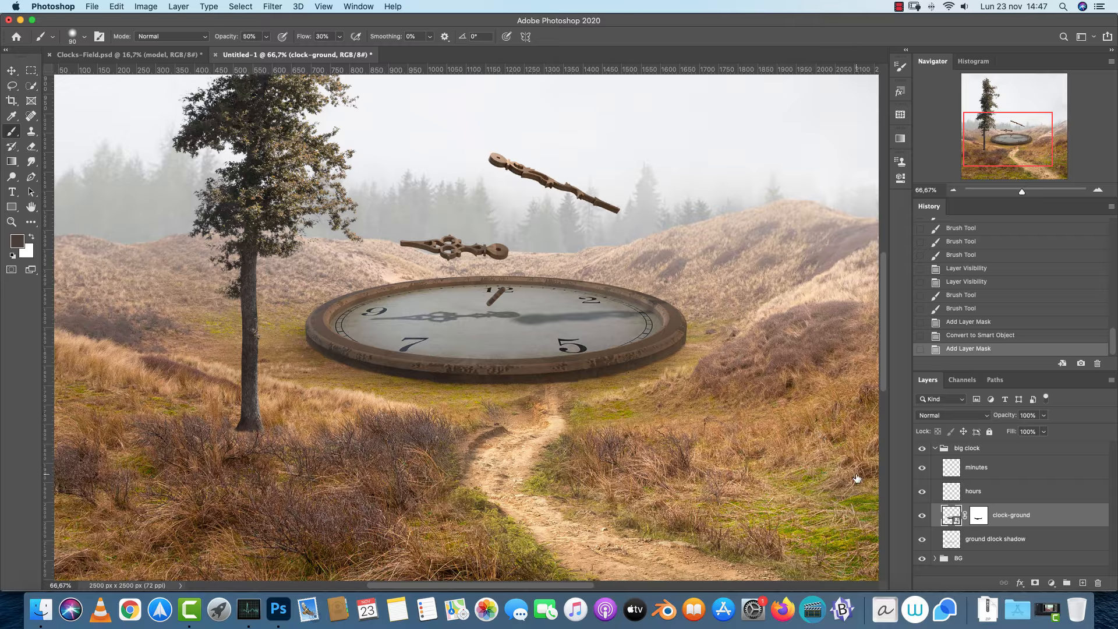
Brighten the clock-ground Smart Object with Curves by moving the white point to input 191, output 255
double_click(956, 522)
key("super+m")
left_click_drag(781, 132, 850, 134)
left_click_drag(812, 235, 604, 249)
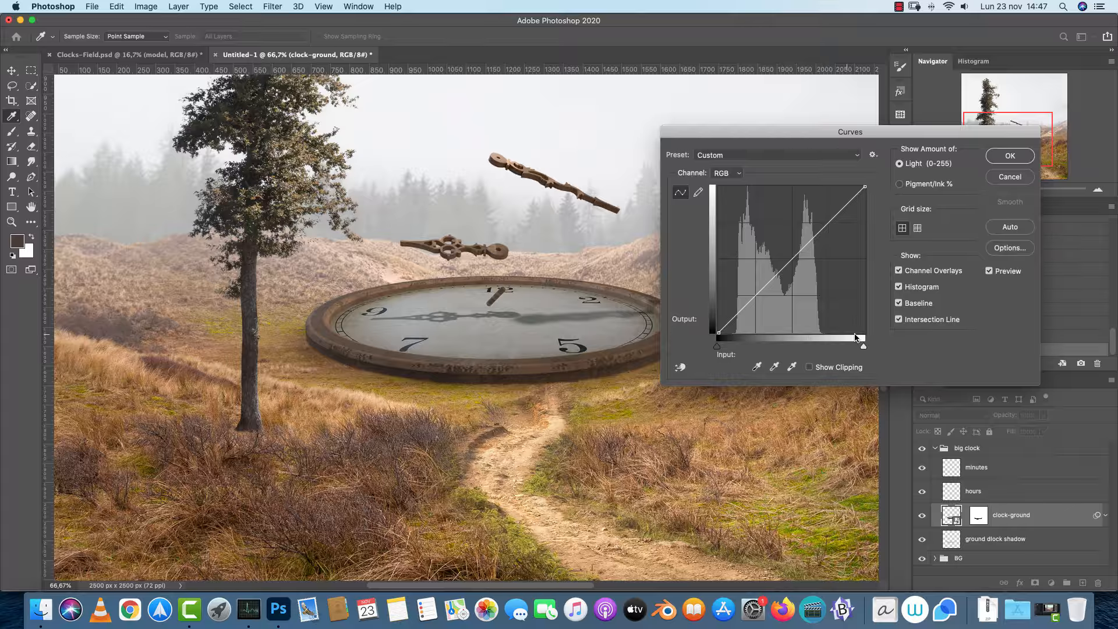
left_click_drag(865, 189, 828, 183)
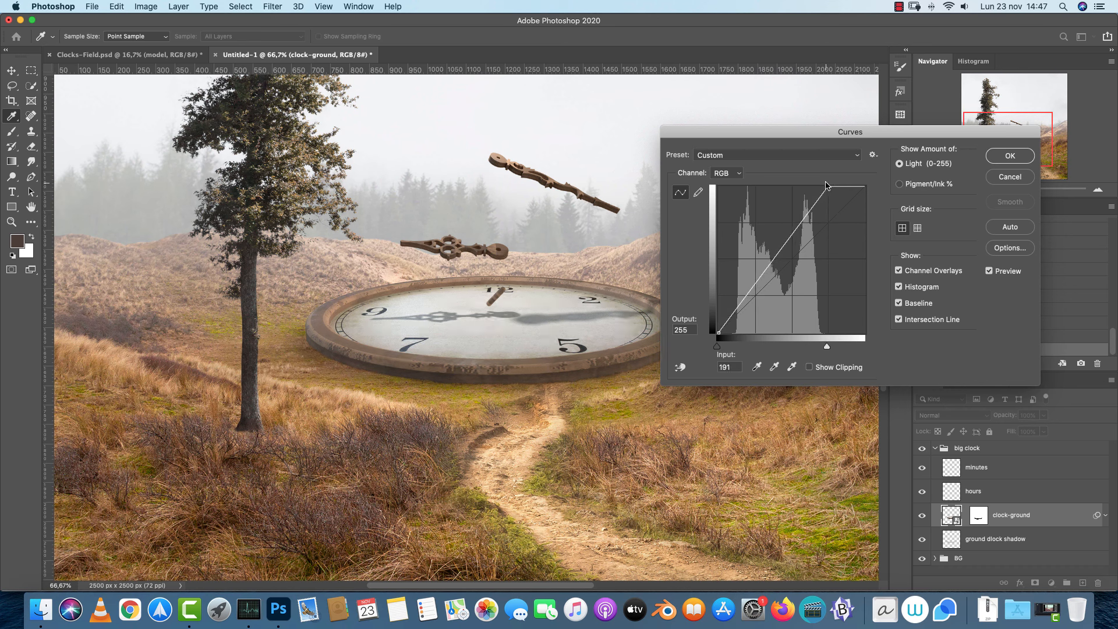
left_click_drag(853, 138, 867, 274)
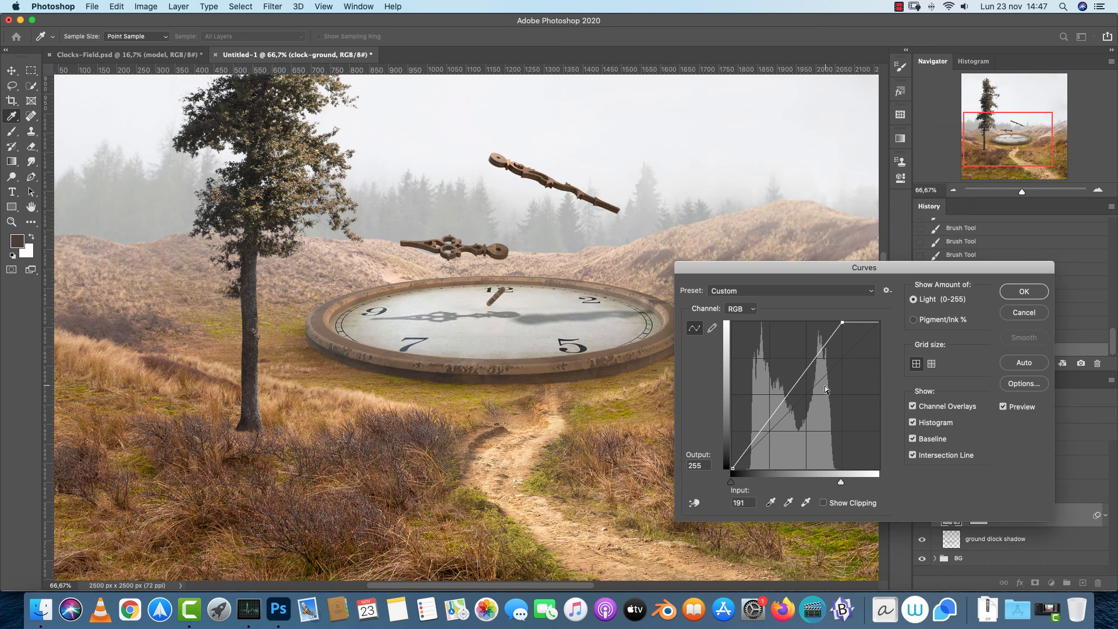
Try darkening and lightening the clock's midtones with an extra curve point, and remove the point
left_click_drag(800, 388, 785, 424)
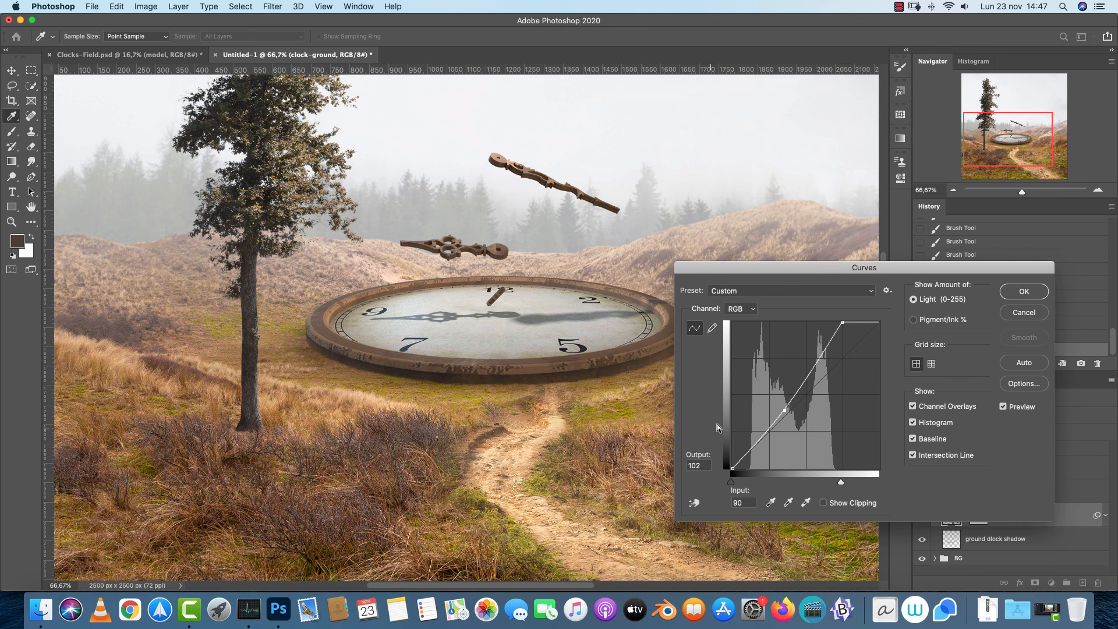
left_click_drag(783, 415, 773, 408)
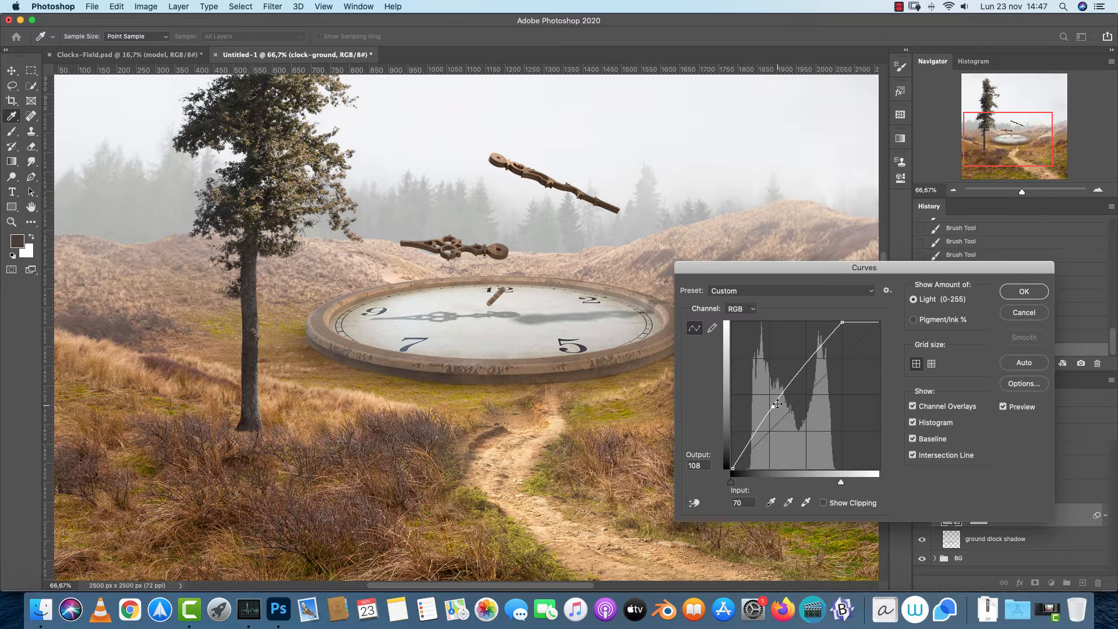
left_click_drag(778, 403, 462, 476)
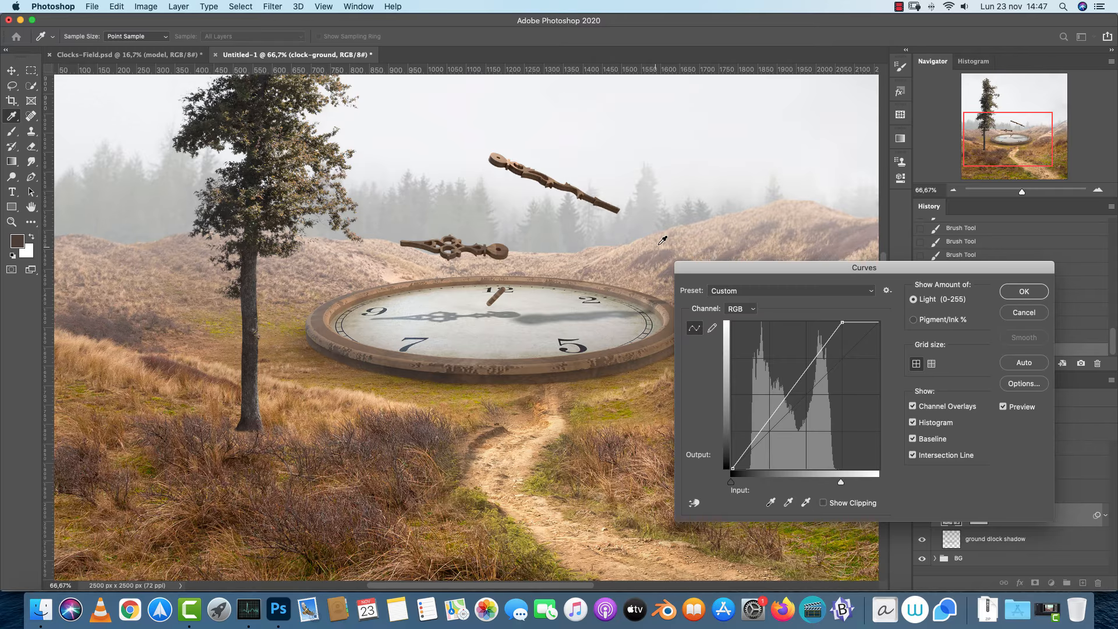
Apply the Curves adjustment to the clock-ground Smart Object and check it in the whole composite
left_click(1031, 293)
left_click(954, 190)
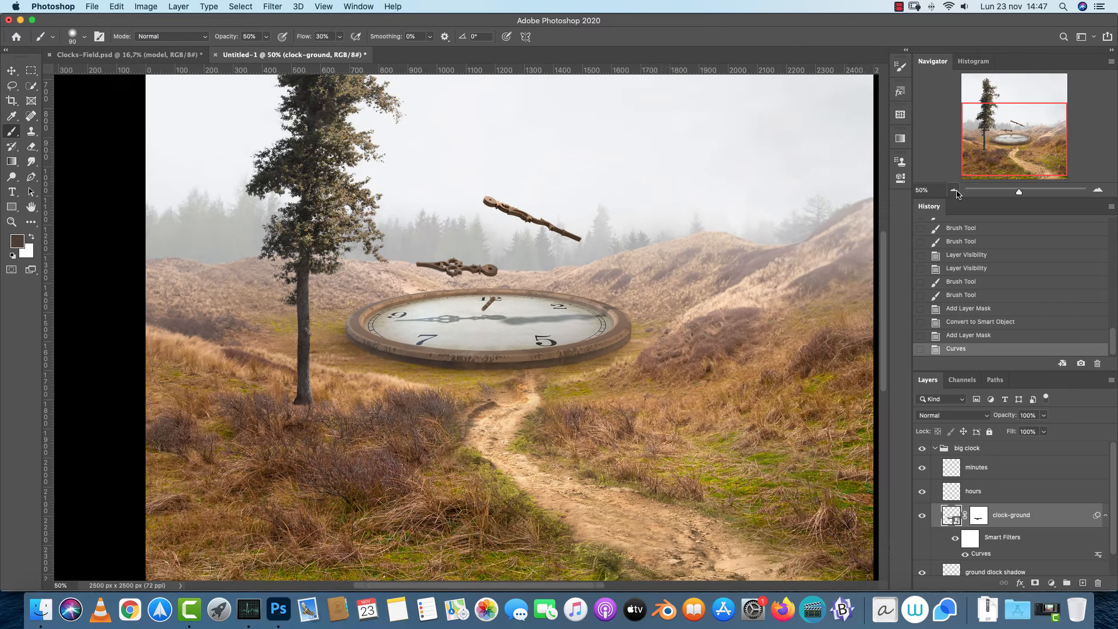
left_click(954, 189)
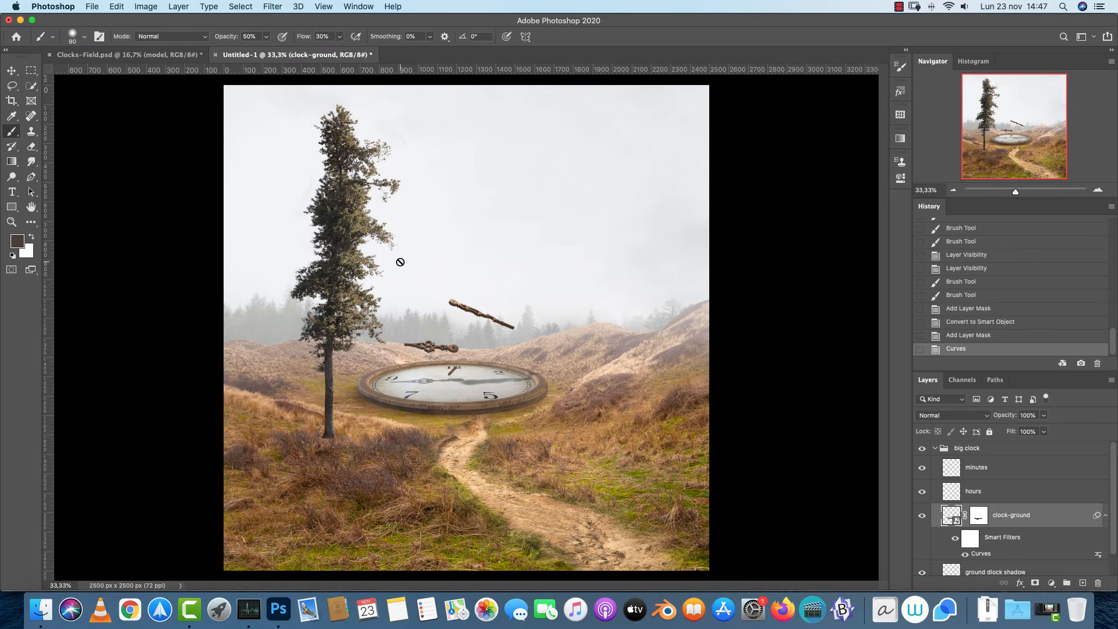
left_click(1098, 191)
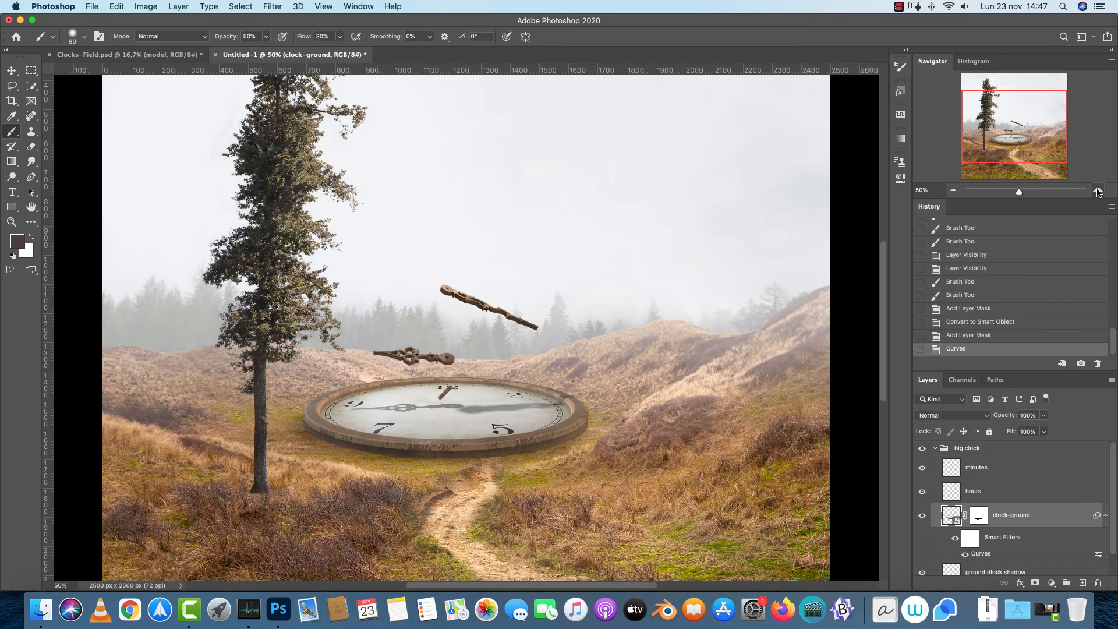
left_click_drag(1045, 124, 1045, 136)
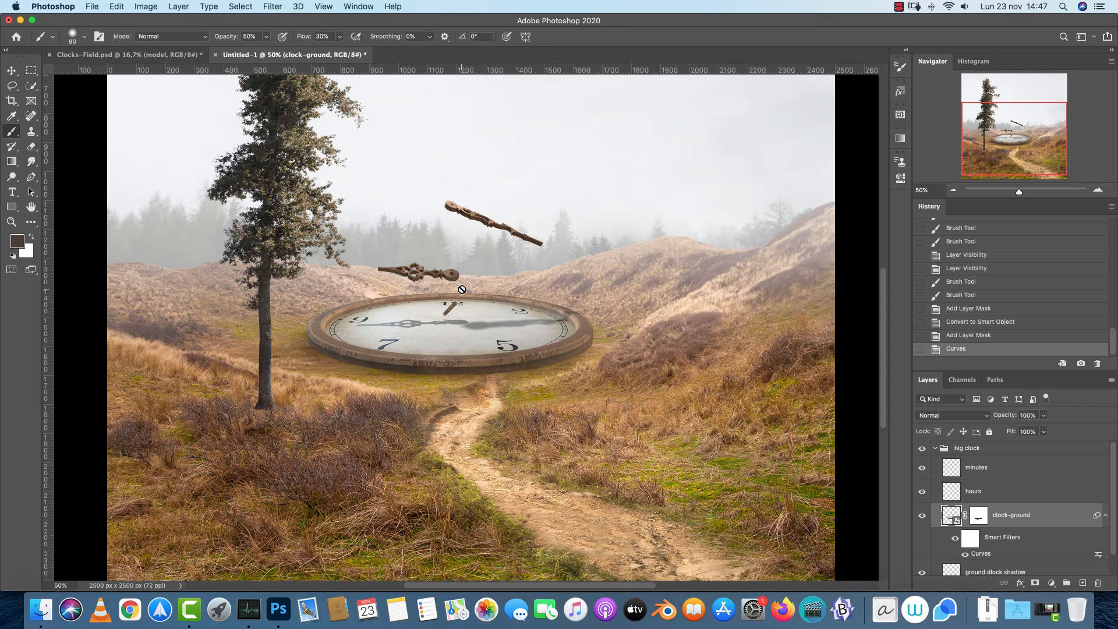
Try a contrast S-curve in the clock-ground layer's Curves filter by lowering the shadows and lifting the highlights, and remove the added points
double_click(981, 554)
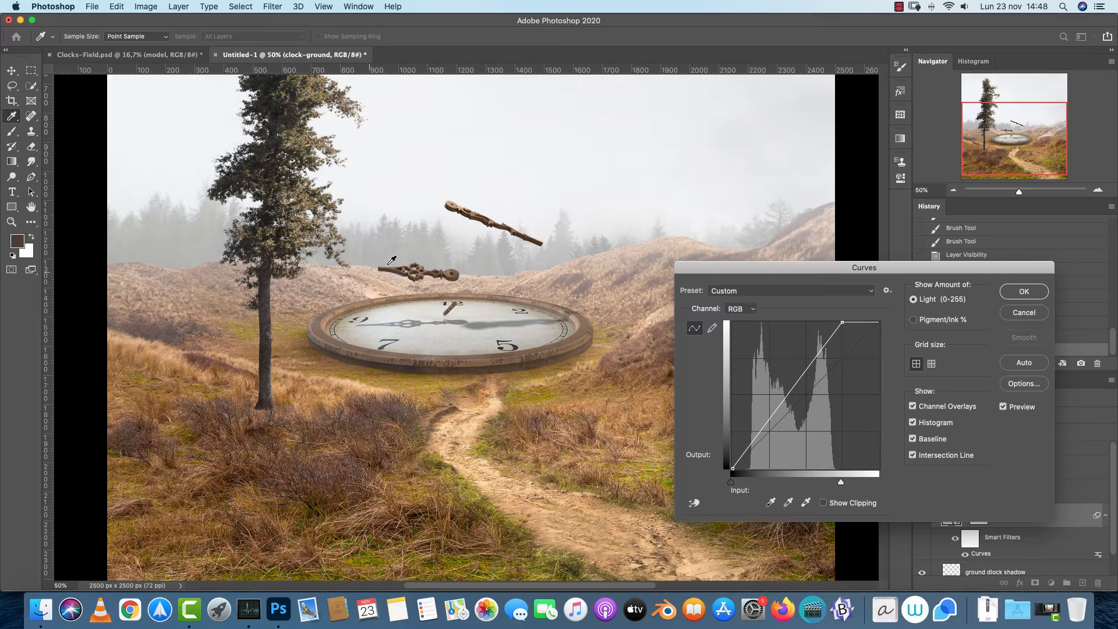
left_click_drag(772, 415, 771, 447)
left_click_drag(815, 382, 812, 379)
left_click(766, 448)
left_click_drag(767, 447, 768, 435)
left_click_drag(813, 374, 813, 366)
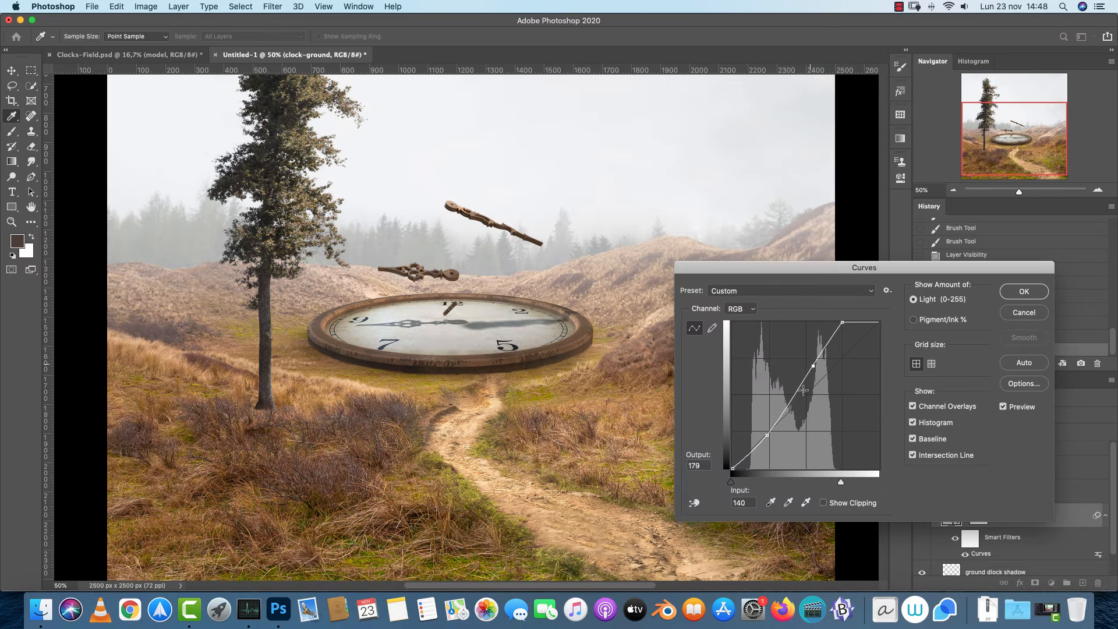
left_click(769, 432, "super")
left_click_drag(817, 362, 822, 346)
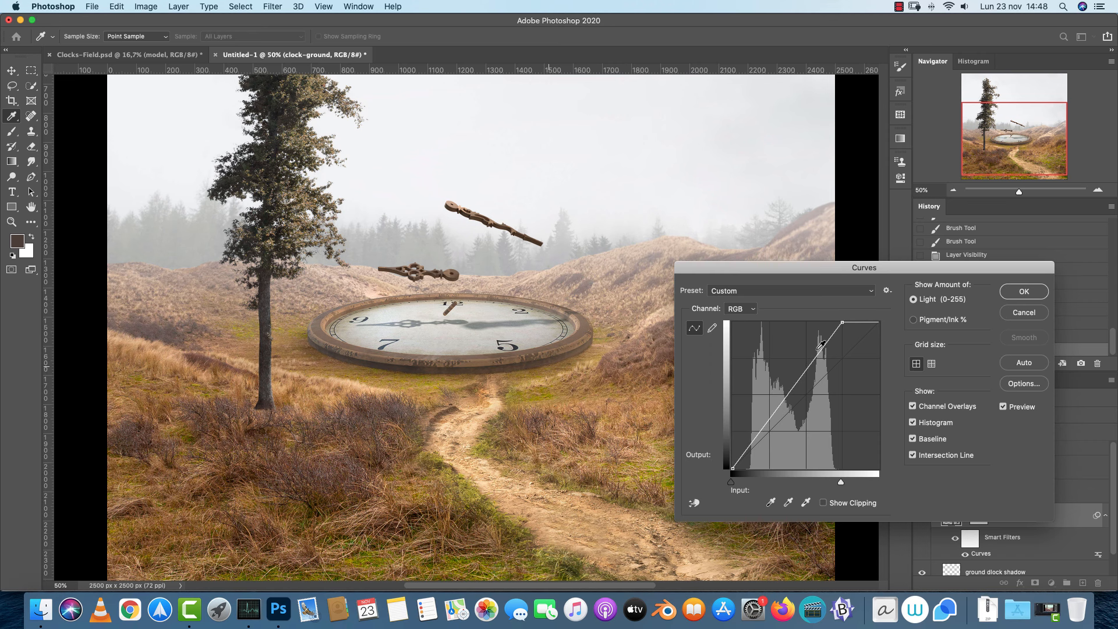
Add a curve point at input 66, output 82, apply the edited Curves filter, and collapse the clock-ground layer's filter list
left_click(771, 421)
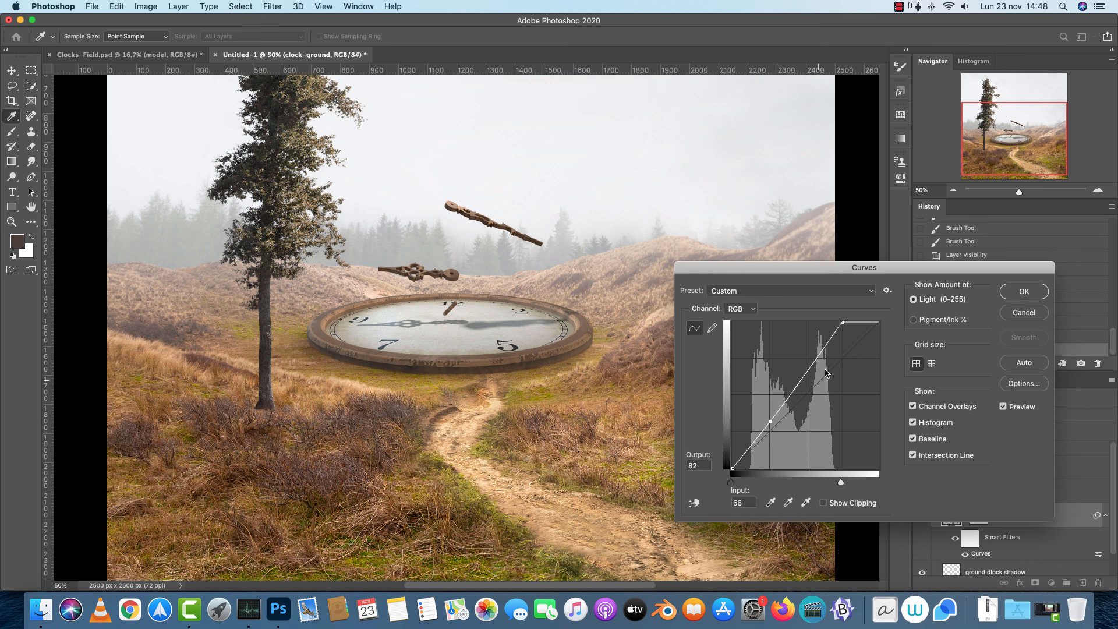
left_click(1023, 292)
left_click(1097, 190)
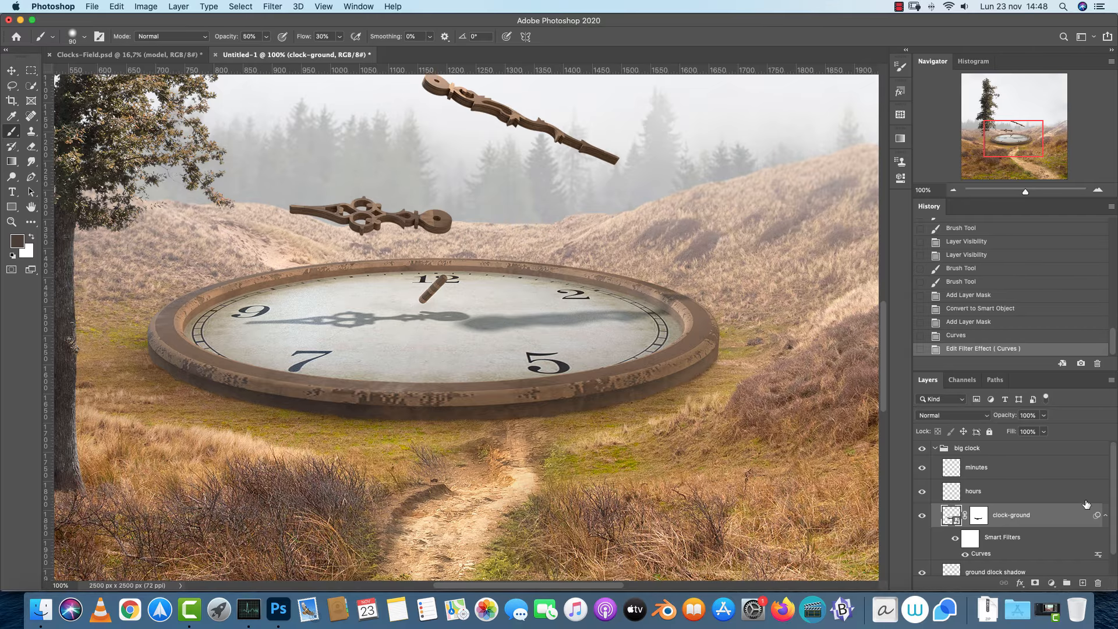
left_click(1106, 516)
scroll(400, 312, "up", 5)
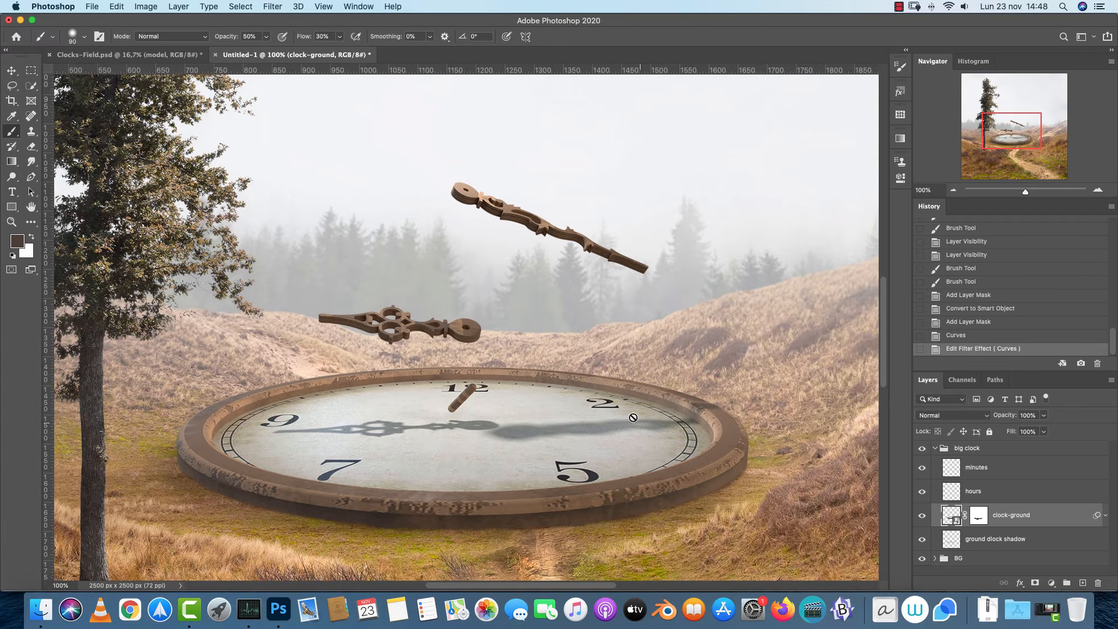
left_click(953, 190)
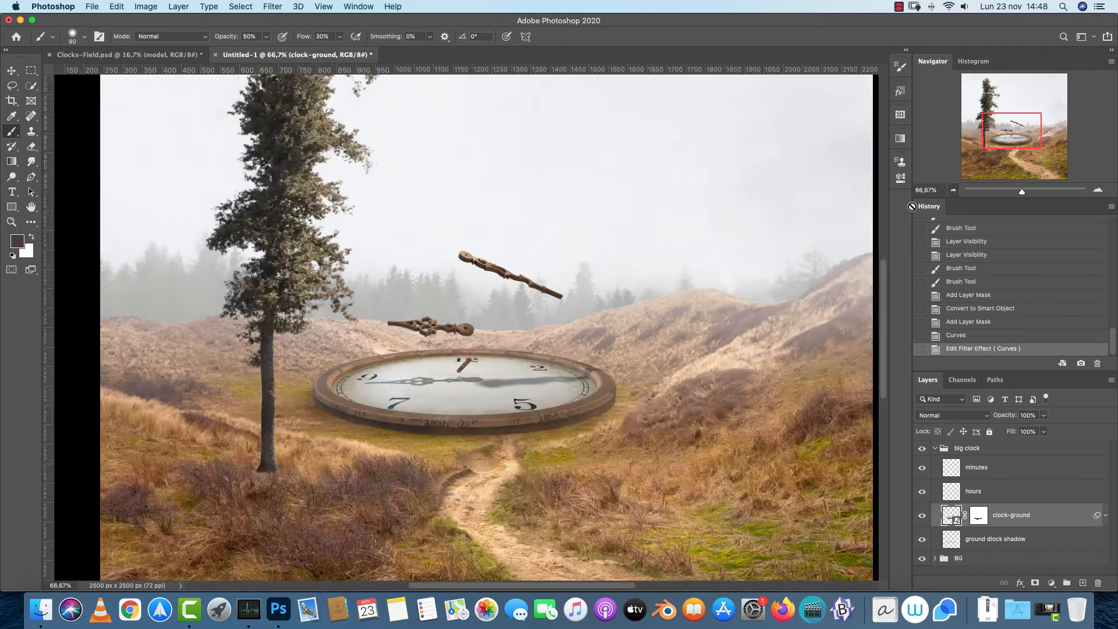
left_click_drag(607, 301, 635, 389)
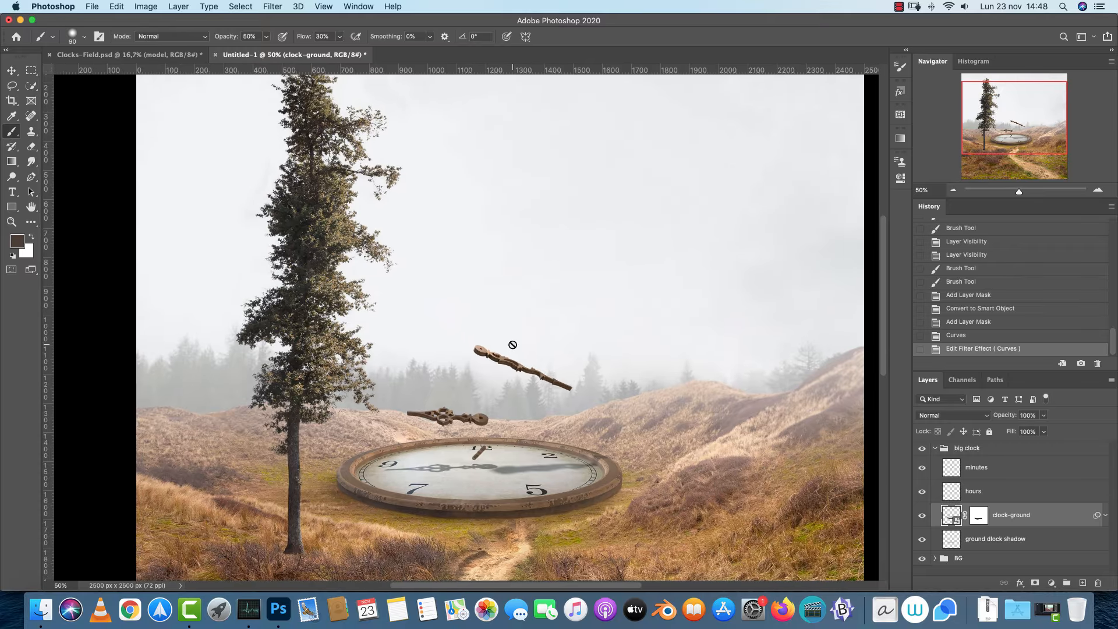
Place model.png from the Stock folder as an embedded image and shrink it to a tiny figure in the sky
key("shift+super+p")
left_click(565, 249)
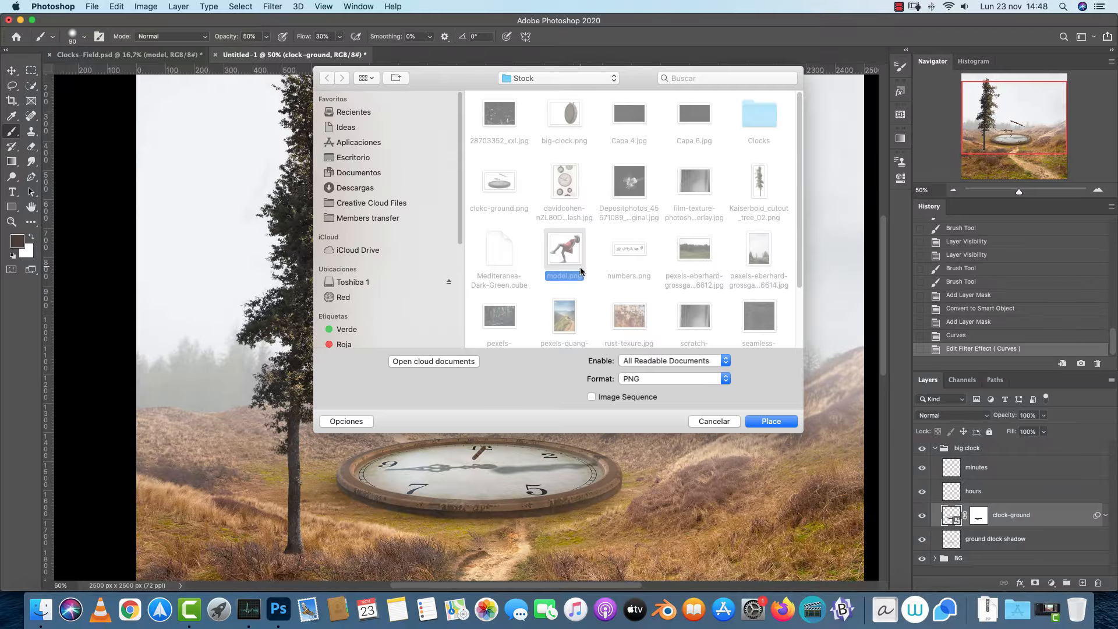
key("space")
key("space")
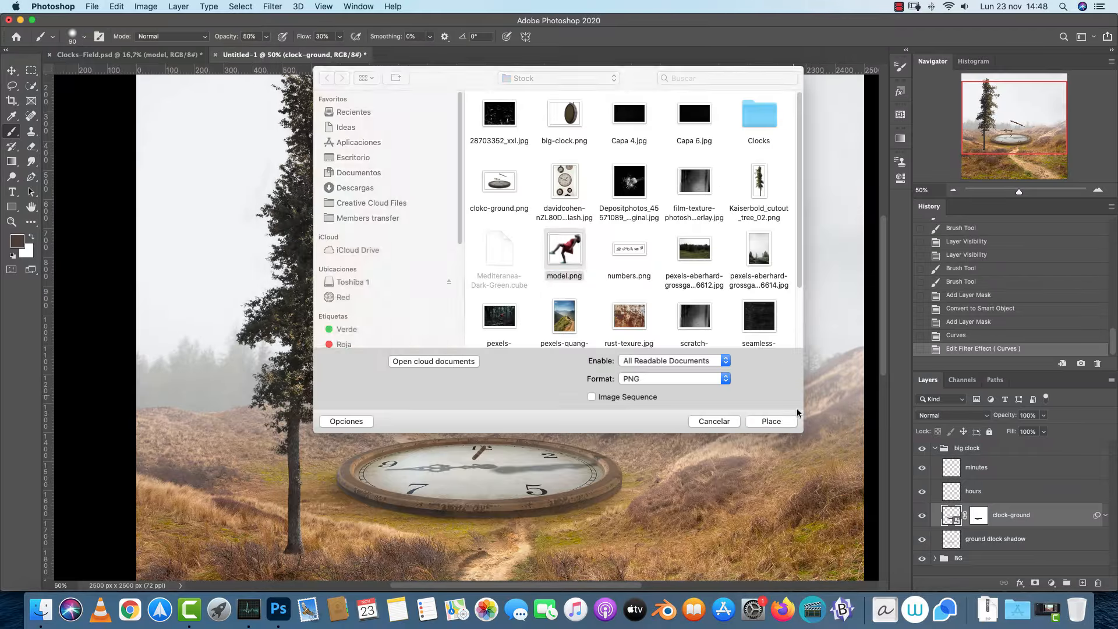
left_click(786, 428)
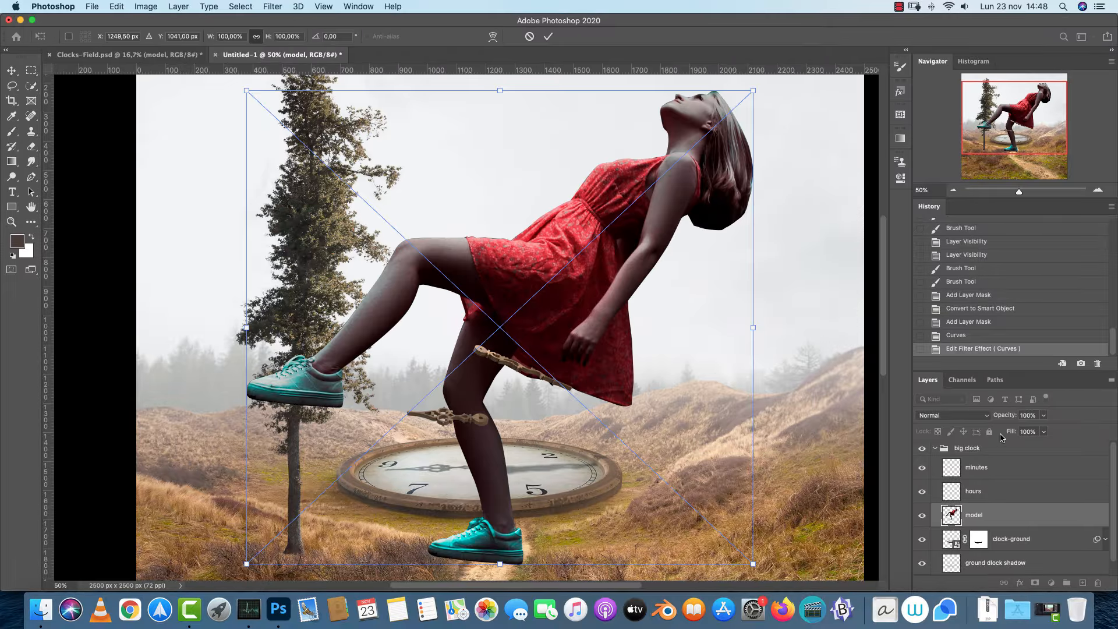
left_click_drag(754, 90, 498, 204)
key("Return")
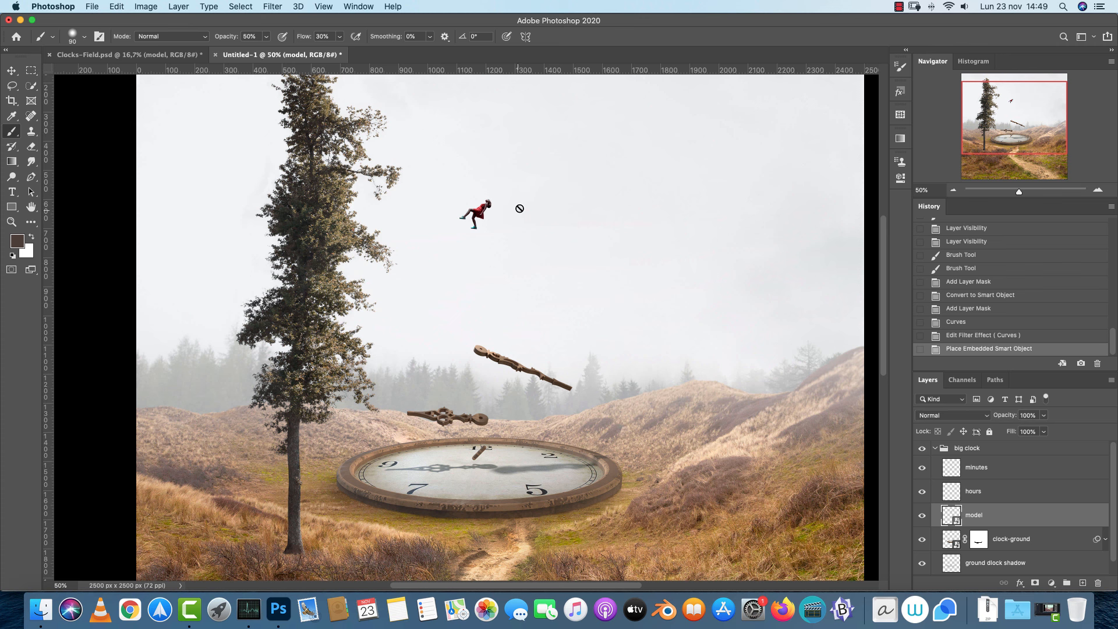
Move the model slightly higher in the sky, reorder its layer above minutes, and rotate the figure clockwise into a falling pose
key("v")
left_click_drag(488, 229, 504, 201)
left_click_drag(1009, 513, 1009, 460)
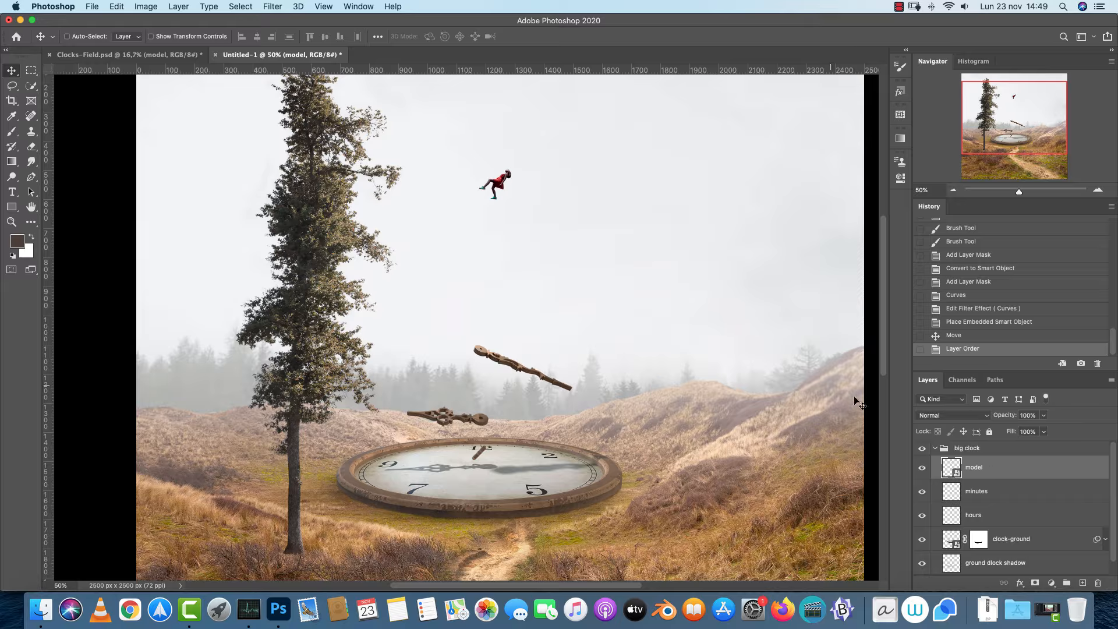
key("super+t")
left_click_drag(572, 170, 532, 215)
key("Return")
Add a layer mask to the model and refine the figure's edges around the hair with a small black brush at 80% opacity and flow
key("super+plus")
key("super+plus")
left_click_drag(774, 127, 558, 111)
left_click_drag(609, 197, 668, 453)
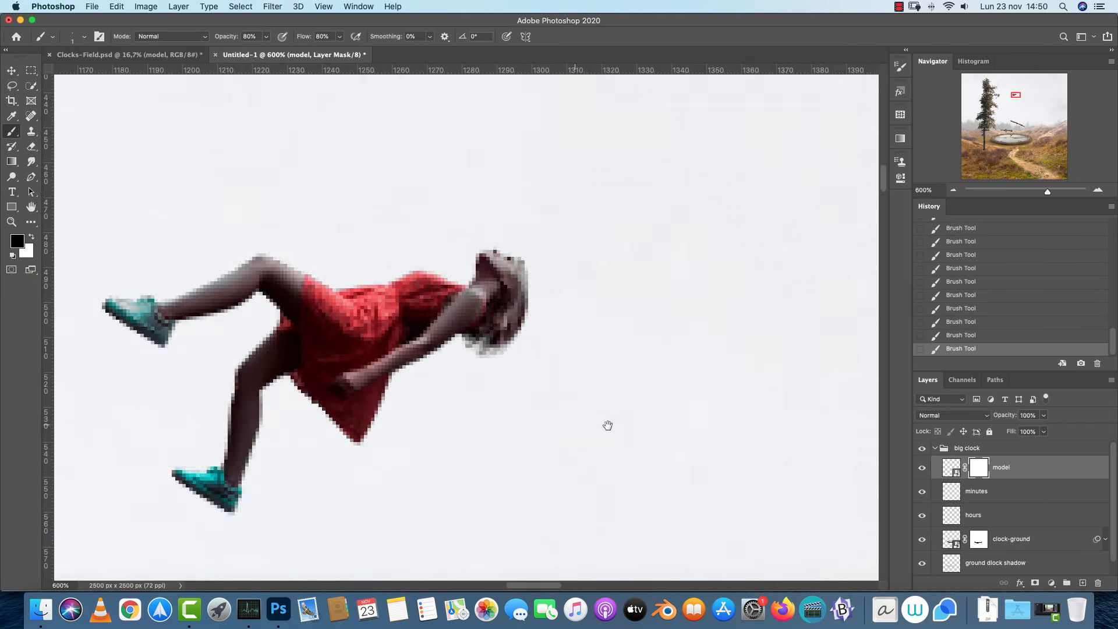
scroll(576, 390, "left", 5)
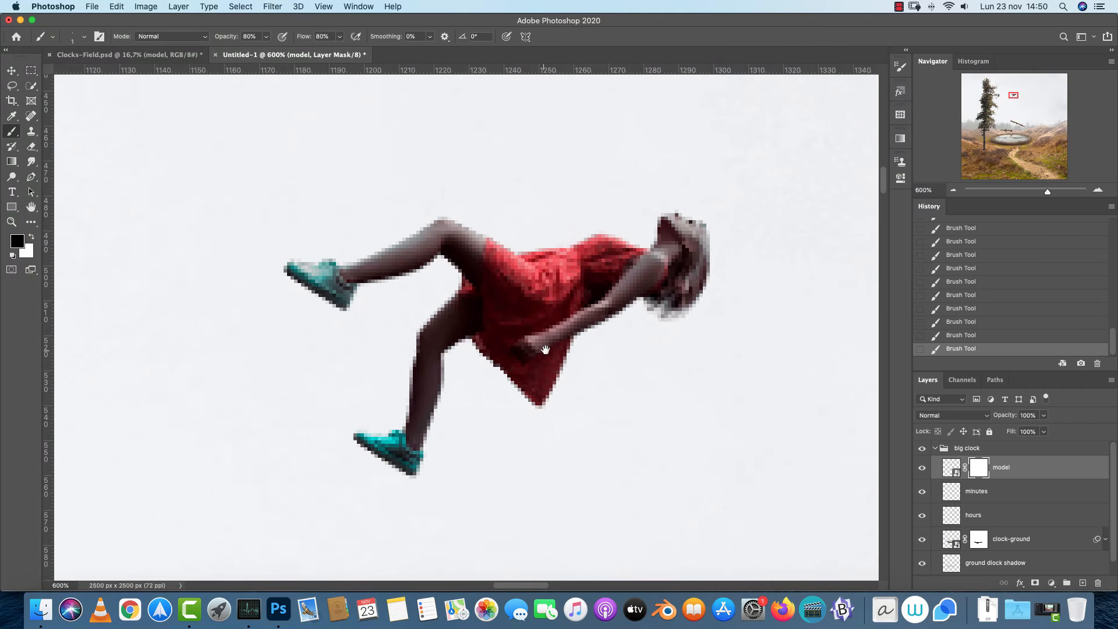
scroll(524, 373, "right", 2)
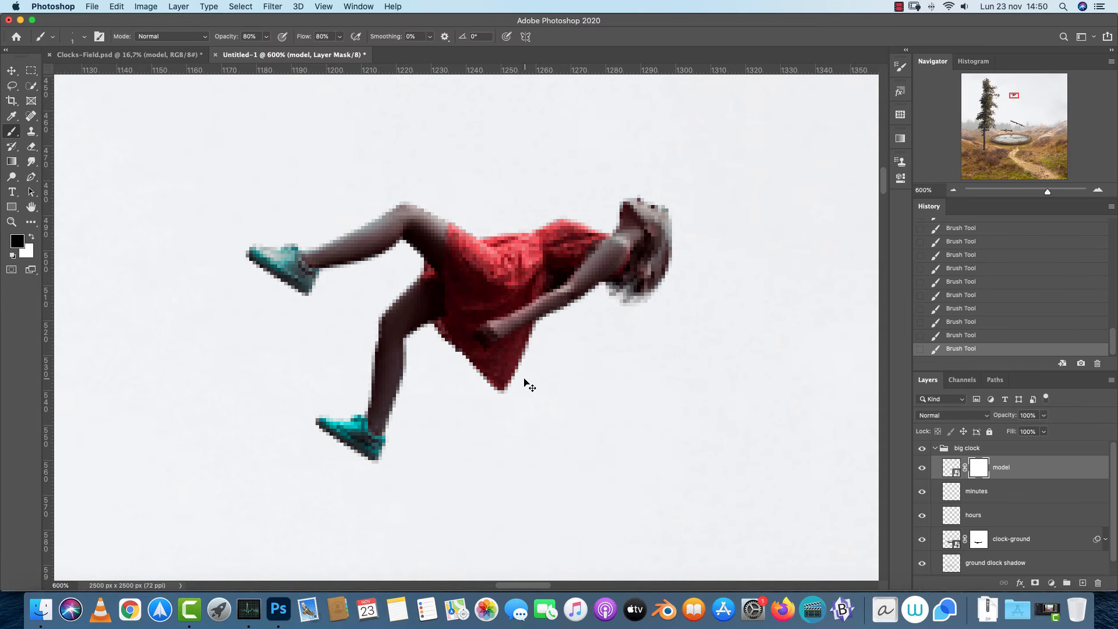
Start a Hue/Saturation filter on the model image, target the shoes' cyans, and adjust the affected range to 132°/162° and 221°\251°
left_click(955, 469)
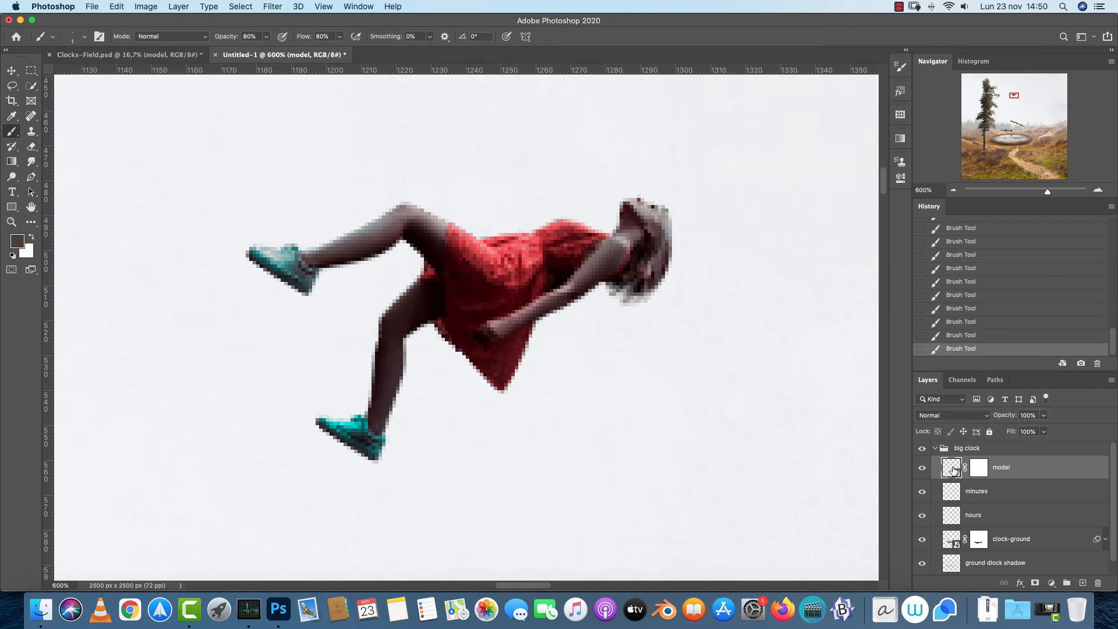
key("super+u")
left_click(611, 293)
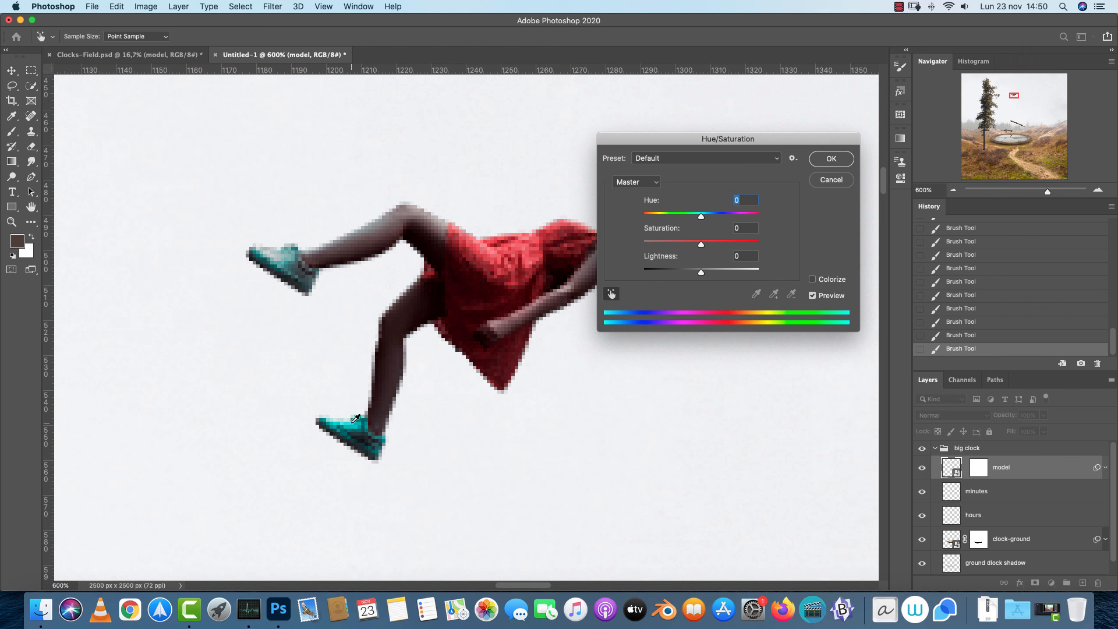
mouse_move(358, 420)
left_mouse_down()
mouse_move(337, 434)
mouse_move(347, 427)
left_mouse_up()
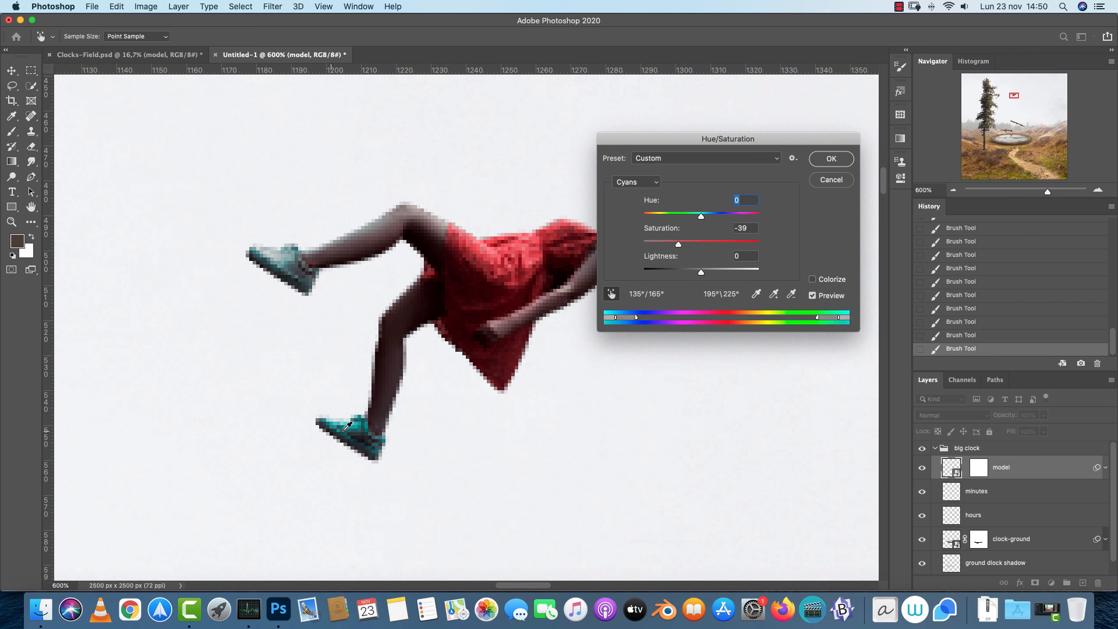
left_click_drag(626, 320, 645, 321)
left_click_drag(841, 322, 838, 322)
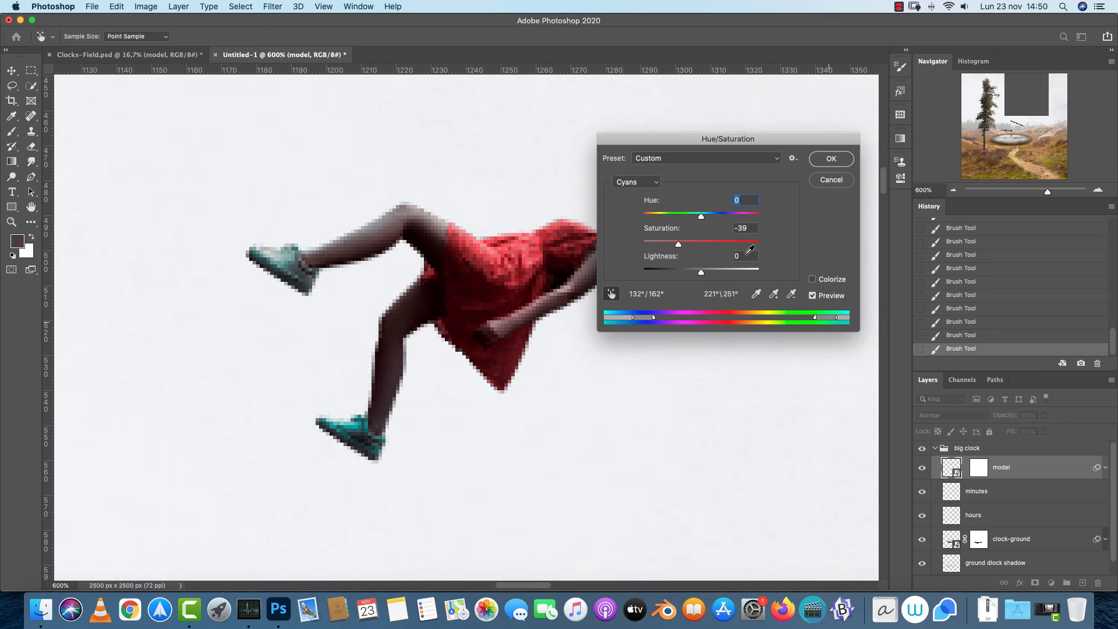
Turn the shoes grey by setting the cyans' saturation to -81 and lightness to +41
left_click_drag(679, 243, 653, 244)
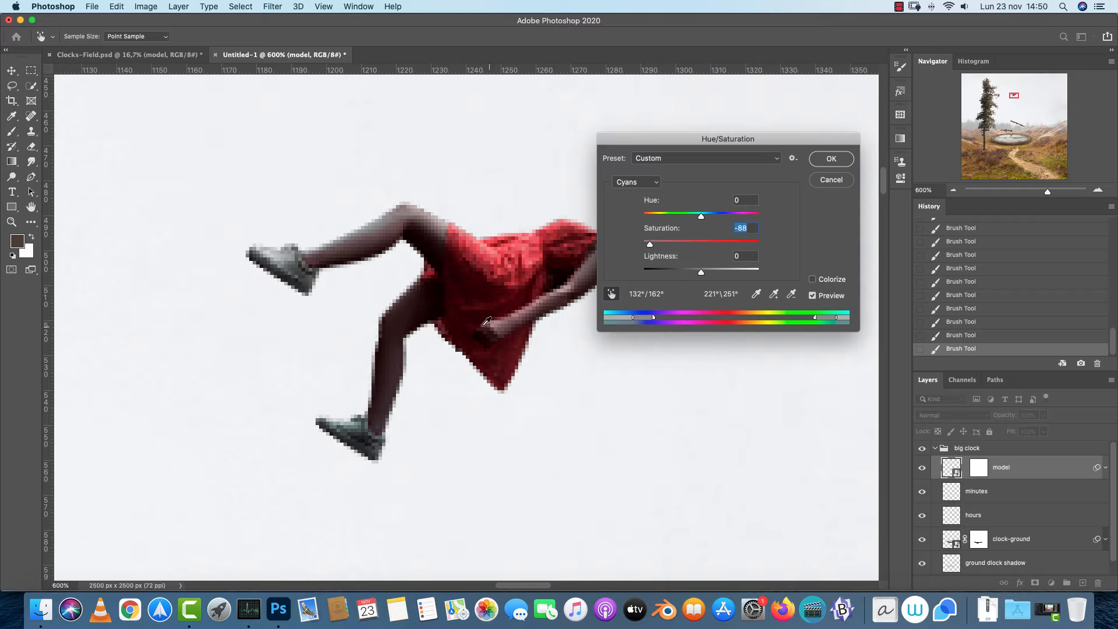
left_click_drag(700, 274, 719, 274)
left_click_drag(652, 244, 655, 244)
left_click_drag(719, 272, 723, 262)
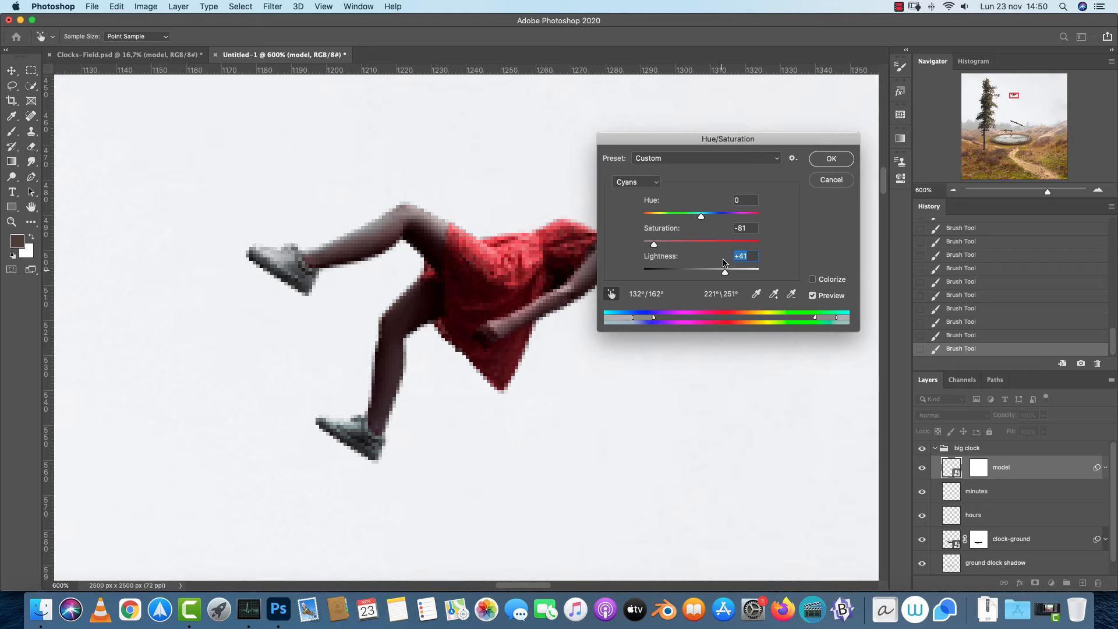
Soften the red dress by setting the reds' saturation to -6 and lightness to +18, and apply the Hue/Saturation filter
left_click(638, 182)
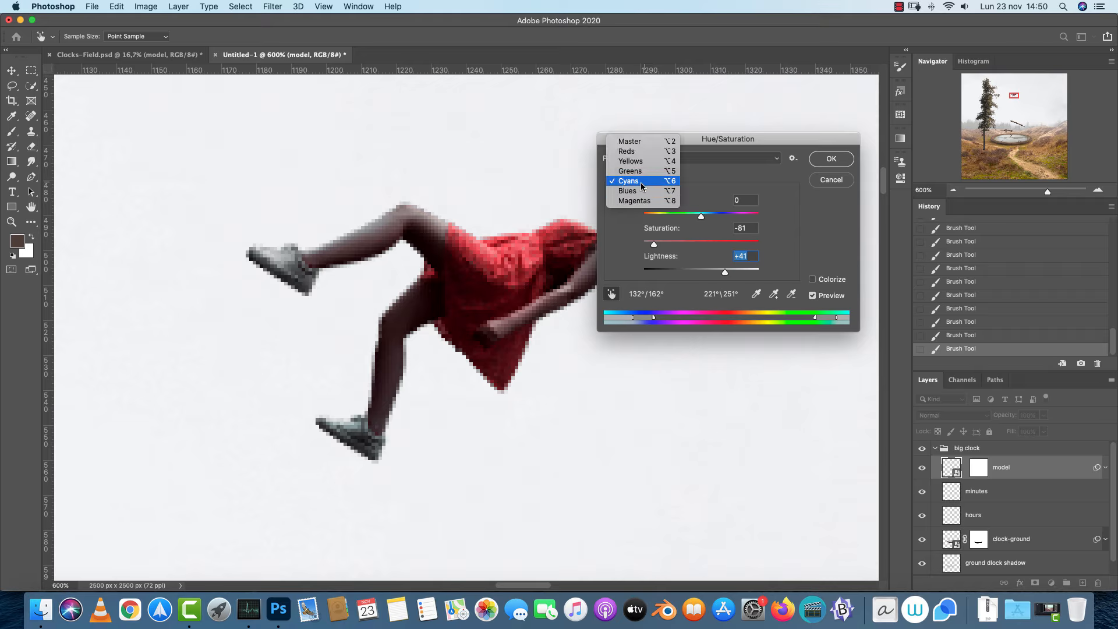
left_click(629, 152)
right_click(549, 285)
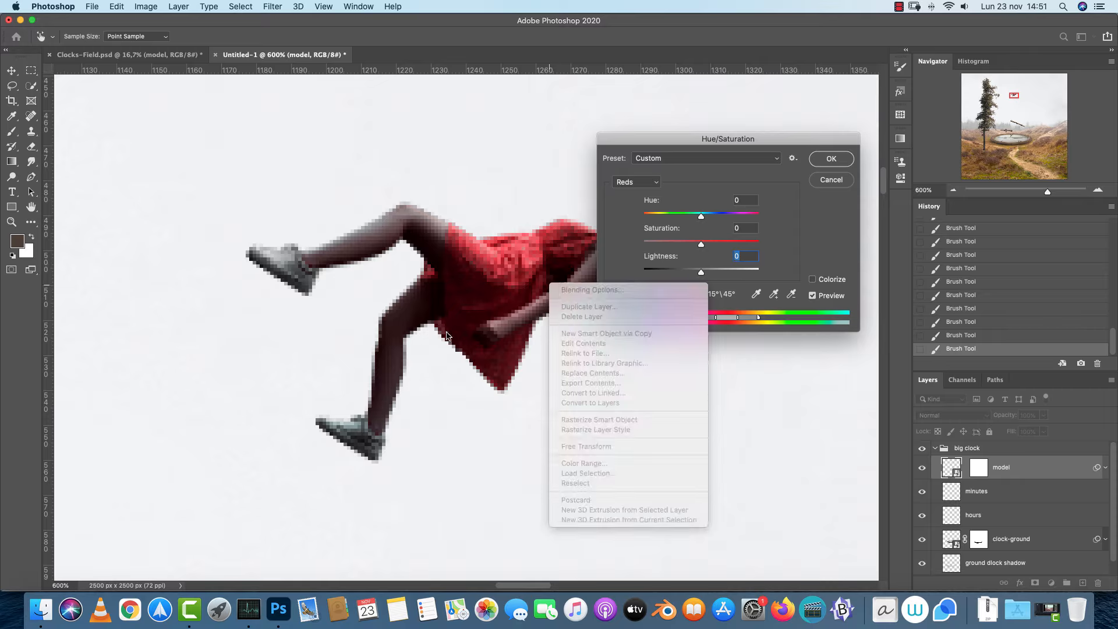
right_click(472, 267)
left_click_drag(547, 278, 380, 292)
left_click_drag(701, 244, 718, 272)
left_click(695, 242)
mouse_move(696, 242)
left_mouse_down()
mouse_move(715, 272)
mouse_move(696, 245)
left_mouse_up()
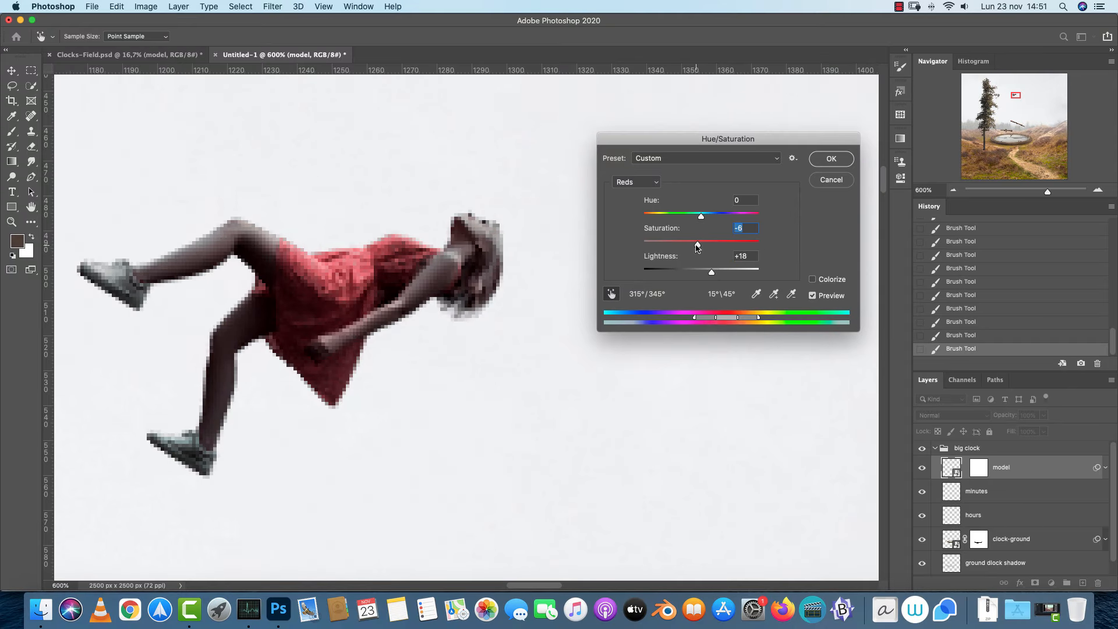
left_click(822, 161)
Apply a Curves smart filter to the model, lifting the black point and midtones and adding a point at input 142, output 164
key("super+1")
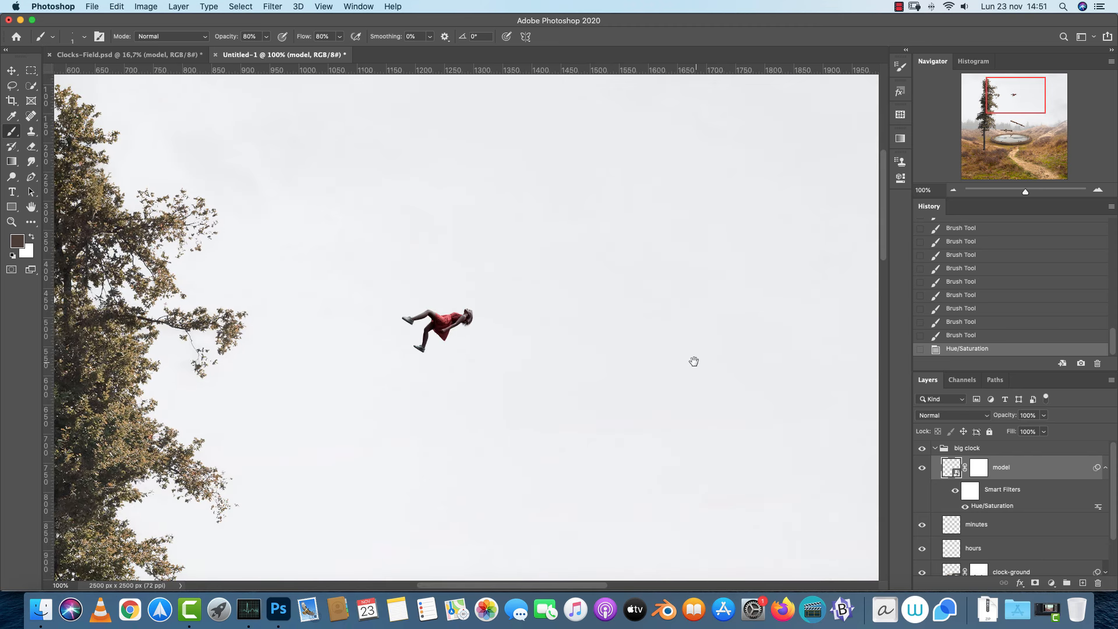
scroll(694, 361, "down", 5)
scroll(694, 362, "left", 2)
key("super+m")
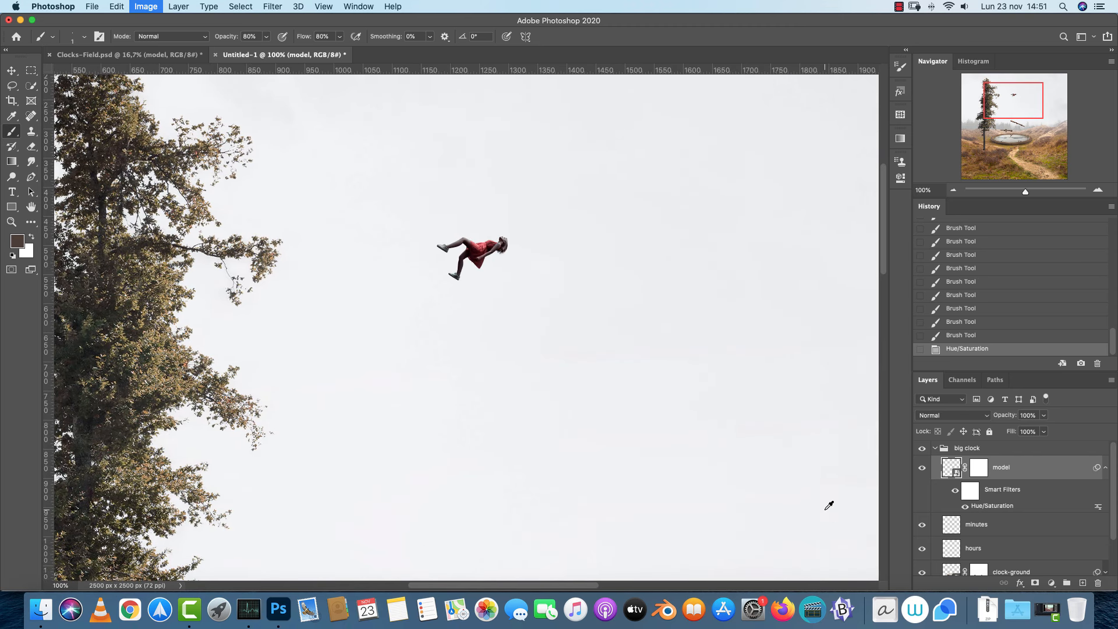
left_click_drag(793, 405, 778, 413)
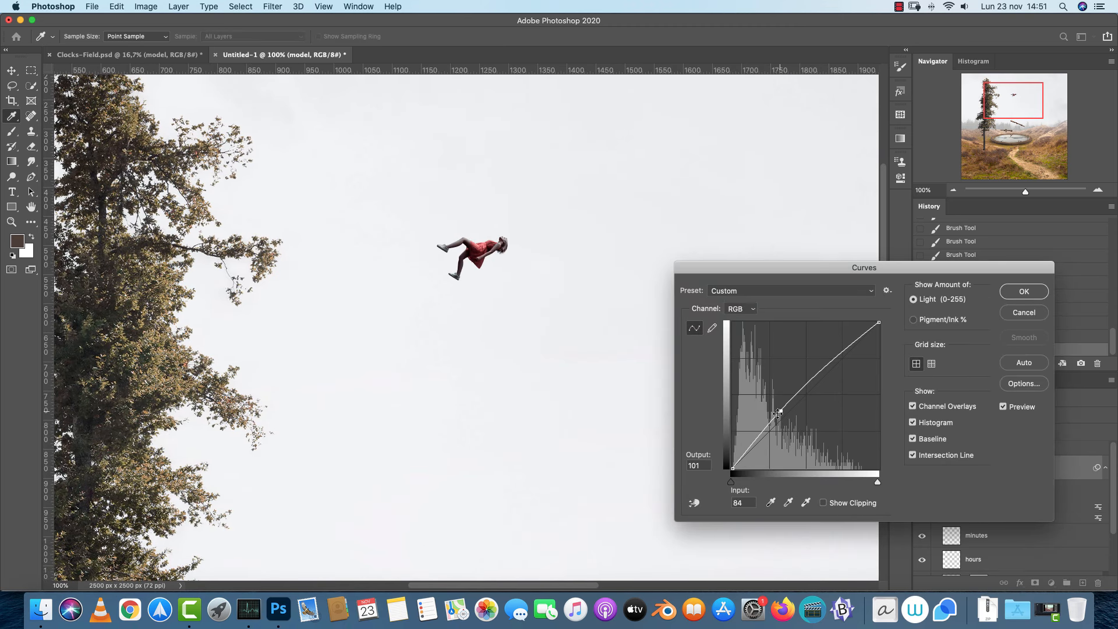
left_click_drag(732, 469, 730, 462)
left_click_drag(780, 411, 814, 373)
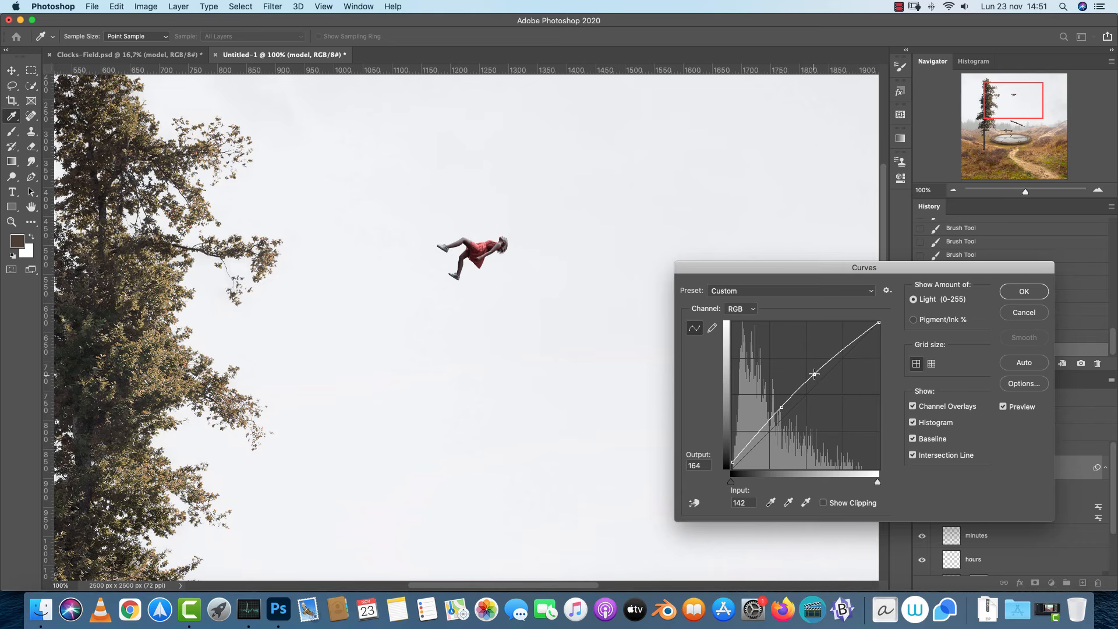
left_click(748, 444)
left_click(1024, 292)
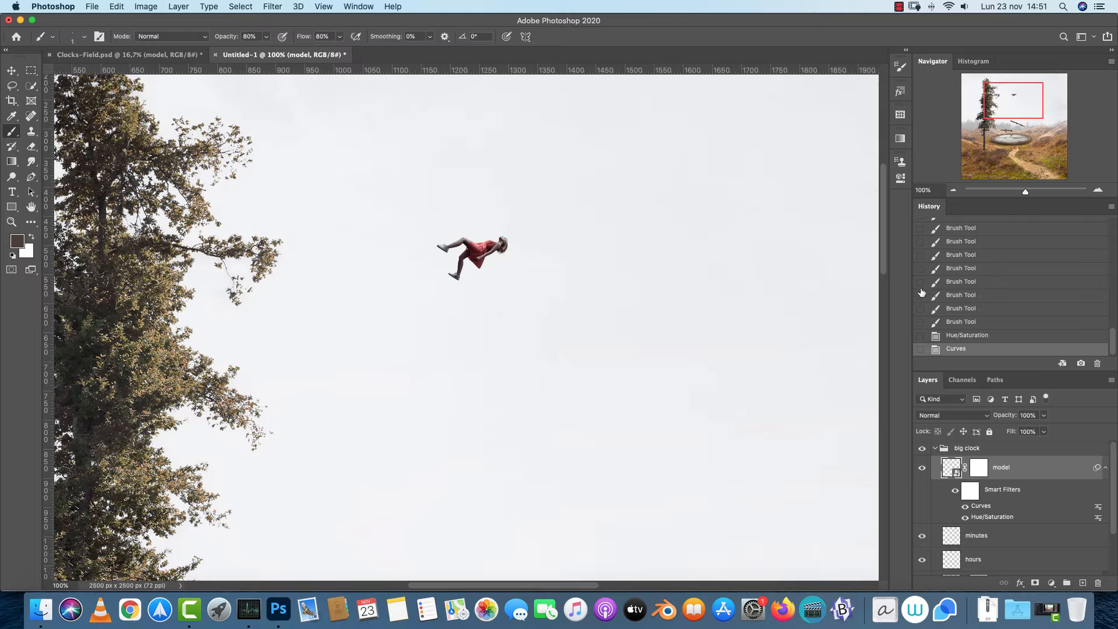
Compare the model with its smart filters off and on in the whole composite, and save the document as Clocks – psdbox.com.psd
left_click(953, 190)
left_click(953, 190)
left_click(953, 190)
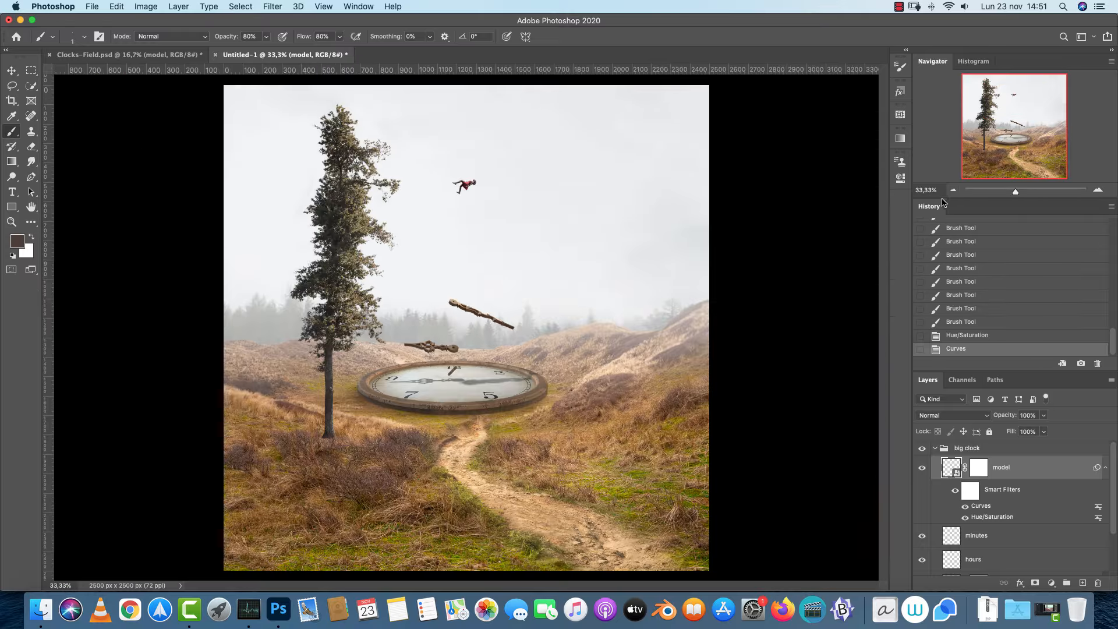
left_click(956, 493)
left_click(957, 495)
left_click(959, 495)
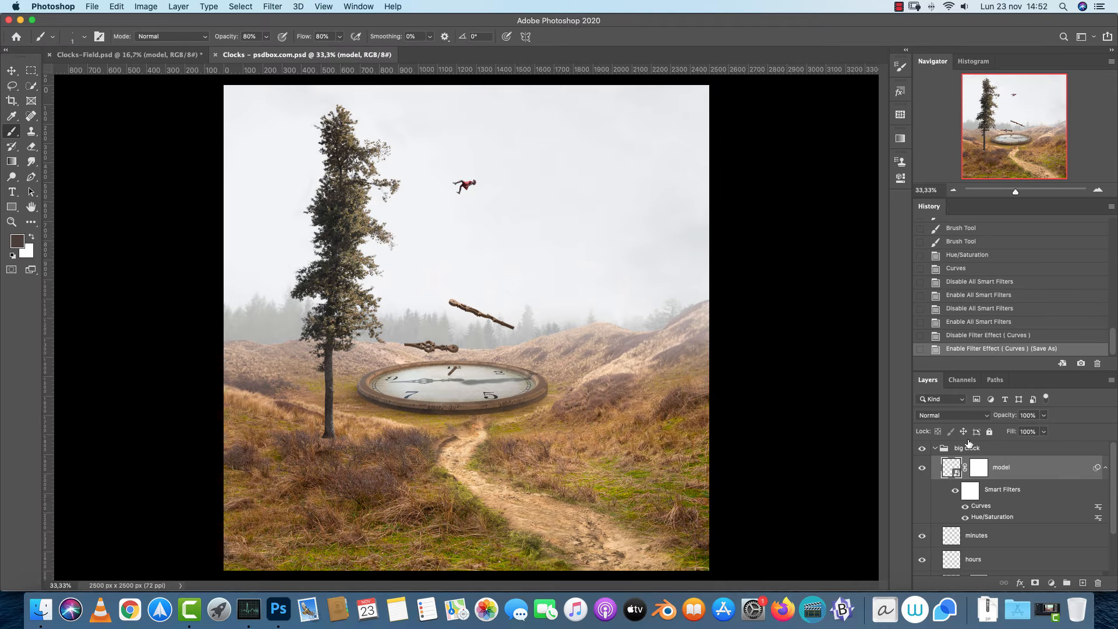
Collapse the model's smart filter list and select the model layer in the big clock group
left_click(1106, 467)
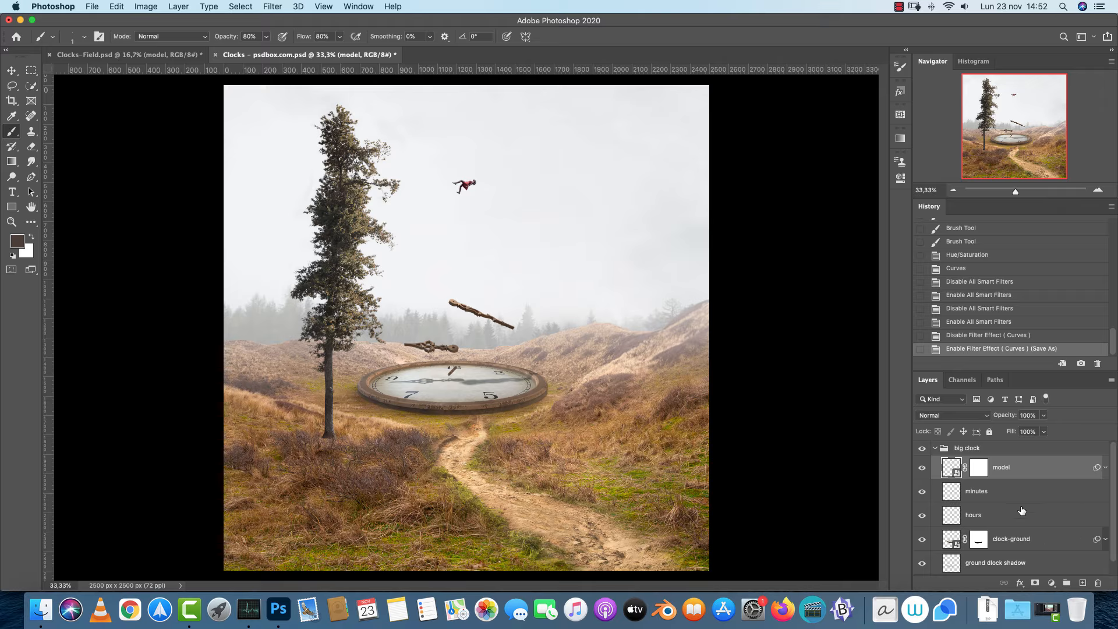
left_click(937, 451)
left_click(935, 448)
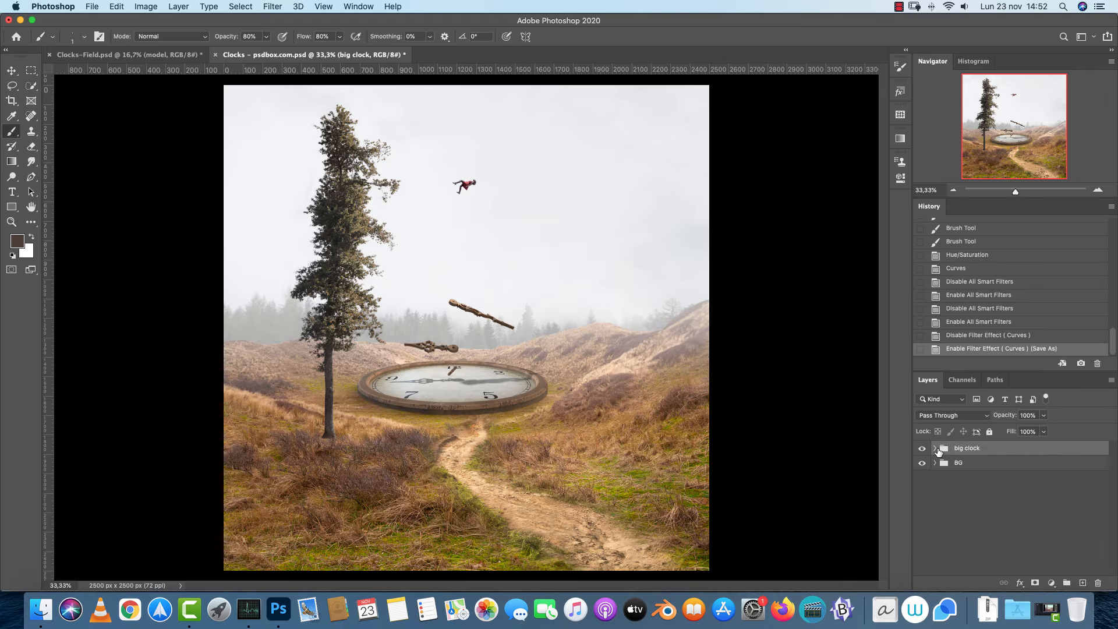
left_click(935, 449)
left_click(1024, 467)
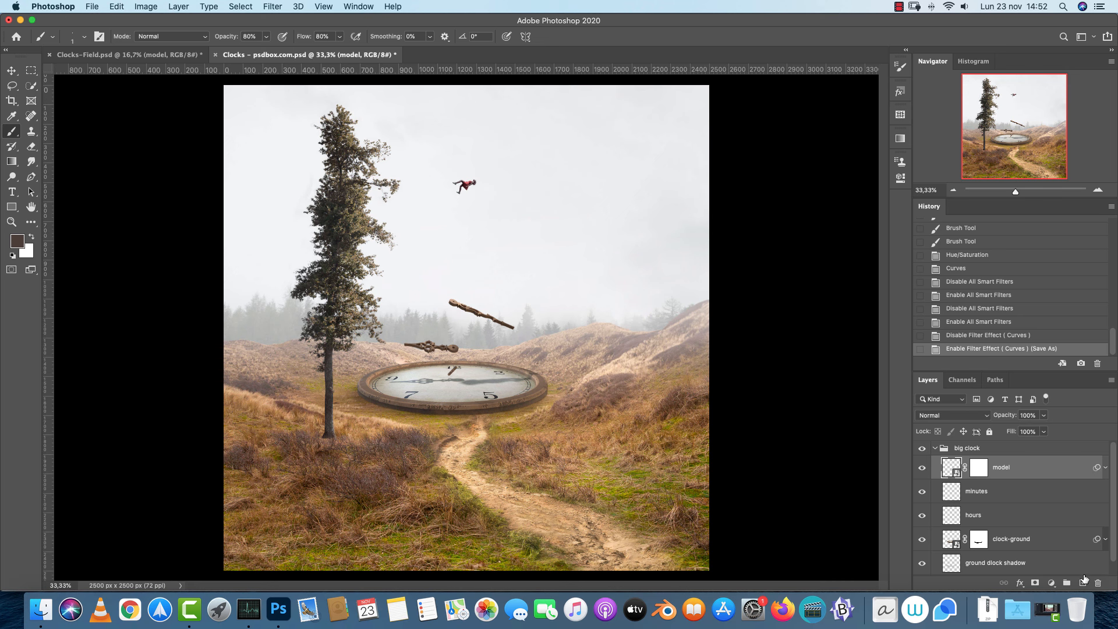
Create a new layer above the model inside a group named 3D numbers, and select that empty layer
left_click(1083, 583)
key("super+g")
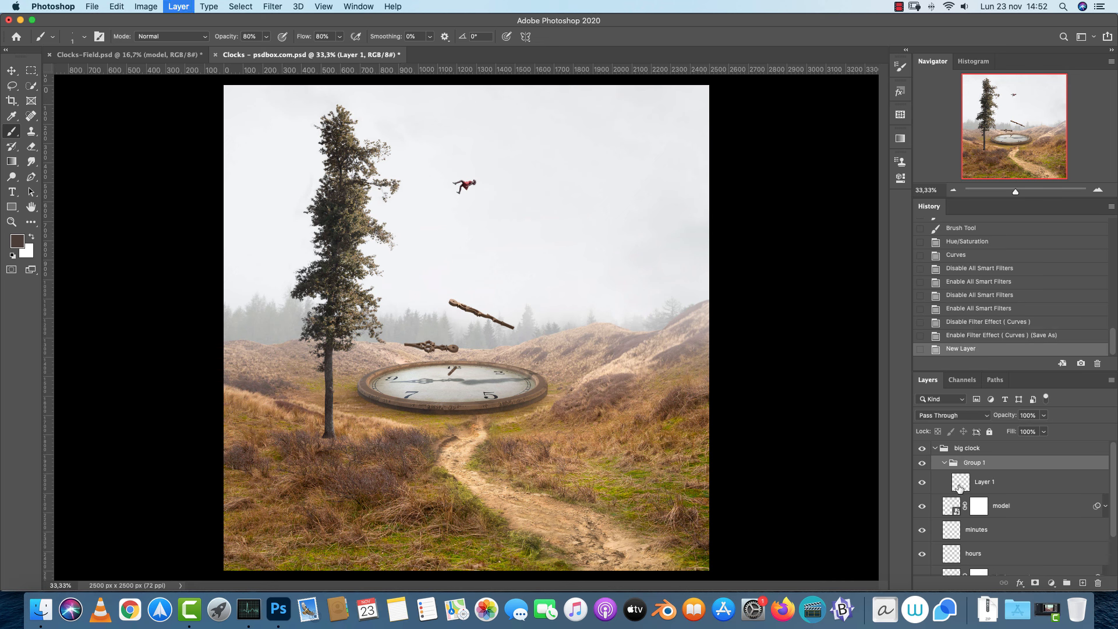
type("3")
key("Return")
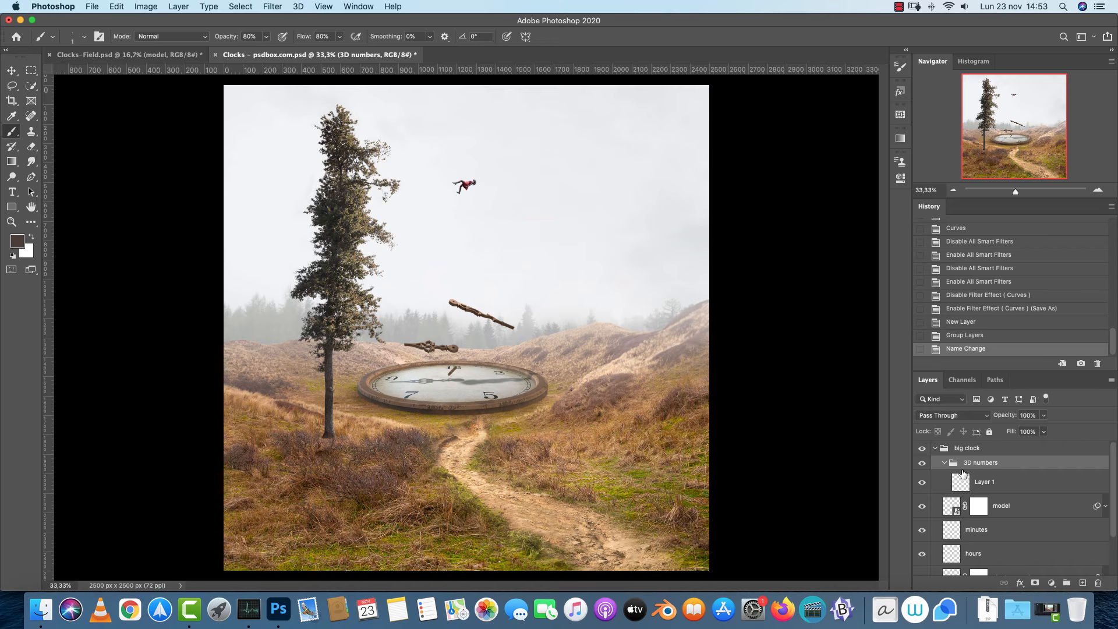
left_click(989, 481)
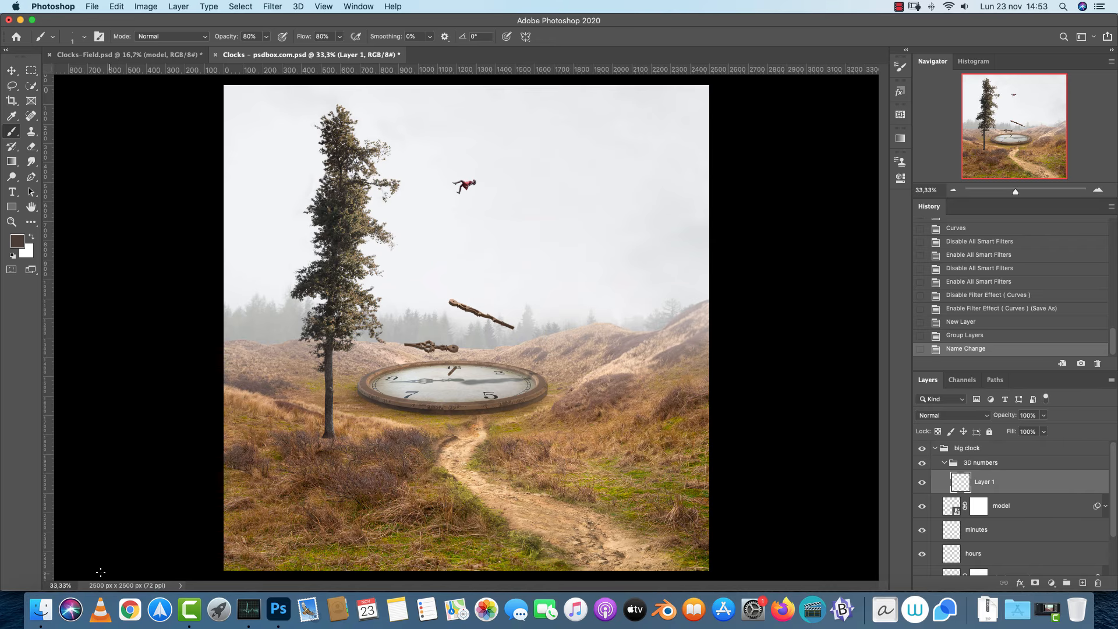
Open numbers.png from the Stock folder as a separate document
key("super+o")
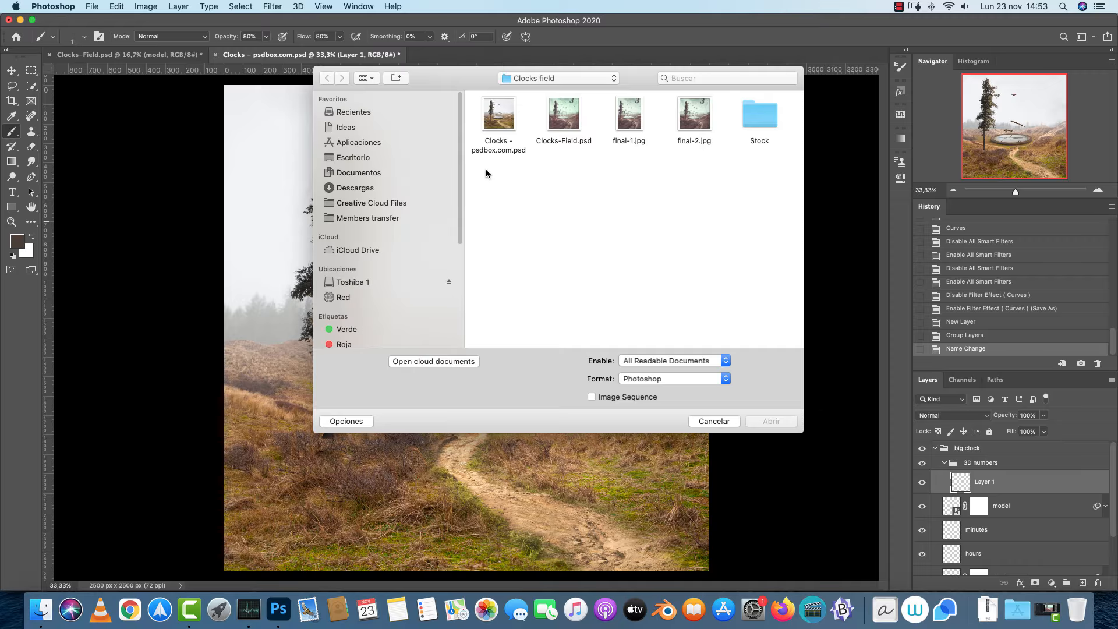
double_click(748, 117)
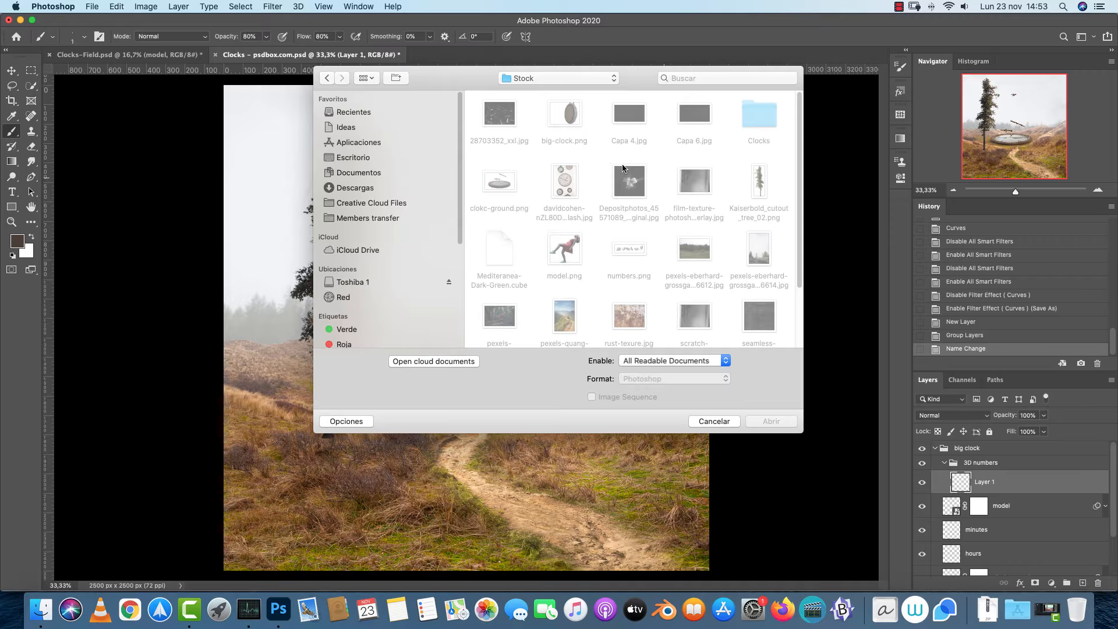
left_click(629, 249)
left_click(765, 422)
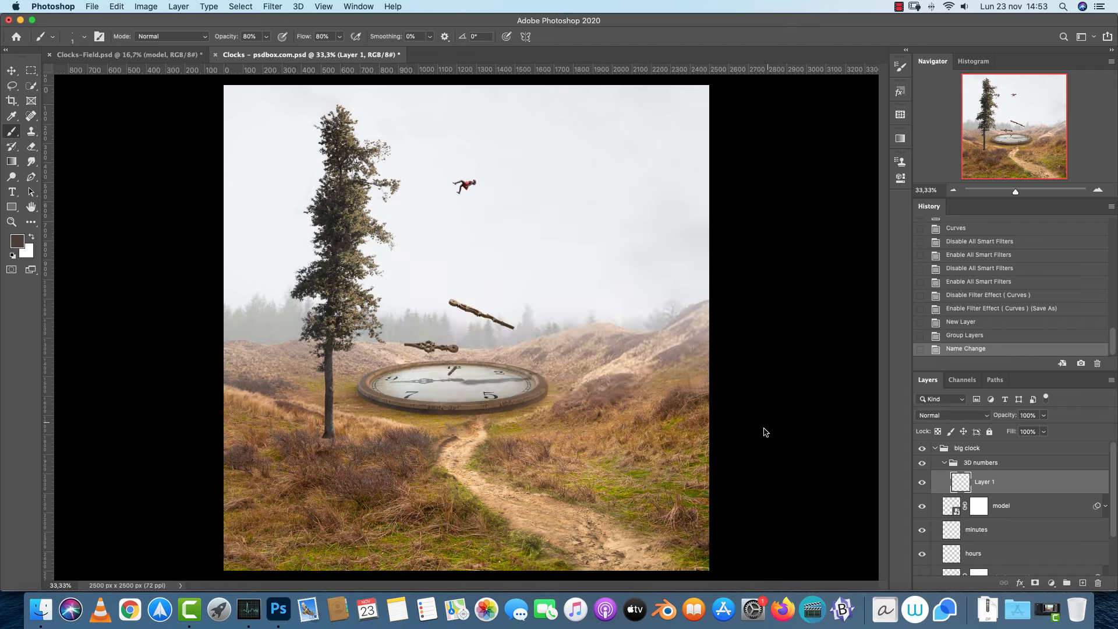
left_click(670, 364)
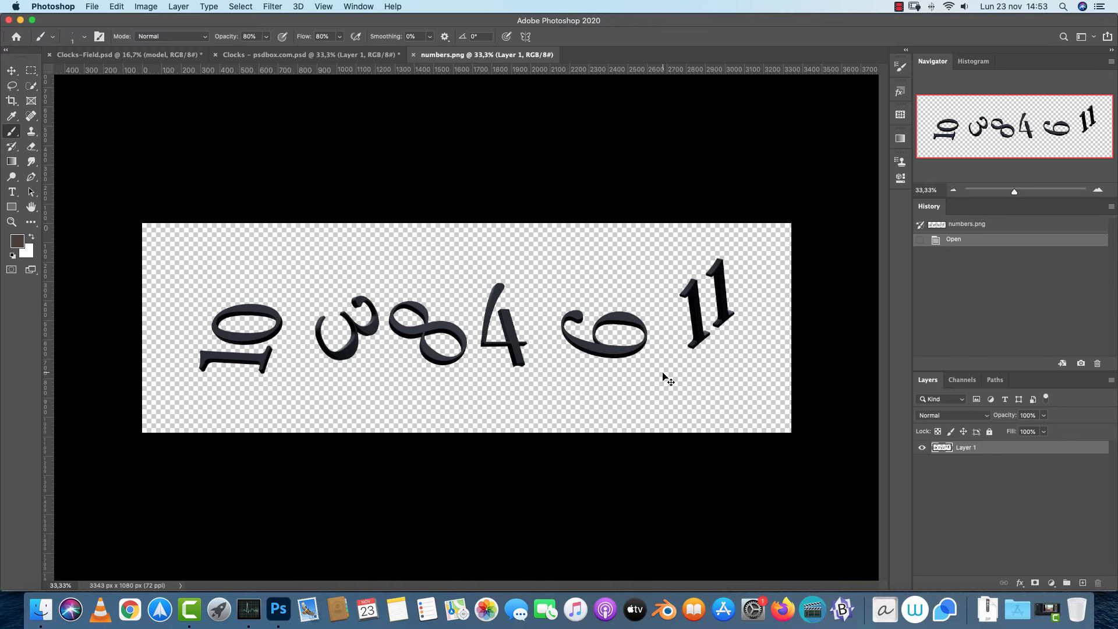
Lasso the 10 and the 3 in numbers.png and paste each into the 3D numbers group of the clocks composite
key("super+1")
left_click_drag(327, 425, 784, 312)
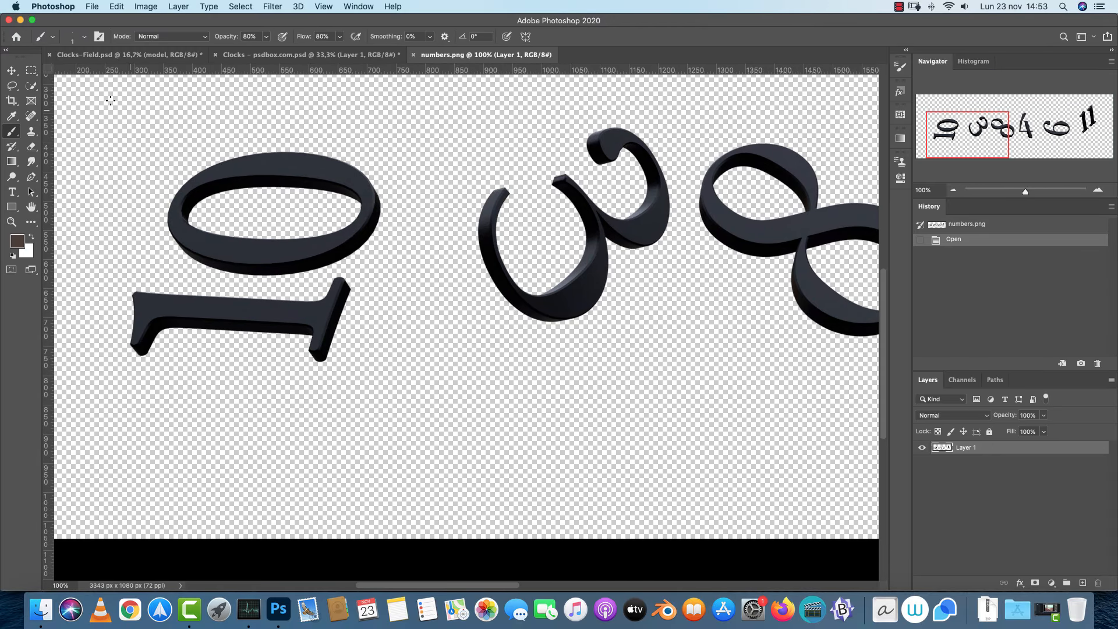
left_click(12, 86)
mouse_move(194, 119)
left_mouse_down()
mouse_move(130, 358)
mouse_move(315, 448)
mouse_move(421, 217)
mouse_move(326, 100)
left_mouse_up()
left_click(280, 54)
key("super+v")
key("ctrl+Tab")
Lasso the remaining 8, 4, 6 and 11 one at a time and paste each into the composite as its own layer
left_click_drag(524, 76, 483, 375)
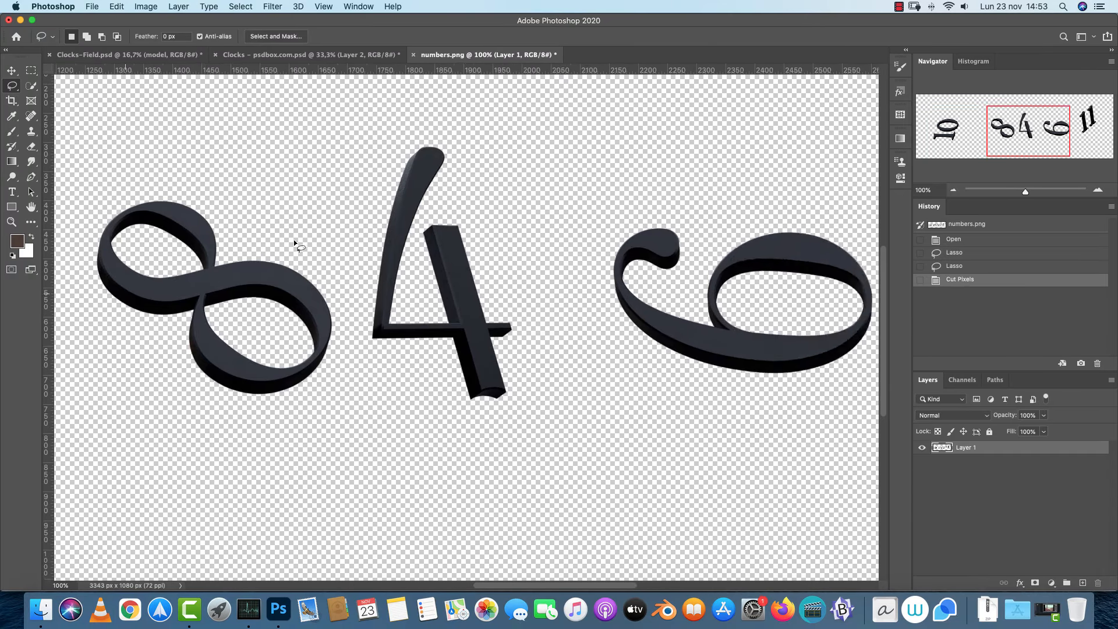
left_click_drag(293, 239, 437, 219)
left_click(512, 54)
key("super+v")
key("super+v")
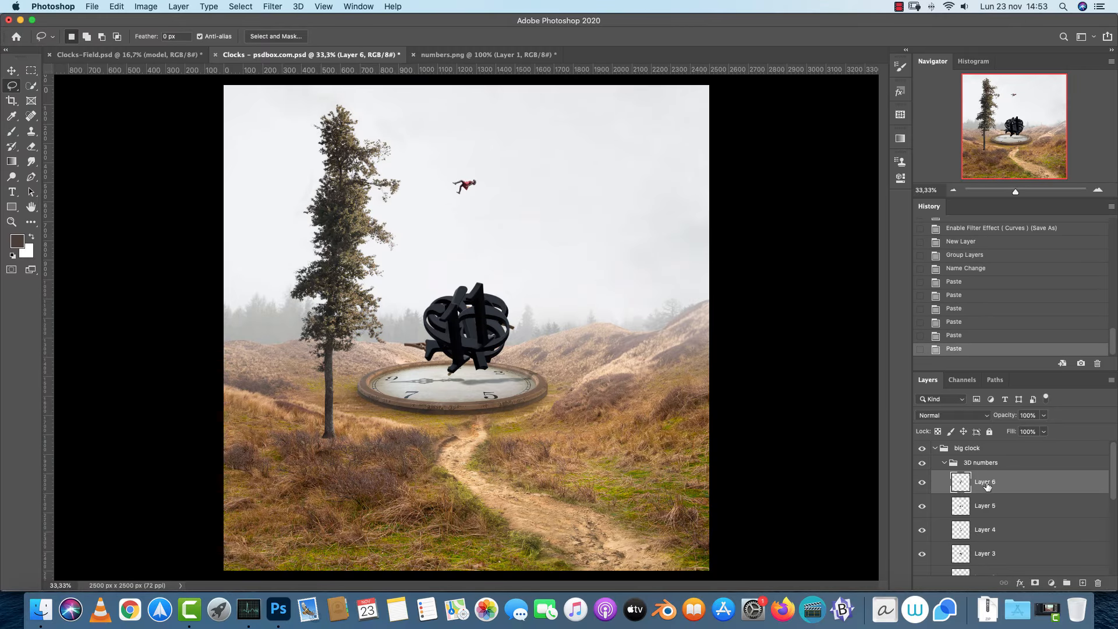
Rename the top two pasted number layers 11 and 6 after the digits they contain, and hide each one
double_click(986, 484)
type("11")
key("Return")
left_click(922, 483)
left_click(923, 506)
left_click(923, 506)
double_click(989, 507)
type("6")
key("Return")
left_click(922, 506)
Rename the next two pasted number layers 4 and 8, hiding the 4 layer
left_click(923, 530)
left_click(923, 530)
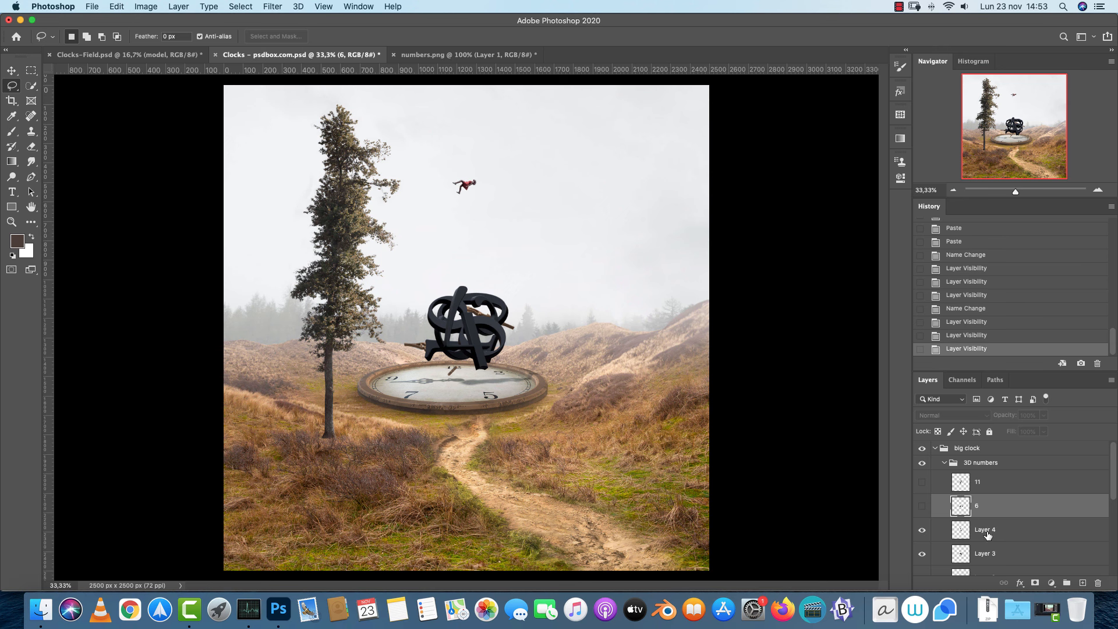
double_click(988, 532)
type("4")
key("Return")
left_click(922, 530)
double_click(986, 555)
type("8")
key("Return")
left_click(923, 496)
Rename the last two pasted number layers 3 and 10 according to their digits
double_click(985, 520)
type("3")
key("Return")
left_click(922, 543)
left_click(922, 543)
double_click(984, 543)
type("10")
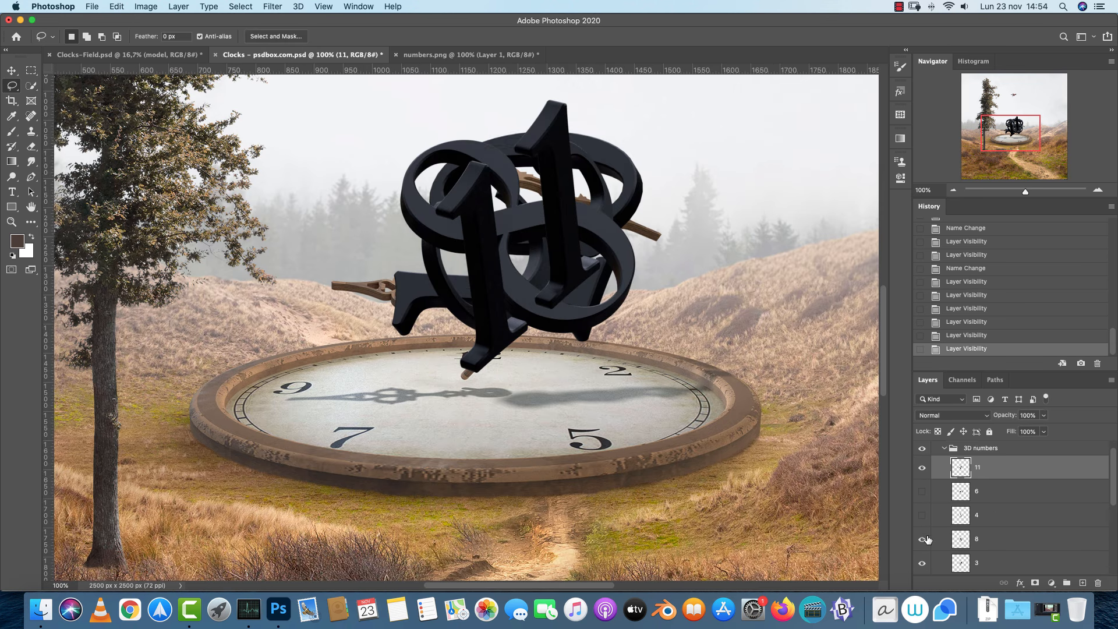
Hide the 8, 3 and 10 layers in the 3D numbers group
left_click(922, 539)
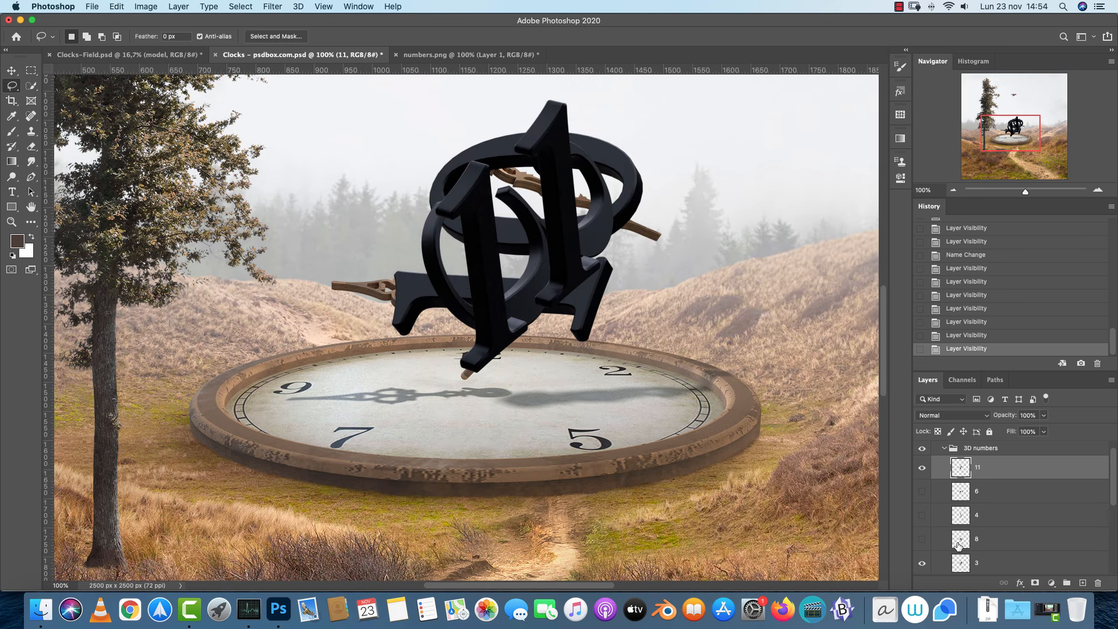
left_click_drag(1111, 479, 1112, 496)
left_click_drag(921, 532, 921, 558)
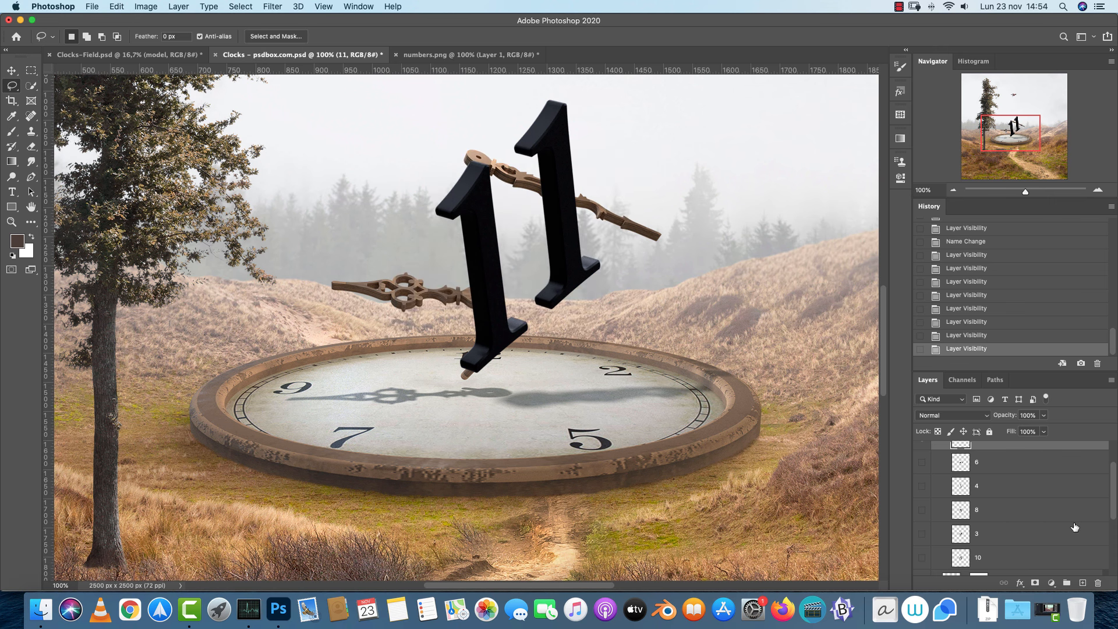
scroll(1111, 492, "up", 2)
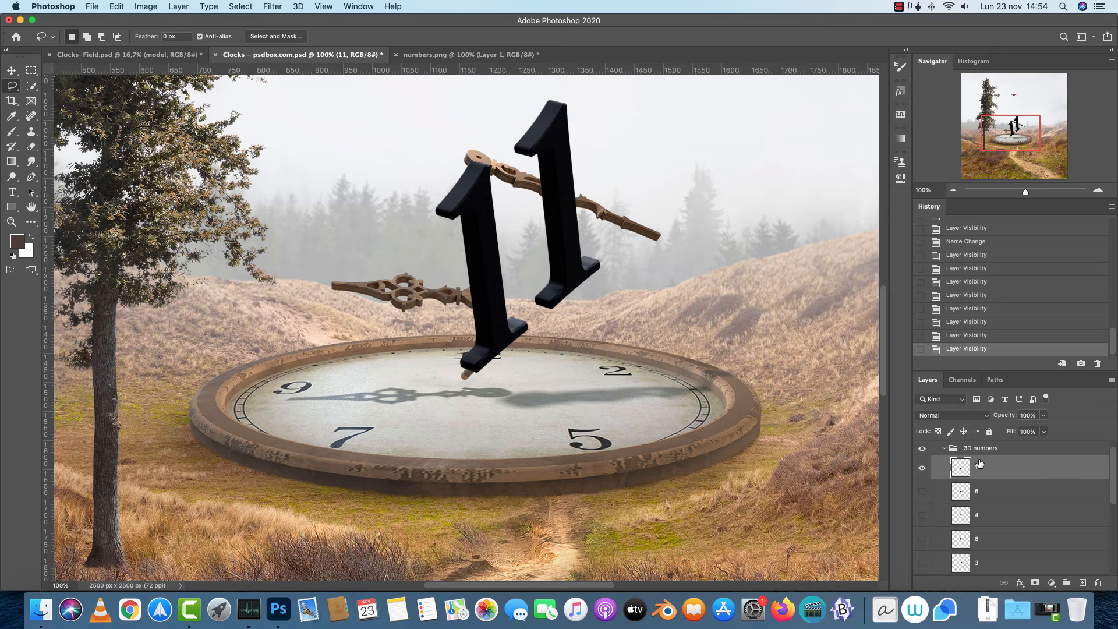
Scale down the 11 with Free Transform and place it in the mist just above the hour hand
key("cmd+t")
left_click_drag(636, 96, 450, 298)
mouse_move(459, 334)
left_mouse_down()
mouse_move(378, 221)
mouse_move(366, 162)
left_mouse_up()
key("Return")
key("l")
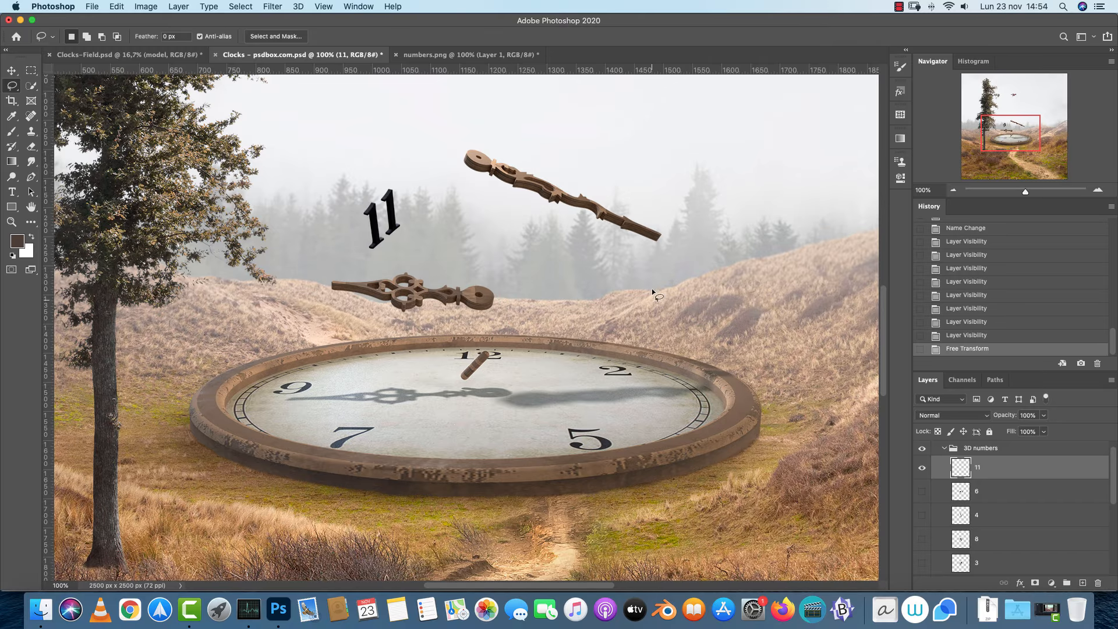
Examine the placement of the flying numbers in the finished Clocks-Field.psd, and return to the working composite
scroll(646, 316, "up", 3)
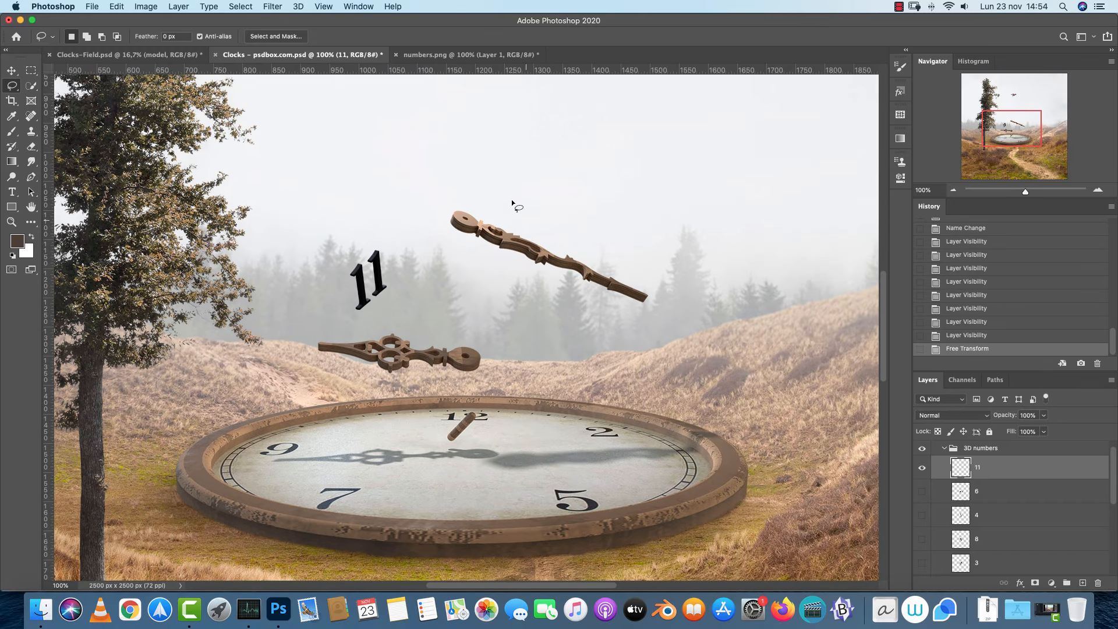
left_click(172, 54)
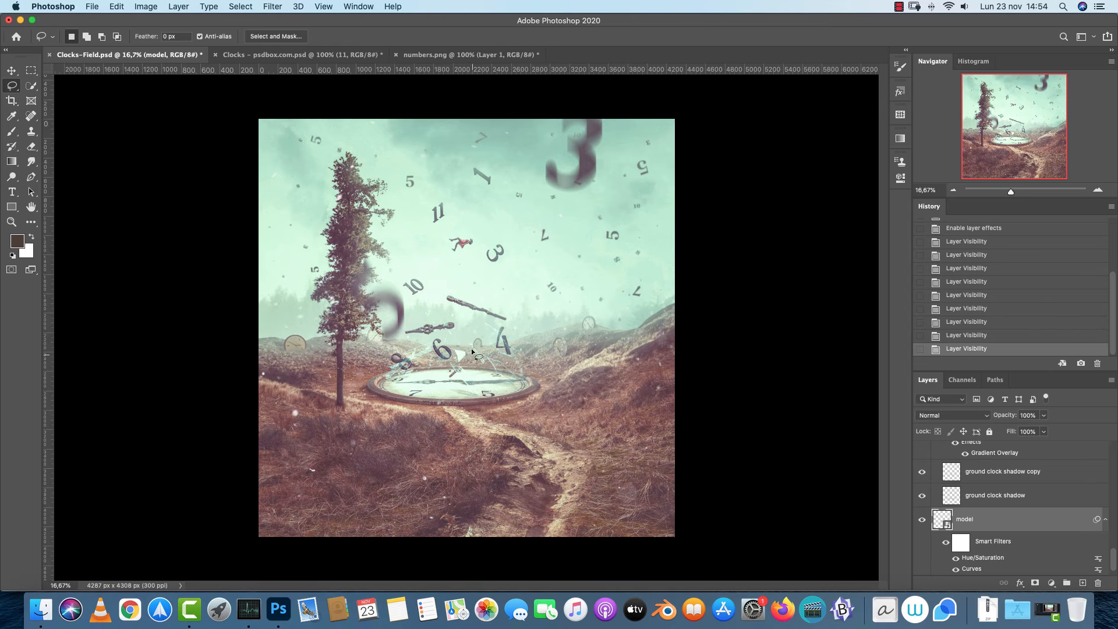
left_click(291, 55)
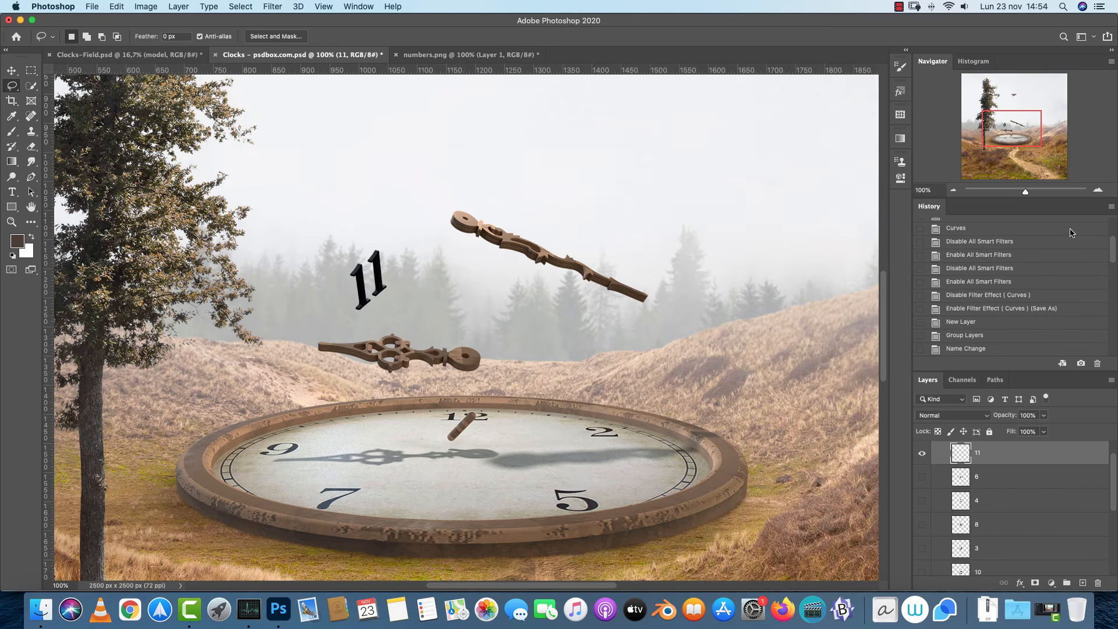
Show the 6 layer, scale the digit down and place it over the middle of the big clock's face
left_click(922, 477)
left_click(978, 477)
key("super+t")
left_click_drag(634, 225, 463, 319)
left_click_drag(452, 331, 494, 442)
key("Return")
Show the 4 layer, scale the digit down, place it at the minute hand's thin end, and close numbers.png
left_click(922, 501)
left_click(979, 501)
key("super+t")
left_click_drag(572, 172, 478, 352)
left_click_drag(460, 379, 633, 353)
left_click(463, 54)
left_click(392, 54)
left_click(526, 208)
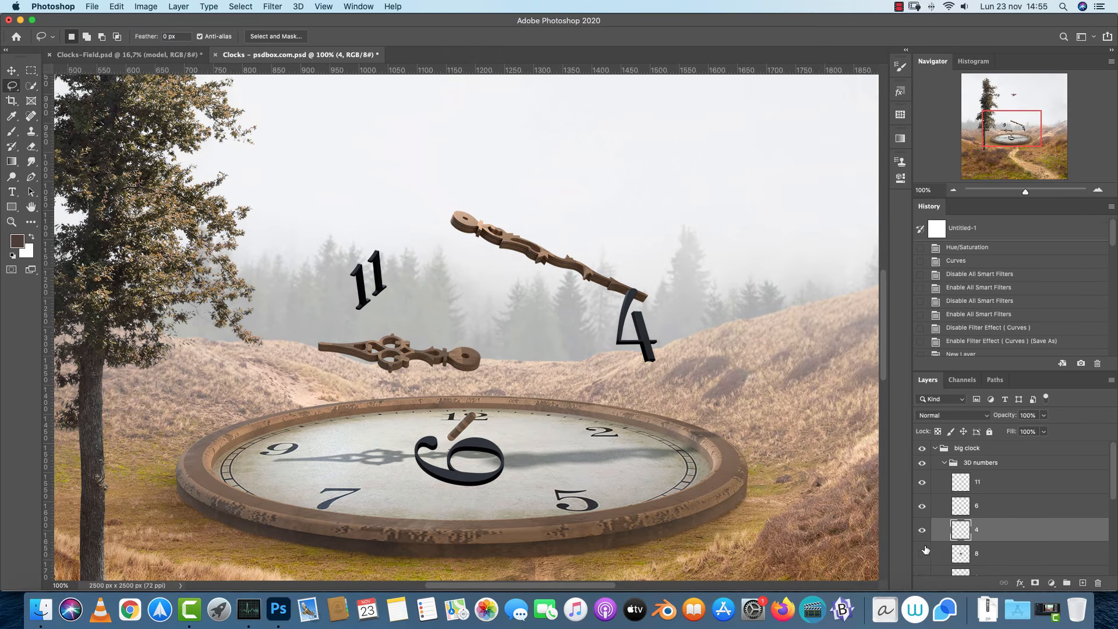
Show the 8 layer, scale the digit to 23%, rotate it about -21.4° and place it over the 9 on the clock face
left_click(922, 553)
left_click(979, 554)
key("super+t")
left_click_drag(623, 200, 485, 355)
left_click_drag(438, 371, 291, 473)
mouse_move(325, 429)
left_mouse_down()
mouse_move(312, 443)
mouse_move(313, 424)
left_mouse_up()
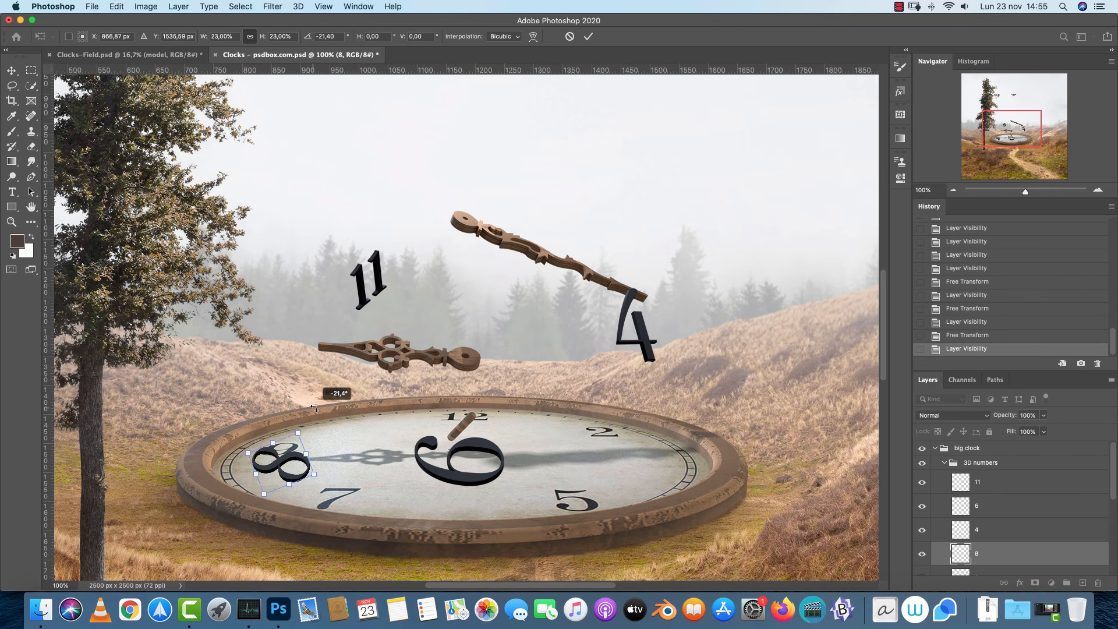
key("Return")
Show the 3 layer, scale and rotate the digit, and place it in the sky above the minute hand
scroll(967, 533, "down", 3)
left_click(922, 510)
left_click(922, 534)
left_click(997, 531)
left_click(922, 510)
key("super+t")
left_click_drag(600, 201, 477, 326)
left_click_drag(468, 335, 586, 335)
left_click_drag(588, 327, 578, 278)
key("Return")
Show the 10 layer, scale the number down and place it in the sky above the 11
left_click_drag(597, 391, 337, 178)
left_click(922, 558)
left_click(985, 550)
key("super+t")
left_click_drag(337, 178, 384, 321)
left_click_drag(422, 277, 399, 281)
key("Return")
key("super+minus")
key("super+minus")
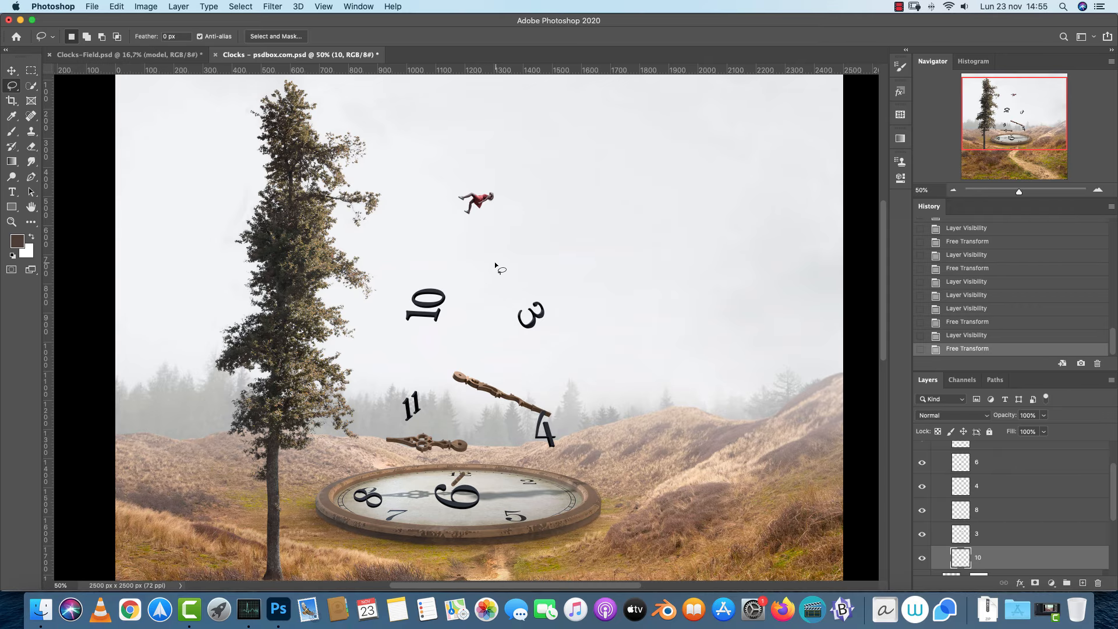
Lasso the 1 of the 10, copy it to a new layer, and move the copy up into the sky beside the model
key("super+plus")
key("super+plus")
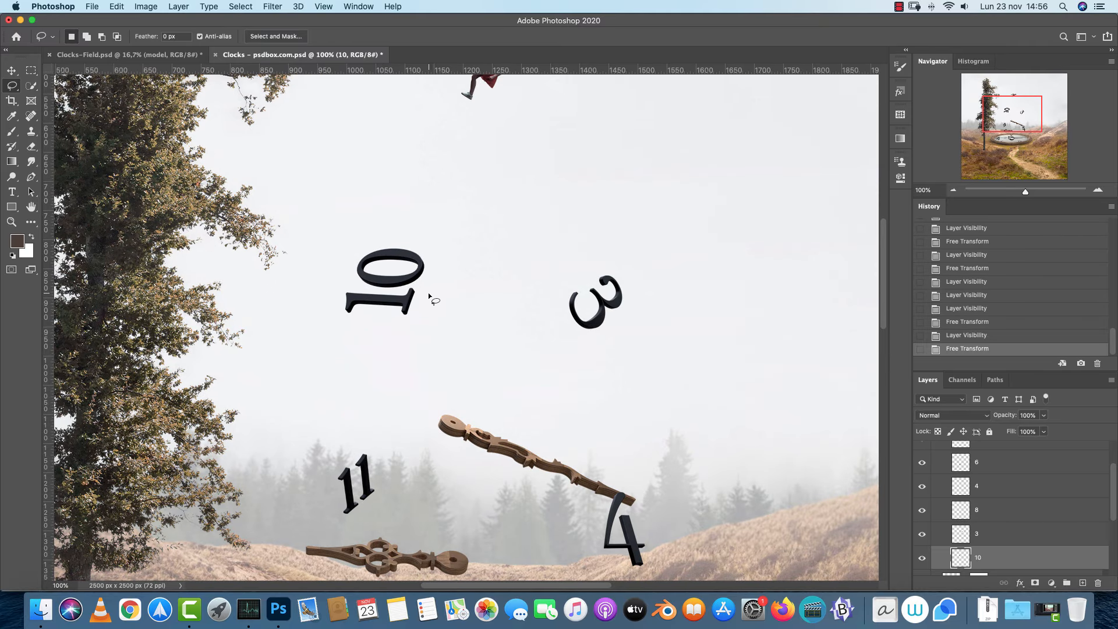
left_click_drag(409, 287, 353, 290)
left_click_drag(343, 334, 440, 312)
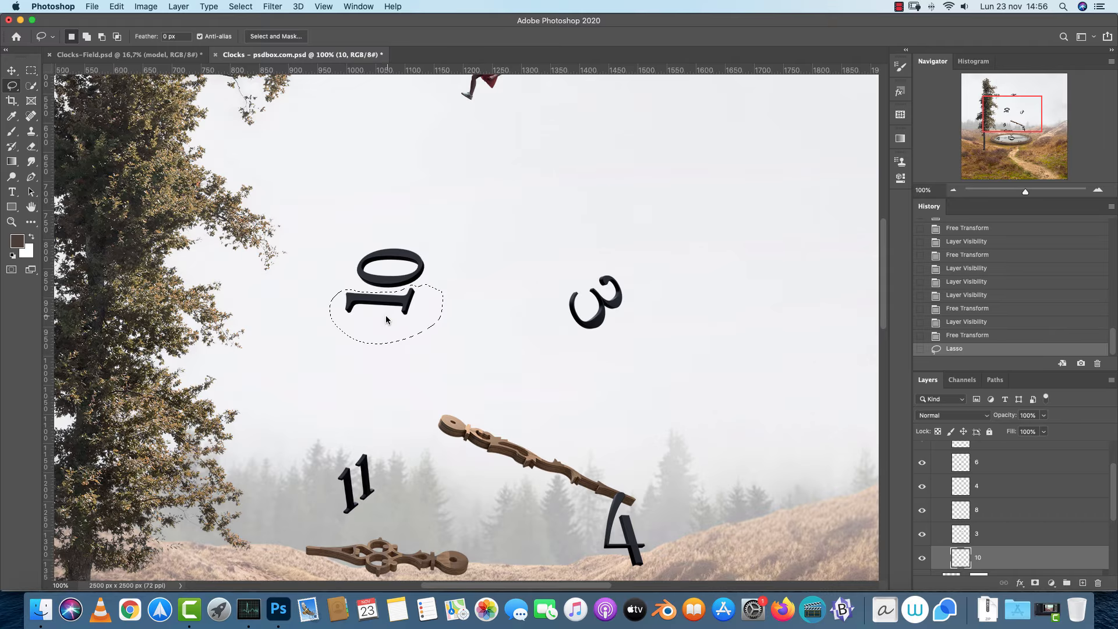
right_click(387, 315)
left_click(457, 396)
key("v")
left_click_drag(443, 292, 764, 101)
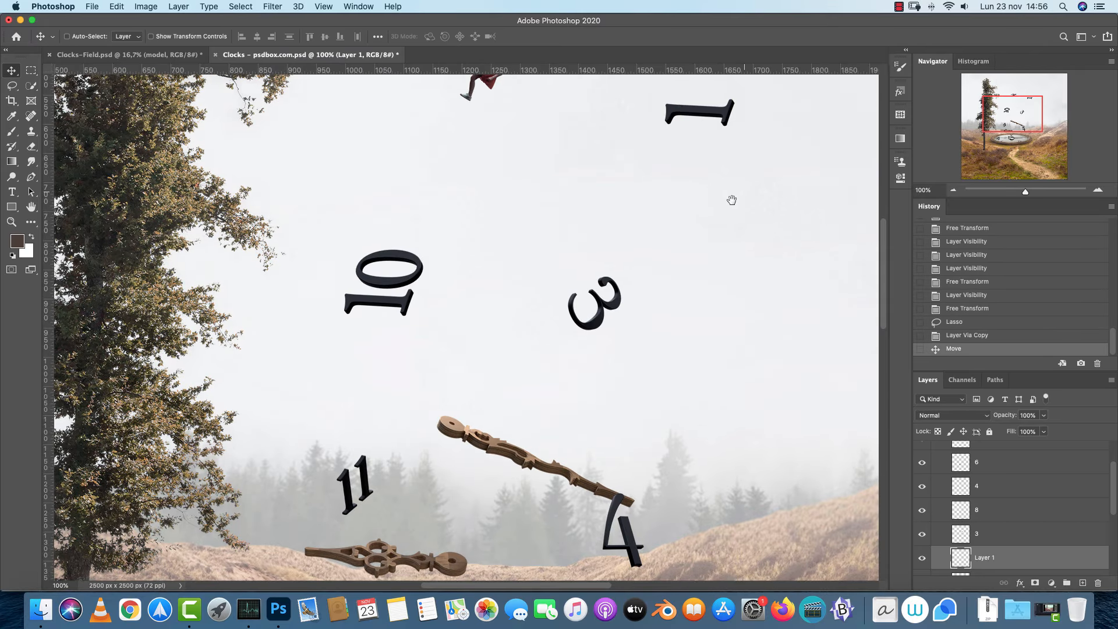
Rotate the copied 1 so it slants down to the right, and place it above and to the right of the model
left_click_drag(733, 200, 598, 360)
key("super+t")
left_click_drag(635, 221, 589, 324)
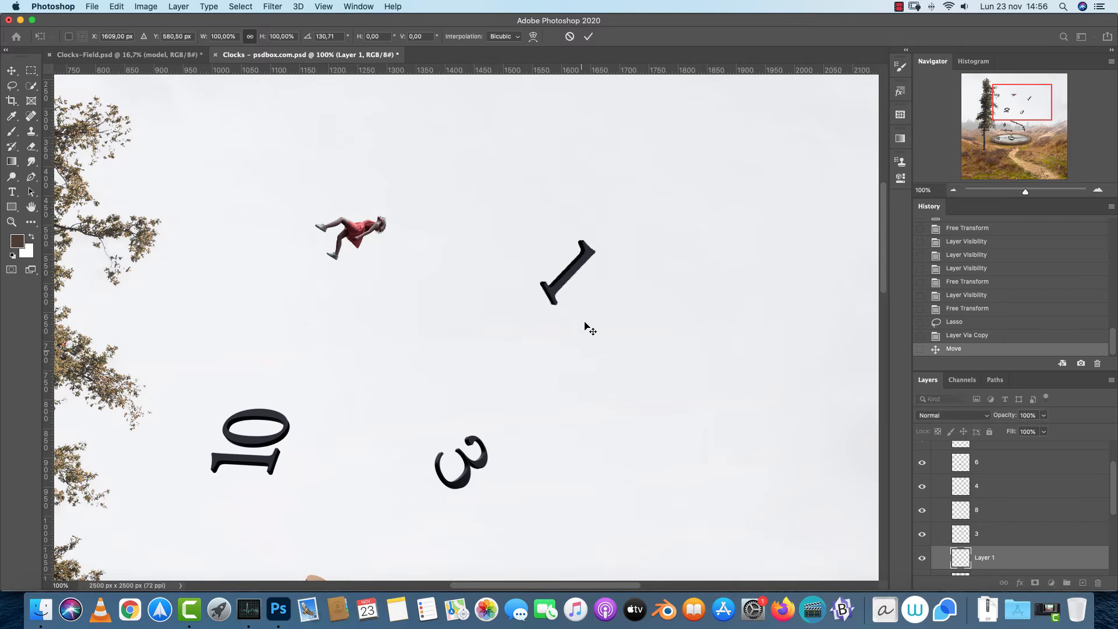
key("Return")
left_click_drag(569, 251, 500, 124)
scroll(564, 342, "up", 5)
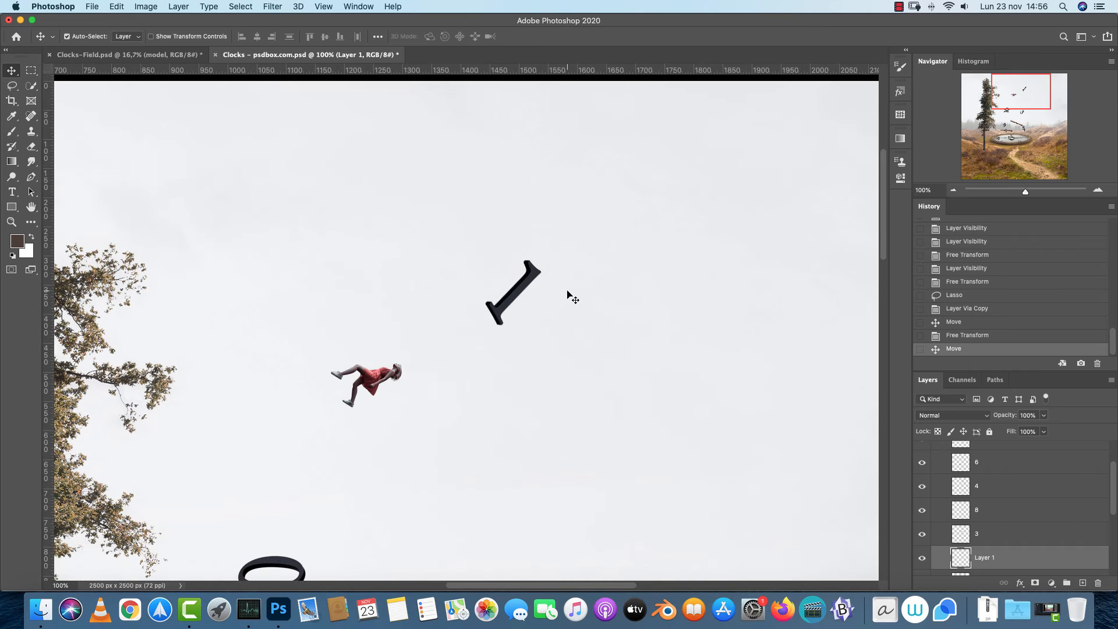
key("super+t")
left_click_drag(560, 219, 443, 229)
key("Return")
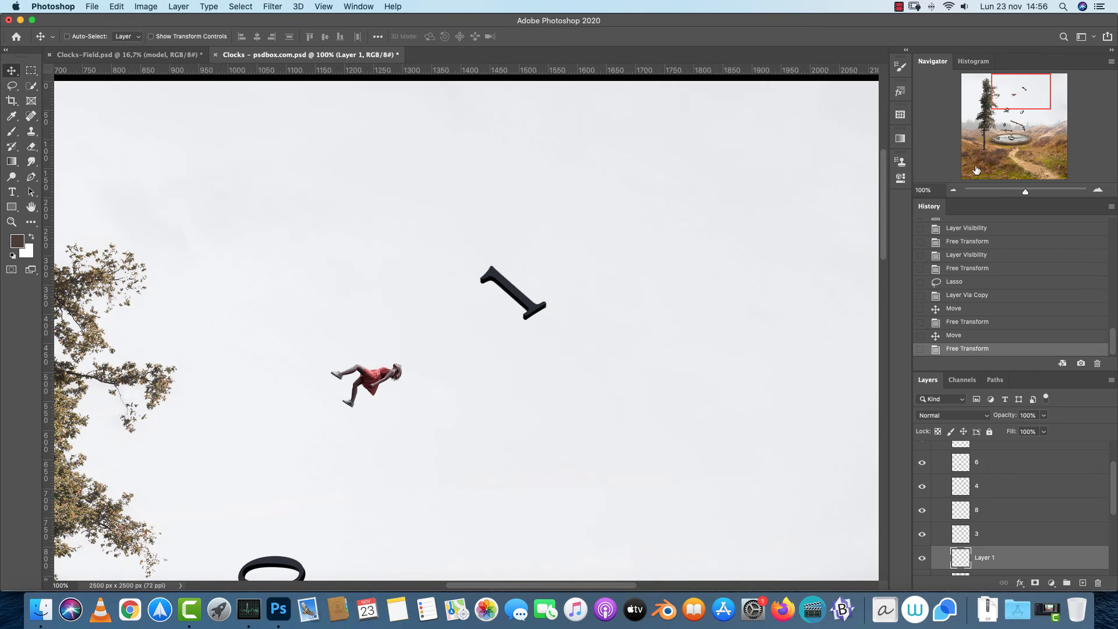
Move the 1 to just below and right of the model, and lower the 3 towards the minute hand
left_click(954, 189)
left_click(953, 190)
left_click_drag(467, 324, 437, 406)
scroll(458, 347, "down", 5)
left_click_drag(457, 348, 457, 370)
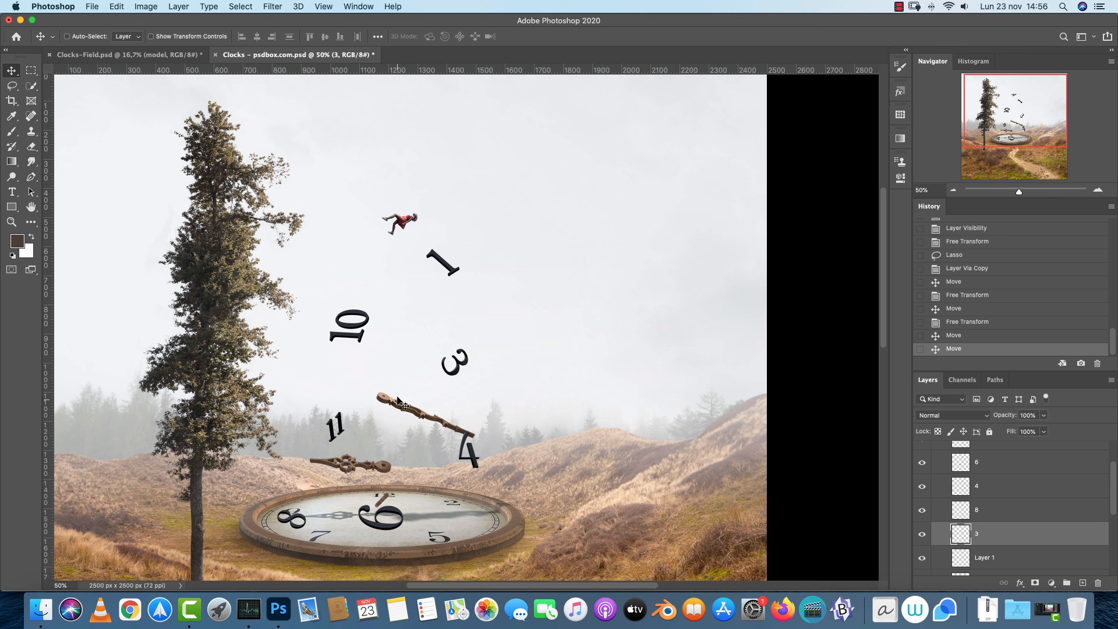
left_click_drag(457, 269, 449, 284)
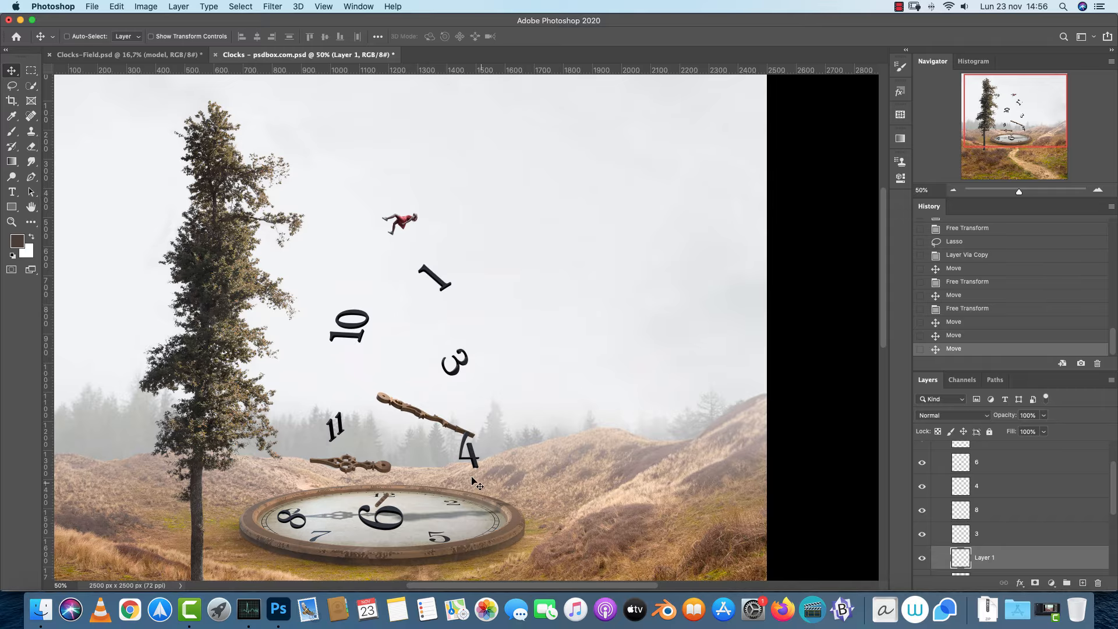
Raise the minute hand, the hour hand and the 11 slightly above the big clock
right_click(431, 460)
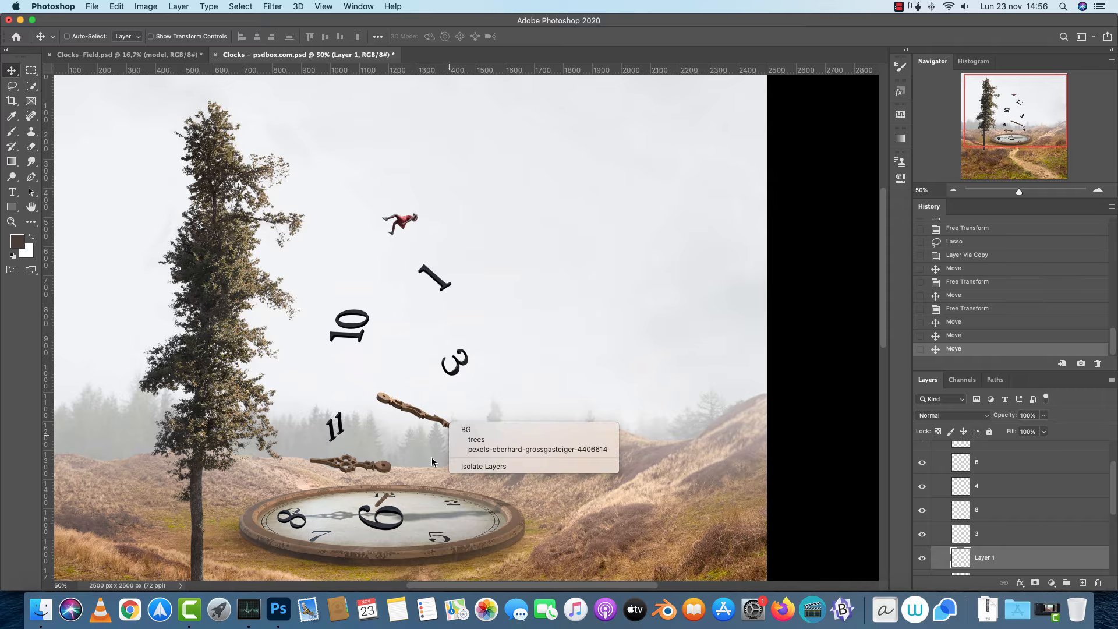
left_click(466, 429)
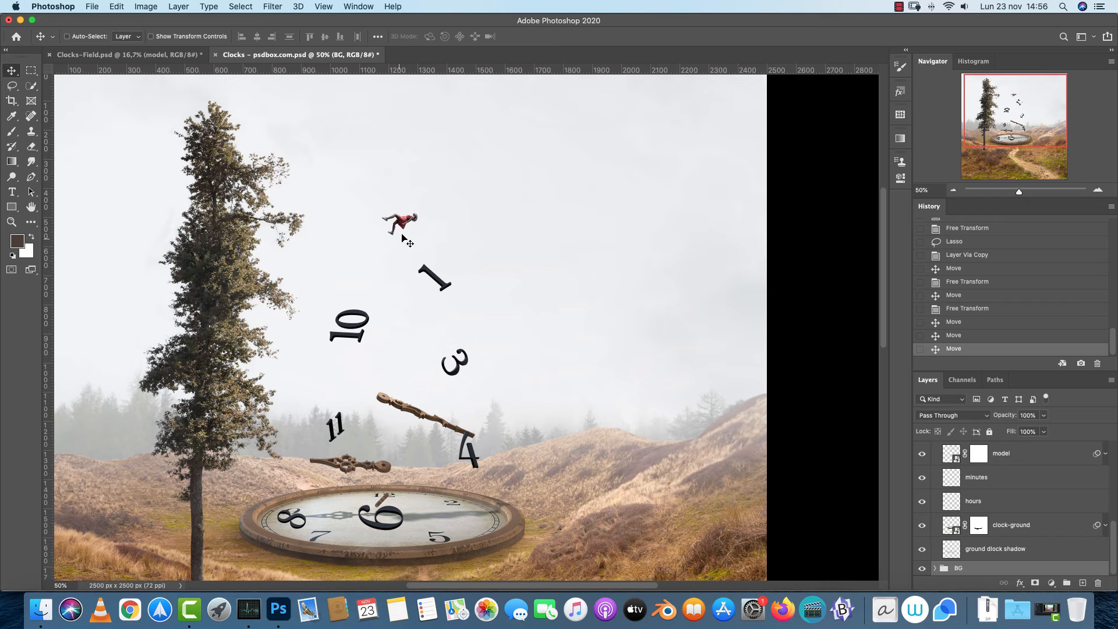
left_click_drag(396, 405, 388, 394)
left_click_drag(391, 464, 395, 454)
left_click(344, 428)
left_click_drag(344, 428, 336, 412)
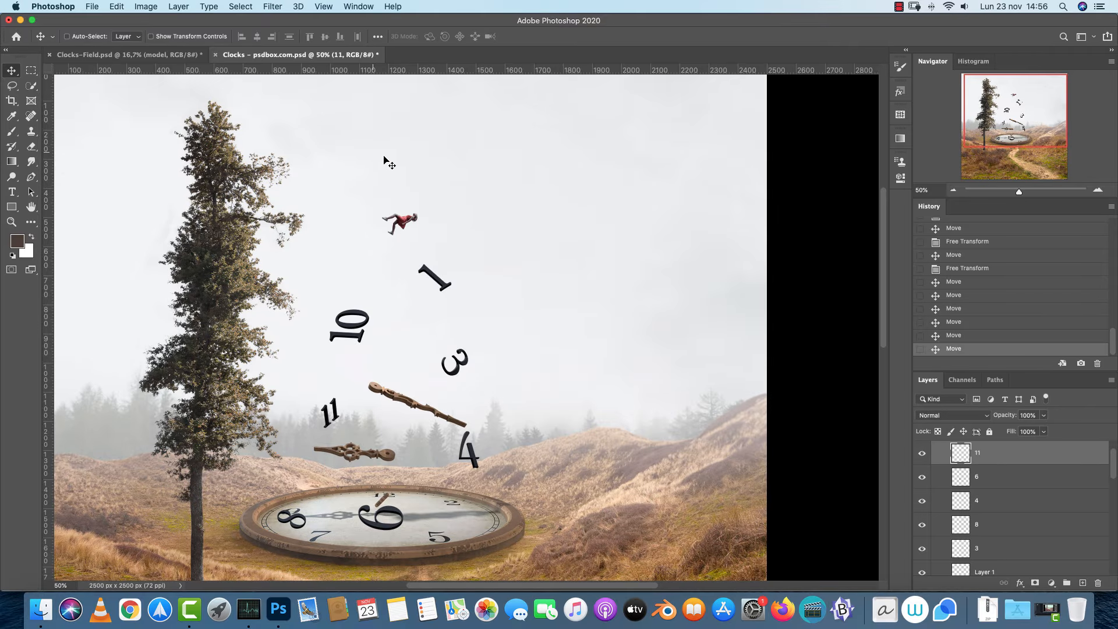
Lower the 4 away from the minute hand, onto the big clock's far right rim
left_click_drag(478, 411, 460, 321)
left_click_drag(460, 365, 460, 390)
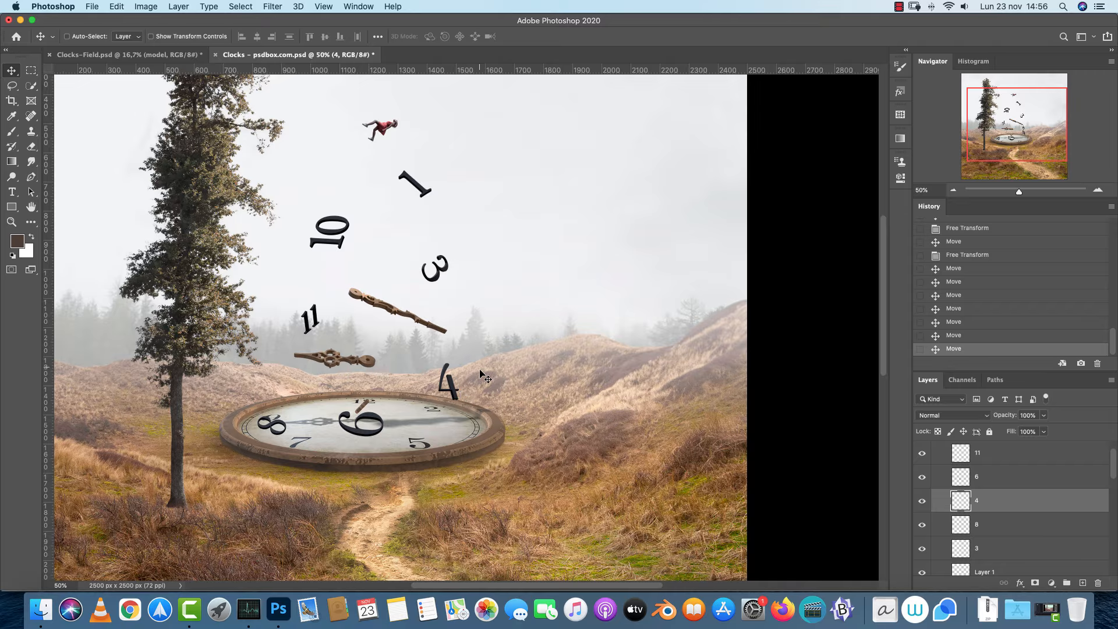
key("super+plus")
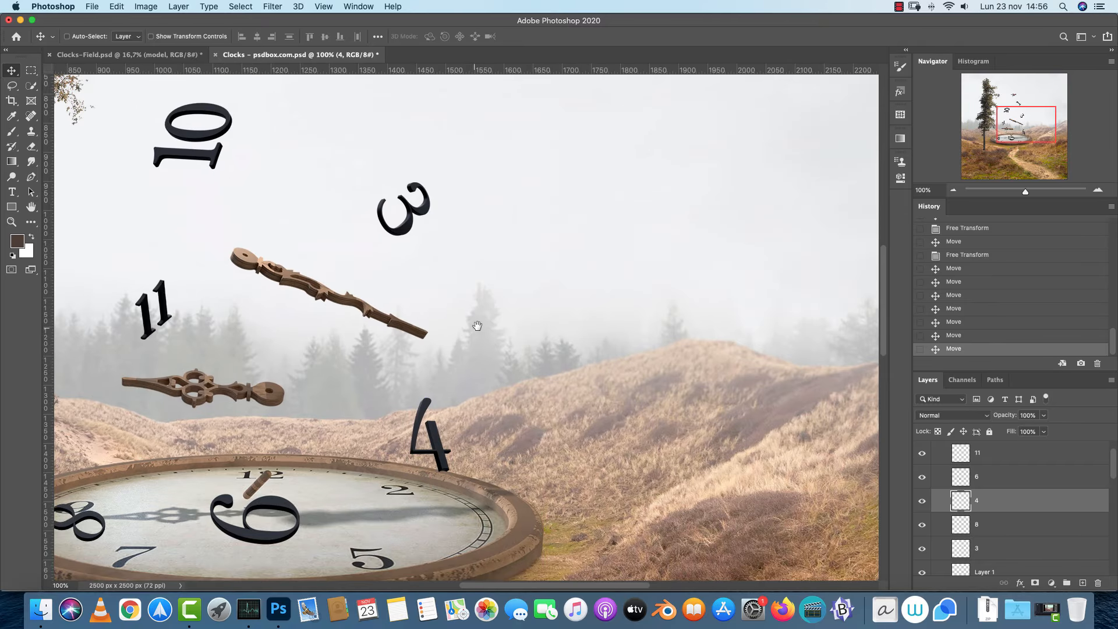
Compare the composite with the finished version in Clocks-Field.psd, and return to the working document
left_click_drag(476, 325, 552, 358)
left_click(192, 56)
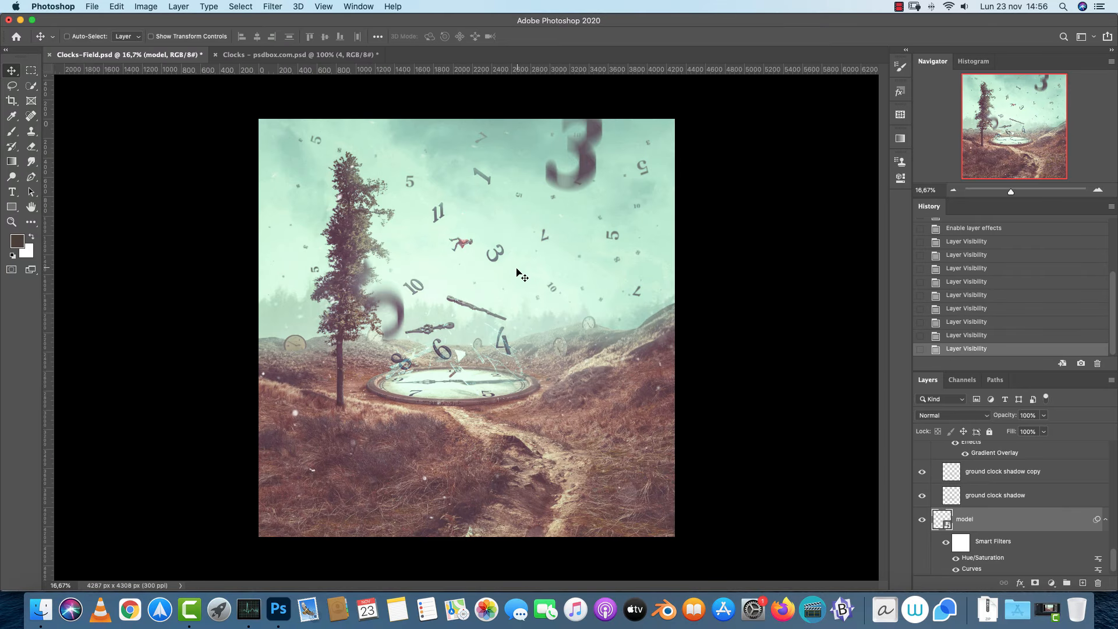
left_click(303, 54)
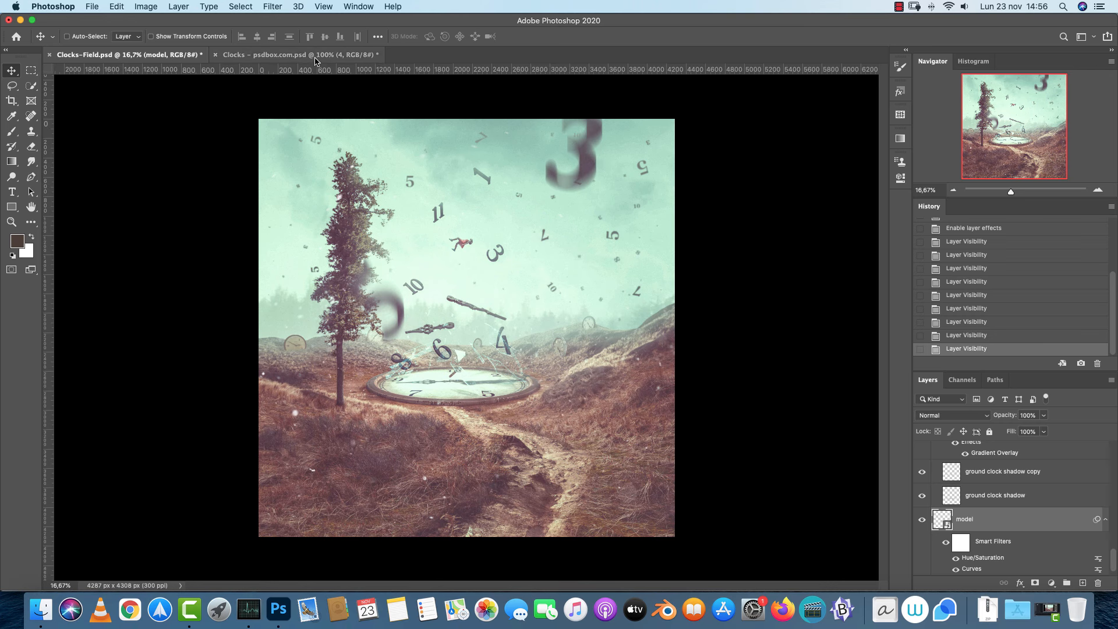
left_click(954, 189)
left_click(953, 189)
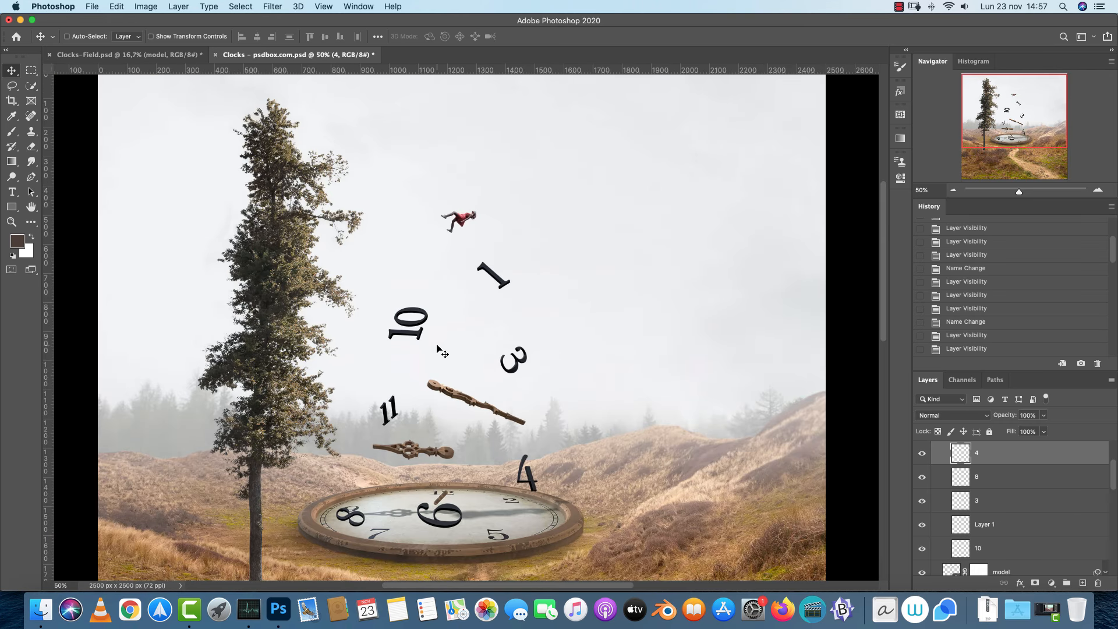
Add a Drop Shadow to the 8 on the big clock, using the default 35% opacity, 3 px distance and 7 px size
key("super+plus")
key("super+plus")
left_click_drag(518, 443, 521, 416)
scroll(676, 182, "down", 1)
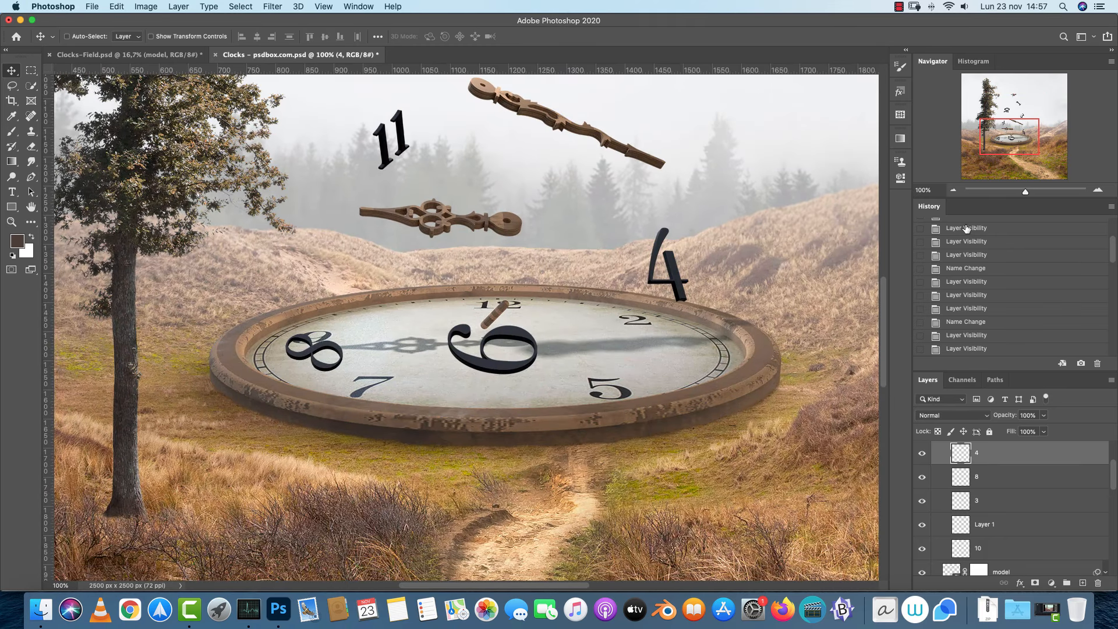
left_click(1105, 196)
left_click(1105, 197)
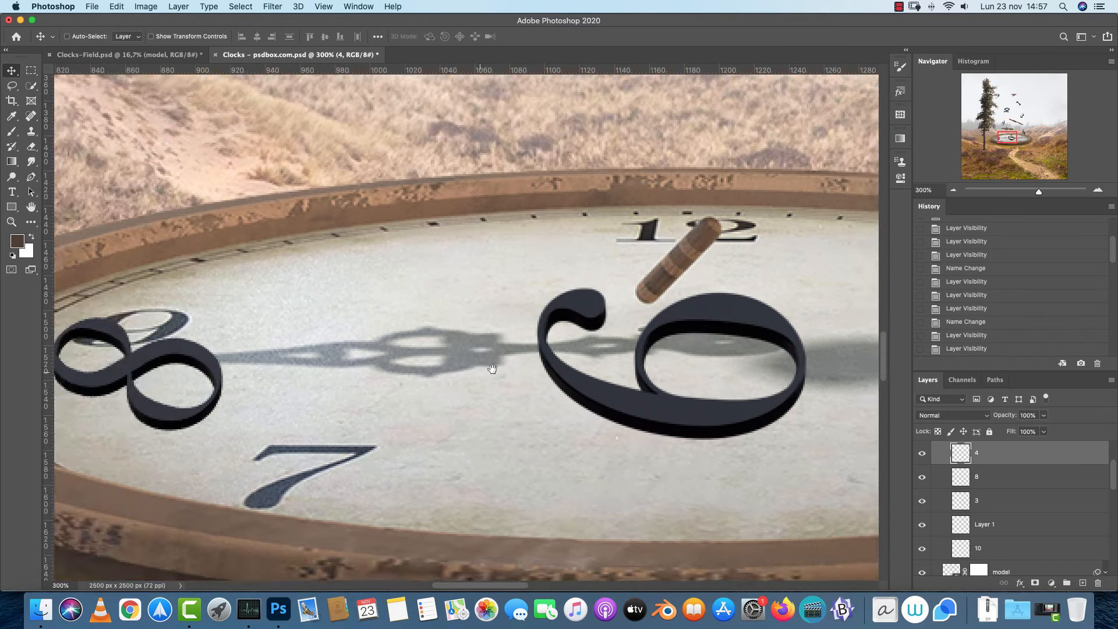
scroll(469, 378, "left", 5)
left_click(371, 344, "super")
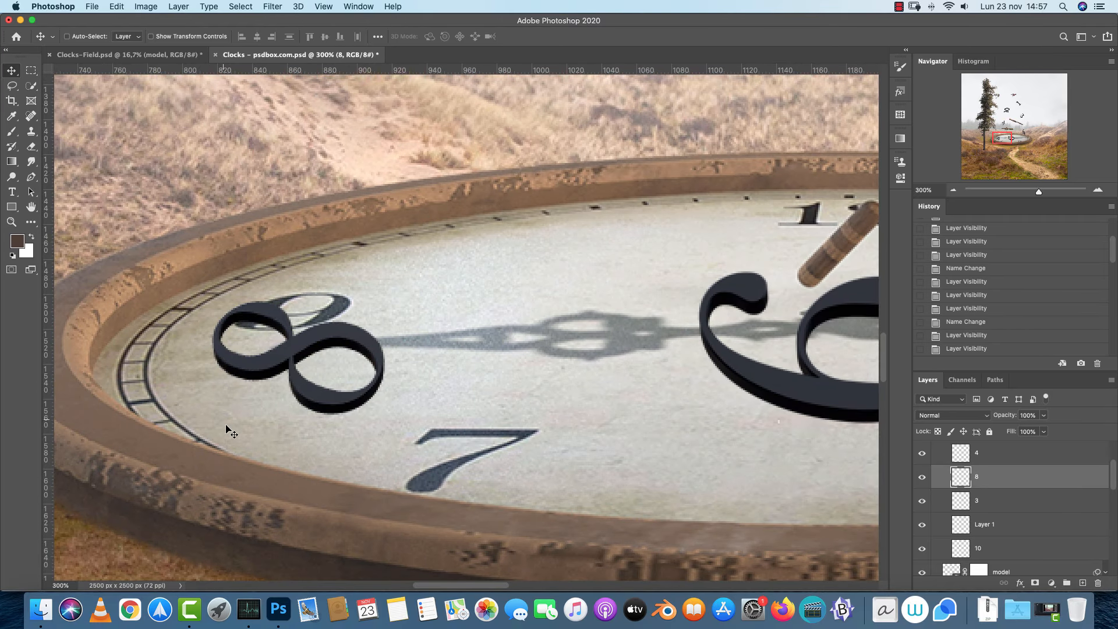
double_click(1055, 477)
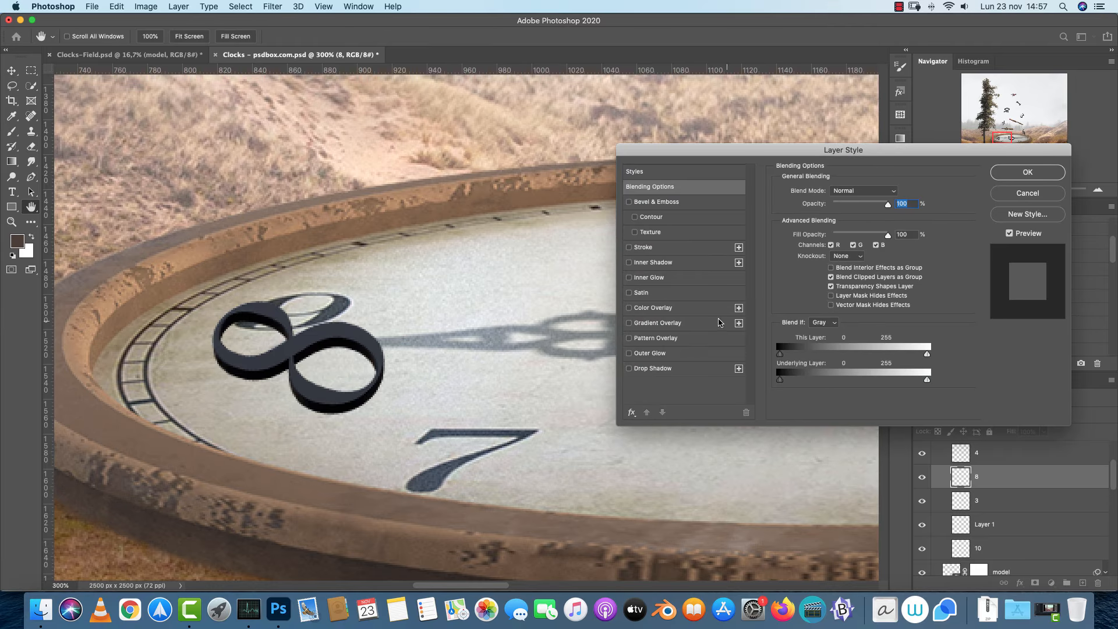
left_click(653, 368)
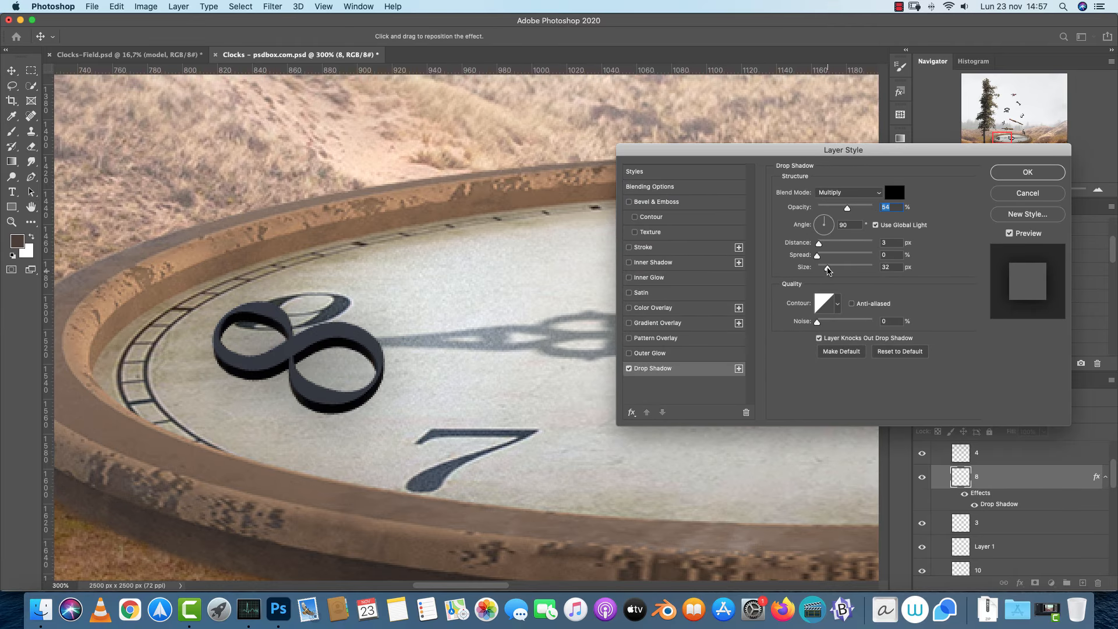
left_click(897, 352)
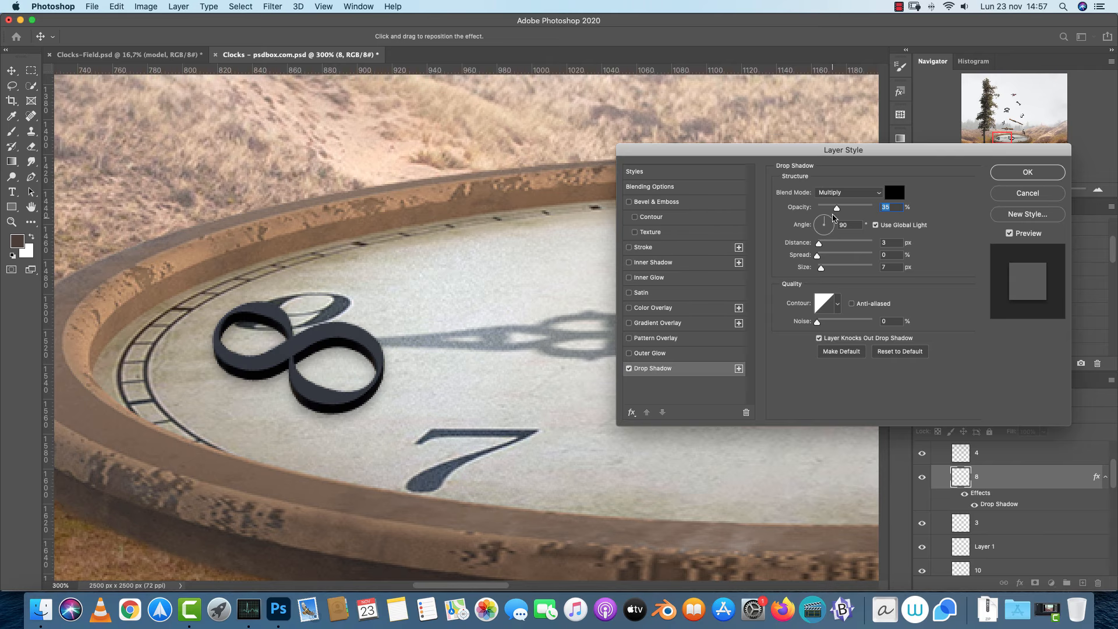
Turn off Global Light for the 8's drop shadow and adjust the shadow's angle and opacity
left_click(875, 225)
left_click_drag(823, 218, 819, 270)
left_click_drag(837, 208, 845, 208)
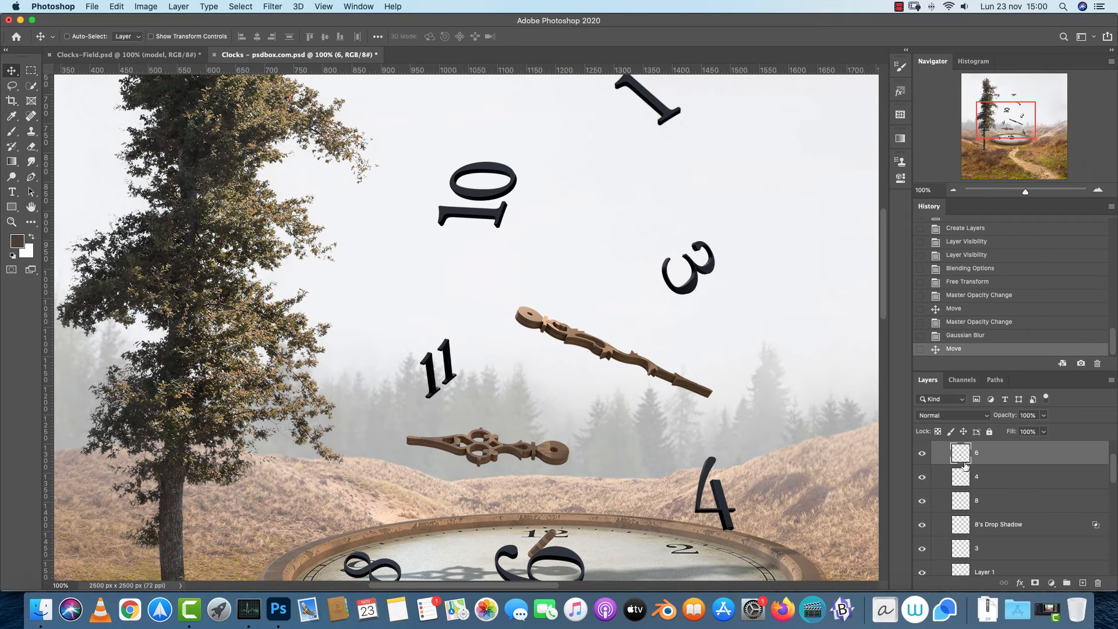
Select and collapse the 3D numbers group, and open its layer style settings
left_click_drag(1113, 464, 1113, 441)
left_click_drag(781, 449, 714, 531)
left_click(953, 466)
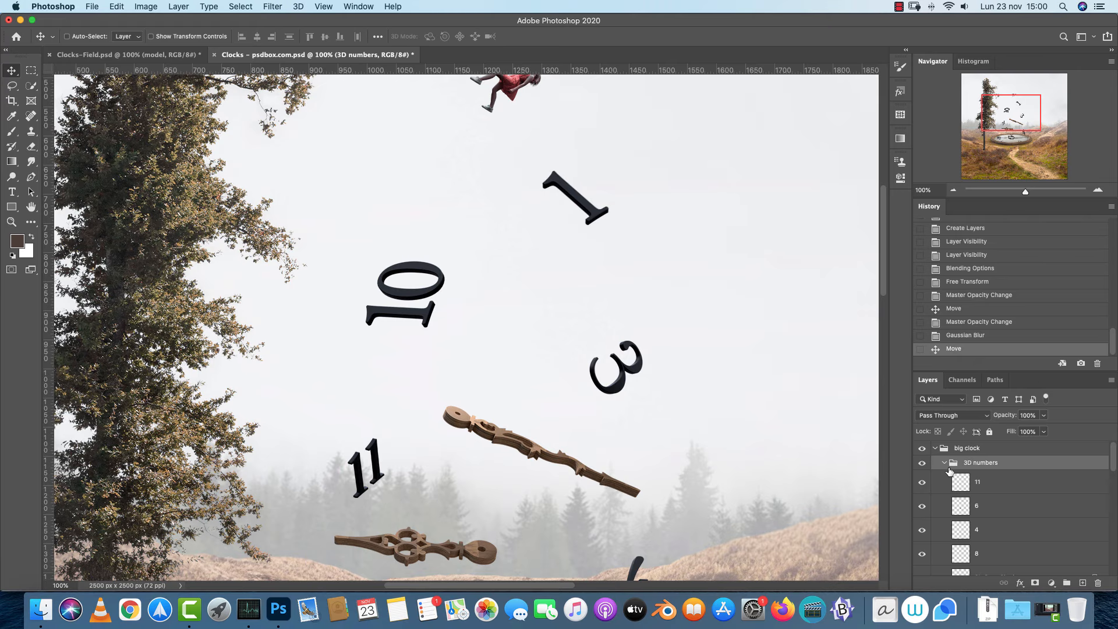
left_click(945, 464)
left_click_drag(750, 406, 686, 350)
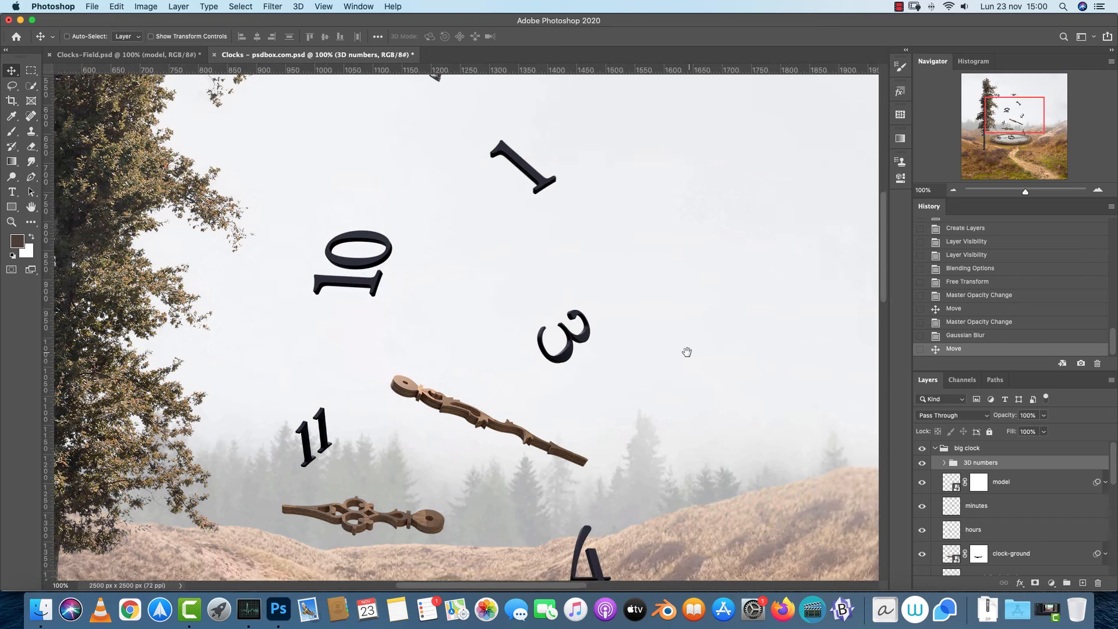
double_click(1064, 465)
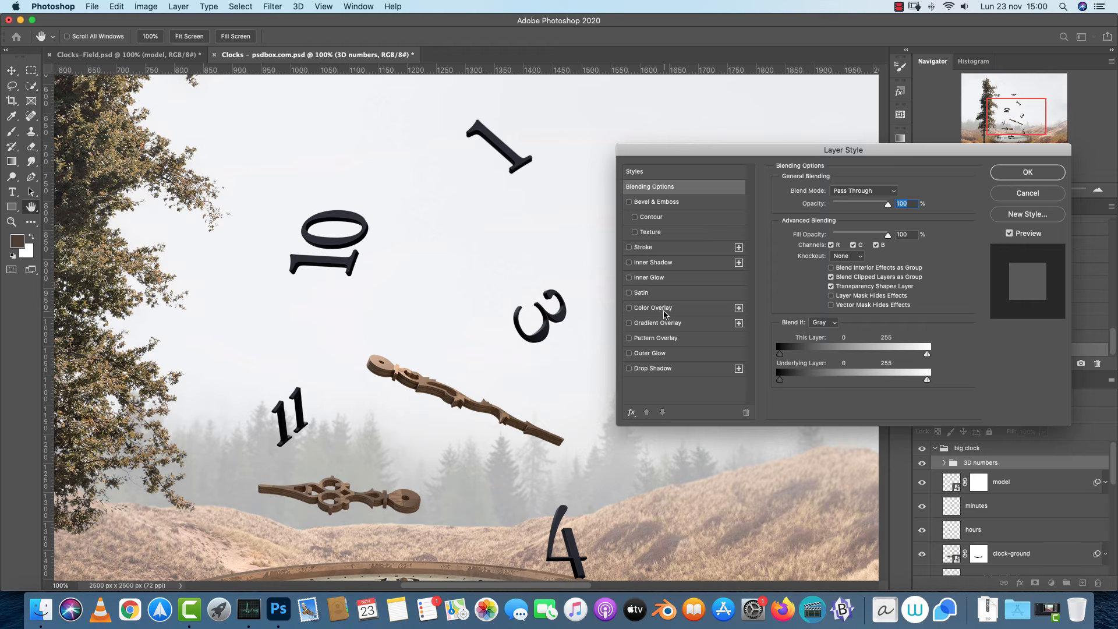
Try a Color Overlay on the 3D numbers group, using the pale sky colour #eff0f2 at 31% opacity
left_click(665, 308)
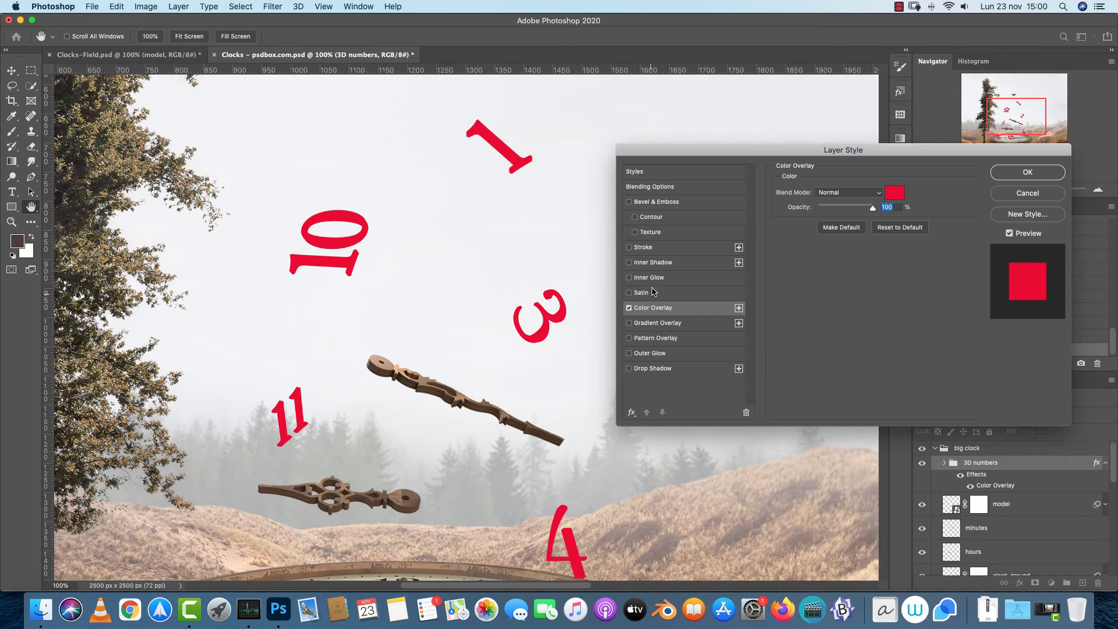
left_click(894, 197)
left_click(582, 204)
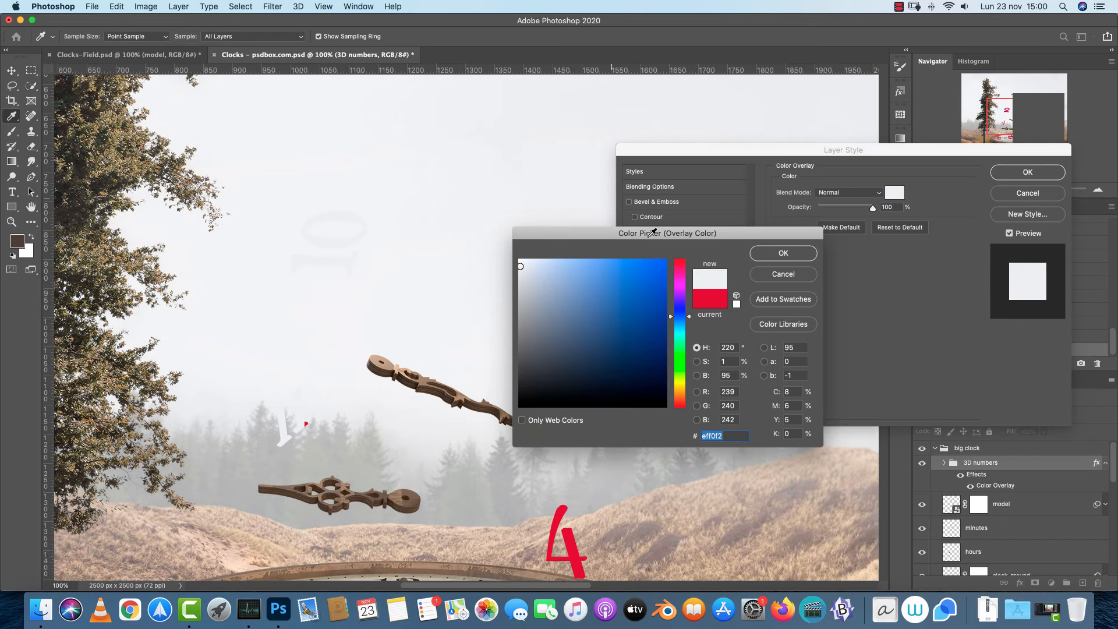
left_click(784, 252)
left_click_drag(872, 207, 835, 209)
scroll(589, 394, "down", 5)
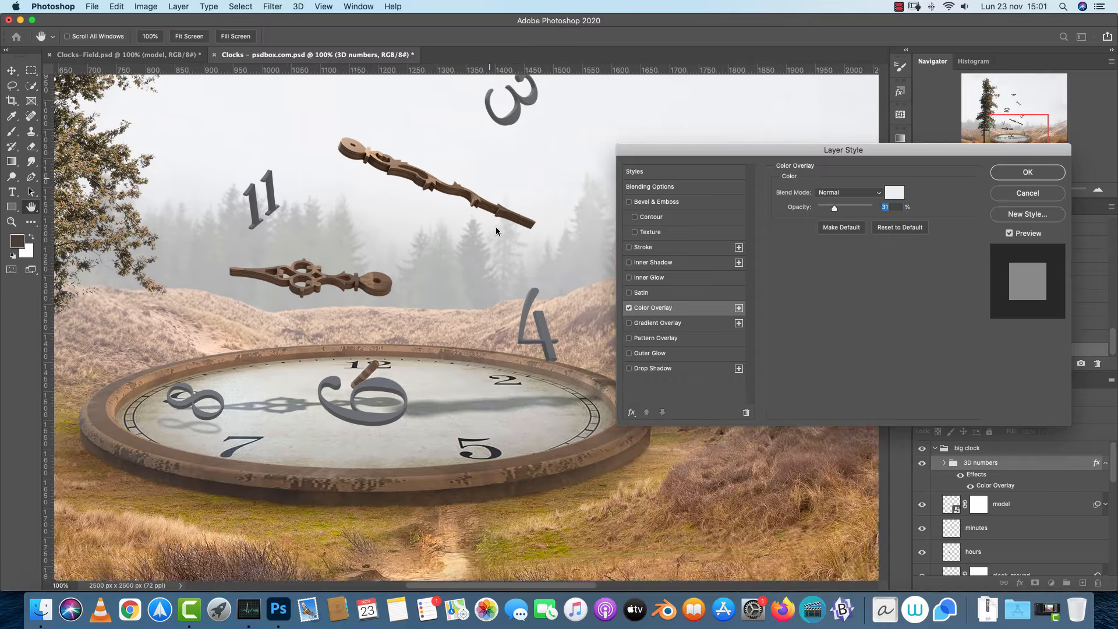
scroll(519, 201, "up", 5)
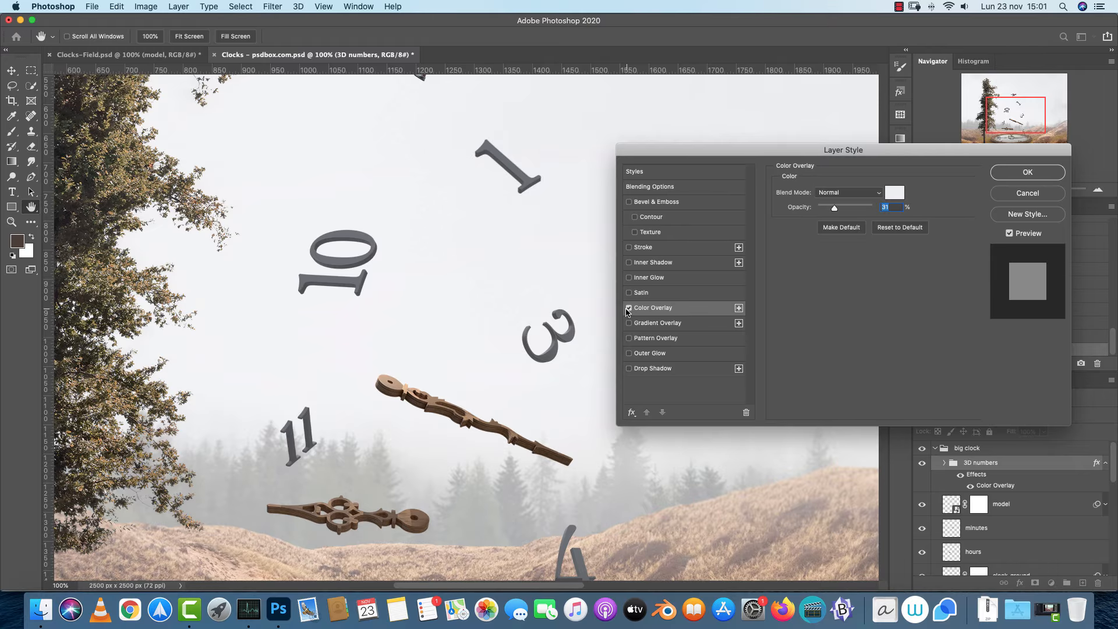
left_click(629, 308)
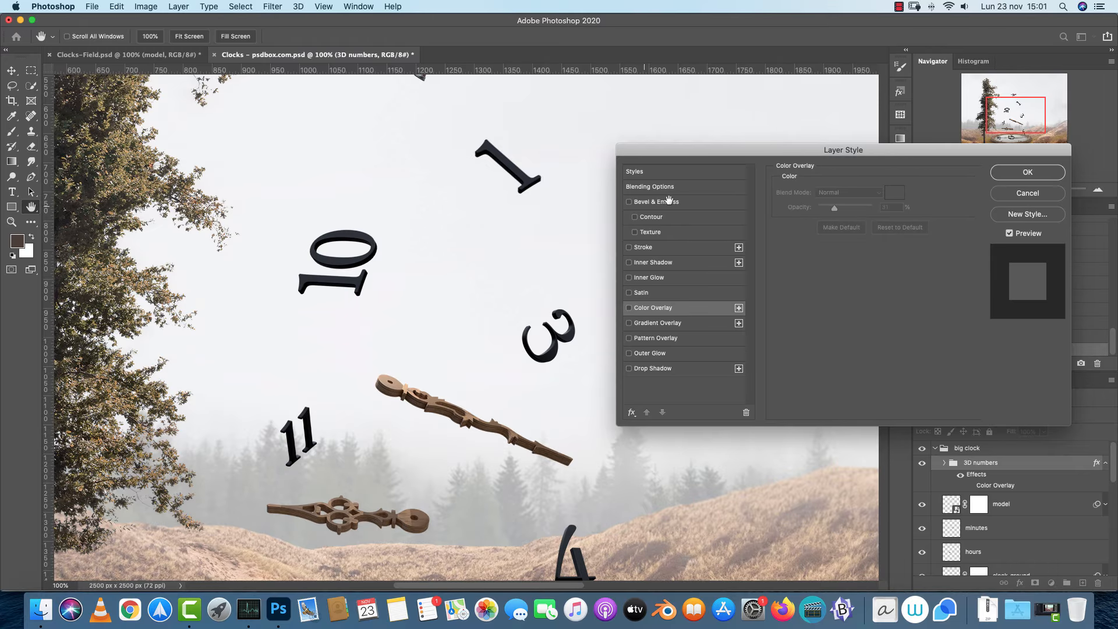
Enable a linear black-to-white Gradient Overlay in Screen mode at 90° on the 3D numbers group
scroll(522, 291, "down", 5)
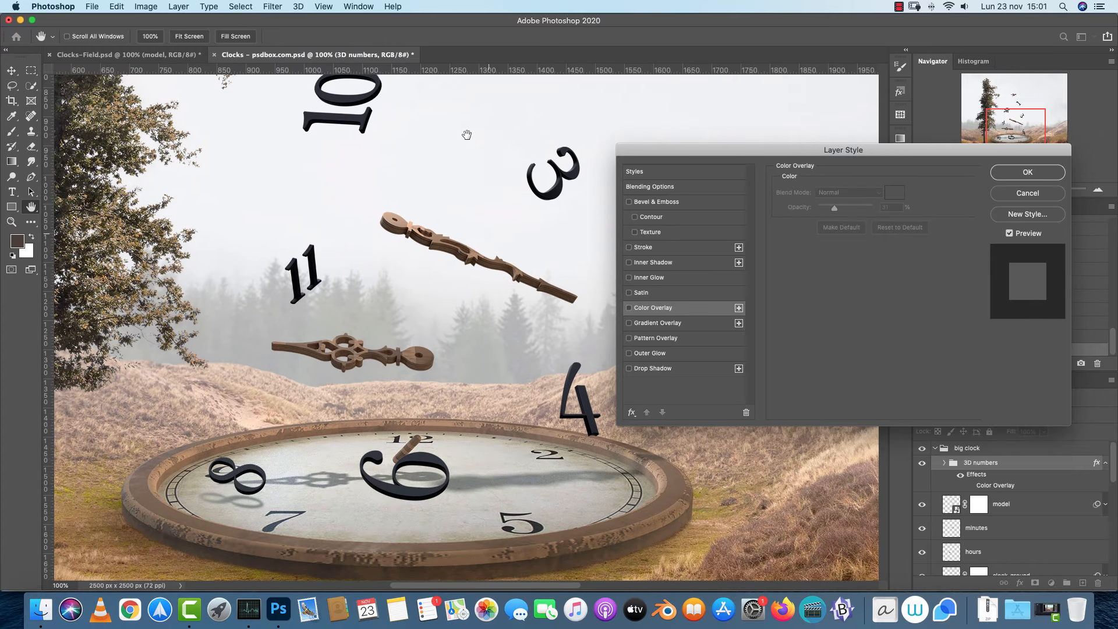
scroll(499, 236, "up", 7)
left_click_drag(529, 231, 527, 168)
left_click_drag(480, 240, 486, 146)
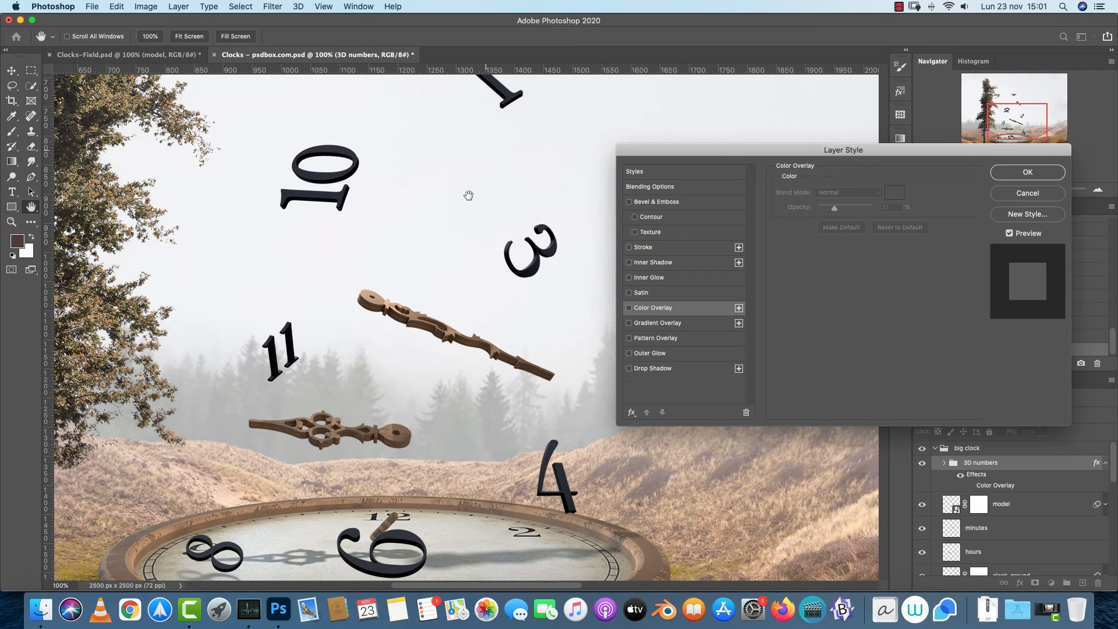
left_click(656, 323)
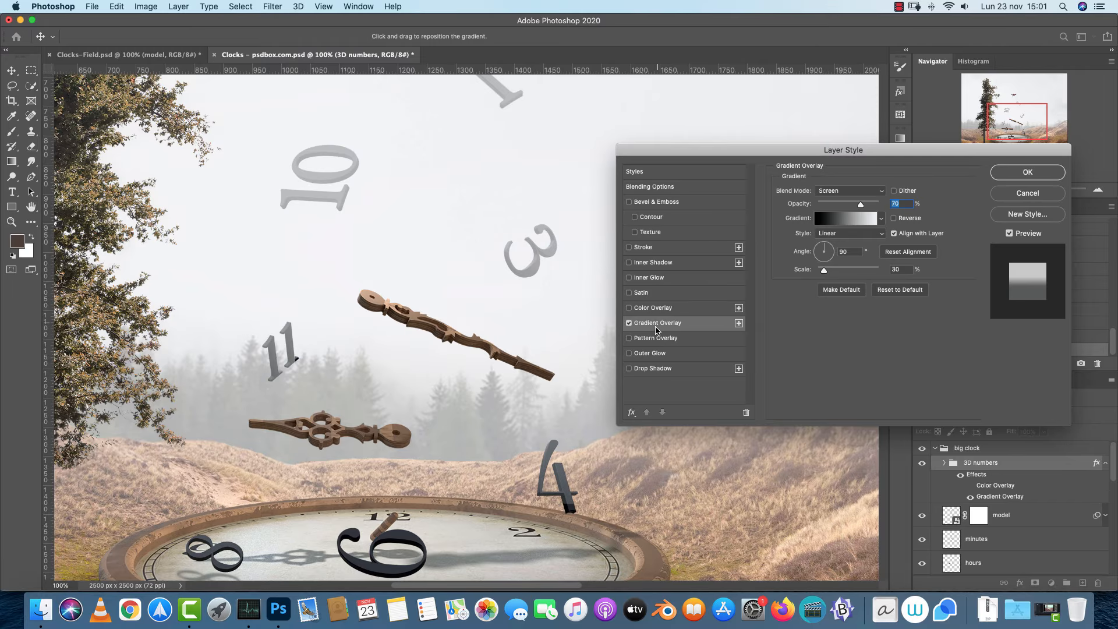
Examine how the gradient fades the numbers from the clock face up into the misty sky
scroll(400, 225, "up", 3)
scroll(400, 225, "down", 6)
scroll(399, 225, "up", 5)
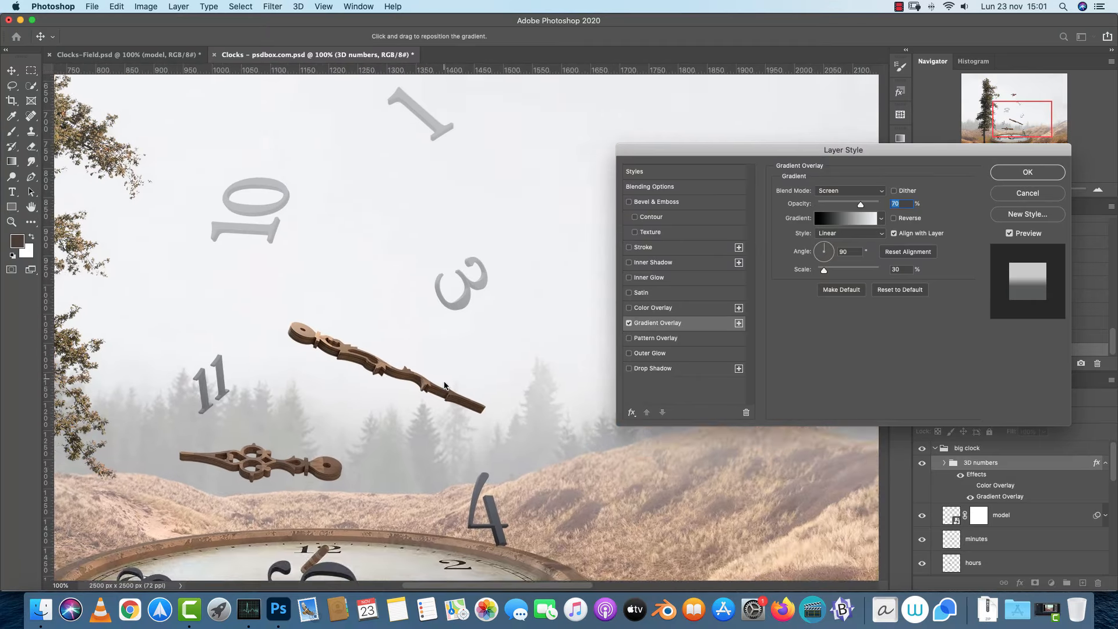
scroll(456, 256, "down", 6)
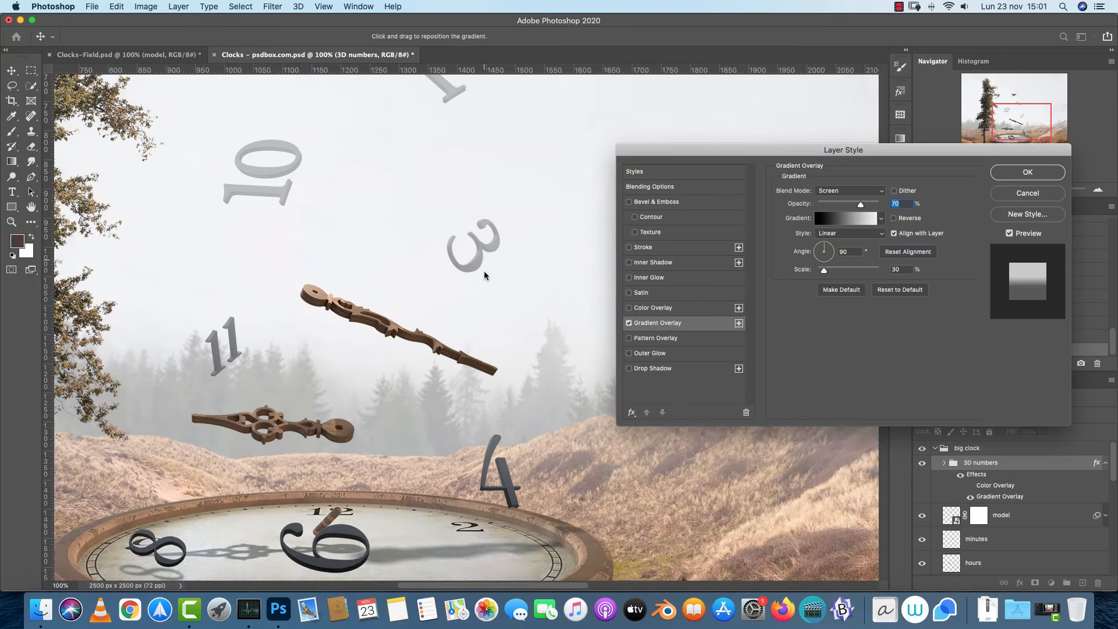
scroll(524, 257, "up", 5)
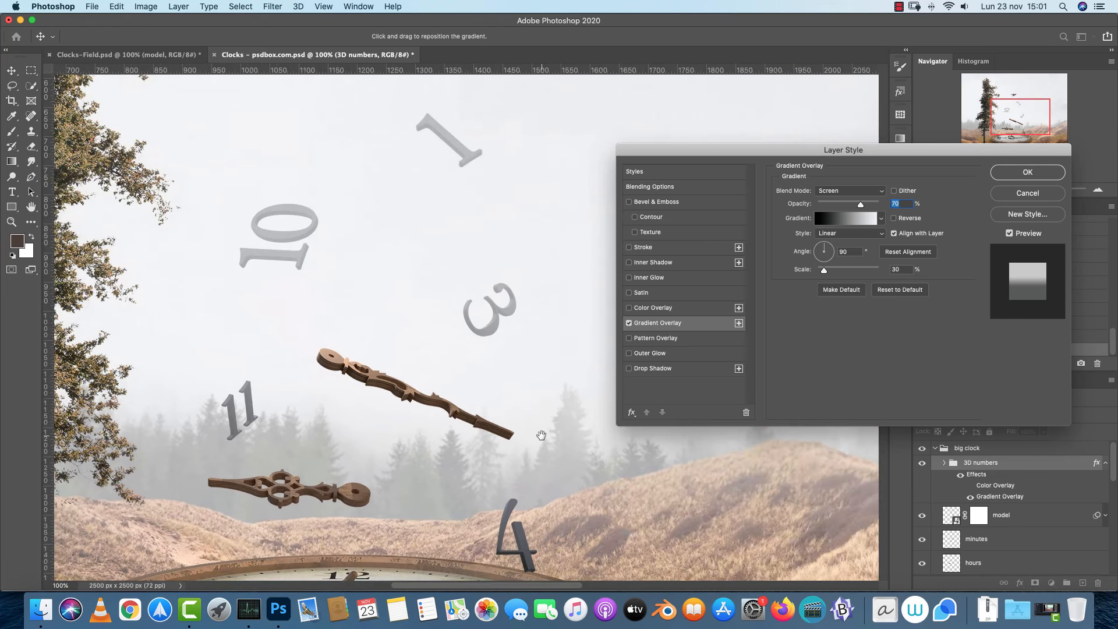
scroll(521, 349, "down", 4)
scroll(519, 411, "up", 4)
scroll(518, 411, "up", 3)
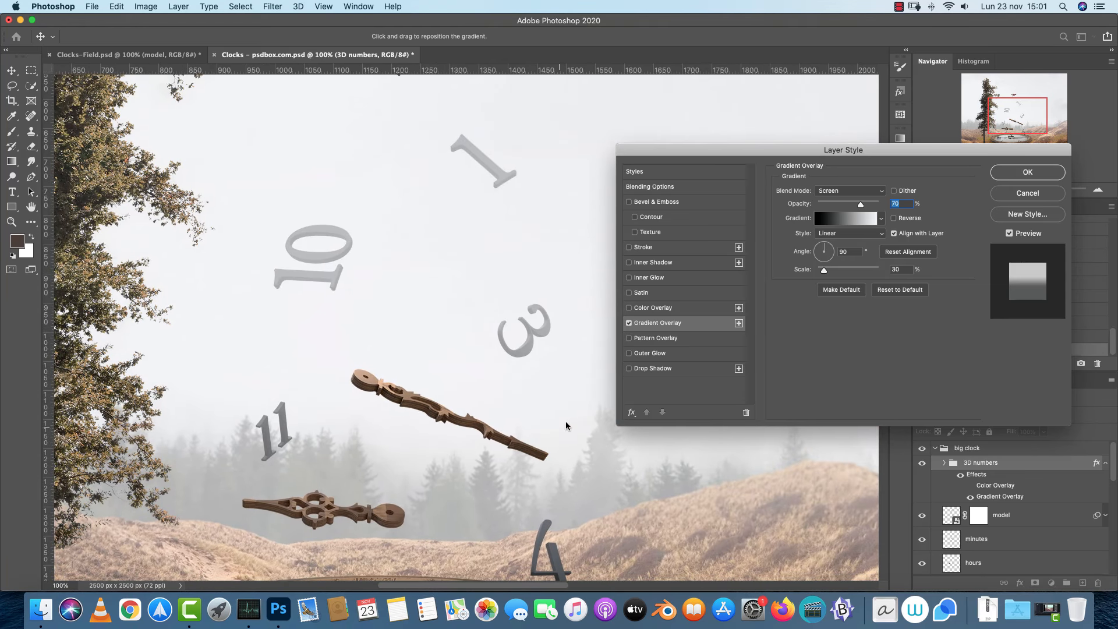
Darken the light end stop of the overlay gradient to a slightly deeper light grey
left_click(860, 220)
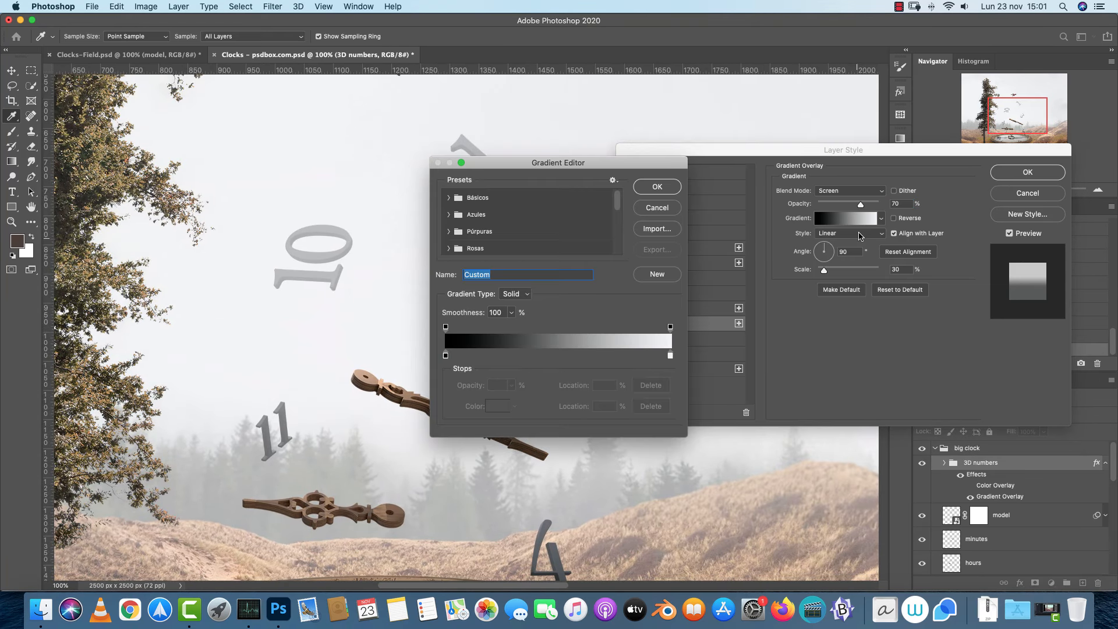
left_click(670, 355)
left_click(499, 407)
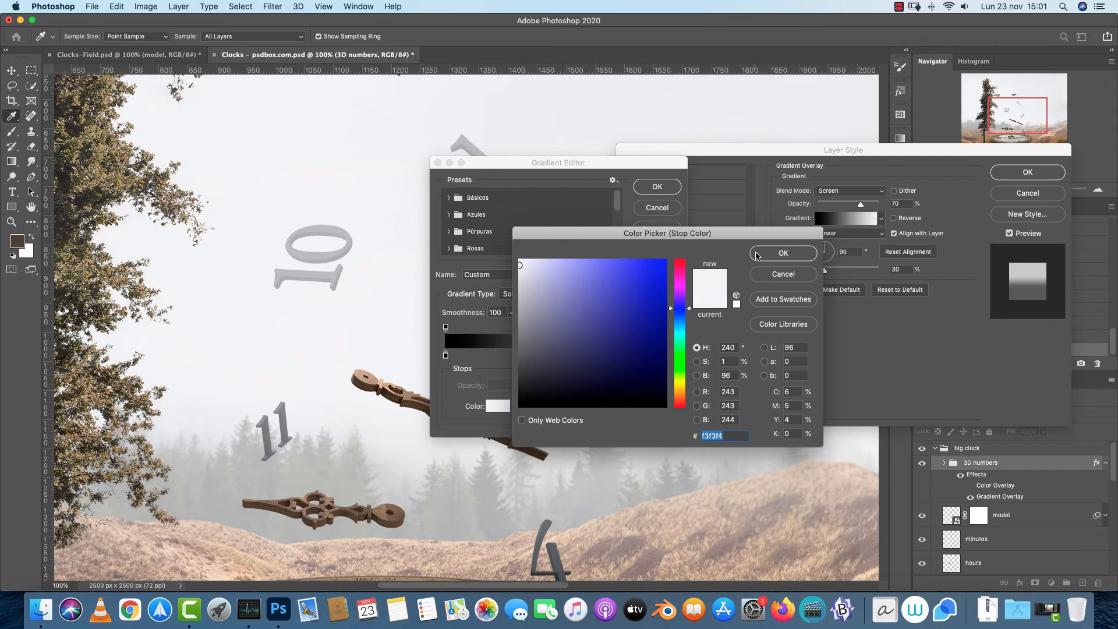
left_click(516, 280)
left_click(757, 253)
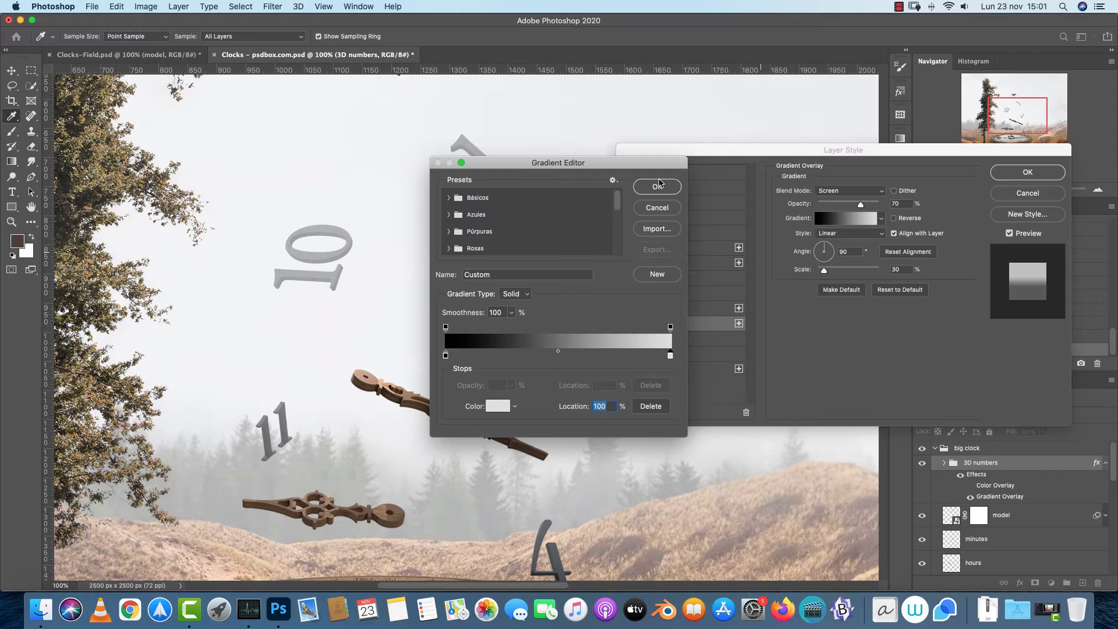
left_click(661, 185)
Keep the gradient overlay in Screen mode, set its scale to 49% and opacity to 39%, and apply the style
left_click(858, 192)
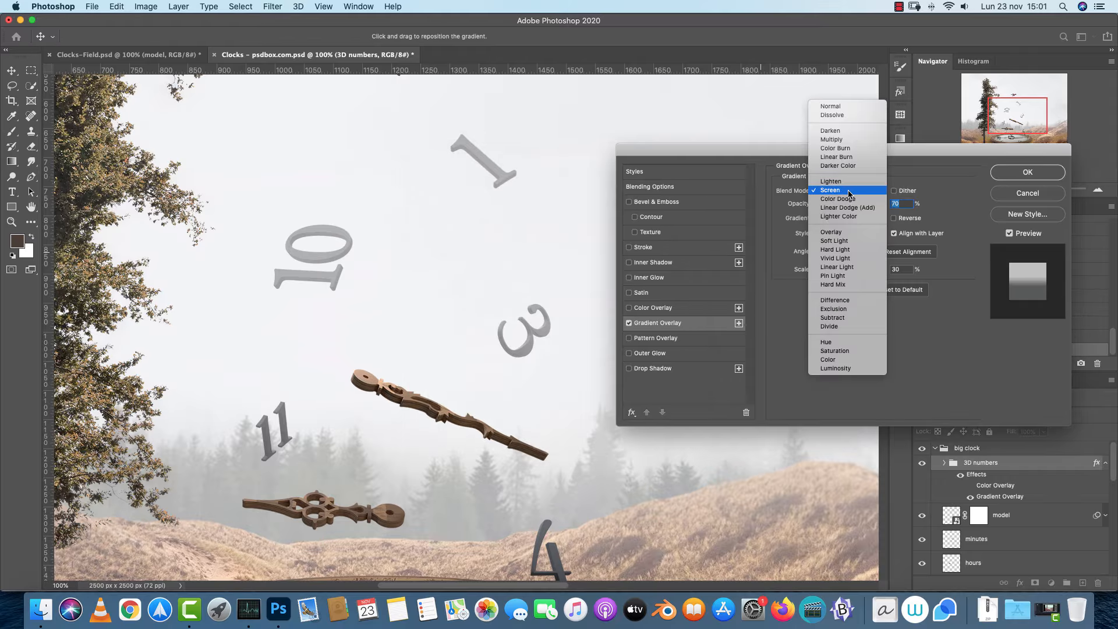
left_click(850, 193)
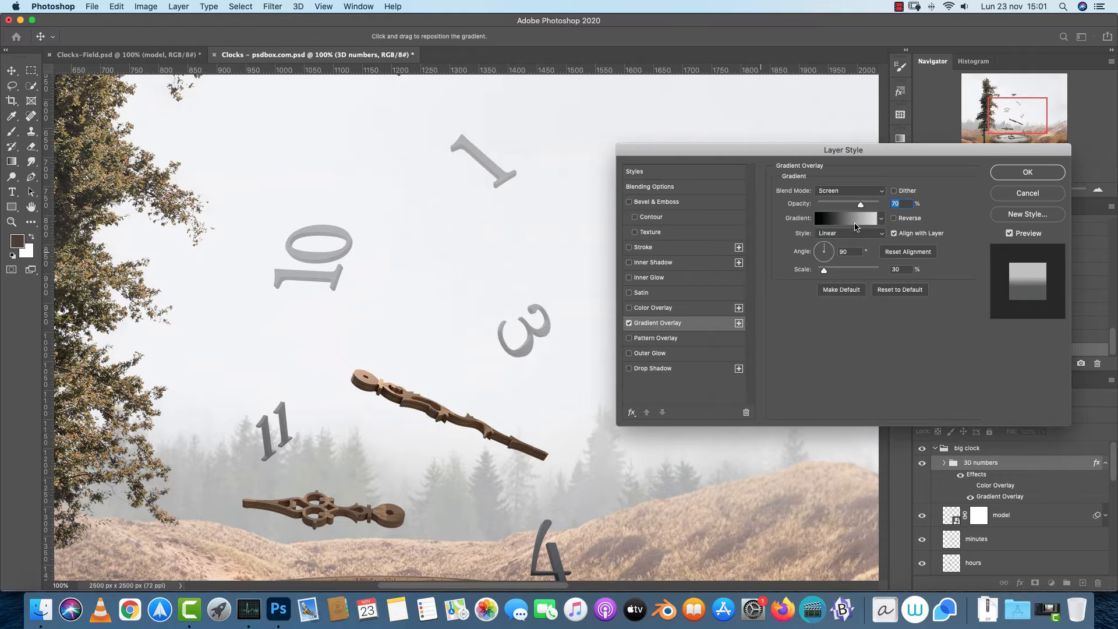
left_click_drag(824, 271, 831, 271)
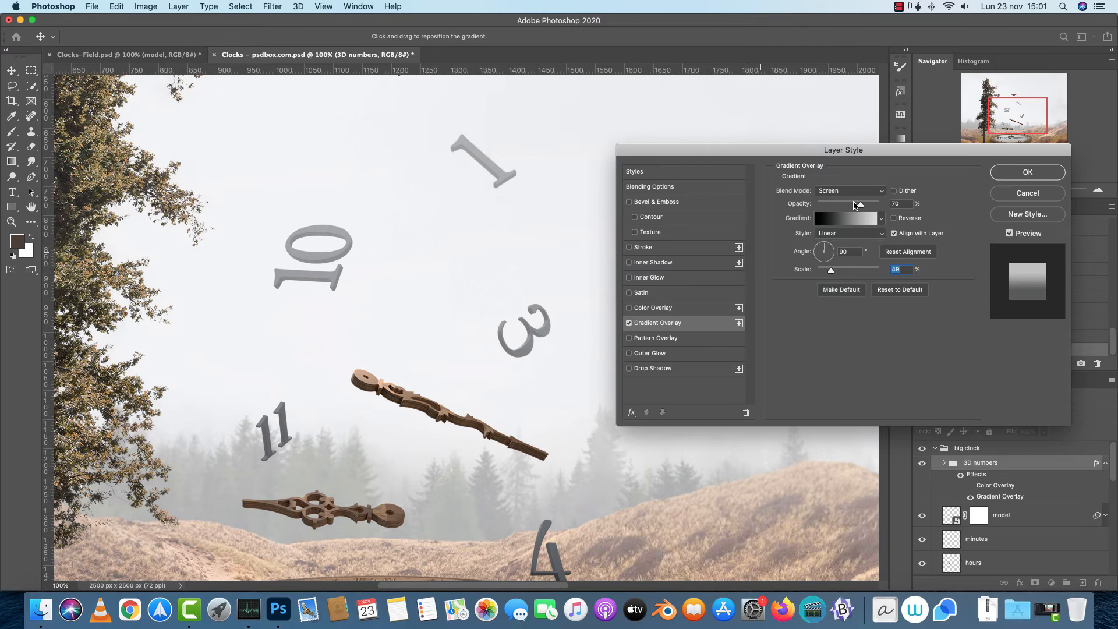
left_click_drag(861, 204, 845, 205)
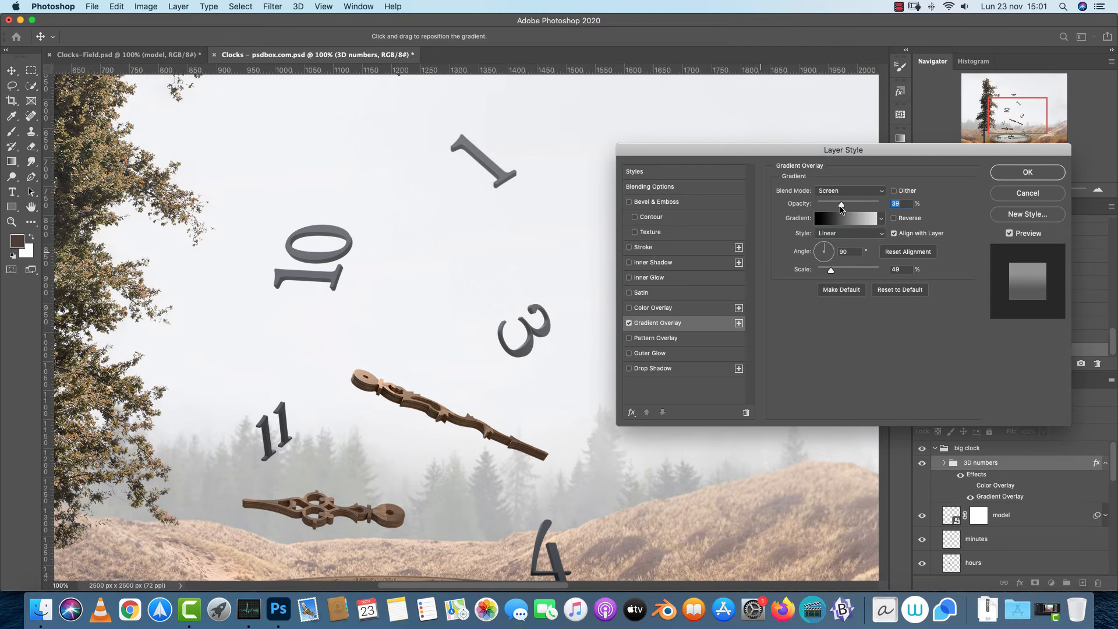
left_click(1042, 170)
Hide the 3D numbers group's effects to compare the whole image without the gradient overlay
left_click(953, 190)
left_click(954, 190)
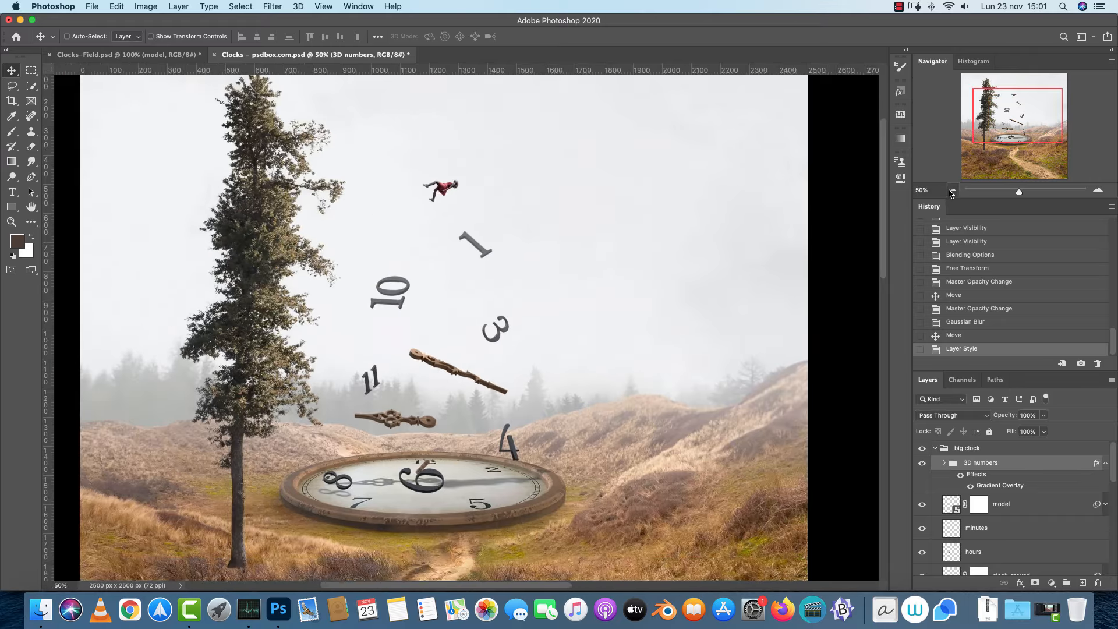
left_click(954, 190)
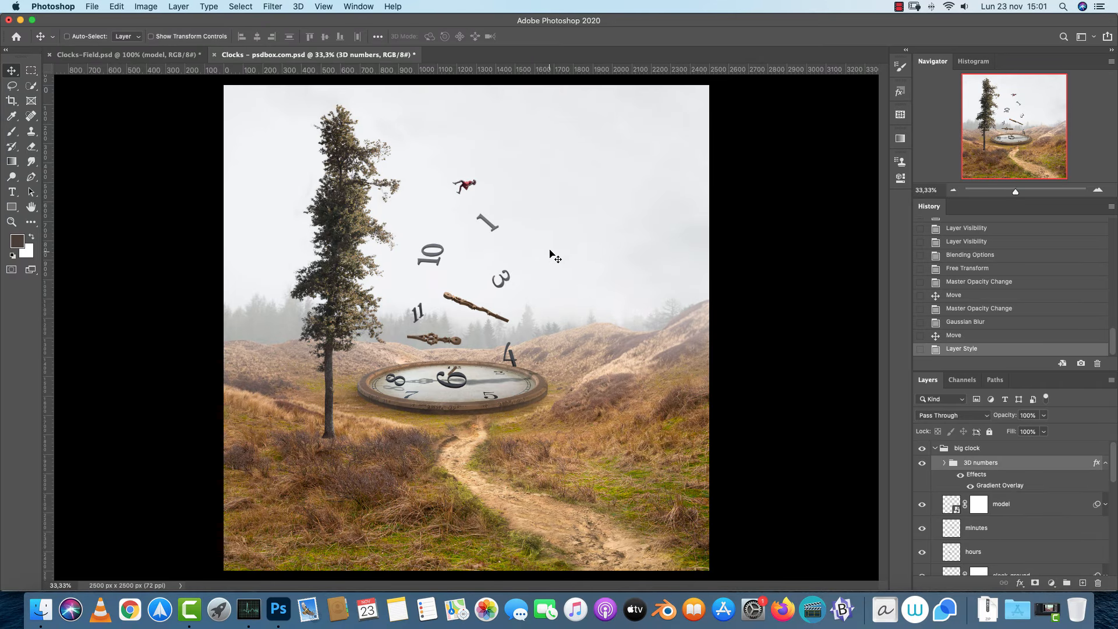
left_click(959, 475)
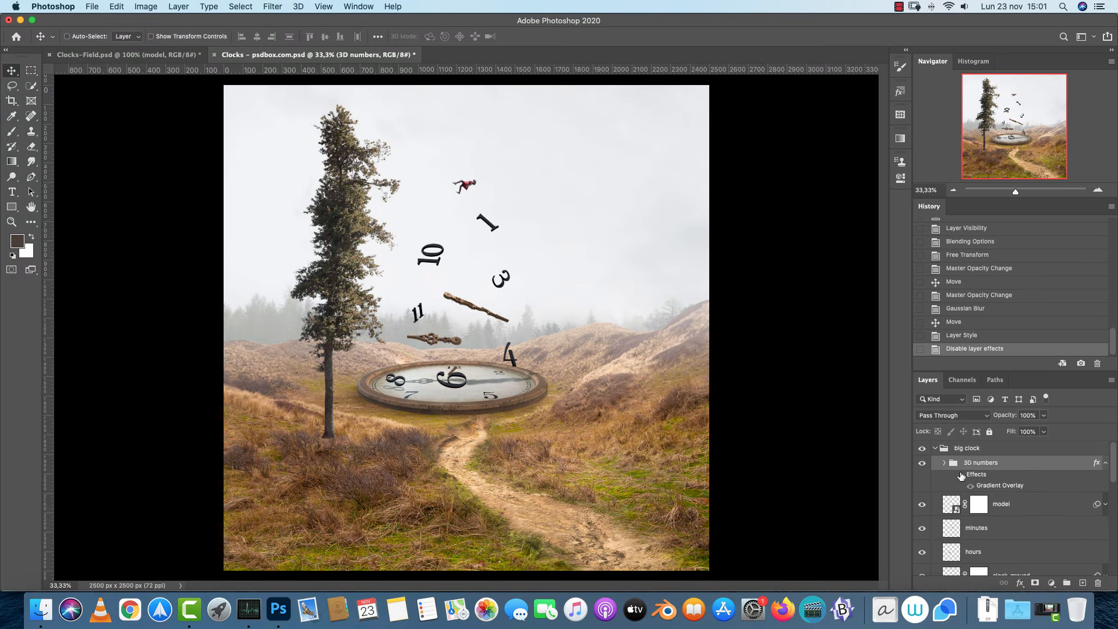
Turn the 3D numbers group's effects back on and select the big clock group
left_click(959, 475)
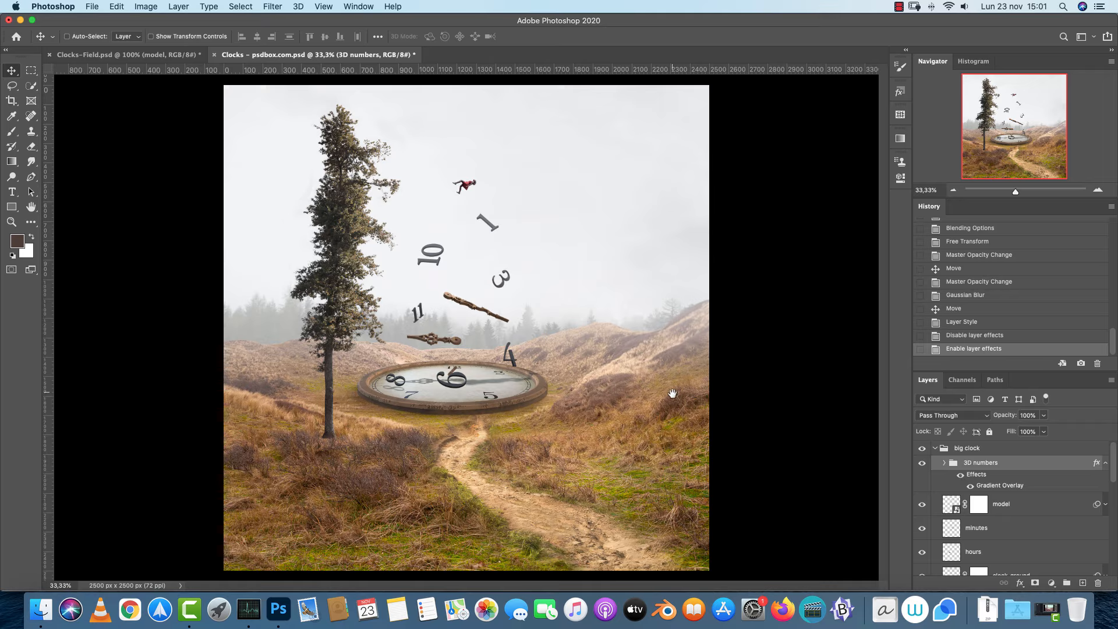
left_click(947, 452)
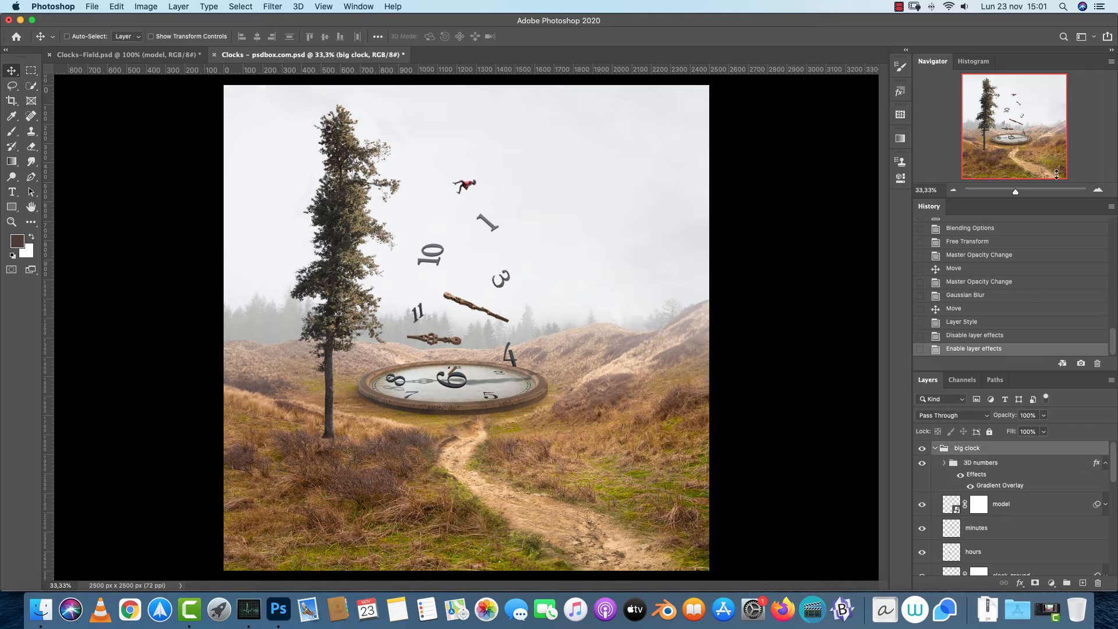
left_click(1098, 189)
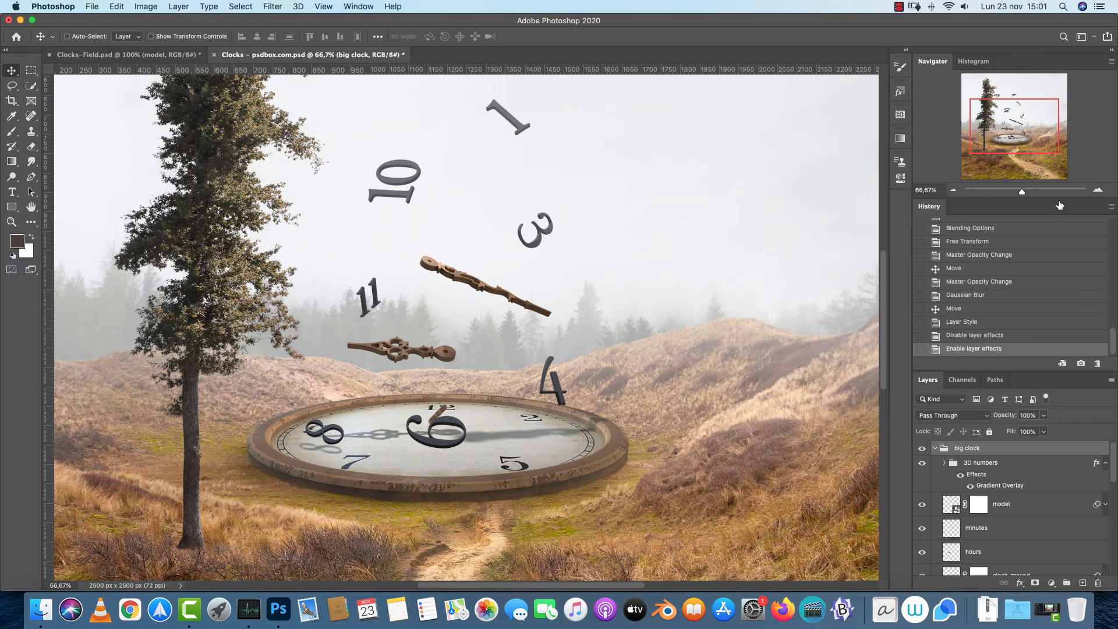
left_click_drag(691, 338, 723, 332)
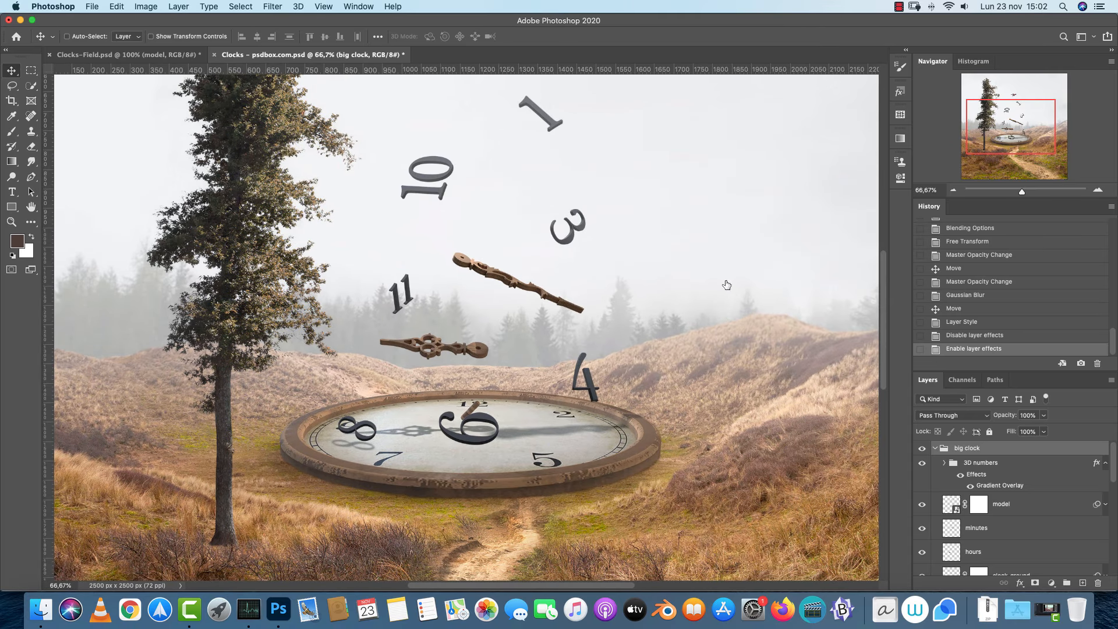
Check the glass shards in Clocks-Field.psd and open 28703352_xxl.jpg from the Stock folder without color management
left_click(128, 54)
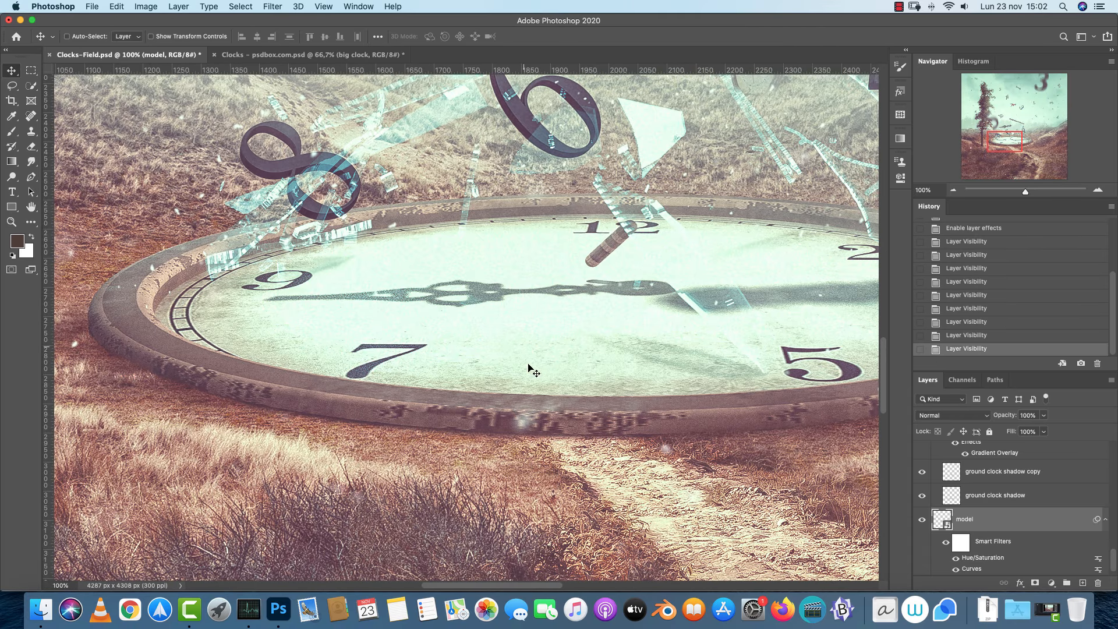
left_click_drag(577, 185, 512, 396)
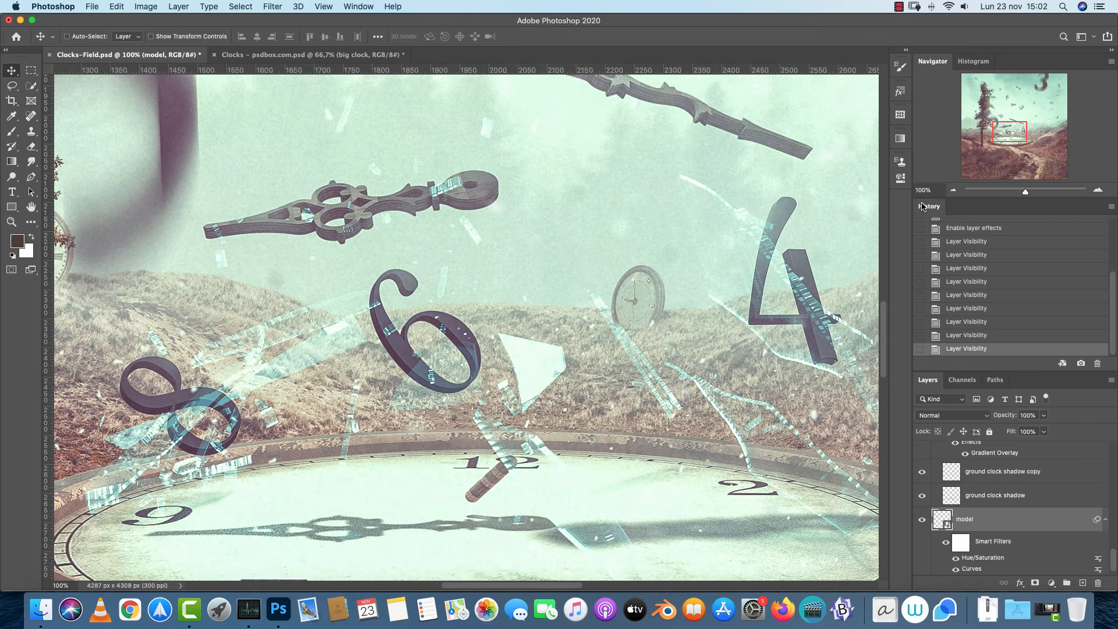
key("super+minus")
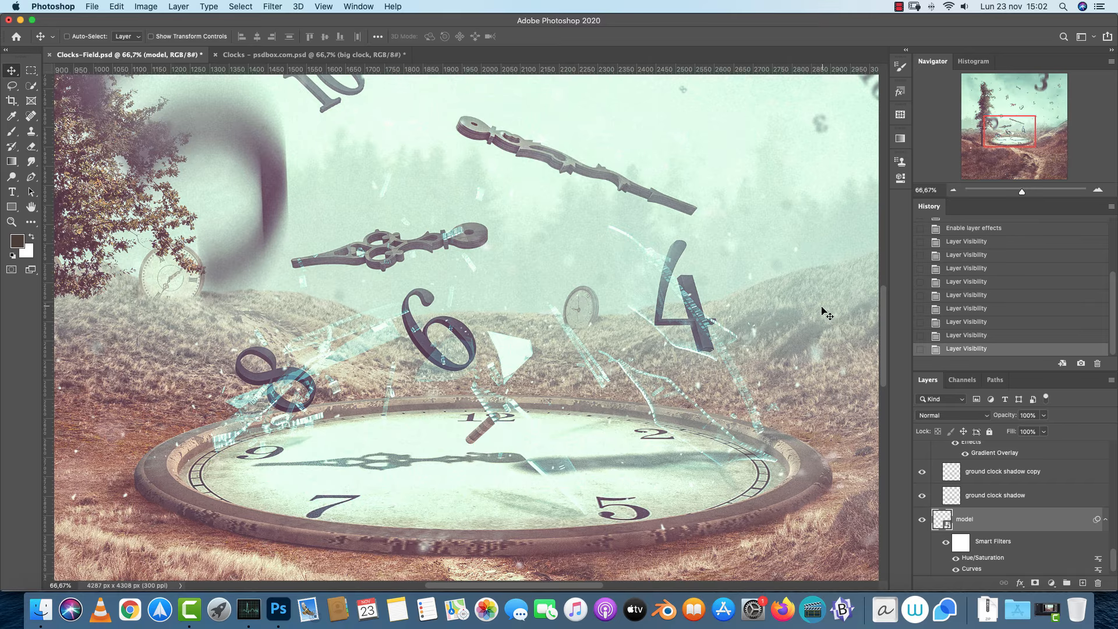
key("ctrl+Tab")
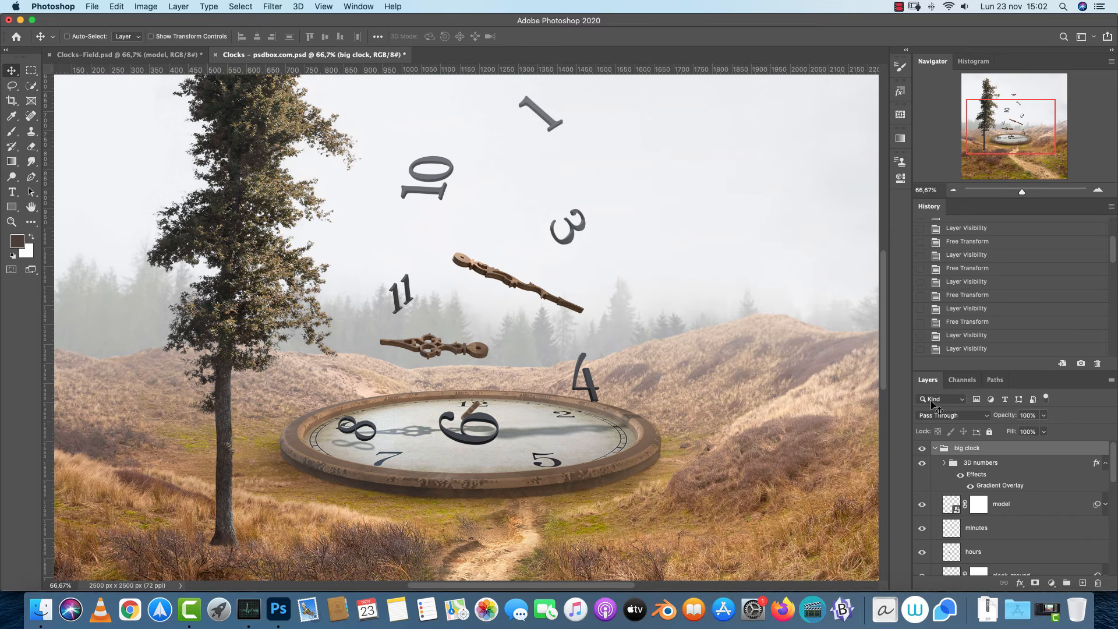
key("super+o")
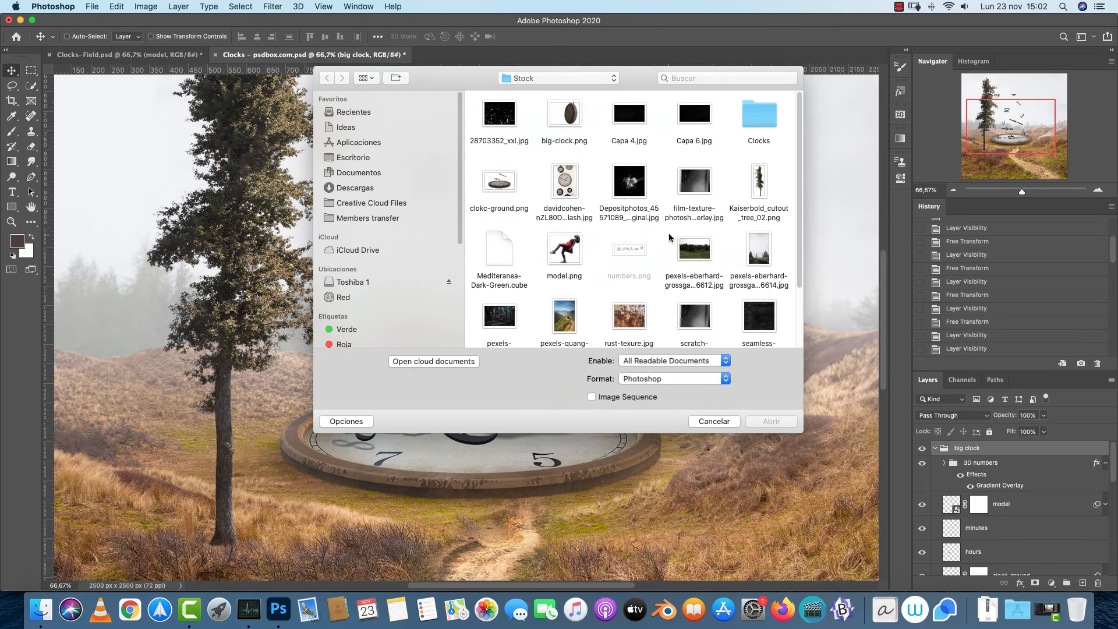
left_click(492, 106)
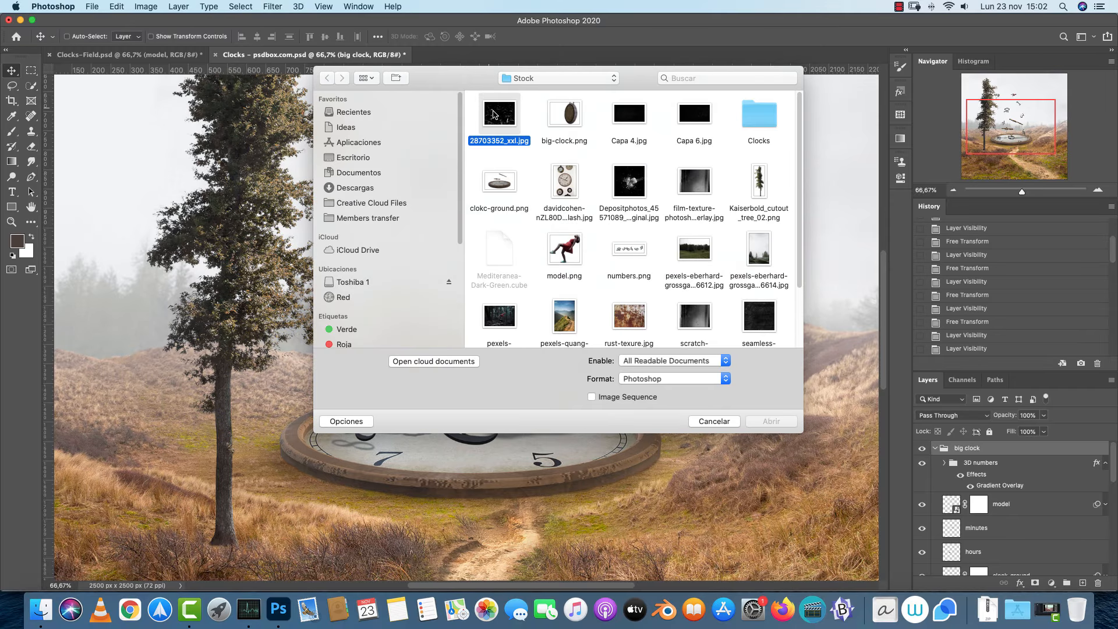
left_click(778, 423)
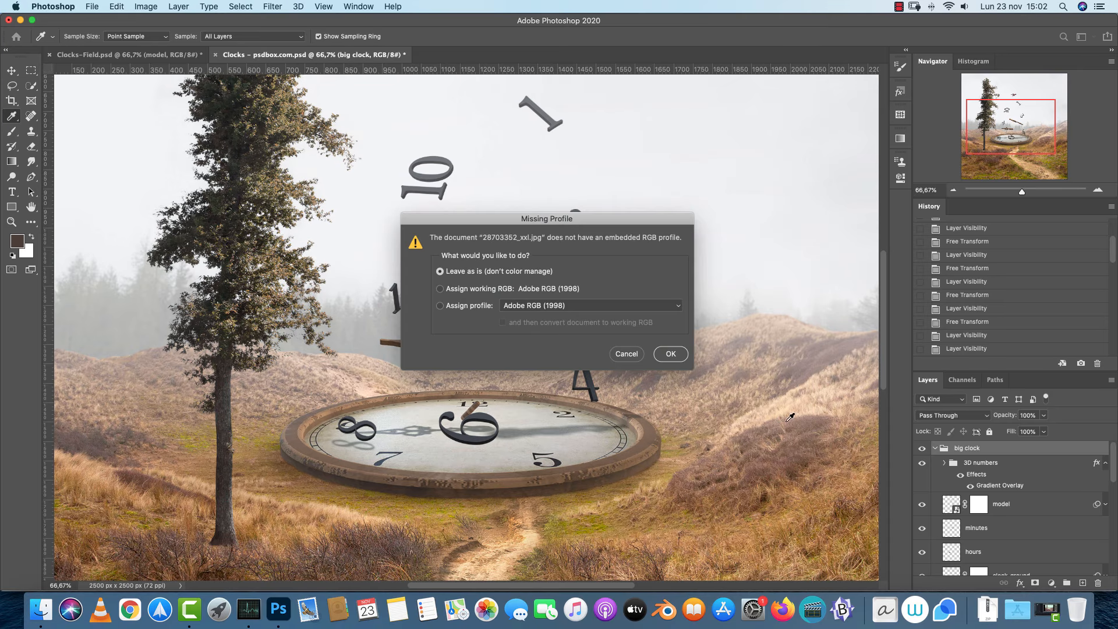
left_click(669, 352)
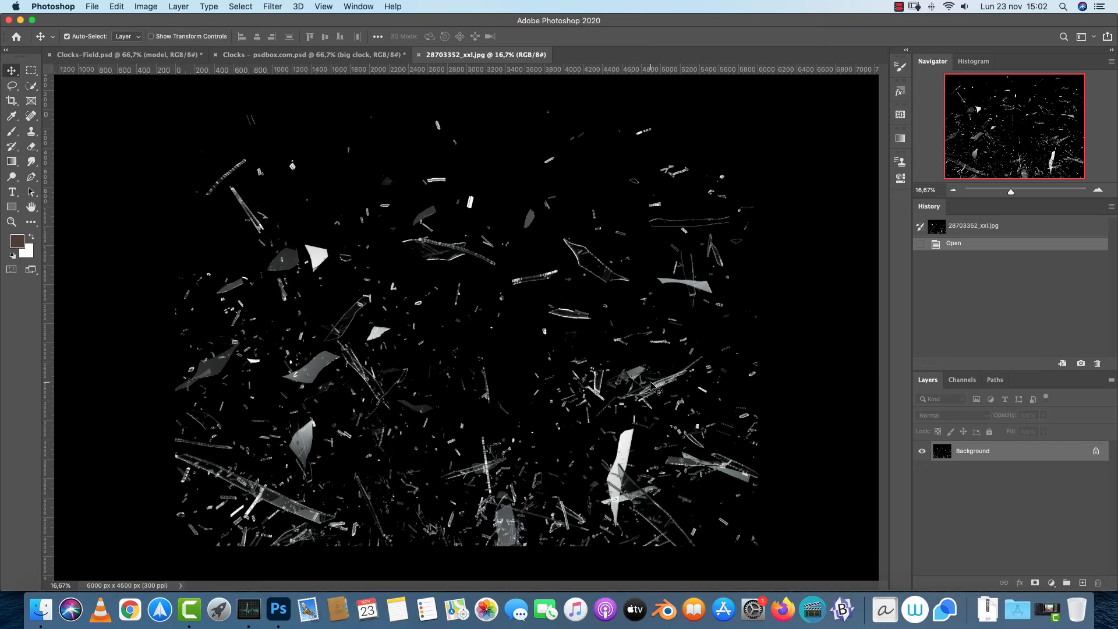
Lasso the long pointed glass shard in the upper part of the image and copy it
key("super+1")
left_click_drag(711, 354, 394, 577)
left_click_drag(682, 422, 431, 444)
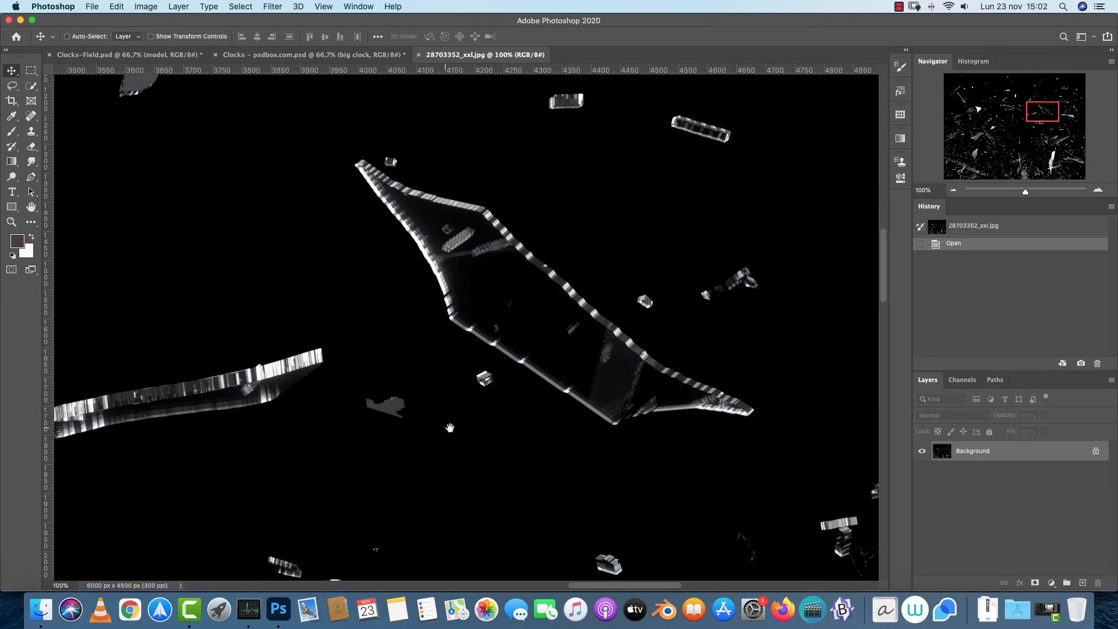
key("l")
mouse_move(357, 186)
left_mouse_down()
mouse_move(408, 302)
mouse_move(574, 446)
mouse_move(781, 455)
mouse_move(717, 339)
mouse_move(606, 217)
mouse_move(350, 116)
mouse_move(350, 169)
left_mouse_up()
key("super+c")
In the Clocks - psdbox.com.psd composite, add a new layer above the model and put it in a group named glass
left_click(235, 55)
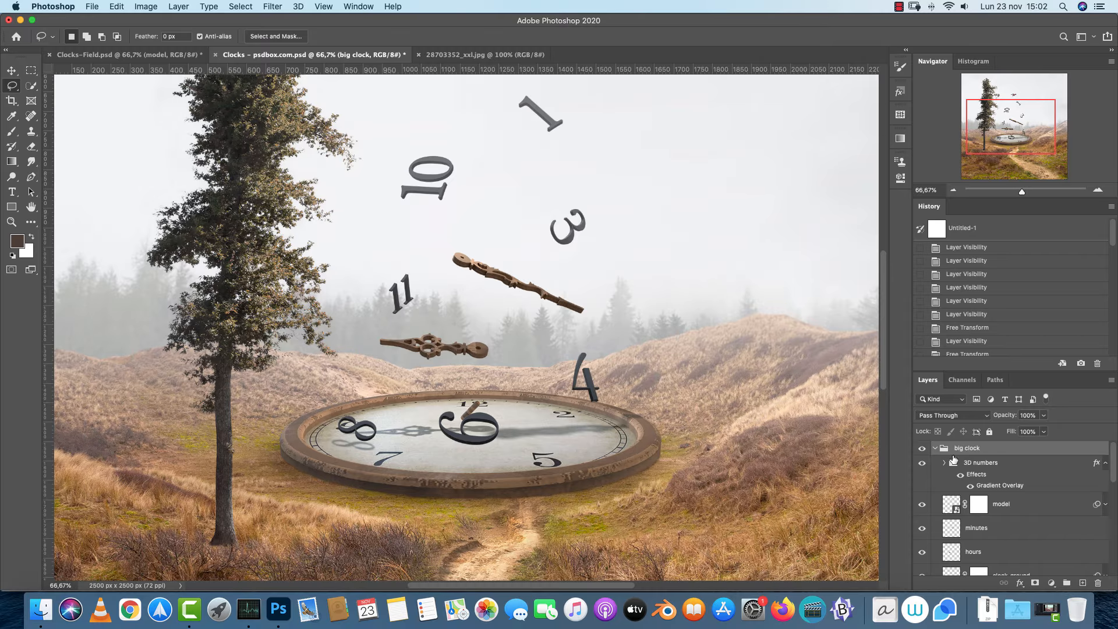
left_click(1104, 463)
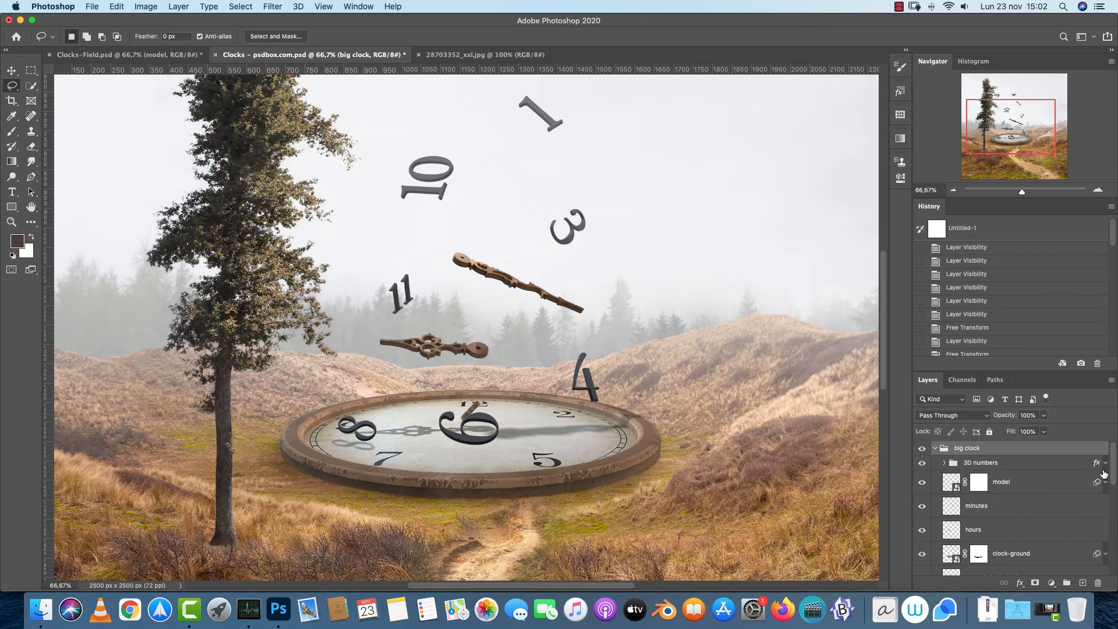
left_click(1018, 464)
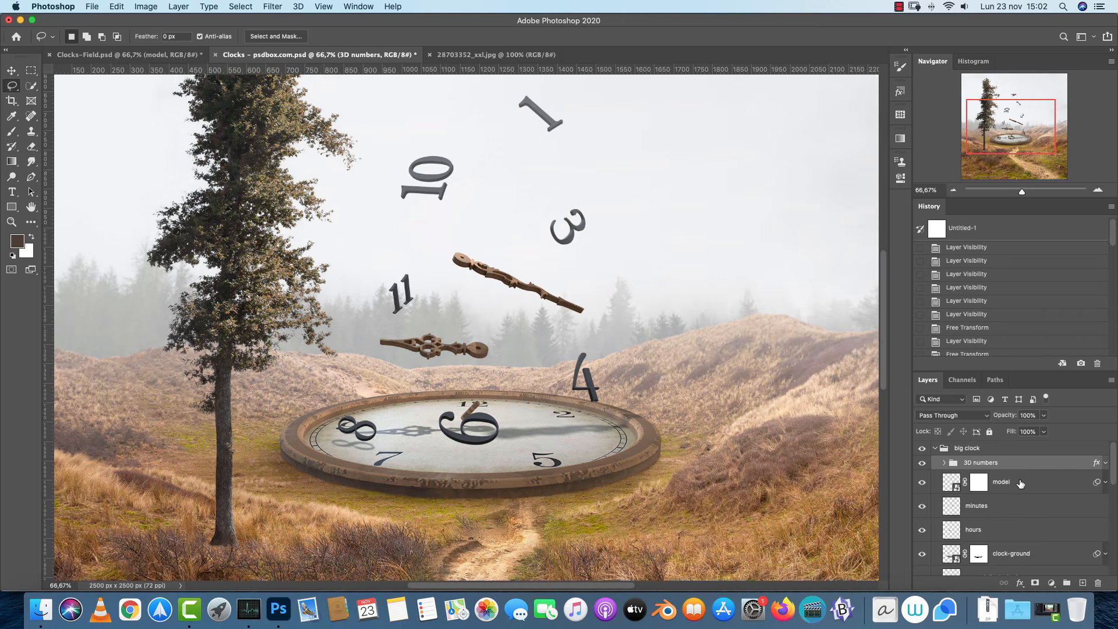
left_click(1024, 481)
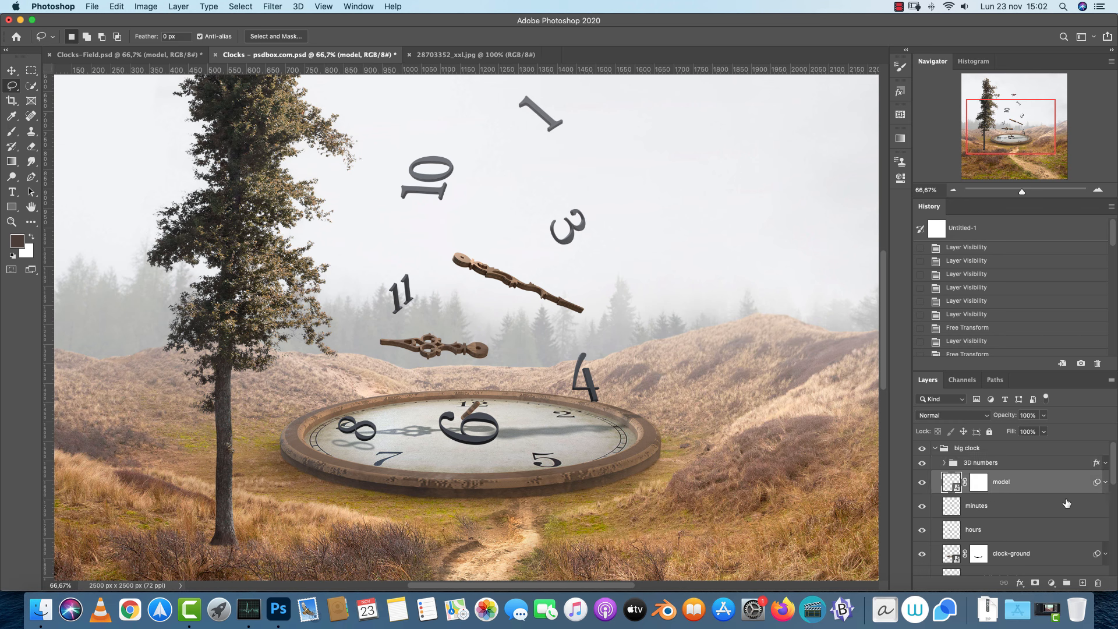
left_click(1083, 583)
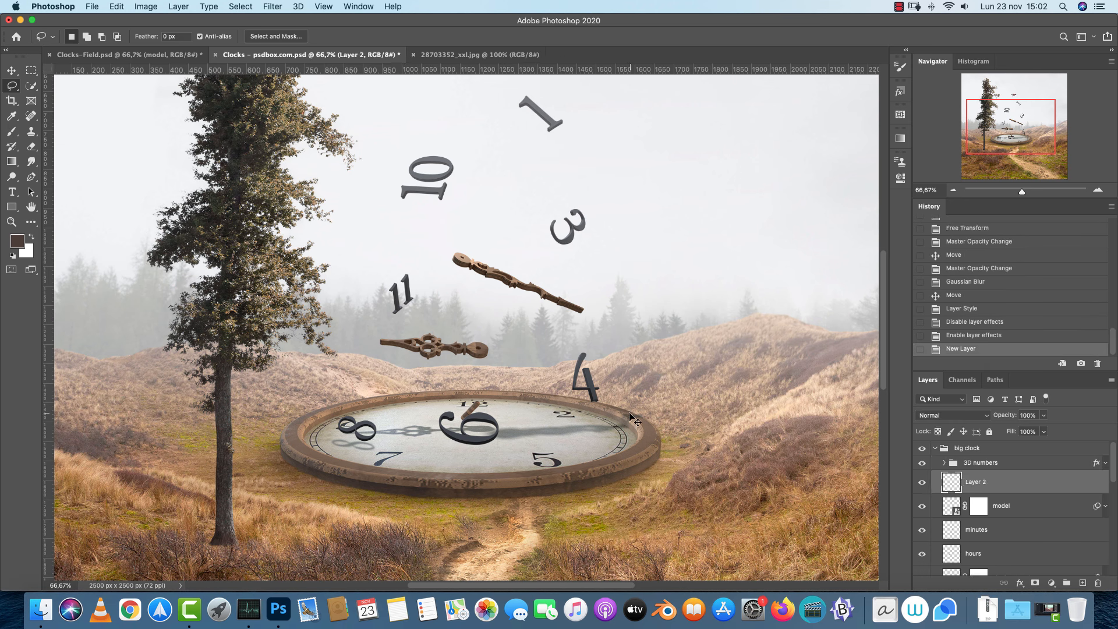
key("super+g")
double_click(974, 477)
type("g")
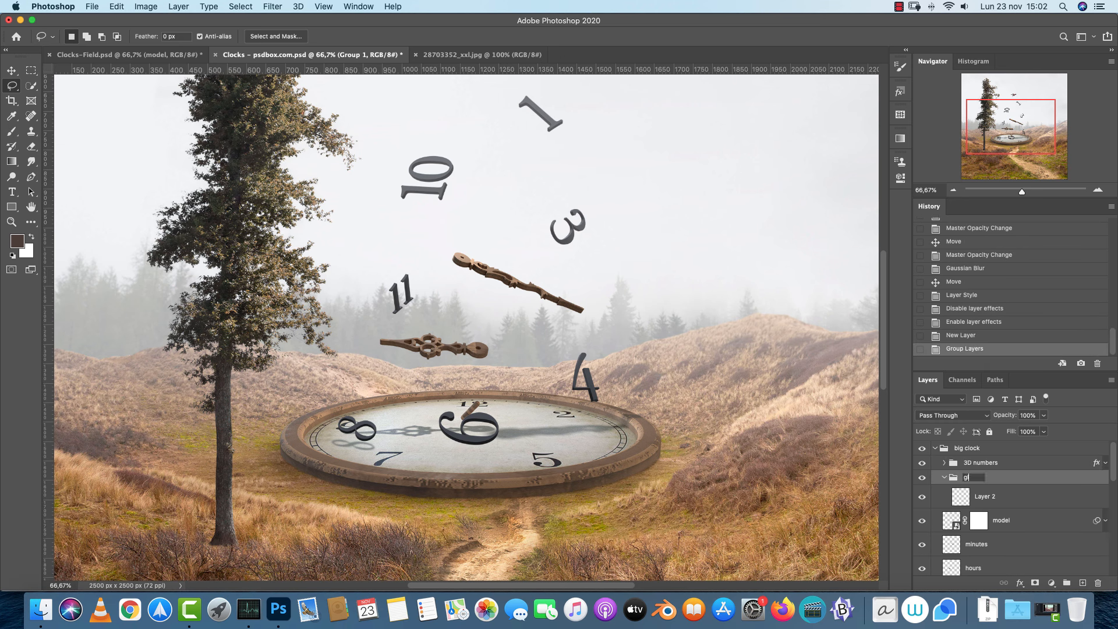
type("lass")
key("Return")
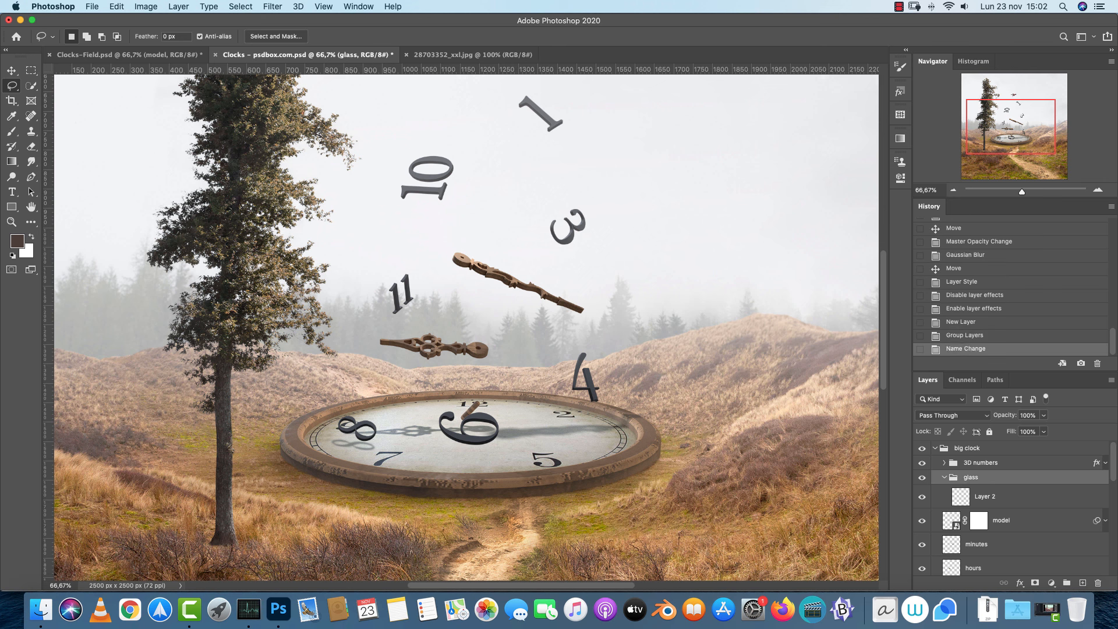
Paste the shard into the glass group's layer and set its blend mode to Screen
left_click(1015, 495)
key("super+v")
left_click(955, 415)
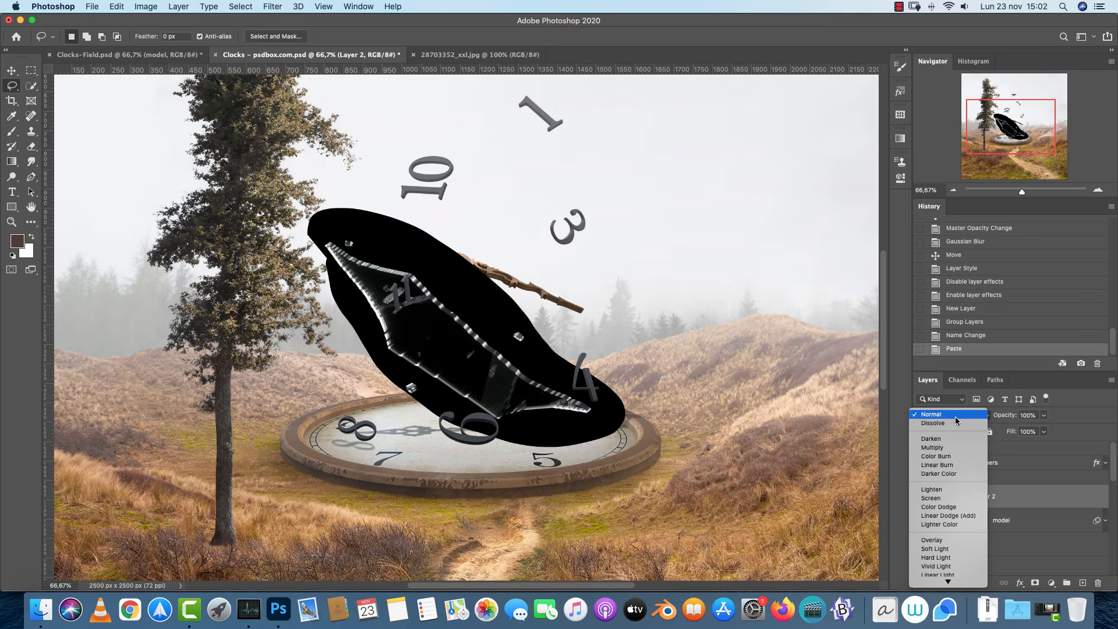
left_click(941, 498)
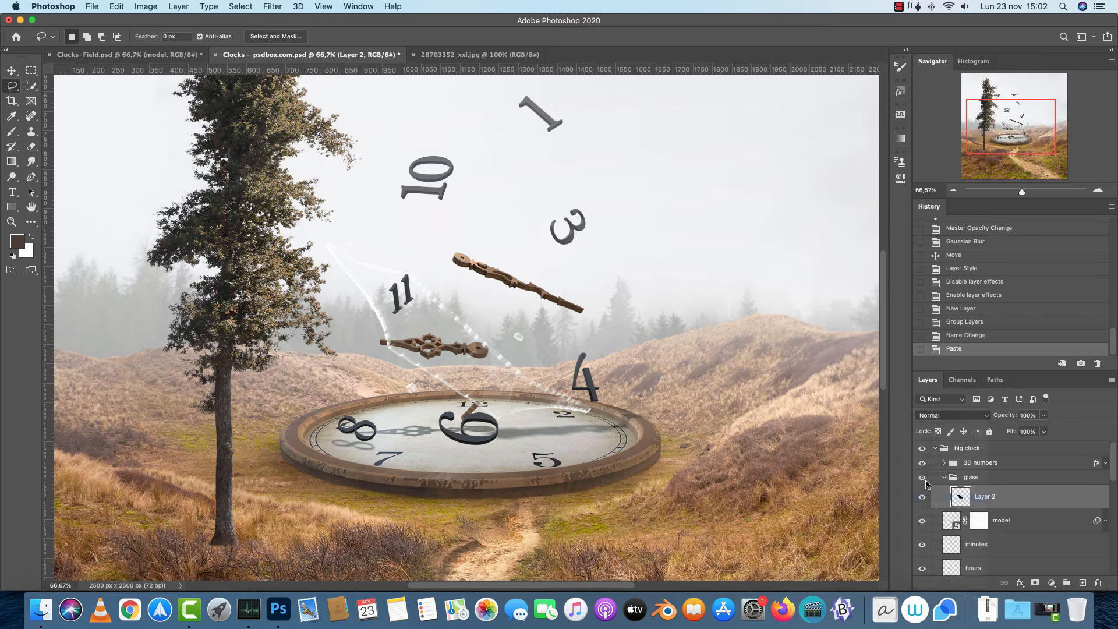
Scale the glass shard down and place it beside the number 4, above the clock's rim
key("super+t")
left_click_drag(625, 211, 453, 339)
left_click_drag(398, 400, 585, 365)
key("Return")
Compare the shard's look with the glass in Clocks-Field.psd and inspect the shard up close
left_click(128, 54)
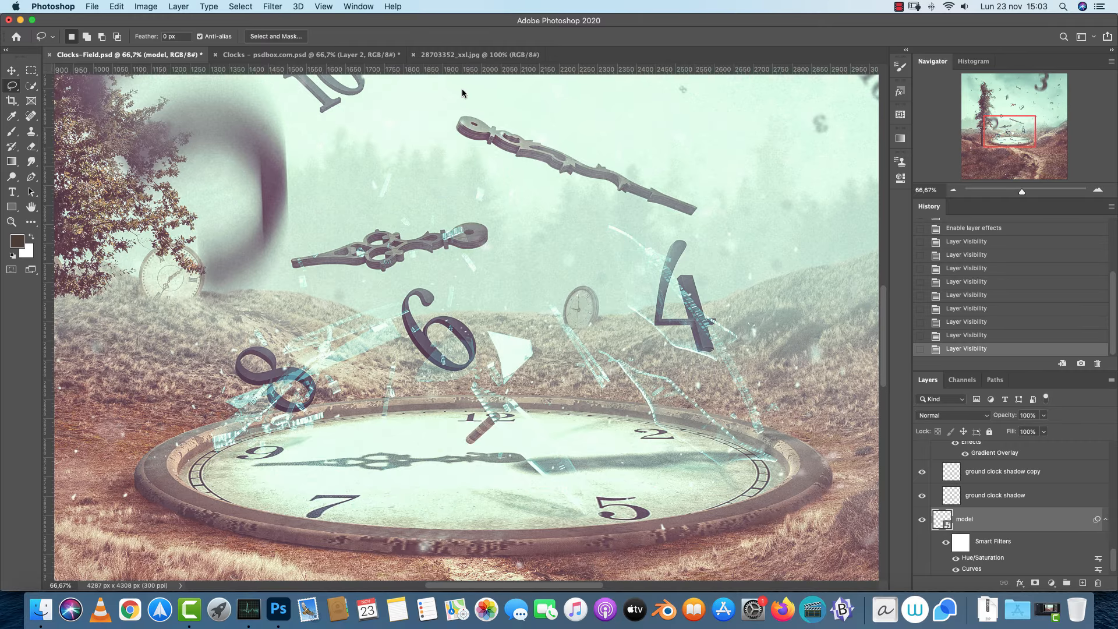
left_click(438, 56)
left_click(364, 57)
key("super+plus")
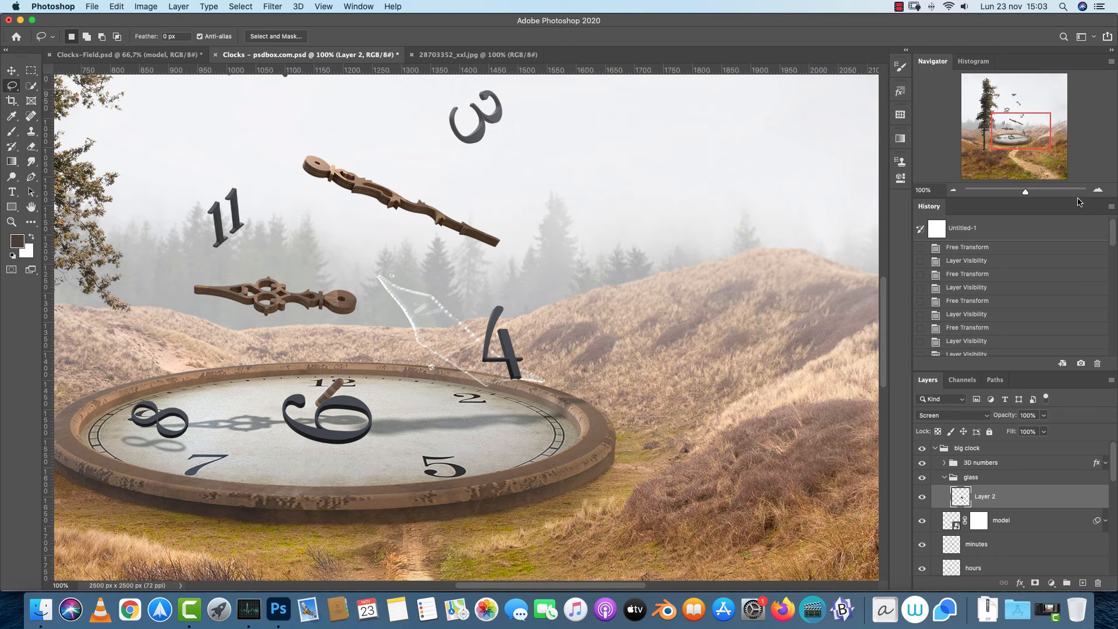
left_click(1098, 191)
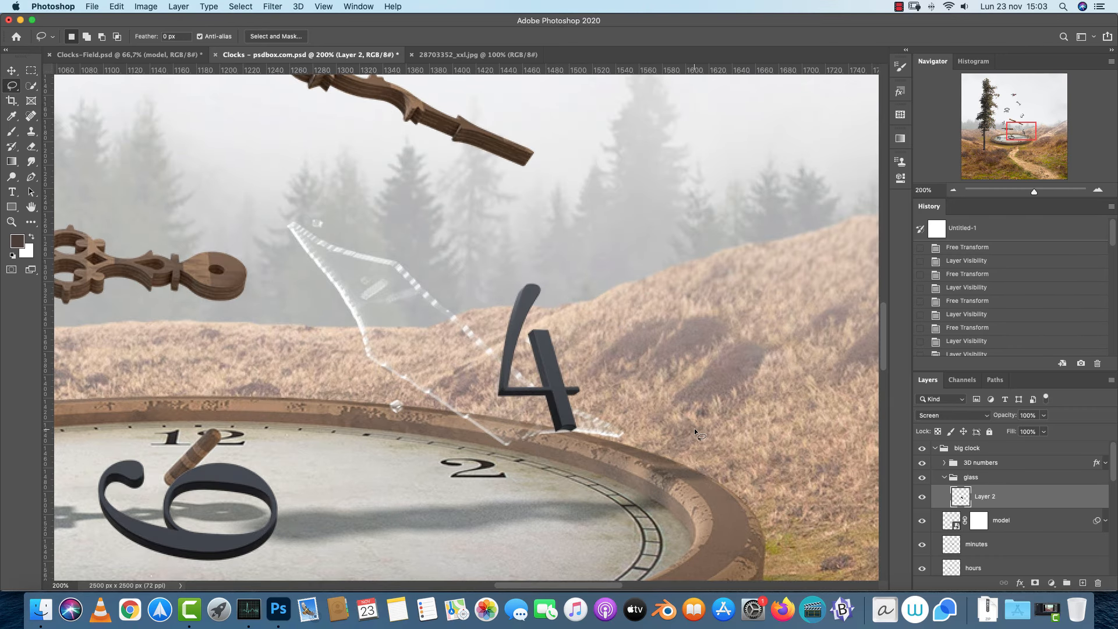
scroll(595, 432, "left", 3)
scroll(595, 432, "up", 1)
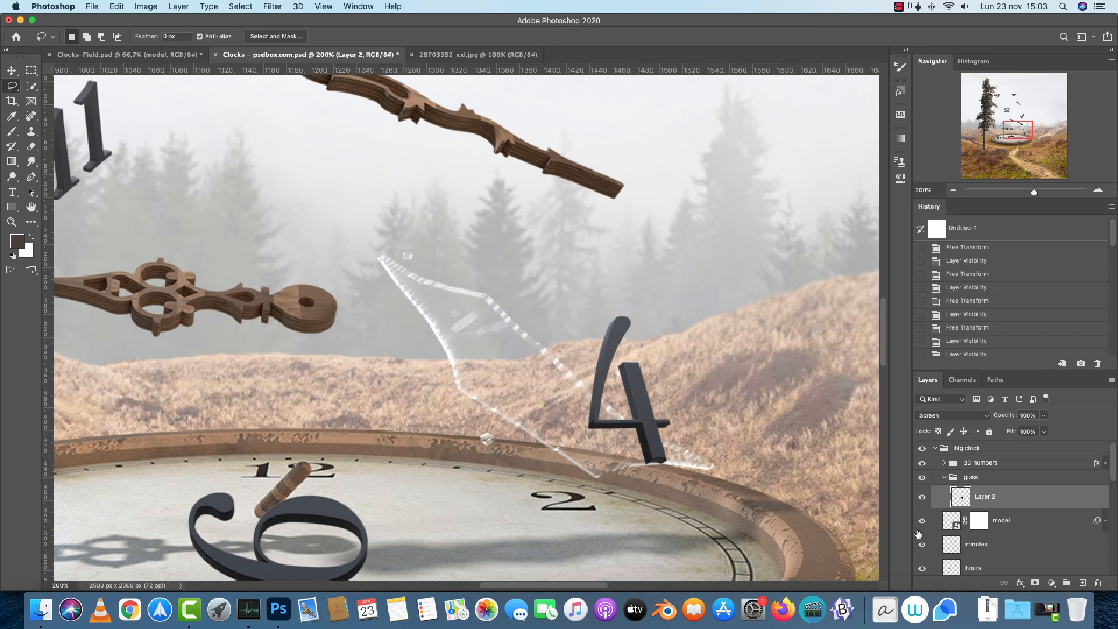
Colorize the glass shard pale cyan with Hue/Saturation, using a hue of about 185 and a saturation of 23
key("super+u")
left_click_drag(649, 131, 796, 143)
left_click(796, 285)
left_click_drag(621, 216, 684, 248)
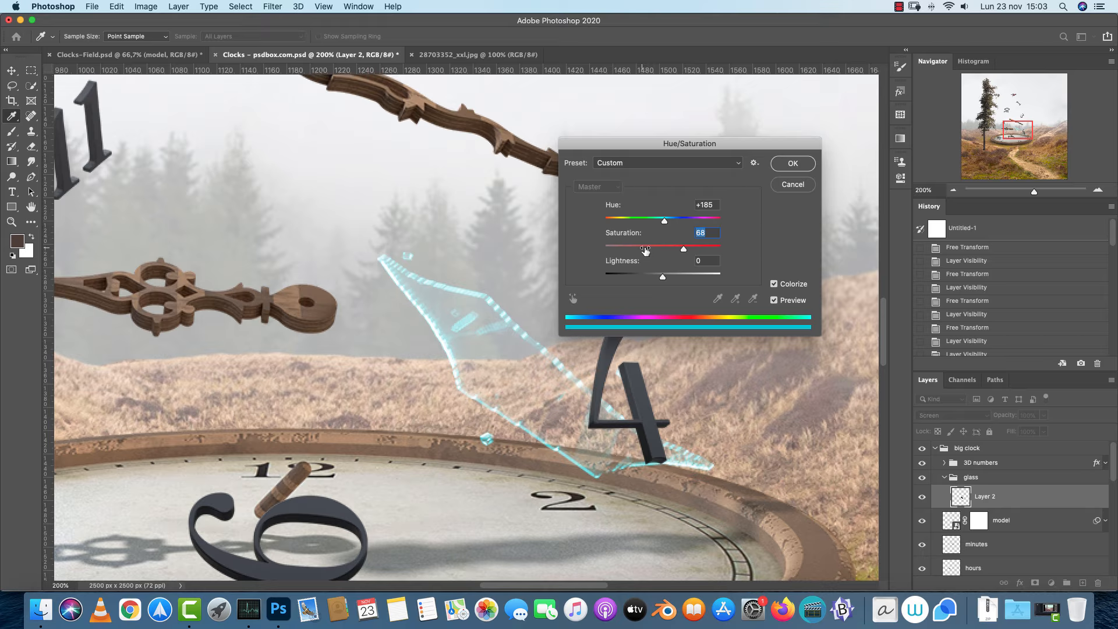
left_click_drag(648, 250, 638, 251)
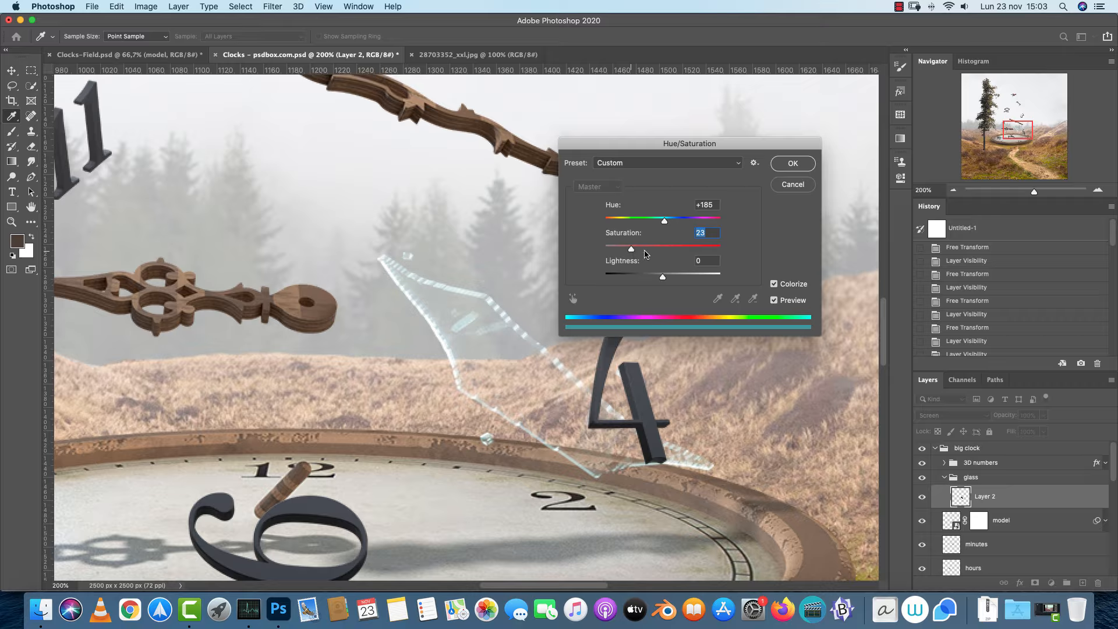
mouse_move(667, 221)
left_mouse_down()
mouse_move(655, 219)
mouse_move(663, 225)
left_mouse_up()
left_click(778, 169)
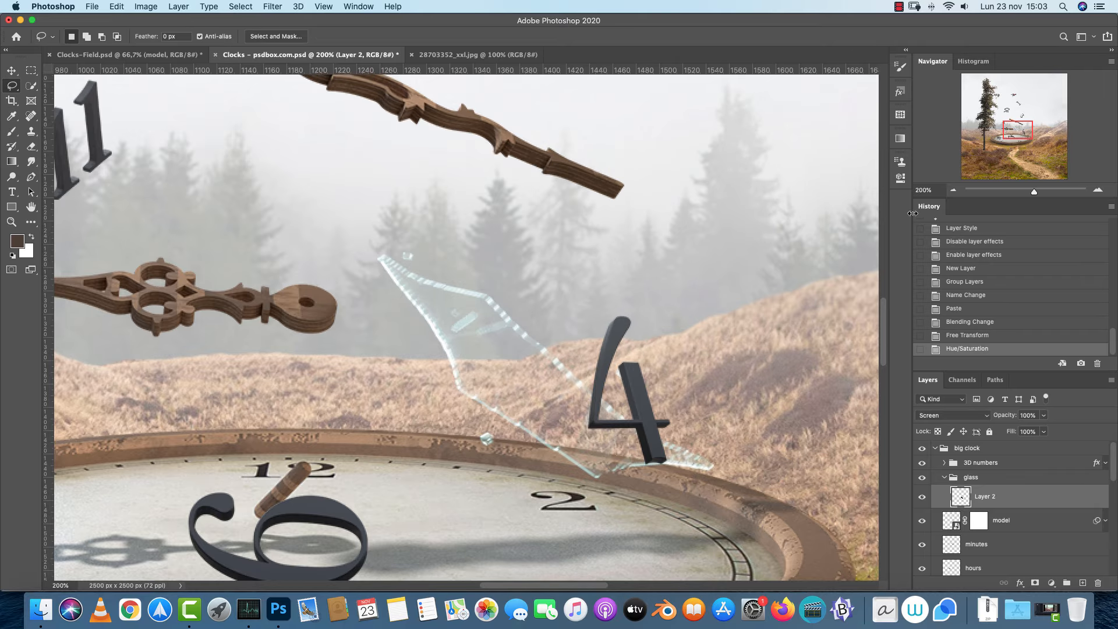
Move the glass group above the 3D numbers group so the shard overlaps the number 4
left_click(1004, 479)
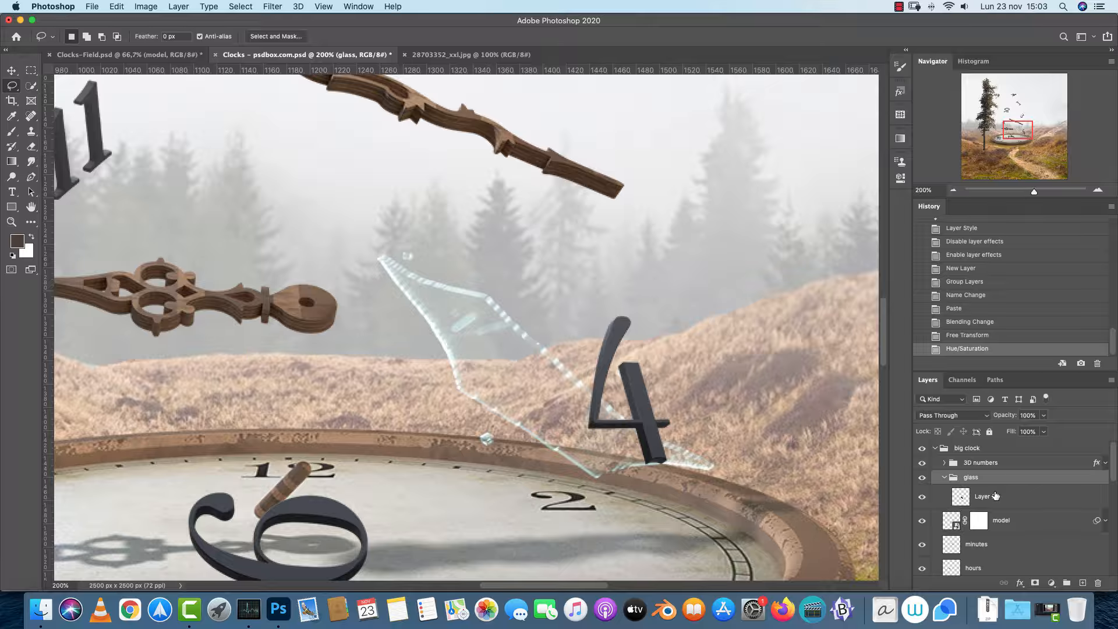
left_click_drag(995, 484, 994, 464)
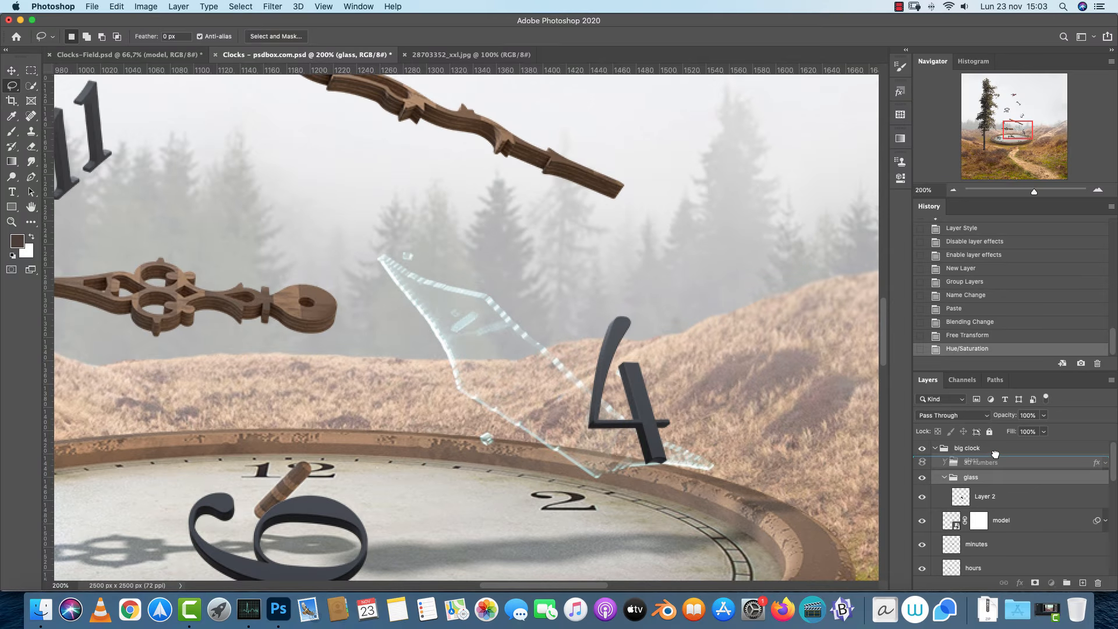
left_click_drag(997, 456, 993, 459)
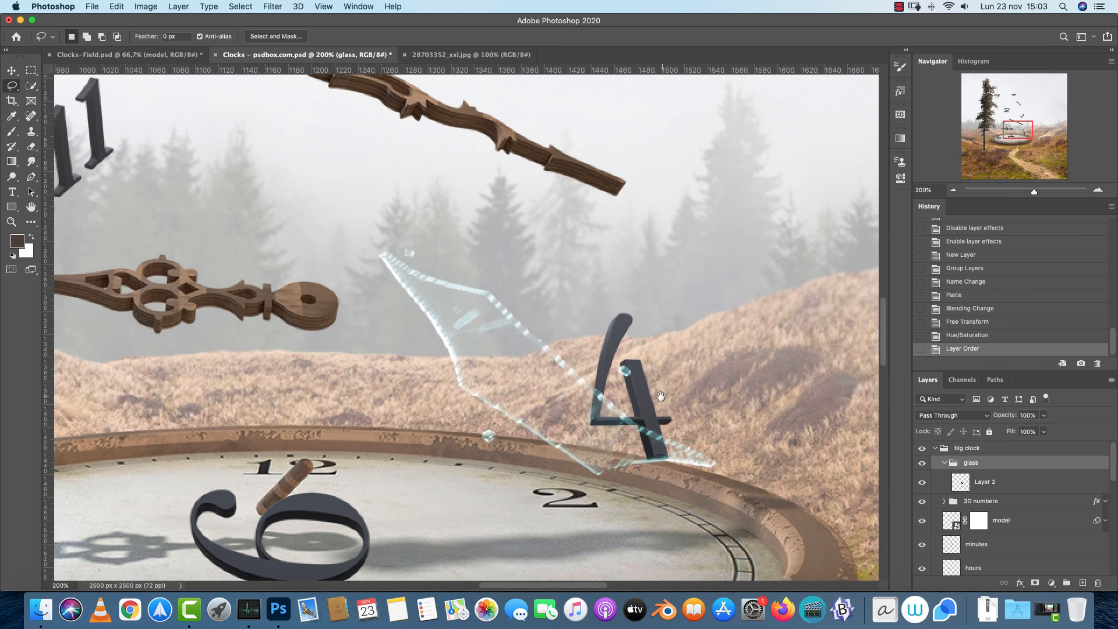
Lasso the slim pointed shard below the large one in 28703352_xxl.jpg, including its small fragments, and copy it
scroll(588, 326, "down", 3)
scroll(589, 327, "right", 3)
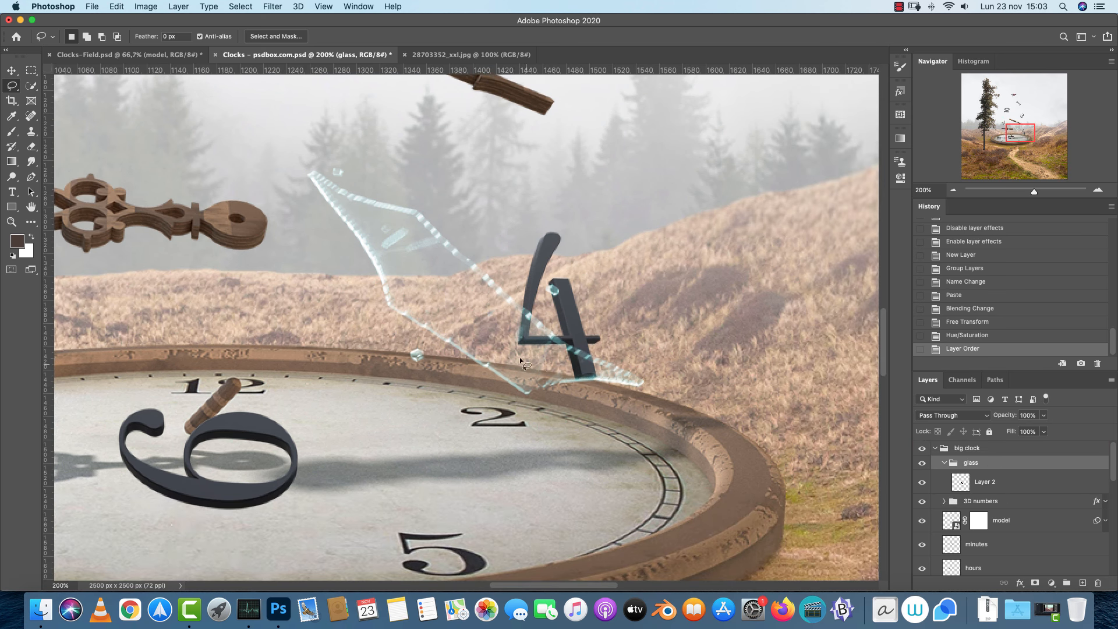
left_click_drag(522, 359, 718, 337)
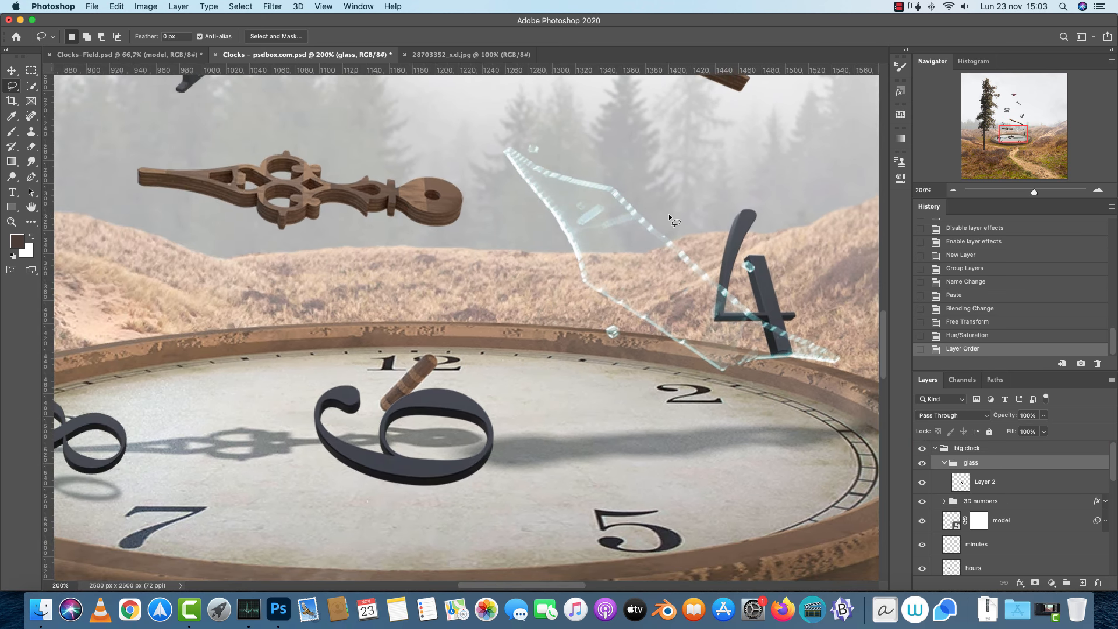
left_click(505, 55)
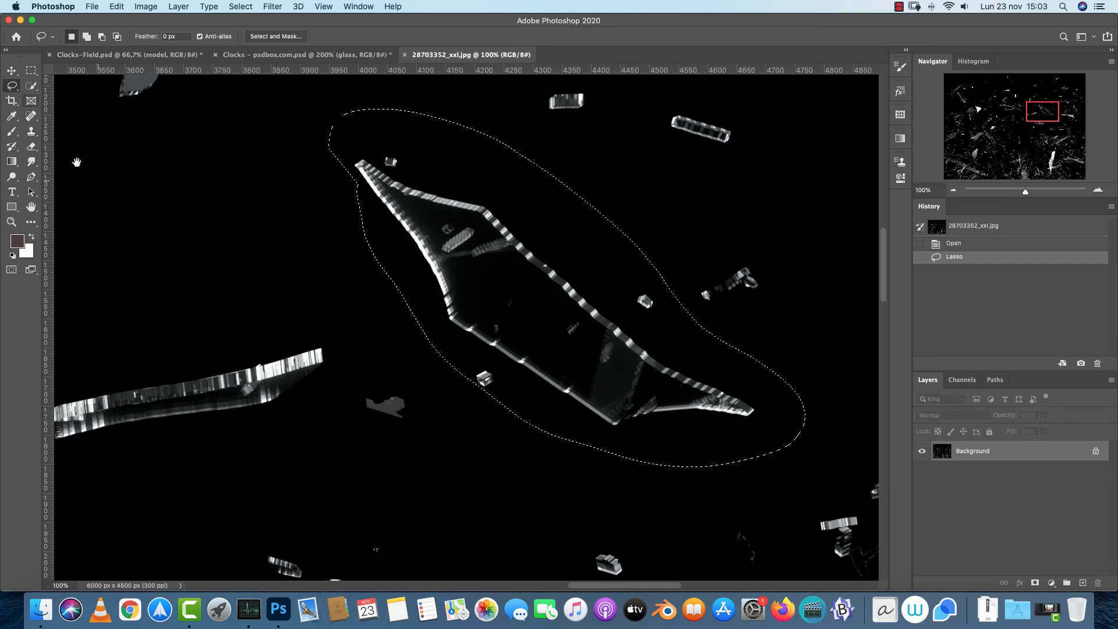
scroll(102, 121, "left", 5)
scroll(102, 121, "down", 2)
scroll(421, 315, "down", 5)
scroll(422, 315, "right", 6)
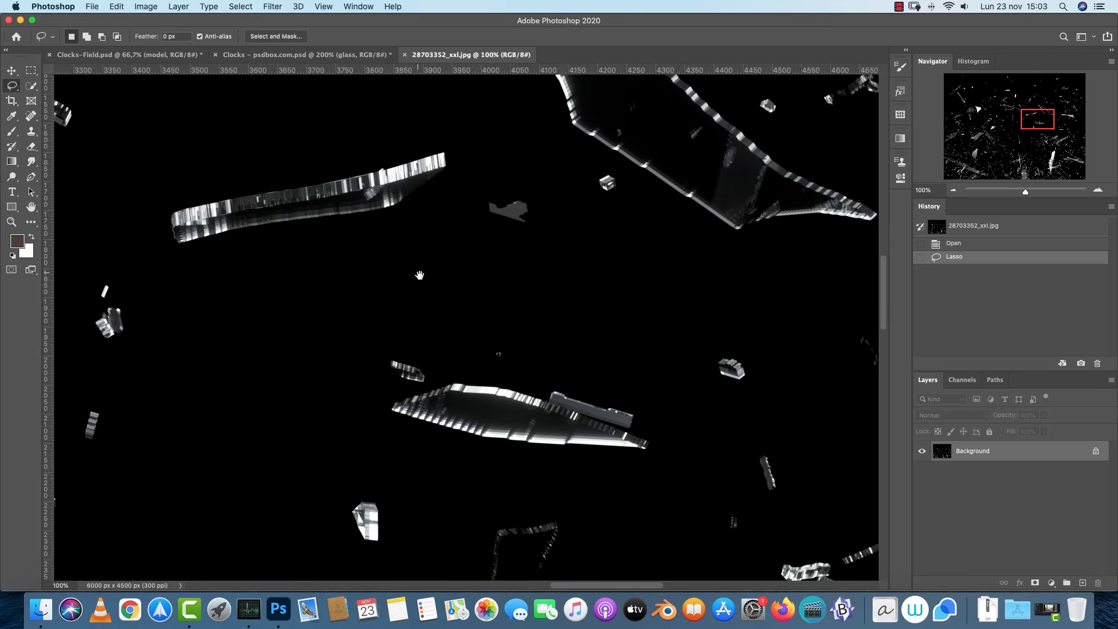
left_click(452, 313)
left_click_drag(583, 466, 463, 314)
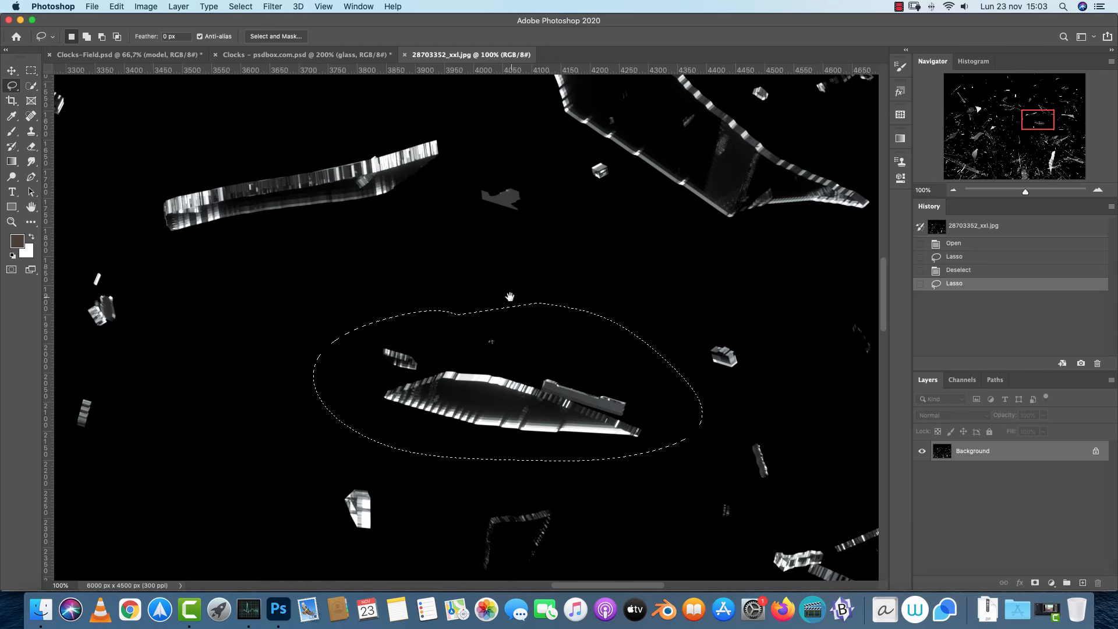
key("super+c")
Paste the slim shard into the glass group of the clock composite and set its blending mode to Screen
left_click(337, 56)
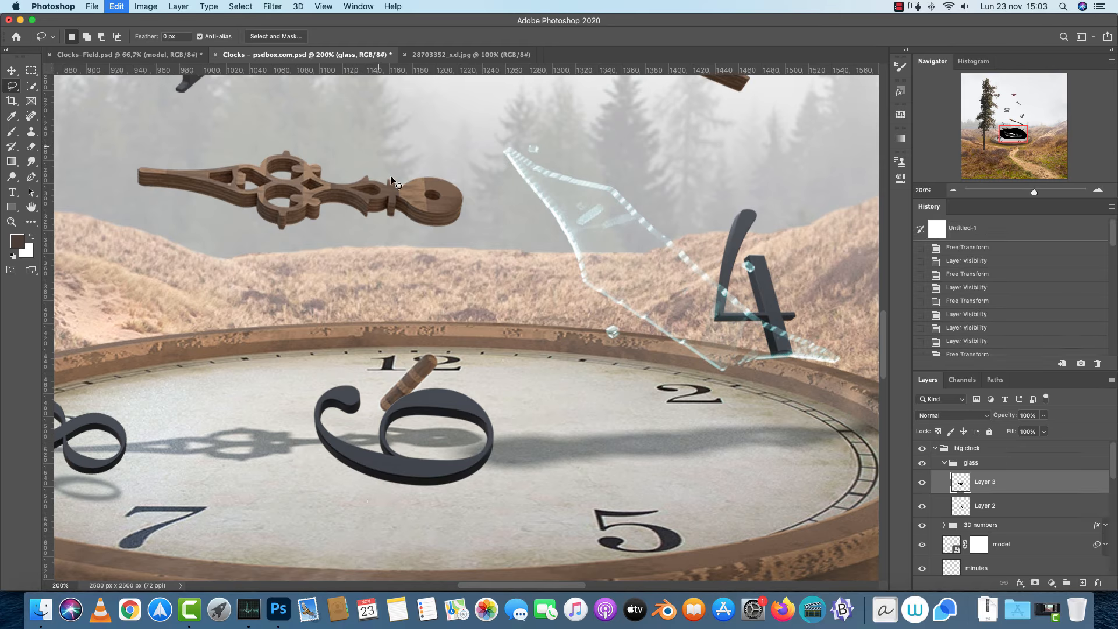
key("super+v")
left_click(959, 417)
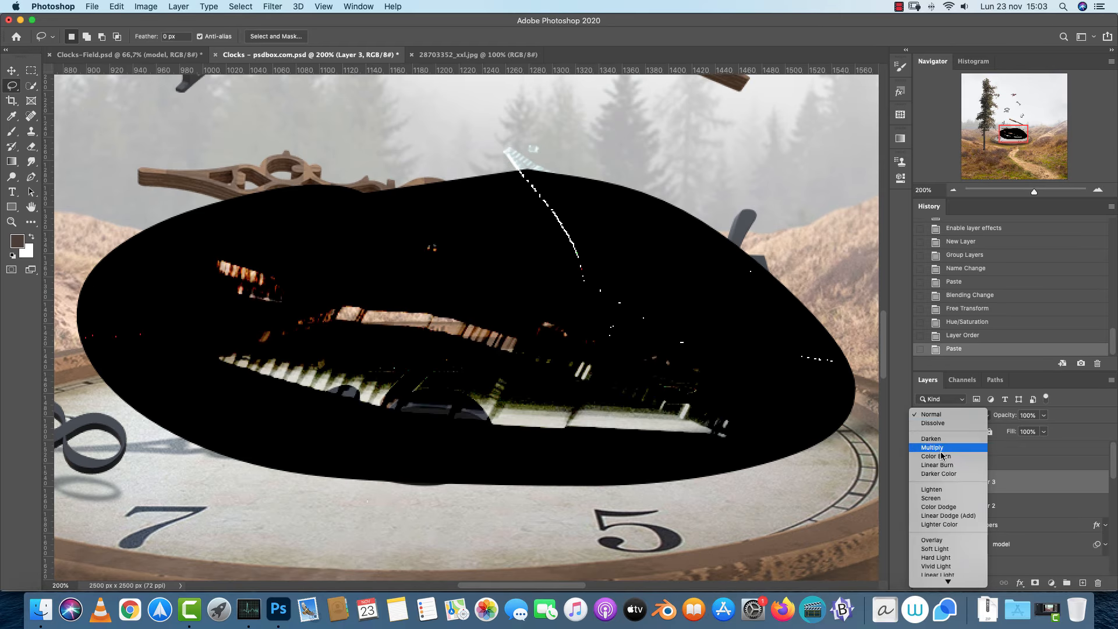
left_click(938, 497)
Scale the slim shard to about 53.5%, rotate it about -27°, and place it over the clock's rim above the number 8
key("super+t")
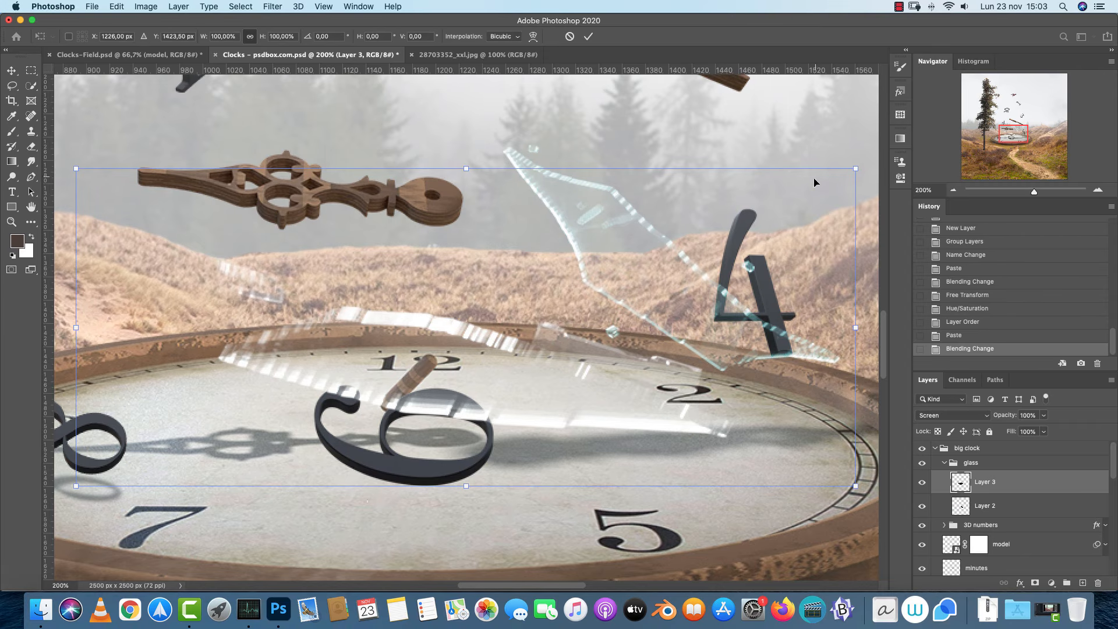
left_click_drag(856, 169, 349, 308)
scroll(349, 309, "left", 5)
scroll(350, 309, "down", 2)
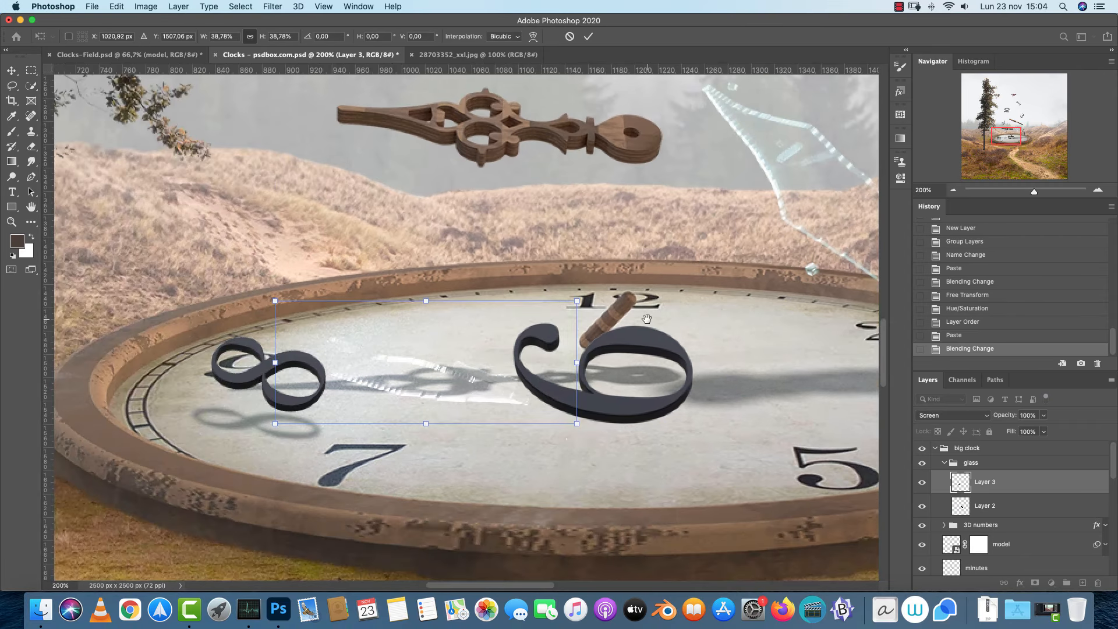
left_click_drag(583, 296, 644, 185)
left_click_drag(548, 308, 385, 231)
left_click_drag(547, 222, 543, 202)
left_click_drag(442, 269, 428, 274)
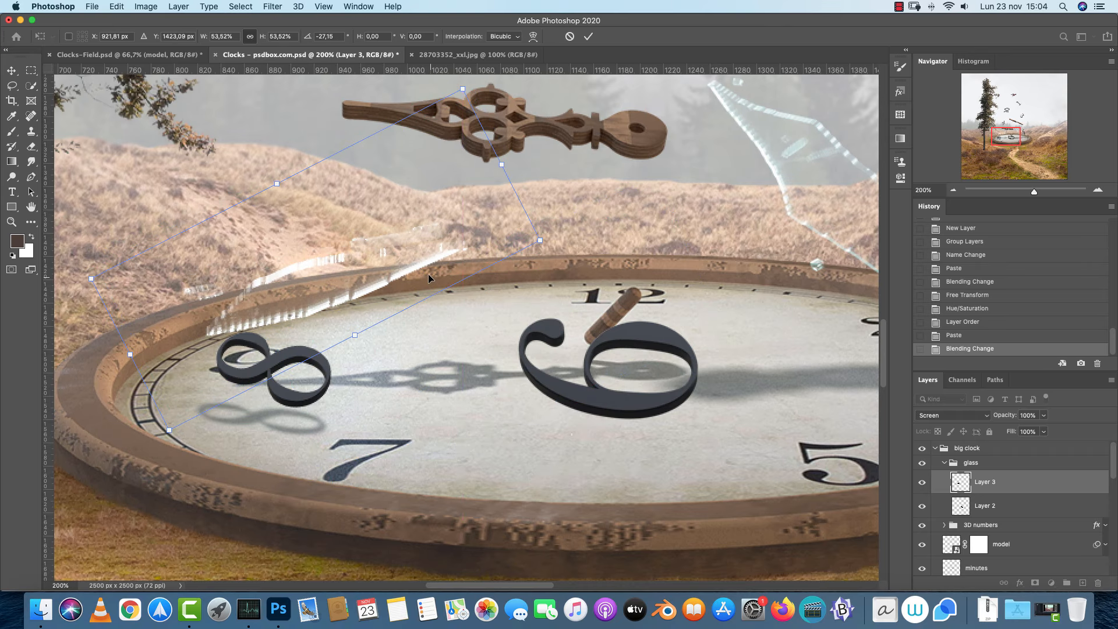
key("Return")
Colorize the shard above the number 8 pale cyan with Hue/Saturation, using hue 182 and saturation 23
key("l")
left_click_drag(459, 311, 471, 349)
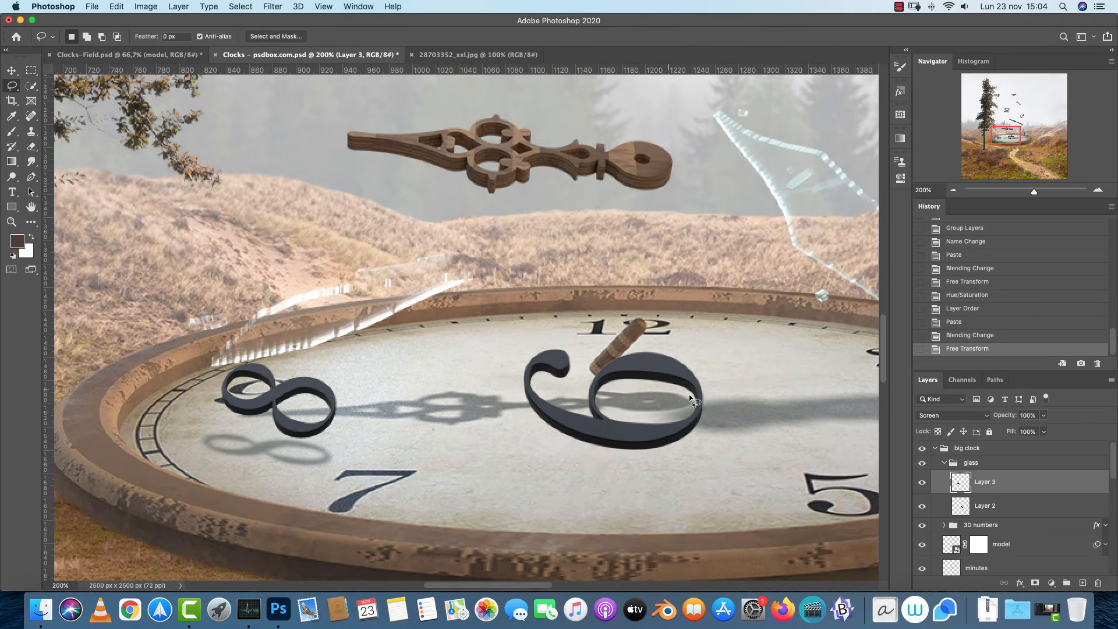
left_click_drag(839, 267, 765, 303)
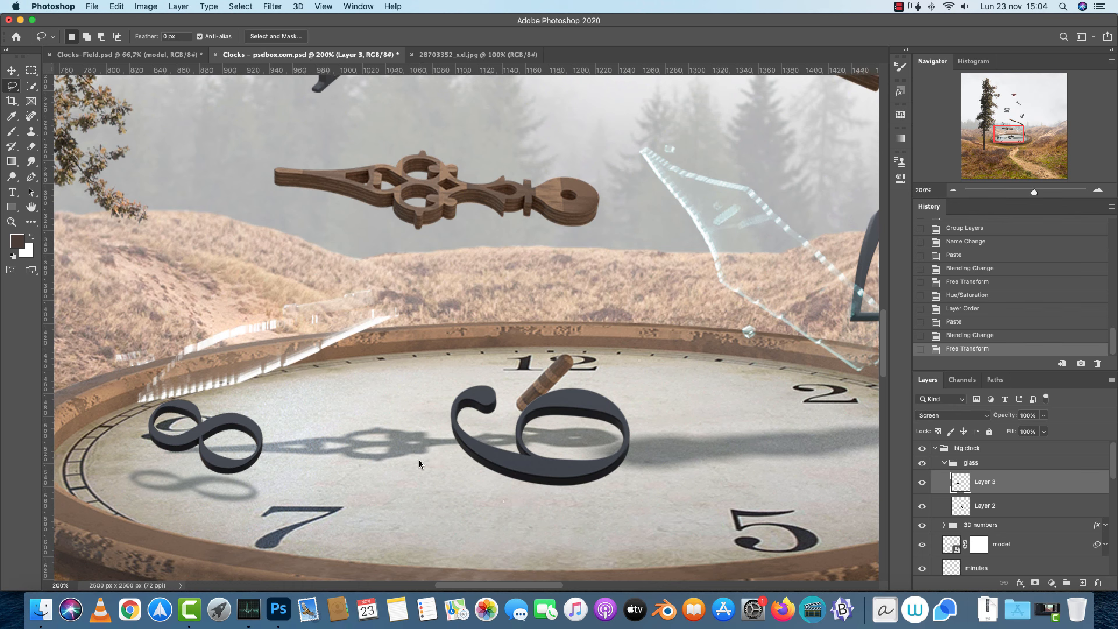
key("super+u")
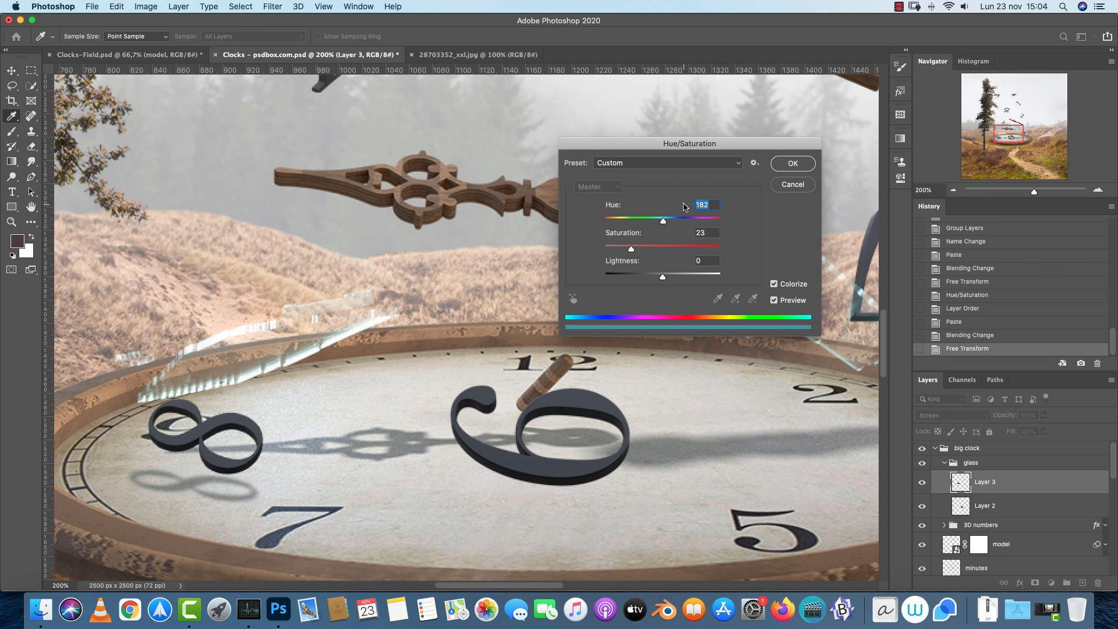
left_click(806, 170)
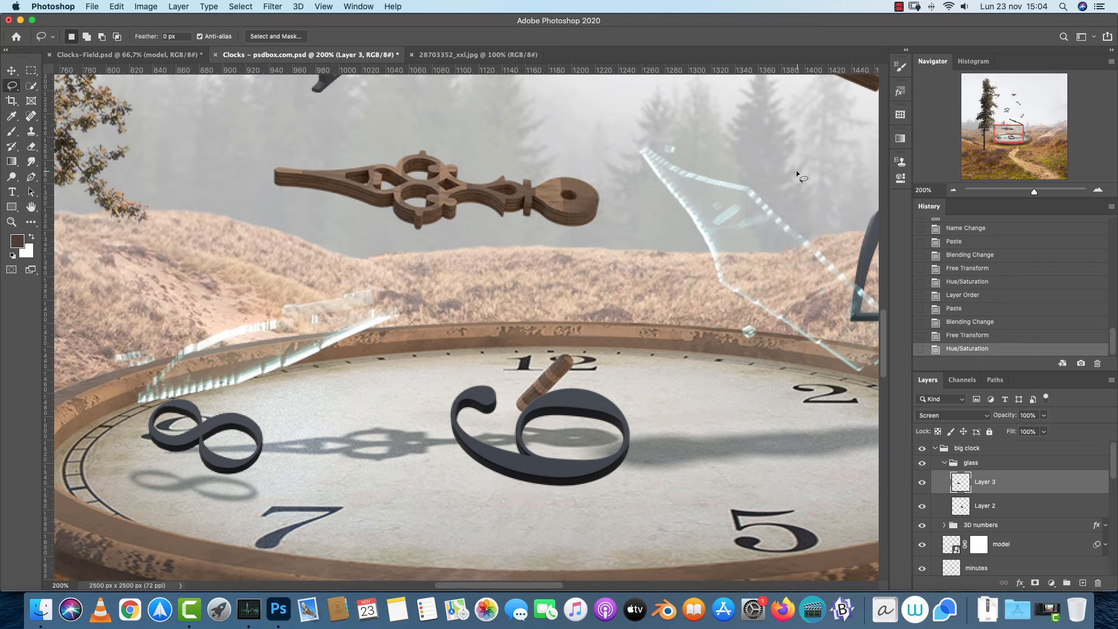
Lasso the long, dark diagonal shard left of the bright white one in 28703352_xxl.jpg and copy it
left_click(445, 54)
left_click_drag(567, 404, 663, 425)
left_click_drag(303, 216, 716, 477)
left_click_drag(532, 339, 624, 303)
left_click_drag(574, 548, 699, 142)
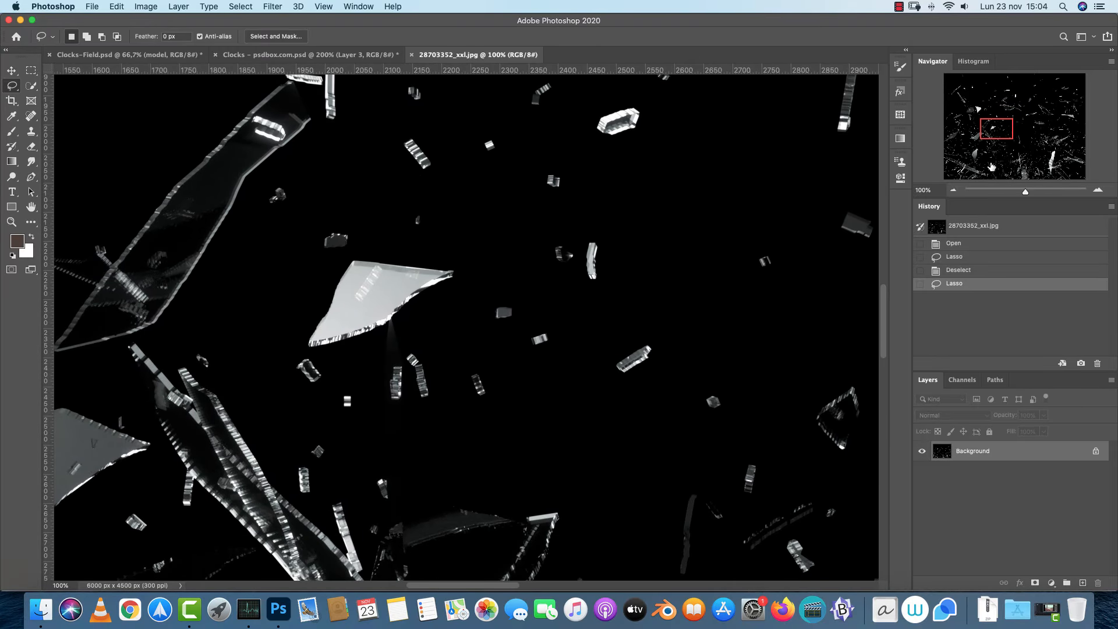
left_click(955, 190)
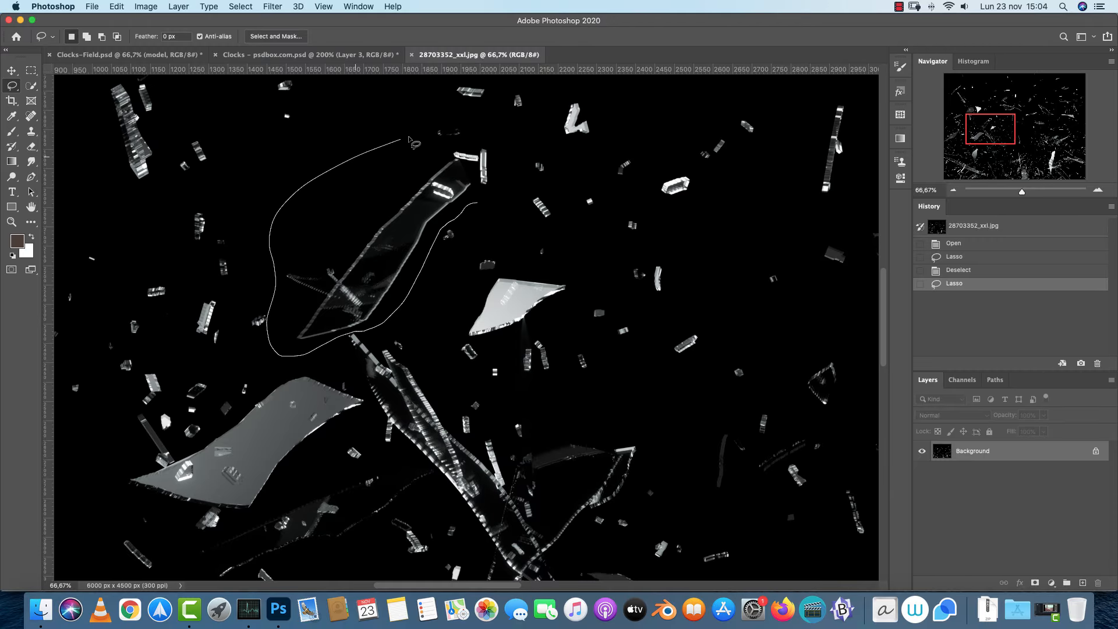
left_click_drag(508, 173, 509, 174)
key("super+c")
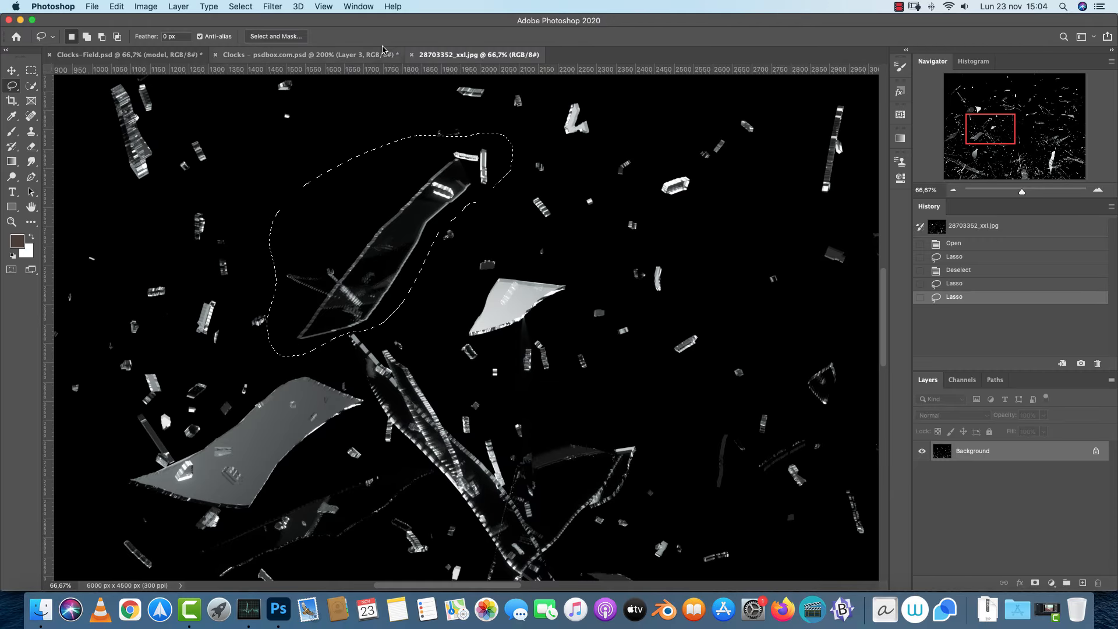
Paste the long diagonal shard into the clock composite's glass group and set its blending mode to Screen
left_click(309, 54)
key("super+v")
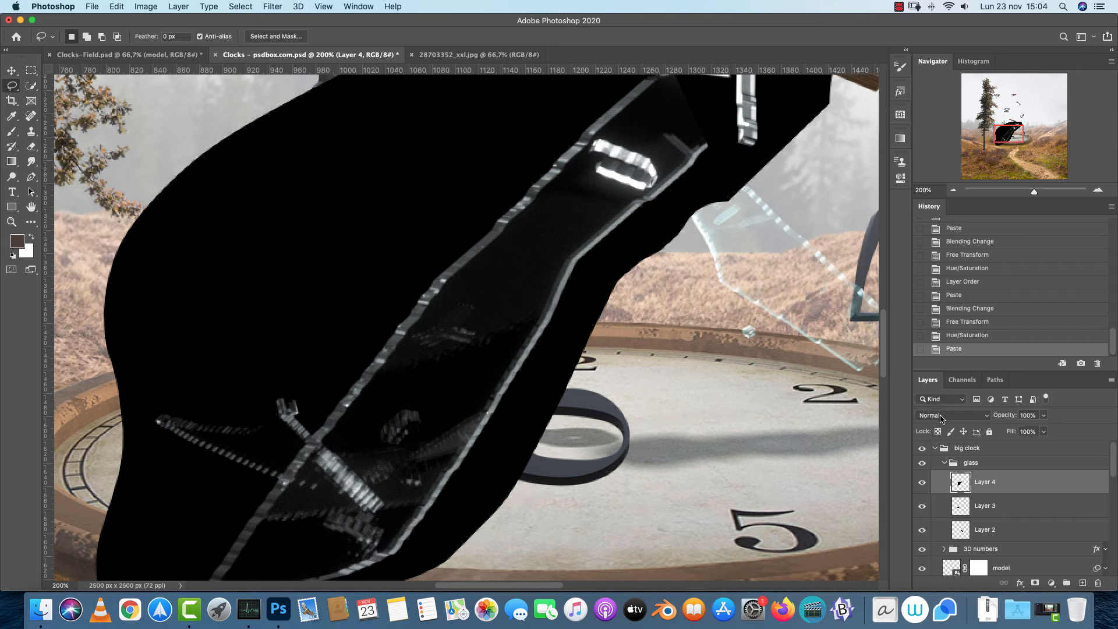
left_click(942, 415)
left_click(932, 490)
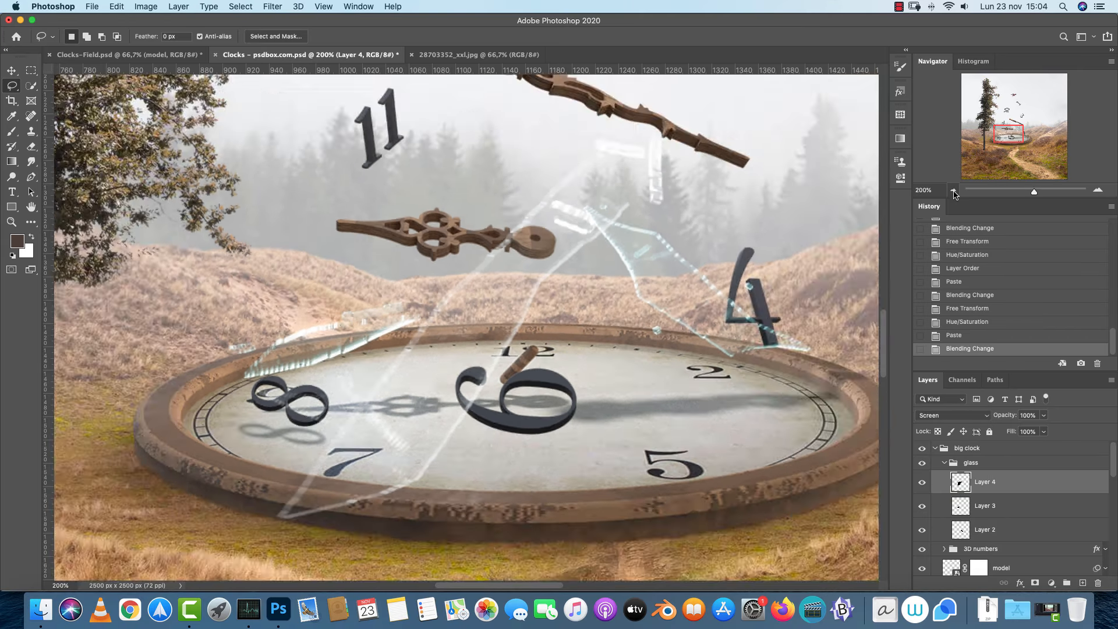
Scale the long shard down, rotate it nearly horizontal, and place it along the clock's back rim above the 12
left_click(953, 190)
left_click(954, 191)
key("super+t")
left_click_drag(590, 212, 453, 328)
left_click_drag(429, 384, 475, 356)
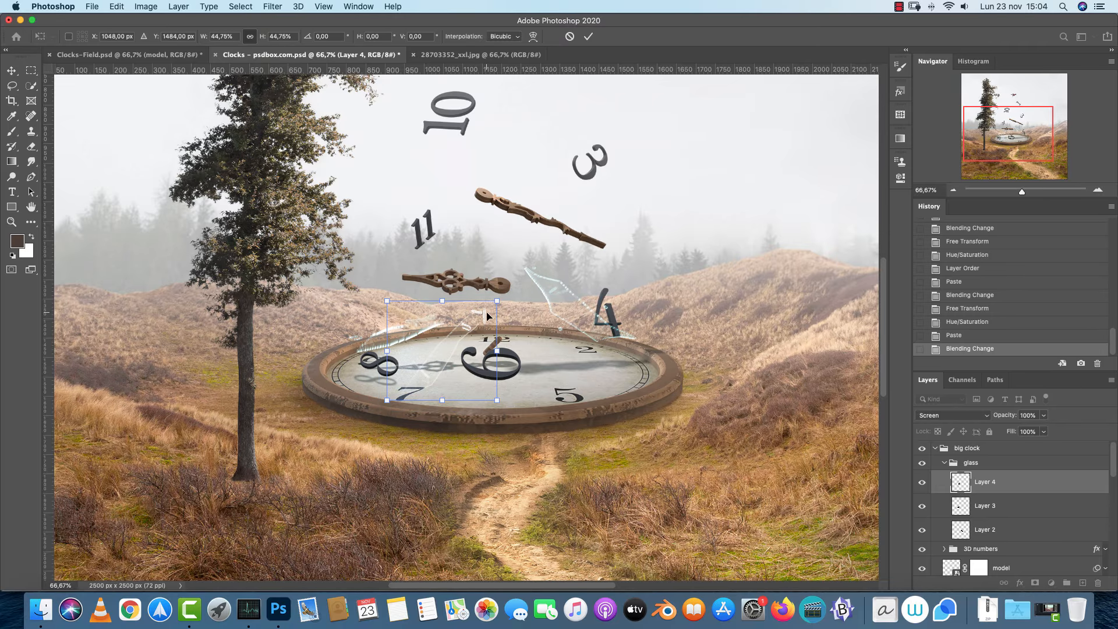
left_click_drag(505, 292, 524, 345)
left_click_drag(454, 357, 596, 337)
mouse_move(517, 261)
left_mouse_down()
mouse_move(535, 251)
mouse_move(528, 242)
left_mouse_up()
key("Return")
Fine-tune the long shard's position along the back rim and colorize it pale cyan with Hue/Saturation
key("l")
left_click_drag(527, 319, 536, 328)
key("super+plus")
key("super+d")
key("v")
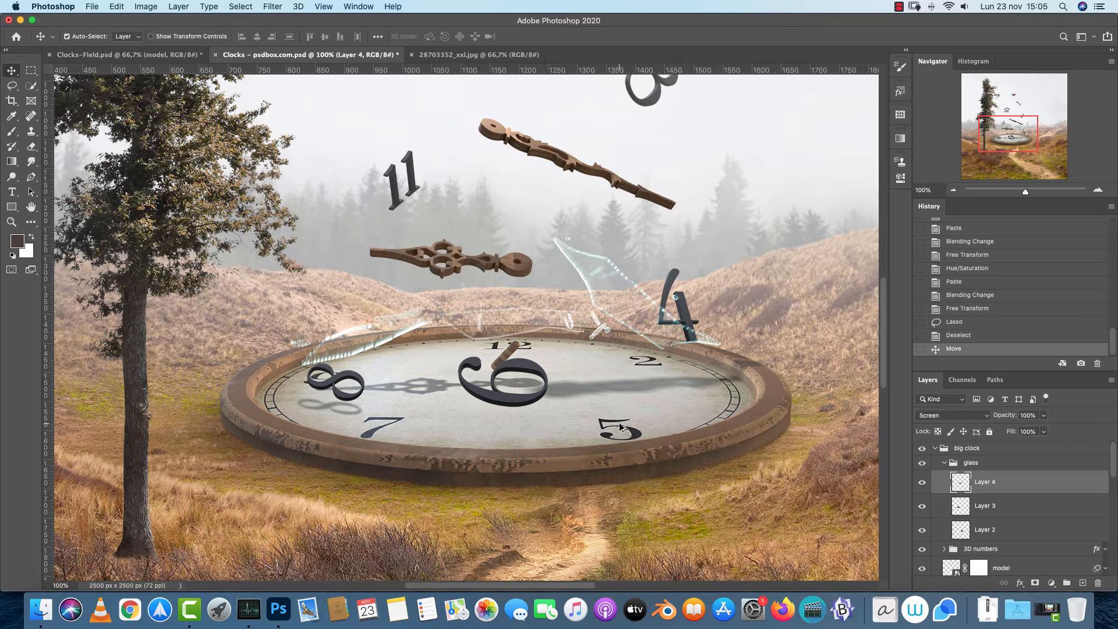
key("super+u")
left_click(790, 165)
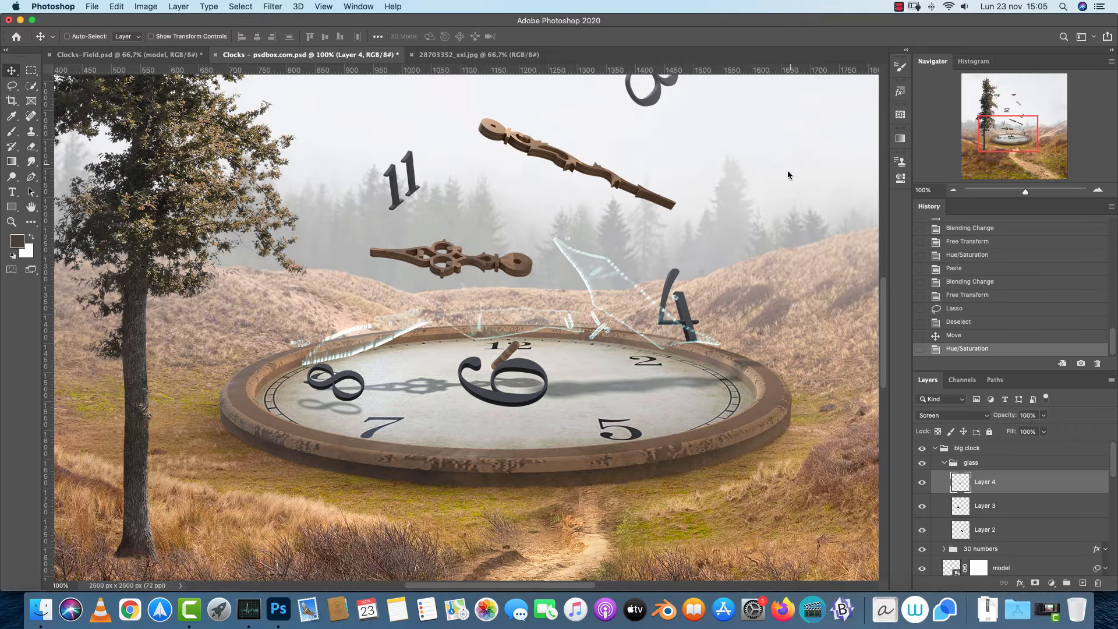
Lasso the small bright white shard near the long diagonal one in 28703352_xxl.jpg and copy it
left_click(438, 54)
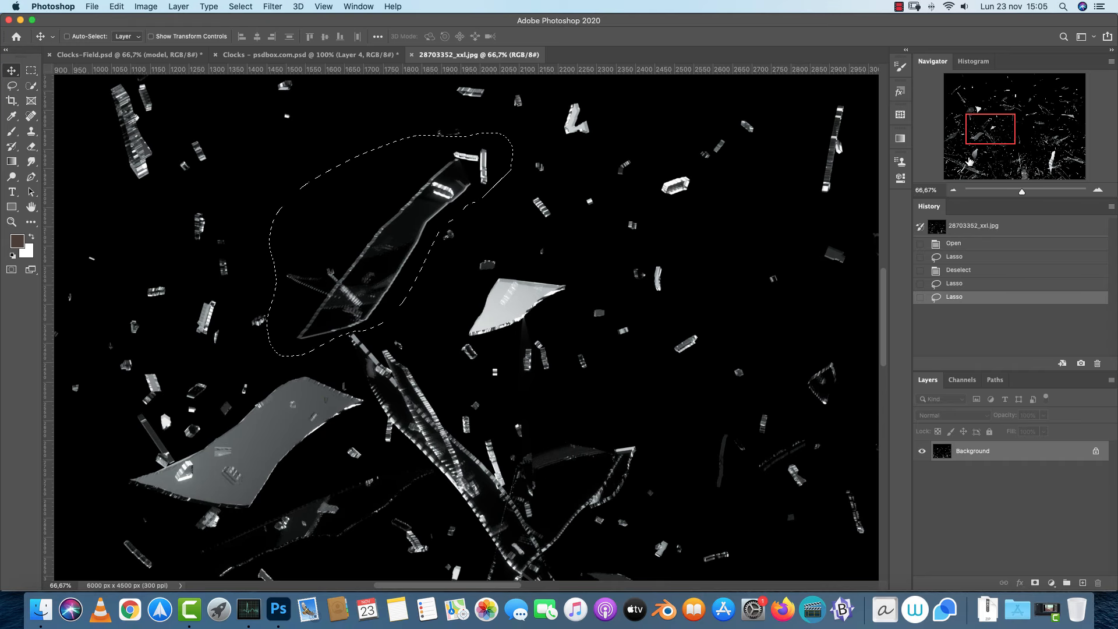
key("l")
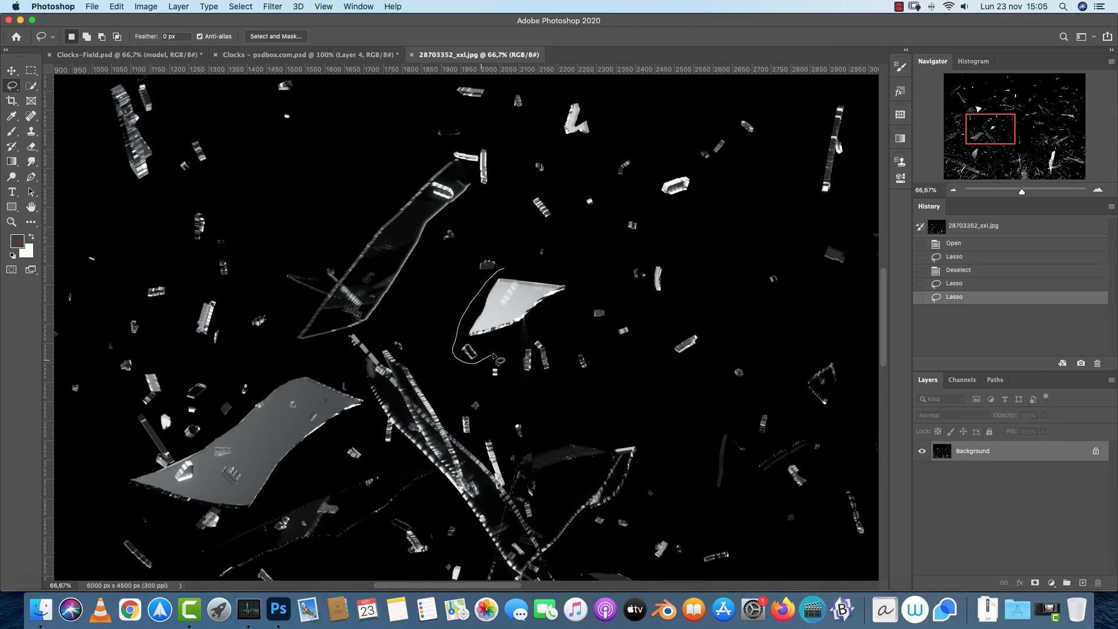
key("super+c")
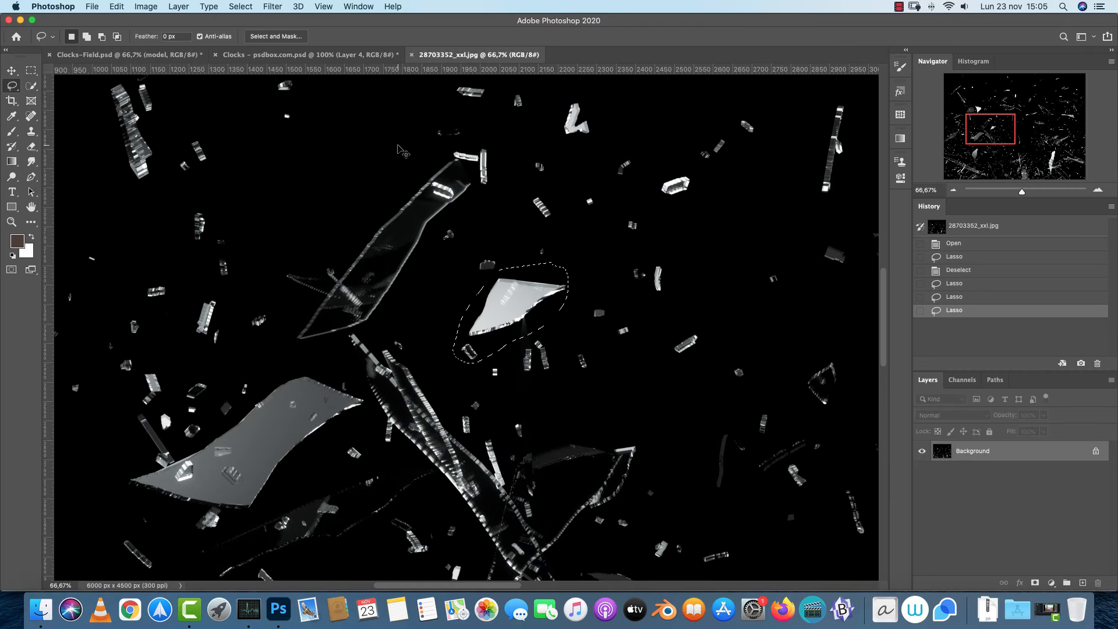
Paste the bright white shard into the clock composite's glass group and set its blending mode to Screen
left_click(335, 56)
key("super+v")
left_click(950, 416)
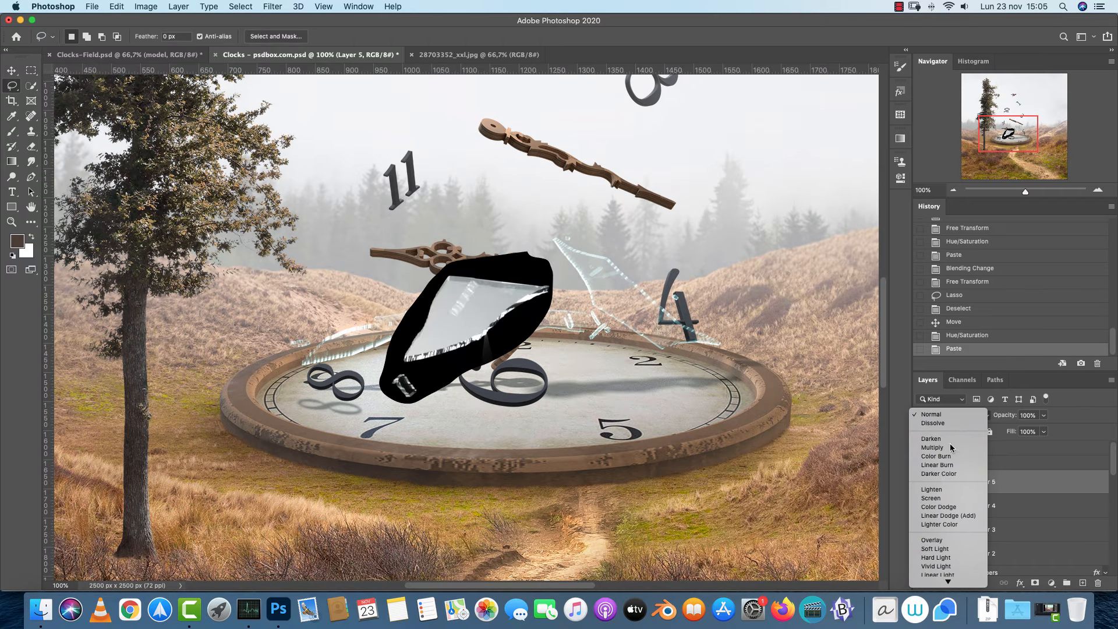
left_click(935, 491)
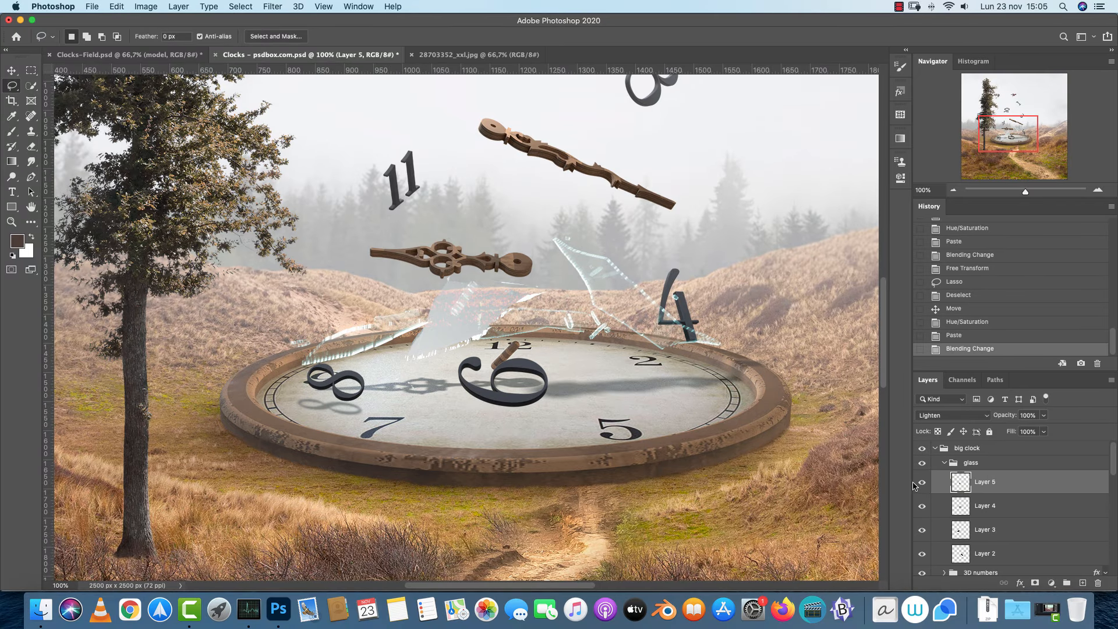
left_click(955, 416)
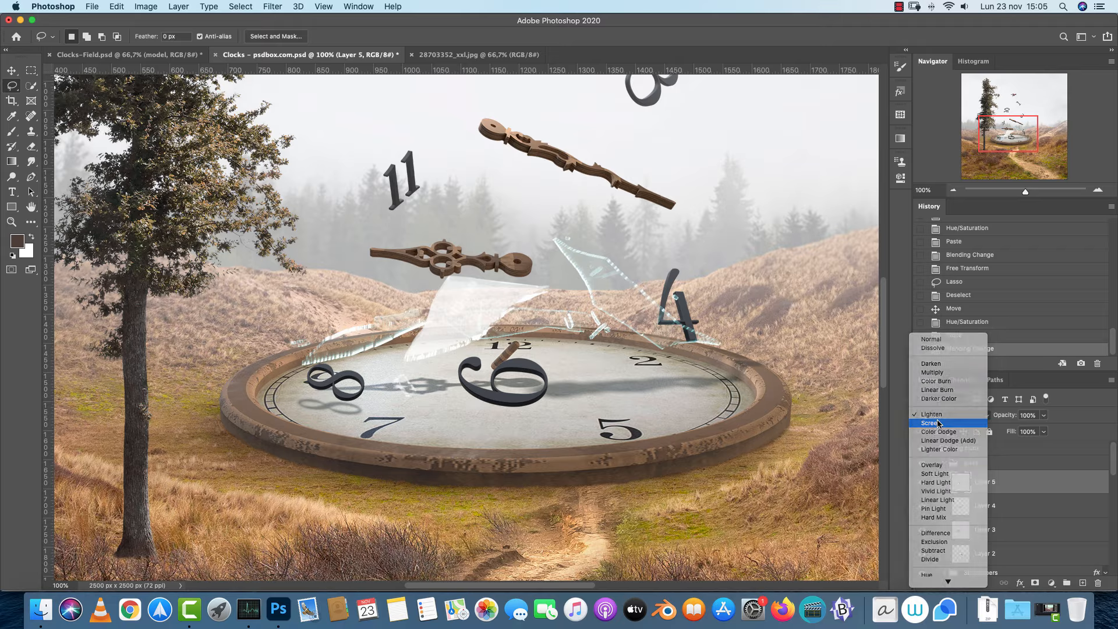
left_click(955, 428)
Scale down and rotate the bright shard, placing it on the clock face between the numbers 7 and 6
key("super+t")
left_click_drag(545, 251, 511, 290)
left_click_drag(485, 334, 465, 414)
mouse_move(543, 363)
left_mouse_down()
mouse_move(441, 443)
mouse_move(398, 400)
mouse_move(395, 428)
mouse_move(428, 465)
mouse_move(471, 460)
mouse_move(513, 416)
left_mouse_up()
key("Return")
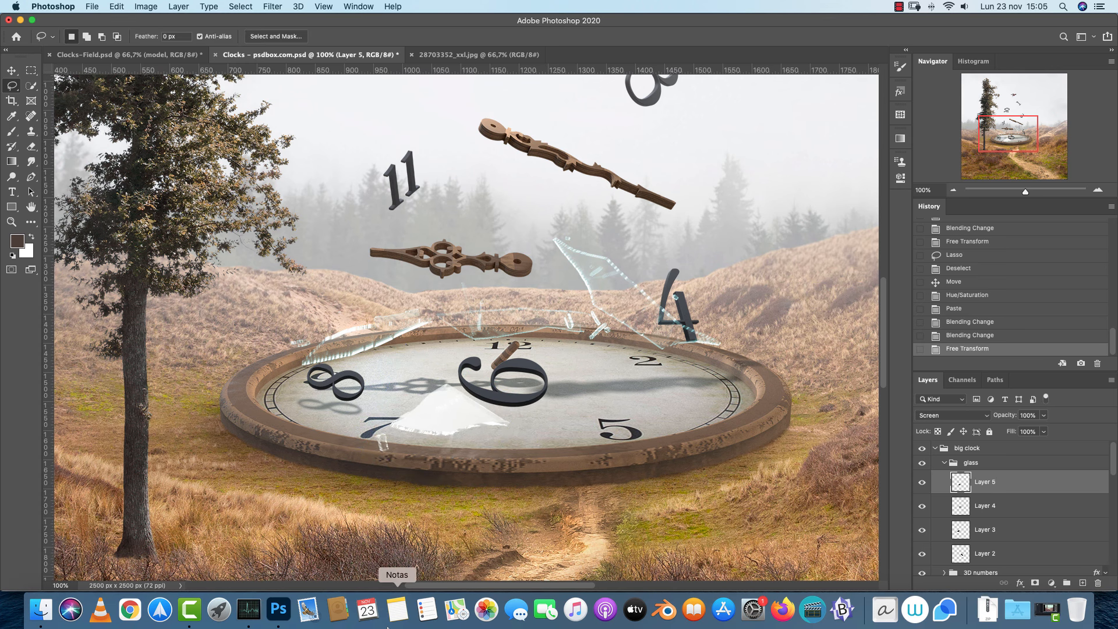
Colorize the bright shard on the clock face pale cyan with Hue/Saturation
key("super+u")
key("Return")
left_click_drag(739, 303, 673, 364)
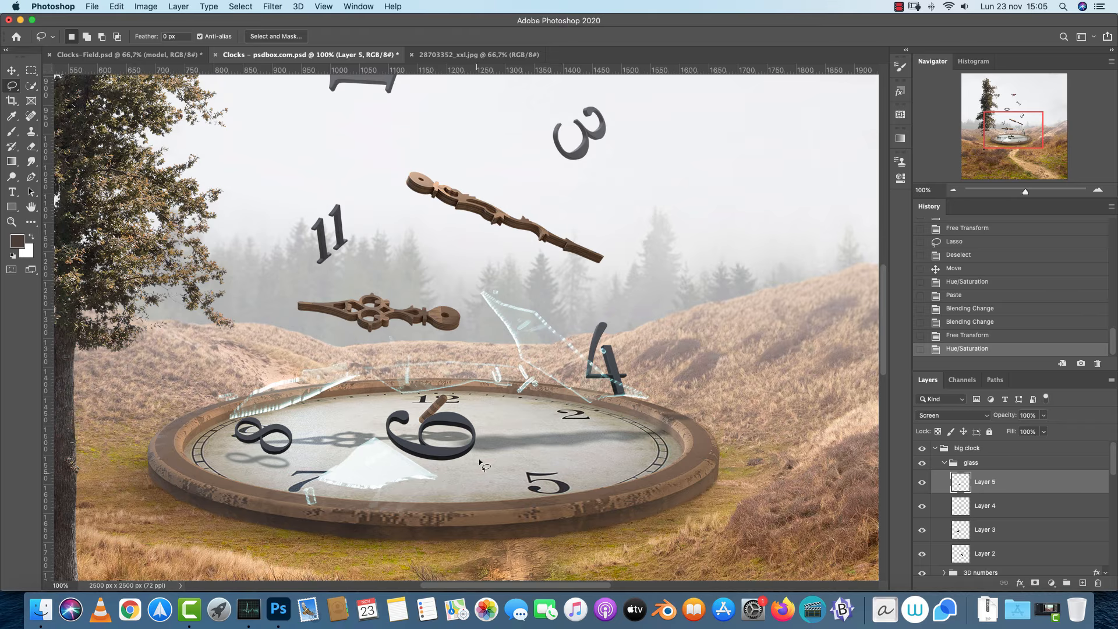
Clear the old selection in 28703352_xxl.jpg and lasso the long, thin striped double shard in the image's upper-left area
left_click(471, 55)
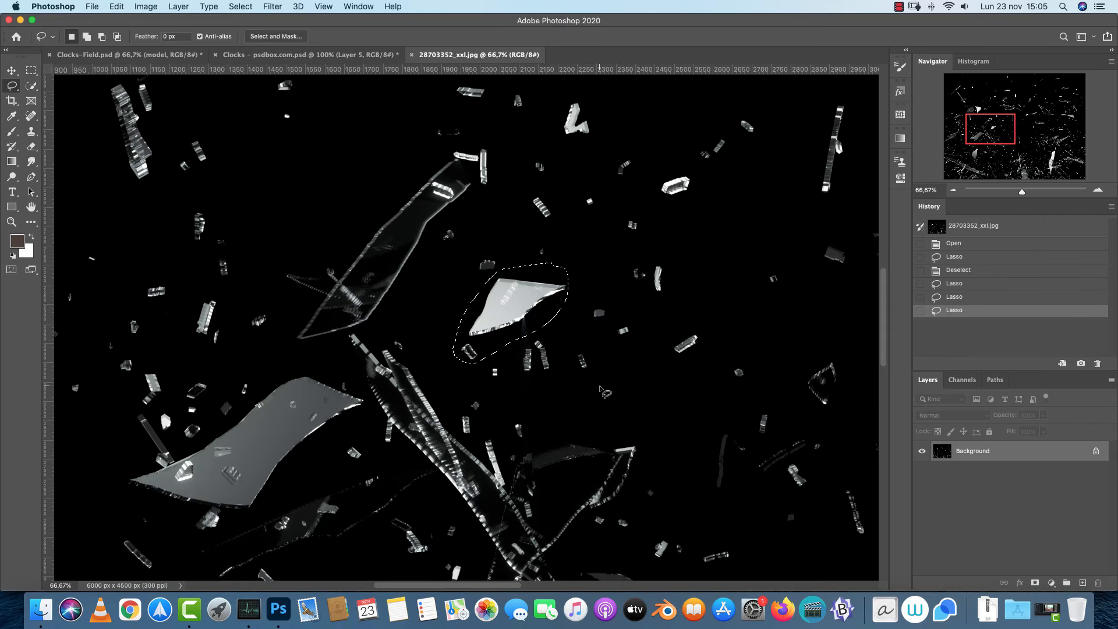
left_click_drag(1046, 156, 1061, 157)
mouse_move(713, 268)
left_mouse_down()
mouse_move(616, 265)
mouse_move(602, 387)
mouse_move(734, 411)
left_mouse_up()
mouse_move(514, 352)
left_mouse_down()
mouse_move(666, 471)
mouse_move(739, 481)
left_mouse_up()
left_click_drag(627, 430, 871, 457)
left_click_drag(395, 358, 797, 436)
left_click_drag(175, 423, 793, 367)
left_click_drag(511, 289, 641, 357)
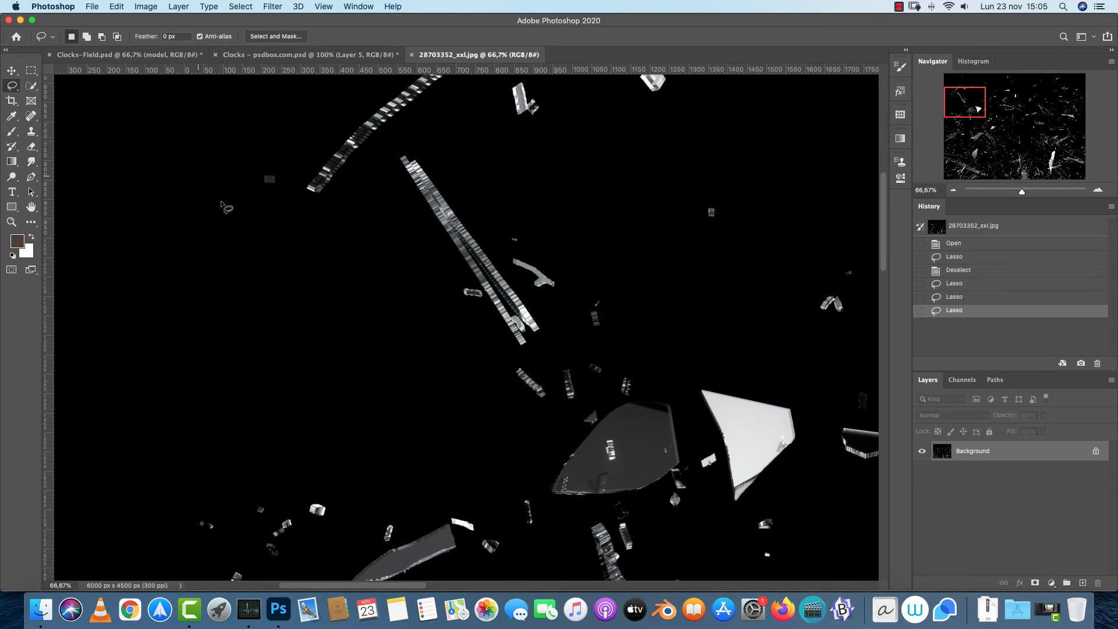
left_click_drag(385, 157, 390, 183)
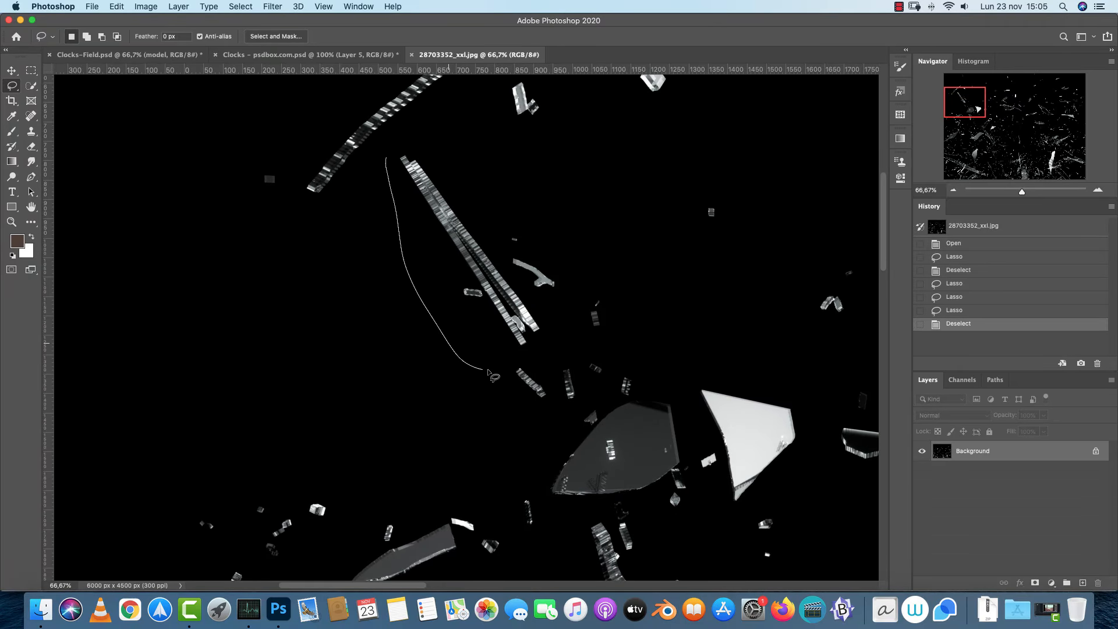
left_click_drag(431, 145, 408, 138)
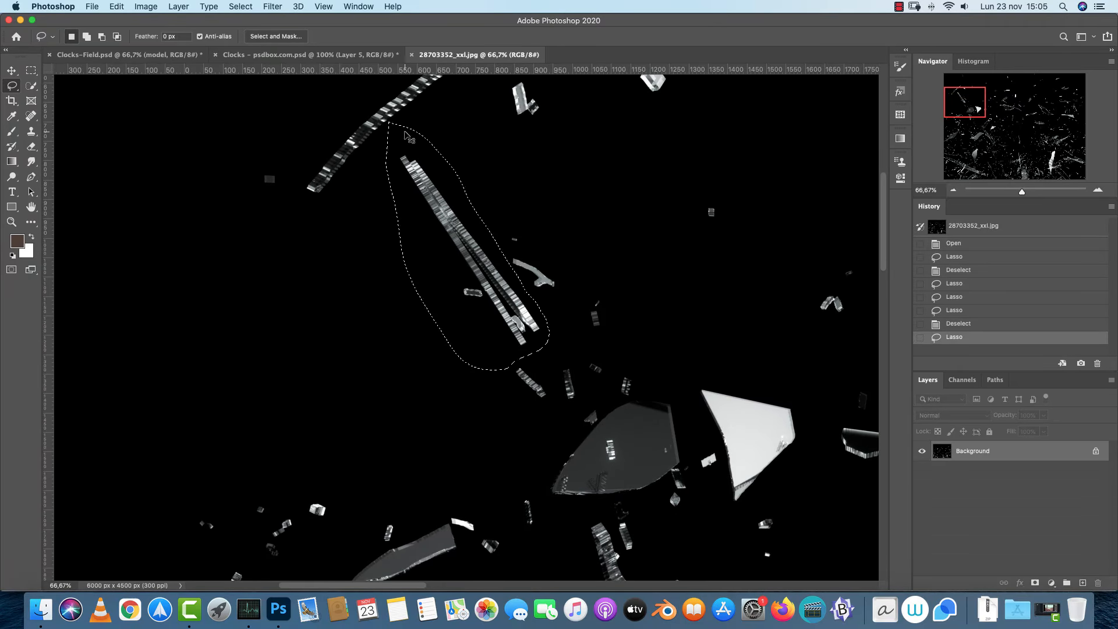
Lasso the grey blade-shaped shard together with its small neighbouring fragments in 28703352_xxl.jpg and copy it
scroll(384, 262, "down", 5)
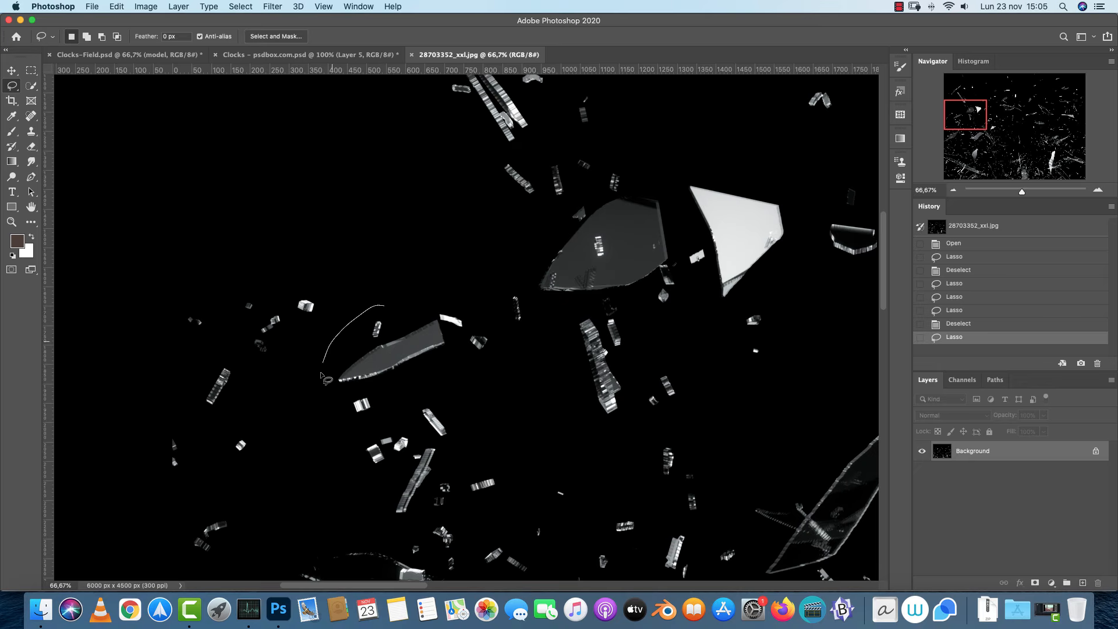
left_click_drag(479, 305, 407, 302)
key("super+c")
Paste the blade-shaped shard into the clock composite's glass group and set its blending mode to Screen
left_click(308, 54)
key("super+v")
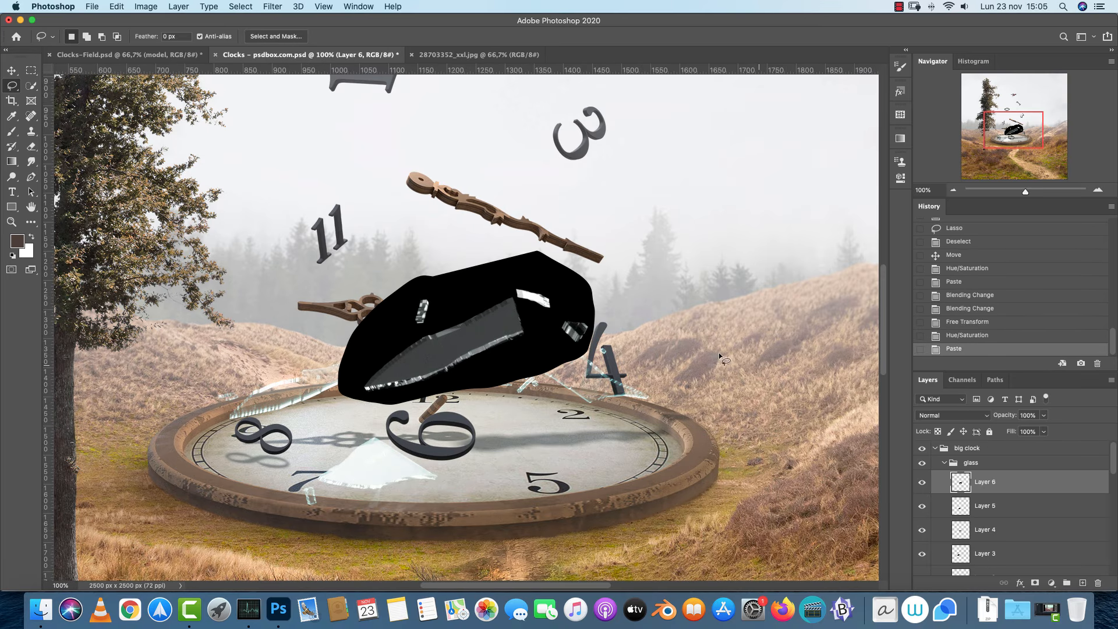
left_click(952, 415)
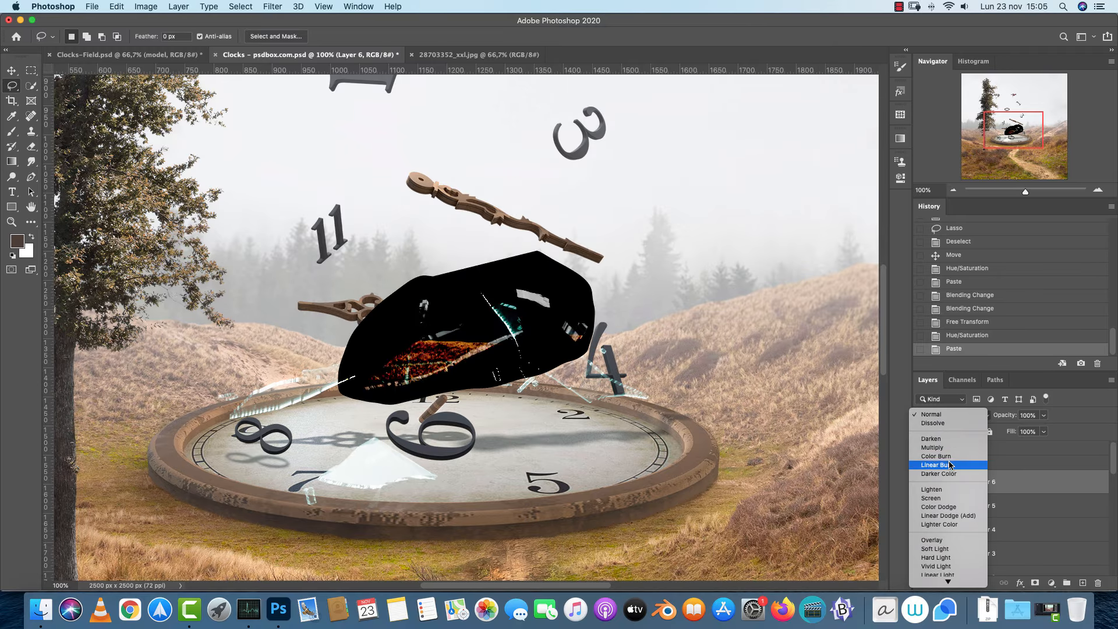
left_click(931, 499)
Rotate the blade-shaped shard and place it on the clock face below the number 2, erasing its bright stray fragment near the clock's rim
key("super+t")
left_click_drag(635, 256, 601, 388)
left_click_drag(521, 332, 656, 436)
left_click_drag(747, 468, 687, 460)
key("Return")
key("e")
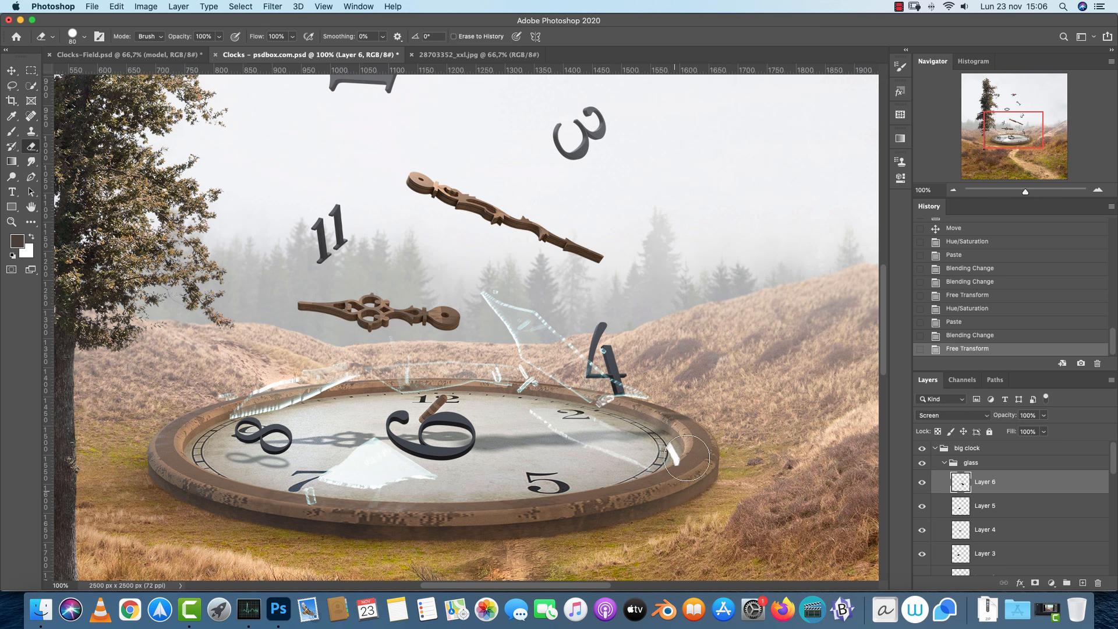
left_click_drag(690, 450, 694, 468)
Rotate the outlined glass shard above the number 12 and move it up between the flying clock hand and the large shard
left_click(13, 73)
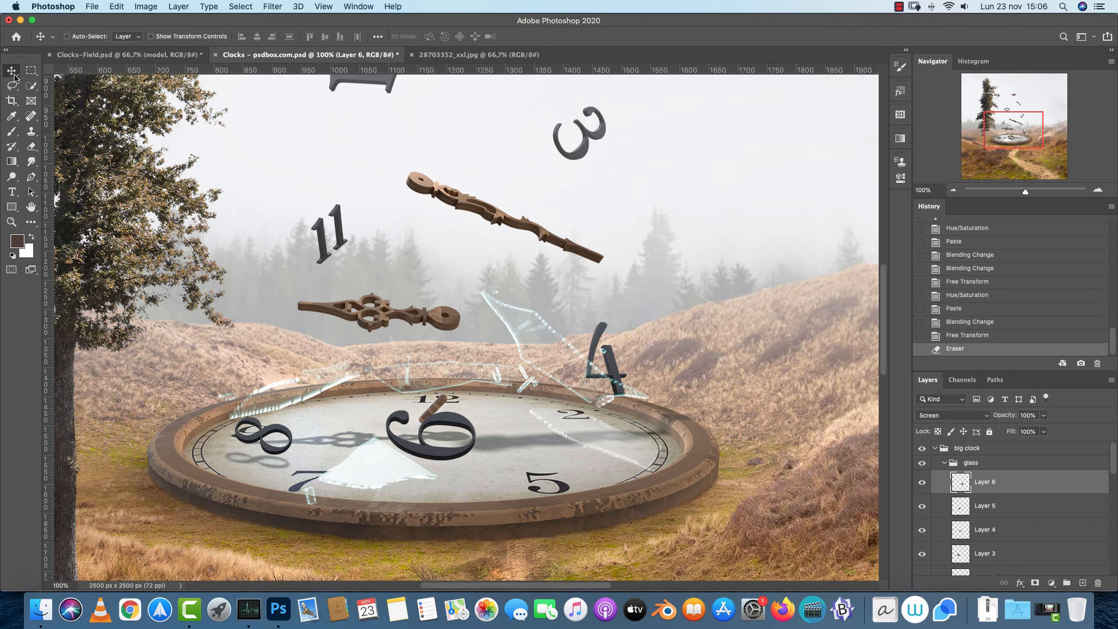
left_click(482, 375, "super")
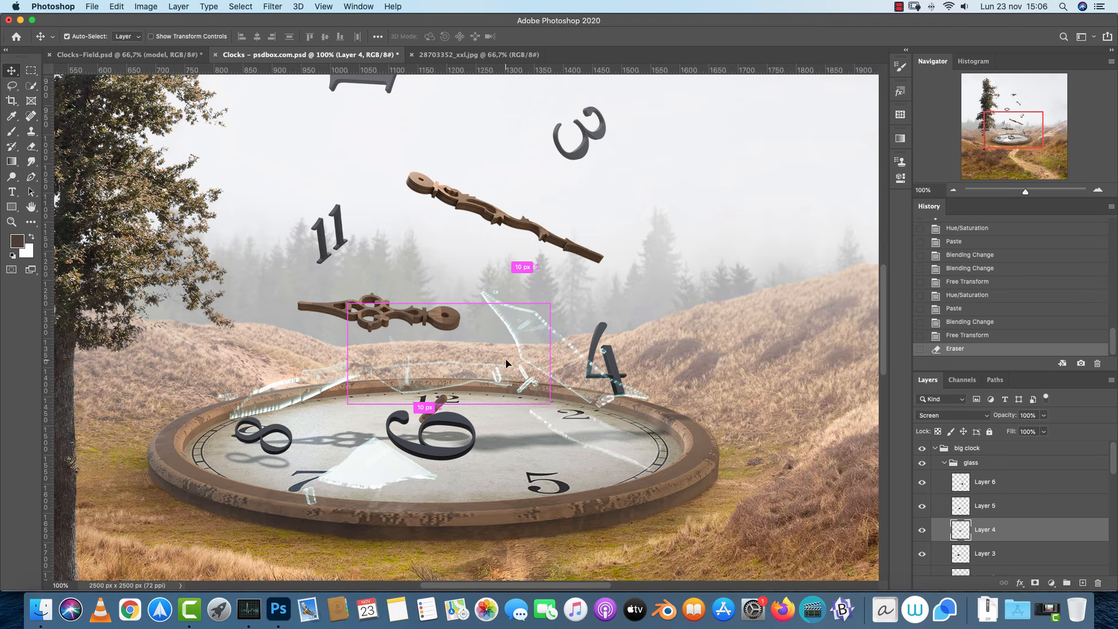
key("super+t")
left_click_drag(561, 297, 528, 268)
left_click_drag(485, 378, 459, 326)
key("Return")
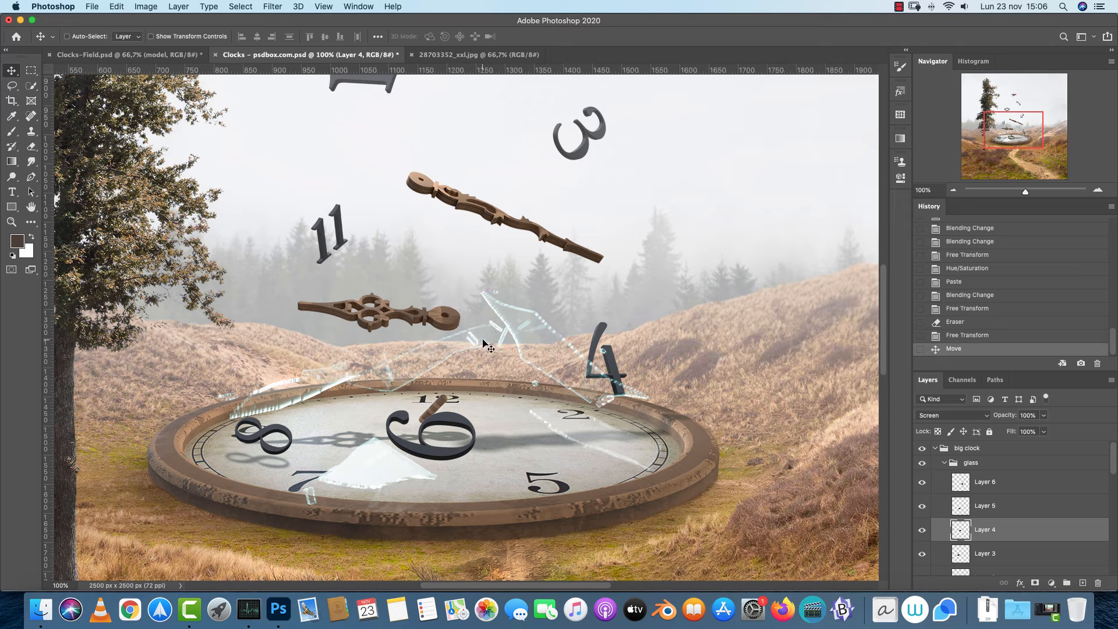
Colorize the blade-shaped shard with hue 182 and saturation 23, and rotate and shift it to lie across the face beside the number 2
left_click(634, 453, "super")
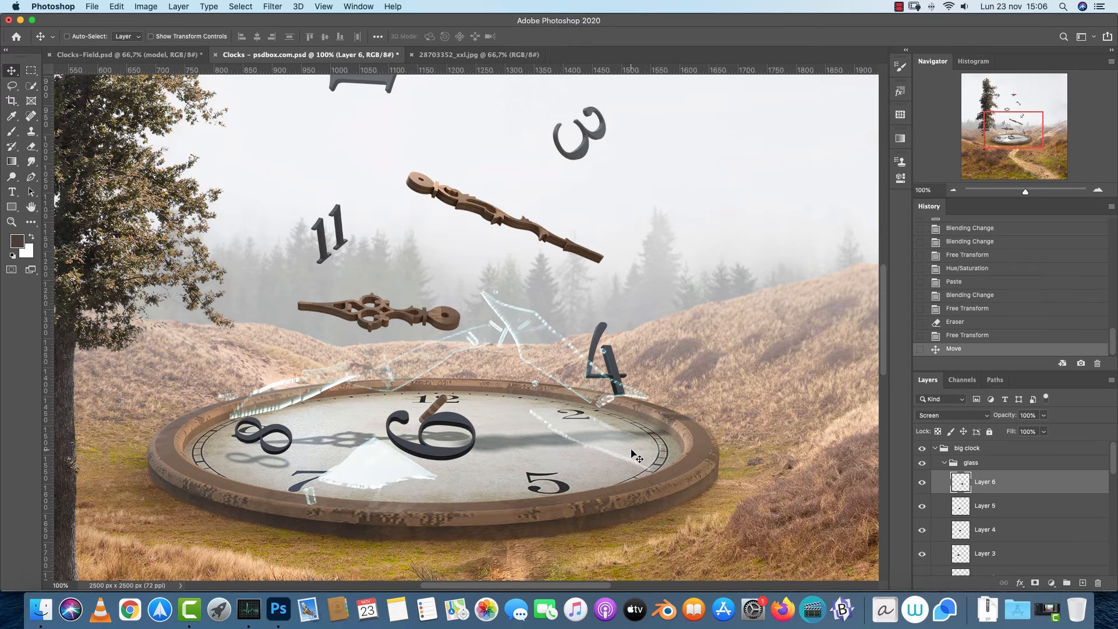
key("super+u")
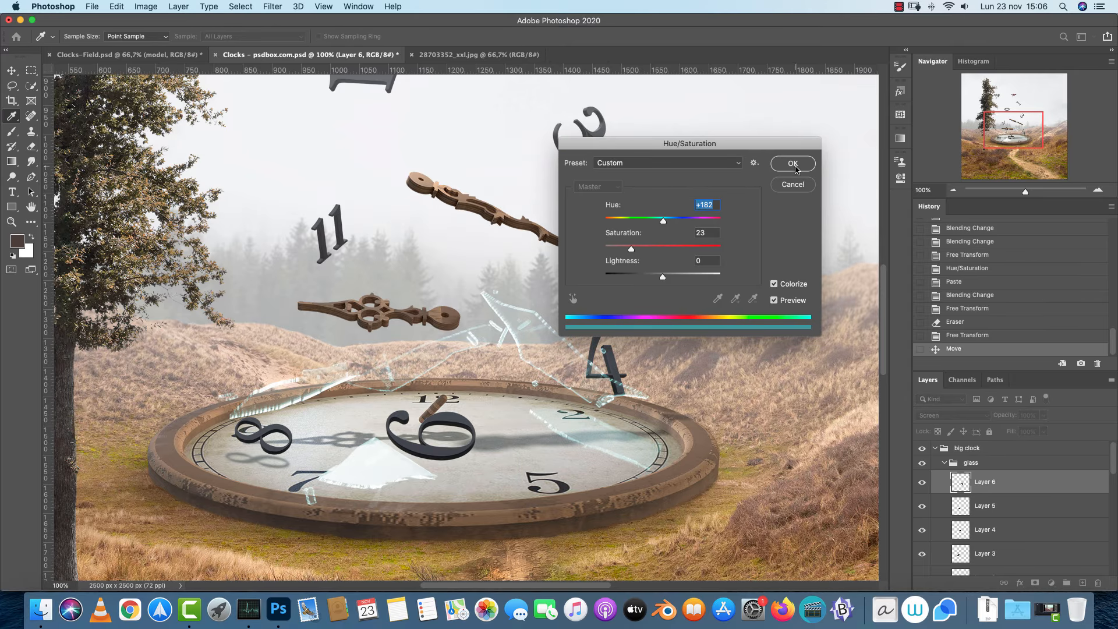
key("Return")
key("super+t")
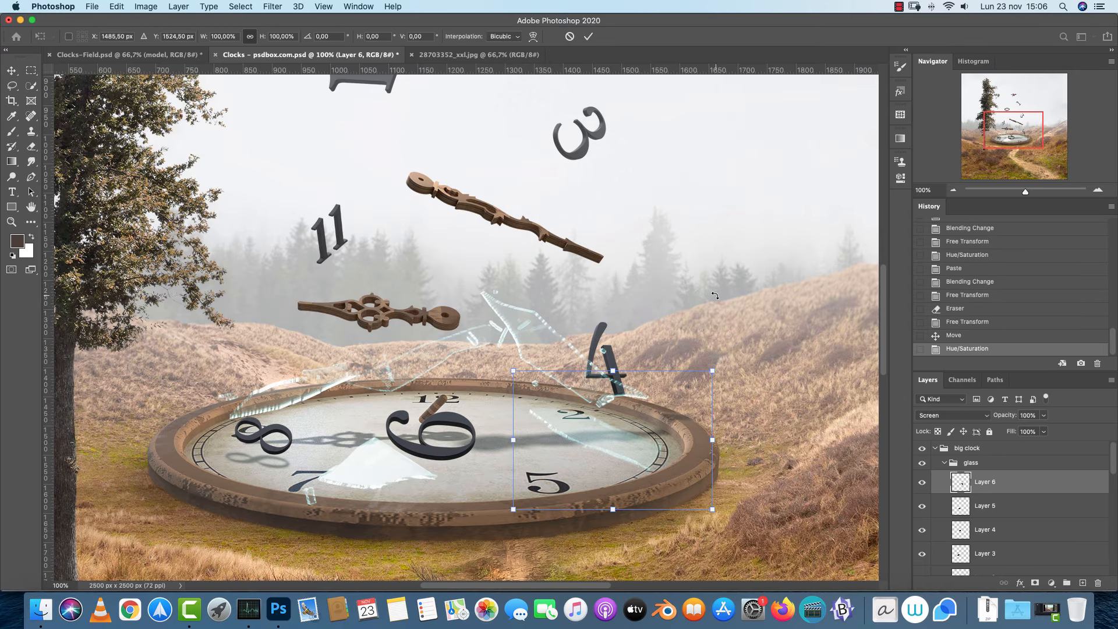
left_click_drag(752, 310, 764, 324)
left_click_drag(686, 394, 656, 390)
key("Return")
Lasso the small cup-shaped shard beside the large white one in 28703352_xxl.jpg and copy it
left_click(468, 54)
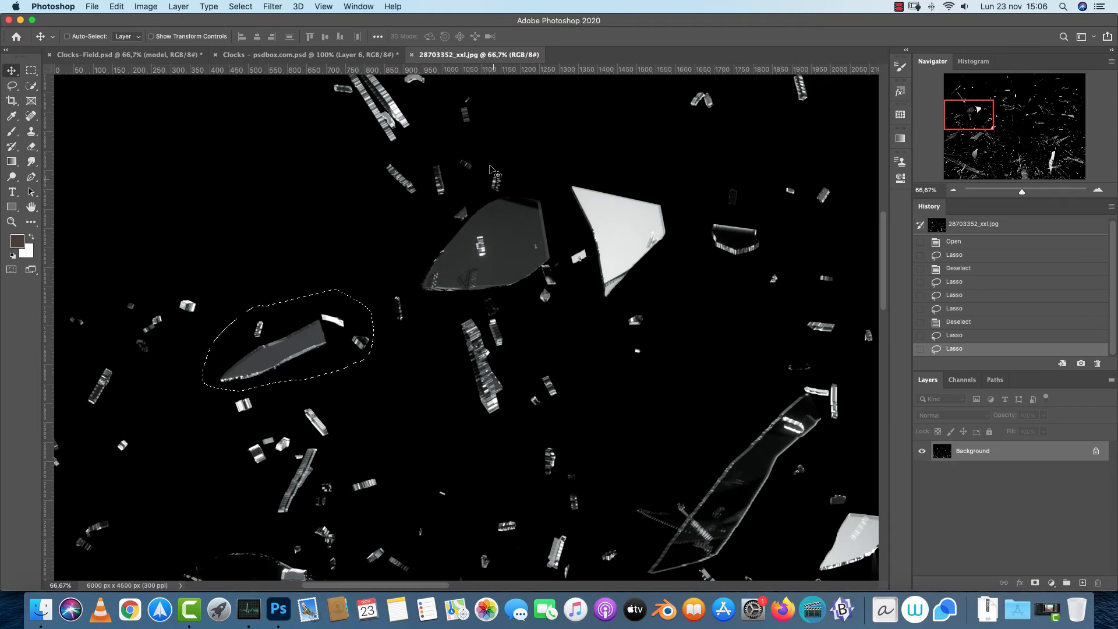
key("cmd+d")
scroll(526, 263, "right", 5)
scroll(526, 263, "up", 1)
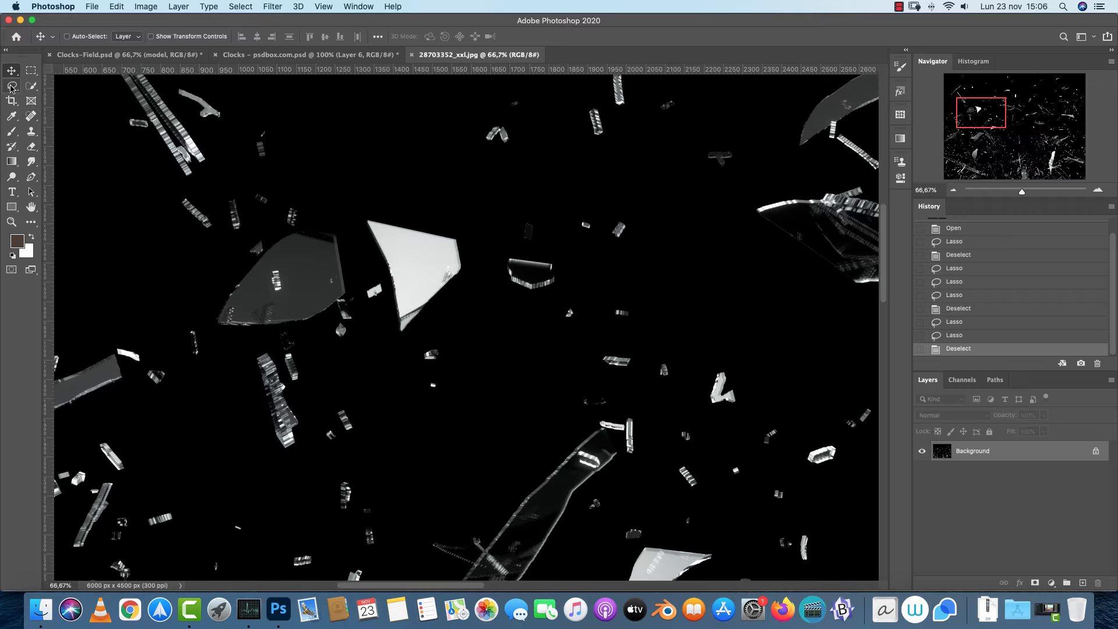
left_click(12, 86)
key("super+c")
Paste the small cup-shaped shard into the clock composite's glass group and set its blending mode to Screen
key("ctrl+shift+Tab")
key("super+v")
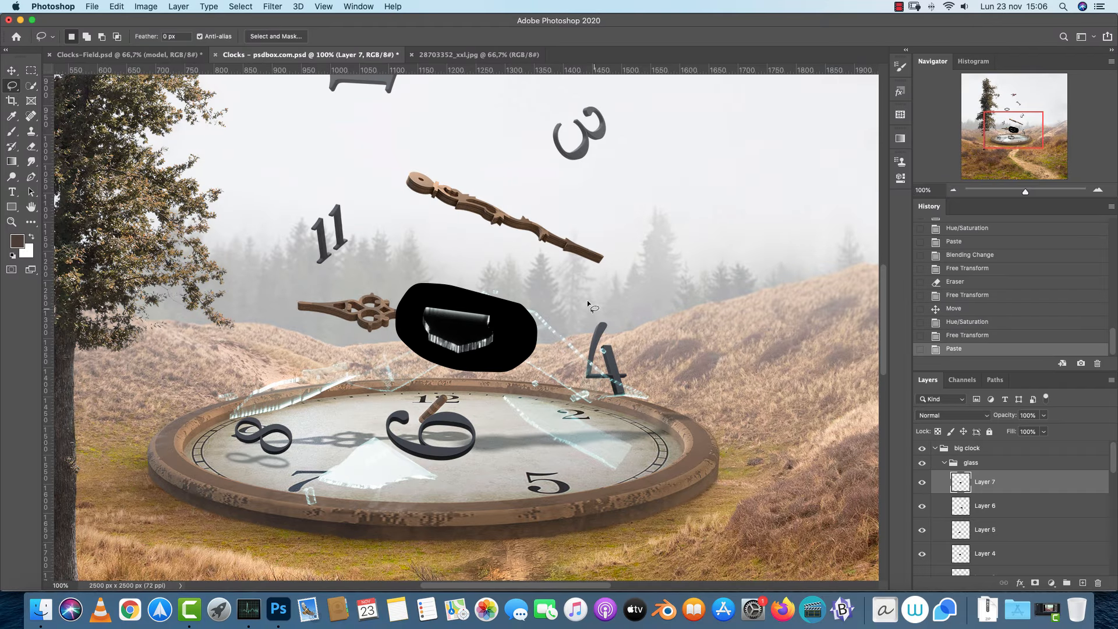
left_click(953, 415)
left_click(948, 495)
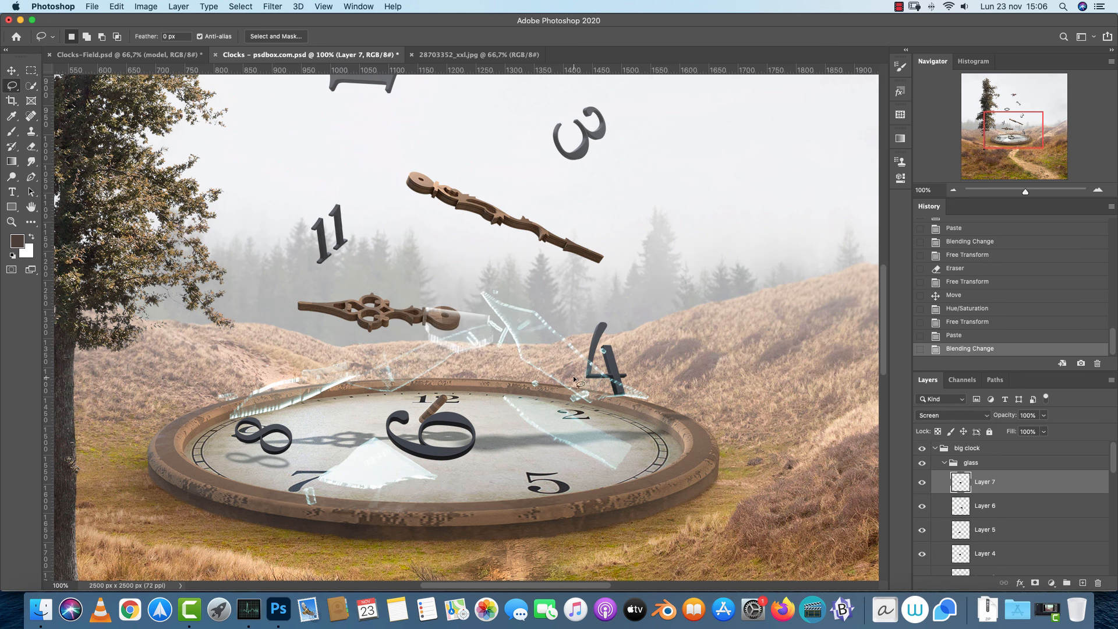
Scale down the small cup-shaped shard, place it over the flying number 6, and colorize it pale cyan with Hue/Saturation
key("super+t")
left_click_drag(537, 283, 460, 331)
mouse_move(440, 353)
left_mouse_down()
mouse_move(361, 432)
mouse_move(449, 429)
mouse_move(421, 428)
left_mouse_up()
key("Return")
key("l")
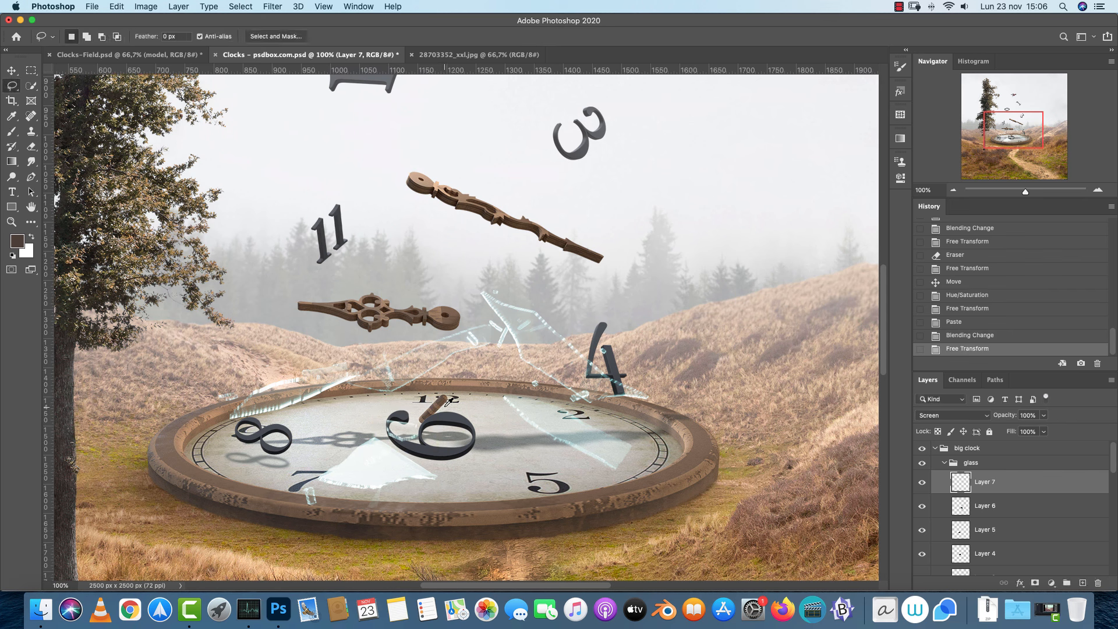
key("super+u")
left_click(792, 163)
Return to 28703352_xxl.jpg to pick another glass shard
left_click(478, 54)
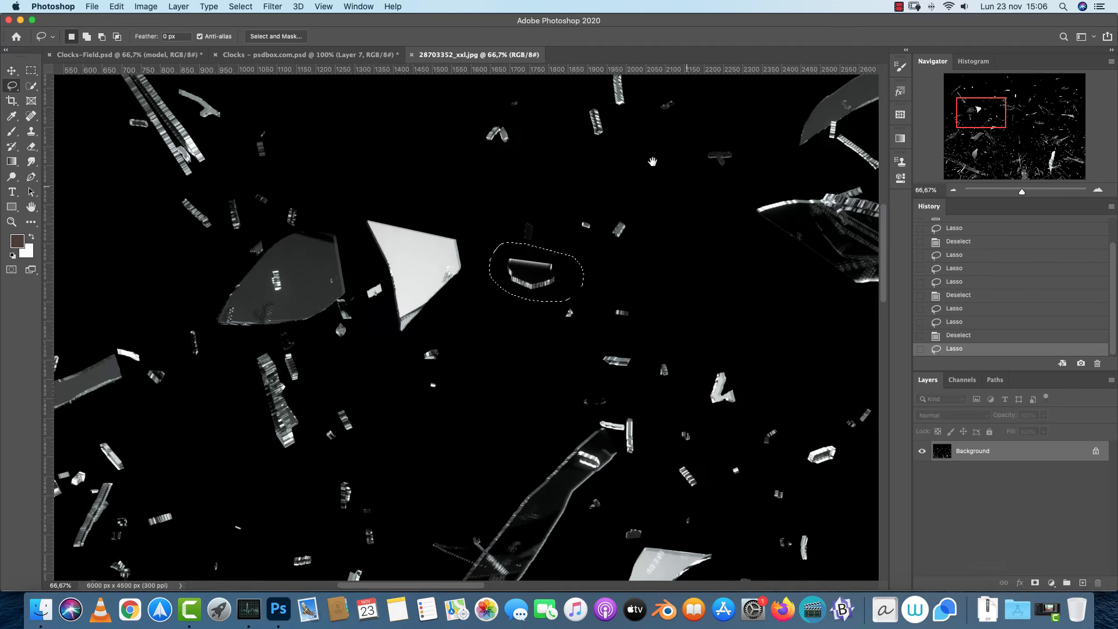
Lasso the small bright hexagonal shard in the broken-glass image and paste a copy into the Clocks composite
scroll(488, 258, "right", 10)
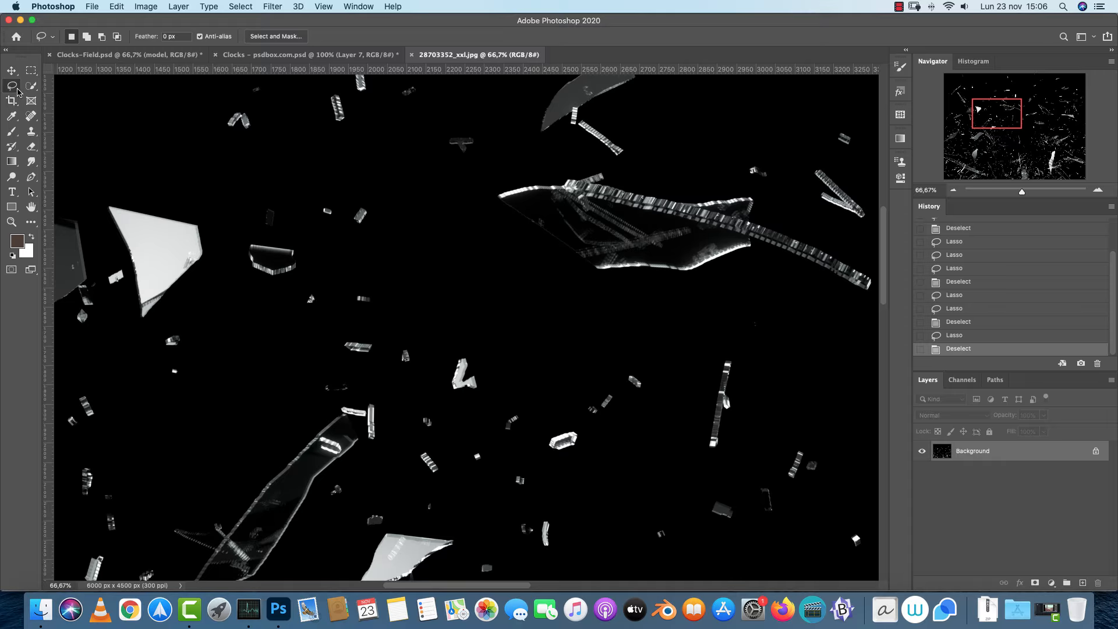
scroll(488, 335, "down", 5)
scroll(488, 335, "right", 2)
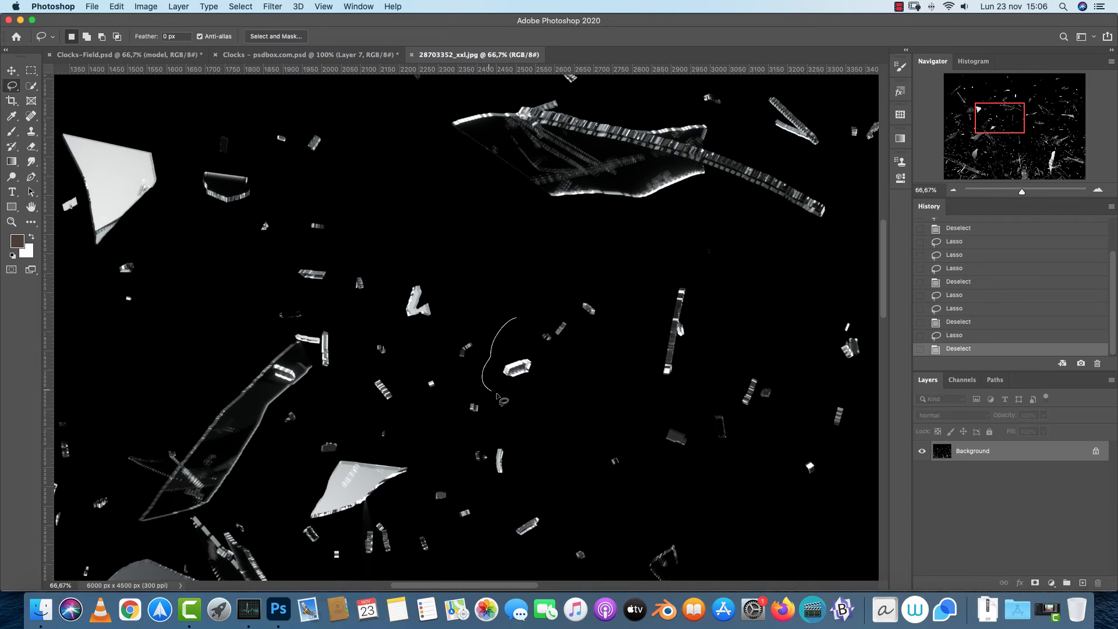
left_click_drag(550, 275, 517, 317)
key("super+c")
left_click(309, 54)
key("super+v")
Set the pasted shard's blend mode to Screen, scale it to about 40% and place it beside the 5 on the clock face
left_click(953, 416)
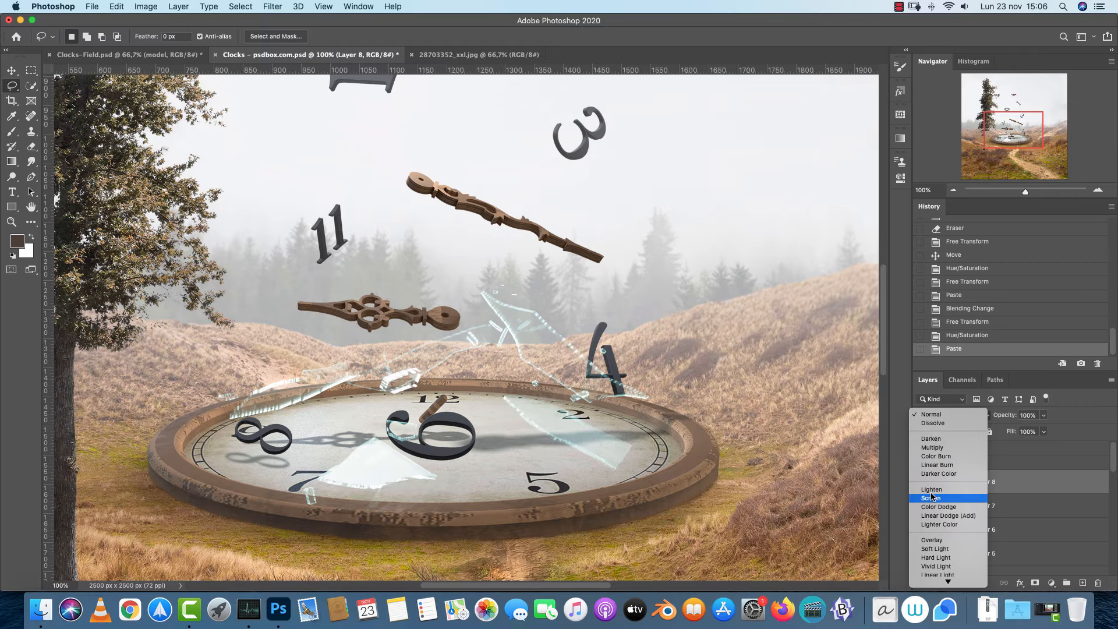
left_click(950, 492)
key("super+t")
mouse_move(581, 232)
left_mouse_down()
mouse_move(511, 293)
mouse_move(470, 350)
mouse_move(544, 391)
mouse_move(604, 449)
mouse_move(544, 460)
left_mouse_up()
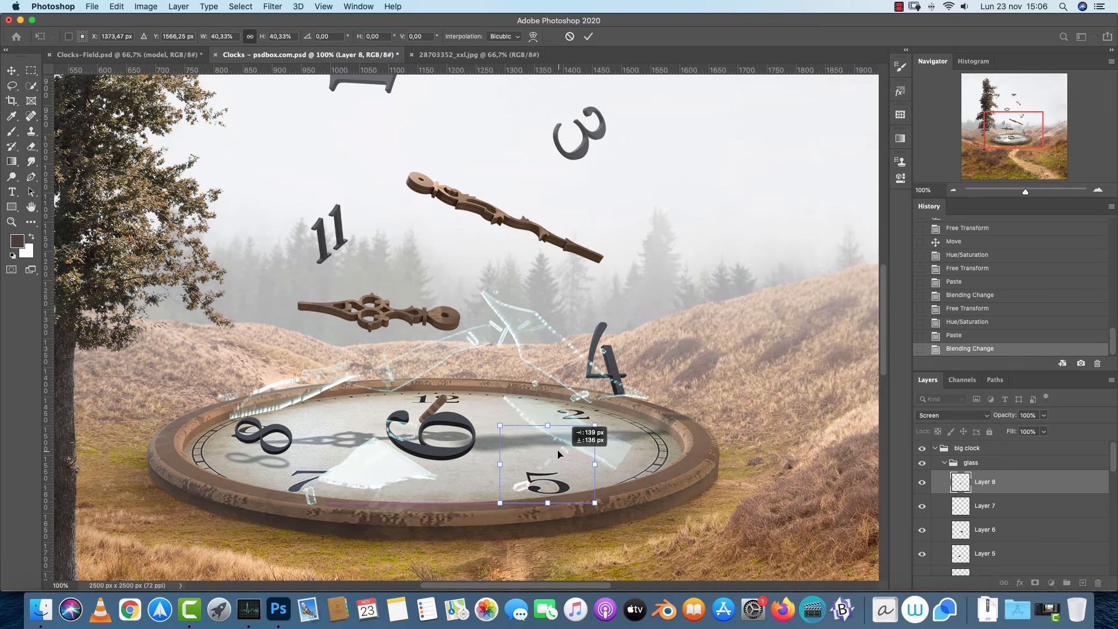
key("Return")
key("l")
Lasso the small shard cluster around the T-shaped fragment in the broken-glass image and paste a copy into the Clocks composite
left_click(459, 56)
left_click_drag(699, 348, 296, 312)
left_click_drag(674, 400, 483, 230)
left_click(266, 183)
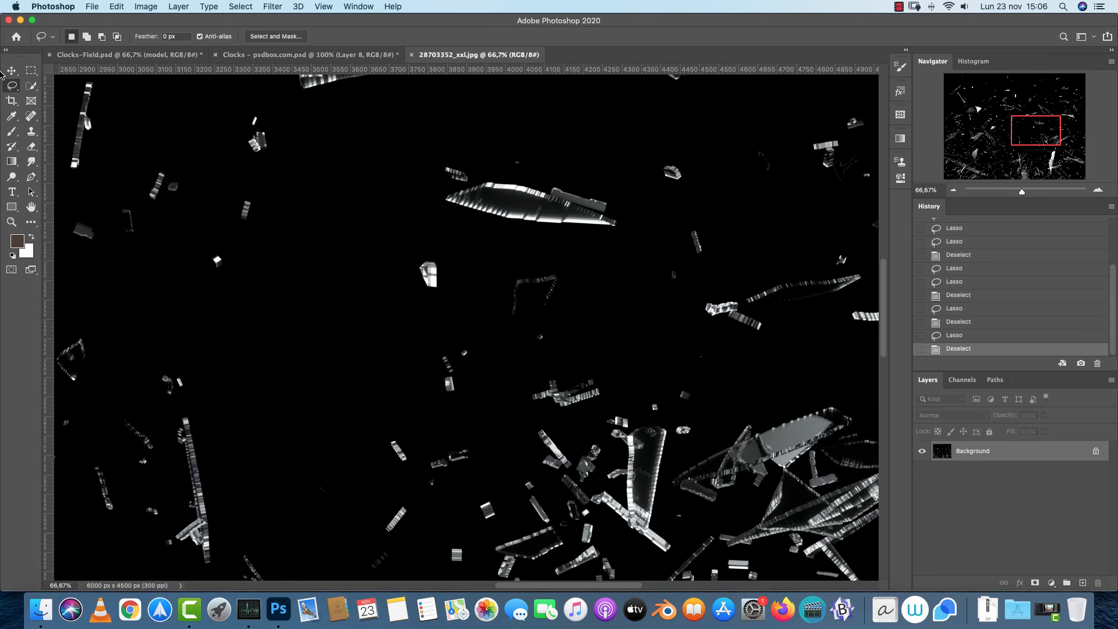
left_click_drag(726, 235, 448, 326)
left_click_drag(522, 273, 582, 208)
key("ctrl+shift+Tab")
key("super+v")
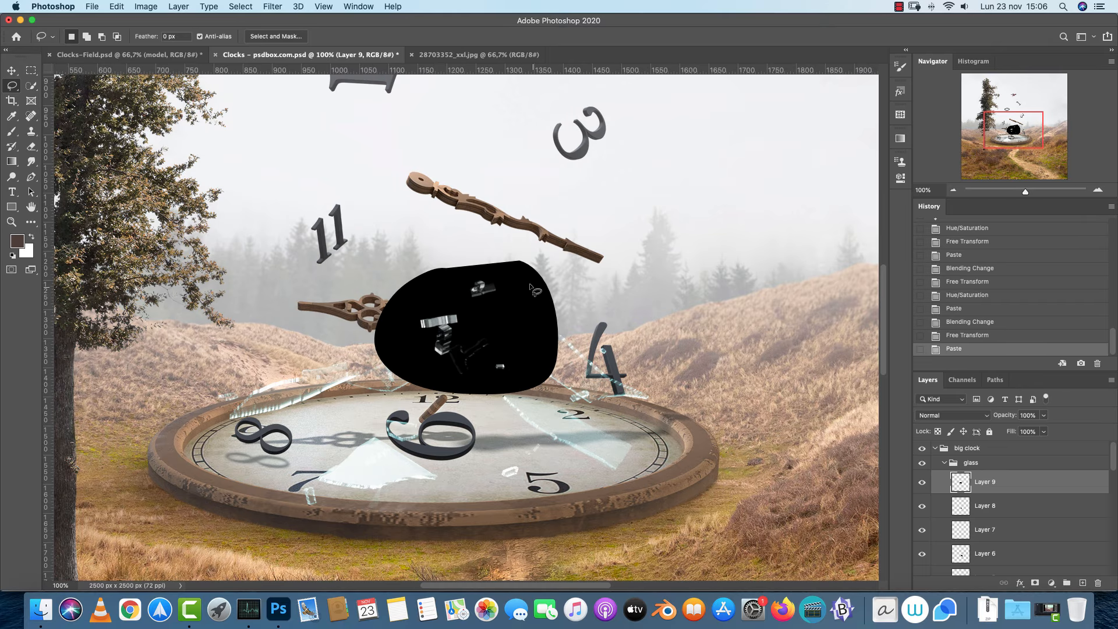
Set the T-shaped fragment cluster to Screen blending and transform it into position on the clock
left_click(982, 417)
left_click(950, 500)
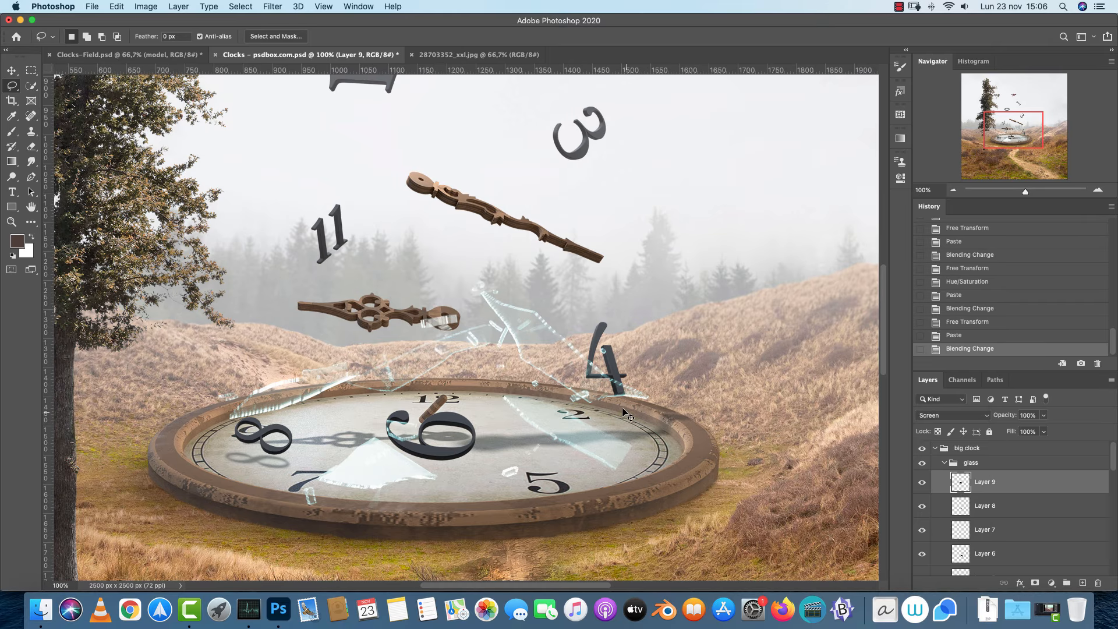
key("super+t")
mouse_move(562, 296)
left_mouse_down()
mouse_move(457, 366)
mouse_move(395, 384)
mouse_move(350, 415)
mouse_move(297, 390)
mouse_move(272, 420)
mouse_move(276, 452)
mouse_move(265, 447)
left_mouse_up()
key("Return")
key("super+d")
key("v")
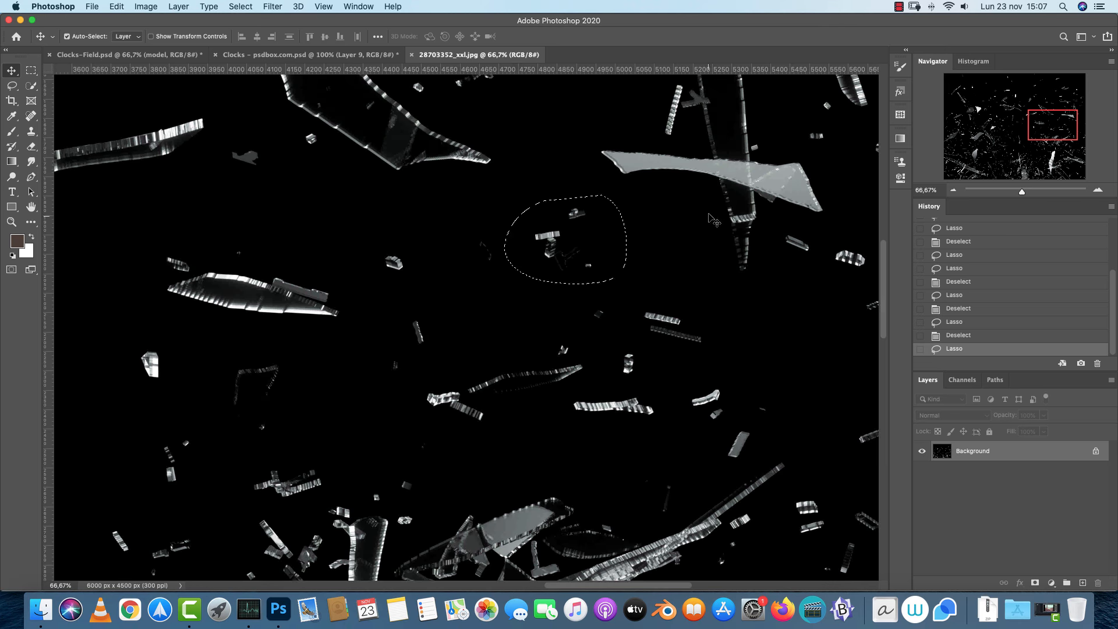
In the broken-glass image, lasso the dense cluster of small fragments including the upright tapered shard, and copy it
key("super+plus")
left_click(952, 190)
left_click(953, 190)
left_click(953, 191)
key("super+f")
left_click_drag(739, 326, 926, 169)
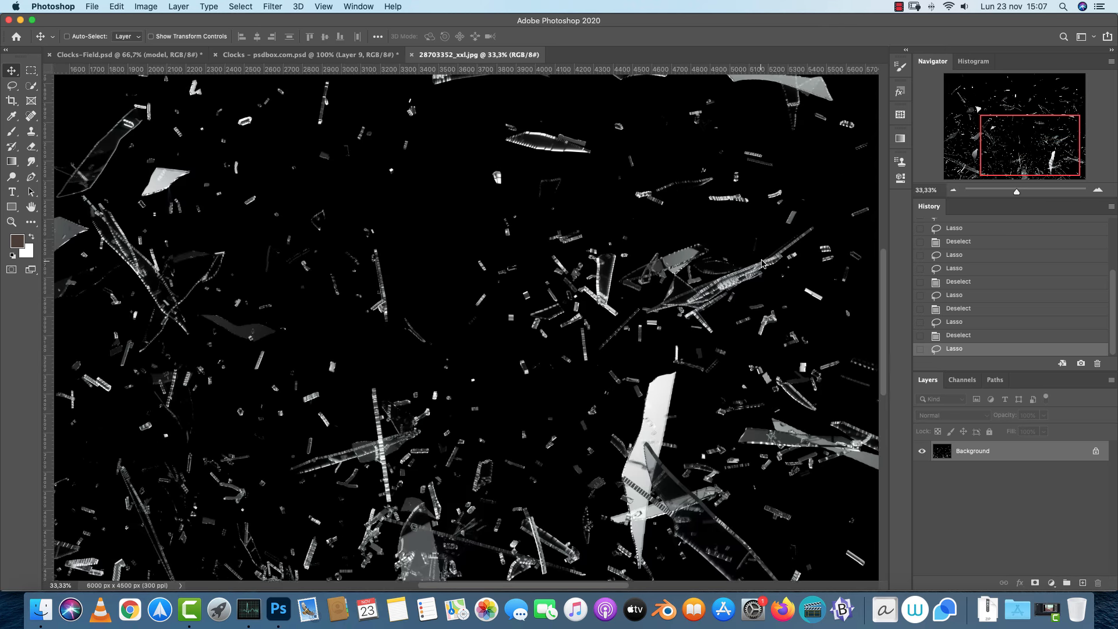
key("l")
key("super+d")
left_click_drag(589, 311, 622, 327)
left_click_drag(433, 294, 757, 351)
left_click_drag(474, 571, 449, 447)
left_click_drag(537, 431, 211, 474)
mouse_move(607, 370)
left_mouse_down()
mouse_move(350, 396)
mouse_move(424, 399)
left_mouse_up()
mouse_move(329, 300)
left_mouse_down()
mouse_move(311, 319)
mouse_move(337, 359)
mouse_move(368, 355)
mouse_move(397, 331)
mouse_move(422, 337)
mouse_move(436, 310)
mouse_move(429, 250)
mouse_move(367, 230)
left_mouse_up()
key("super+c")
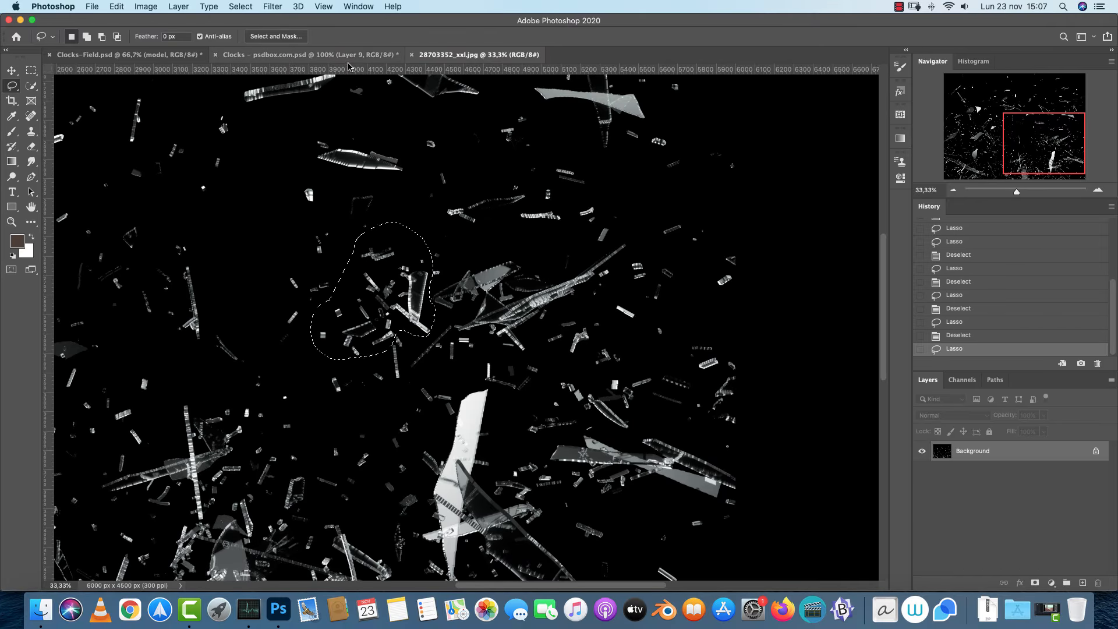
Paste the copied fragment cluster into the Clocks composite and set its blend mode to Screen
key("super+v")
left_click(308, 54)
key("super+v")
left_click(953, 415)
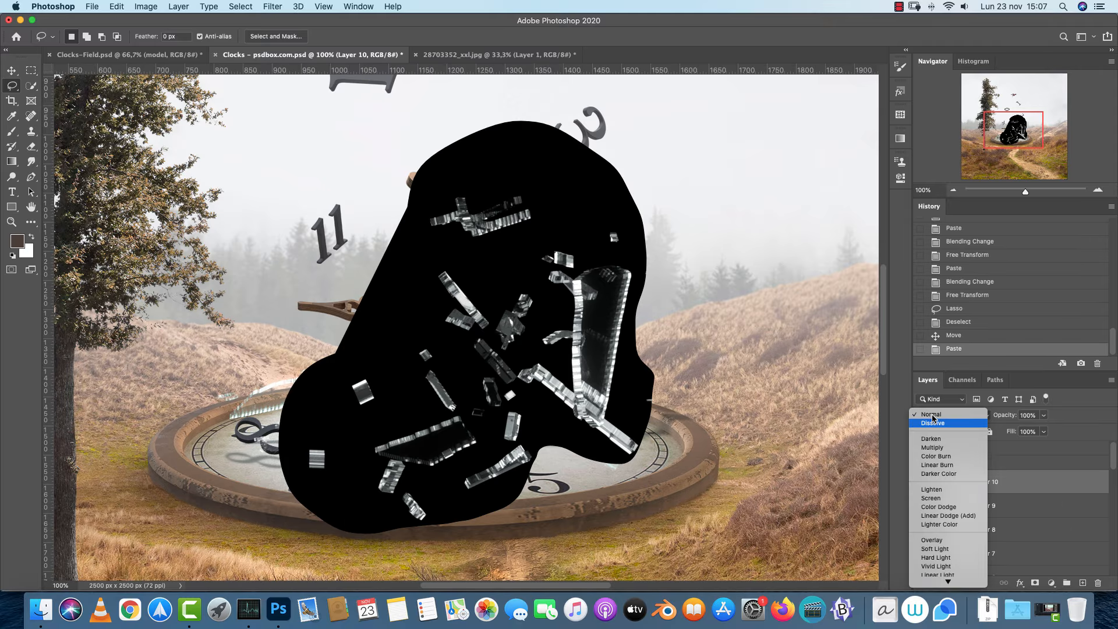
left_click(931, 496)
Scale down the fragment cluster and place it on the clock face between the 8 and the 6
key("super+t")
left_click_drag(655, 120, 601, 422)
left_click_drag(635, 381, 653, 432)
left_click_drag(588, 456, 351, 436)
key("Return")
Colorize the fragment cluster with Hue/Saturation at hue 182, saturation 23 and lightness 0
key("l")
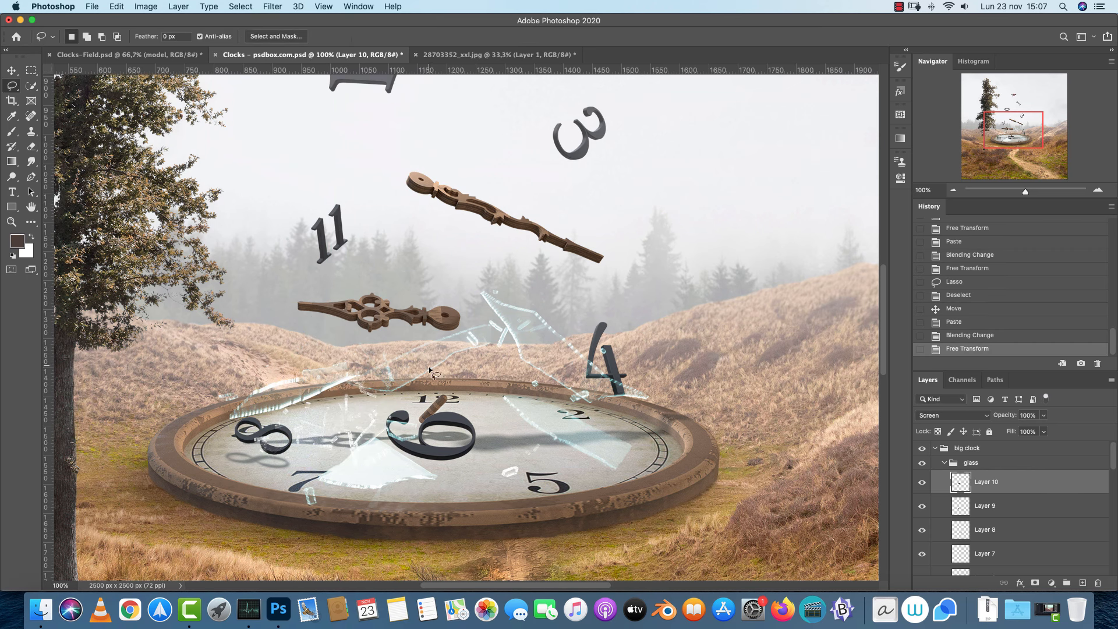
key("super+u")
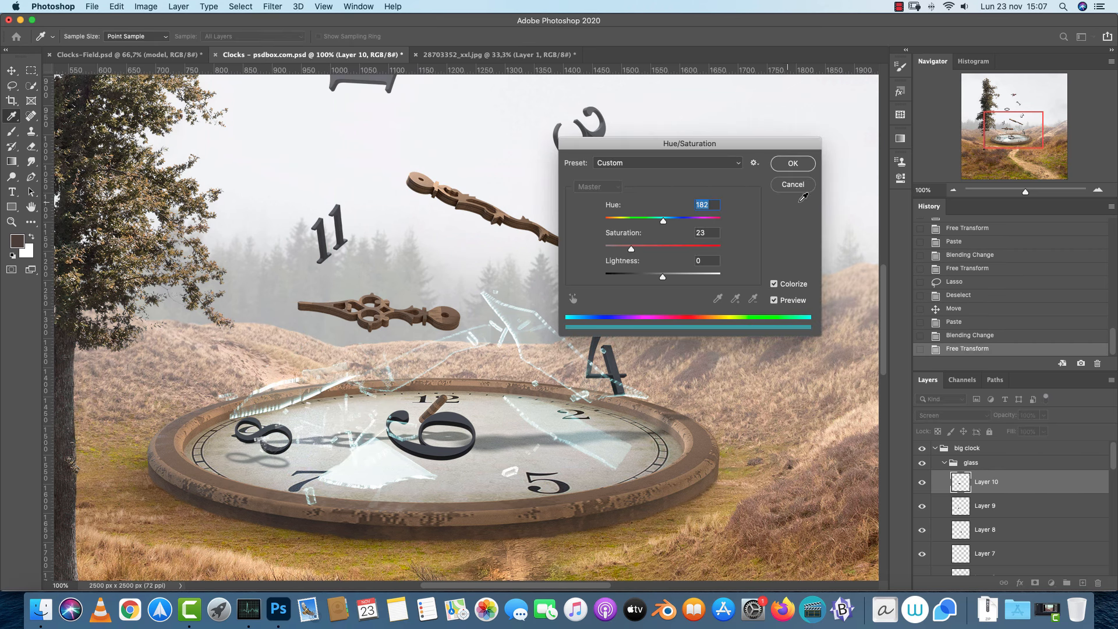
left_click(789, 166)
Copy one more lassoed piece of glass into the Clocks composite with Screen blending, and close the broken-glass image
scroll(677, 315, "up", 3)
key("super+Tab")
key("super+Tab")
left_click(447, 54)
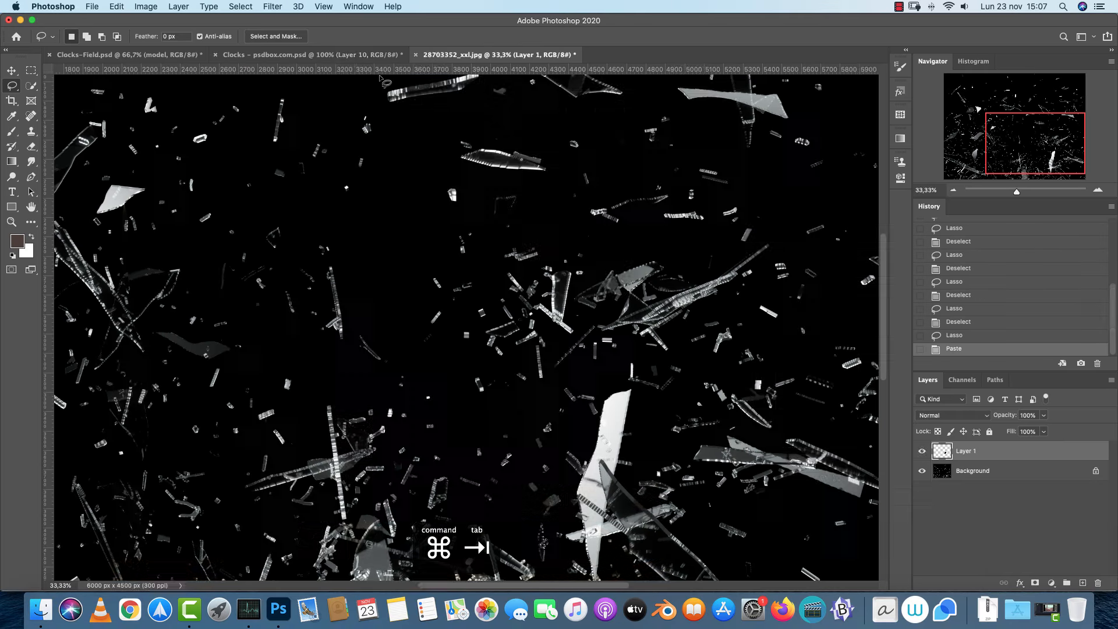
mouse_move(272, 102)
left_mouse_down()
mouse_move(341, 120)
mouse_move(313, 86)
left_mouse_up()
key("super+c")
left_click(645, 210)
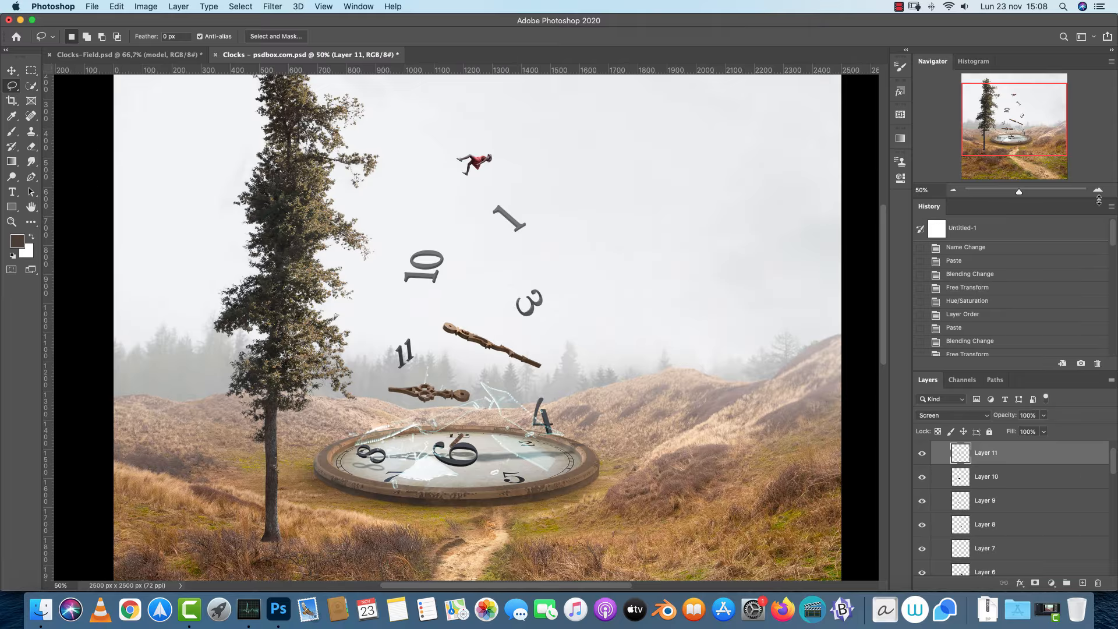
Hide and show the glass group to compare the clock with and without the shards
key("super+1")
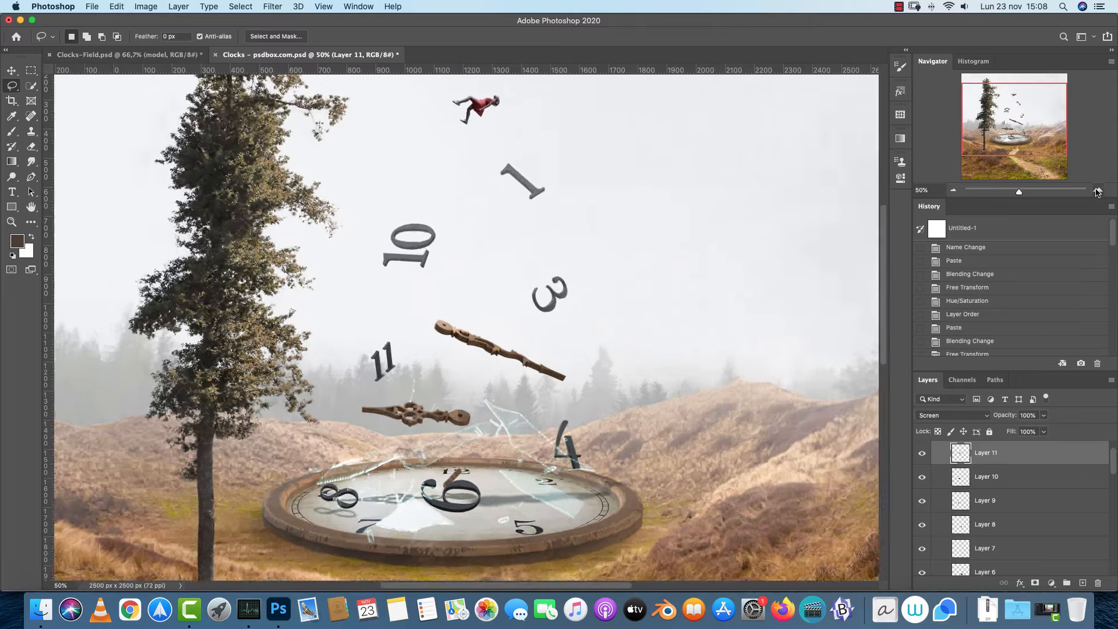
scroll(1007, 470, "up", 2)
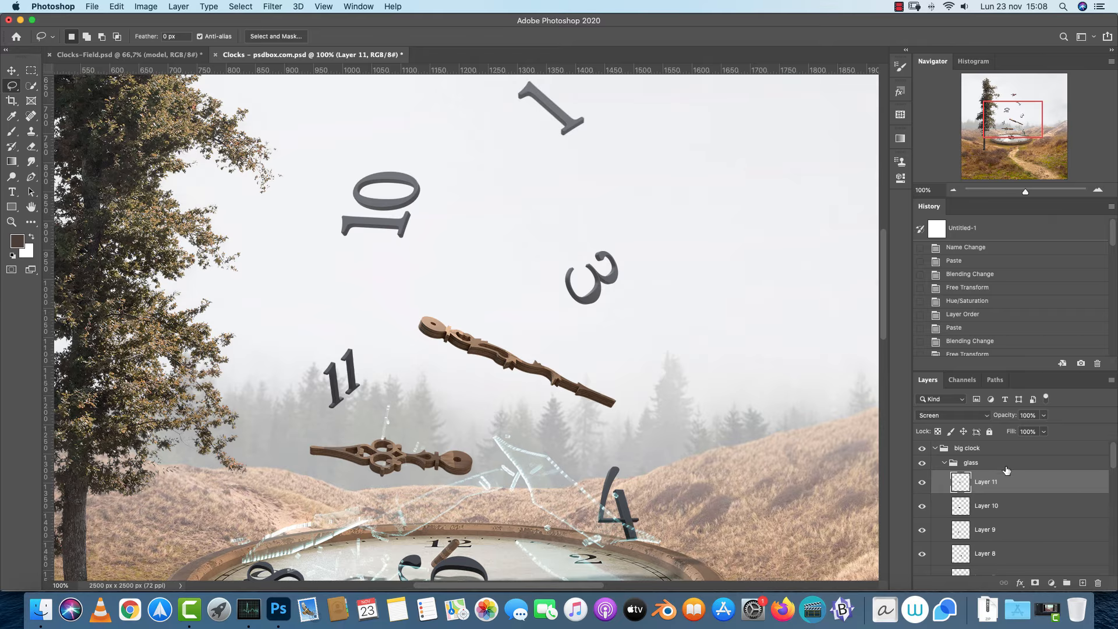
left_click(944, 463)
left_click(923, 463)
left_click(922, 463)
left_click(944, 463)
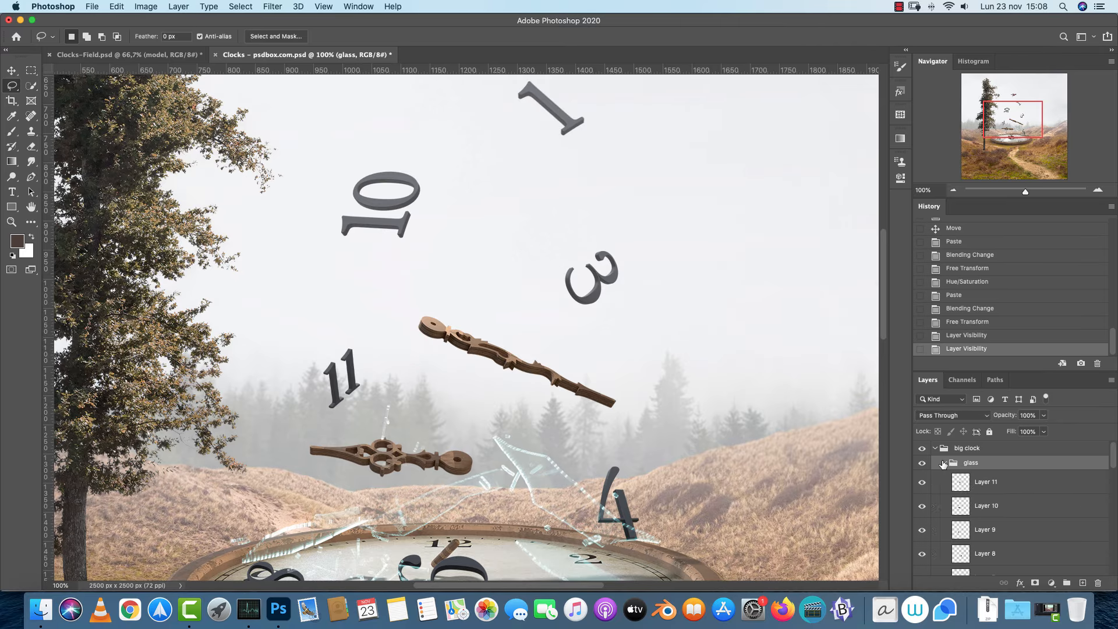
Add a new layer beneath Layer 2 at the bottom of the glass group and name it "glass shadow"
left_click_drag(1112, 455, 1112, 499)
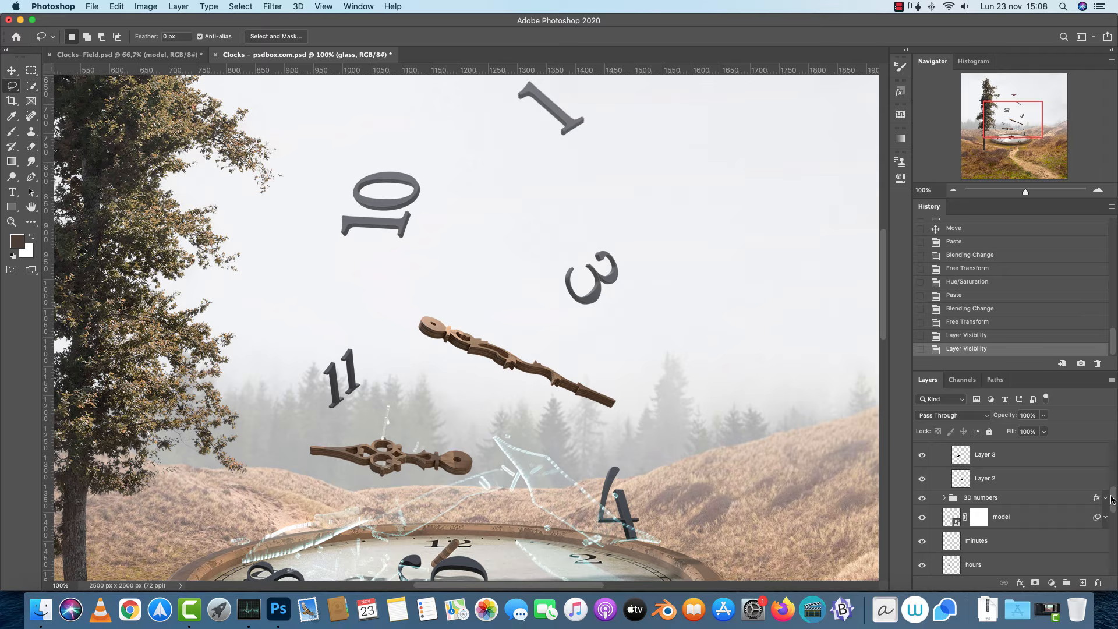
left_click(1041, 480)
left_click(1082, 583, "super")
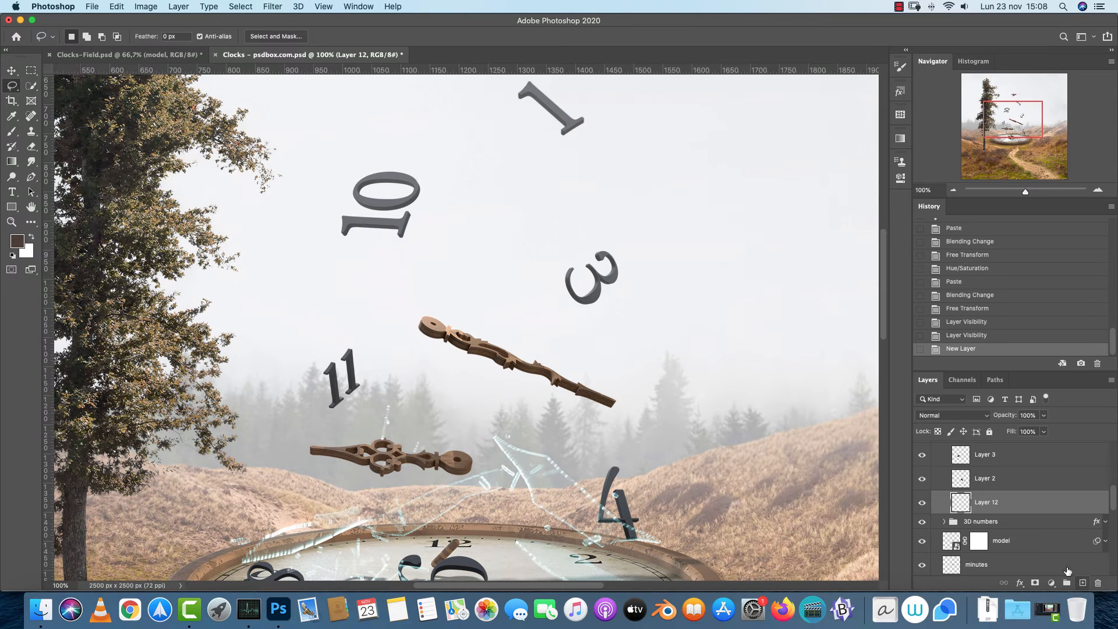
type("glass shadow")
key("Return")
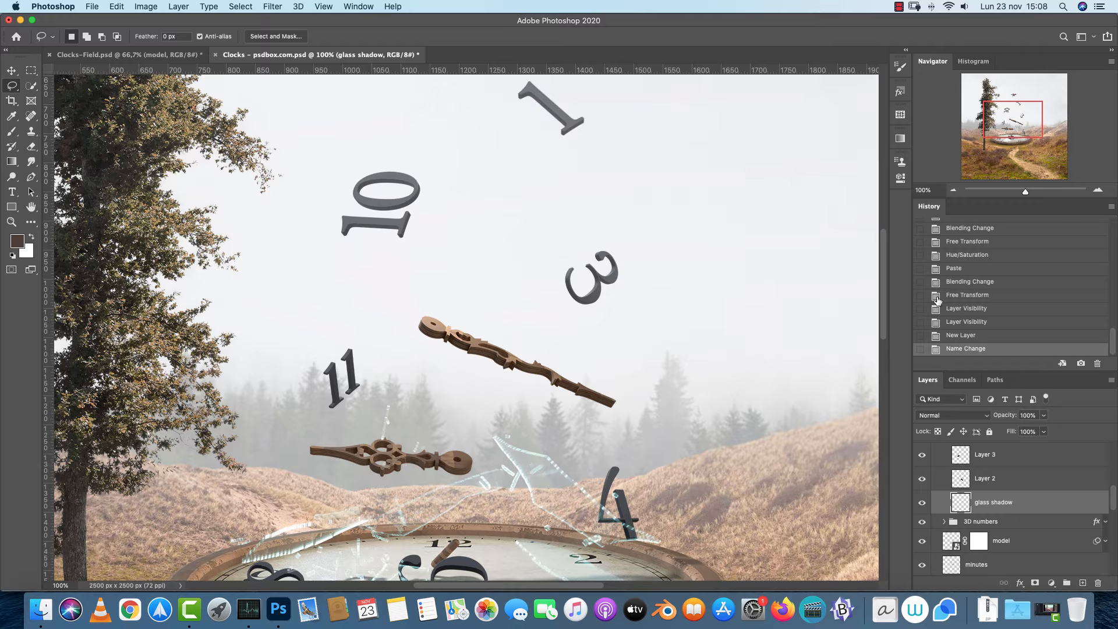
Choose the Brush tool and set the foreground colour to the muted blue #5e7385 for the glass shadows
left_click_drag(1014, 129, 1015, 146)
left_click(1099, 190)
left_click(1098, 190)
left_click_drag(520, 432, 801, 377)
left_click_drag(625, 244, 491, 353)
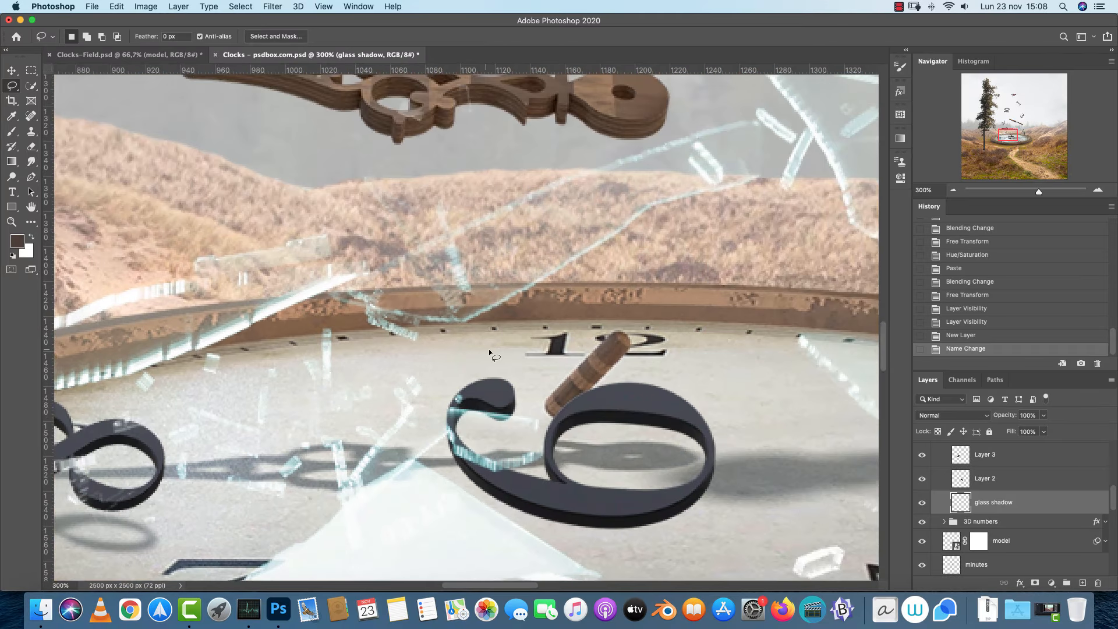
left_click(954, 189)
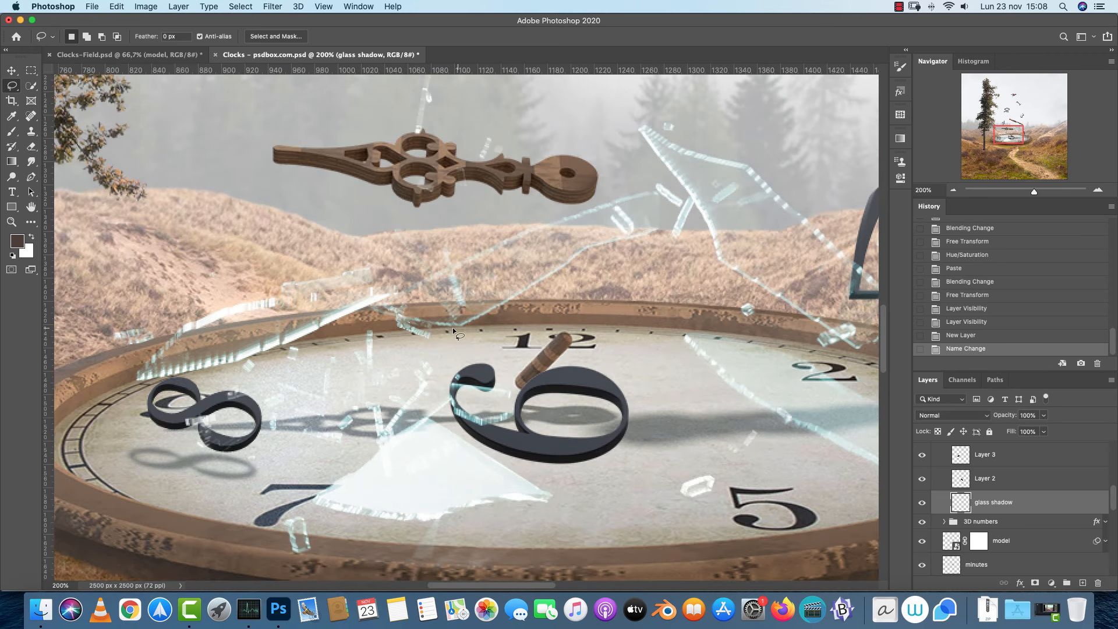
left_click_drag(709, 404, 473, 354)
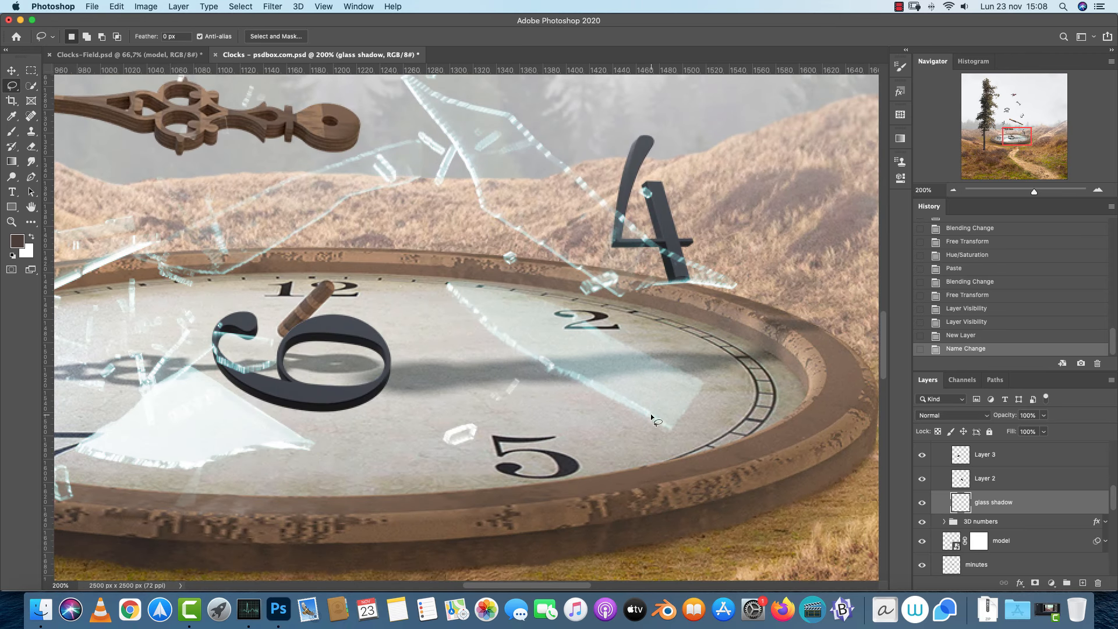
key("b")
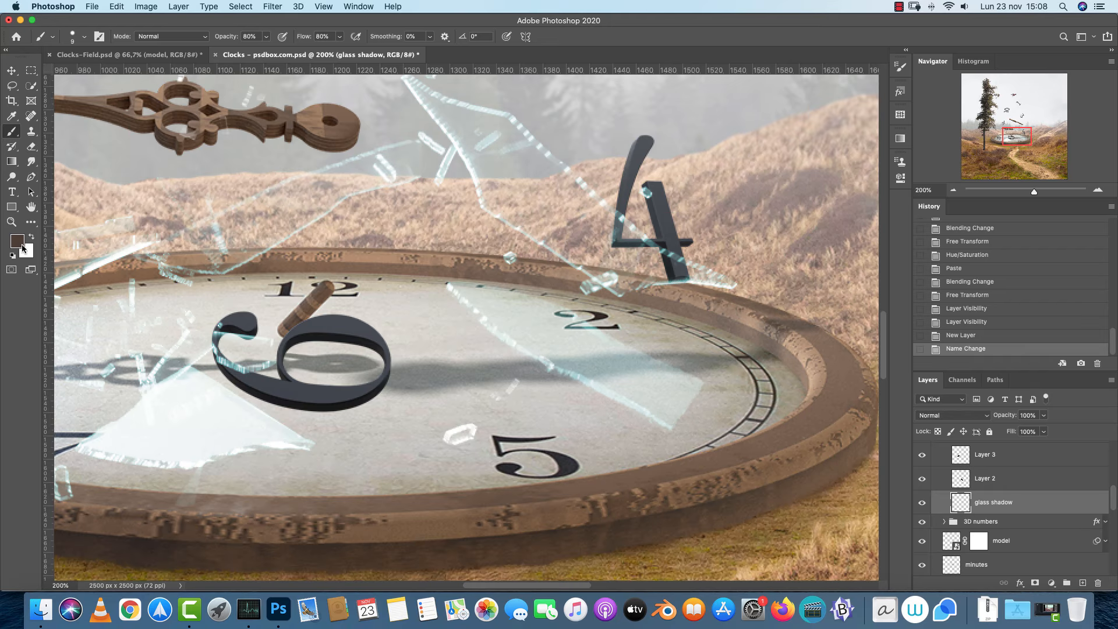
left_click(23, 248)
left_click_drag(687, 233, 830, 229)
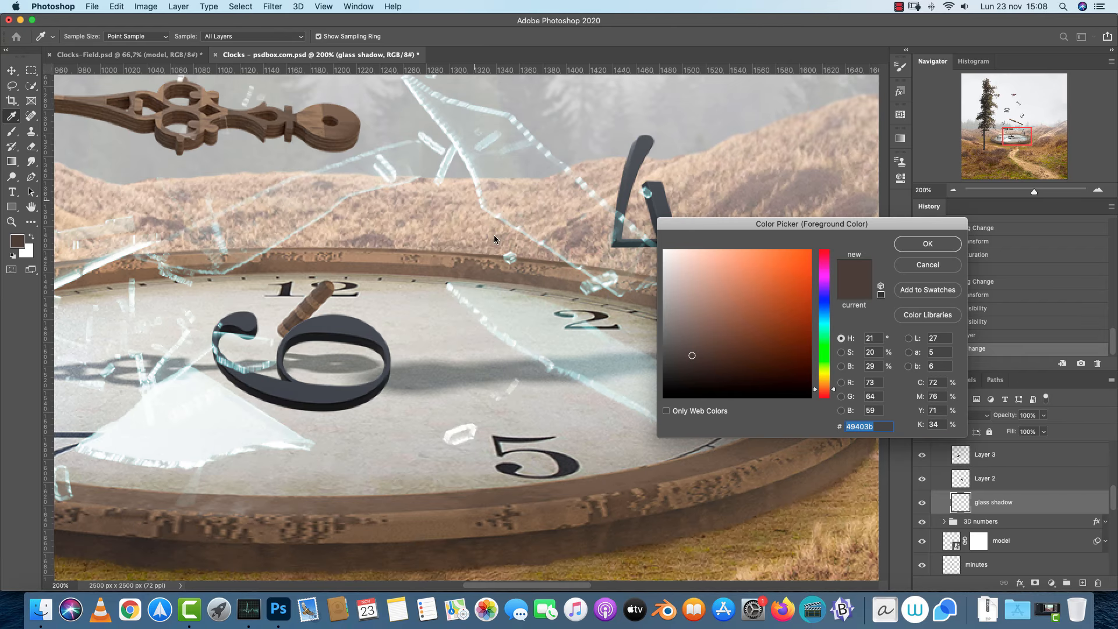
left_click(826, 315)
left_click_drag(767, 332, 706, 320)
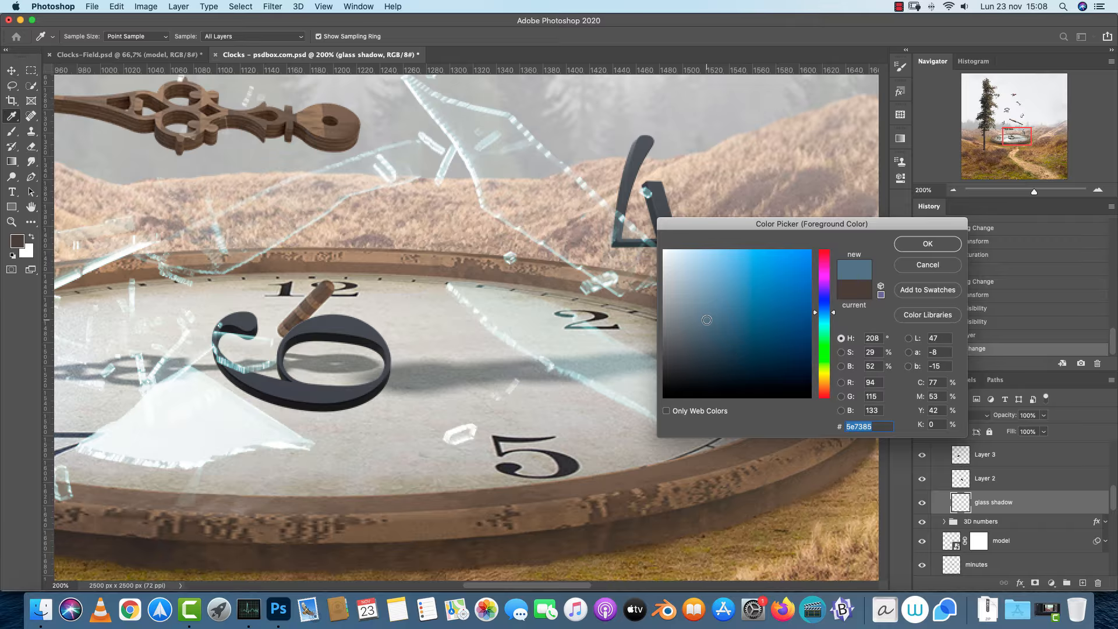
left_click(958, 245)
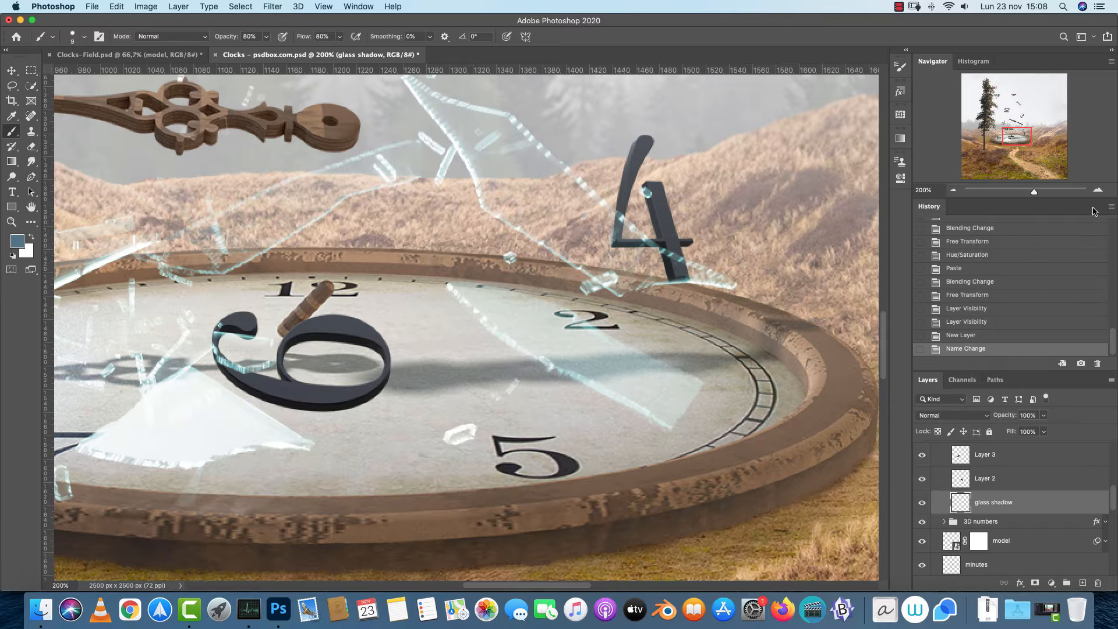
Brush a soft blue shadow on the glass shadow layer along the lower edge of the large shard below the 2
left_click(1098, 190)
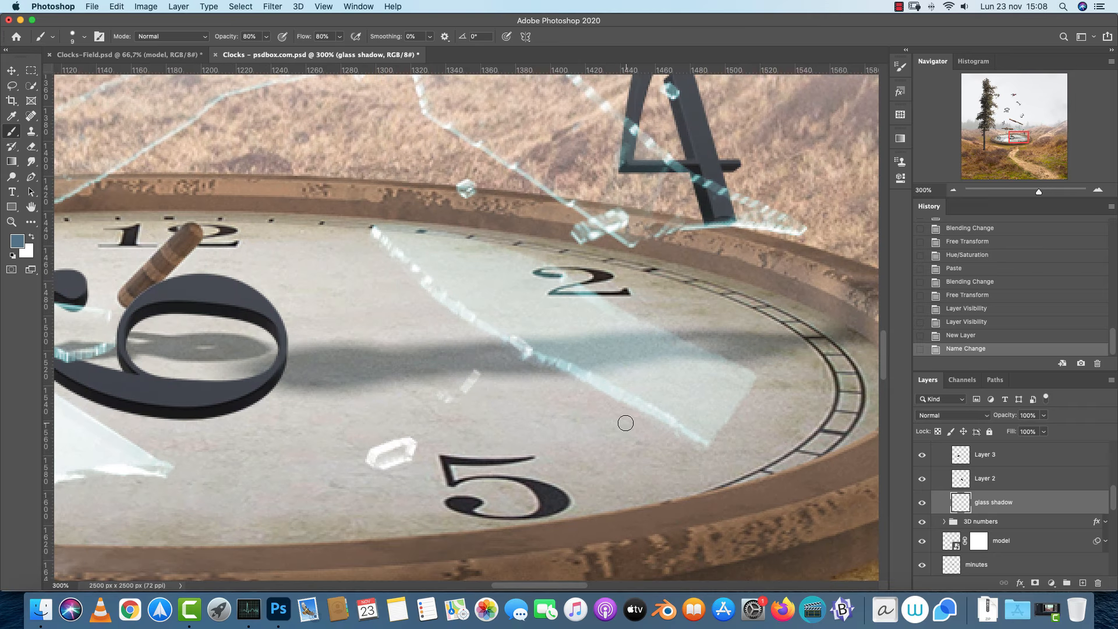
key("bracketleft")
left_click_drag(704, 447, 540, 421)
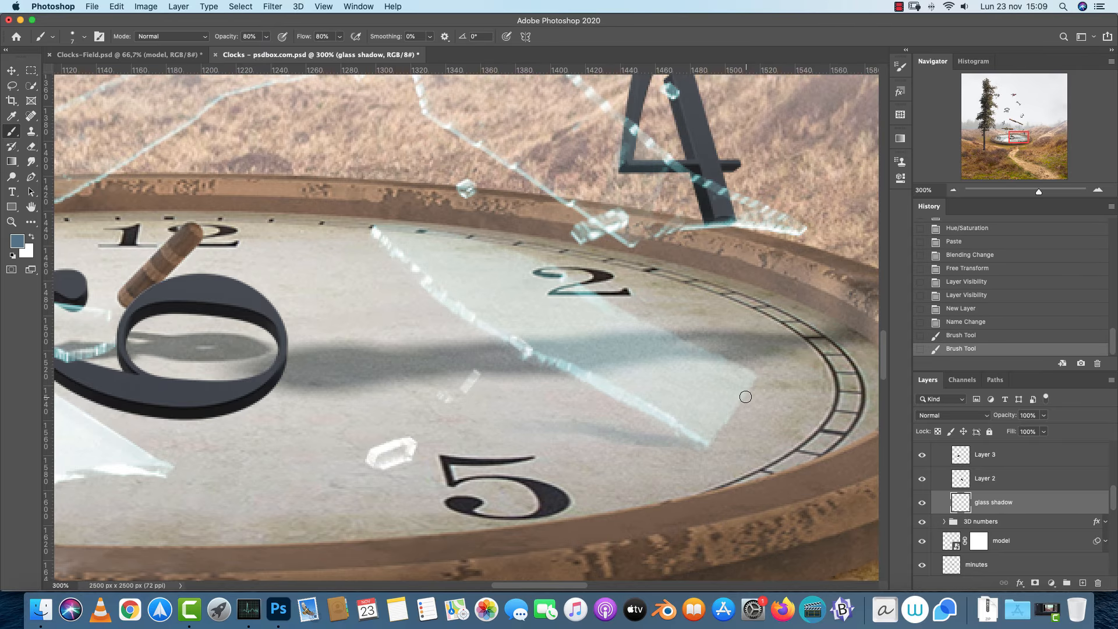
mouse_move(745, 389)
left_mouse_down()
mouse_move(626, 379)
mouse_move(683, 435)
mouse_move(527, 407)
left_mouse_up()
key("bracketright")
key("bracketright")
key("bracketright")
key("bracketright")
key("bracketright")
left_click_drag(691, 430, 588, 422)
mouse_move(501, 415)
left_mouse_down()
mouse_move(778, 401)
mouse_move(862, 412)
left_mouse_up()
Use a smaller brush to paint shadow strokes beneath the long jagged shard above the 8
key("bracketleft")
key("bracketleft")
key("bracketleft")
key("bracketleft")
left_click_drag(330, 264, 678, 233)
key("bracketleft")
left_click_drag(249, 272, 265, 268)
left_click_drag(256, 273, 274, 273)
left_click_drag(274, 273, 265, 279)
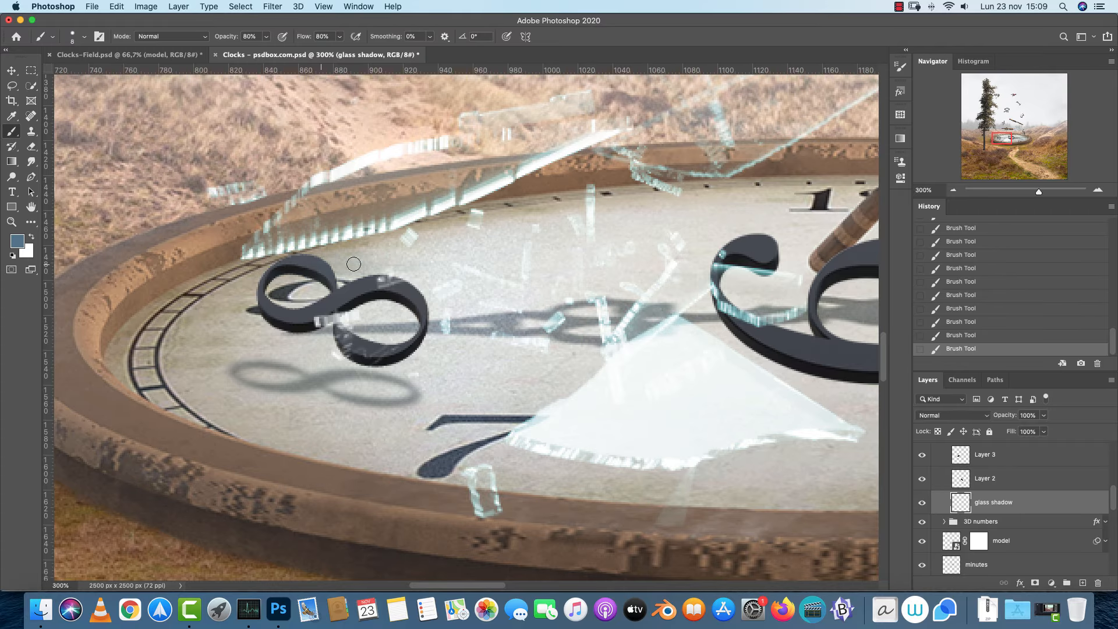
Change the Brush foreground colour to a lighter teal blue
left_click_drag(567, 365, 309, 318)
left_click(16, 241)
left_click_drag(709, 311, 702, 298)
left_click(823, 317)
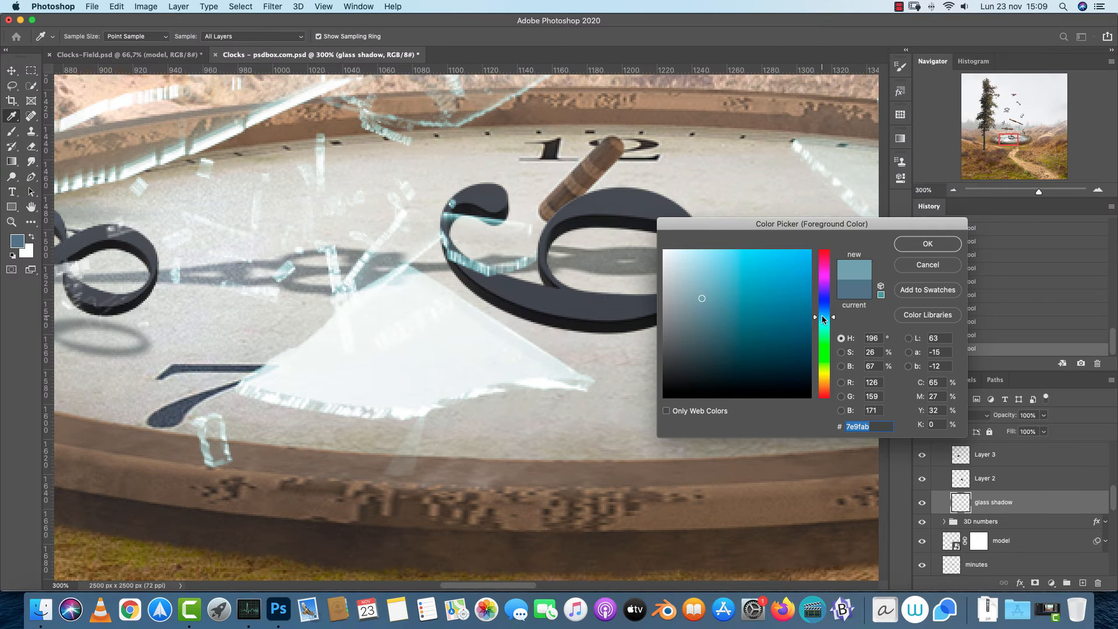
left_click(908, 247)
key("b")
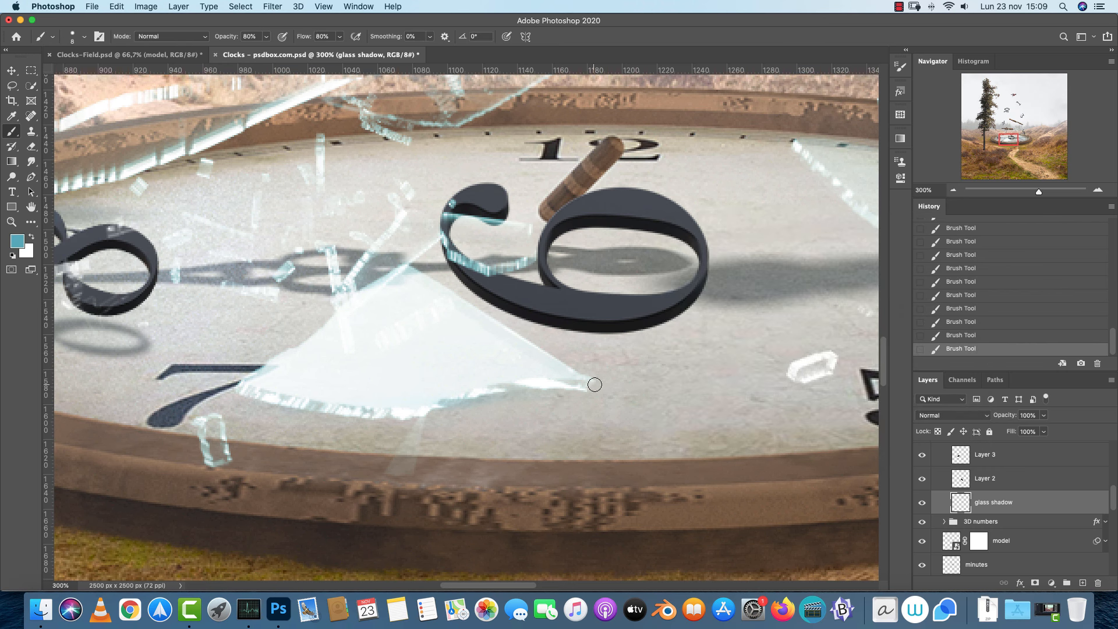
Inspect the shards and shadows across the clock and compare them with the large clock in Clocks-Field.psd
left_click_drag(789, 380, 496, 382)
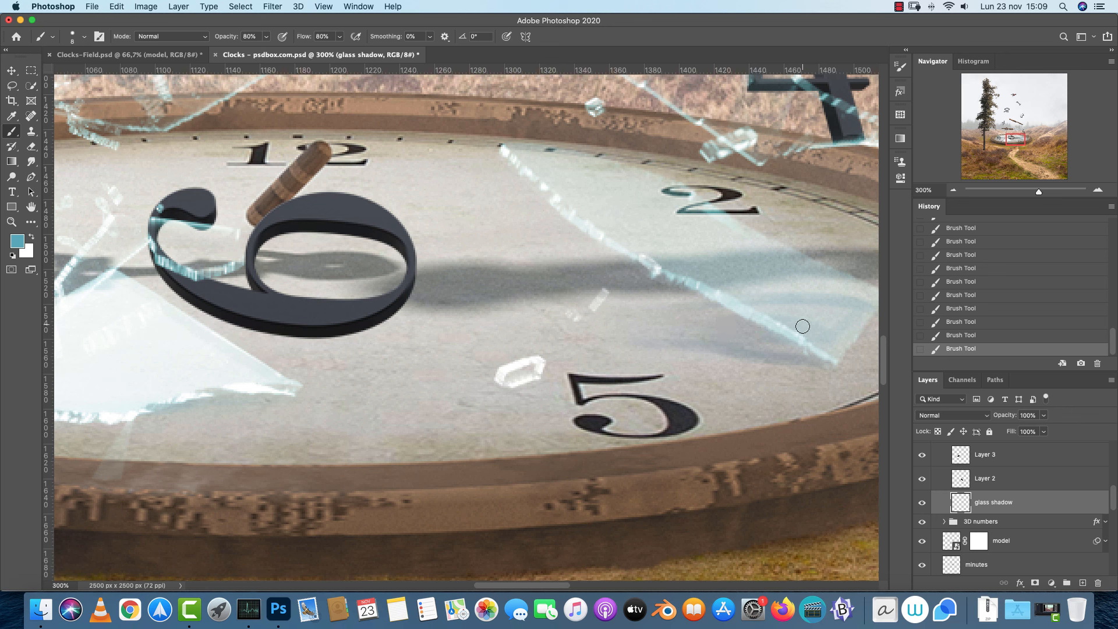
scroll(789, 318, "up", 5)
scroll(789, 318, "right", 3)
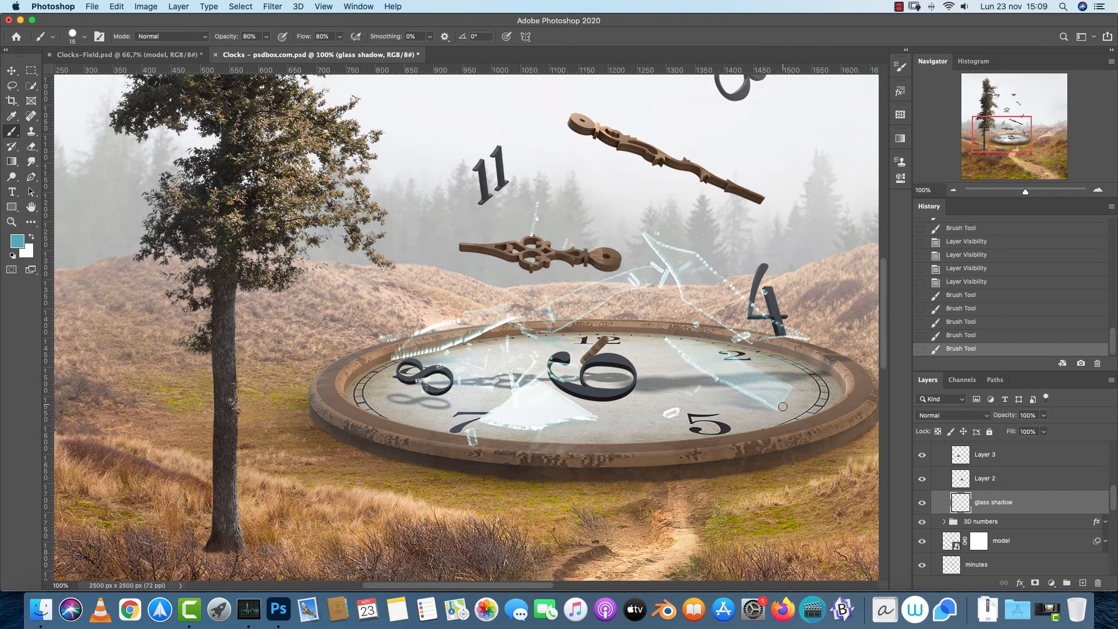
left_click(184, 57)
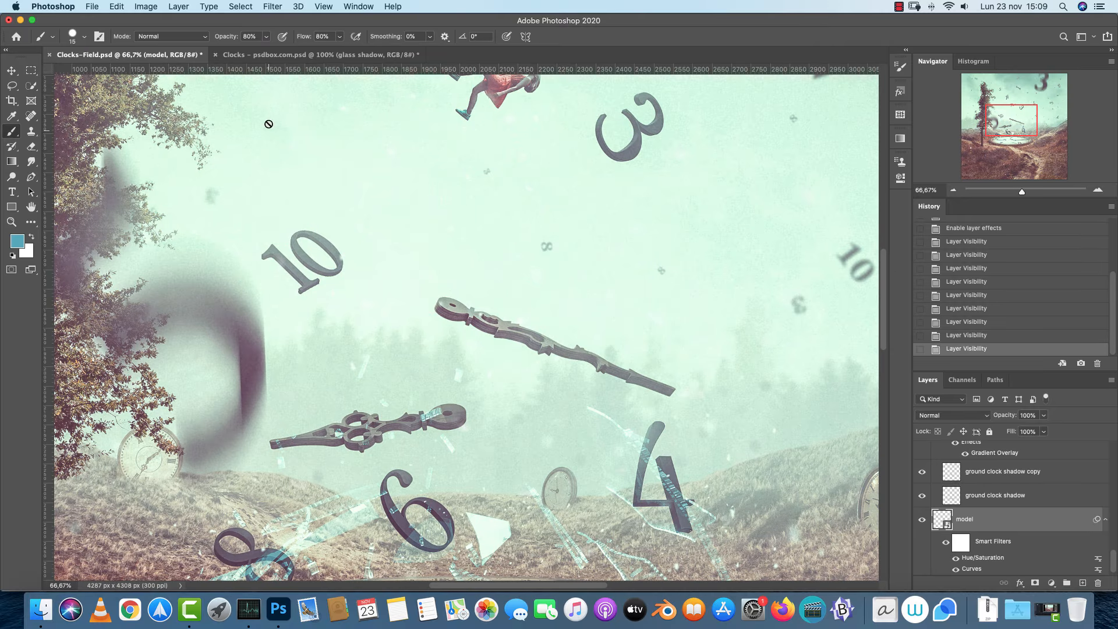
left_click_drag(697, 474, 709, 366)
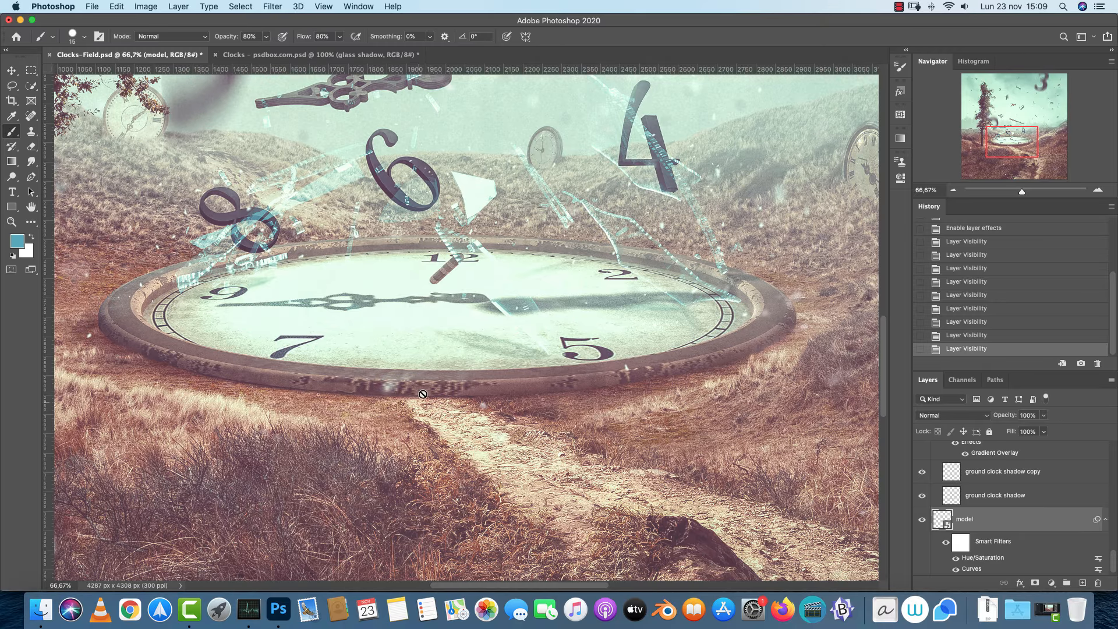
left_click(285, 53)
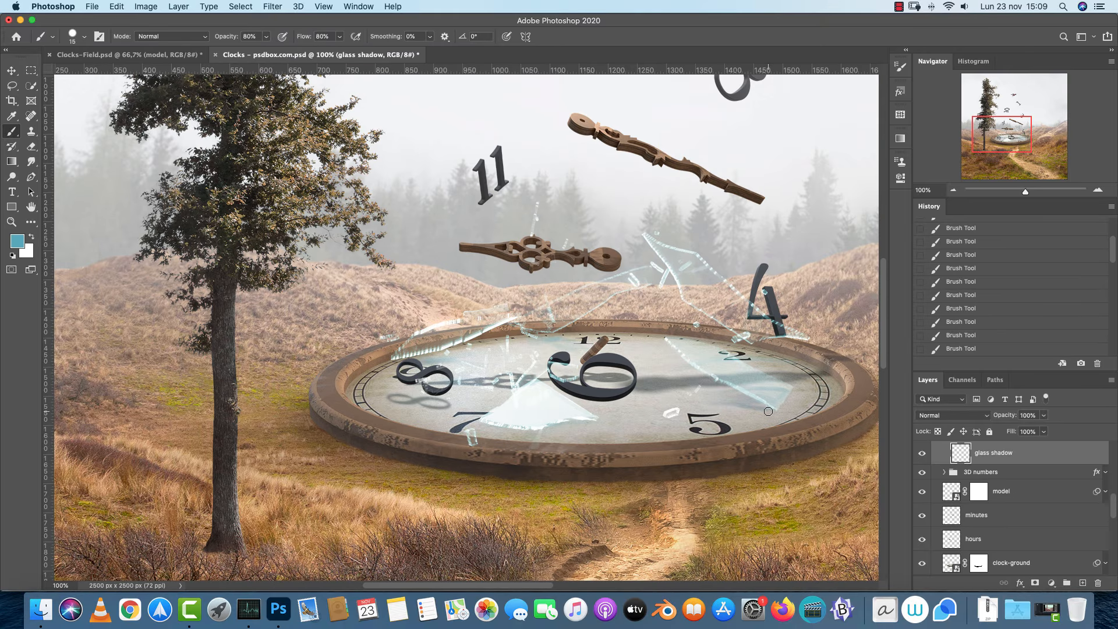
Step back through the history to an earlier brush stroke on the glass shadow layer
key("super+z")
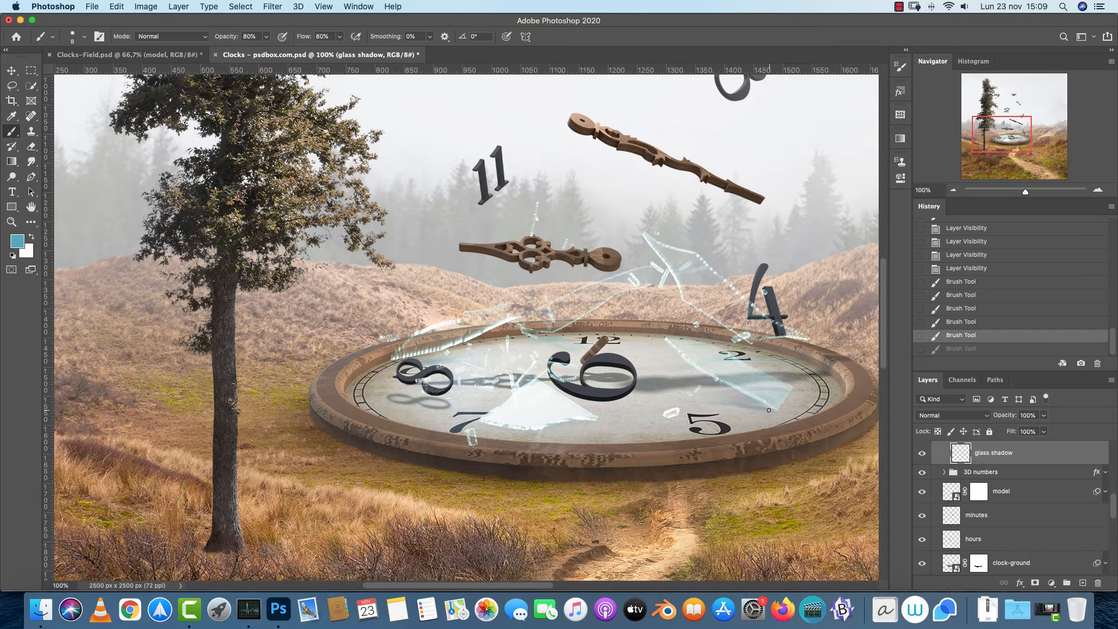
key("super+shift+z")
left_click(751, 389)
left_click(749, 411)
left_click(746, 442)
left_click(742, 477)
left_click(961, 254)
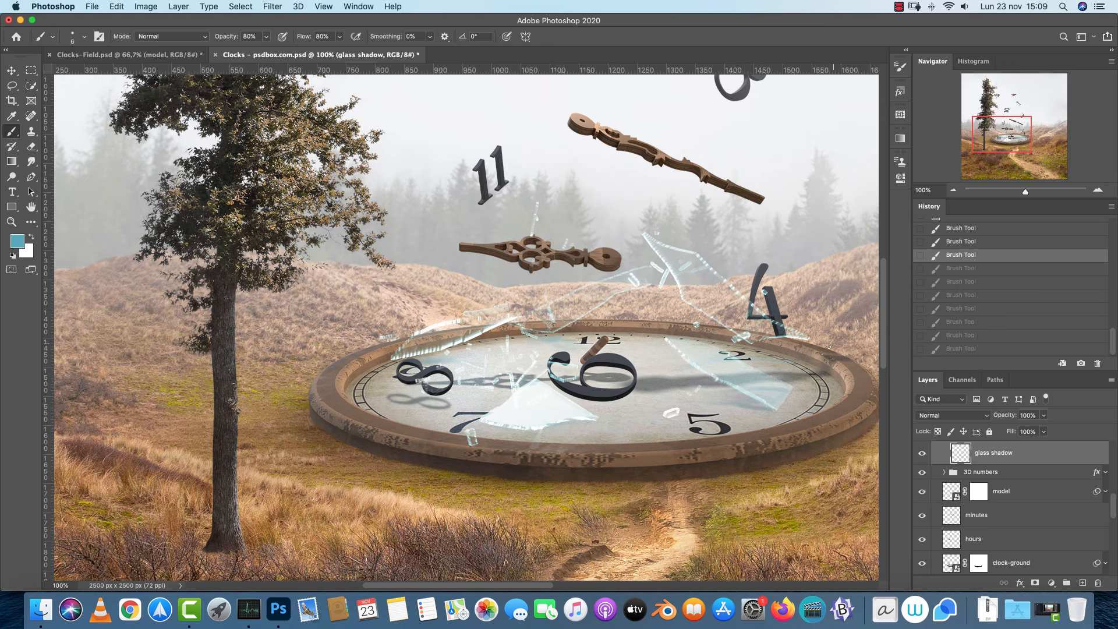
left_click(962, 228)
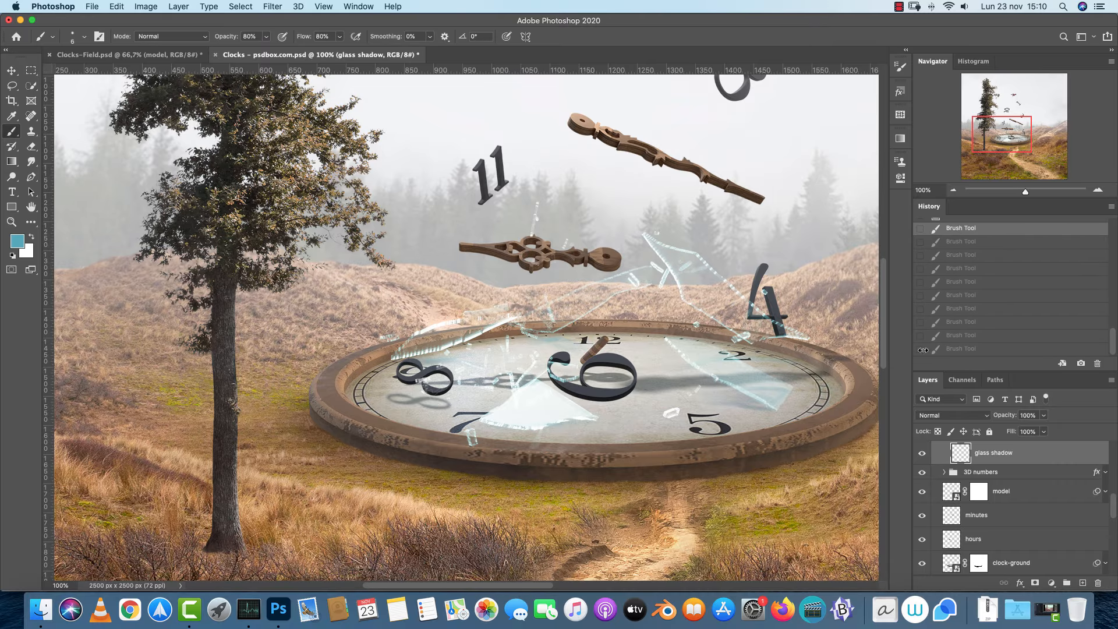
Set the glass shadow layer's blending mode to Color Burn
left_click_drag(754, 389, 565, 366)
left_click(953, 415)
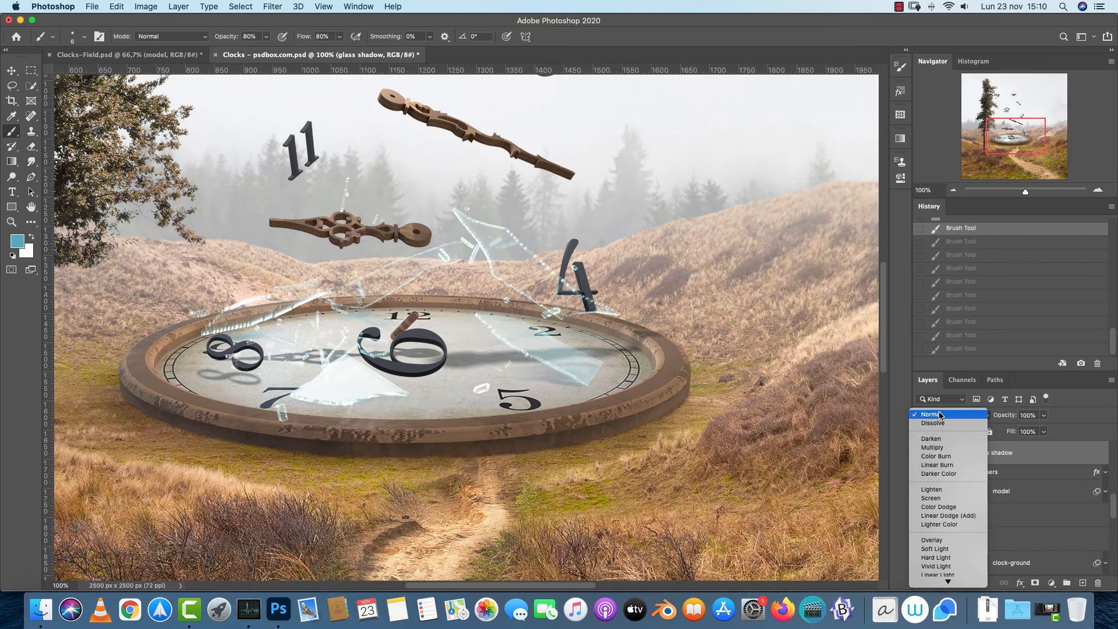
left_click(942, 457)
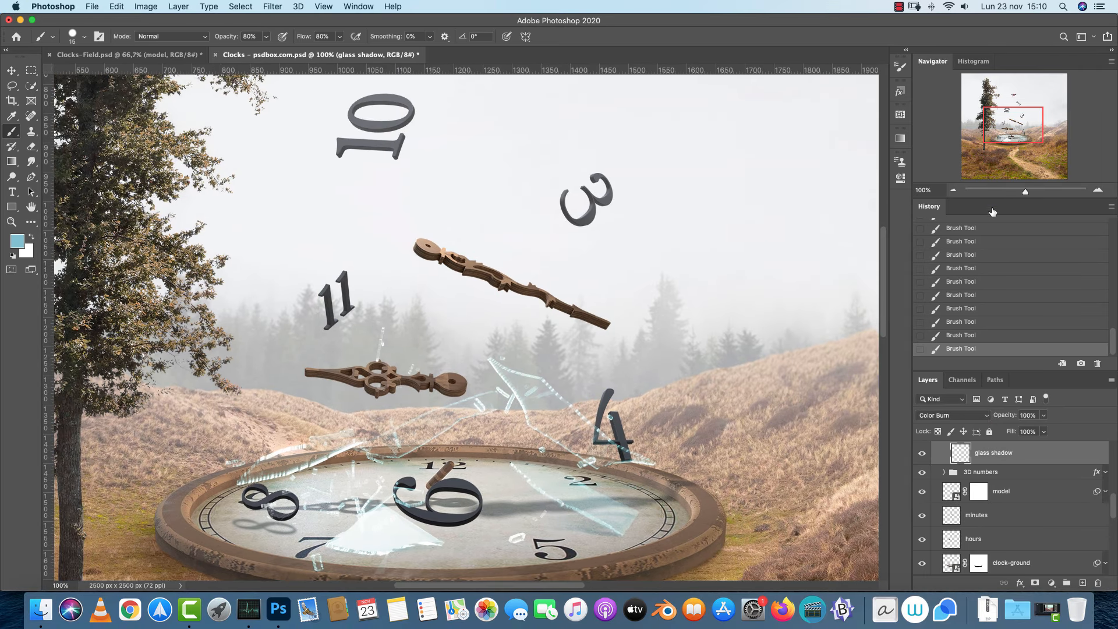
Examine the whole composition and compare it with the floating numbers in the sky of Clocks-Field.psd
left_click(953, 191)
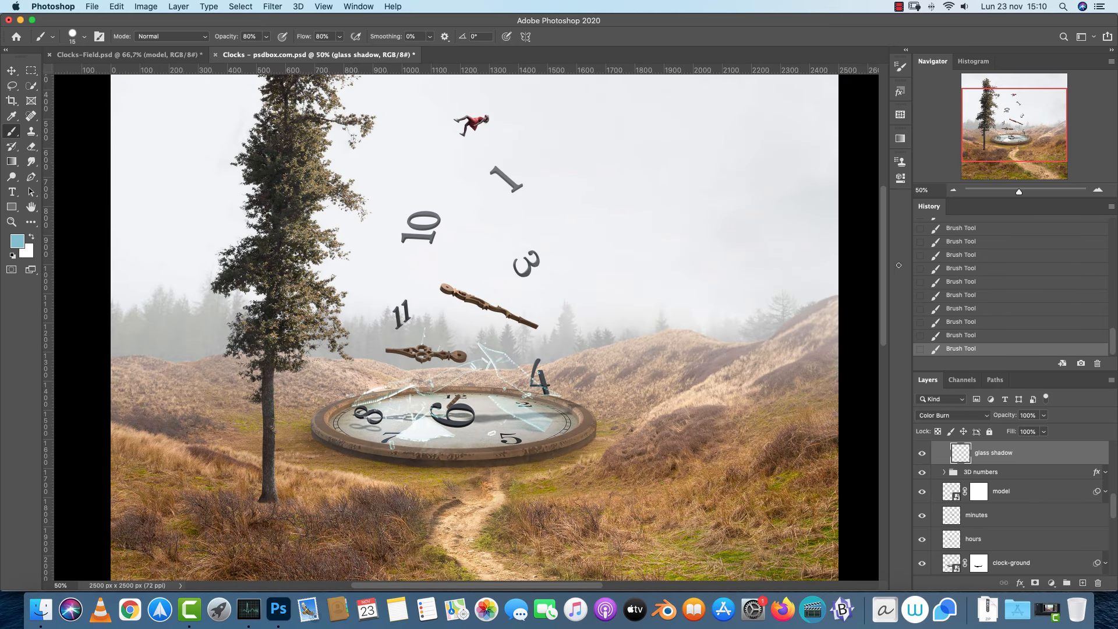
scroll(687, 243, "up", 5)
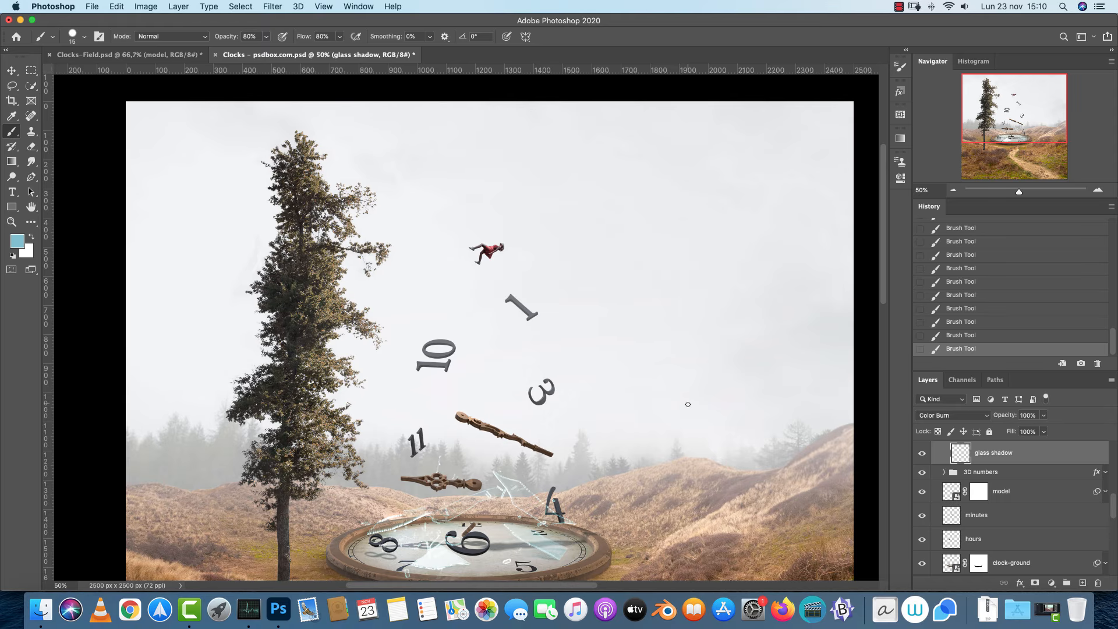
left_click_drag(746, 446, 755, 389)
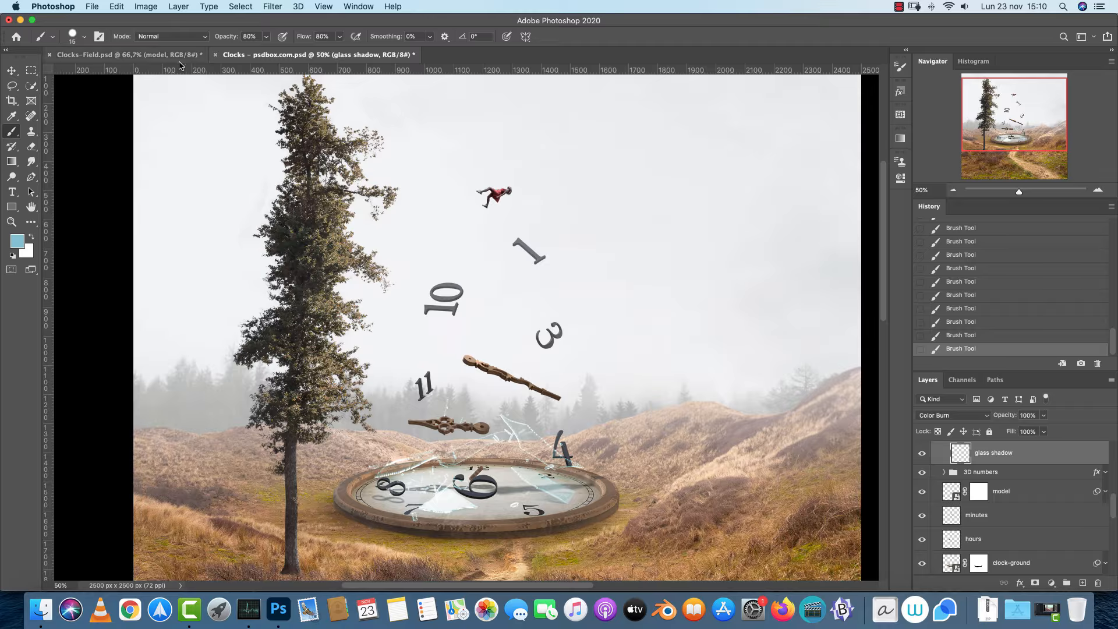
left_click(159, 59)
scroll(608, 170, "up", 10)
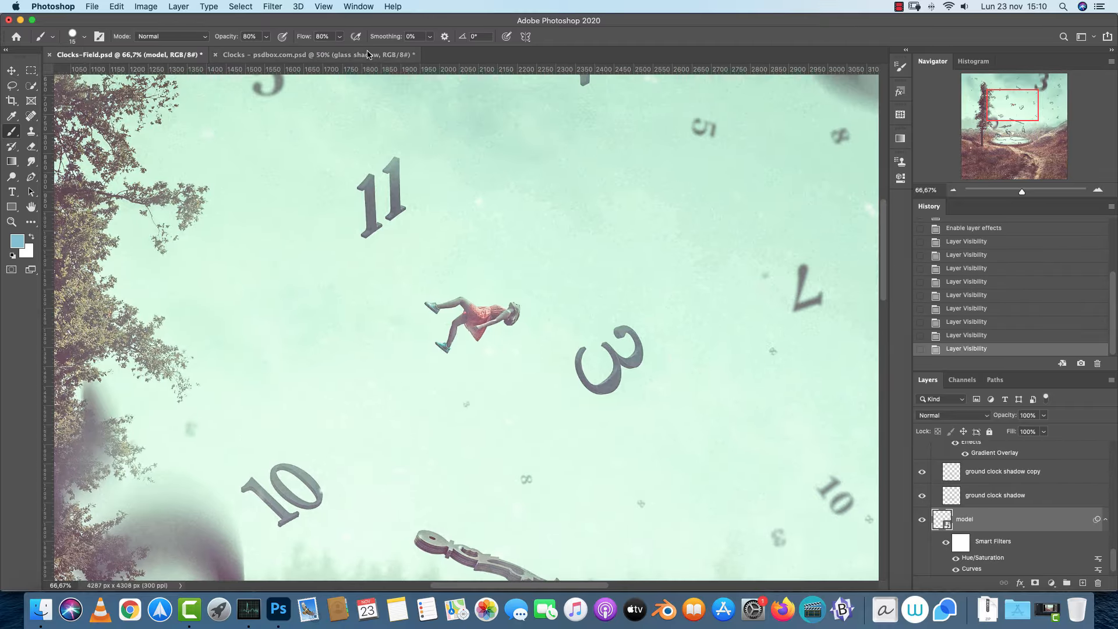
Choose the Type tool, look over the reference's floating numbers and return to the Clocks – psdbox.com.psd document
left_click(12, 191)
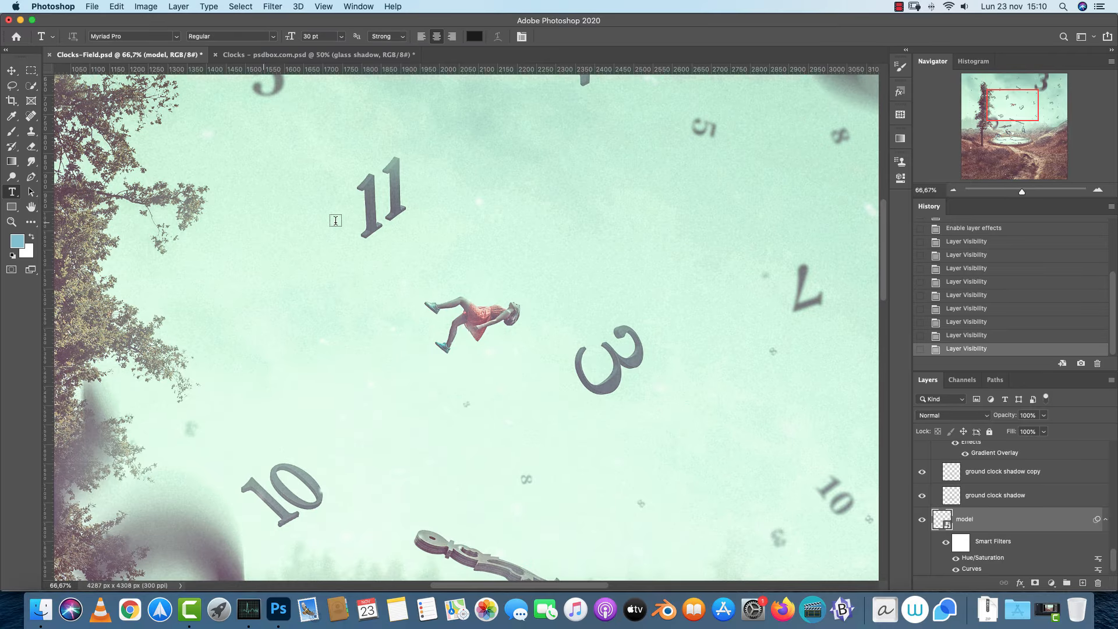
left_click_drag(700, 436, 651, 283)
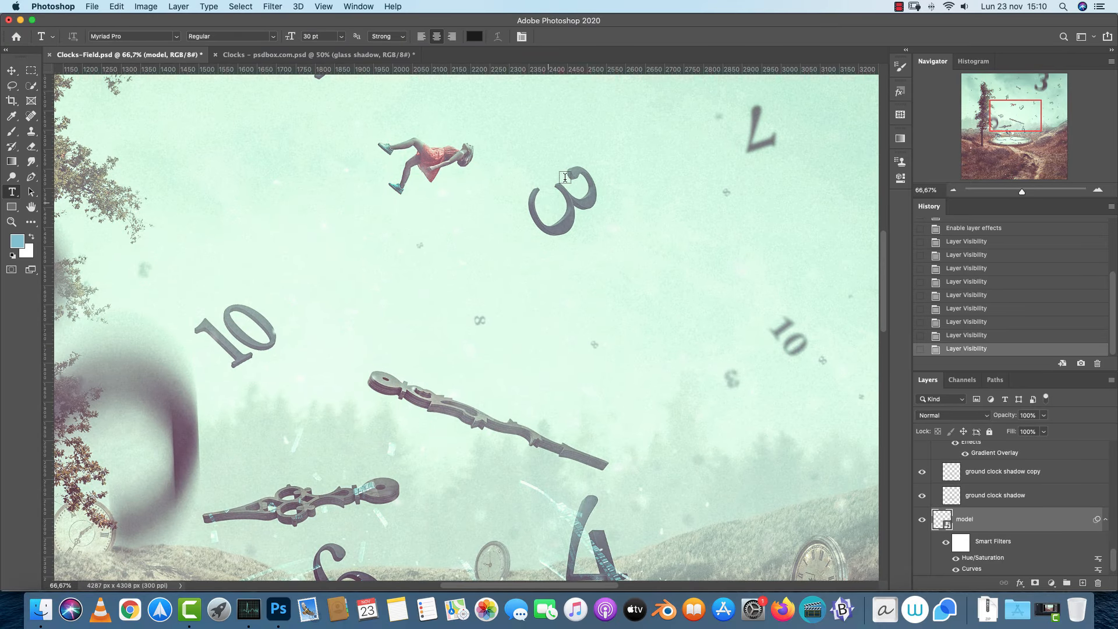
left_click(319, 55)
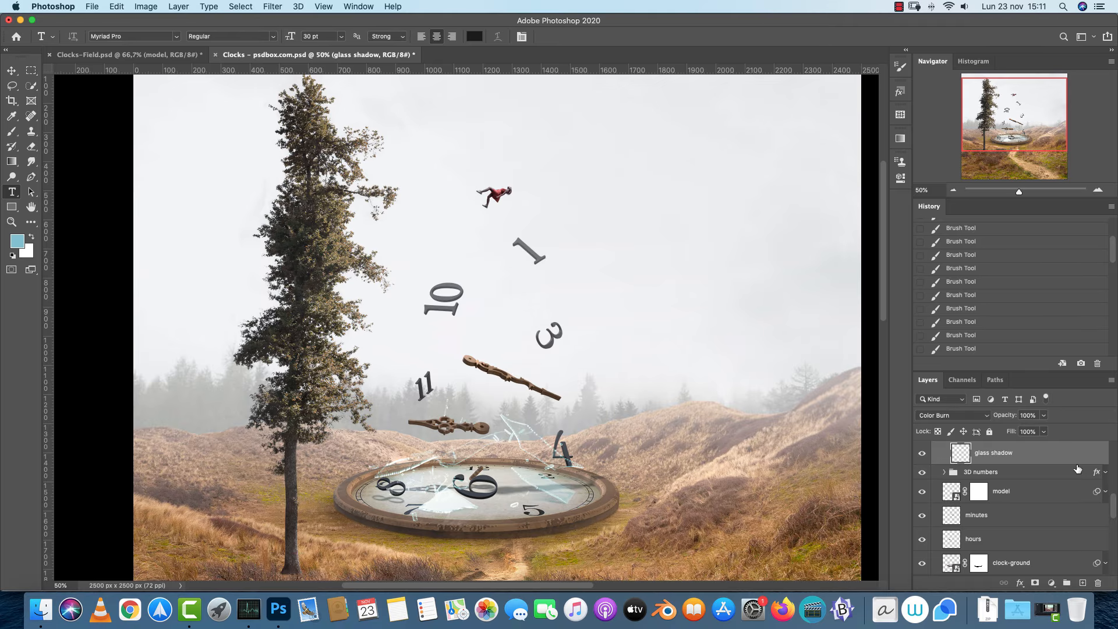
Collapse the glass, big clock and BG groups, and check the big clock group by hiding and showing it
scroll(1112, 503, "up", 5)
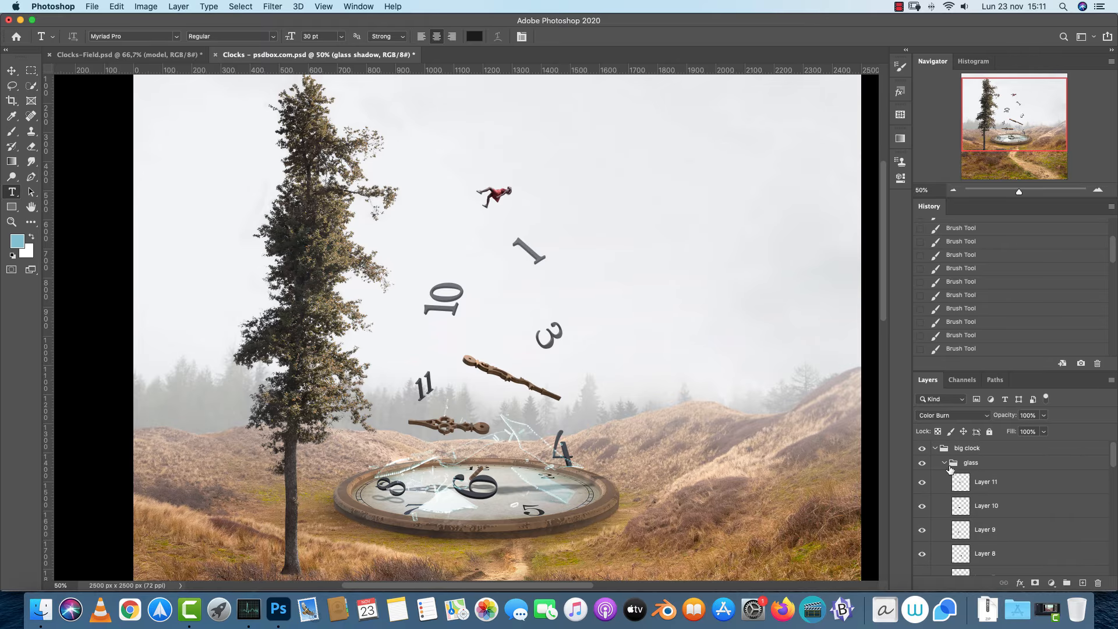
left_click(946, 464)
left_click(936, 449)
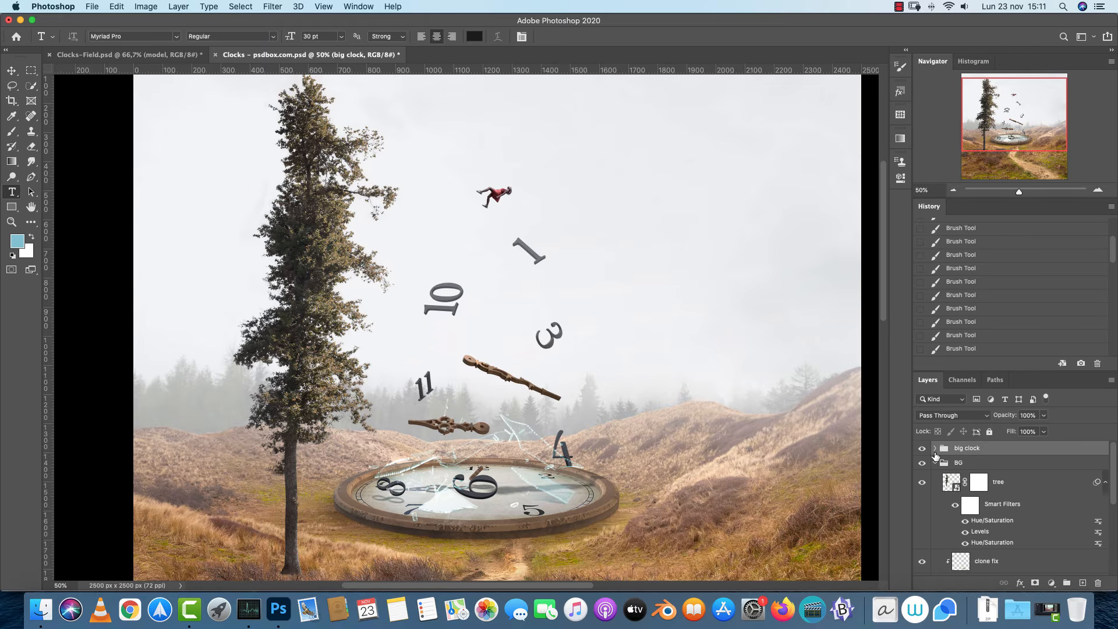
left_click(922, 450)
left_click(922, 449)
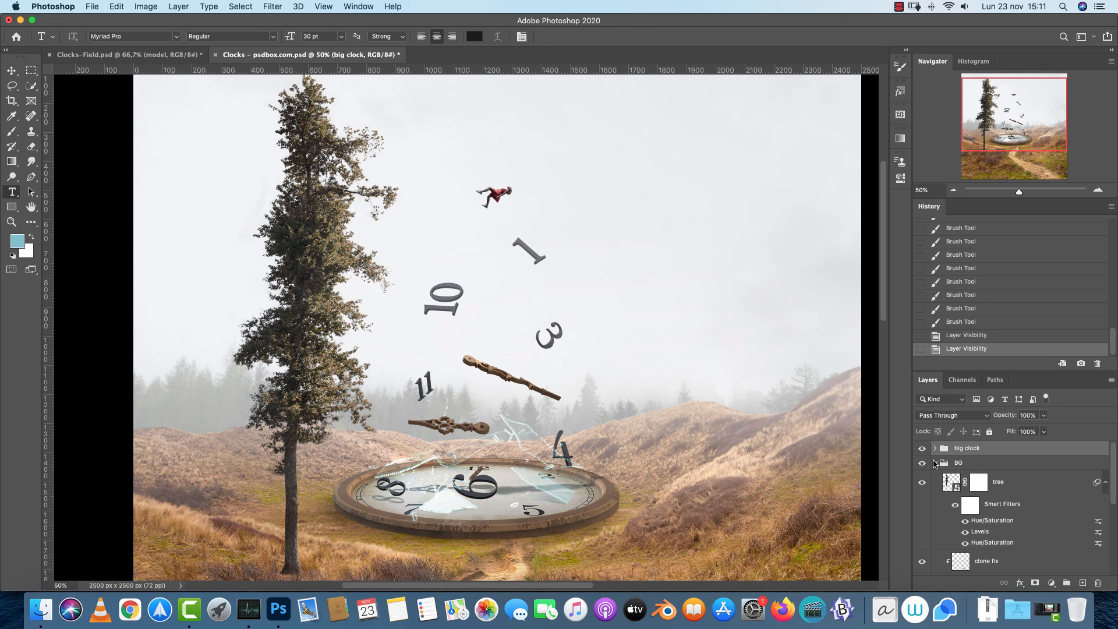
left_click(934, 463)
Add a new layer above the big clock group and place it in a group named "numbers 1"
left_click(1083, 583)
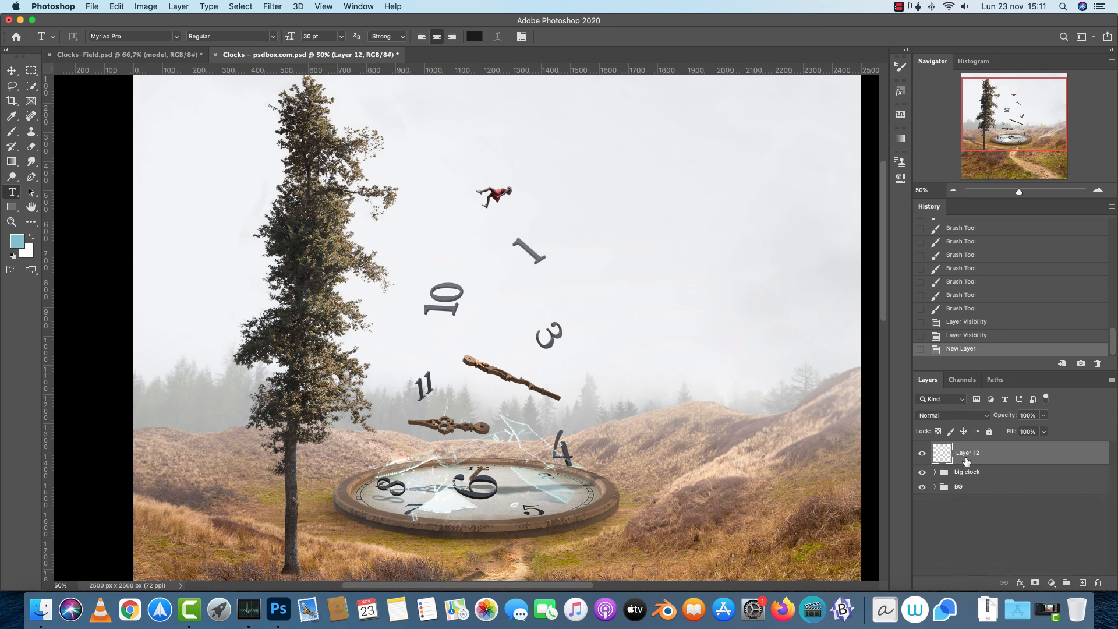
key("super+g")
double_click(962, 448)
type("numbers 1")
key("Return")
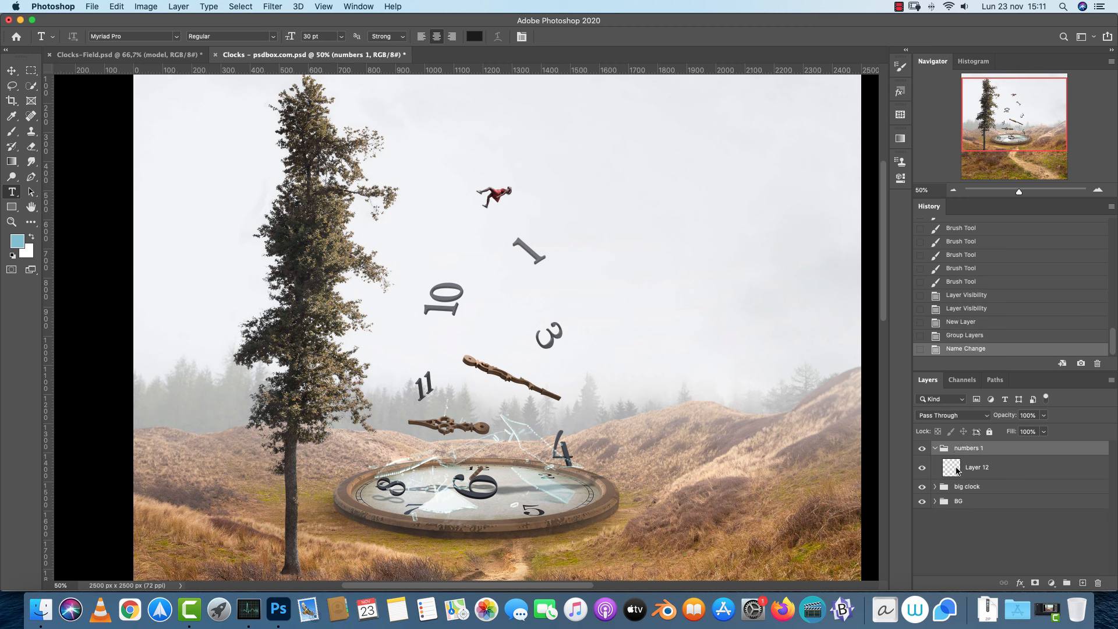
Add the text "3" in the open sky beside the floating clock numbers, using the layer inside the numbers 1 group
left_click(986, 465)
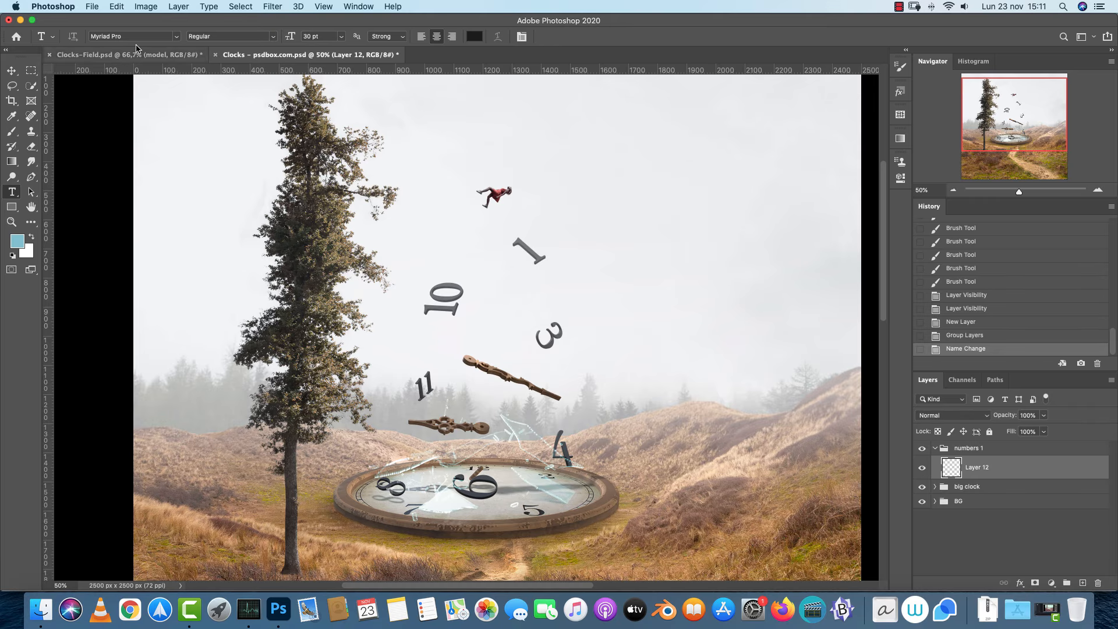
left_click(643, 247)
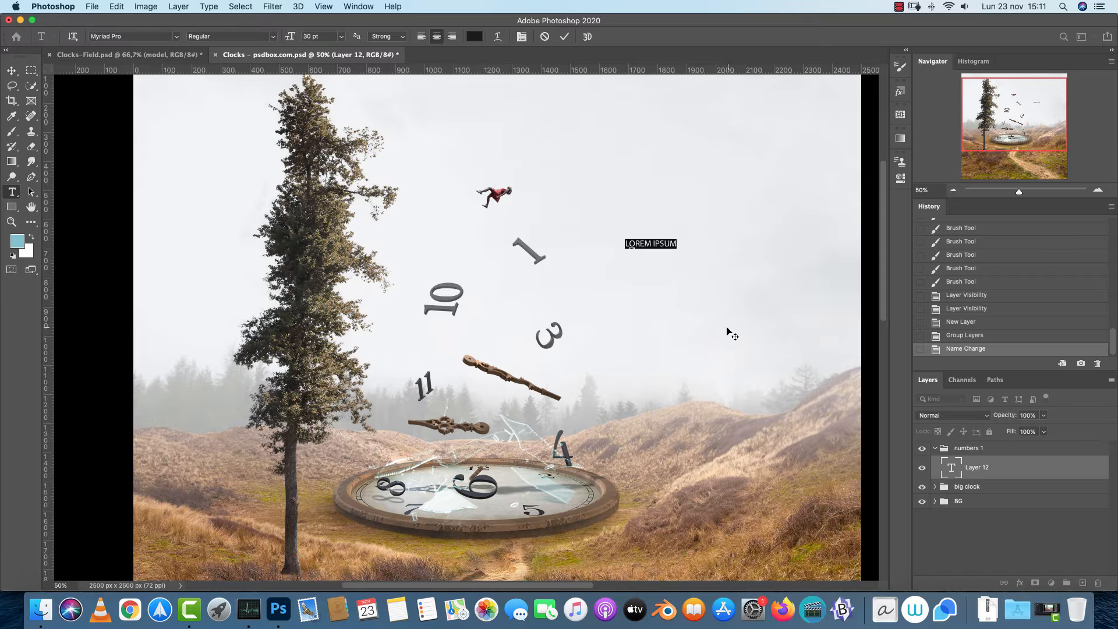
type("3")
left_click(1042, 468)
key("super+plus")
key("super+plus")
left_click_drag(684, 336, 501, 388)
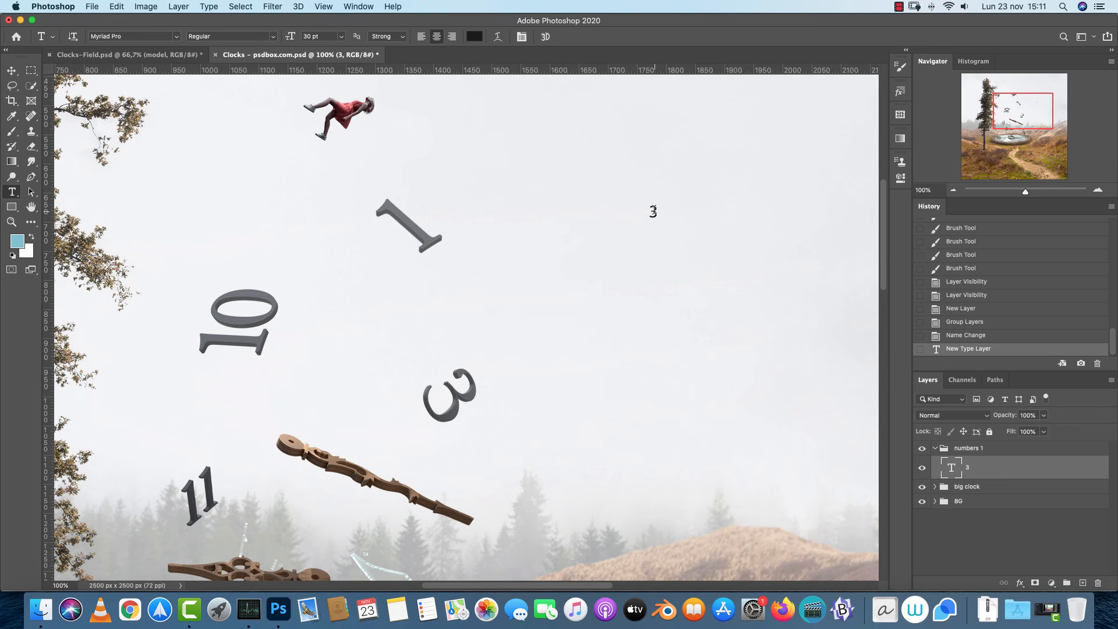
Filter the fonts to Serif and format the 3 in Charter Roman at 250 pt
double_click(654, 213)
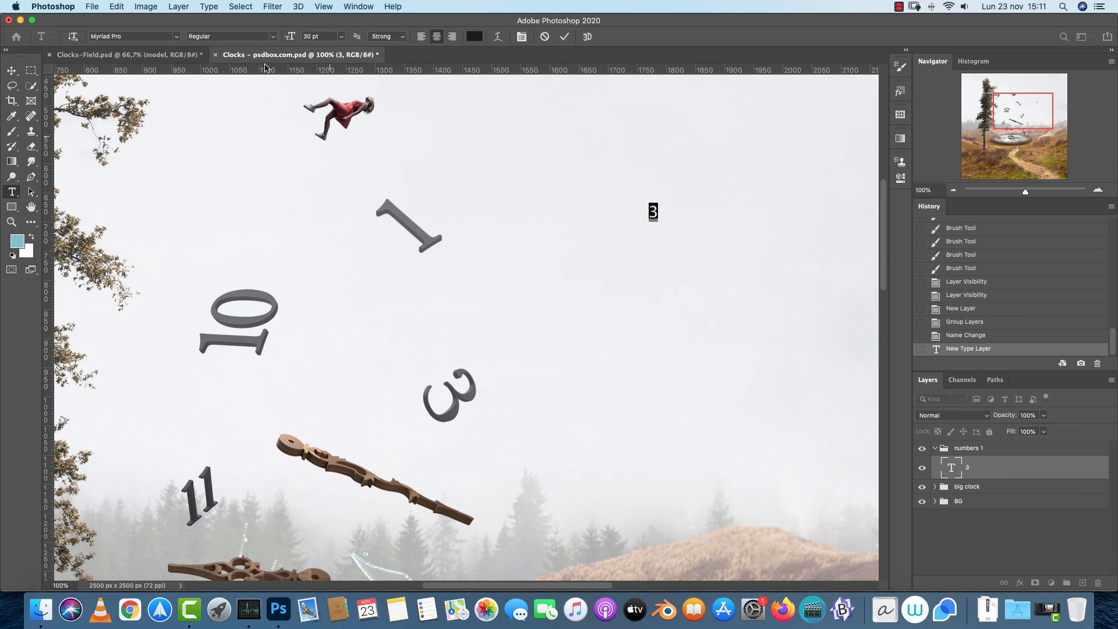
left_click(175, 36)
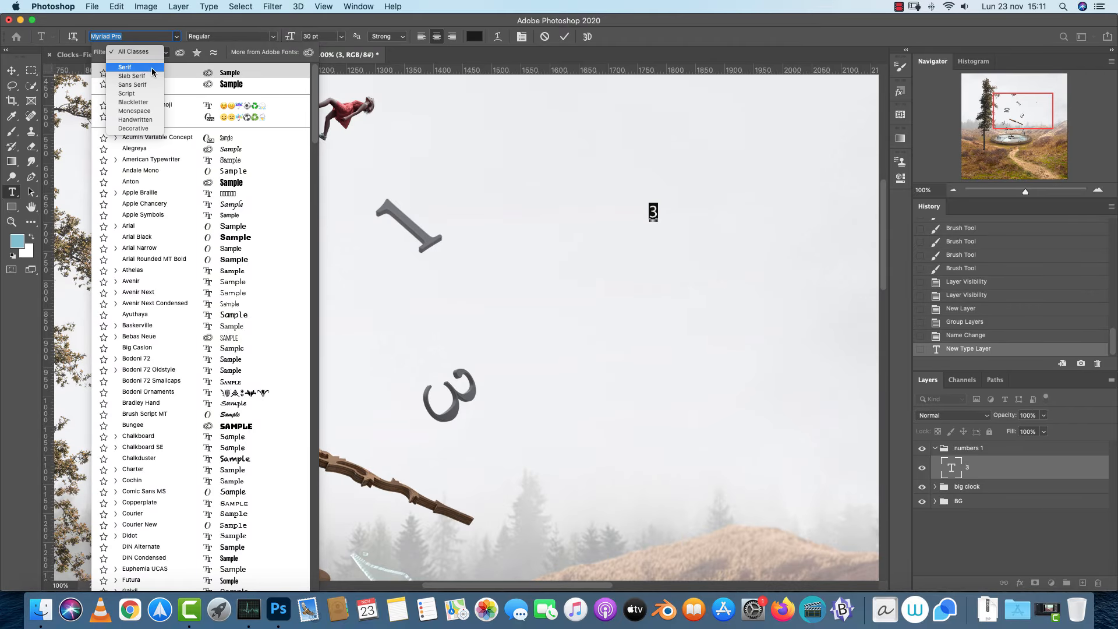
left_click(125, 67)
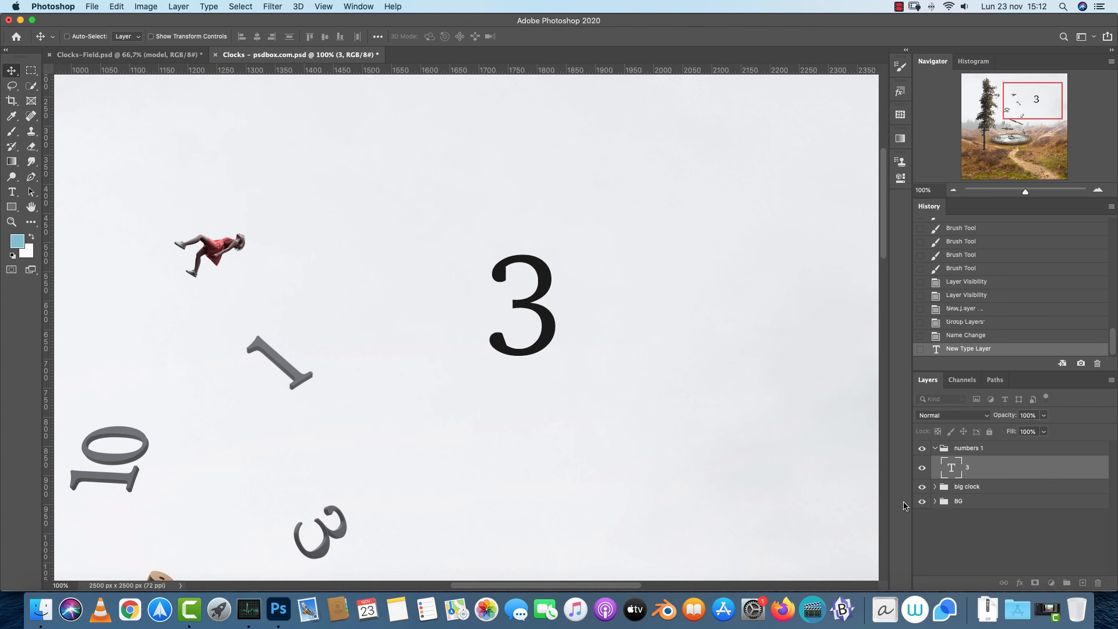
Show only the 3 text layer and enclose the number in a rectangular marquee selection
left_click(922, 469, "alt")
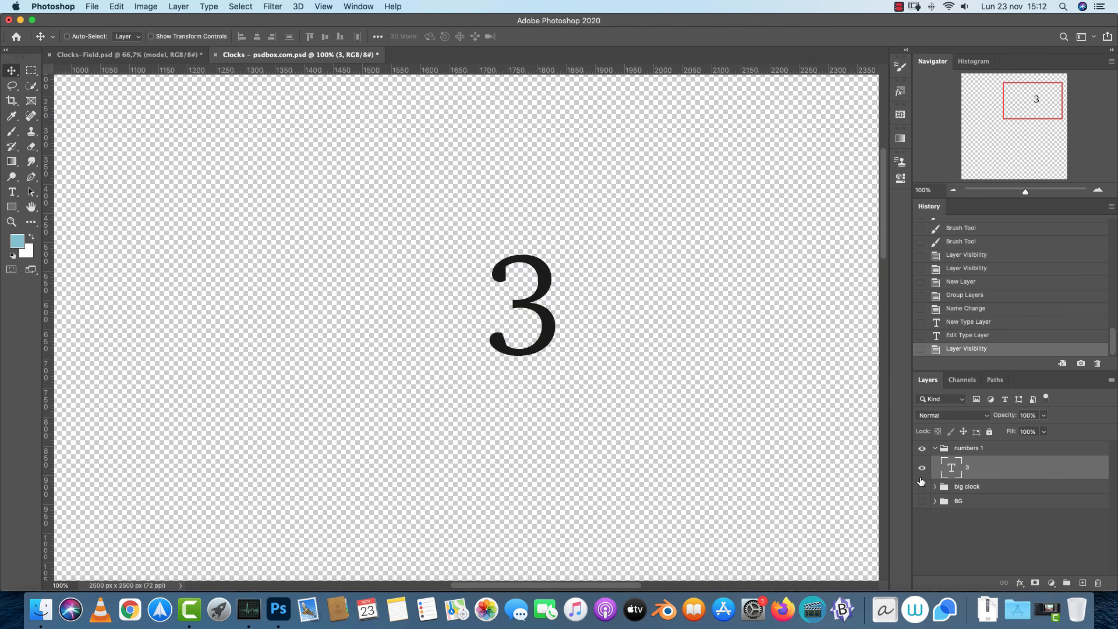
left_click(32, 70)
left_click_drag(452, 231, 654, 439)
left_click_drag(607, 362, 582, 339)
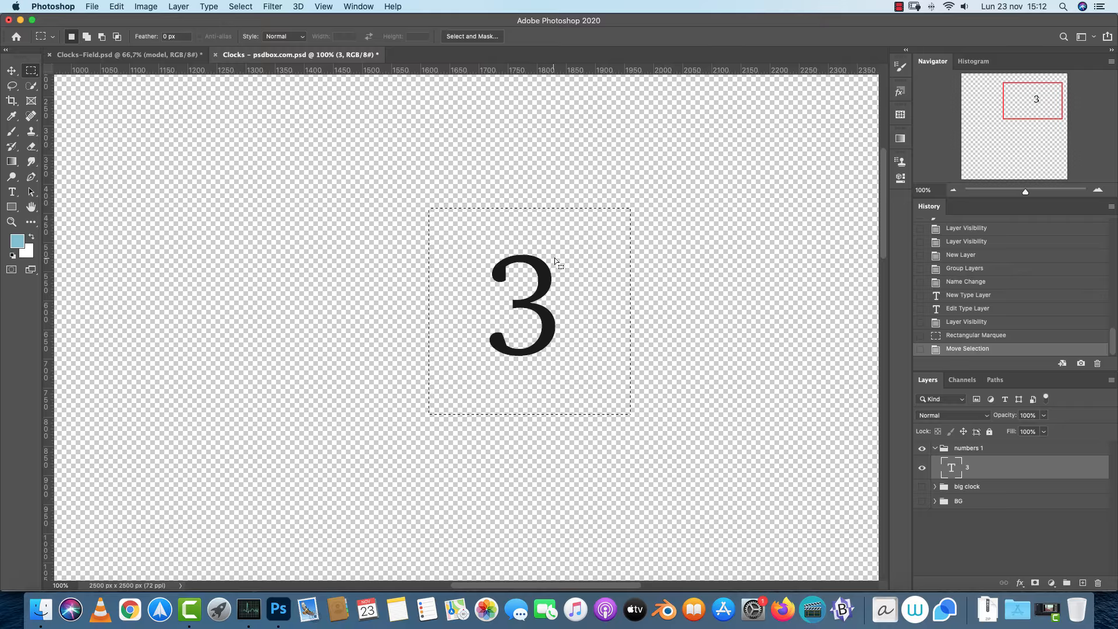
Change the text colour of the 3 to pure black, #000000
double_click(952, 466)
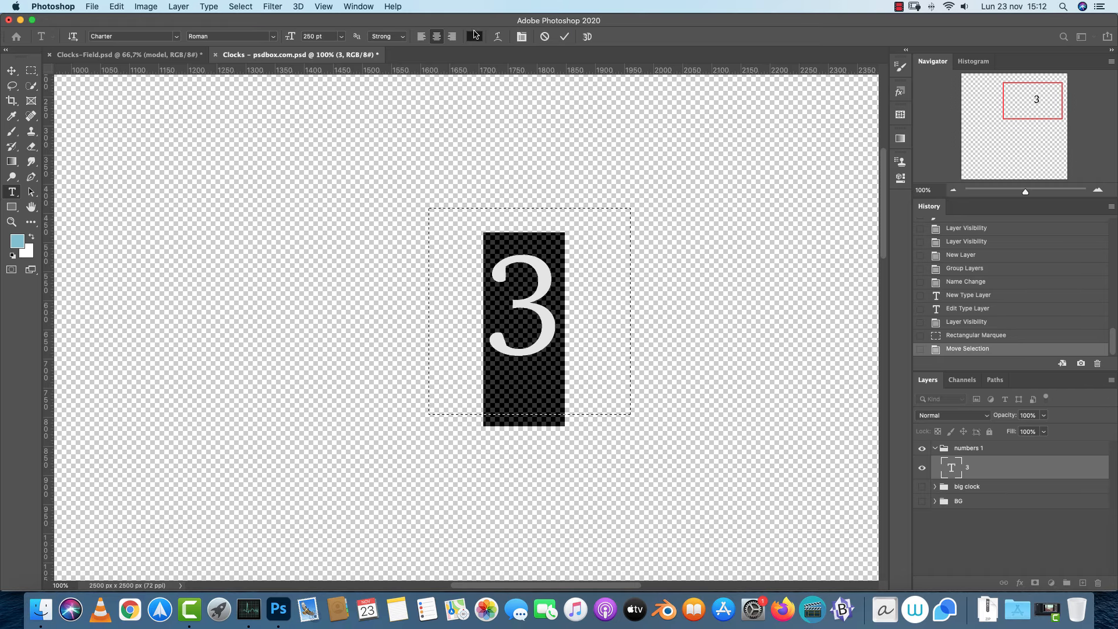
left_click(475, 36)
type("000000")
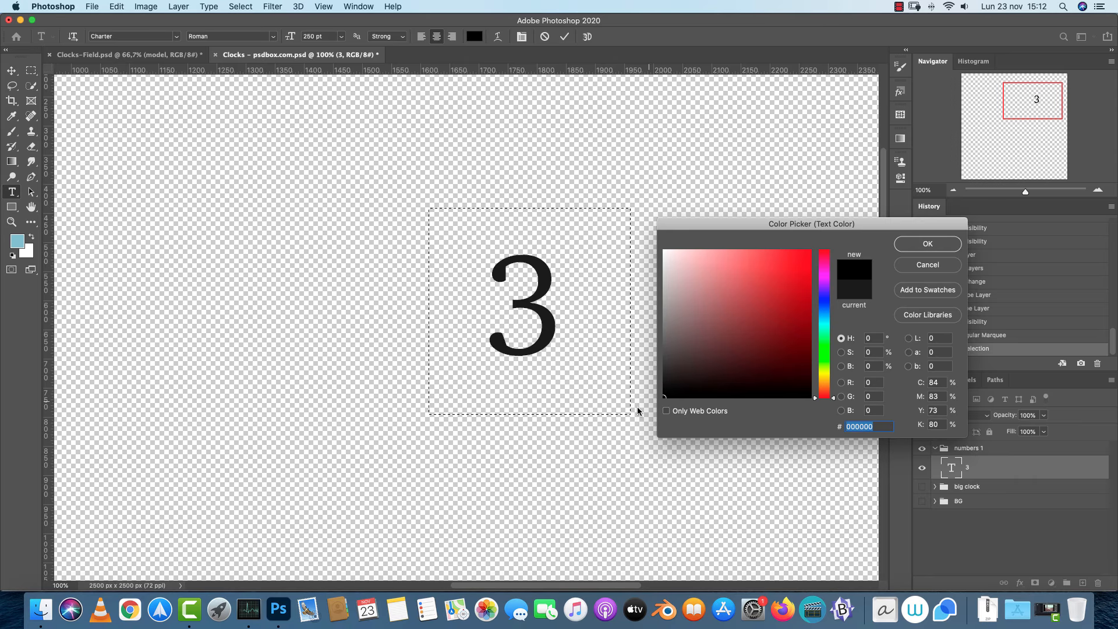
left_click(915, 250)
left_click(993, 469)
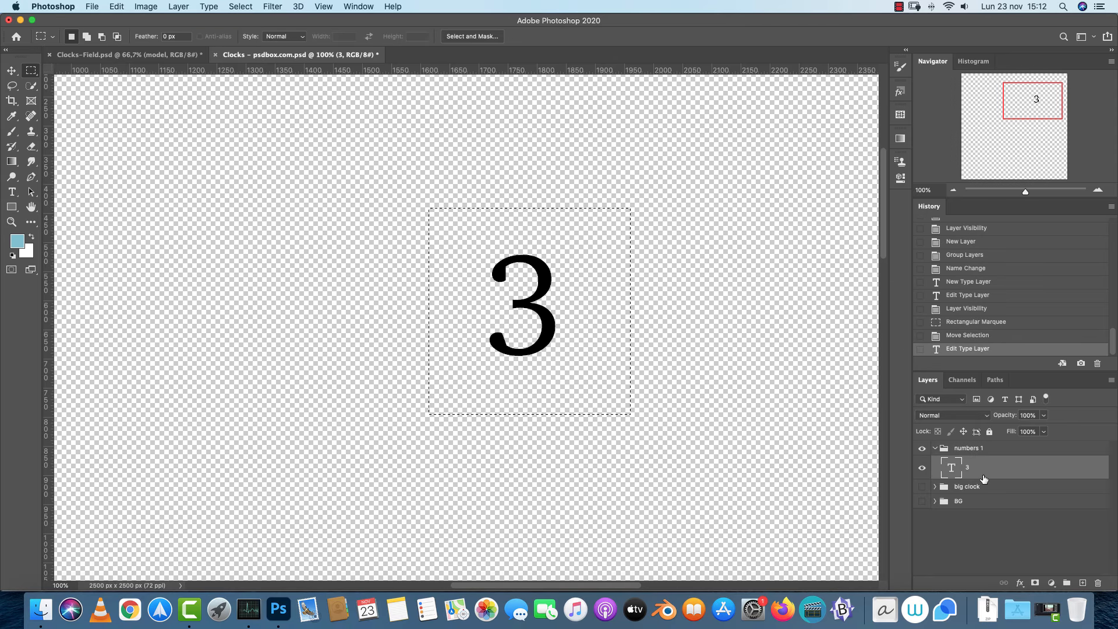
Define a brush preset named 3 from the marquee around the number, and deselect
left_click(117, 7)
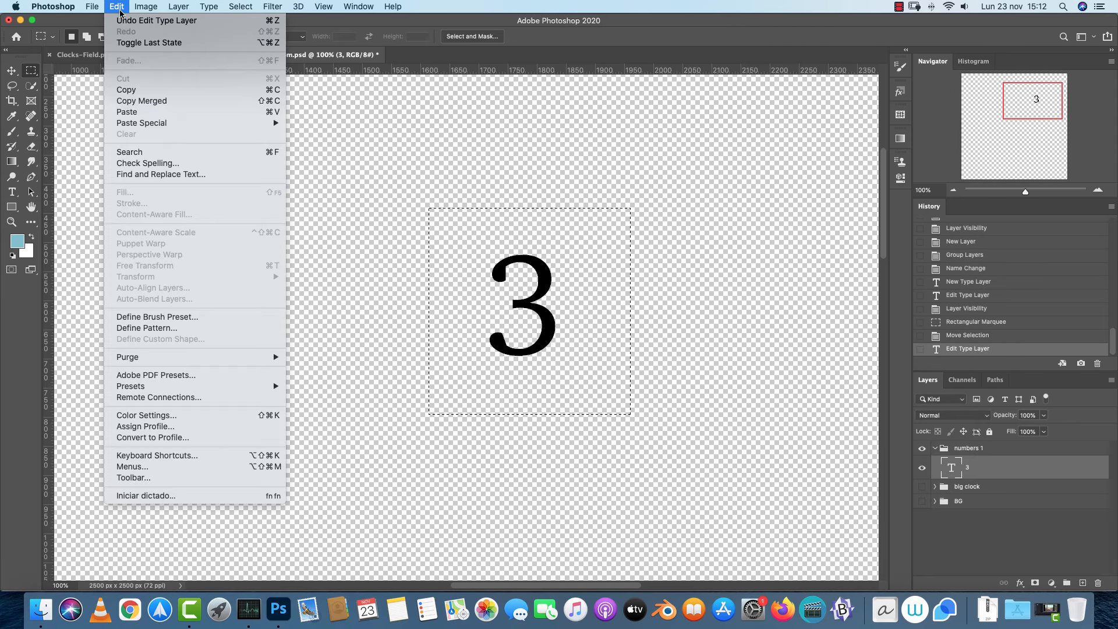
left_click(196, 317)
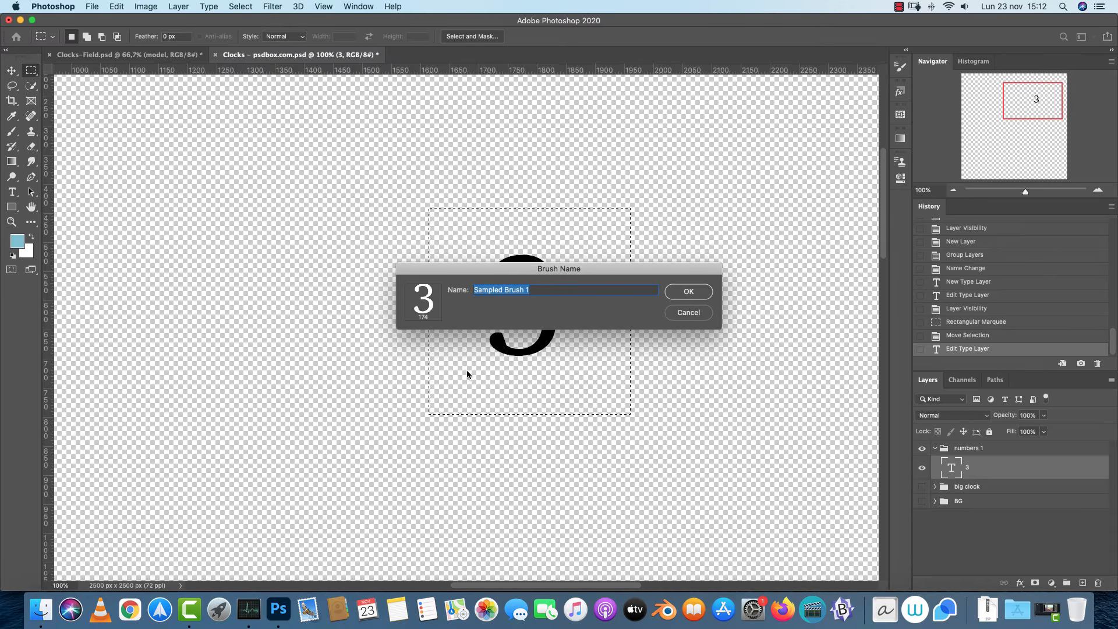
type("3")
left_click(696, 293)
key("super+d")
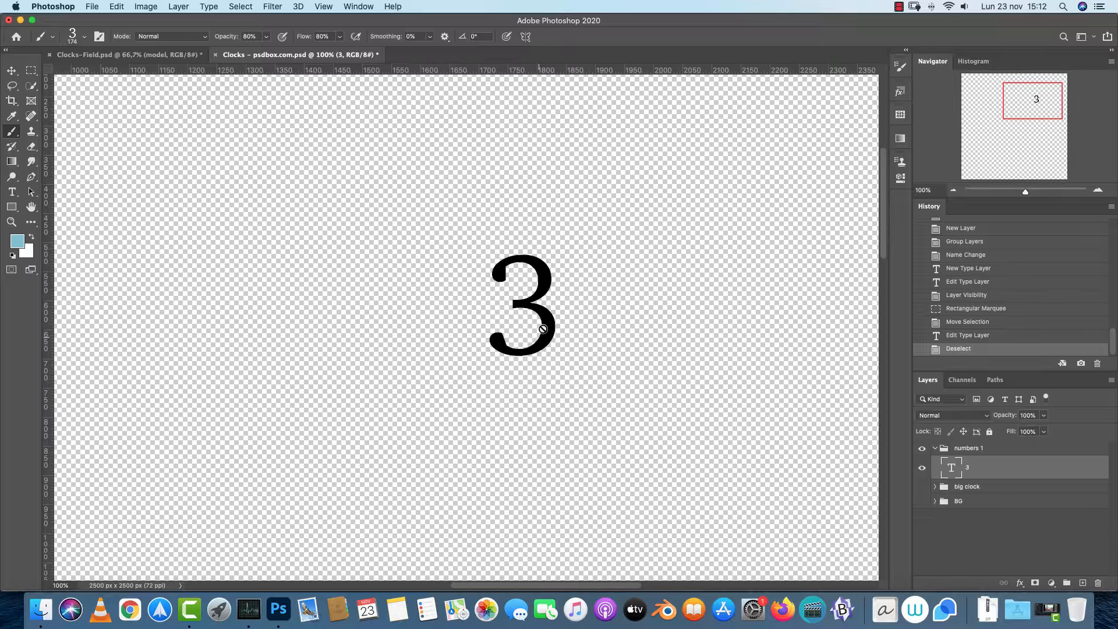
Change the 3 text layer to 8 and enclose the number in a centred rectangular marquee selection
double_click(954, 468)
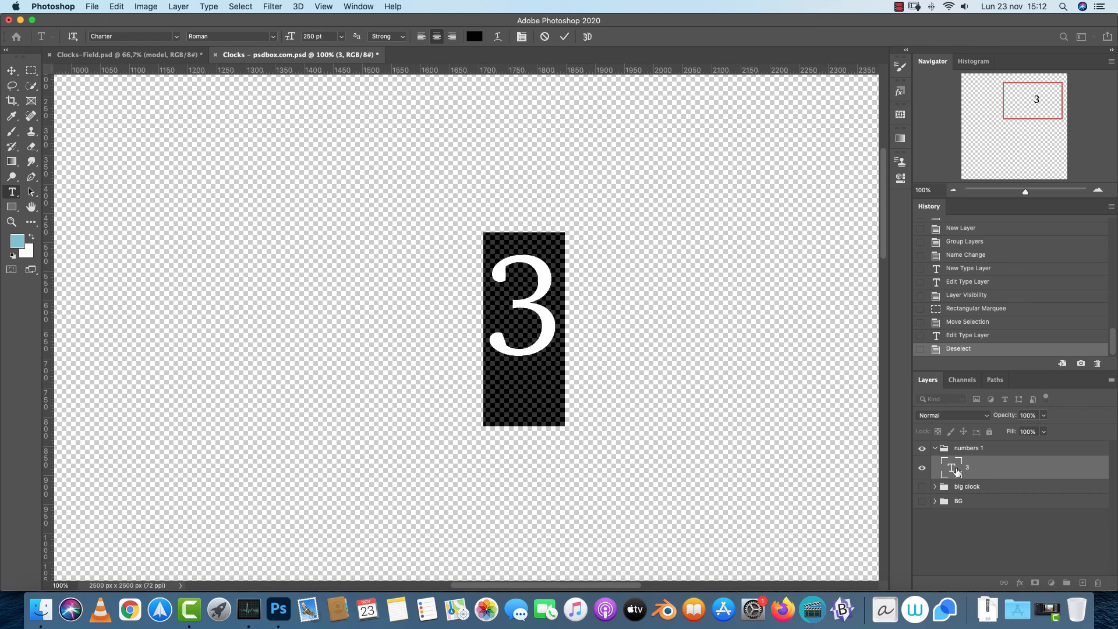
type("8")
left_click(1007, 467)
key("b")
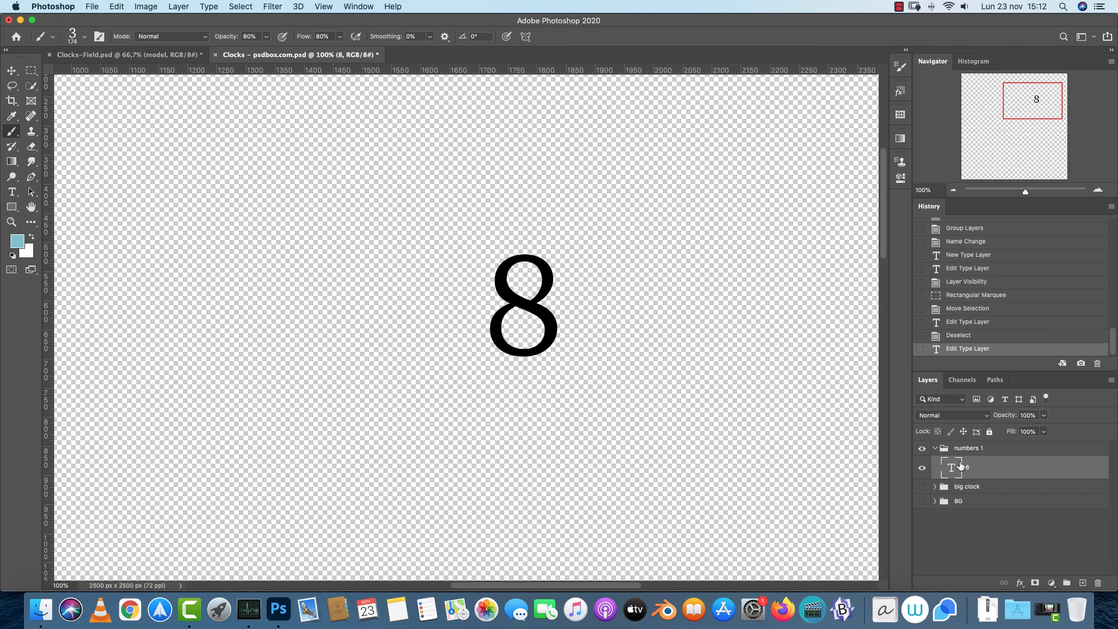
left_click(32, 71)
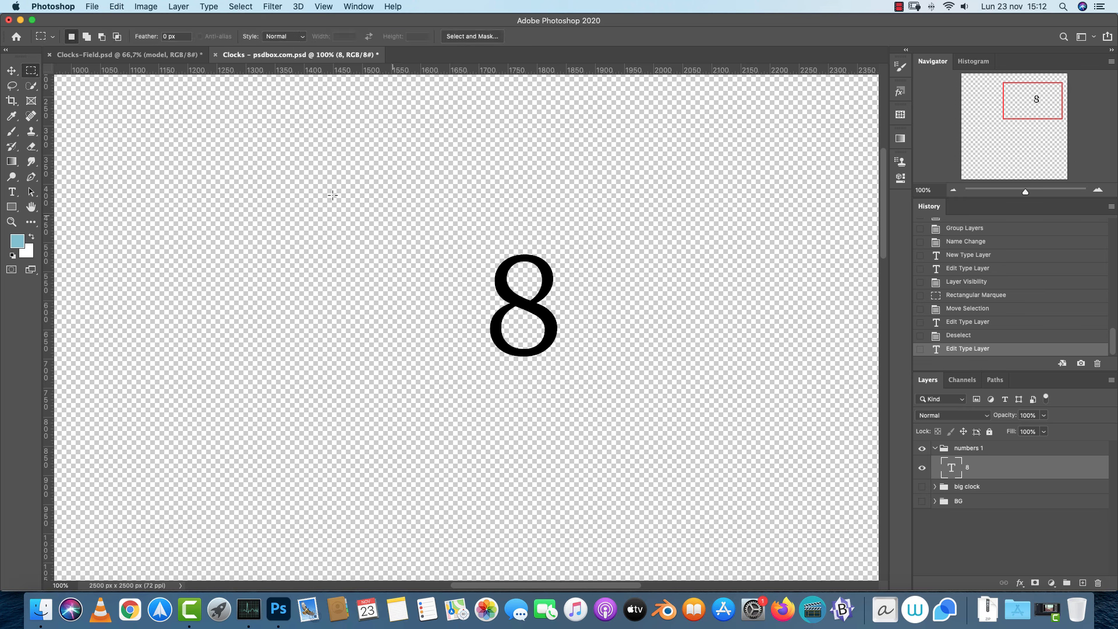
mouse_move(434, 236)
left_mouse_down()
mouse_move(624, 407)
mouse_move(632, 429)
left_mouse_up()
mouse_move(607, 387)
left_mouse_down()
mouse_move(579, 309)
mouse_move(580, 330)
left_mouse_up()
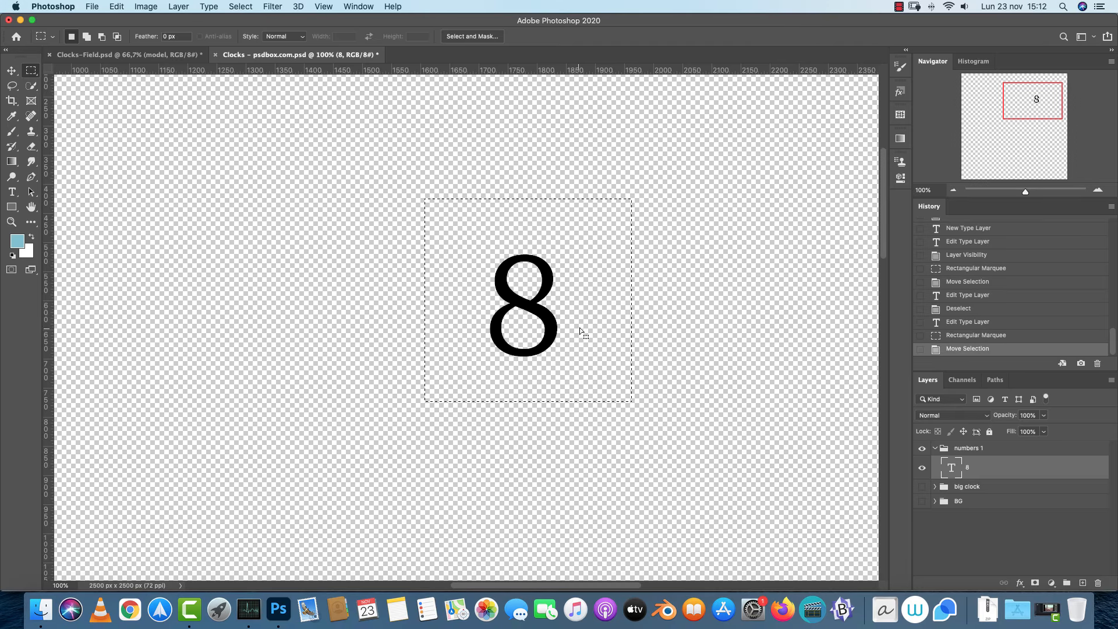
Define a brush preset named 8 from the selected number
left_click(141, 7)
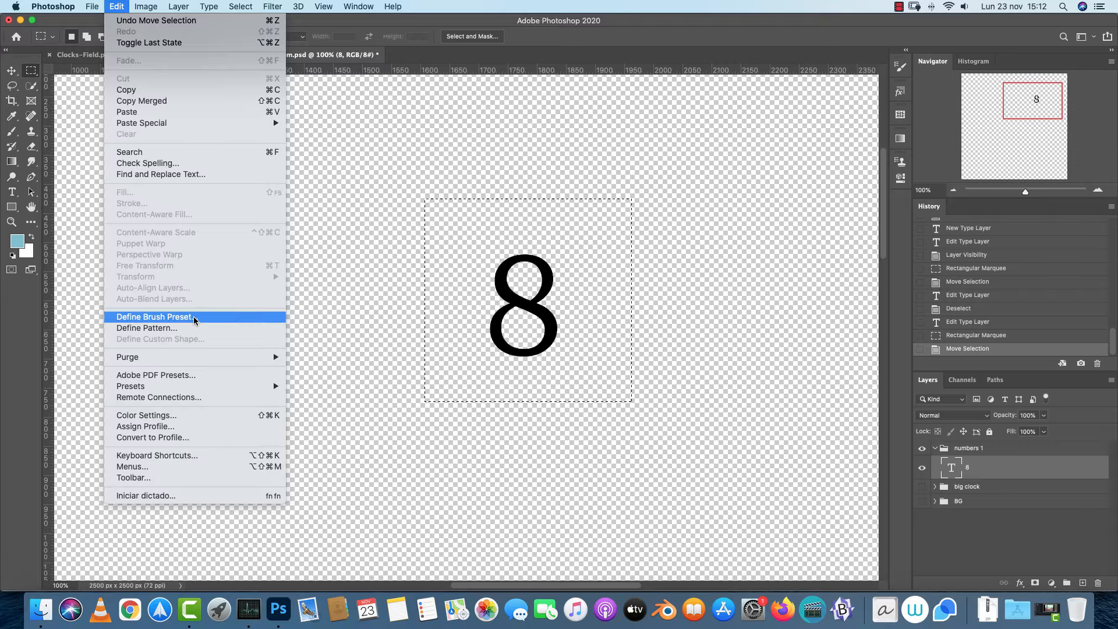
left_click(186, 320)
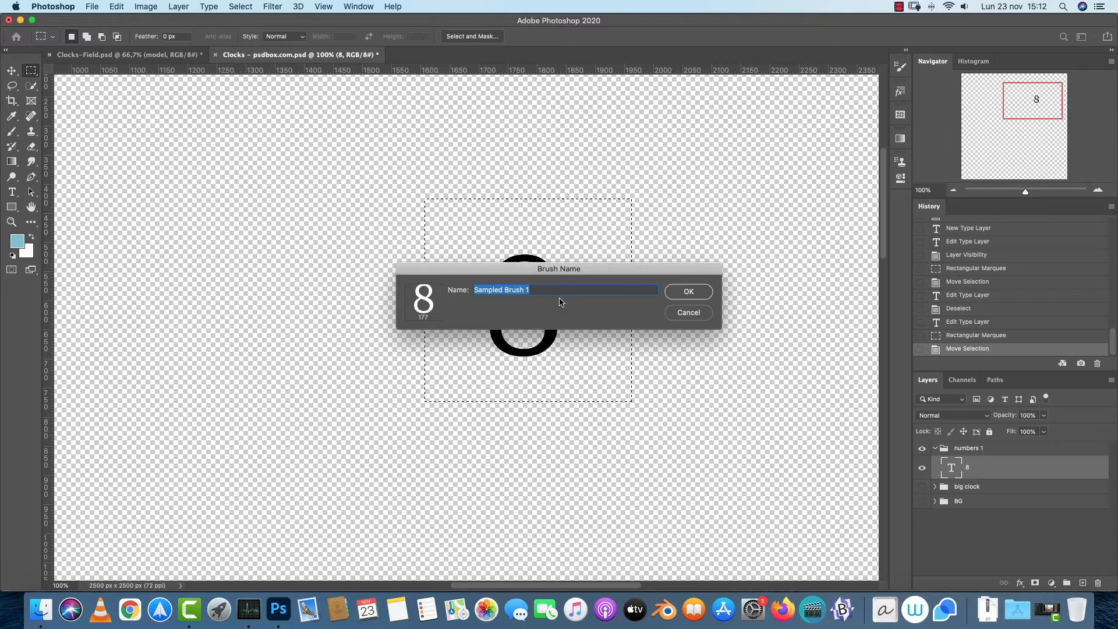
left_click(687, 293)
Change the text to 5 and define the selected number as a brush preset named 5
double_click(953, 466)
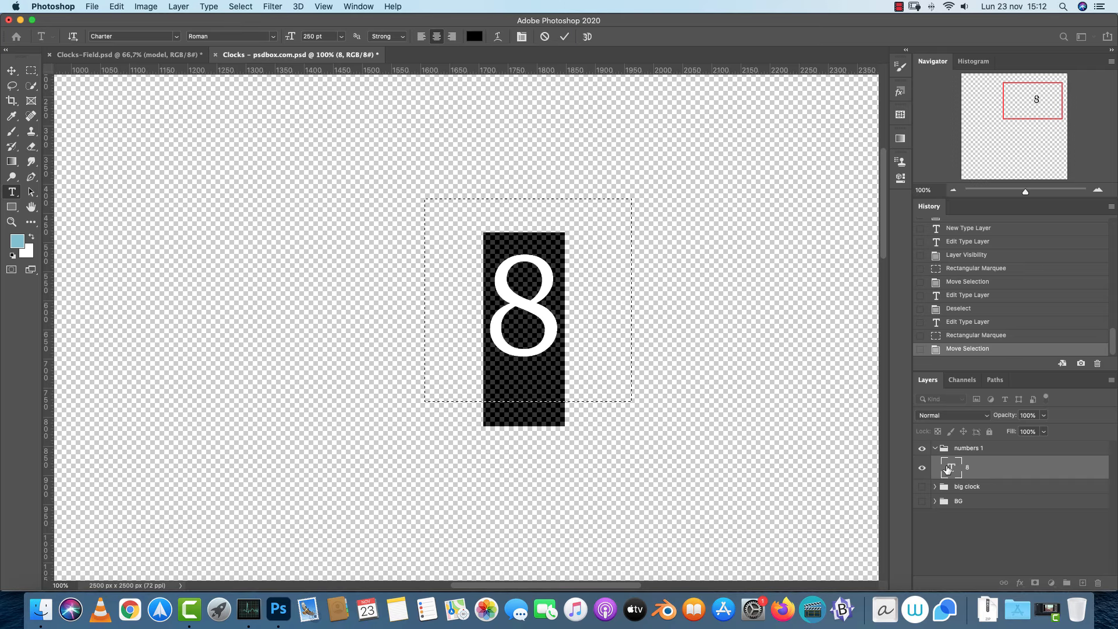
left_click(984, 468)
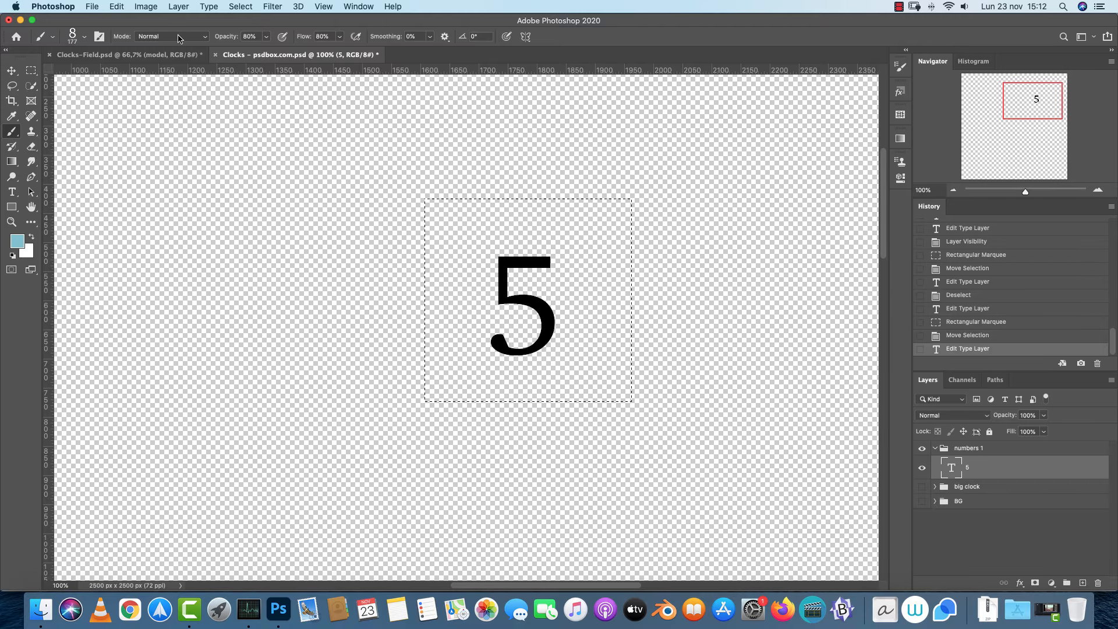
left_click(147, 7)
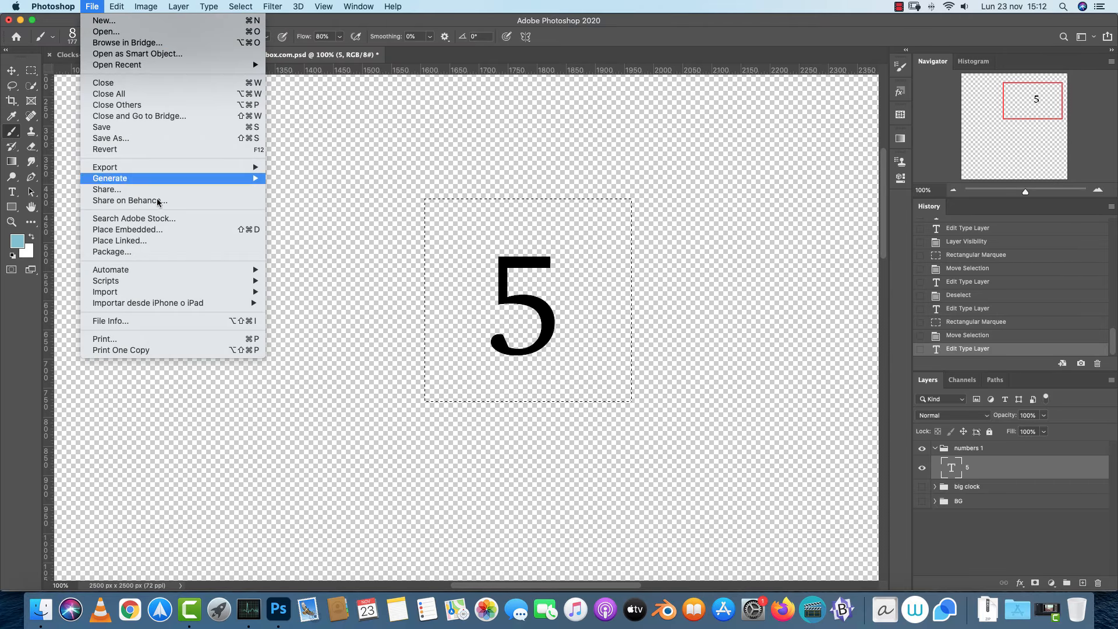
left_click(145, 320)
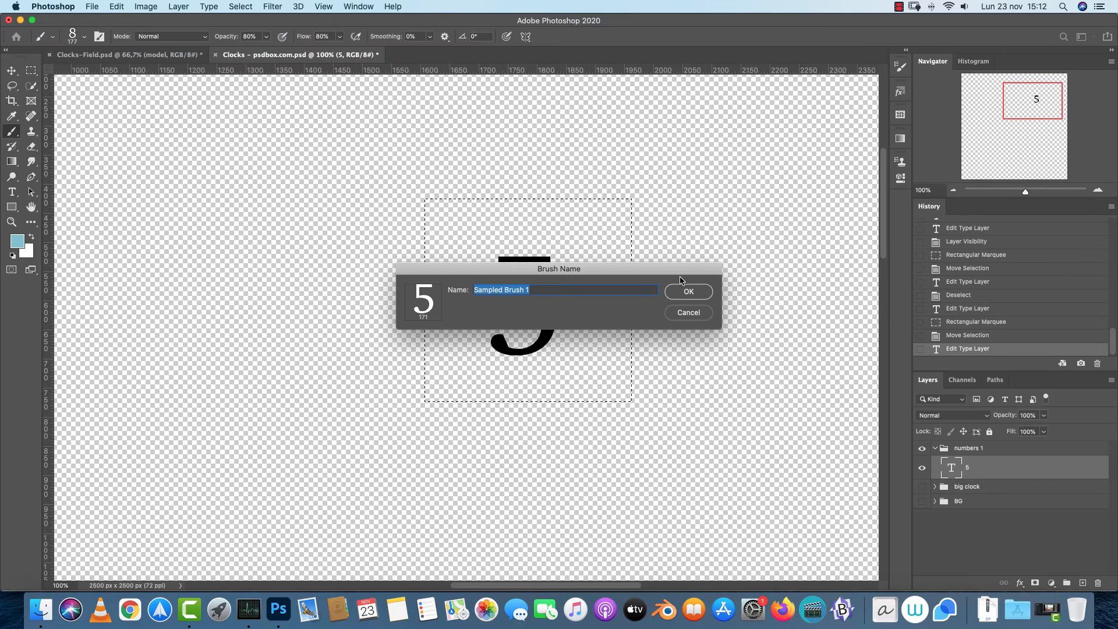
left_click(688, 293)
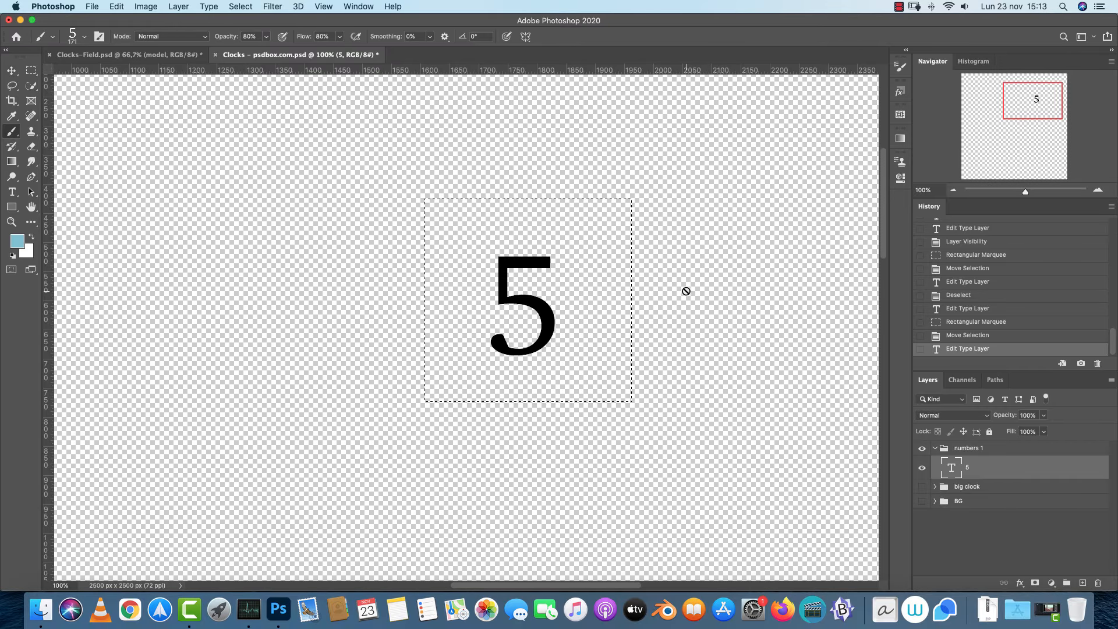
Change the text to 6 and define it as a brush preset, keeping the name Sampled Brush 1
double_click(949, 469)
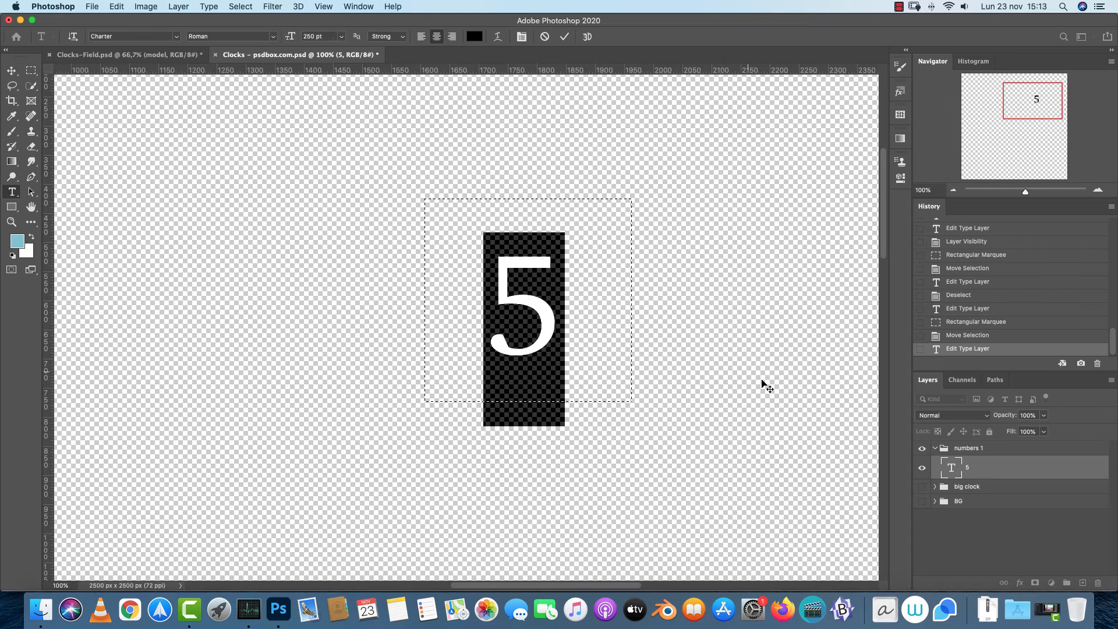
type("6")
left_click(12, 132)
left_click(116, 6)
left_click(236, 317)
left_click(688, 293)
Change the text to 2 and define it as a brush preset named 2
double_click(949, 467)
type("2")
left_click(116, 7)
left_click(236, 316)
left_click(689, 293)
Change the text to 1 and format it in Charter Bold at 343 pt
double_click(950, 468)
type("1")
double_click(950, 468)
left_click(273, 36)
left_click(233, 56)
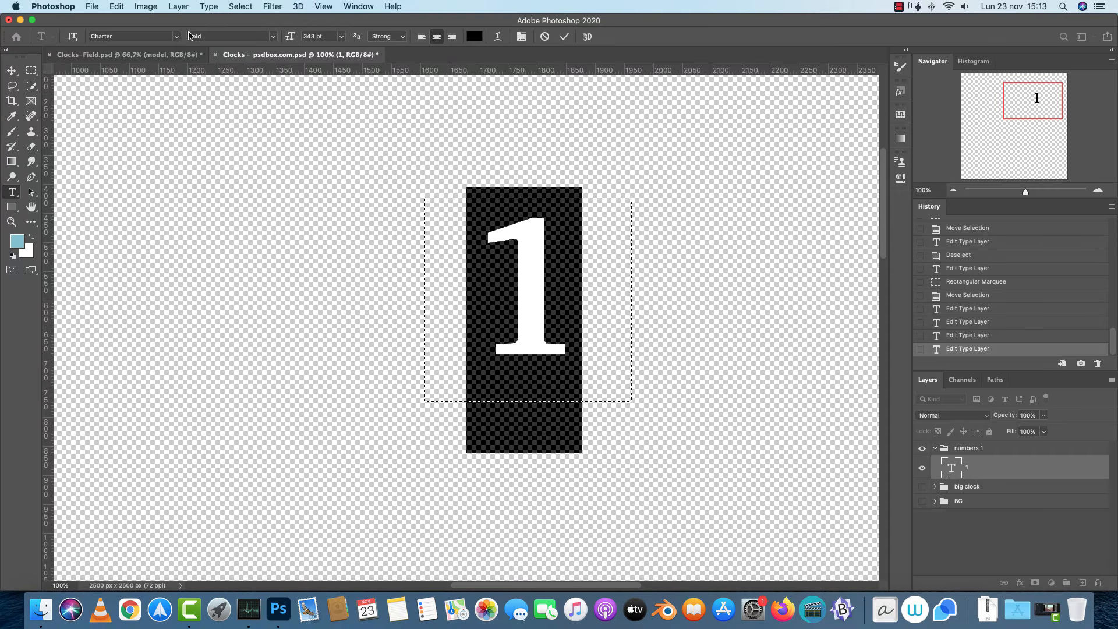
Define a brush preset named 1 from the bold number
left_click(116, 6)
left_click(236, 316)
left_click(116, 6)
left_click(236, 317)
left_click(690, 292)
Change the text to 9 and define the selected number as a brush preset named 9
double_click(950, 468)
type("9")
left_click(11, 132)
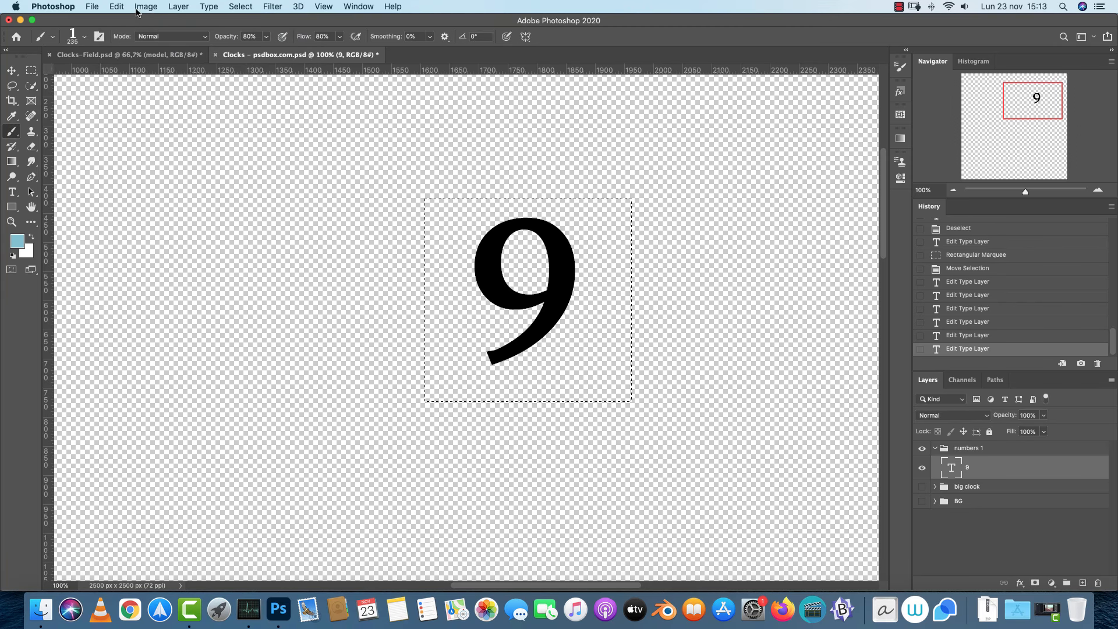
left_click(117, 7)
left_click(235, 316)
left_click(690, 293)
Review the new number brushes in the preset list and examine the scattered sky numbers in Clocks-Field.psd
right_click(528, 236)
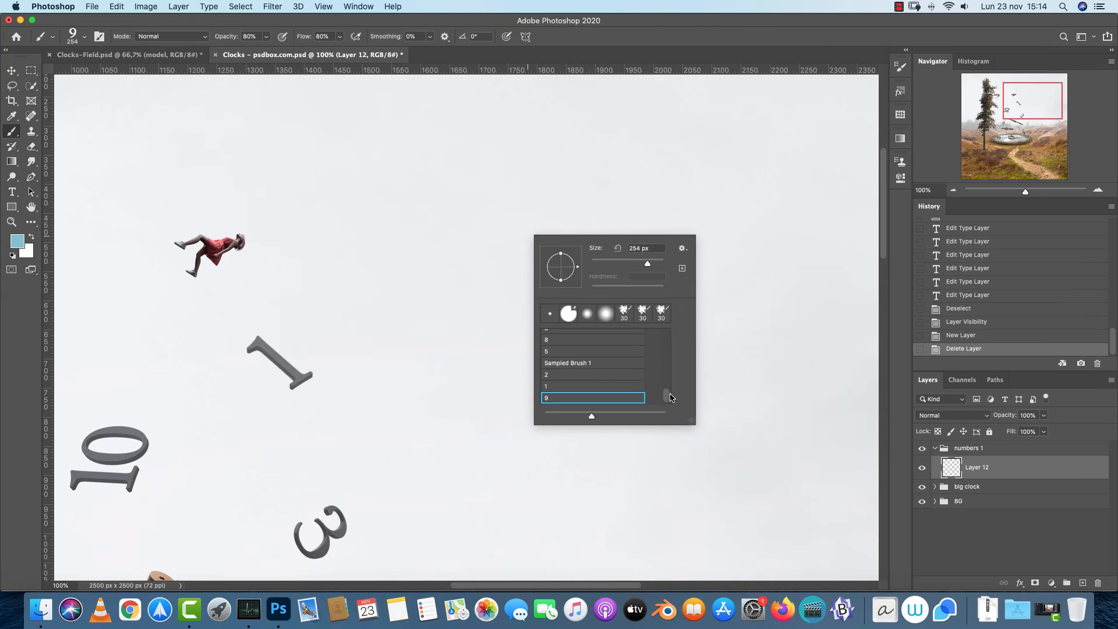
scroll(632, 386, "up", 1)
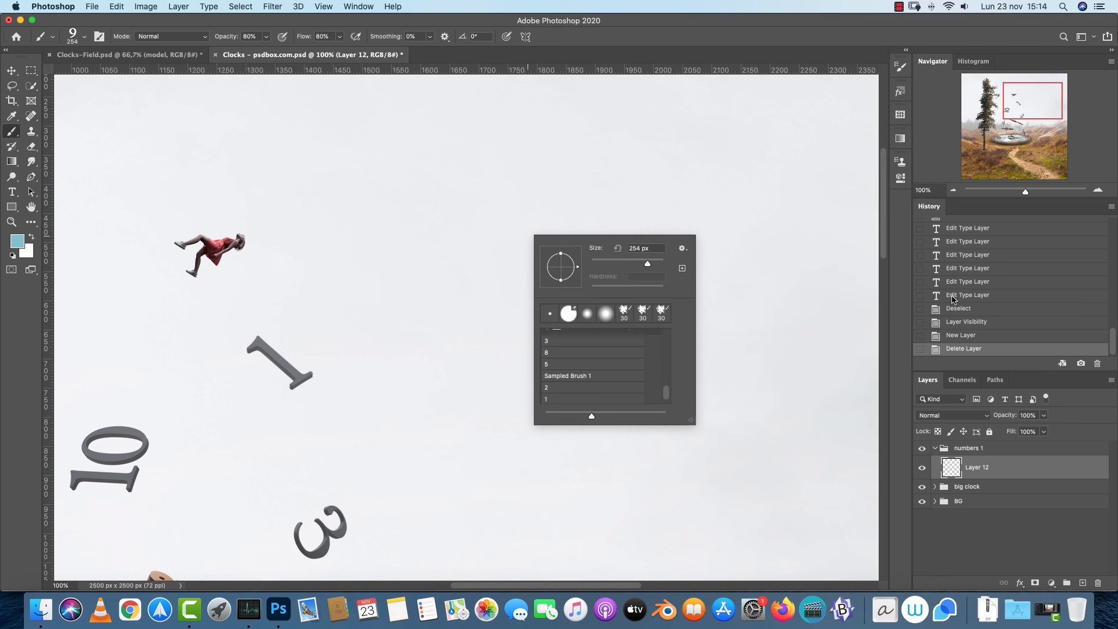
left_click(953, 190)
left_click(953, 190)
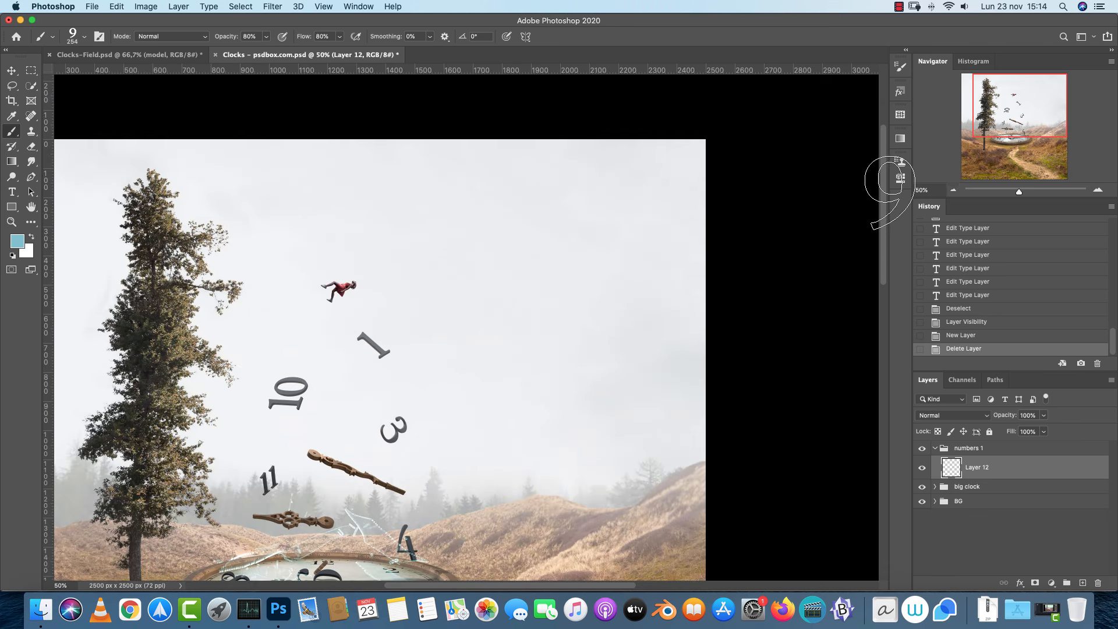
left_click(130, 56)
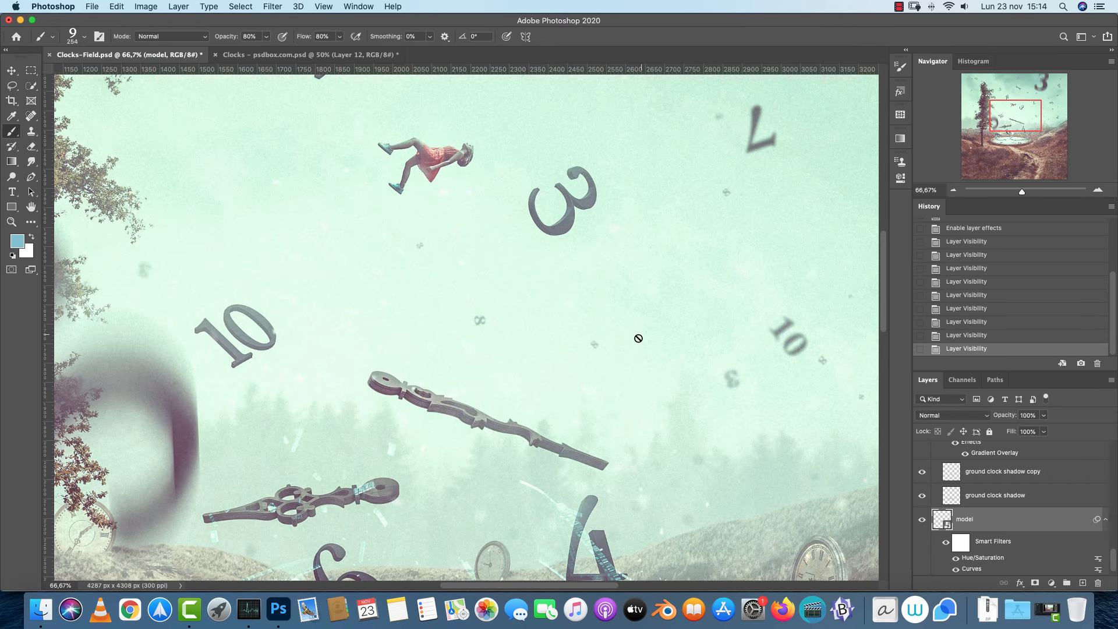
left_click_drag(1035, 113, 999, 87)
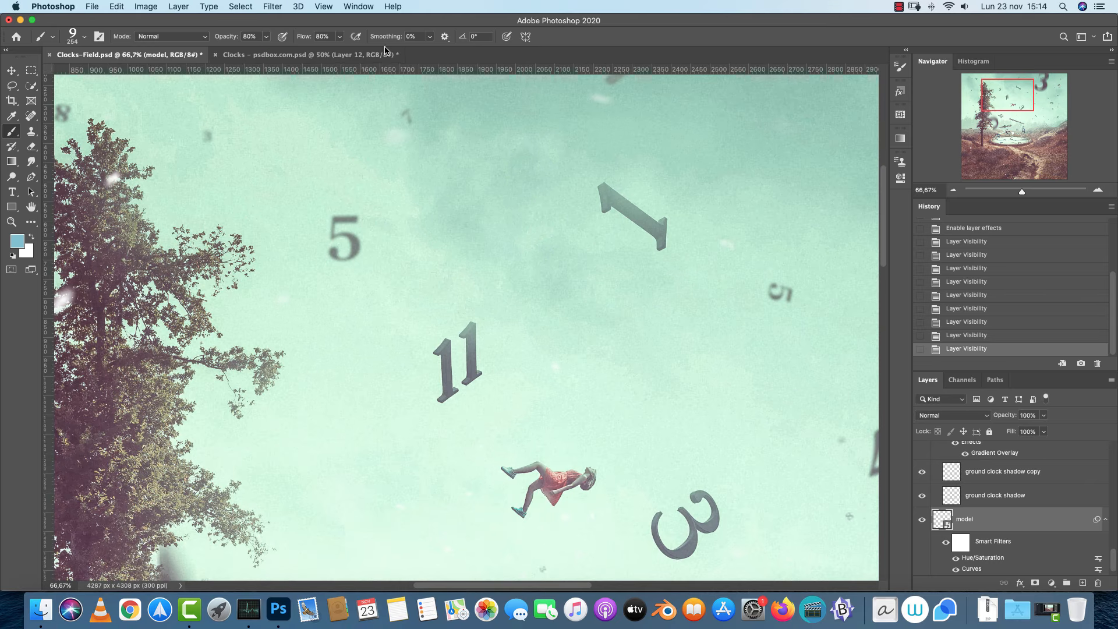
left_click(379, 53)
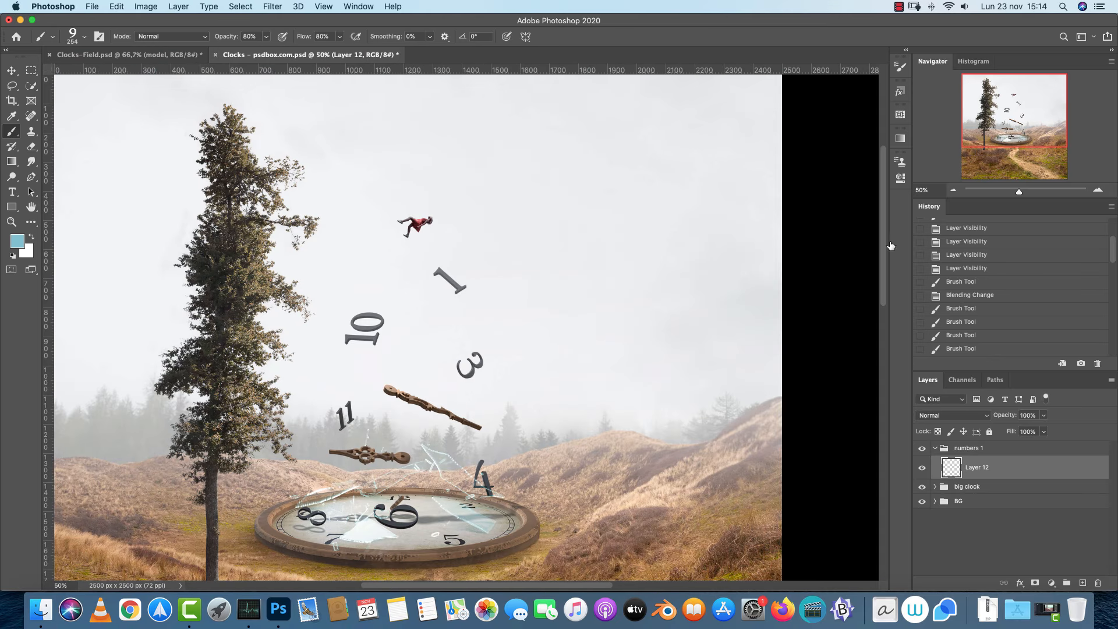
Rename the empty layer in the numbers 1 group to "nomrla numbers"
double_click(978, 467)
type("nomrla numbe")
type("rs")
key("Return")
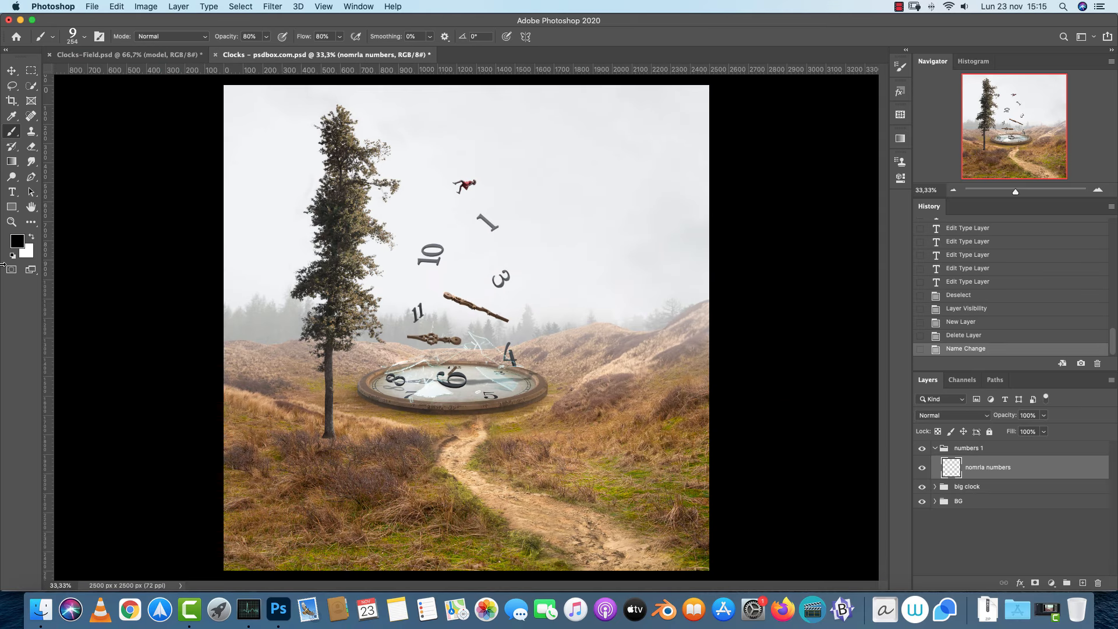
Set the brush opacity and flow to 100% and open the Brush Settings
left_click_drag(266, 37, 350, 51)
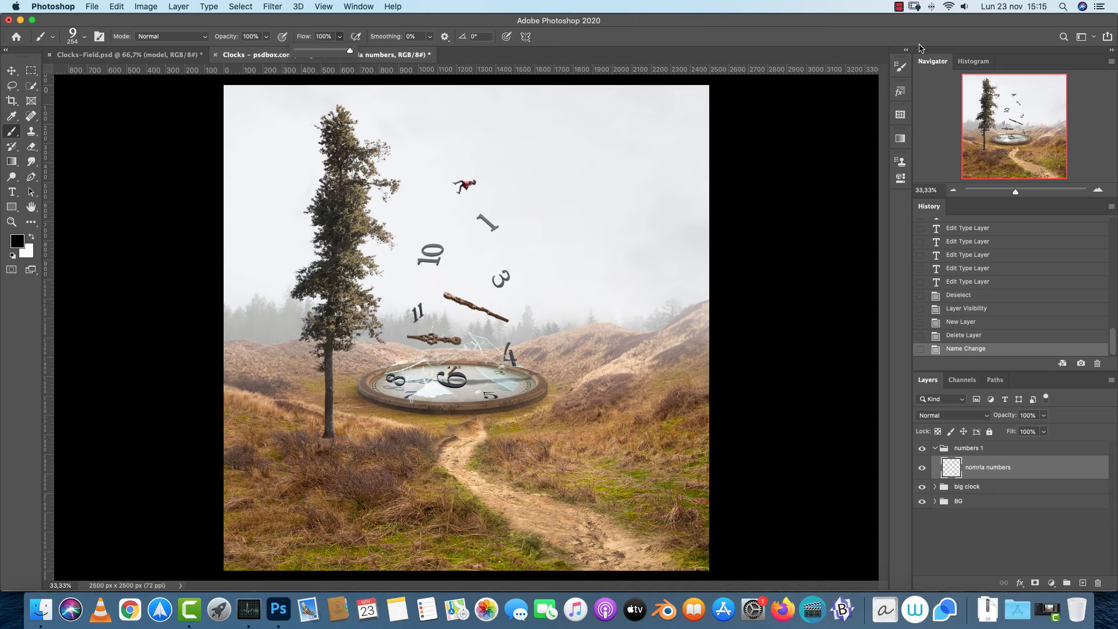
left_click(901, 67)
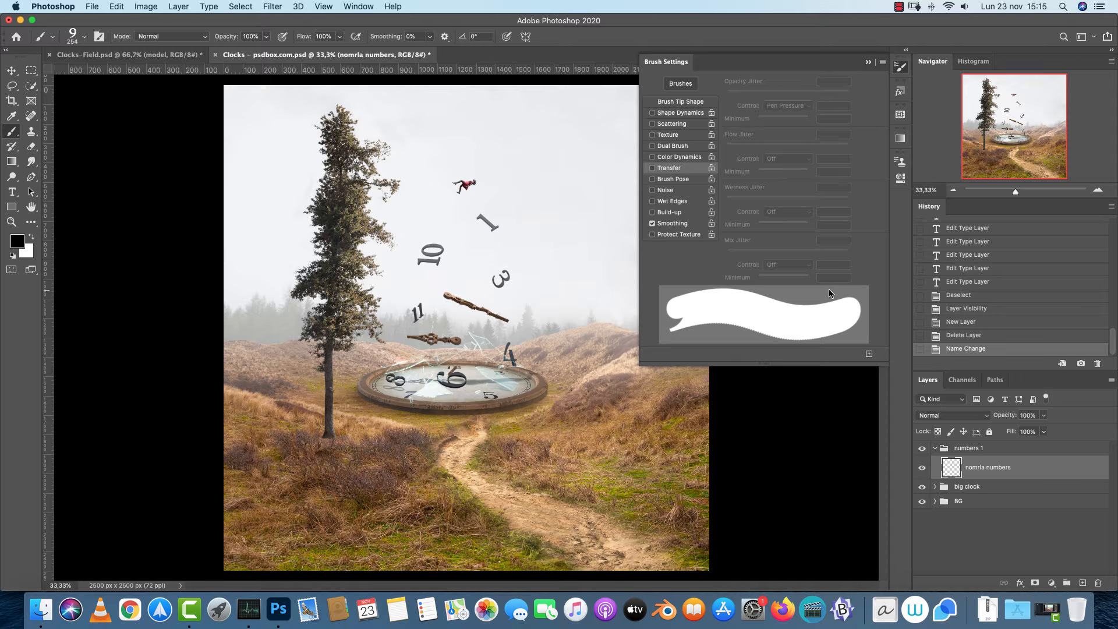
left_click(358, 6)
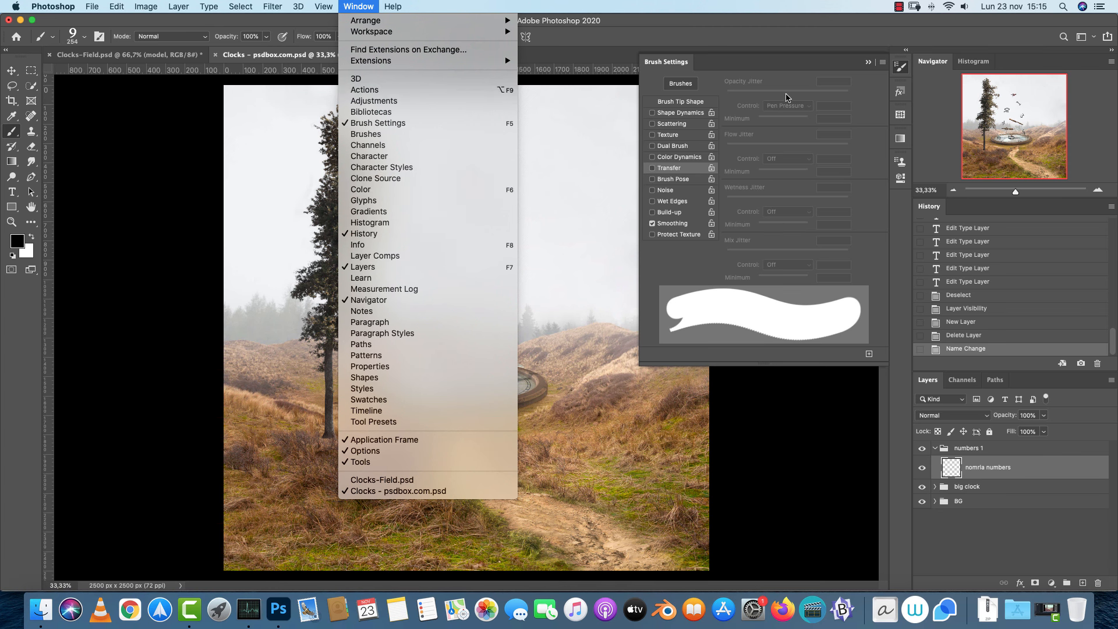
left_click(790, 81)
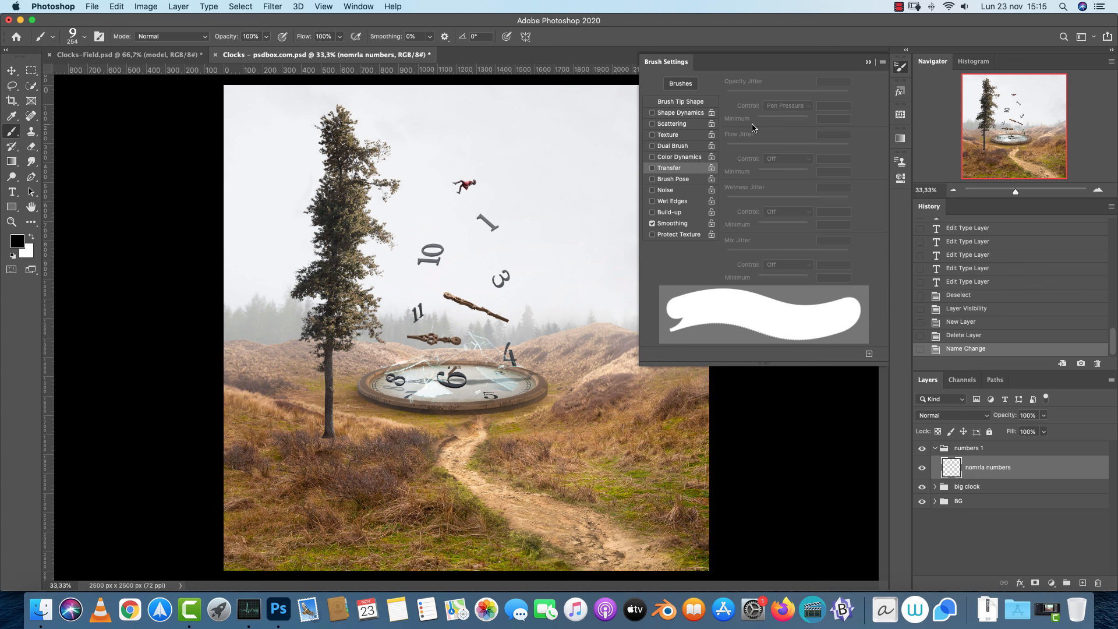
Test the 9 brush in the sky, rotating its tip to -52°, and undo the test stamps
left_click(545, 155)
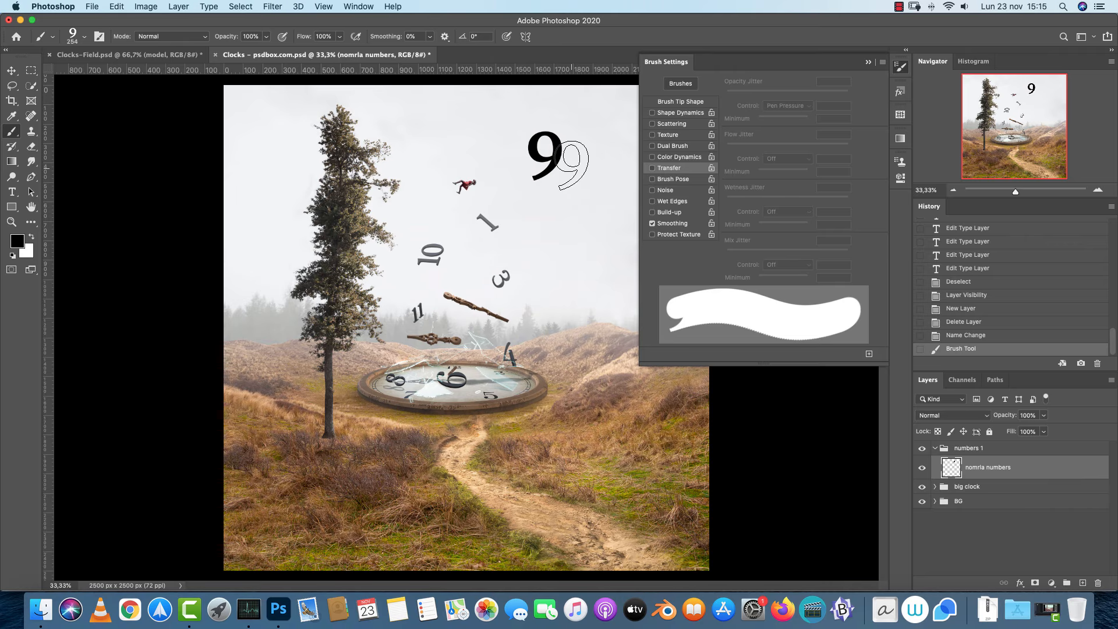
right_click(577, 170)
left_click_drag(621, 201, 614, 215)
left_click(519, 214)
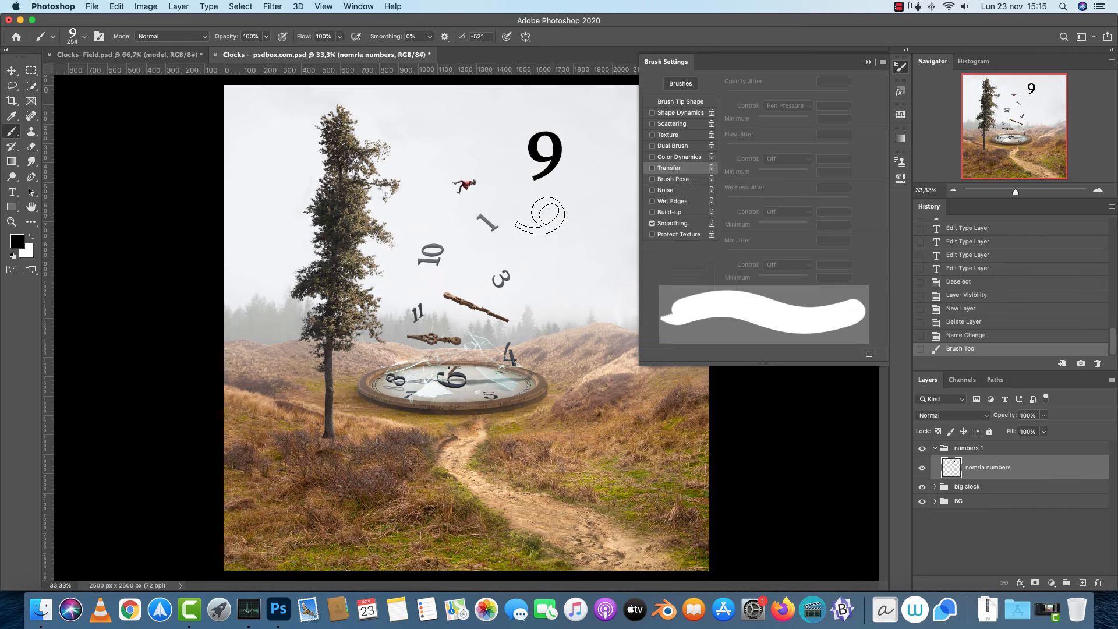
key("super+z")
key("super+z")
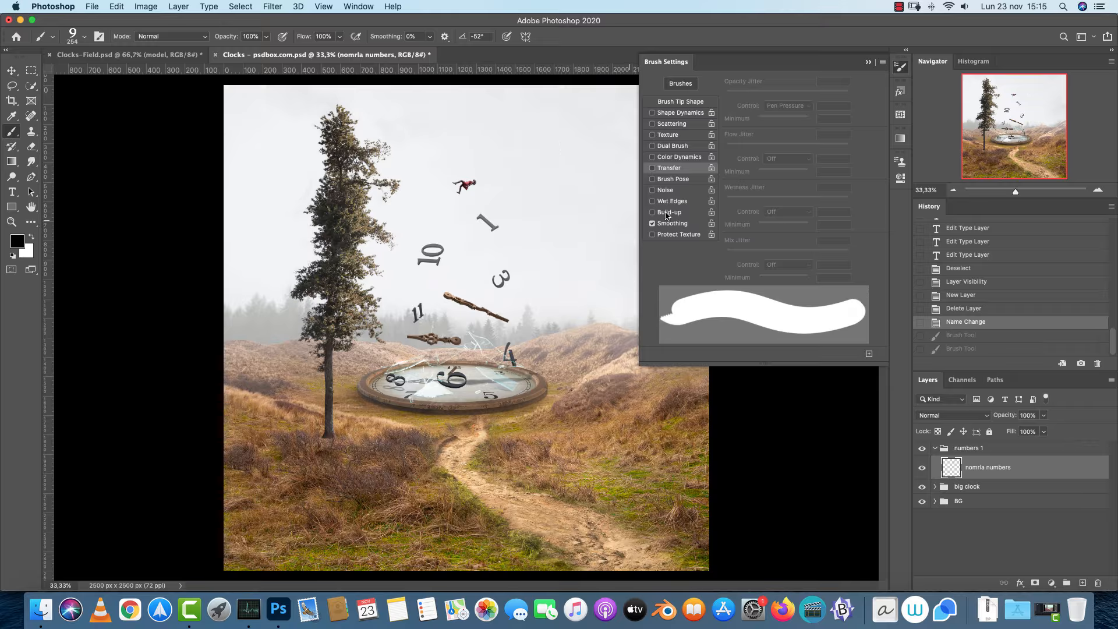
Turn on Shape Dynamics with 100% size jitter and set the brush tip spacing to 199%
left_click(672, 115)
left_click_drag(733, 96, 809, 105)
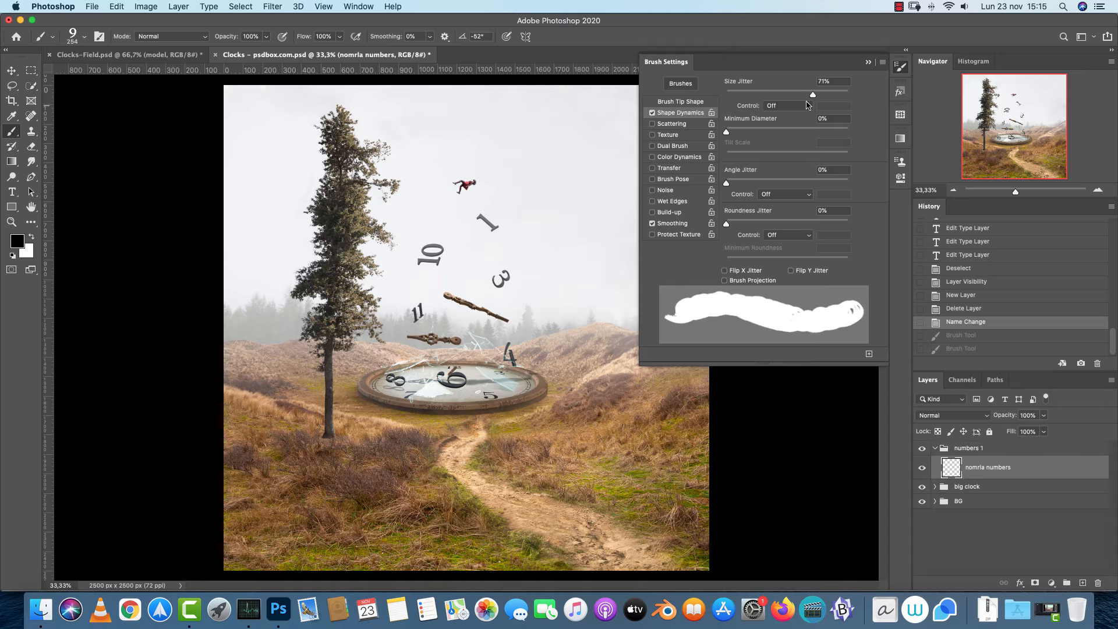
left_click(682, 103)
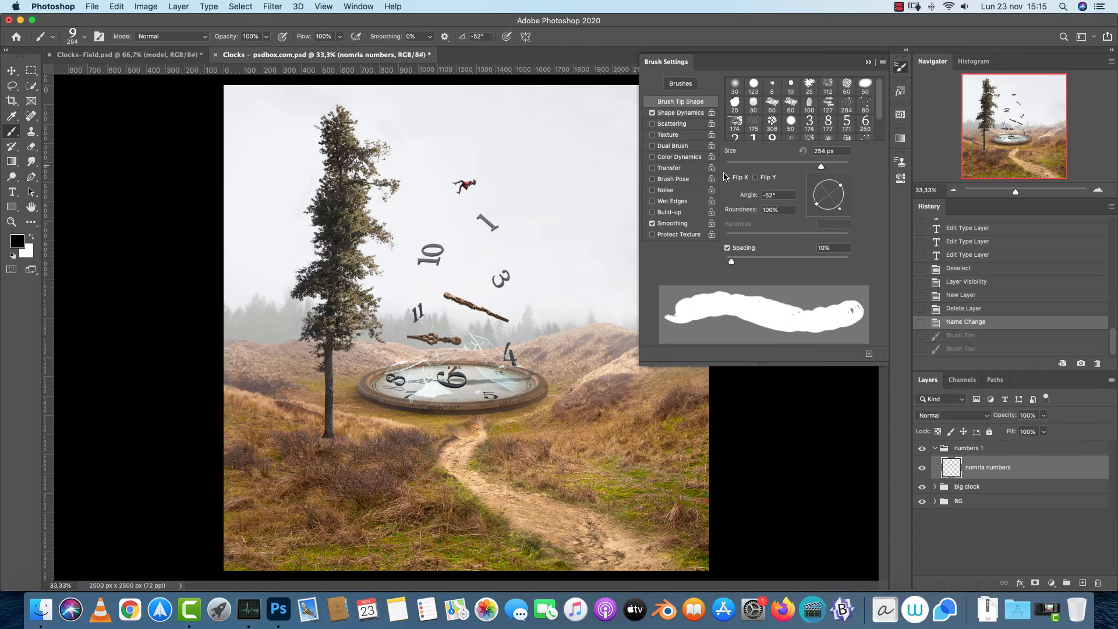
left_click_drag(735, 262, 818, 263)
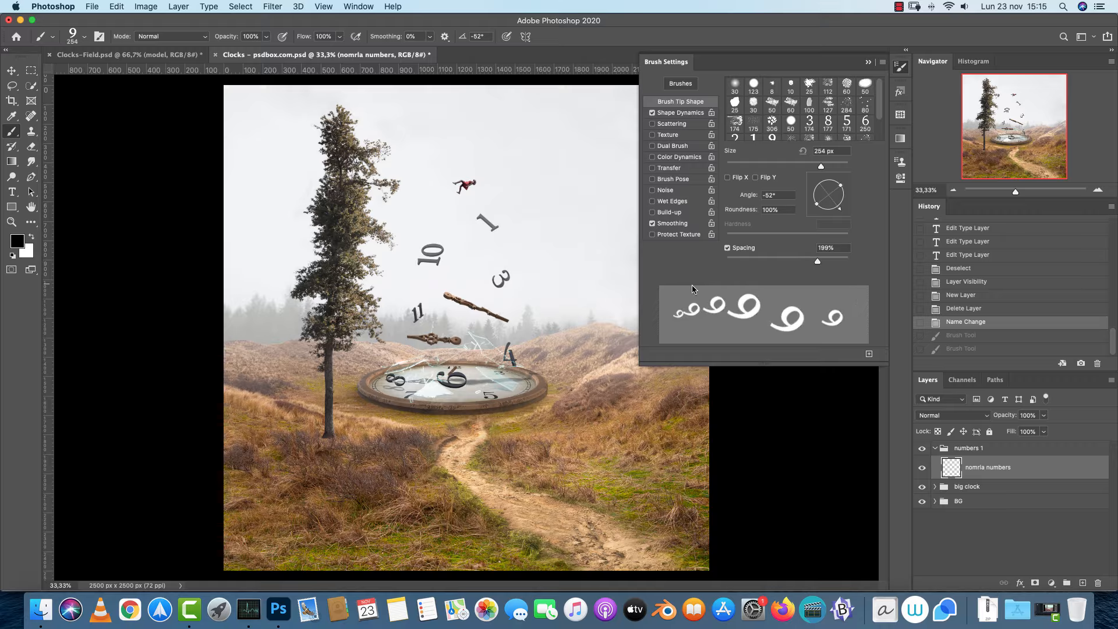
left_click(680, 113)
left_click_drag(817, 100, 882, 96)
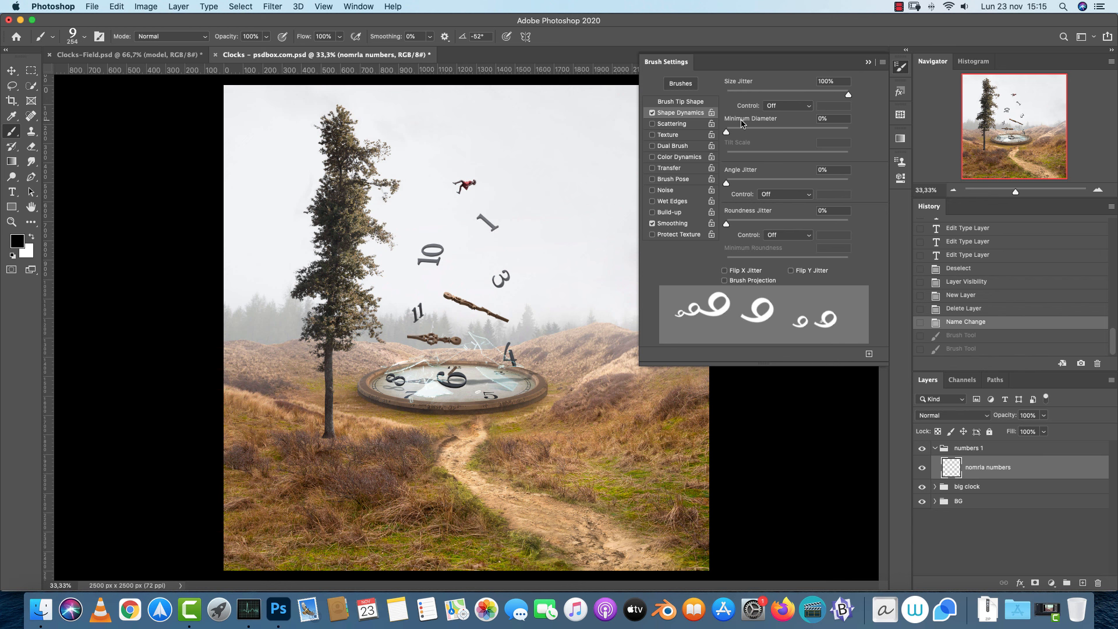
Set the brush's minimum diameter to 18% in Shape Dynamics and turn on Scattering at 467%
left_click_drag(755, 137, 725, 141)
left_click_drag(726, 133, 748, 136)
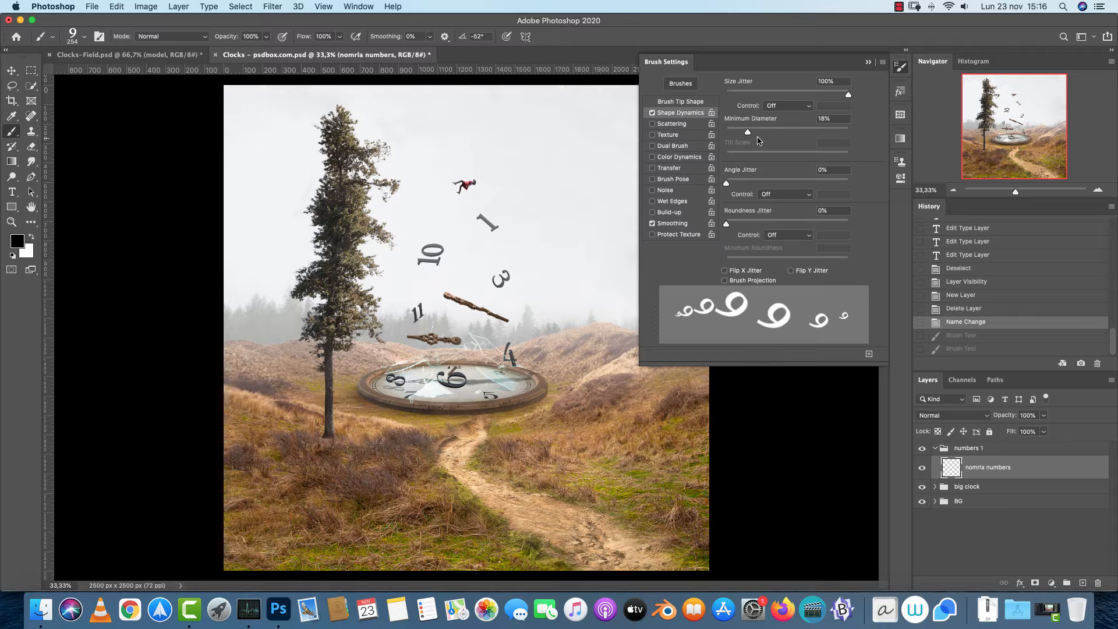
left_click(678, 124)
left_click_drag(726, 94, 783, 95)
Set the brush's angle jitter to 100% and its roundness jitter to 52% in Shape Dynamics
left_click(698, 112)
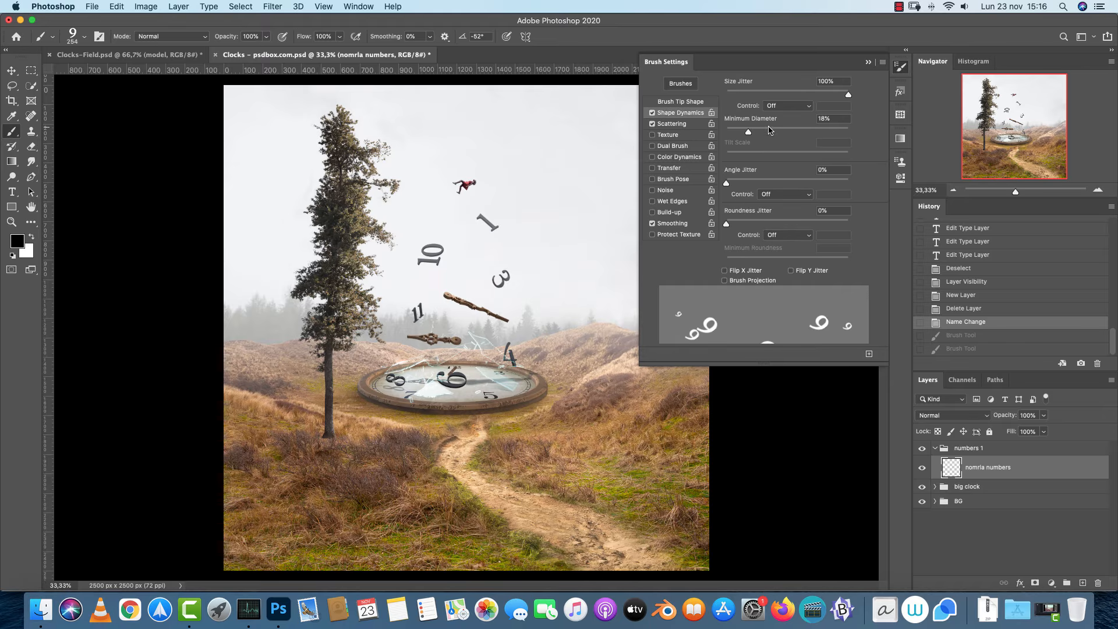
left_click_drag(728, 180, 860, 196)
mouse_move(743, 227)
left_mouse_down()
mouse_move(833, 221)
mouse_move(790, 224)
left_mouse_up()
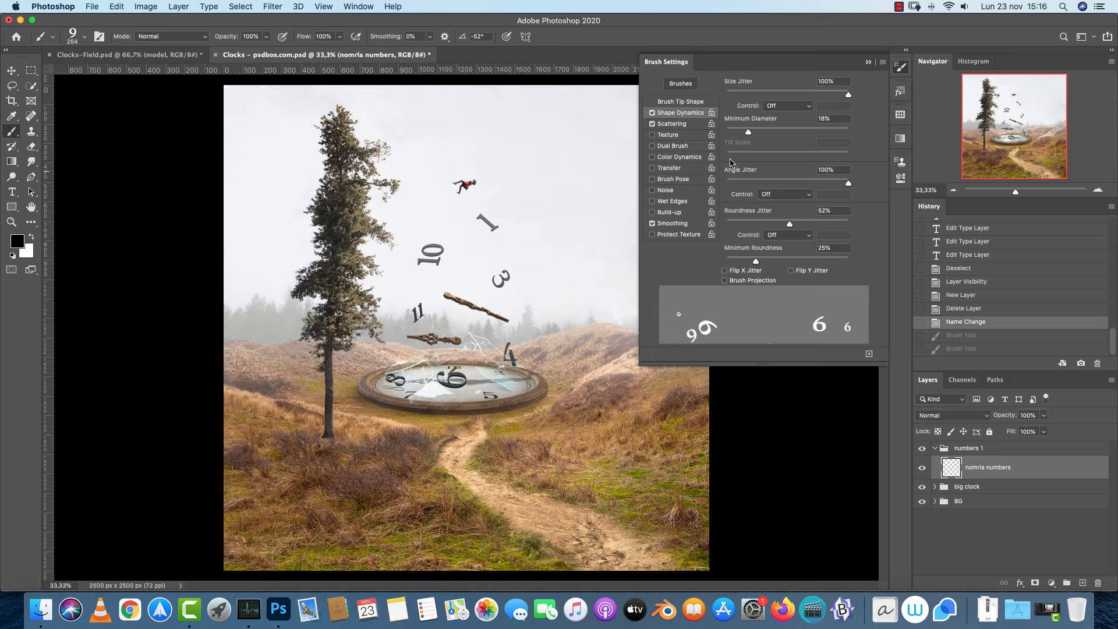
Scatter the 9 brush on both axes and raise the scatter amount to 557%
left_click(676, 123)
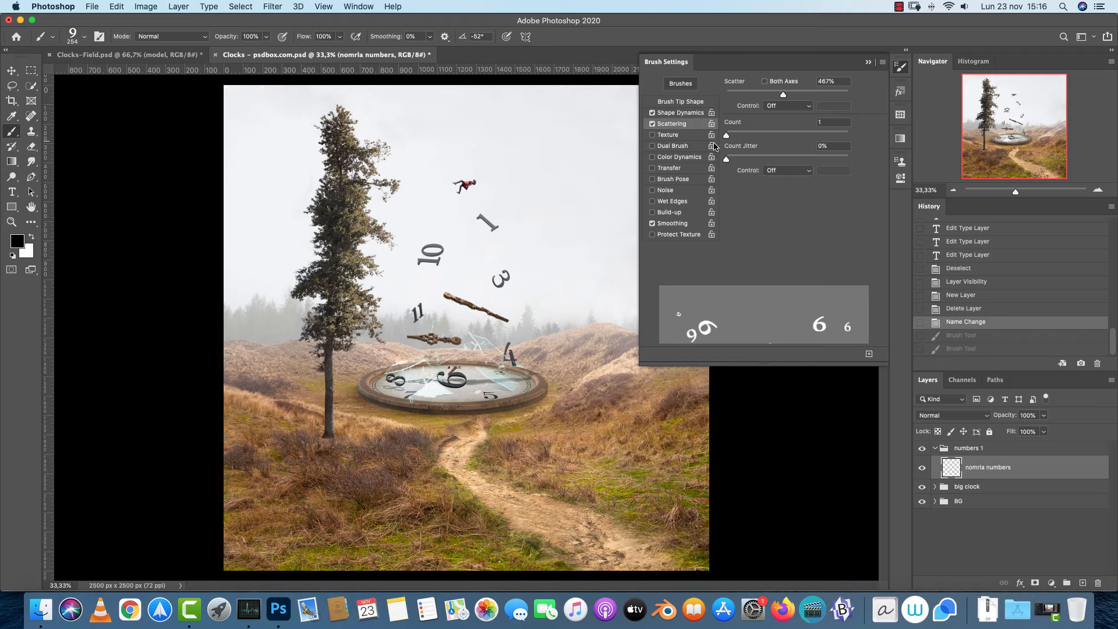
left_click(765, 81)
left_click_drag(784, 95, 796, 96)
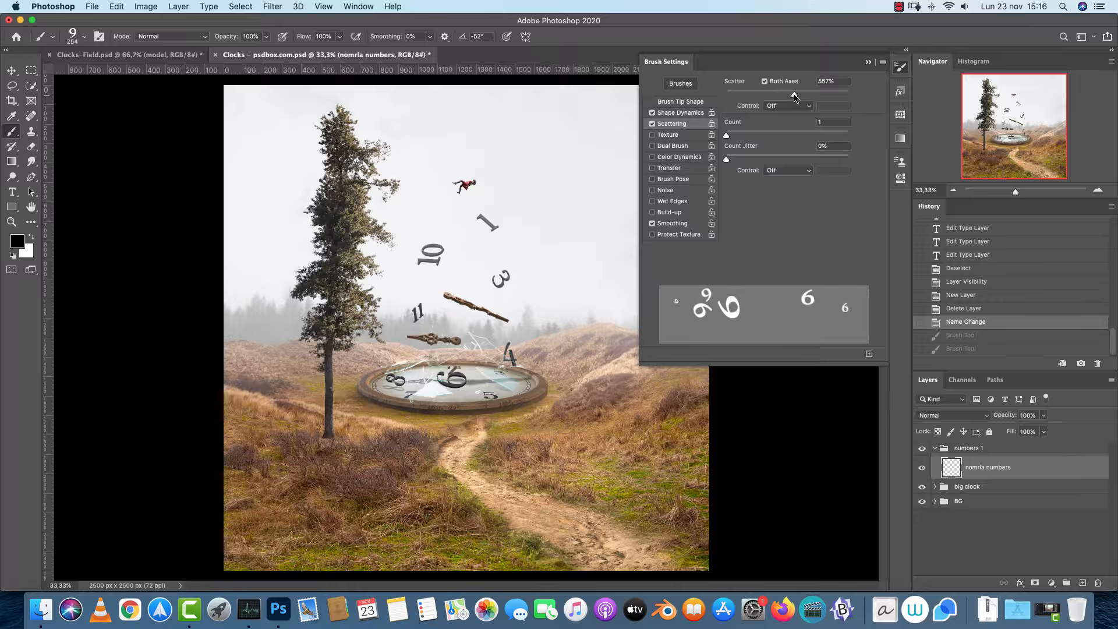
Test the scattered 9 brush with several strokes and a stamp across the sky, and undo them all
left_click(868, 62)
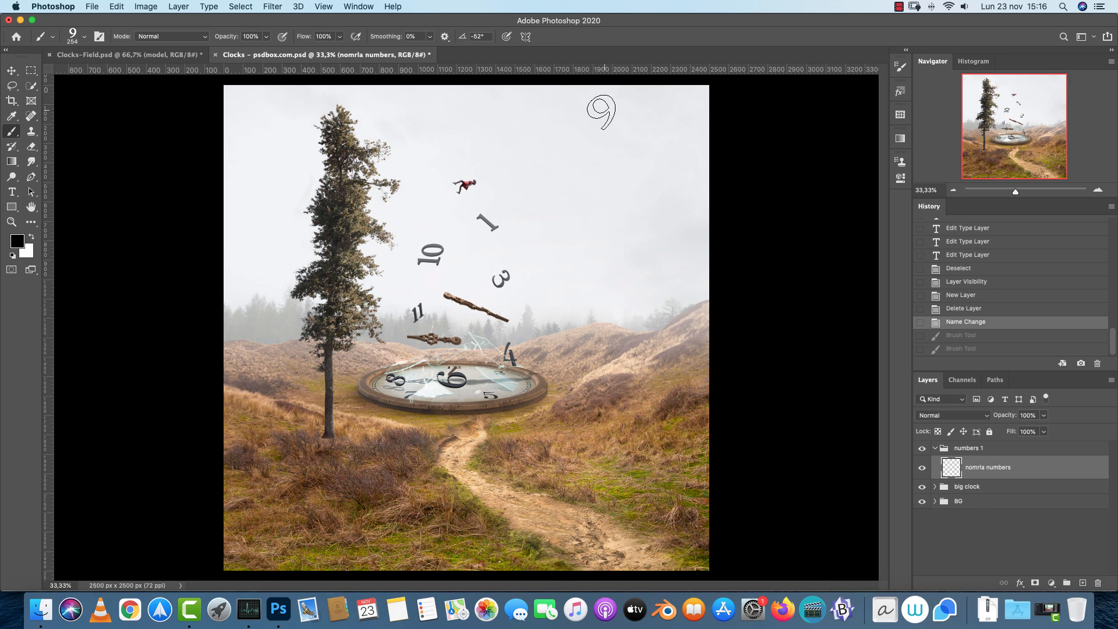
left_click_drag(619, 164, 431, 175)
left_click_drag(680, 219, 553, 260)
left_click_drag(327, 234, 244, 250)
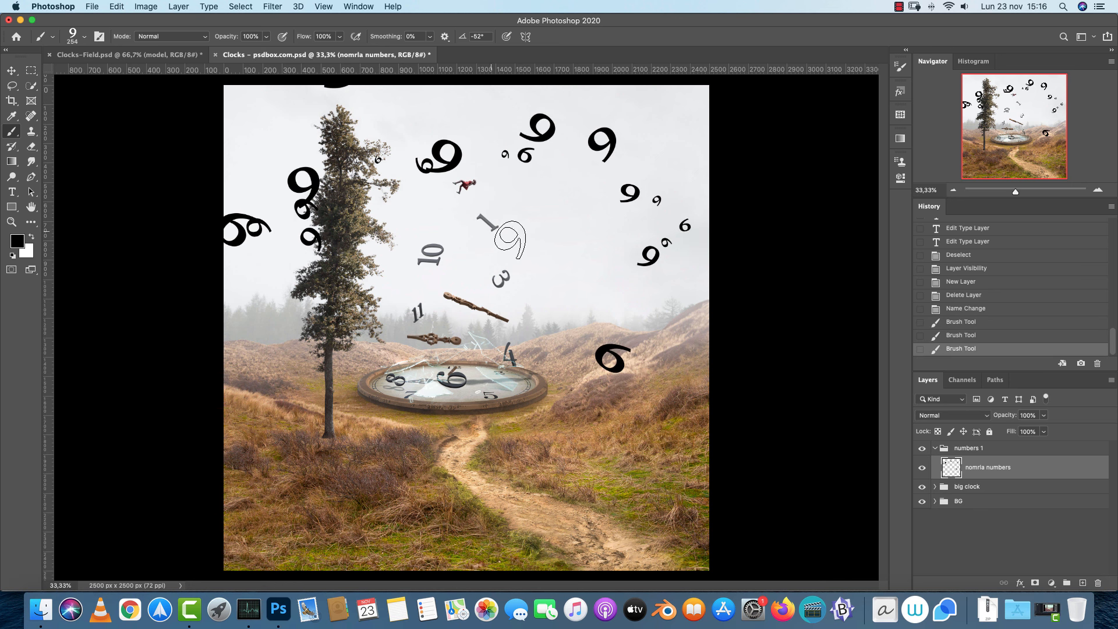
left_click_drag(554, 234, 605, 223)
left_click(666, 208)
key("super+z")
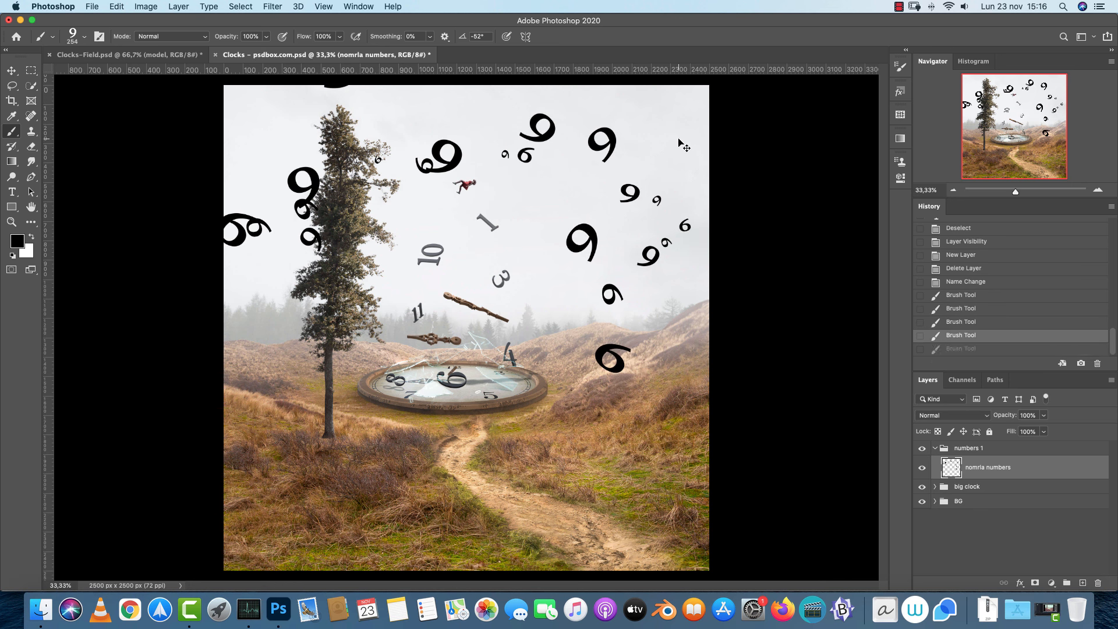
key("super+z")
key("super+z")
key("super+z")
key("super+z")
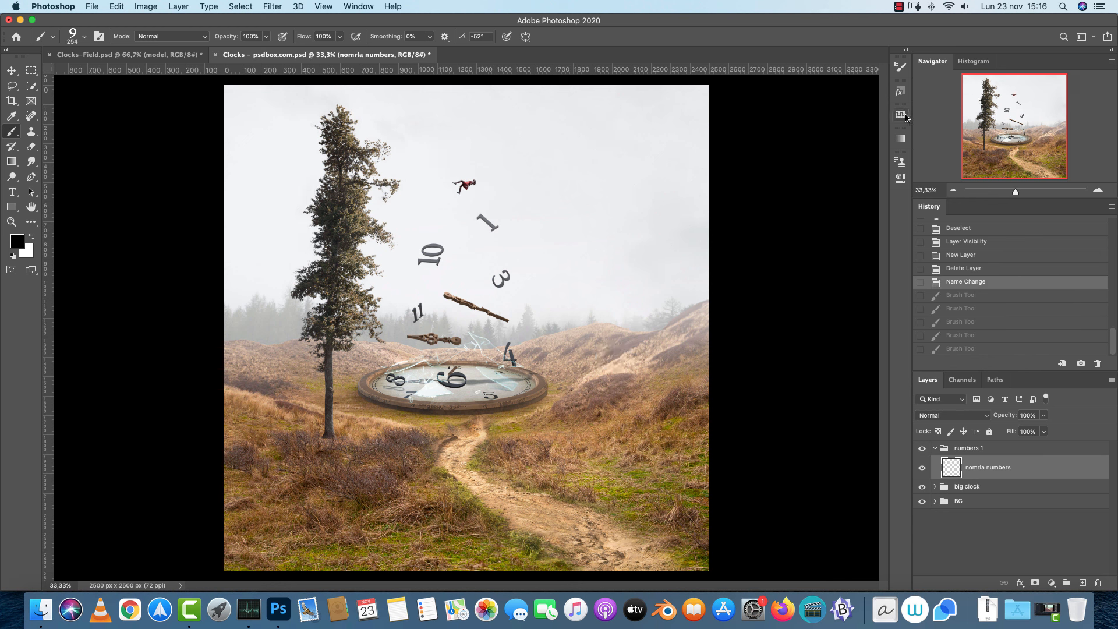
Set the brush's roundness jitter to 0%, test it with one long stroke across the sky, and undo the stroke
left_click(901, 67)
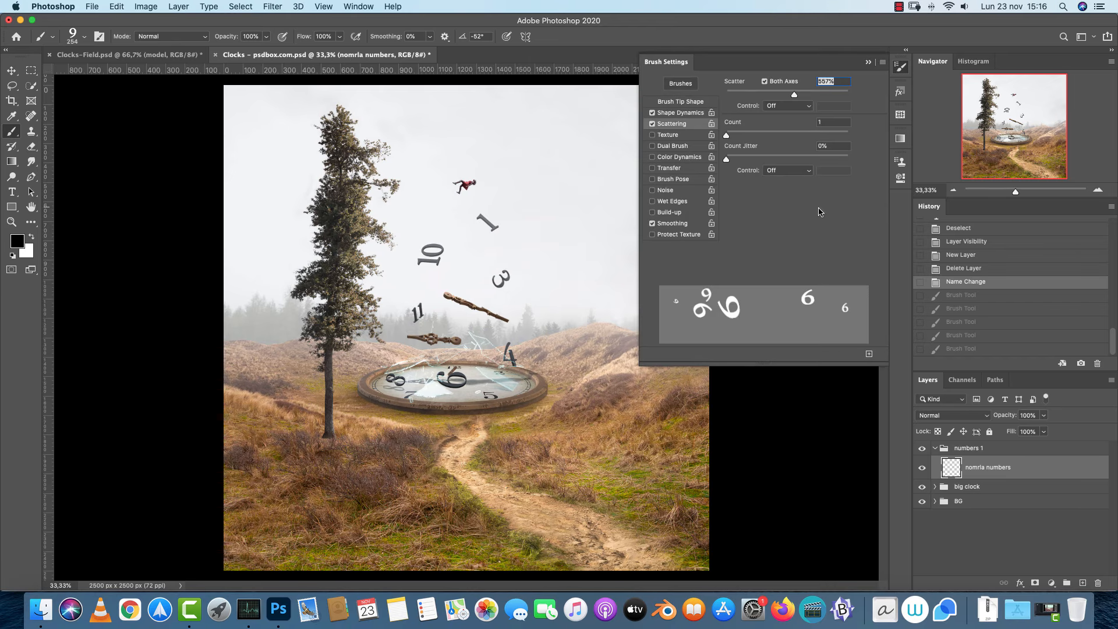
left_click(680, 113)
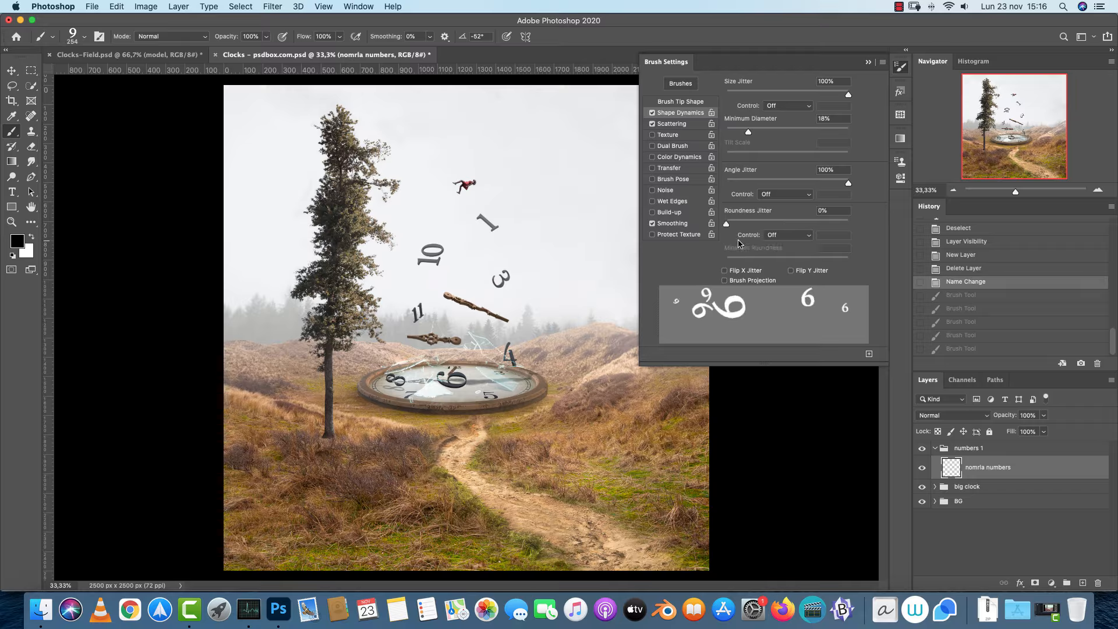
left_click(869, 62)
mouse_move(687, 174)
left_mouse_down()
mouse_move(408, 151)
mouse_move(268, 177)
left_mouse_up()
key("super+z")
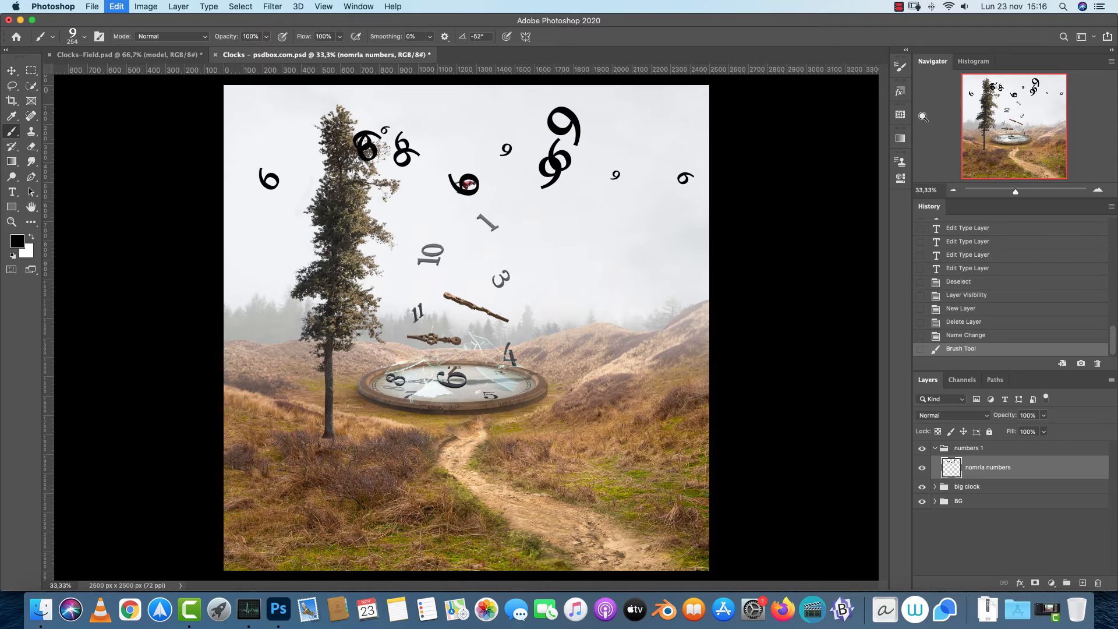
Turn off Scattering for the 9 brush and close the Brush Settings
left_click(901, 67)
left_click(652, 125)
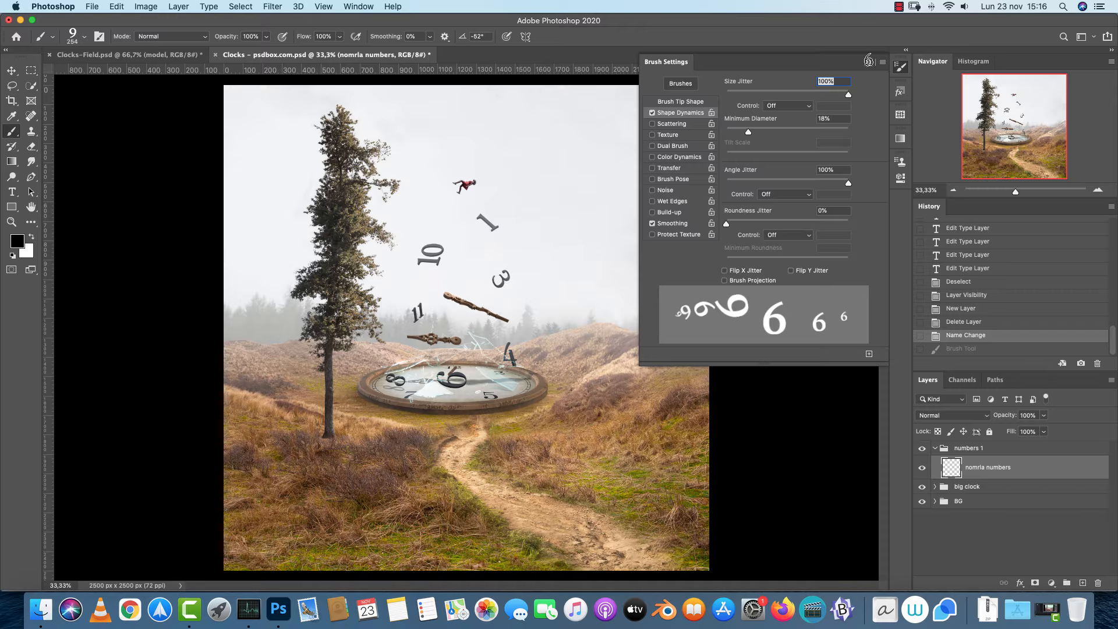
left_click(868, 61)
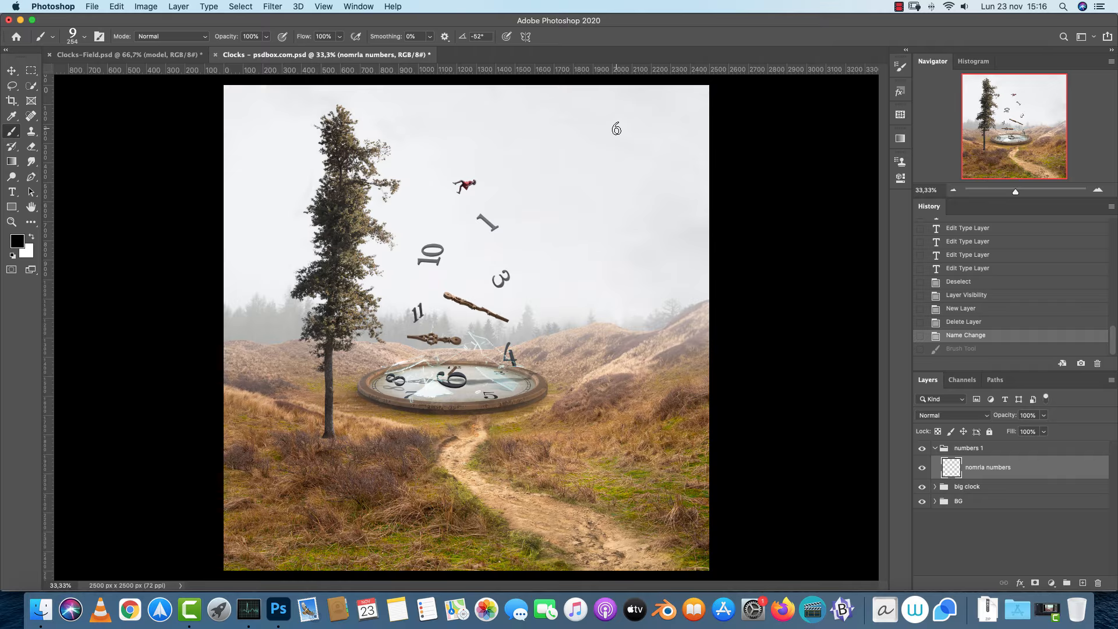
Stamp nine separate test 9s around the sky and tree with the jittered brush
left_click(669, 128)
left_click(357, 99)
left_click(252, 193)
left_click(580, 291)
left_click(657, 177)
left_click(530, 110)
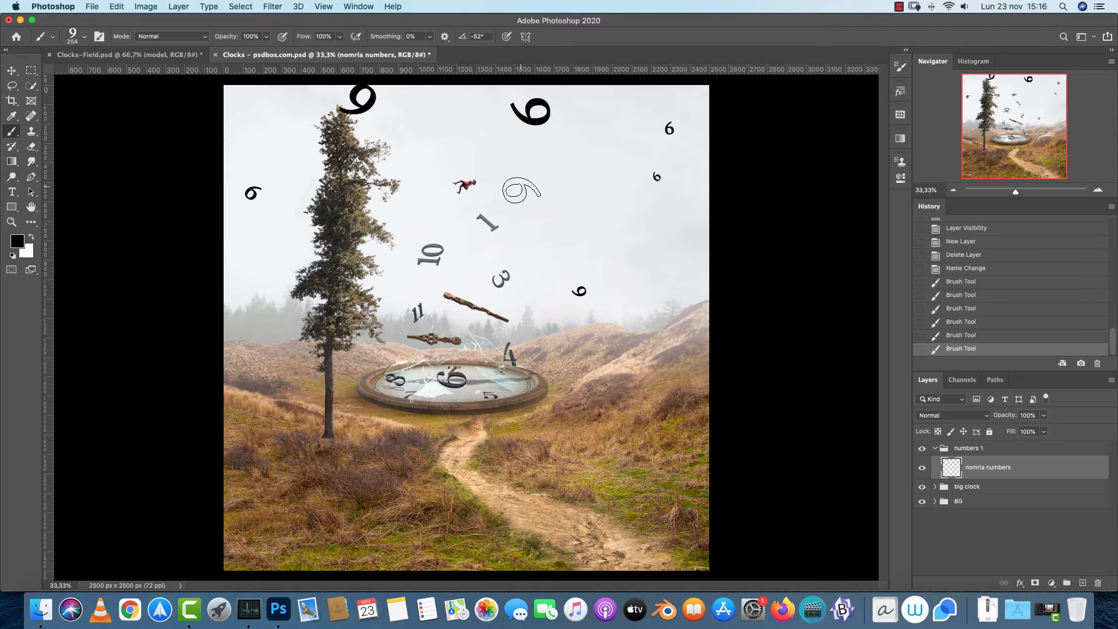
left_click(529, 219)
left_click(373, 267)
left_click(284, 261)
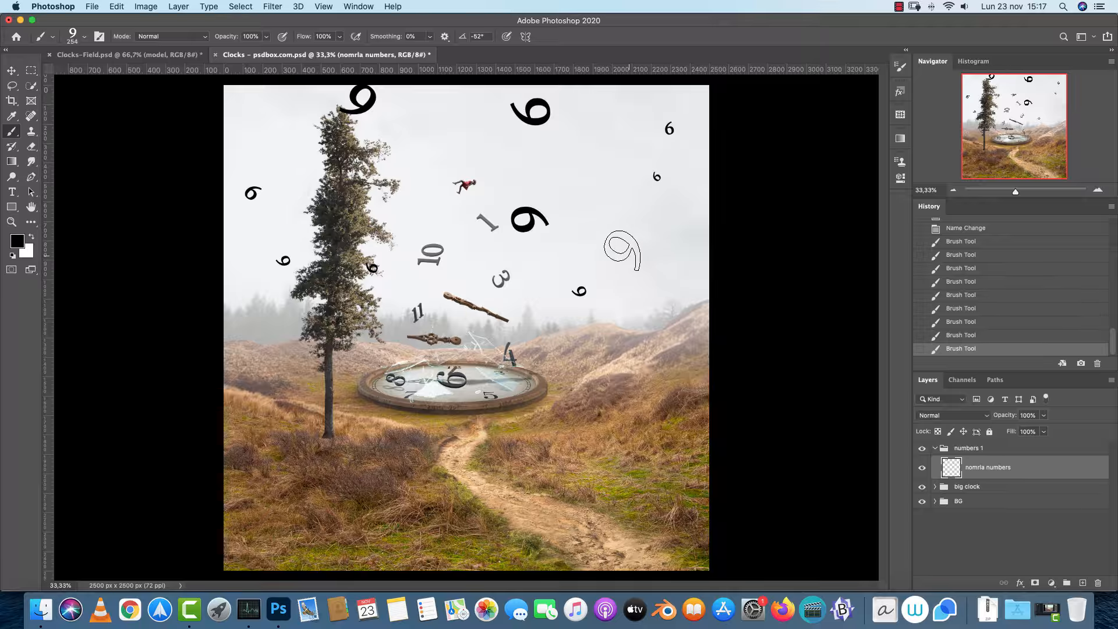
Save the jittered brush as a new preset named 9-dynamic, capturing the brush size and including the tool settings
right_click(598, 211)
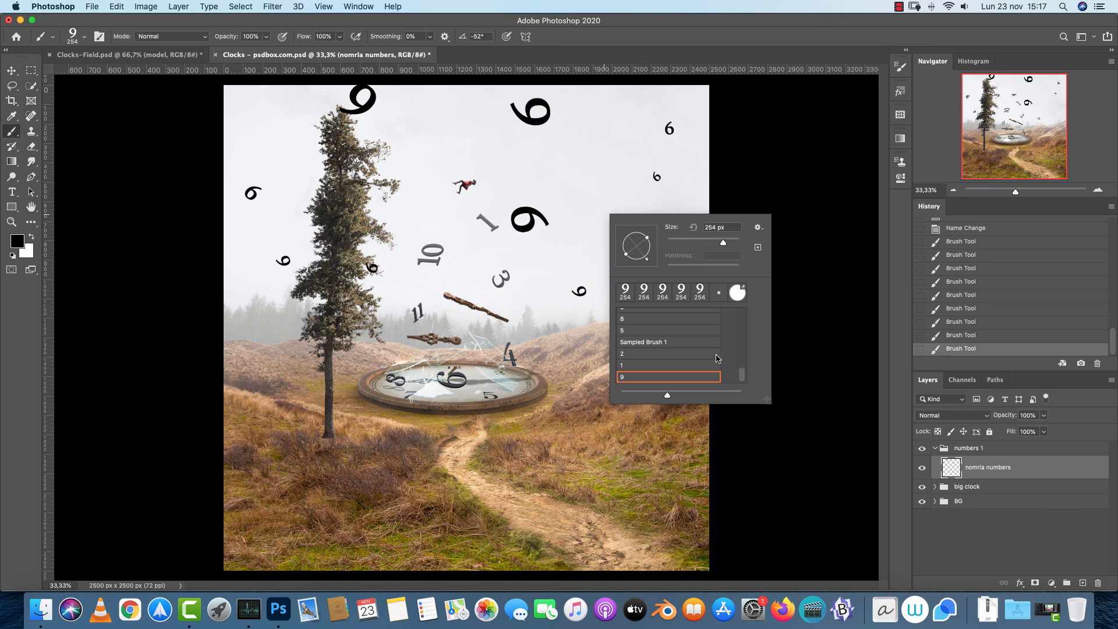
left_click(901, 67)
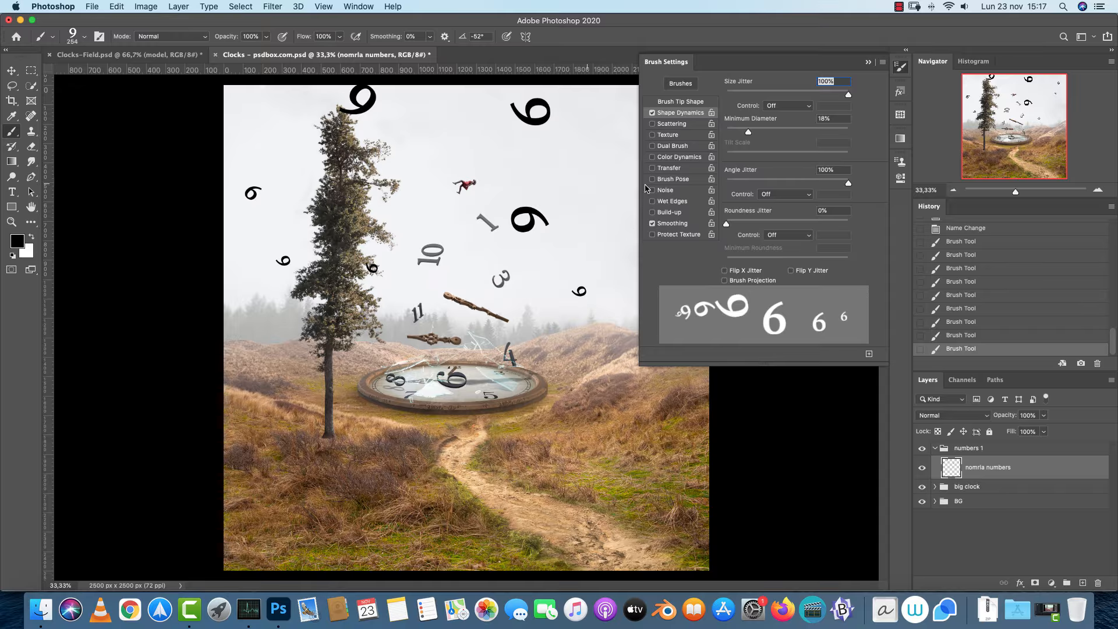
left_click(883, 63)
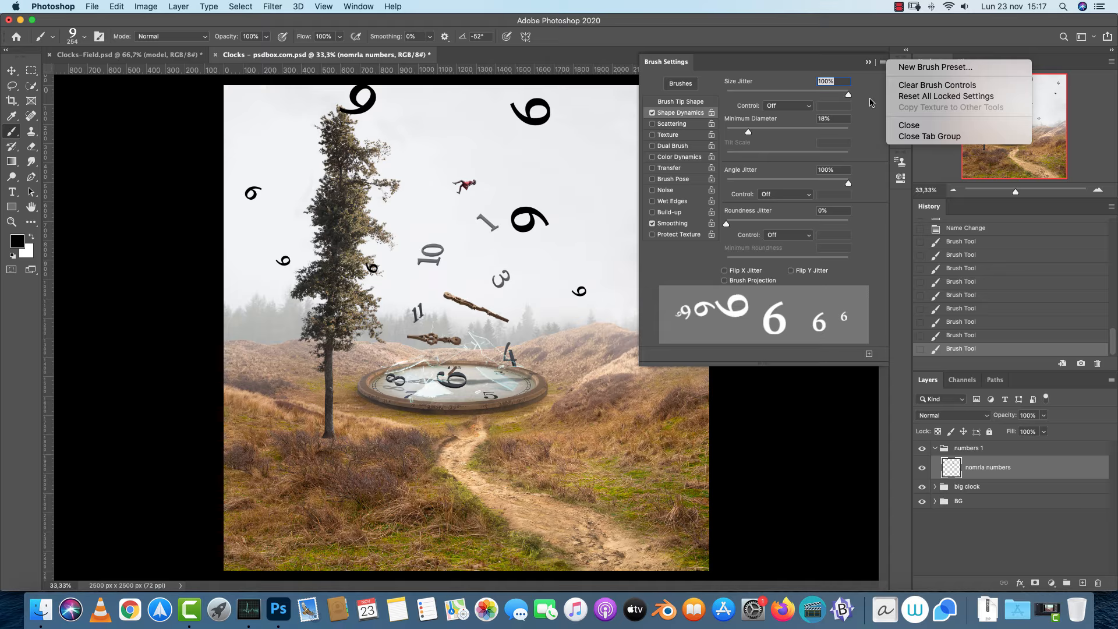
left_click(936, 67)
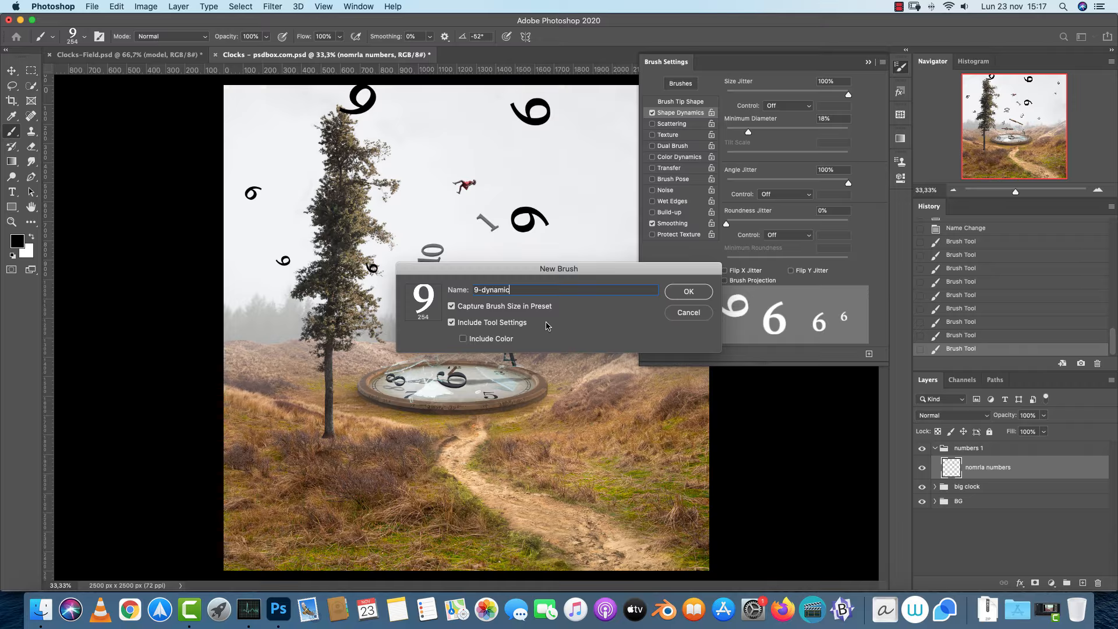
left_click(689, 298)
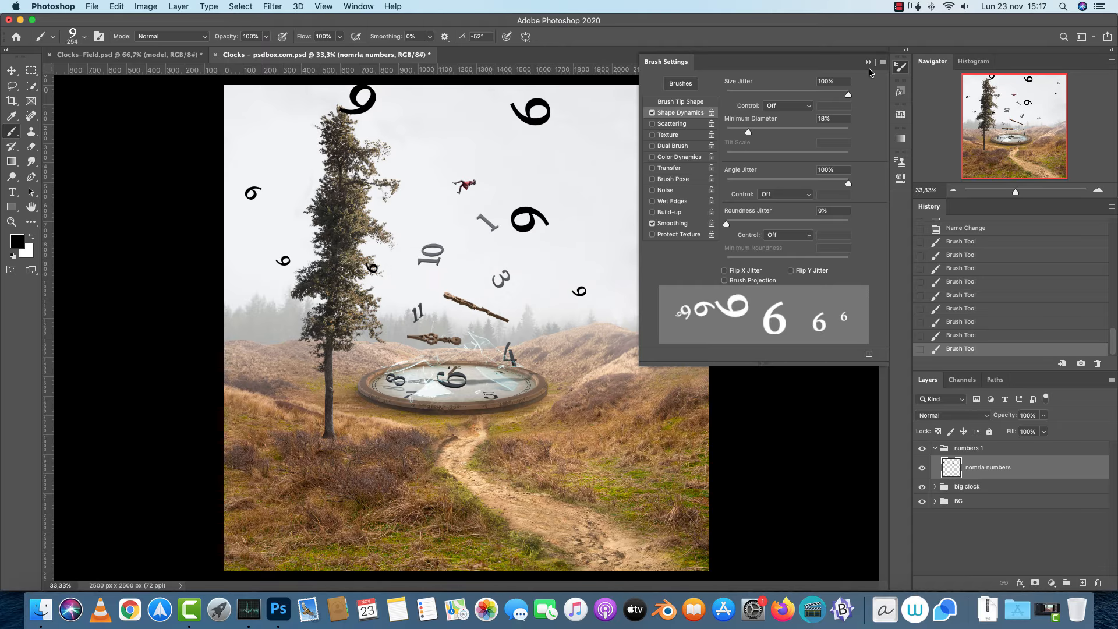
Switch to the plain 9 brush preset and stamp eight test numbers in the sky beside the clock numerals
left_click(868, 62)
right_click(612, 224)
left_click(664, 383)
left_click(564, 176)
left_click(606, 214)
left_click(654, 290)
left_click(574, 305)
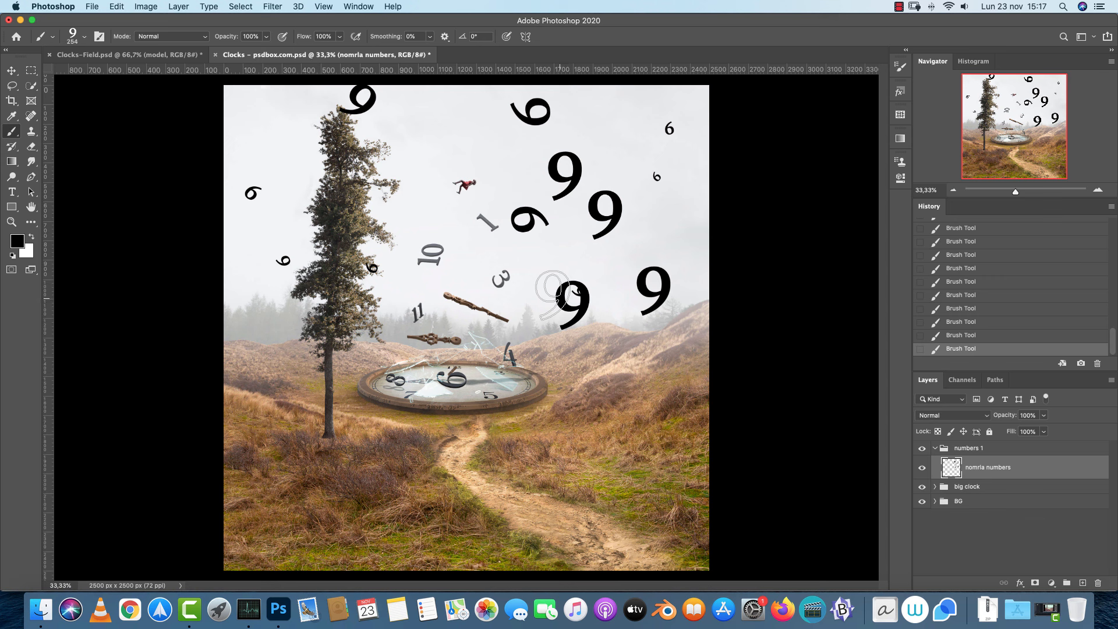
left_click(531, 274)
left_click(638, 220)
left_click(649, 170)
left_click(611, 147)
Select the 9-dynamic brush preset and stamp seven test numbers around the falling figure
right_click(586, 258)
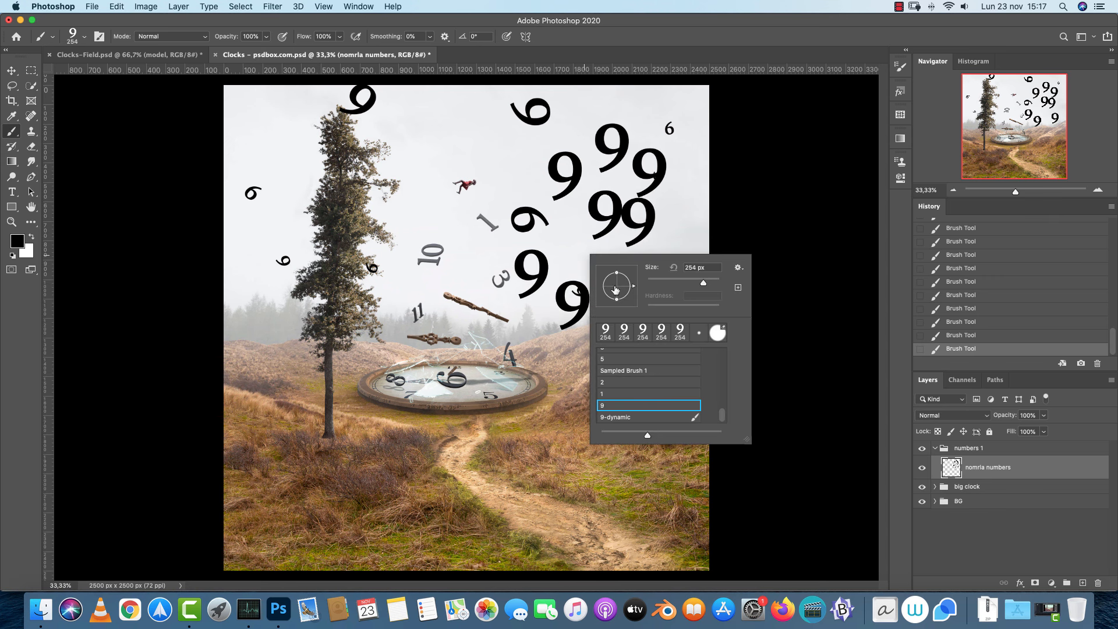
left_click(636, 417)
left_click(475, 186)
left_click(477, 256)
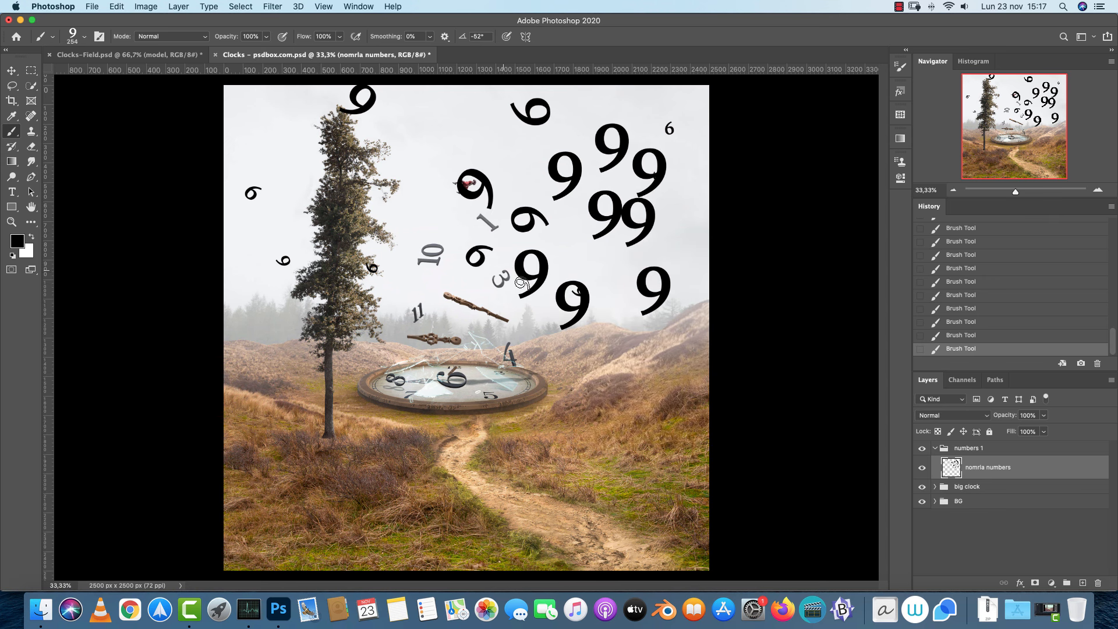
left_click(436, 169)
left_click(411, 117)
left_click(499, 117)
left_click(518, 164)
left_click(458, 143)
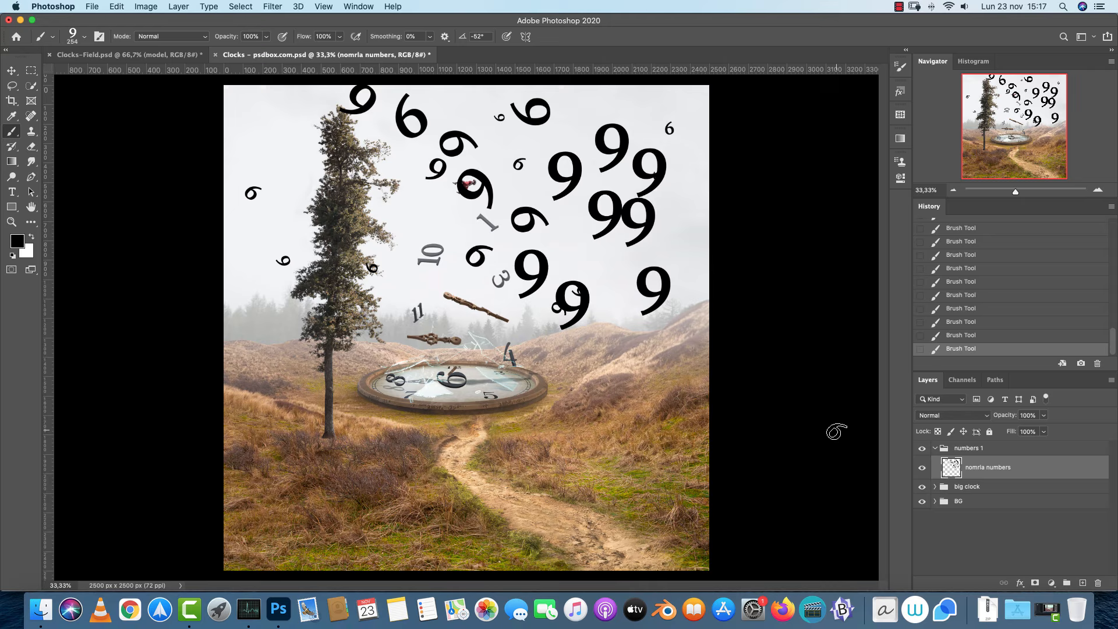
Select the whole canvas and clear all test stamps from the numbers layer
key("super+a")
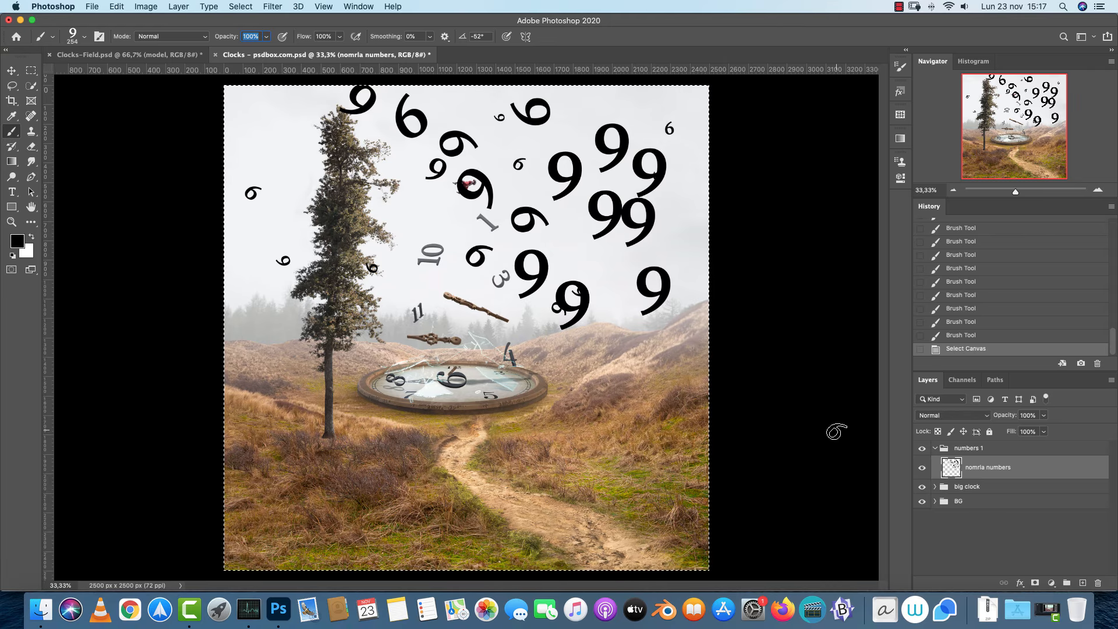
key("BackSpace")
key("Escape")
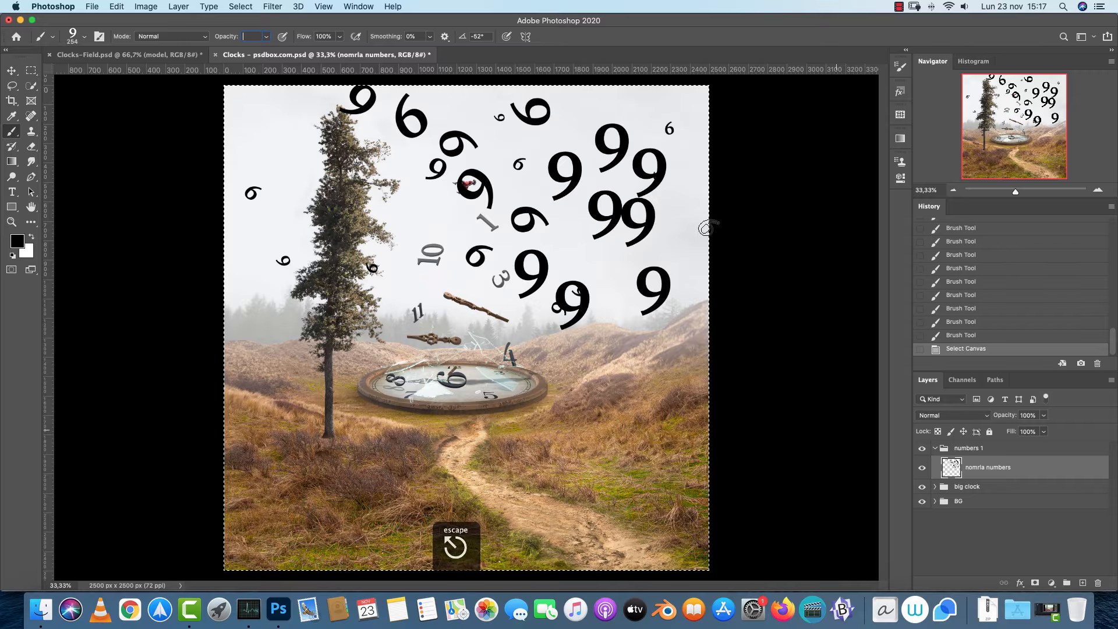
key("super+a")
key("Delete")
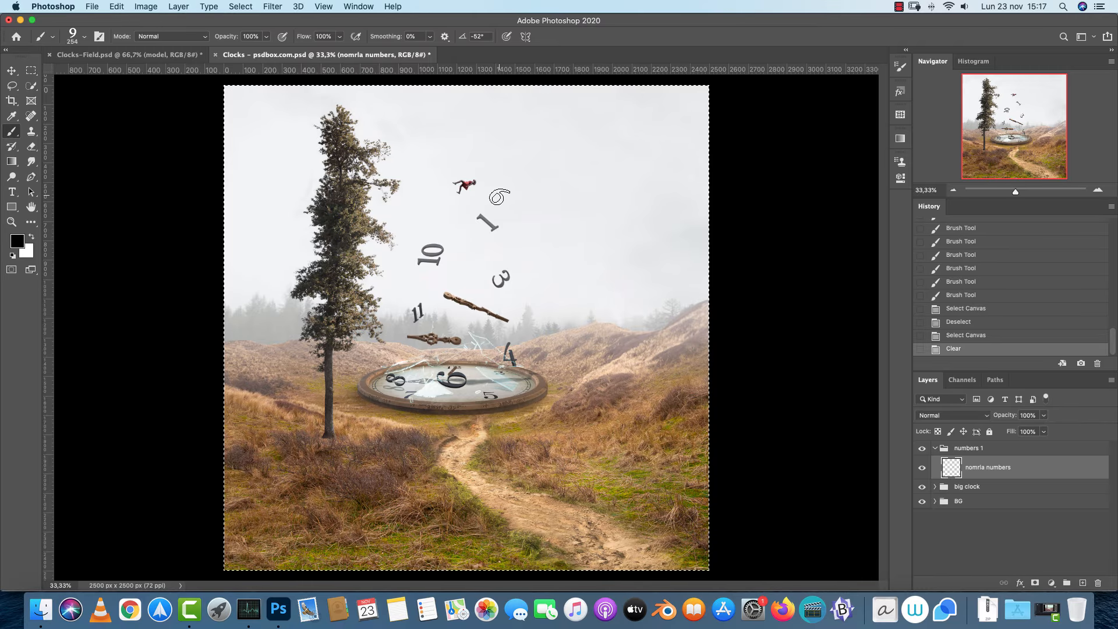
left_click(899, 7)
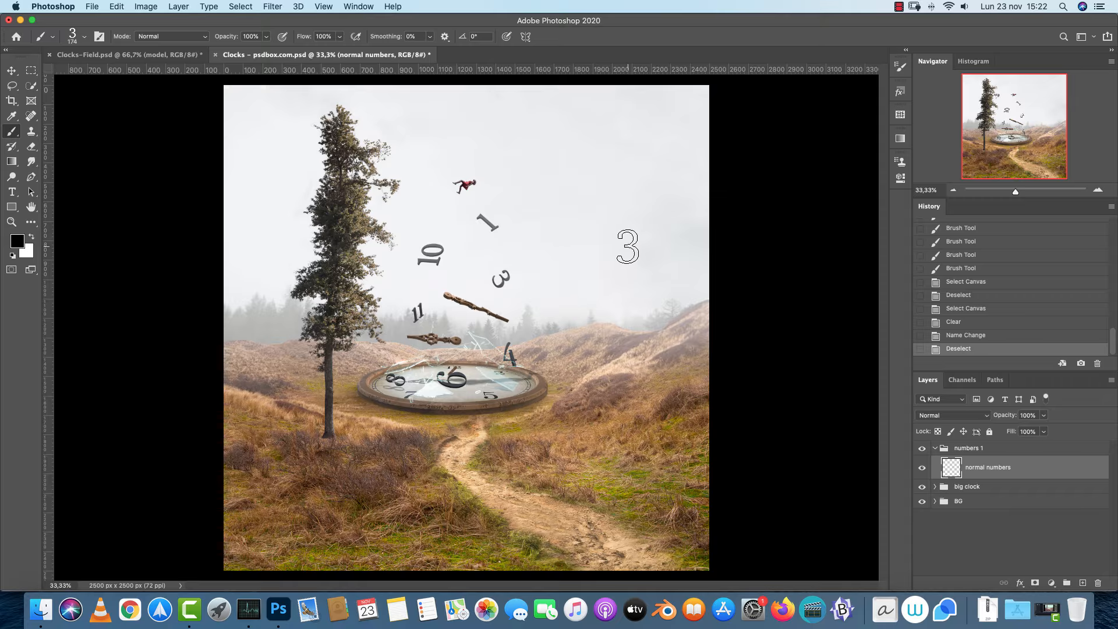
Import the brush file number-brushes.abr from the Stock folder into the brush presets
right_click(628, 246)
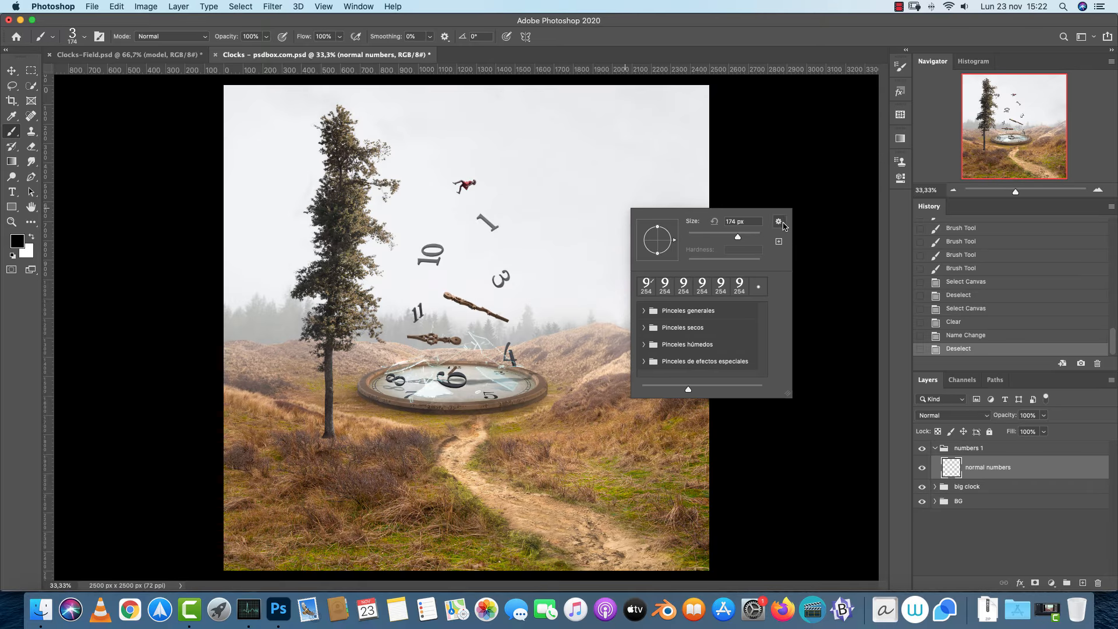
right_click(570, 170)
left_click(723, 183)
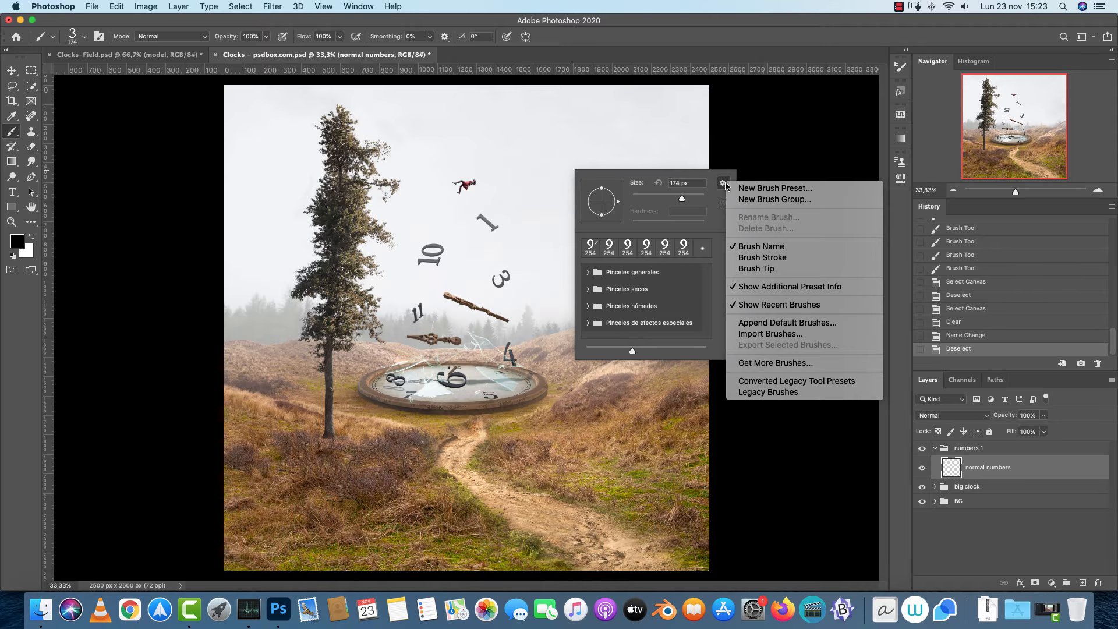
left_click(771, 337)
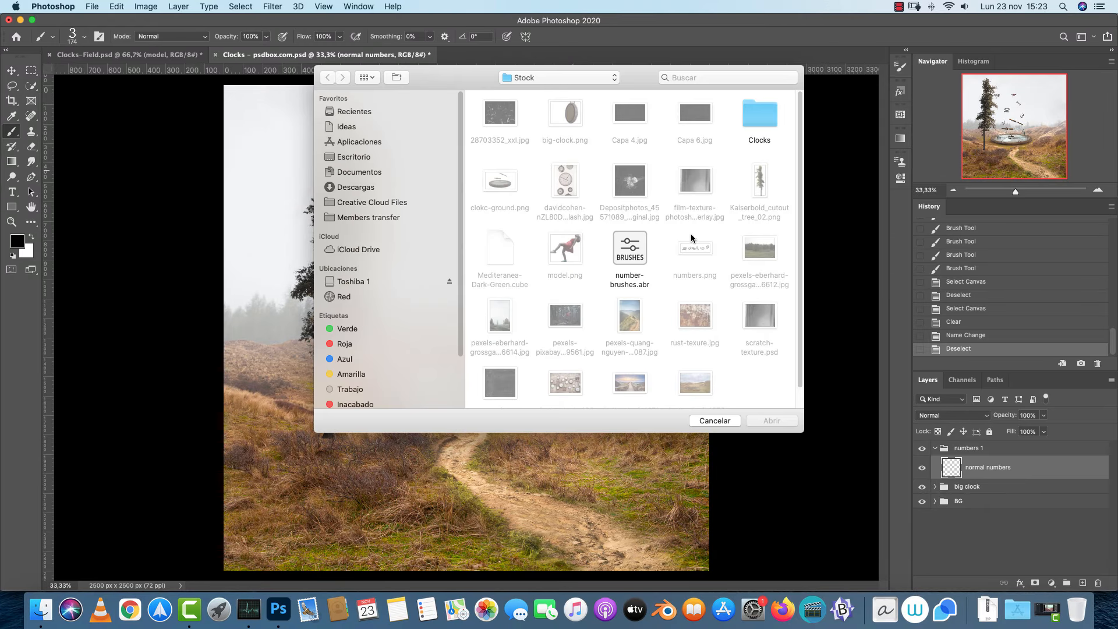
left_click(632, 252)
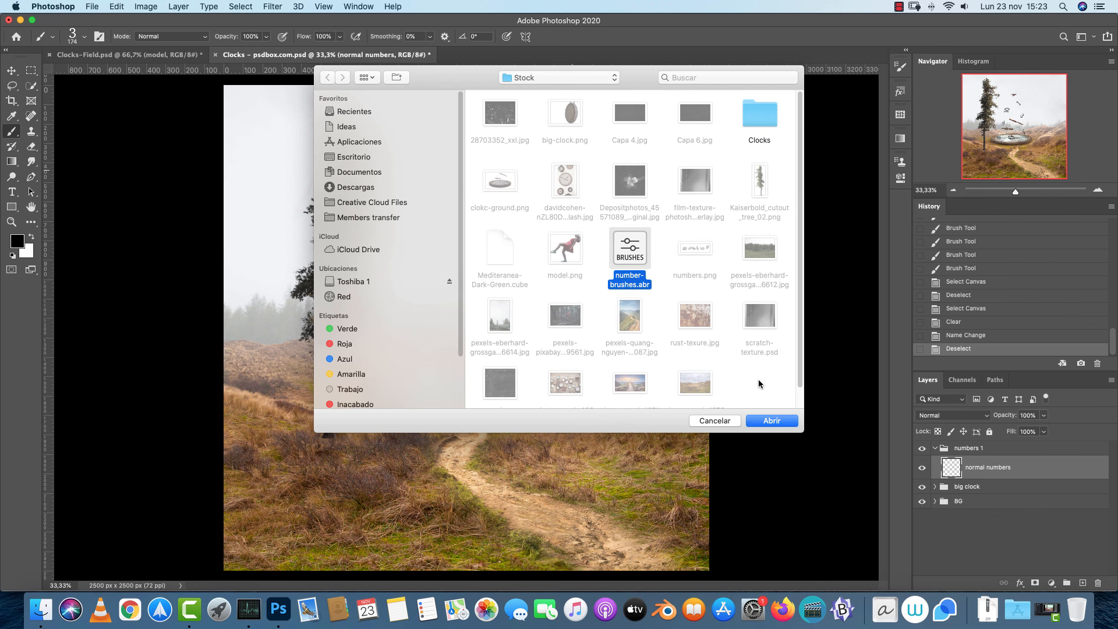
left_click(771, 420)
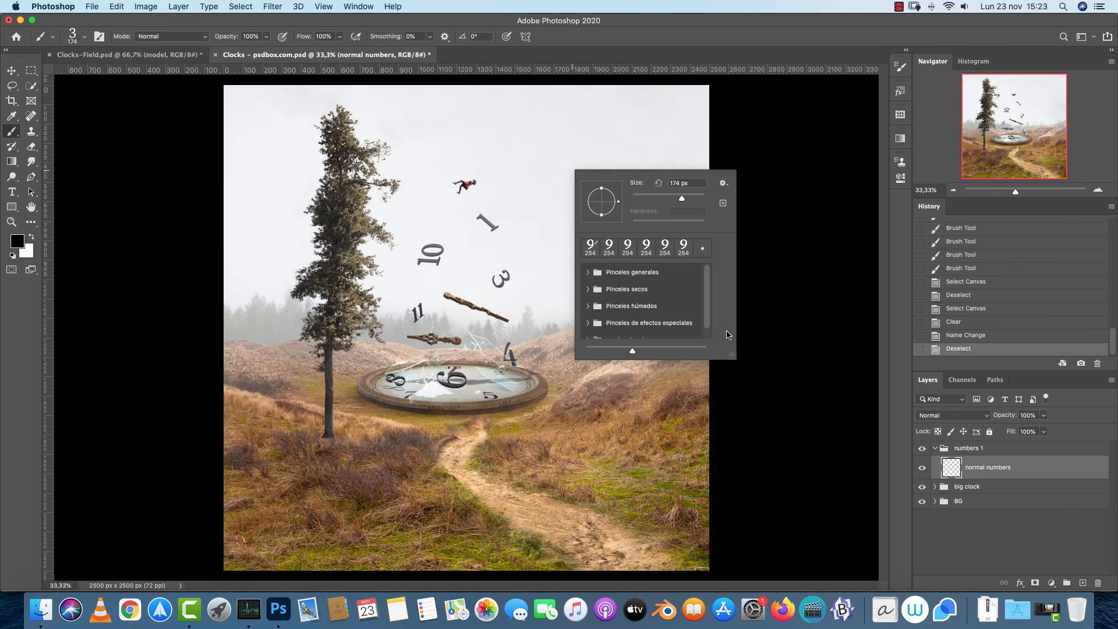
Expand the imported number brush group and browse its plain and dynamic presets
left_click_drag(706, 293, 692, 346)
left_click_drag(707, 300, 705, 369)
left_click(601, 331)
left_click_drag(707, 285, 710, 336)
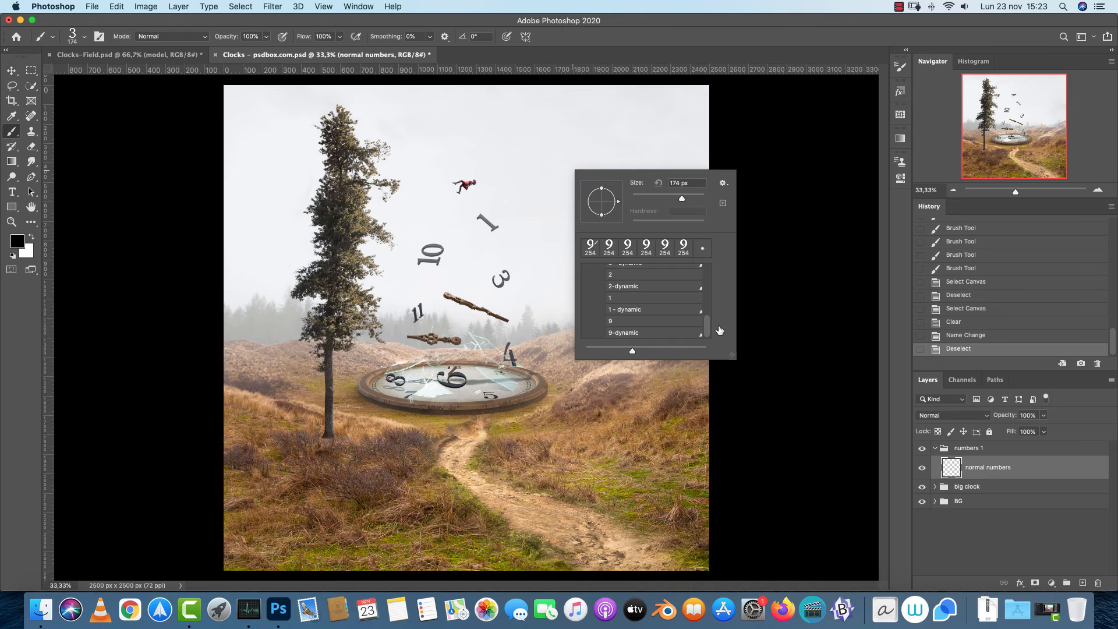
Select the 9-dynamic brush preset and stamp seven nines across the sky on the normal numbers layer
left_click(644, 333)
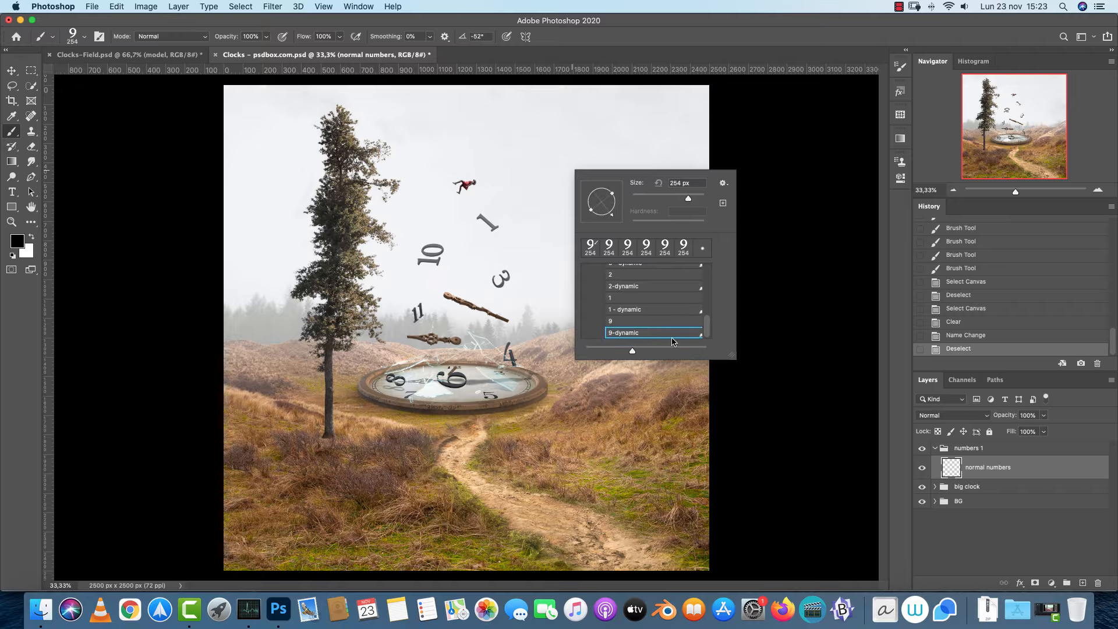
left_click(1040, 468)
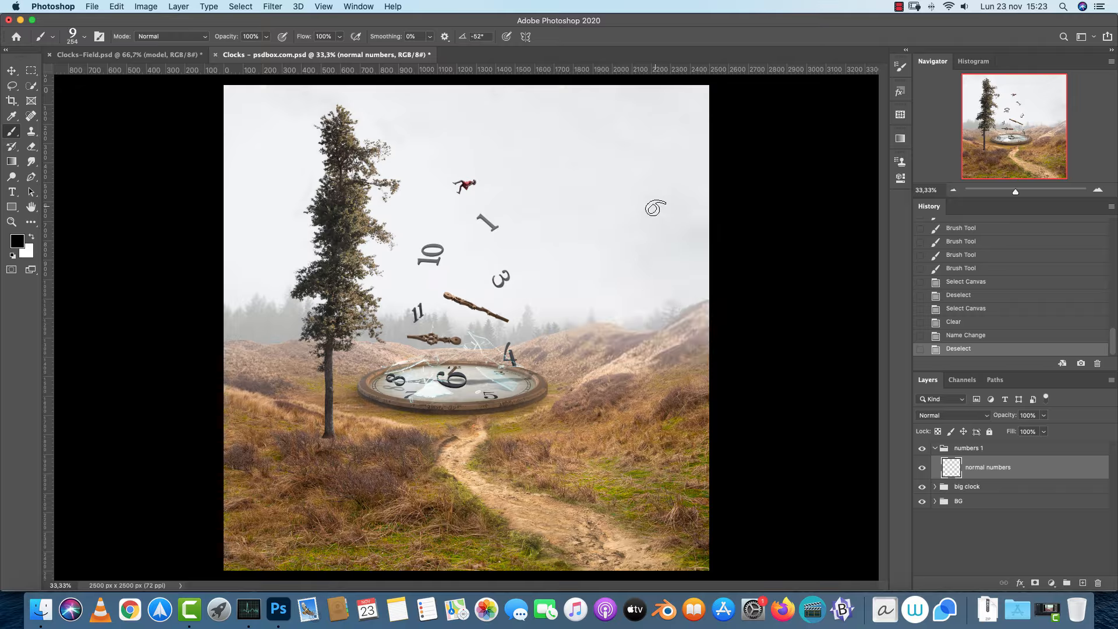
left_click(656, 156)
left_click(434, 125)
left_click(259, 178)
left_click(249, 296)
left_click(604, 290)
left_click(591, 200)
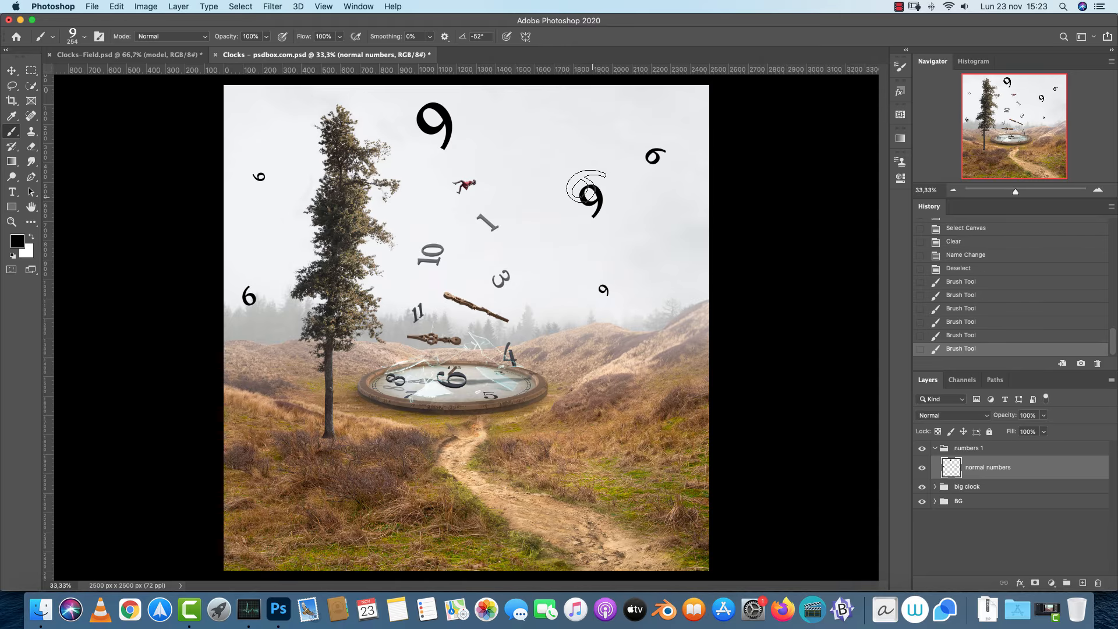
left_click(552, 138)
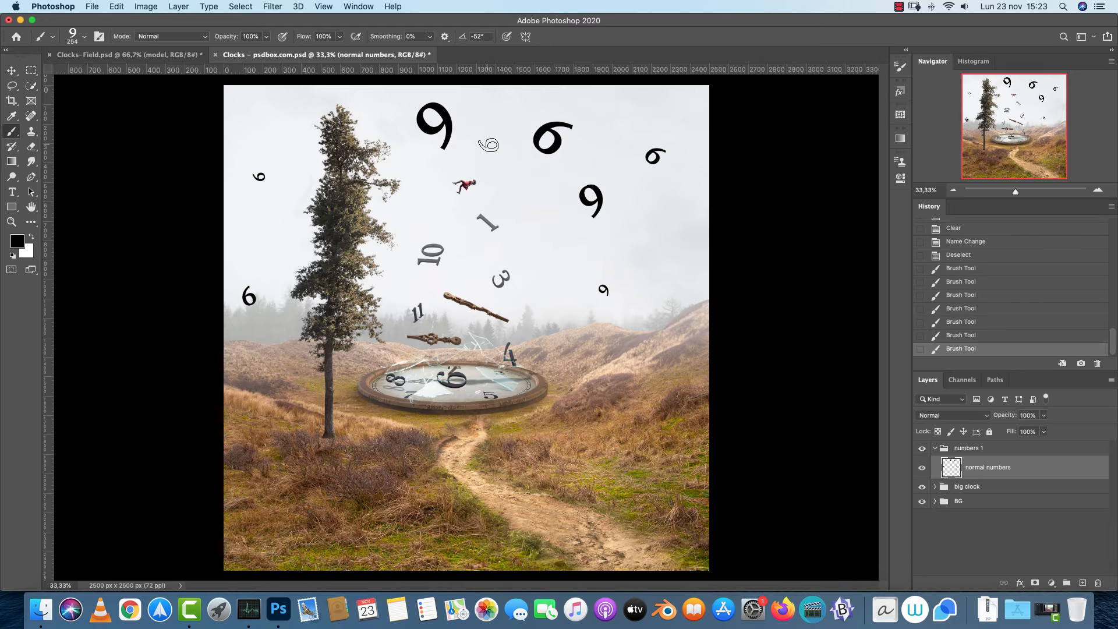
Reduce the brush size to 150 px and undo the last five stamps, including three smaller nines tried below the falling figure
key("bracketleft")
left_click(473, 239)
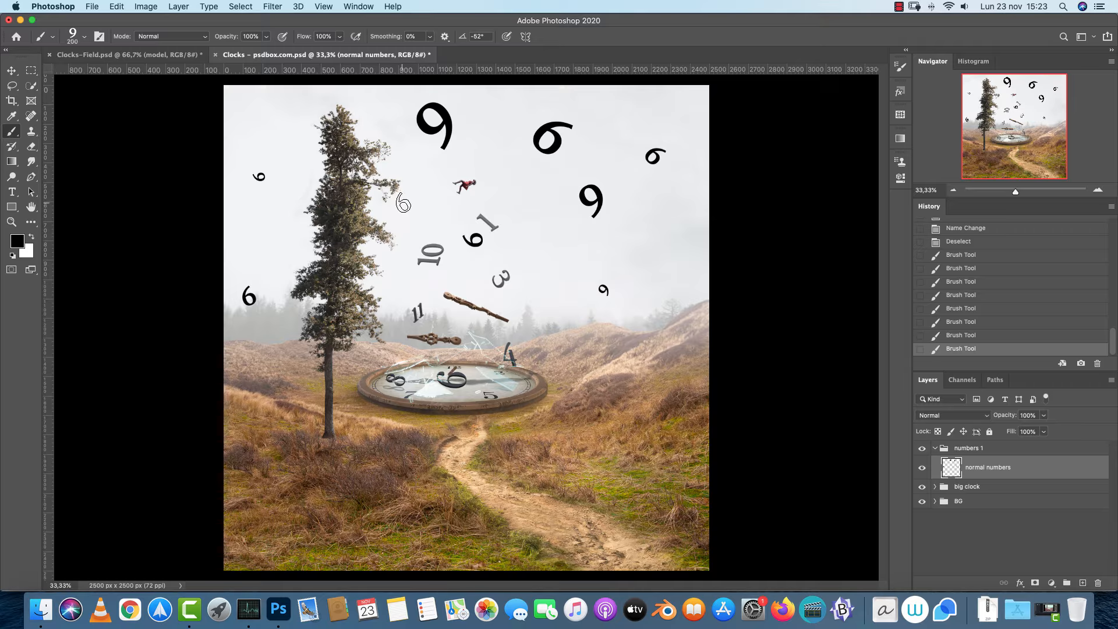
left_click(407, 205)
left_click(559, 265)
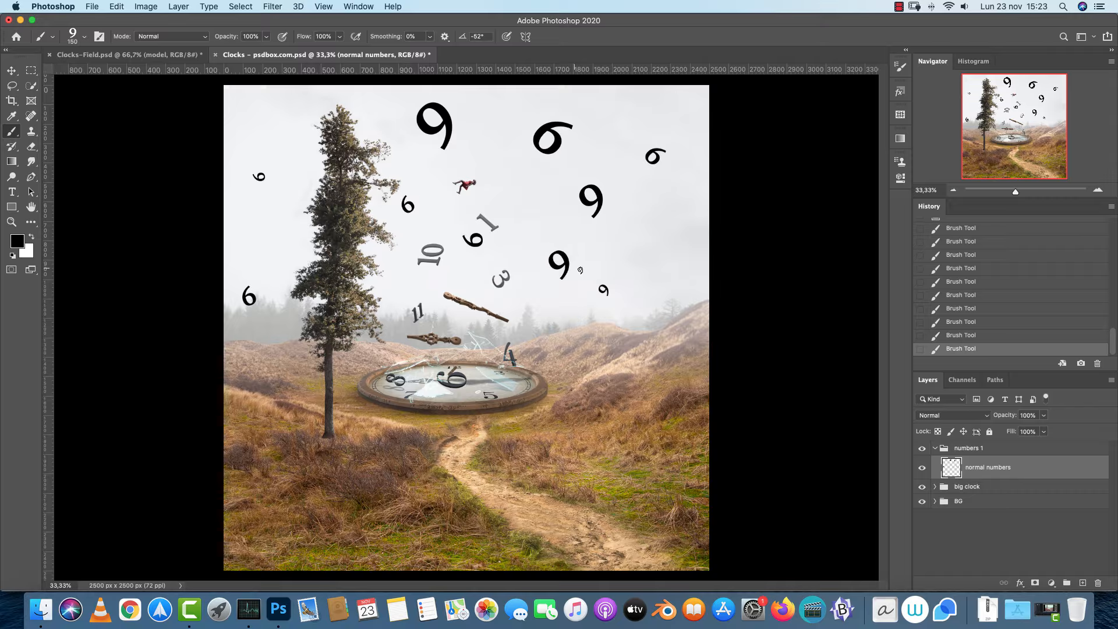
key("super+z")
key("super+z")
key("super+z")
key("super+z")
key("super+z")
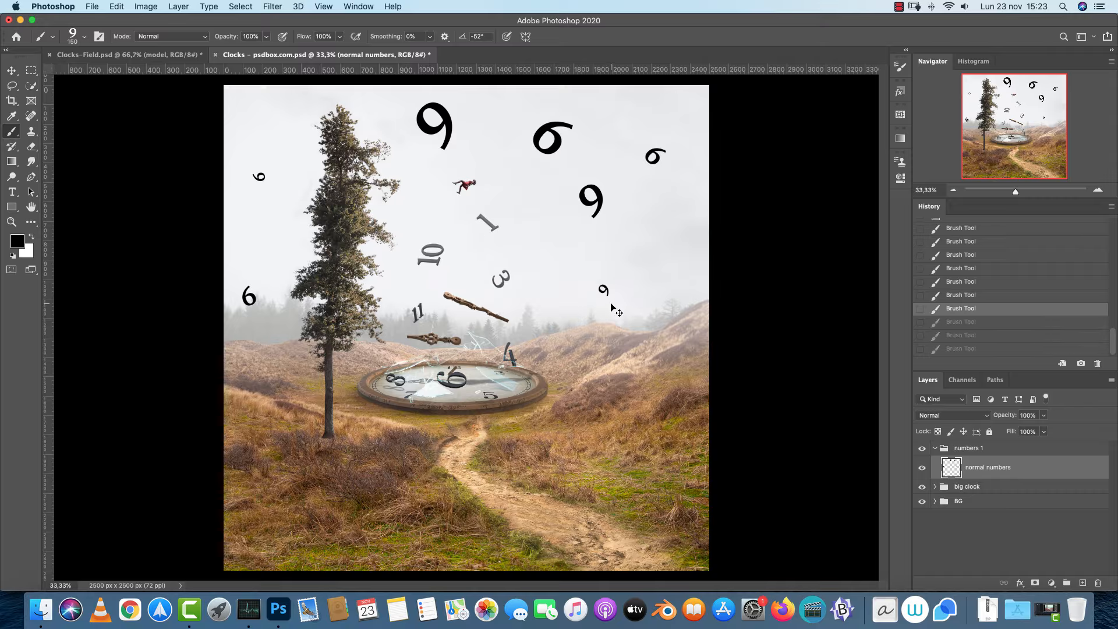
Stamp four smaller nines across the sky and erase the large nine above the falling figure
left_click(570, 194)
left_click(560, 143)
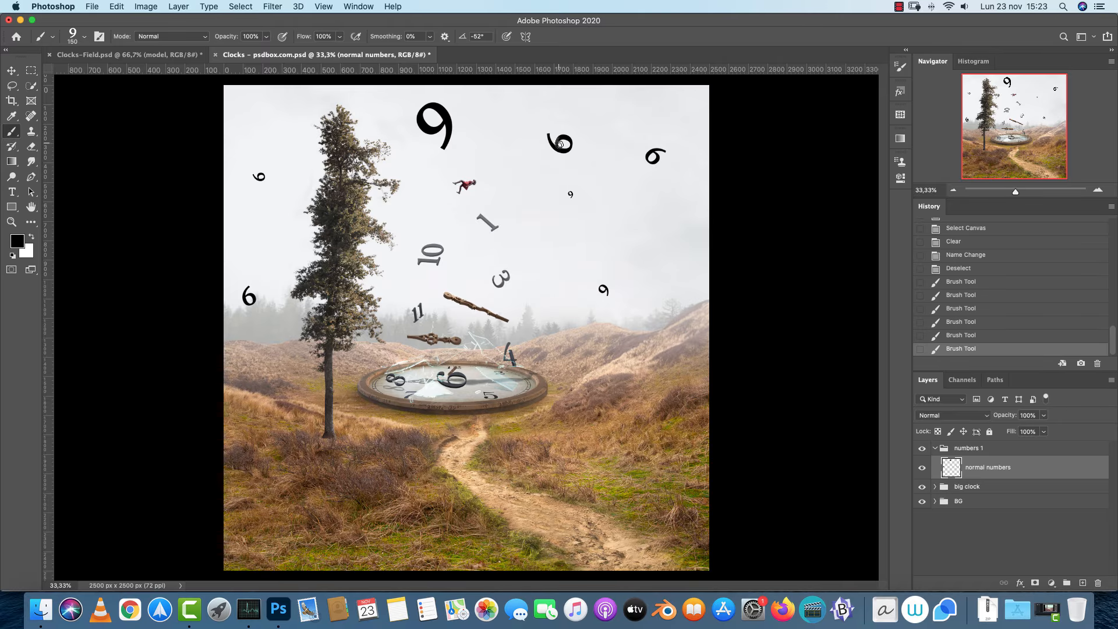
left_click(675, 258)
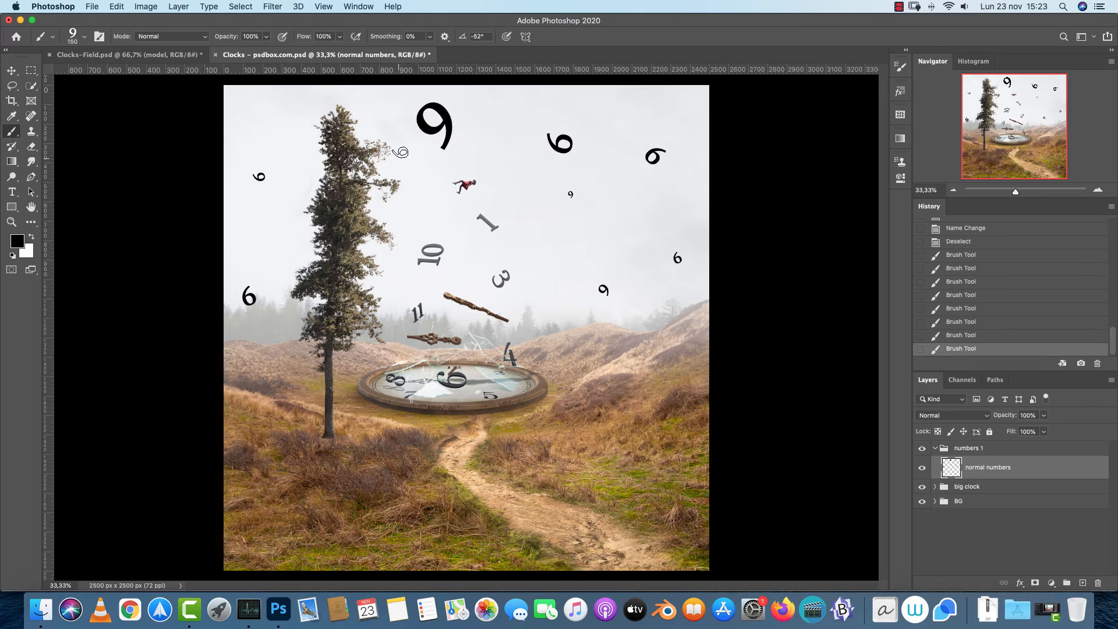
left_click(411, 225)
key("e")
mouse_move(453, 117)
left_mouse_down()
mouse_move(440, 114)
mouse_move(449, 138)
mouse_move(408, 123)
left_mouse_up()
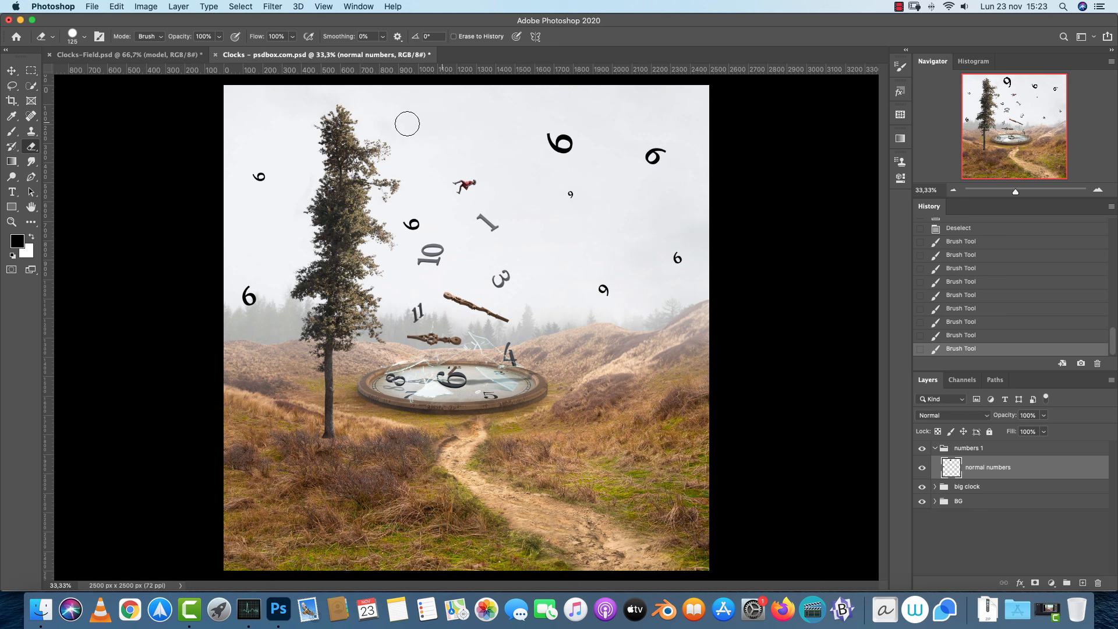
Select the 1 - dynamic brush preset and stamp ones beside the tree and in the right sky, undoing those near the horizon
right_click(454, 174)
scroll(524, 318, "down", 10)
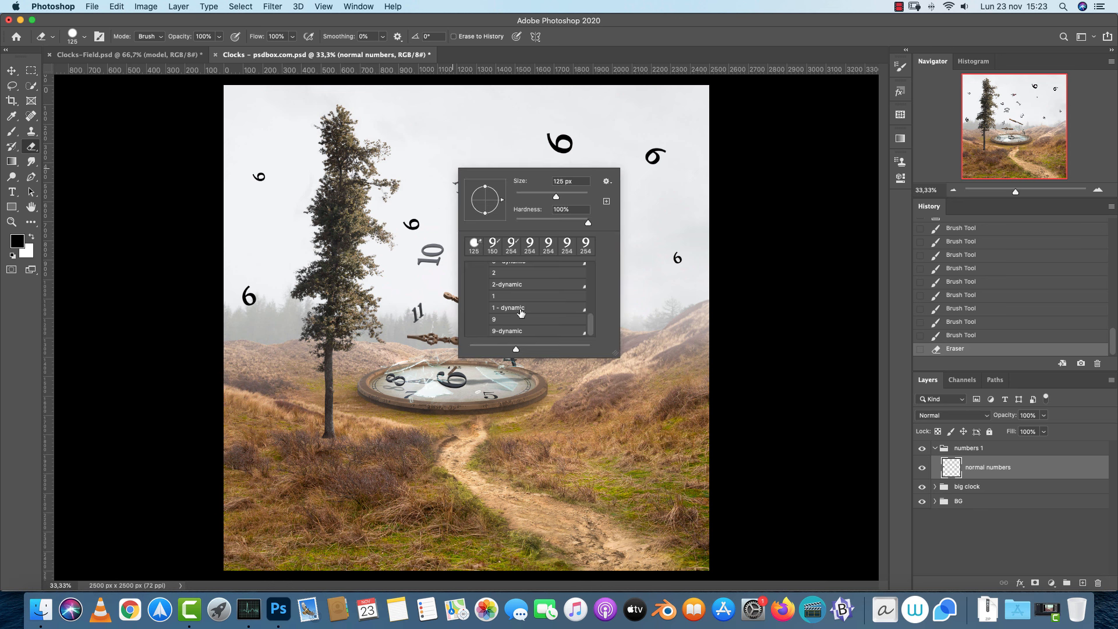
left_click(520, 313)
left_click(413, 132)
left_click(635, 242)
left_click(658, 294)
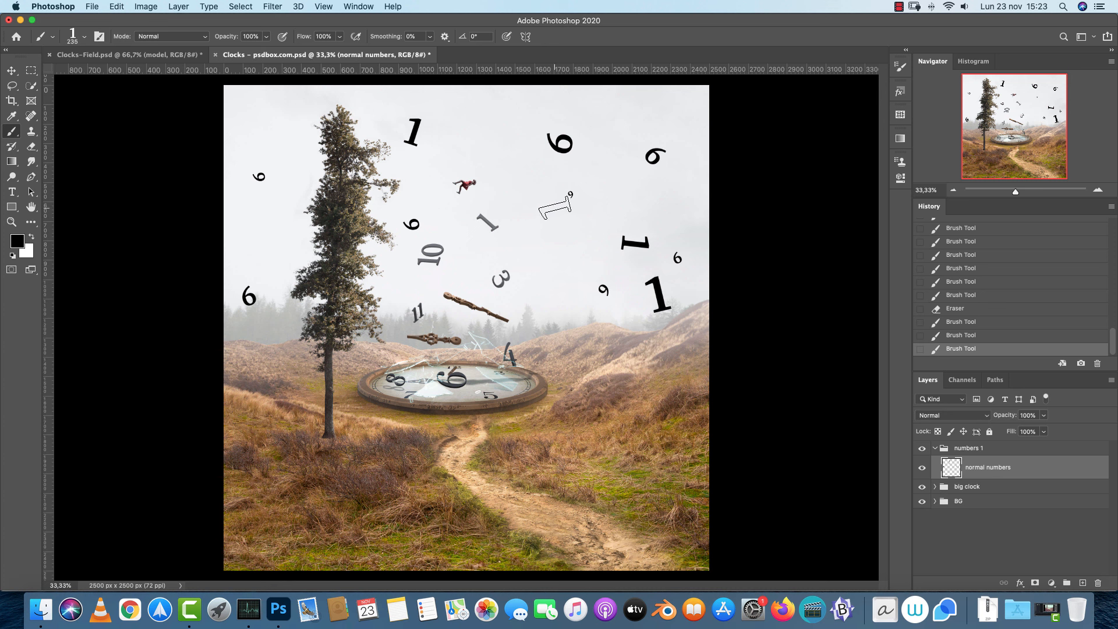
key("super+z")
left_click(657, 281)
key("super+z")
Stamp four more ones on both sides of the tree and undo the one overlapping the grey clock numeral
left_click(527, 245)
left_click(648, 208)
left_click(281, 119)
left_click(283, 247)
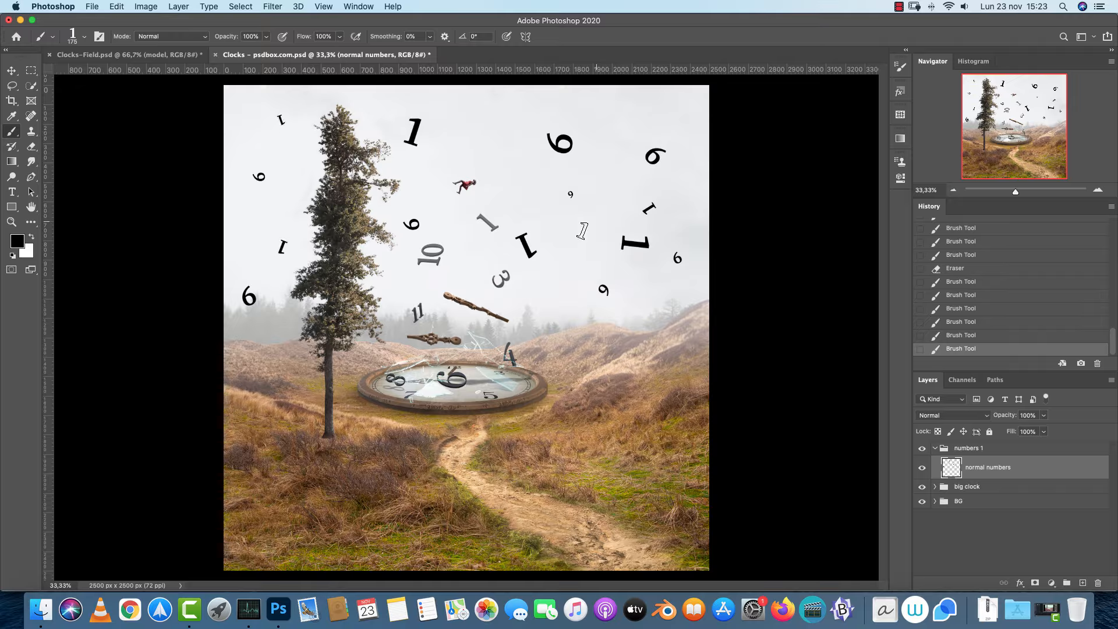
left_click(502, 210)
key("super+z")
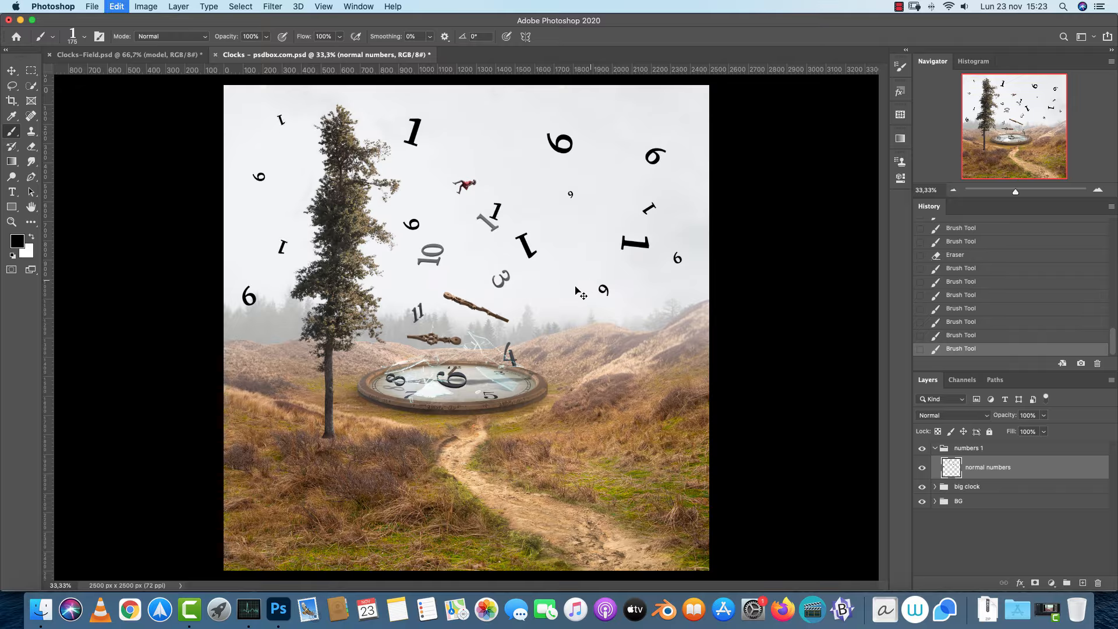
Select the 2-dynamic brush preset, reduce it to 150 px and stamp twos around the falling figure and across the sky
key("bracketleft")
right_click(509, 138)
scroll(607, 247, "up", 1)
left_click(577, 272)
key("Return")
key("bracketleft")
key("bracketleft")
left_click(493, 111)
left_click(582, 218)
key("bracketleft")
left_click(499, 176)
Select the 5 - dynamic brush preset and stamp a small five in the upper-right corner of the sky
right_click(607, 256)
scroll(697, 389, "down", 2)
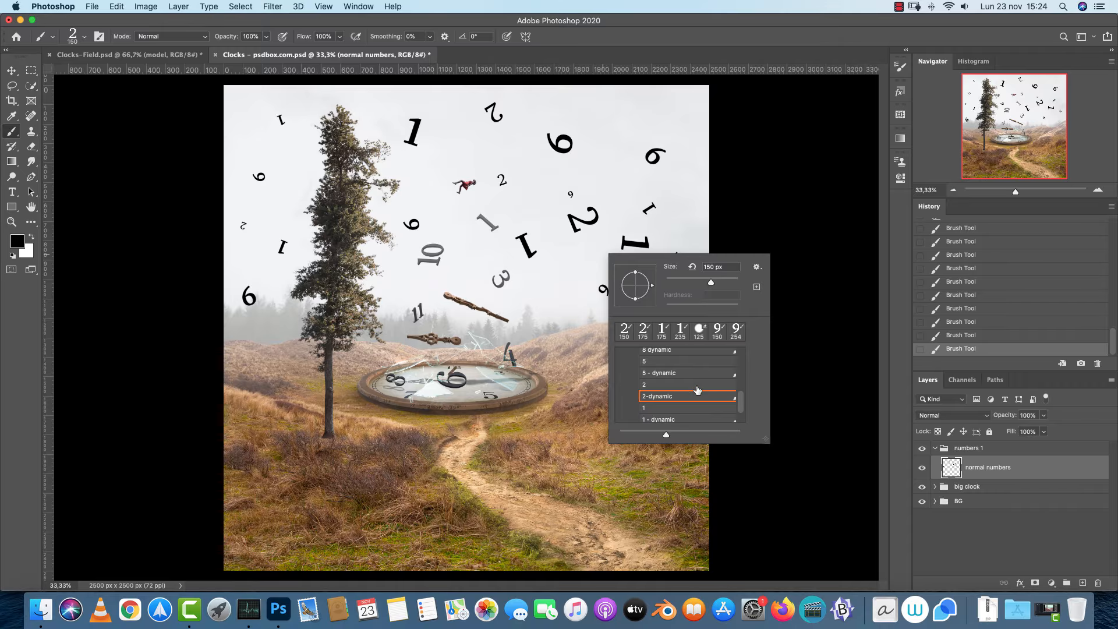
left_click(676, 372)
key("Return")
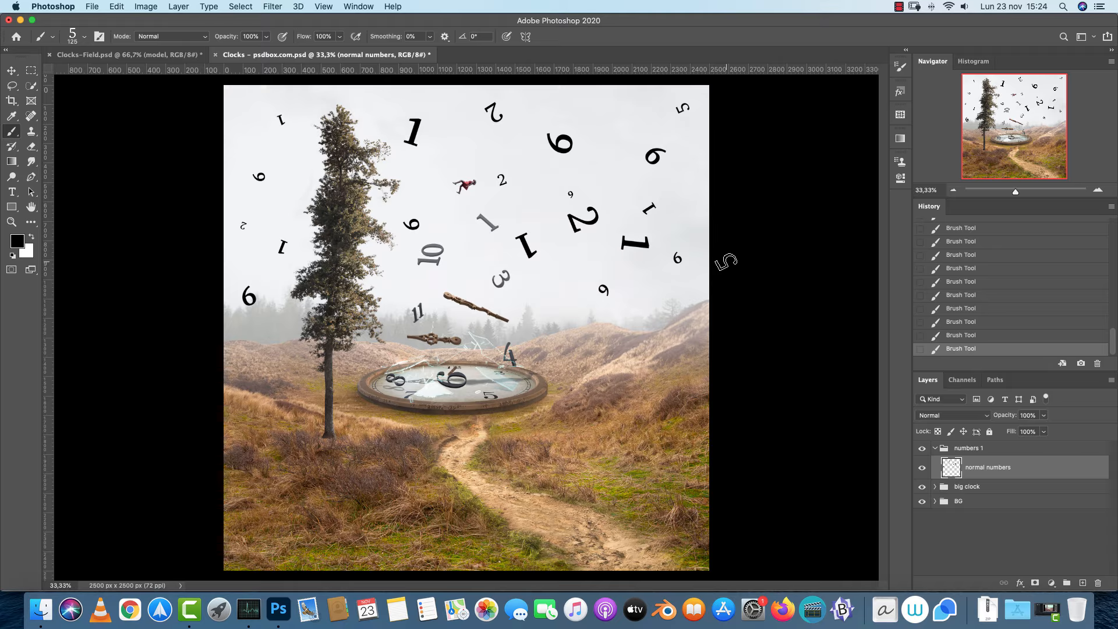
Erase the large two, the upper-right nine and the tiny surplus numbers near the left edge and right of the falling figure
key("e")
mouse_move(599, 205)
left_mouse_down()
mouse_move(565, 222)
mouse_move(563, 148)
mouse_move(539, 256)
mouse_move(528, 229)
mouse_move(535, 252)
left_mouse_up()
left_click_drag(654, 157, 654, 142)
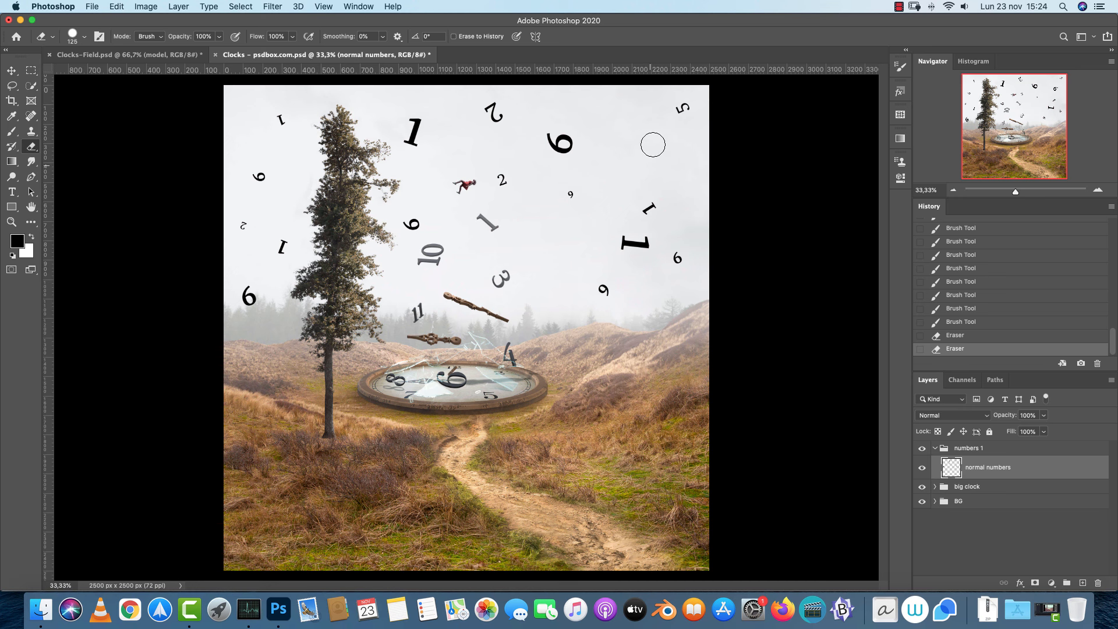
left_click(242, 226)
left_click_drag(578, 193, 582, 214)
left_click_drag(681, 257, 693, 259)
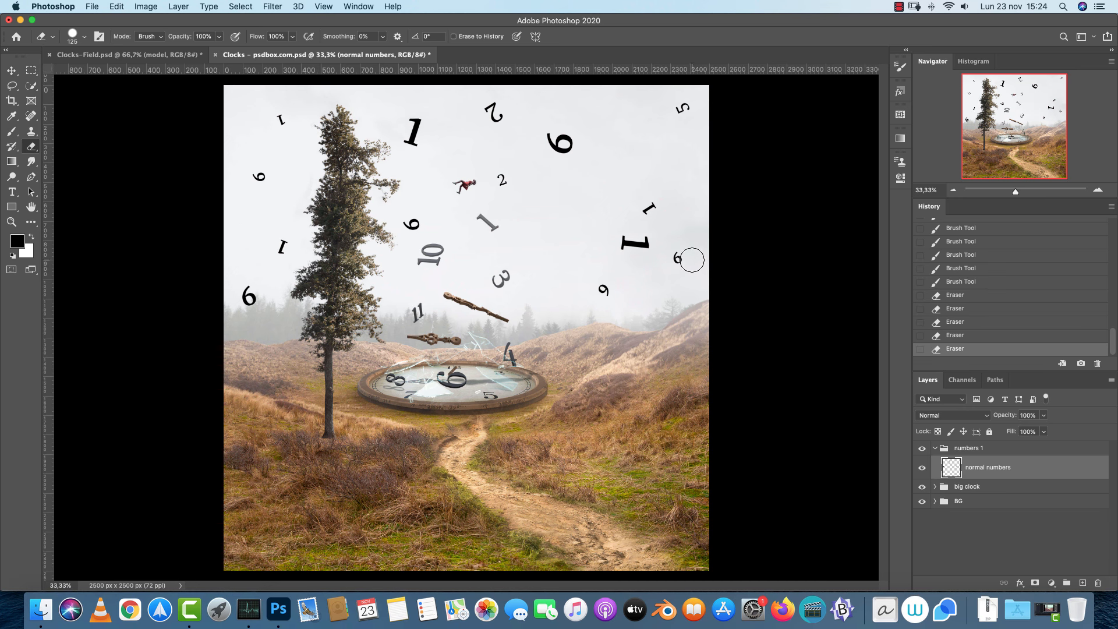
Select the 8 dynamic brush preset and stamp a large eight to the right of the falling figure
right_click(559, 253)
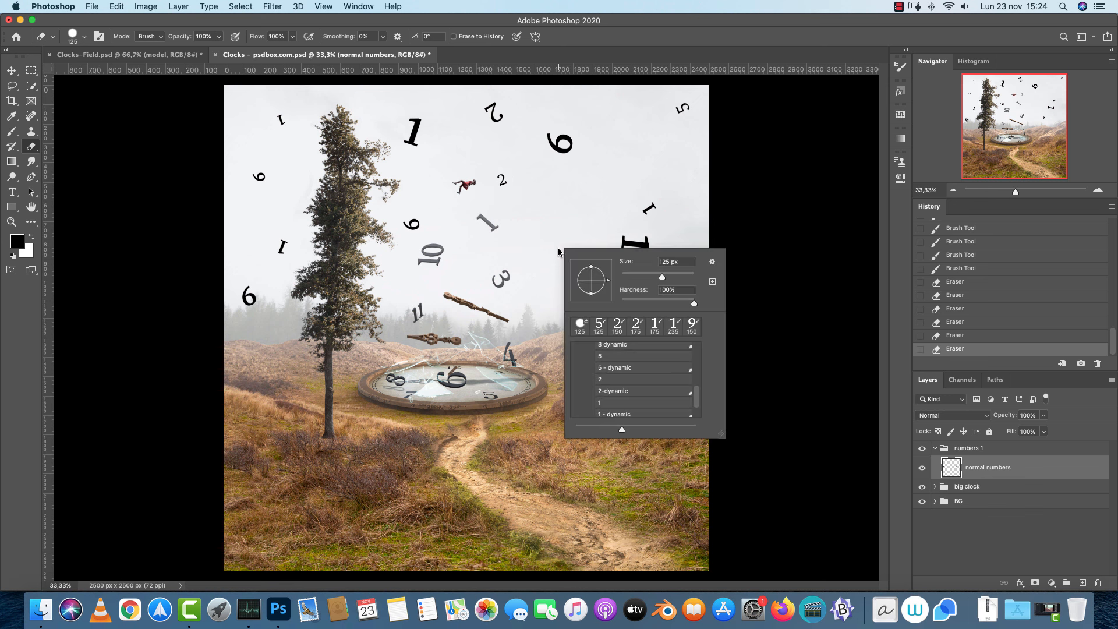
scroll(628, 357, "up", 5)
scroll(629, 362, "down", 4)
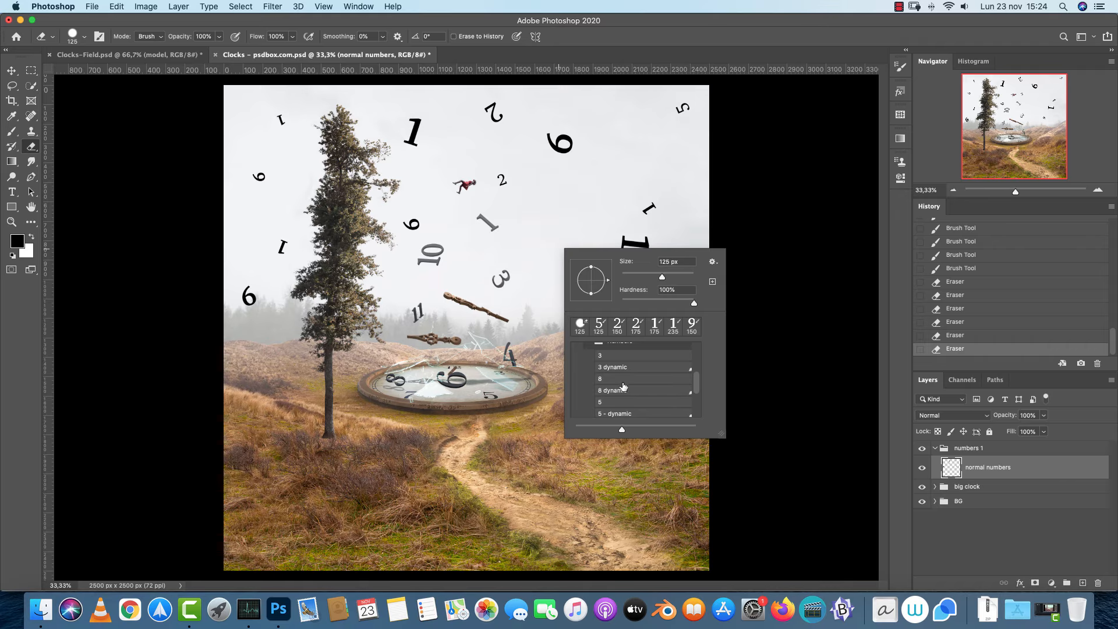
left_click(616, 390)
left_click(563, 215)
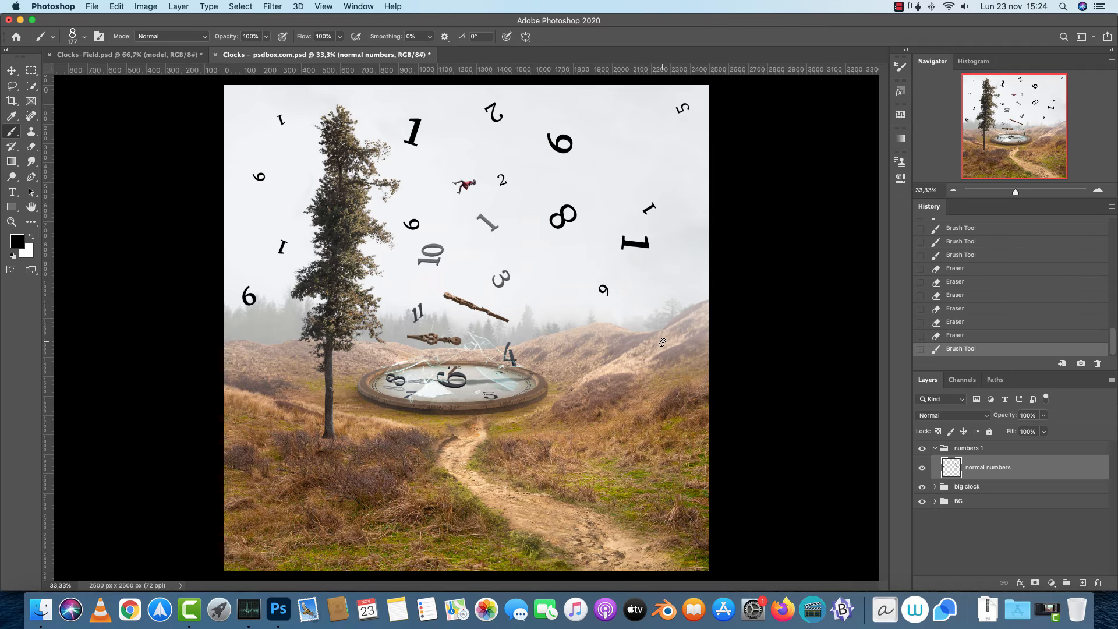
Create a new layer above the normal numbers layer and name it far numbers
left_click(1083, 583)
double_click(979, 467)
type("far numbers")
key("Return")
Reduce the eight brush to 80 px and stamp a small eight in the upper-right sky
right_click(640, 199)
left_click(619, 156)
key("bracketleft")
key("bracketleft")
key("bracketleft")
key("bracketleft")
key("bracketleft")
key("bracketleft")
key("bracketleft")
key("bracketleft")
left_click(635, 158)
Try additional small eights in the right part of the sky and undo them
key("super+plus")
key("super+plus")
key("super+plus")
scroll(624, 172, "up", 5)
left_click(712, 268)
key("super+z")
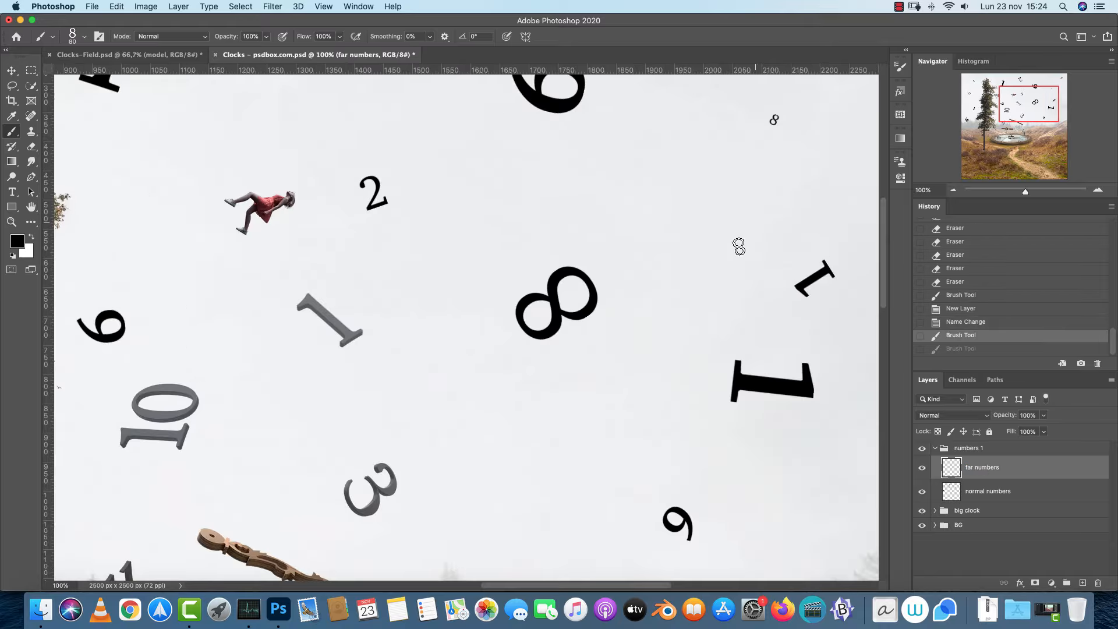
left_click(739, 245)
key("super+z")
Reduce the eight brush further and scatter small eights on both sides of the tree and across the sky
key("super+minus")
key("super+minus")
key("bracketleft")
key("bracketleft")
key("bracketleft")
key("bracketleft")
left_click(250, 342)
scroll(250, 342, "down", 5)
left_click(371, 315)
left_click(645, 329)
left_click(590, 268)
left_click(810, 305)
scroll(580, 306, "up", 5)
left_click(315, 358)
left_click(540, 234)
Select the 5 - dynamic brush preset and scatter small fives through the sky, reducing the brush to 45 px
right_click(573, 301)
double_click(654, 467)
left_click(815, 135)
left_click(615, 181)
key("bracketleft")
key("bracketleft")
key("bracketleft")
key("bracketleft")
key("bracketleft")
left_click(276, 114)
left_click_drag(472, 315, 368, 222)
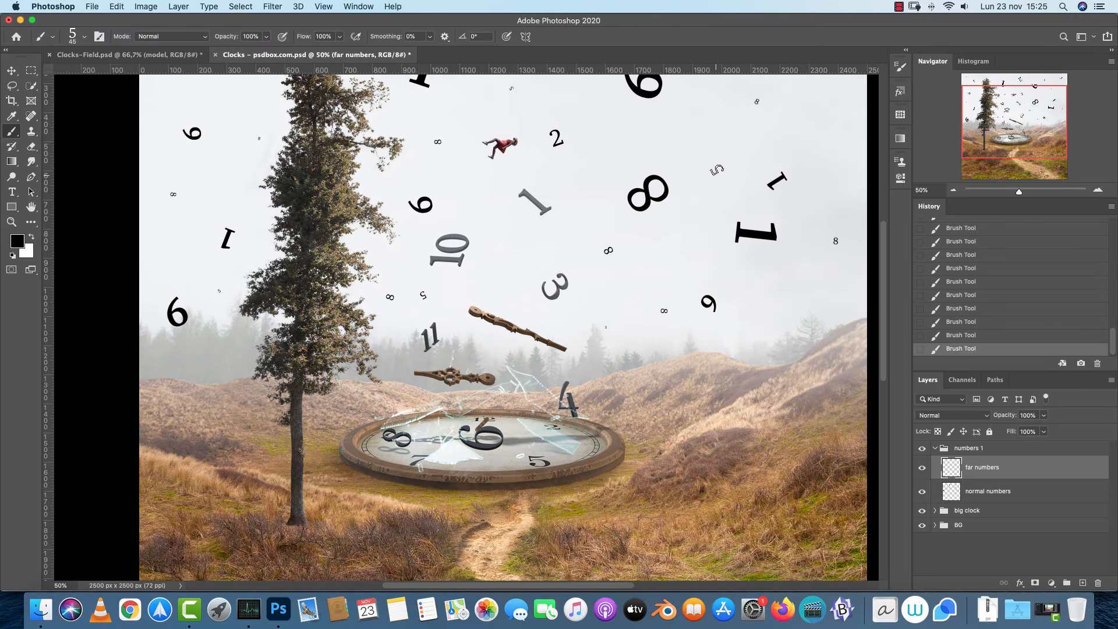
left_click(717, 164)
left_click_drag(753, 226, 714, 249)
Scatter small nines through the sky with the 9-dynamic brush preset reduced to 35 px, and compare the far numbers layer hidden and shown
right_click(657, 276)
double_click(735, 430)
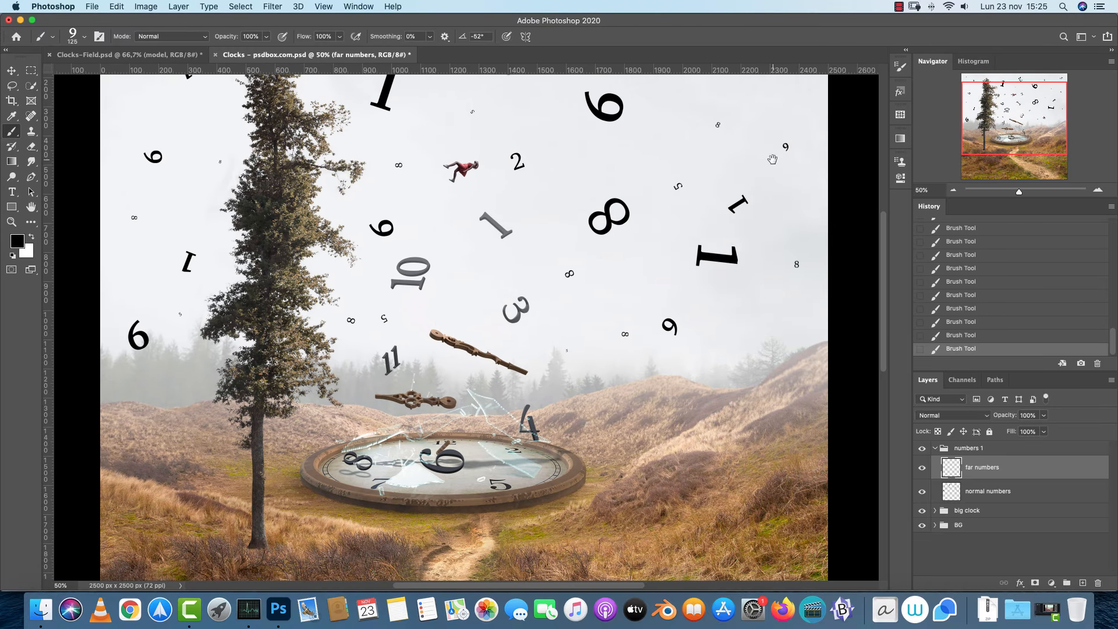
left_click_drag(773, 159, 917, 282)
key("bracketleft")
key("bracketleft")
key("bracketleft")
key("bracketleft")
key("bracketleft")
key("bracketleft")
key("bracketleft")
key("bracketleft")
key("bracketleft")
left_click(319, 231)
mouse_move(693, 398)
left_mouse_down()
mouse_move(542, 252)
mouse_move(531, 285)
mouse_move(619, 255)
mouse_move(583, 305)
left_mouse_up()
left_click(461, 302)
left_click(924, 472)
left_click(925, 472)
Add a Color Overlay effect to the far numbers layer using the pale sky colour edeef0
left_click_drag(666, 310, 616, 356)
key("super+equal")
scroll(726, 479, "right", 5)
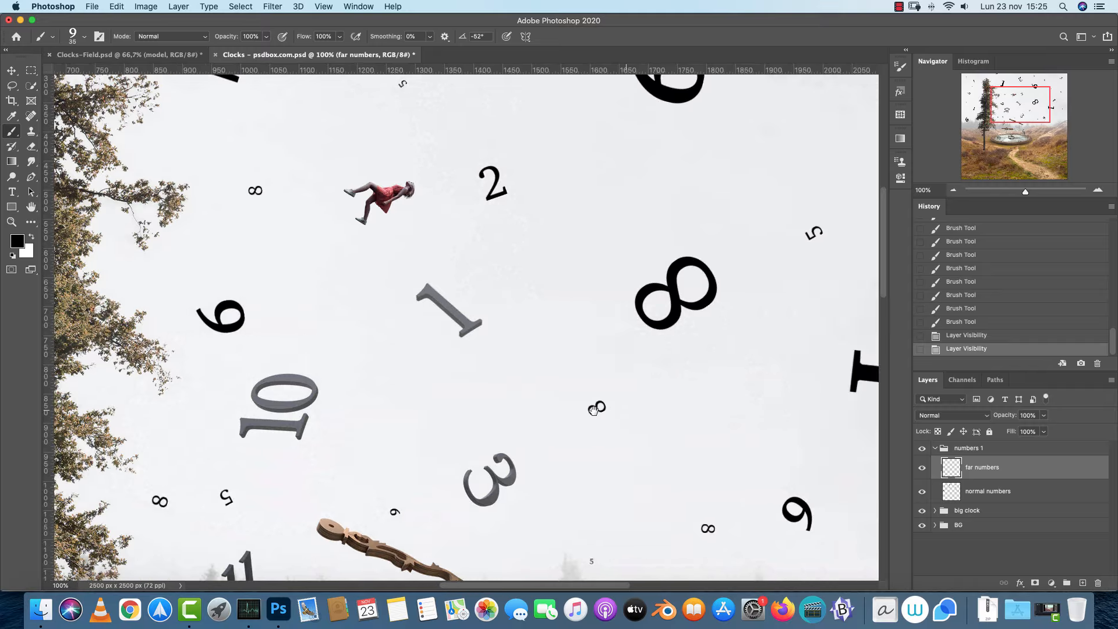
double_click(1076, 466)
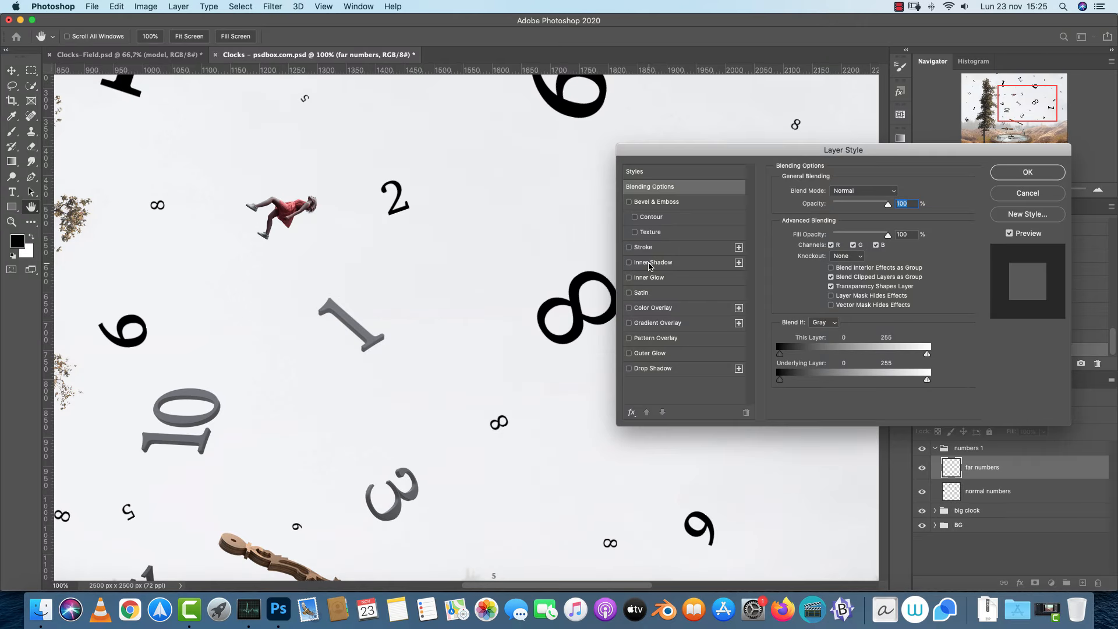
left_click(666, 312)
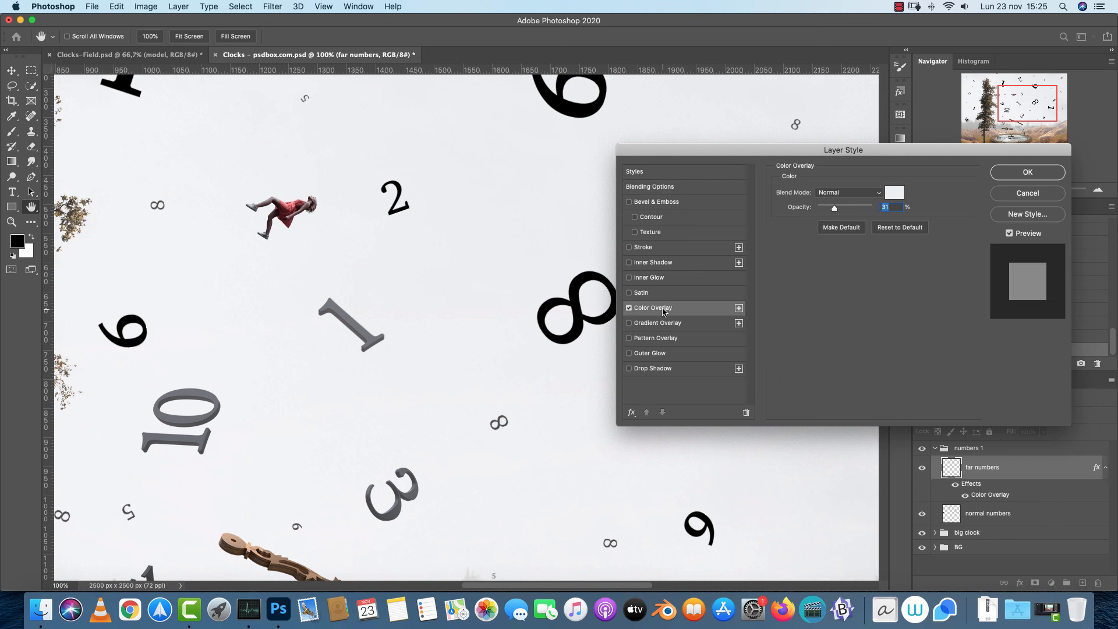
left_click(900, 194)
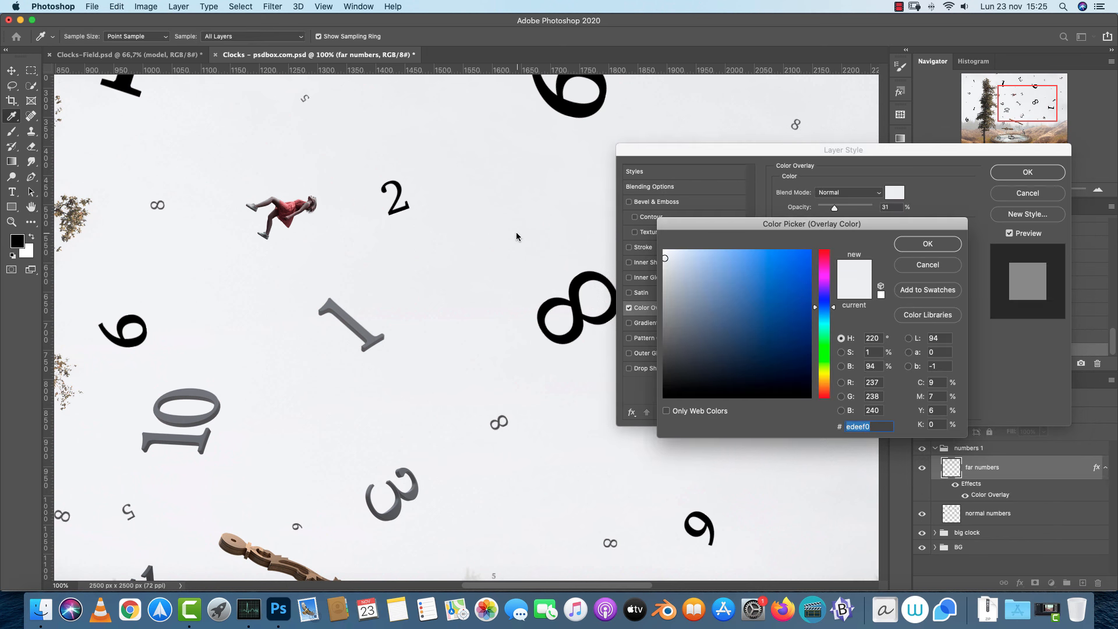
left_click(897, 240)
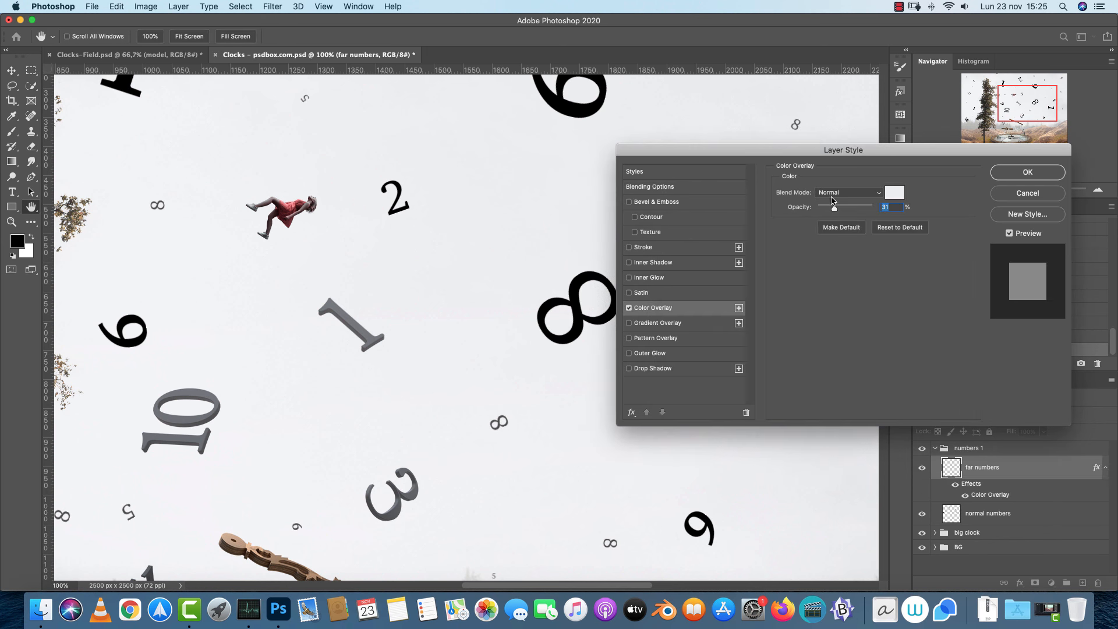
Set the Color Overlay opacity to 71% and apply the layer style
left_click_drag(836, 211, 865, 211)
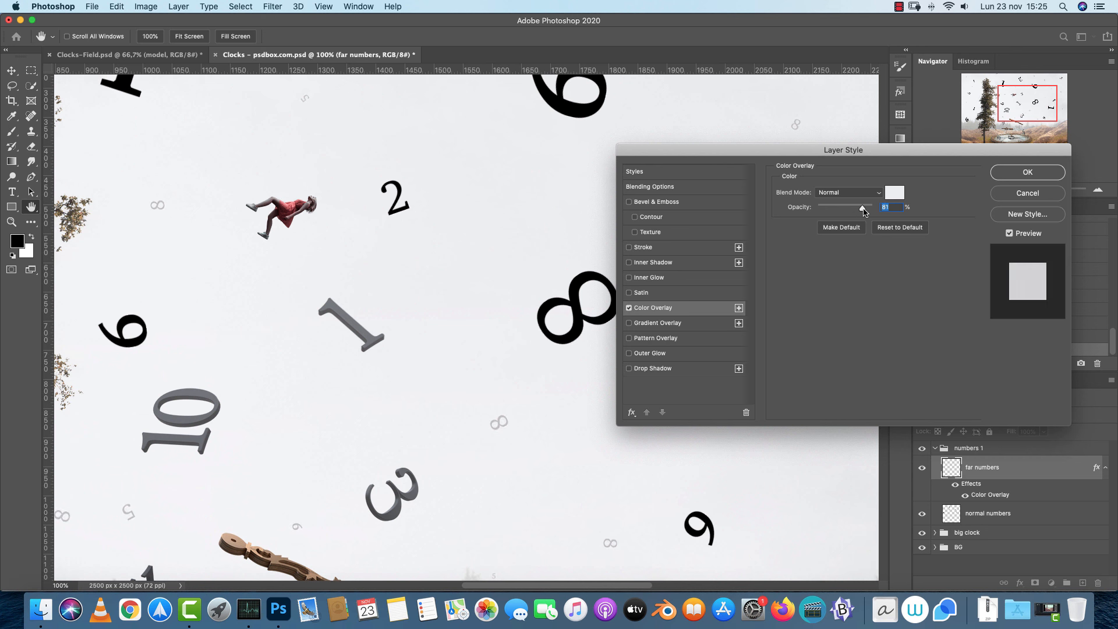
left_click_drag(550, 485, 285, 536)
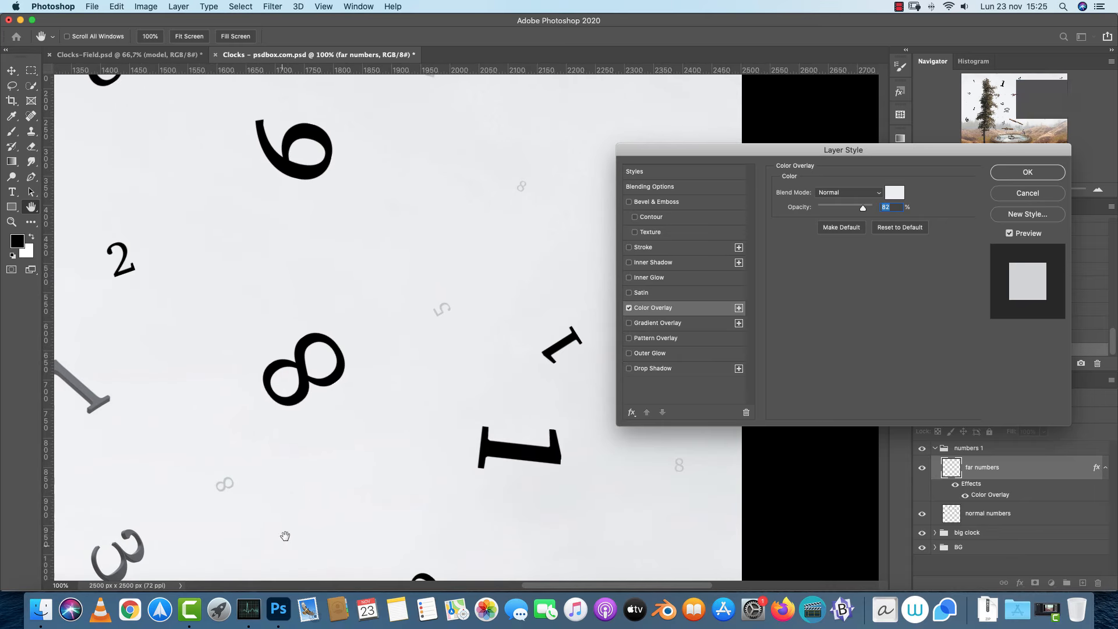
left_click_drag(379, 349, 363, 488)
mouse_move(867, 210)
left_mouse_down()
mouse_move(919, 210)
mouse_move(846, 211)
mouse_move(858, 212)
left_mouse_up()
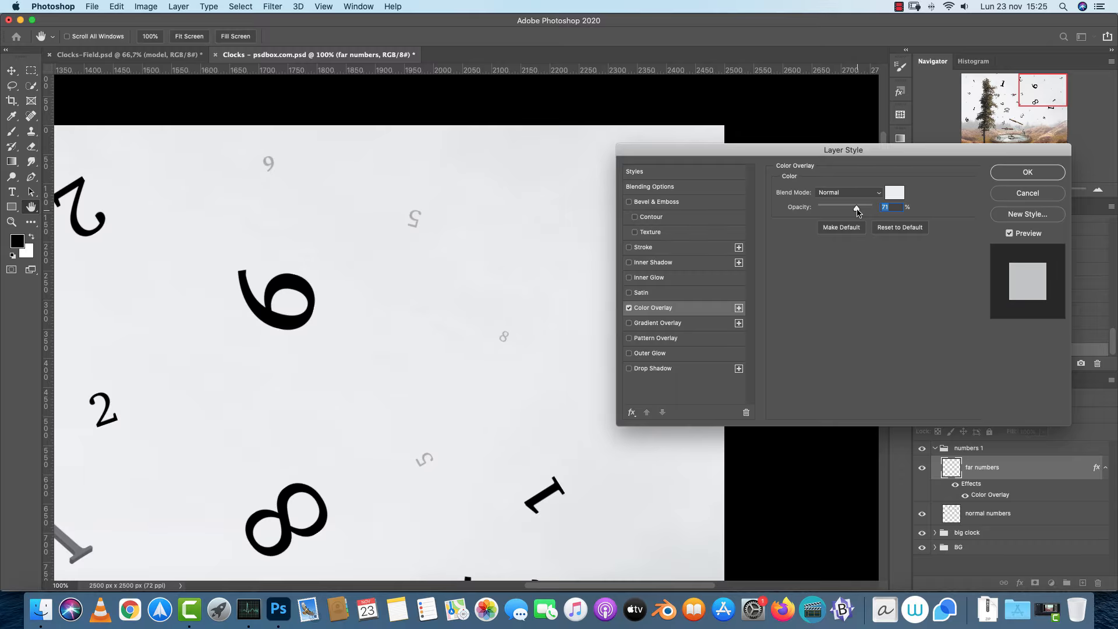
left_click(1027, 171)
Activate the Lasso tool and collapse the effects list of the far numbers layer
left_click(12, 85)
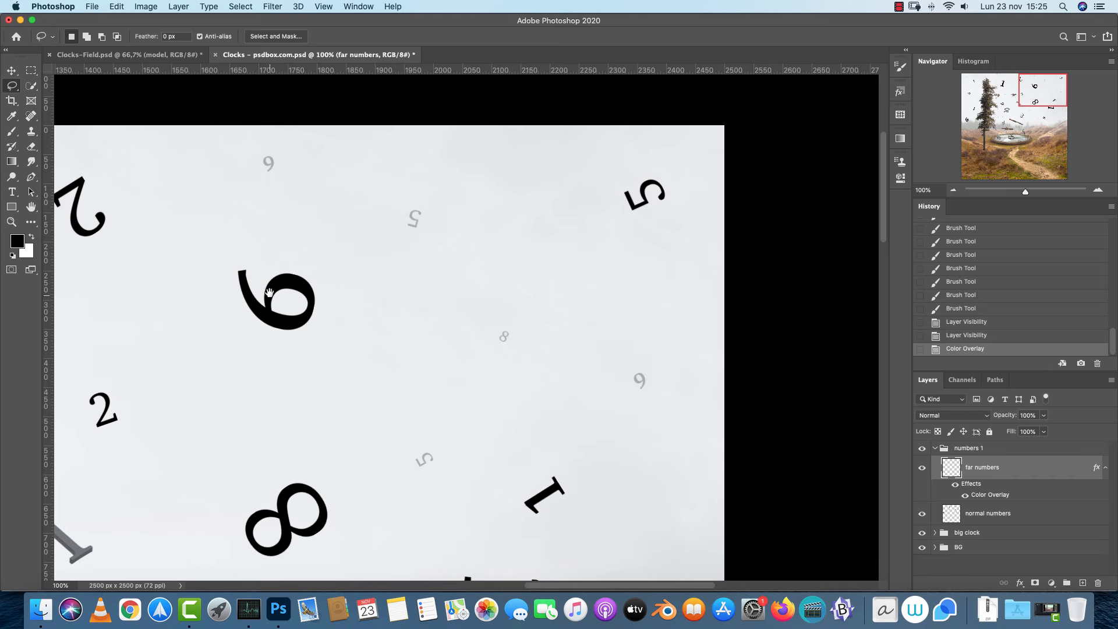
scroll(537, 188, "left", 10)
scroll(537, 188, "down", 4)
scroll(471, 253, "down", 8)
scroll(492, 249, "up", 6)
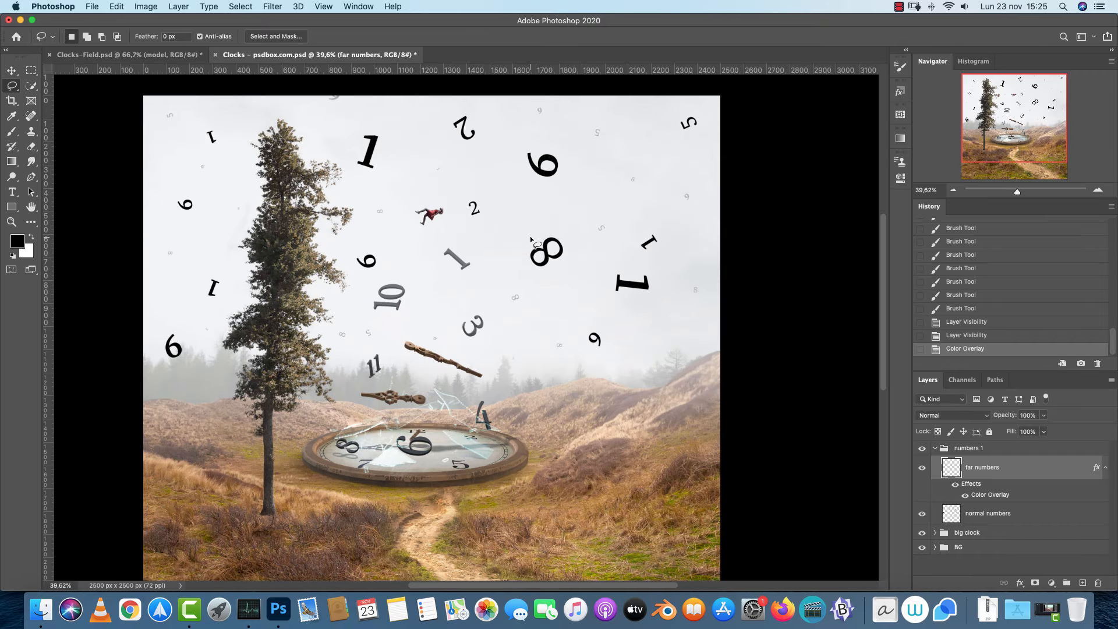
scroll(633, 169, "up", 2)
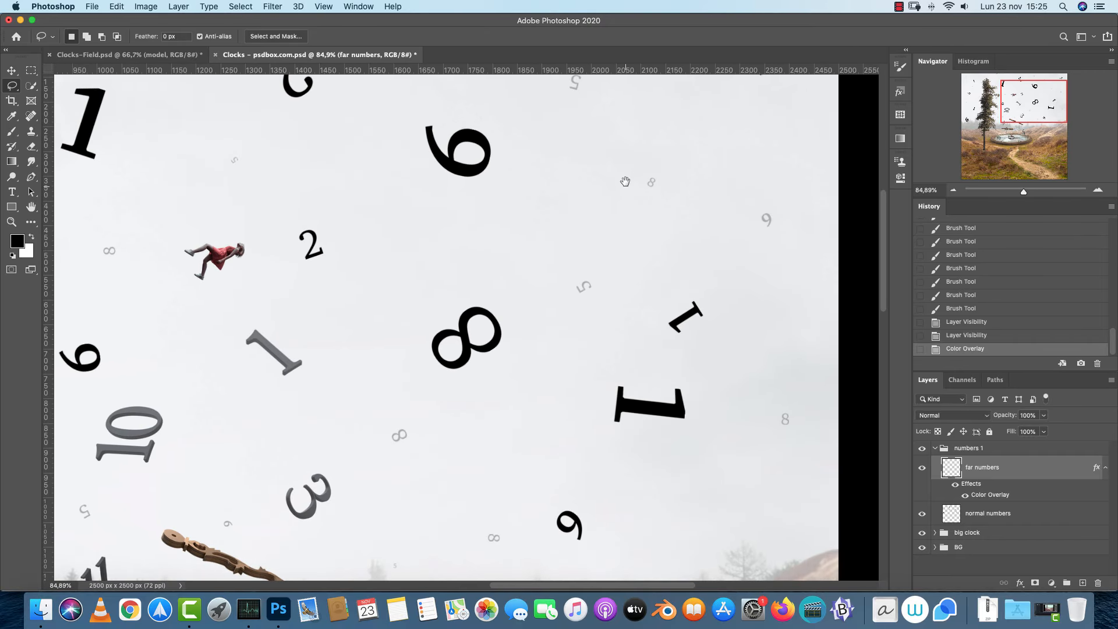
left_click_drag(625, 181, 593, 319)
left_click(1103, 469)
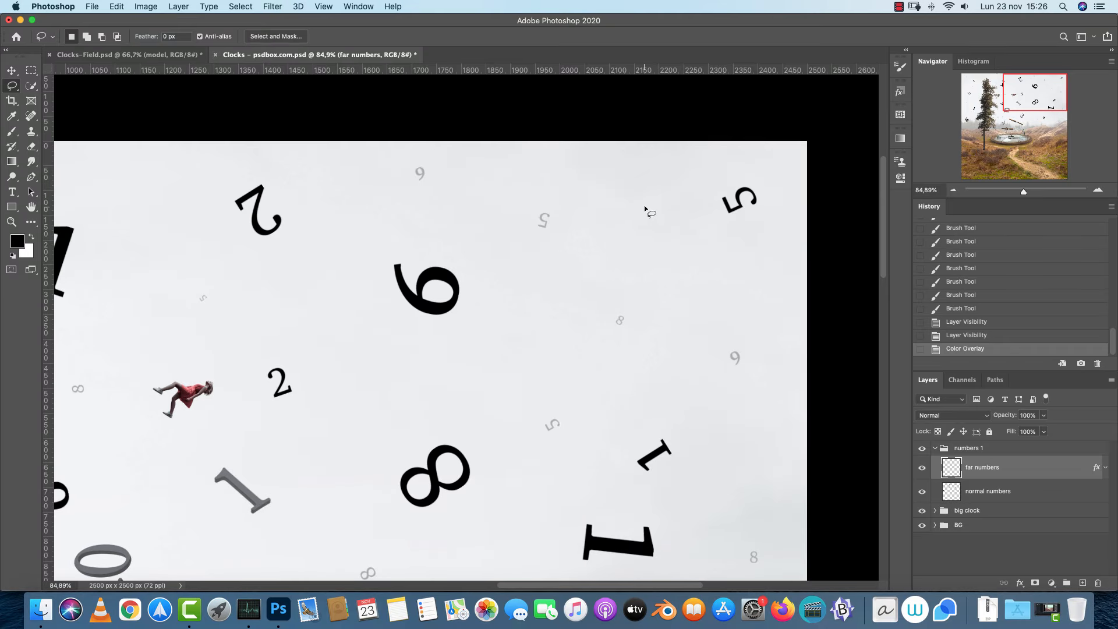
Lasso the small eight above the distant treeline, apply a 1.1-pixel Gaussian Blur to it, and clear the selection
scroll(607, 329, "down", 10)
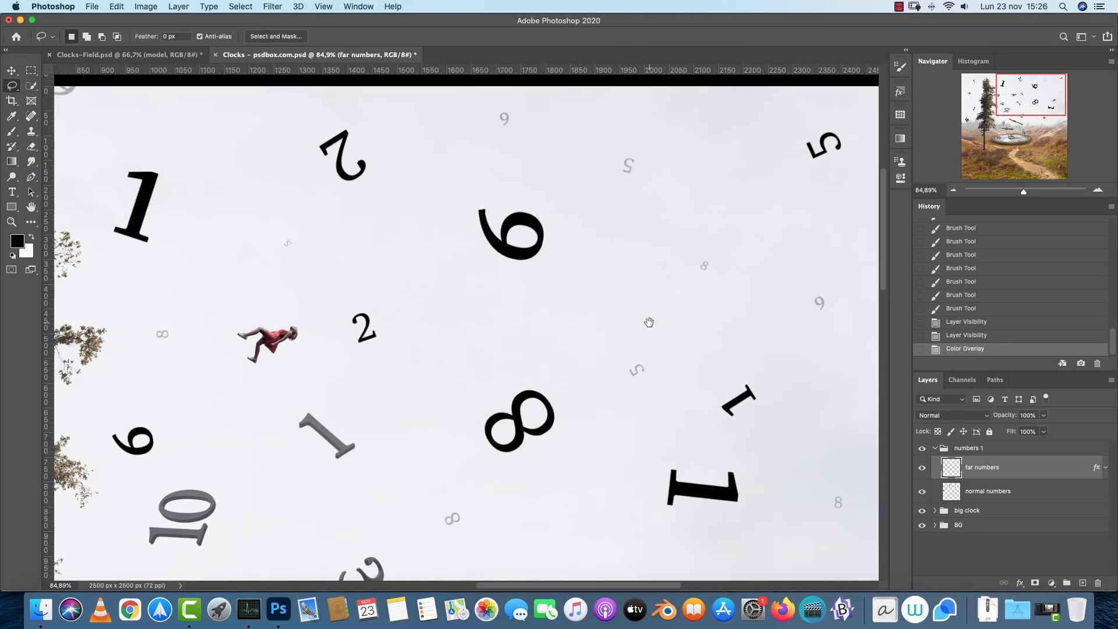
left_click_drag(492, 410, 499, 412)
left_click(273, 7)
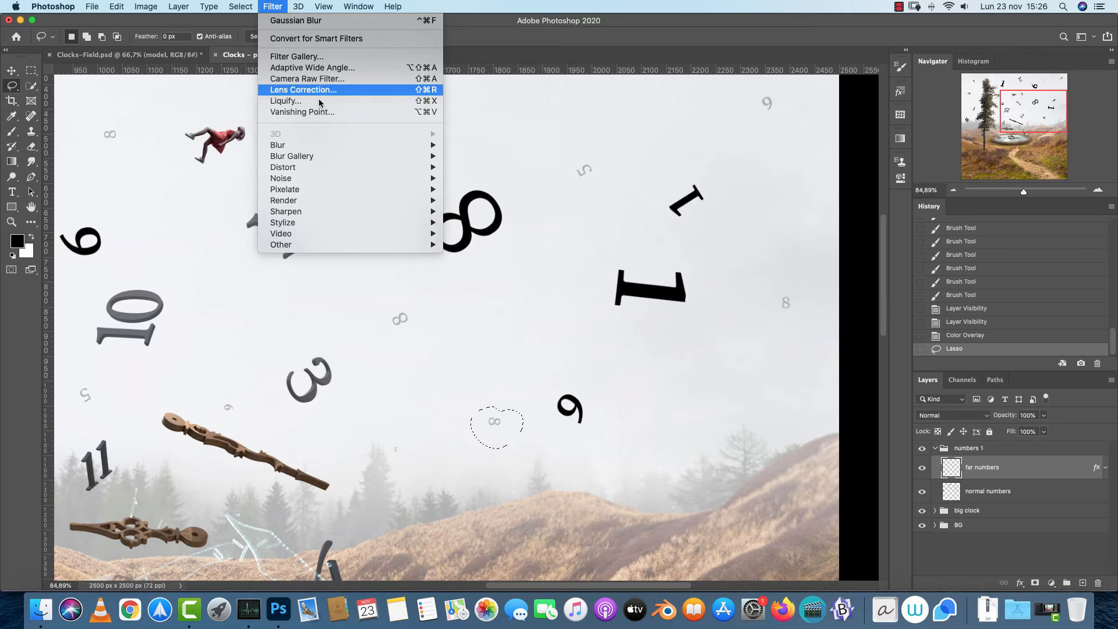
mouse_move(408, 145)
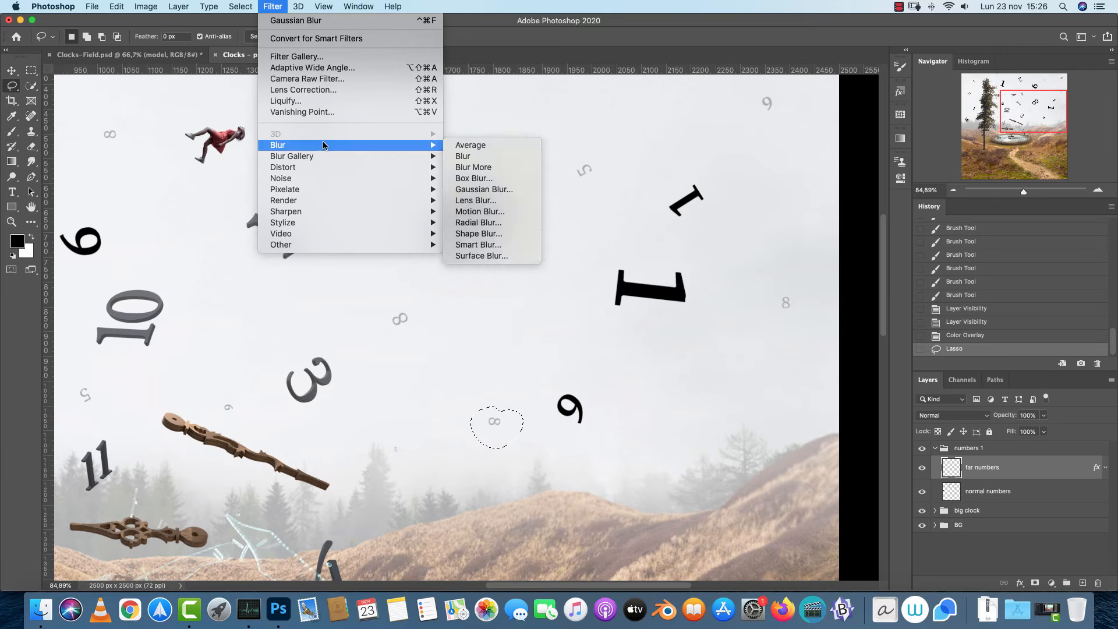
left_click(484, 190)
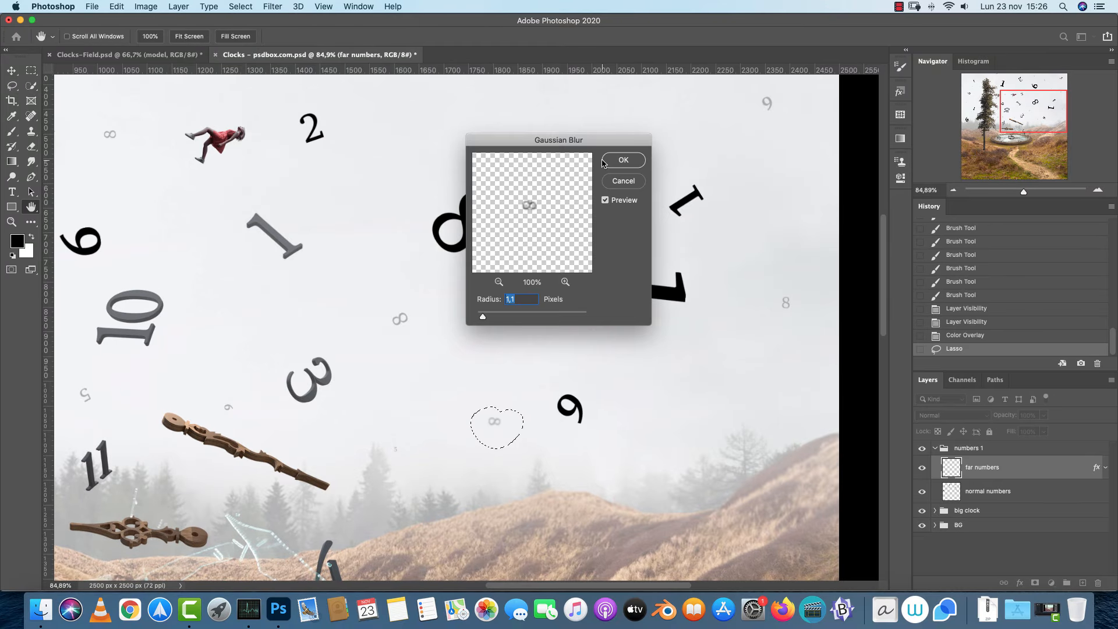
left_click(623, 161)
key("super+d")
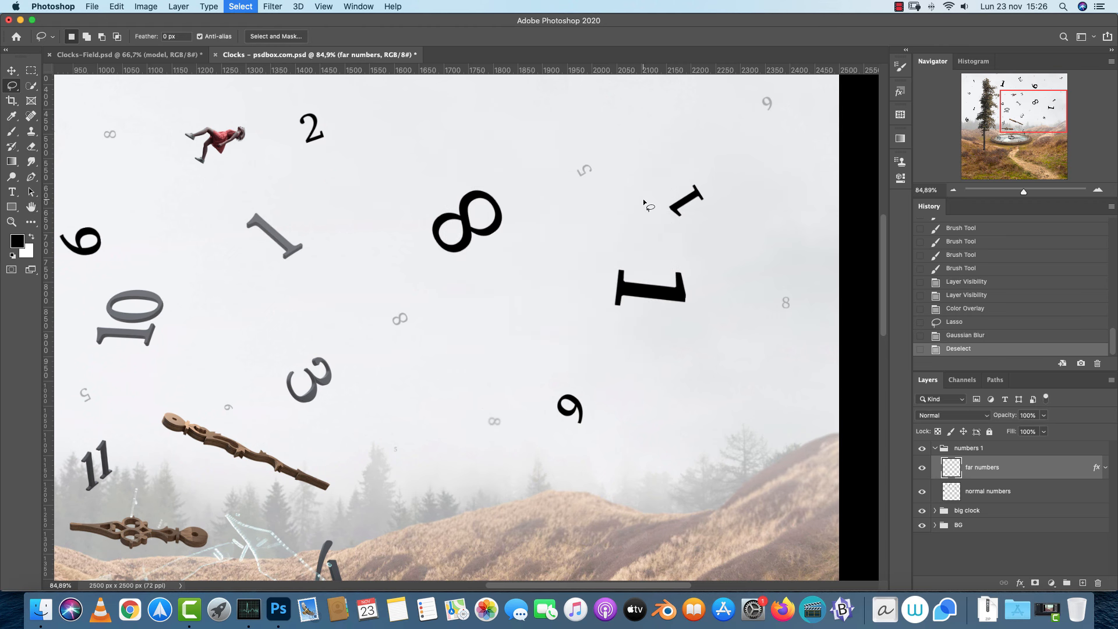
Hide the normal numbers layer and make far numbers the active layer
left_click_drag(459, 342, 703, 296)
mouse_move(567, 381)
left_mouse_down()
mouse_move(815, 441)
mouse_move(656, 405)
left_mouse_up()
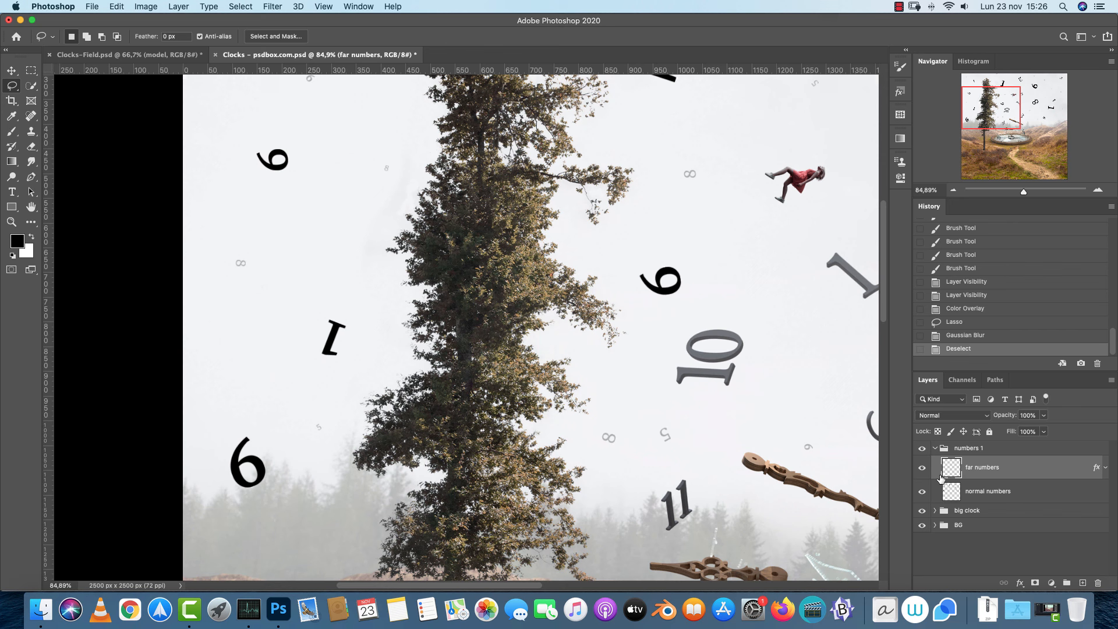
left_click(923, 492)
left_click(1012, 496)
left_click(989, 476)
Lasso the small nine near the sky's right edge, reapply the last Gaussian Blur, and deselect
left_click_drag(668, 347, 589, 466)
mouse_move(688, 431)
left_mouse_down()
mouse_move(412, 291)
mouse_move(199, 317)
left_mouse_up()
left_click_drag(649, 287, 659, 290)
left_click(273, 7)
left_click(291, 19)
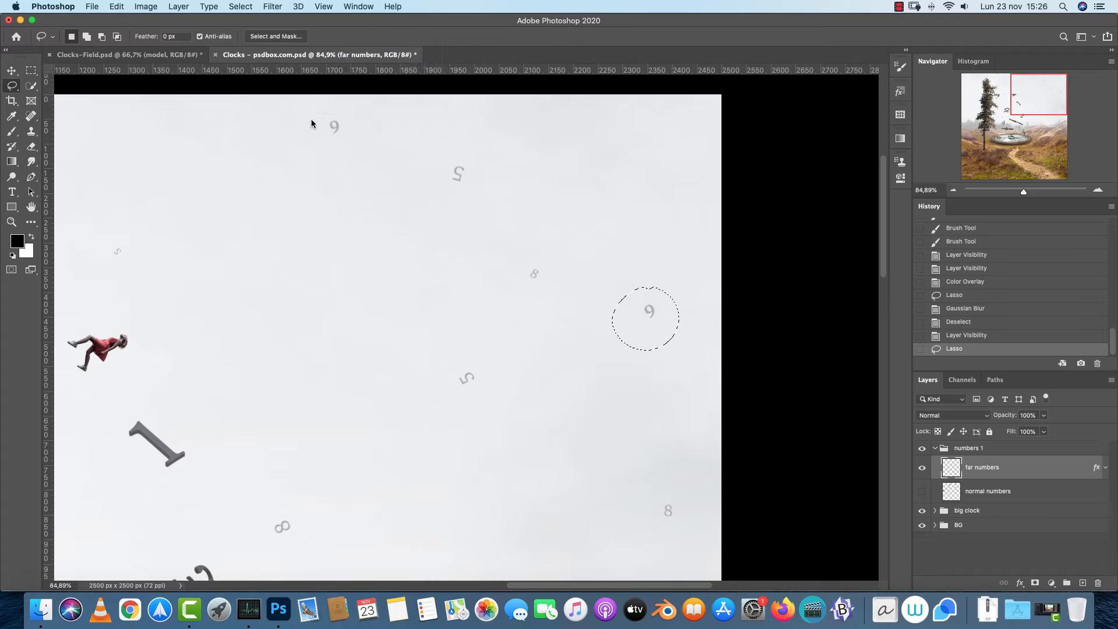
key("cmd+d")
Lasso the small five above the 11 and blur it with a 2-pixel Gaussian Blur
left_click_drag(419, 387, 781, 231)
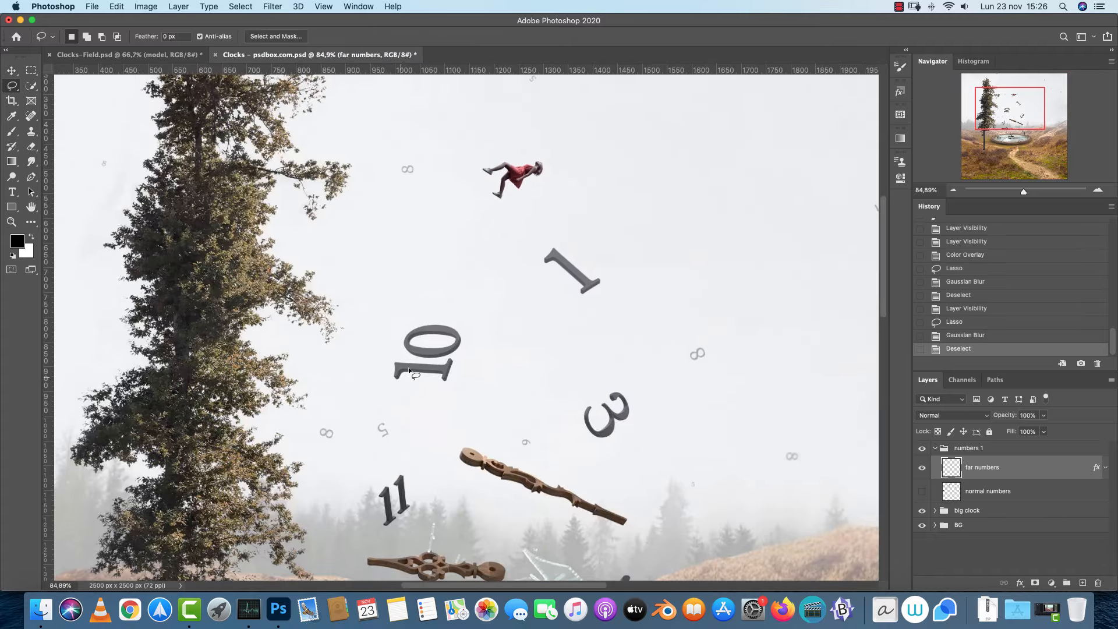
left_click_drag(356, 427, 386, 411)
left_click(272, 6)
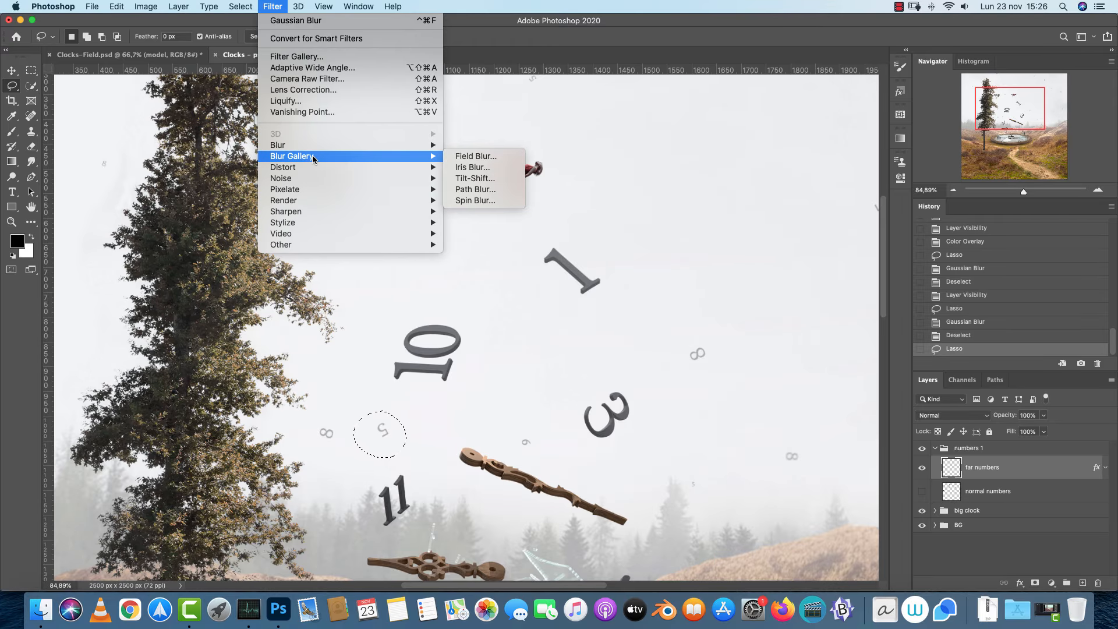
mouse_move(320, 145)
left_click(484, 189)
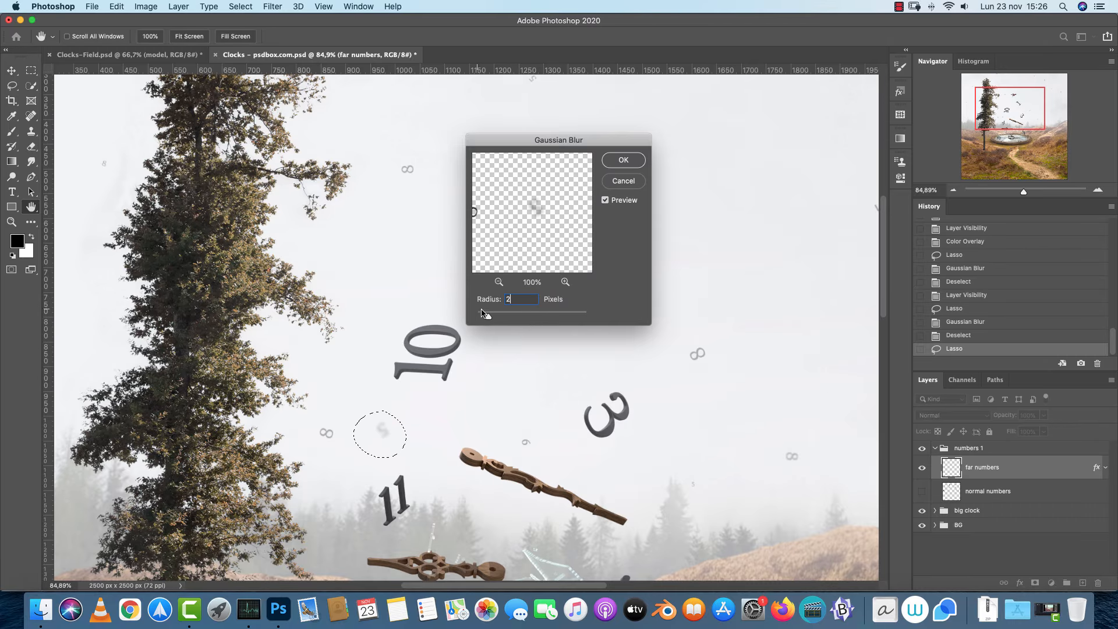
left_click(624, 159)
Lasso the small five in the upper right sky, repeat the same Gaussian Blur, and deselect
mouse_move(669, 128)
left_mouse_down()
mouse_move(662, 228)
mouse_move(587, 388)
mouse_move(355, 346)
left_mouse_up()
mouse_move(556, 199)
left_mouse_down()
mouse_move(571, 233)
mouse_move(564, 201)
left_mouse_up()
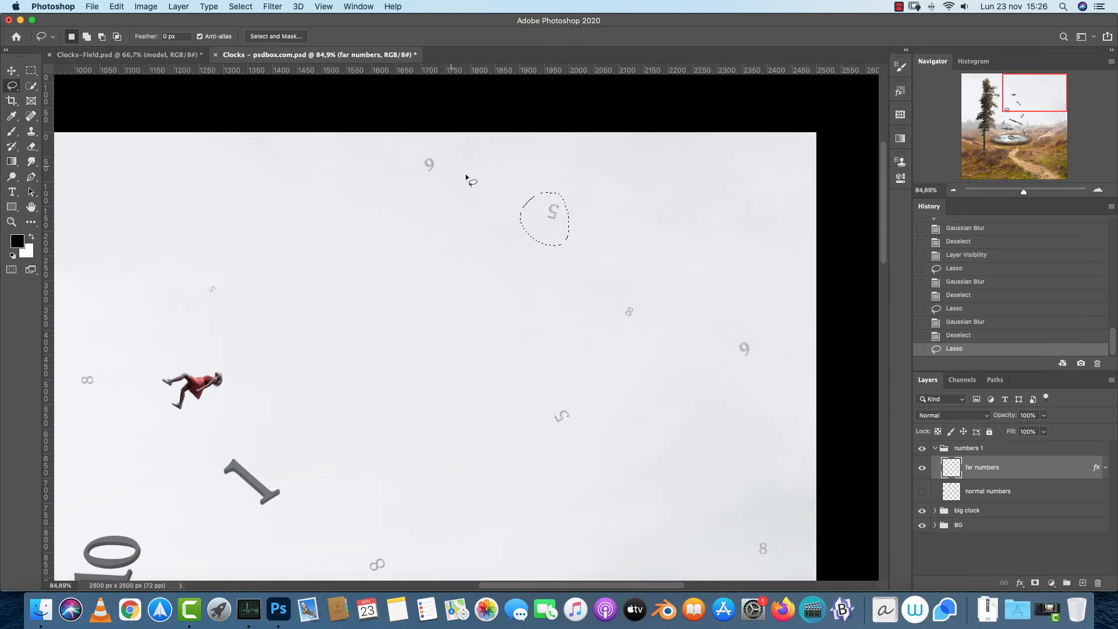
left_click(262, 6)
left_click(285, 22)
key("super+d")
Blur the lower small five in the right part of the sky and show the normal numbers layer again
left_click_drag(388, 394, 599, 236)
left_click_drag(562, 400, 475, 408)
mouse_move(600, 377)
left_mouse_down()
mouse_move(394, 491)
mouse_move(363, 496)
left_mouse_up()
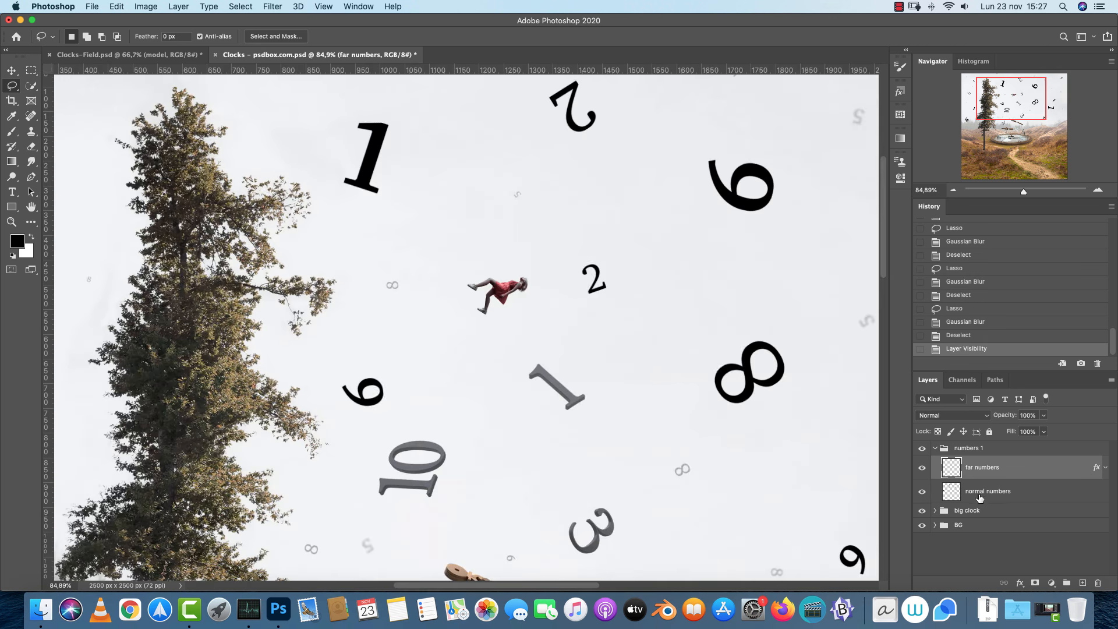
On the normal numbers layer, lasso the large eight, apply a 4-pixel Gaussian Blur, and deselect
left_click(273, 7)
left_click(483, 192)
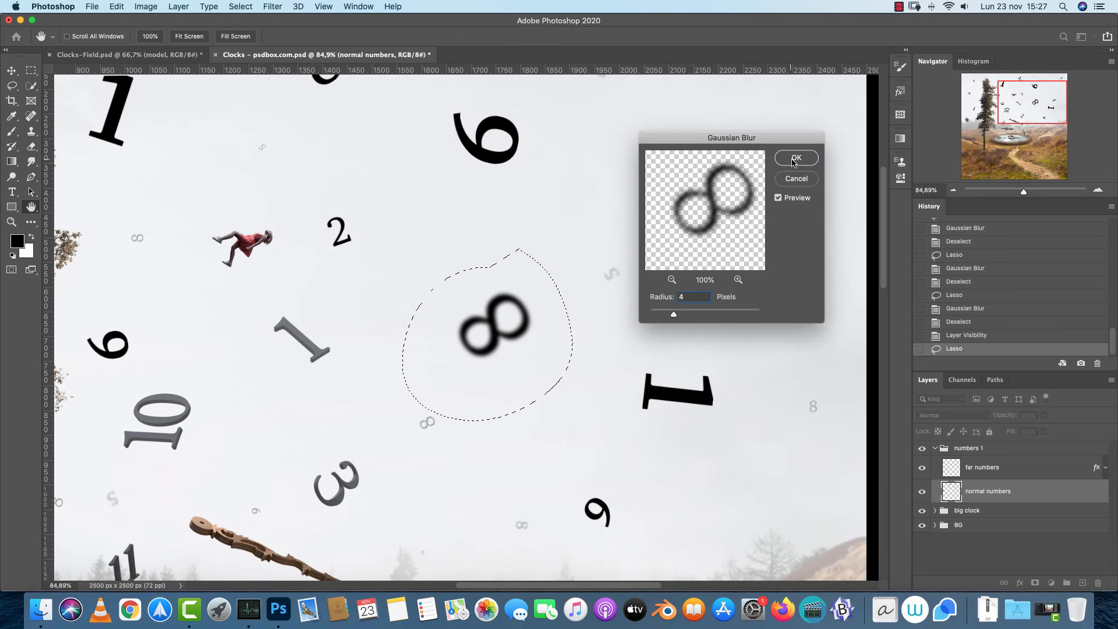
left_click(795, 154)
key("super+d")
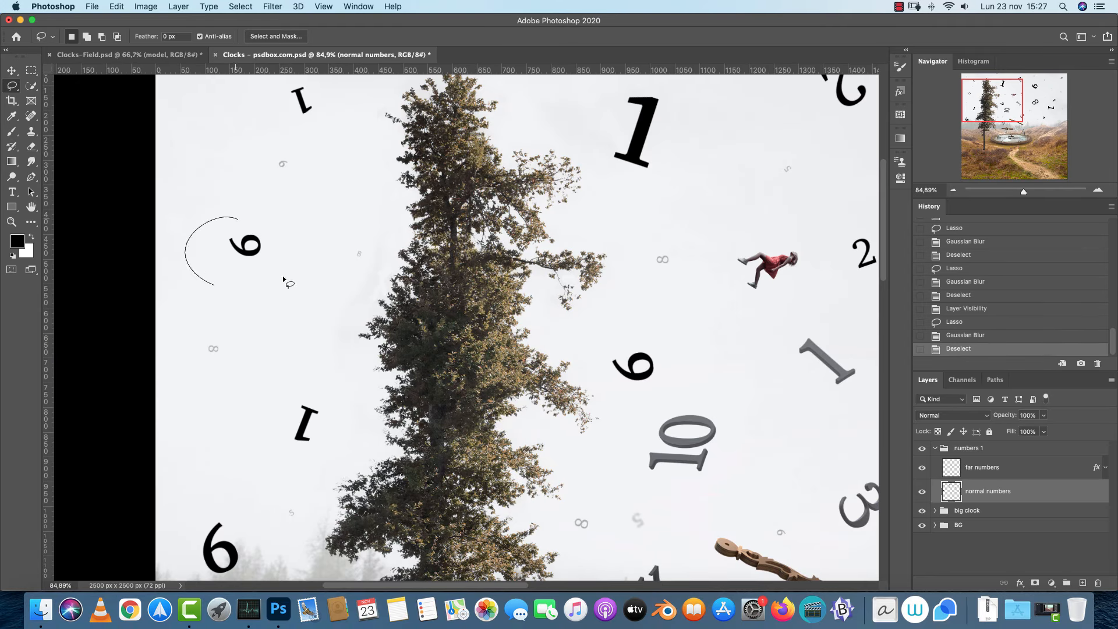
Lasso the rotated nine left of the tree's crown, soften it with Gaussian Blur, and deselect
left_click_drag(286, 280, 251, 219)
left_click(273, 6)
left_click(483, 198)
left_click(794, 160)
key("super+d")
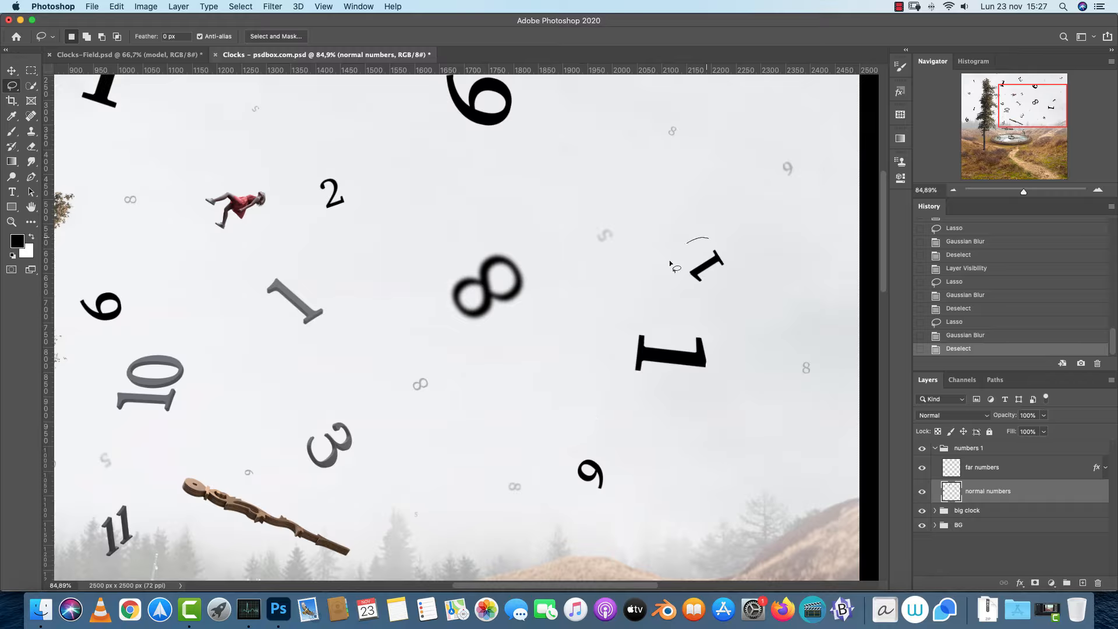
Lasso the smaller one at the right of the sky, apply Gaussian Blur to it, and deselect
left_click_drag(670, 263, 709, 238)
left_click(272, 6)
mouse_move(281, 145)
left_click(484, 189)
left_click(969, 165)
key("super+minus")
key("super+minus")
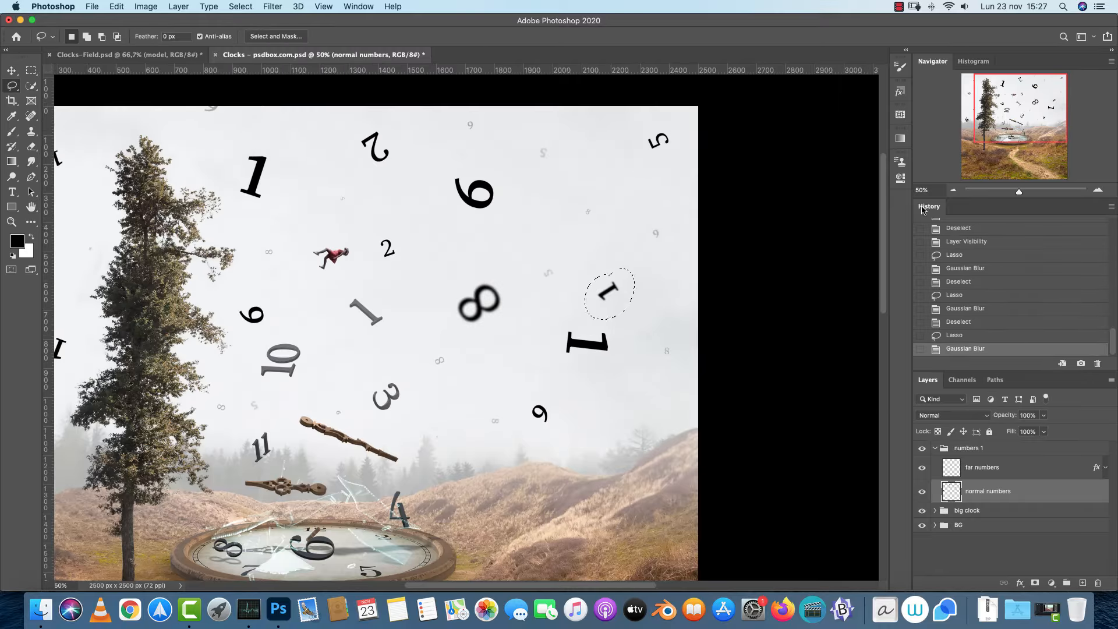
key("super+d")
left_click_drag(550, 294, 742, 266)
left_click_drag(409, 372, 405, 376)
left_click(983, 468)
left_click(272, 7)
key("Escape")
key("super+d")
Lasso the two at the top of the sky and apply Gaussian Blur to it on the normal numbers layer
left_click_drag(578, 88, 561, 95)
left_click(272, 6)
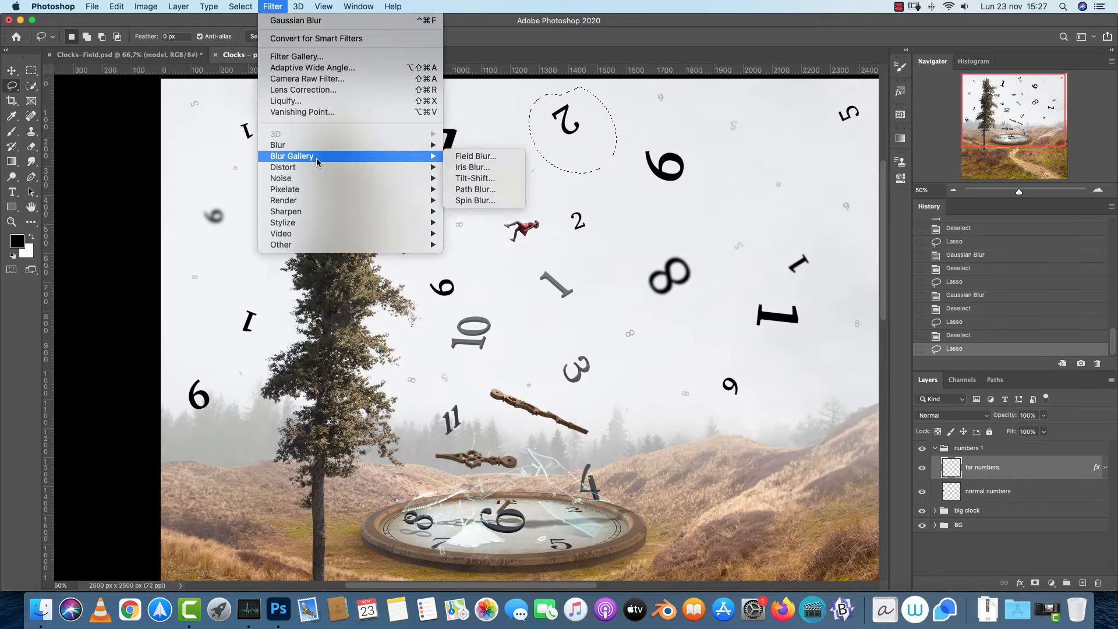
left_click(975, 491)
left_click(273, 7)
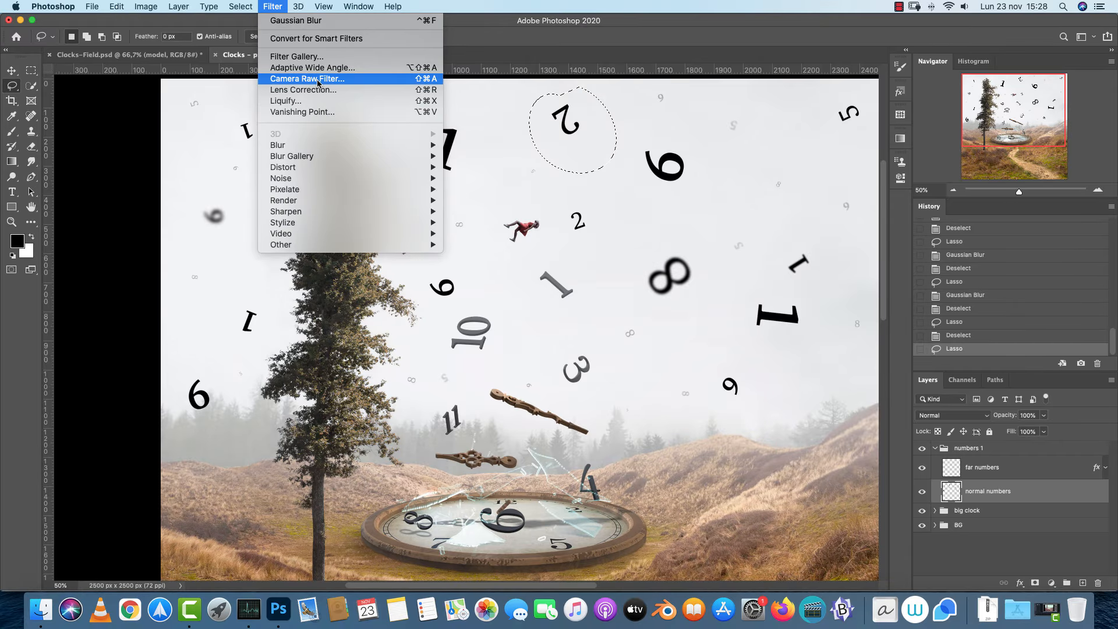
mouse_move(323, 145)
left_click(484, 190)
left_click(968, 166)
key("super+minus")
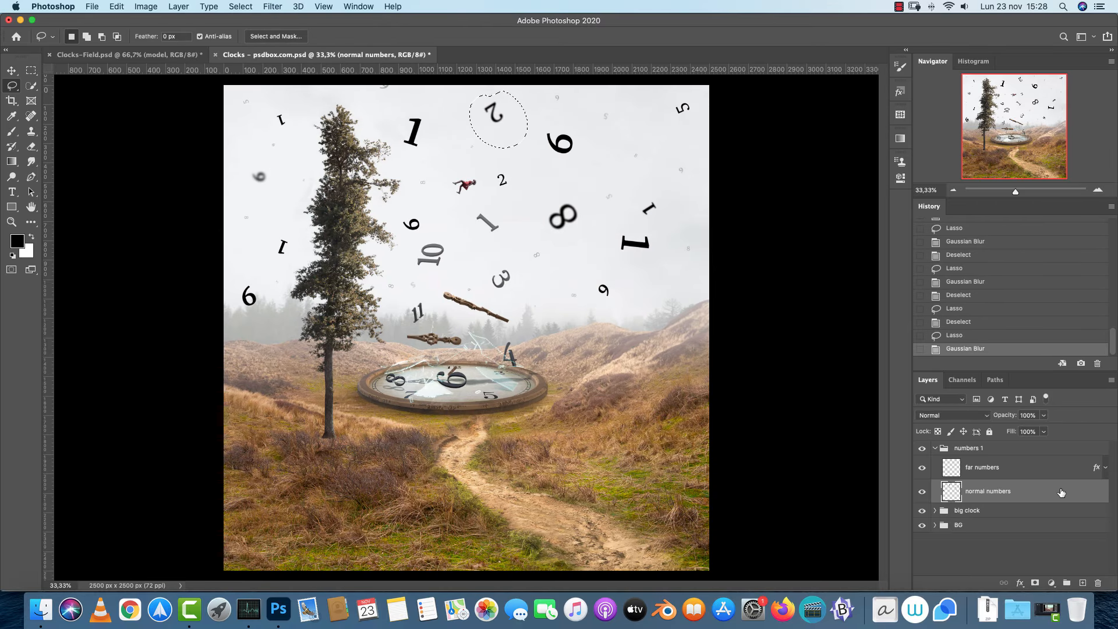
Copy the far numbers layer's effects onto normal numbers, set the copied Color Overlay's opacity to 32%, and clear the selection
left_click_drag(1097, 470, 1097, 491)
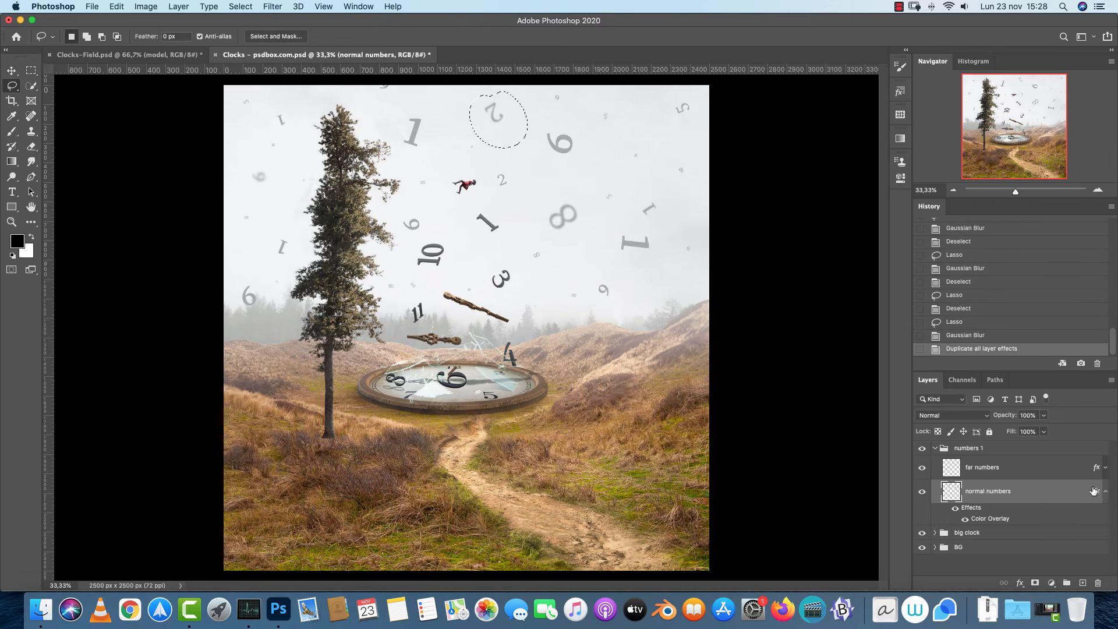
double_click(1047, 494)
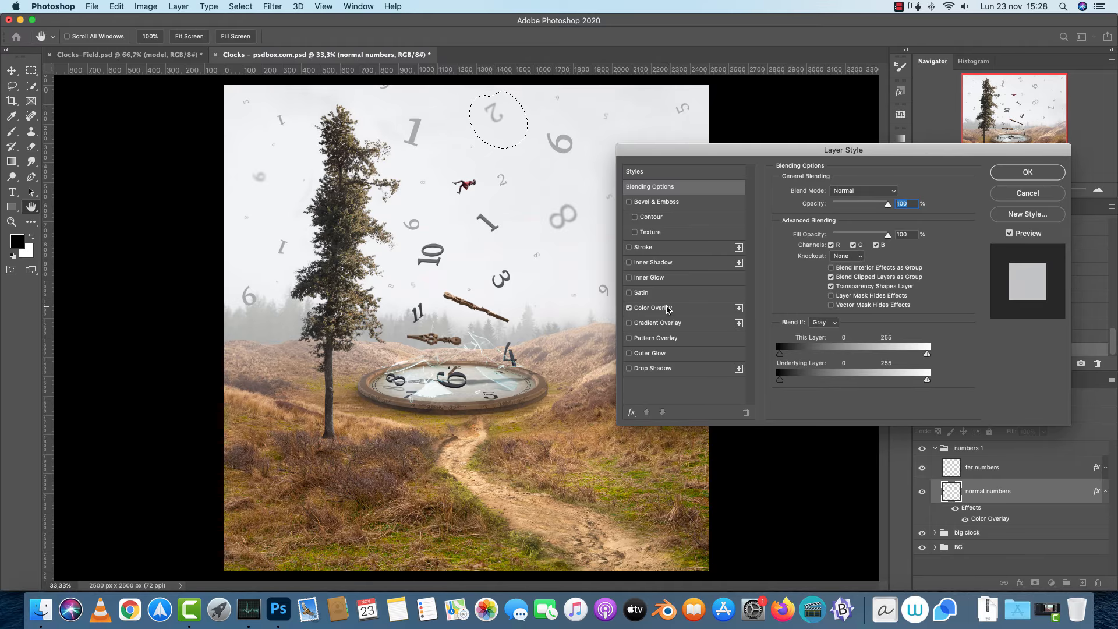
left_click(668, 309)
left_click_drag(854, 207, 835, 210)
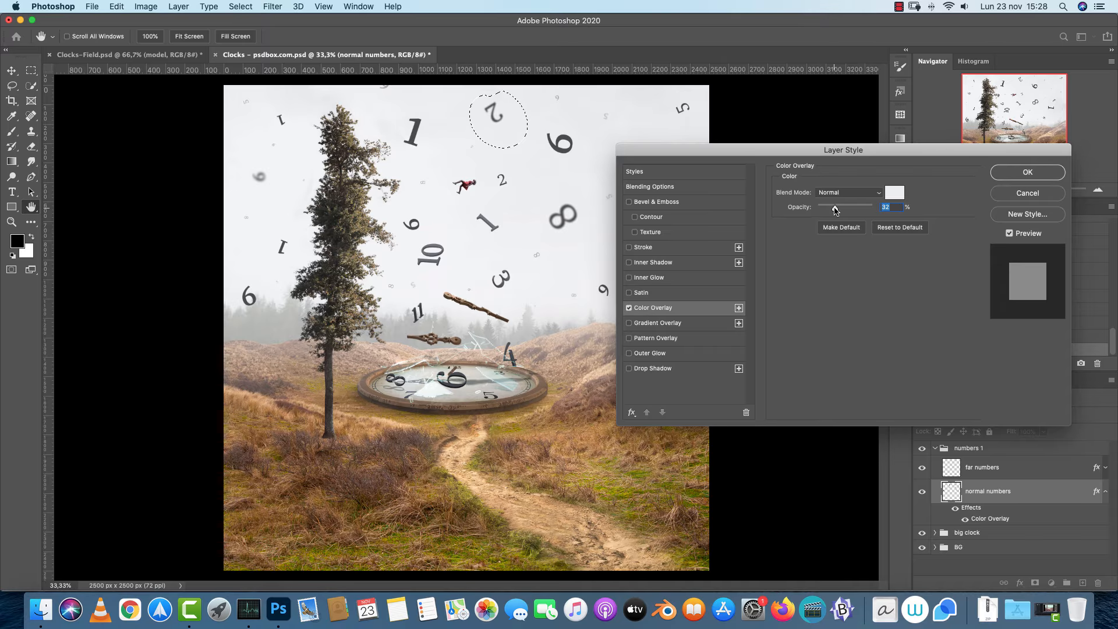
left_click(1025, 172)
key("super+d")
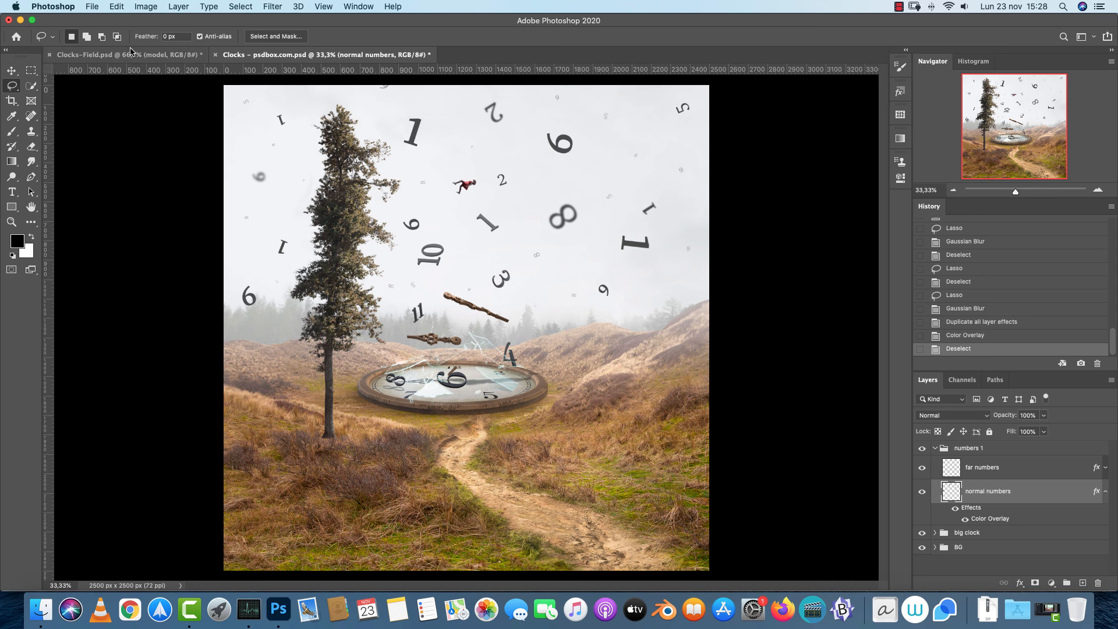
Examine the small clocks and numbers across the hills and sky in Clocks-Field.psd, and return to the working composite
key("ctrl+Tab")
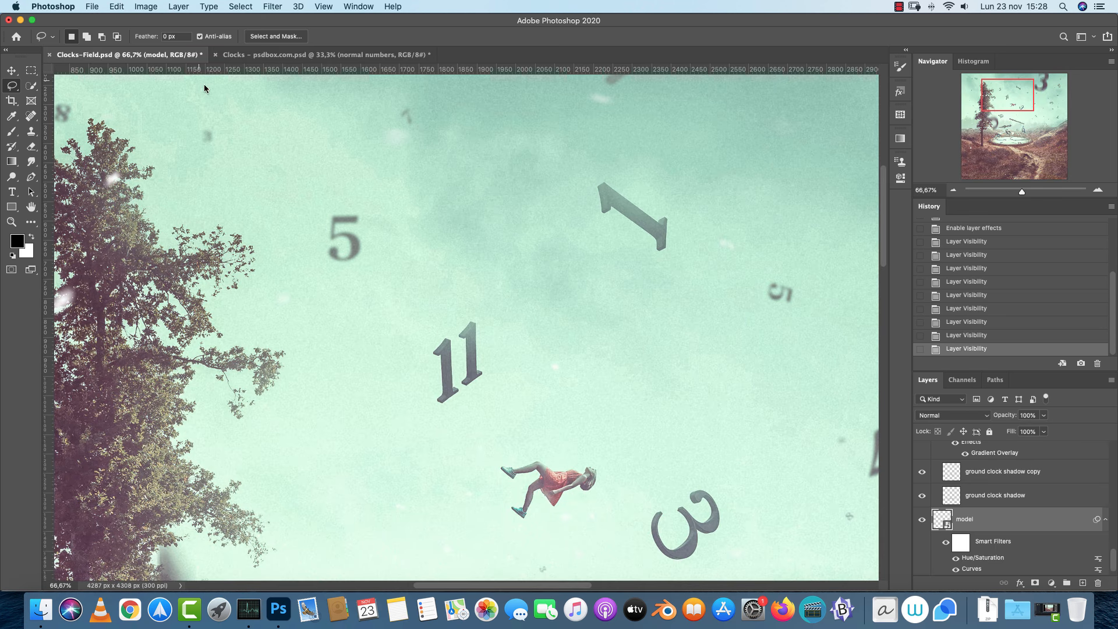
left_click_drag(1053, 111, 1095, 120)
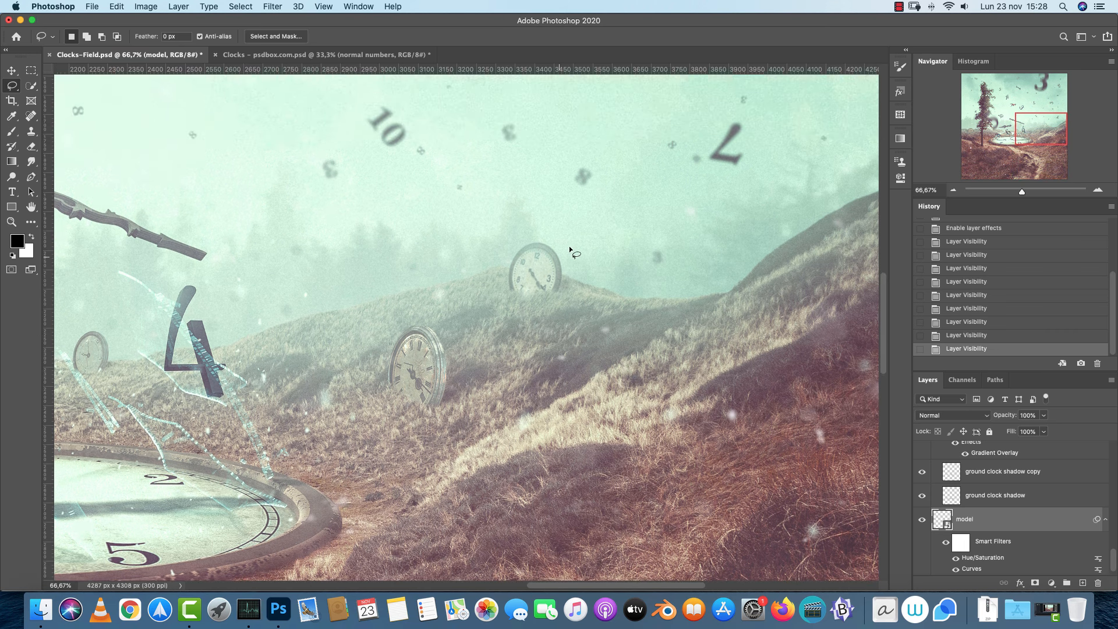
left_click(953, 189)
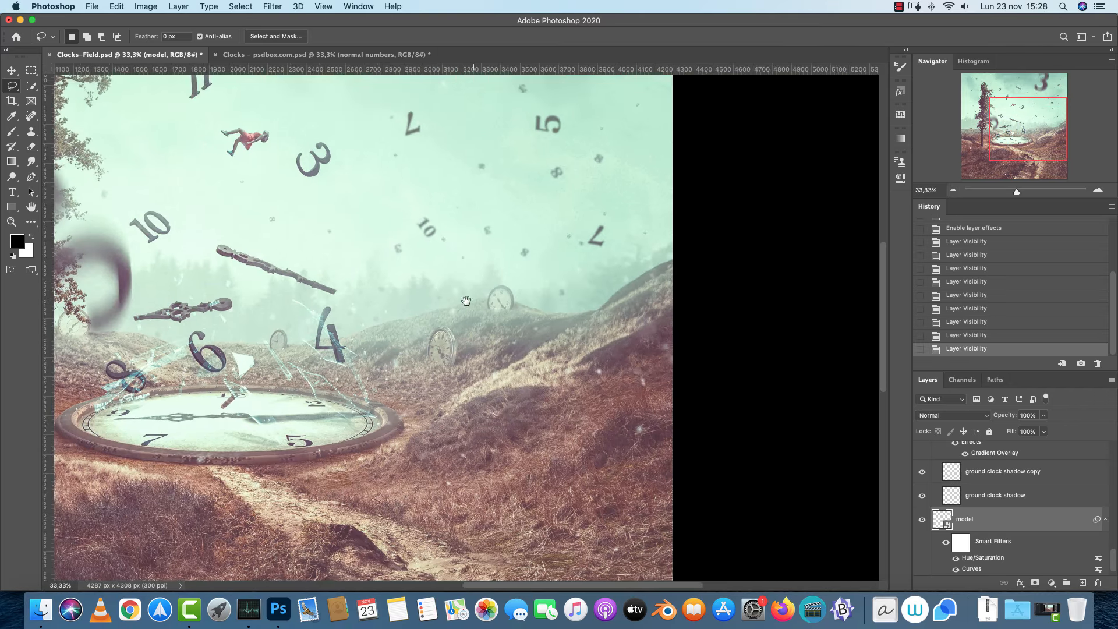
left_click_drag(466, 301, 679, 339)
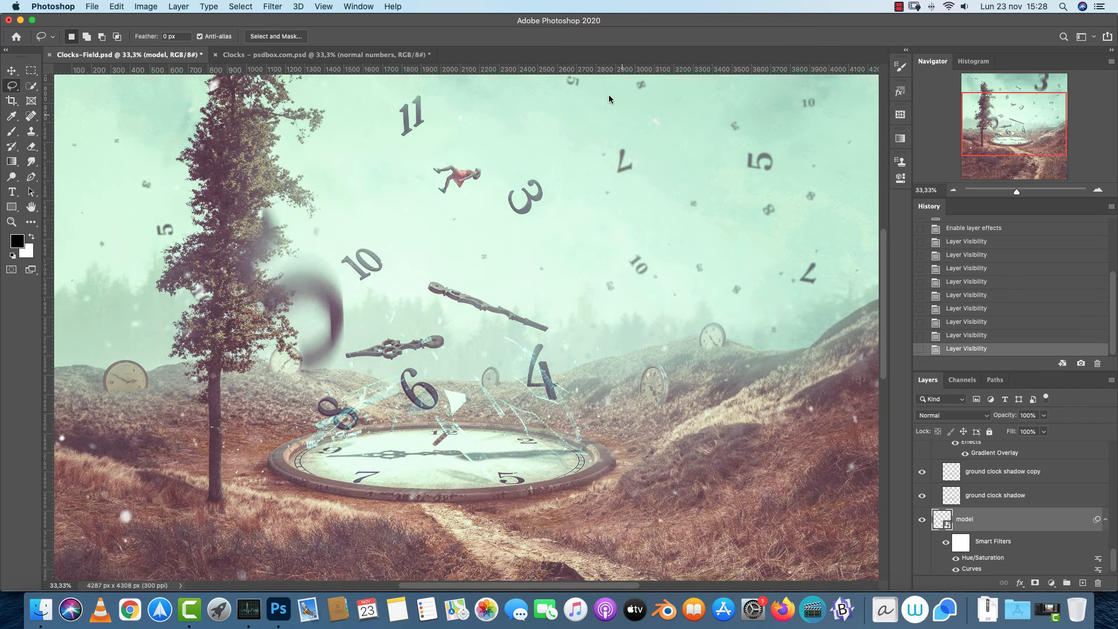
left_click(419, 54)
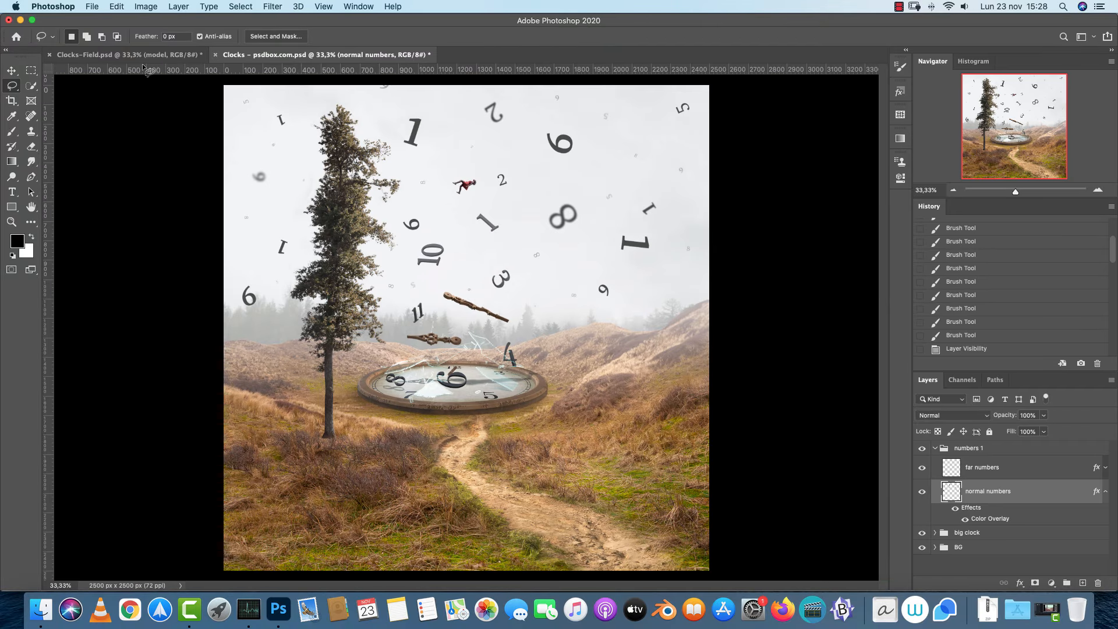
Open clocks-1.png from the Clocks folder inside Stock, leaving it without color management
key("super+o")
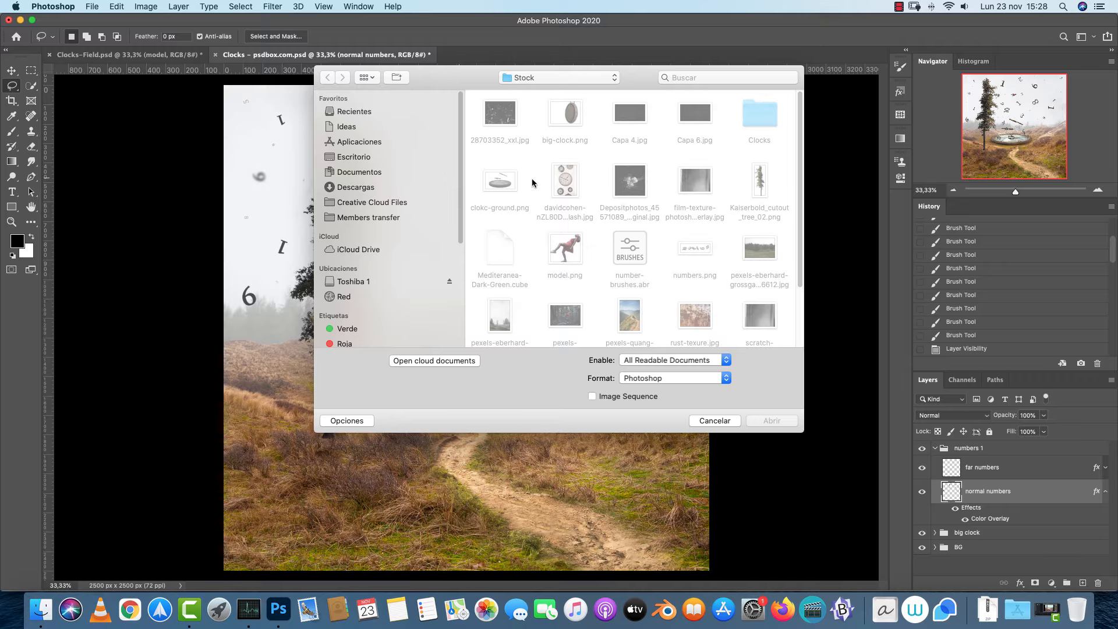
scroll(769, 169, "down", 3)
scroll(763, 158, "up", 3)
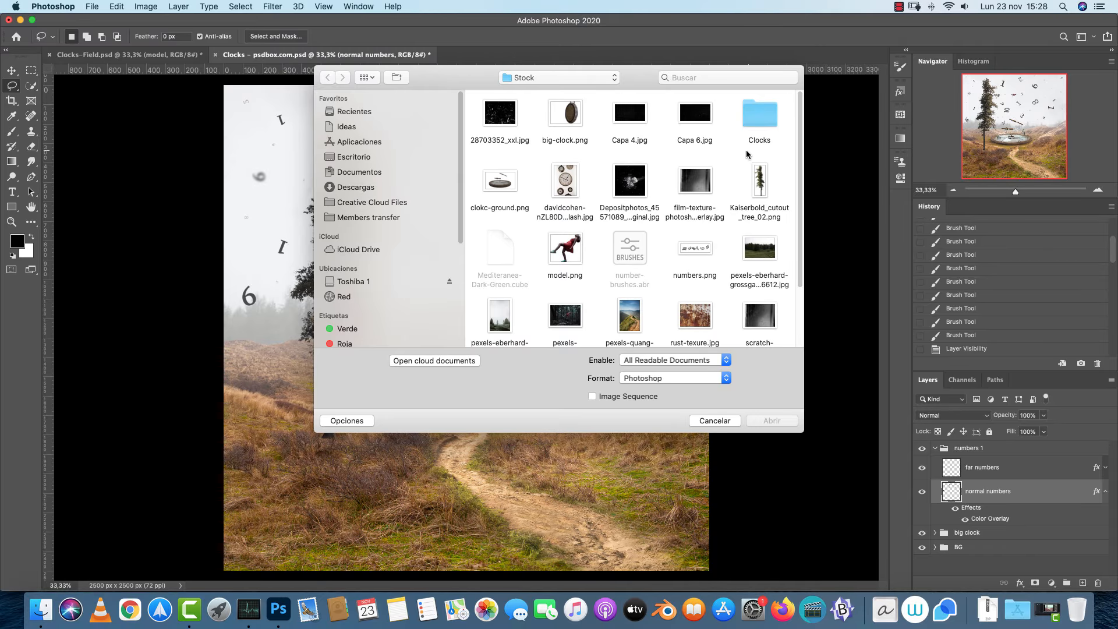
double_click(767, 120)
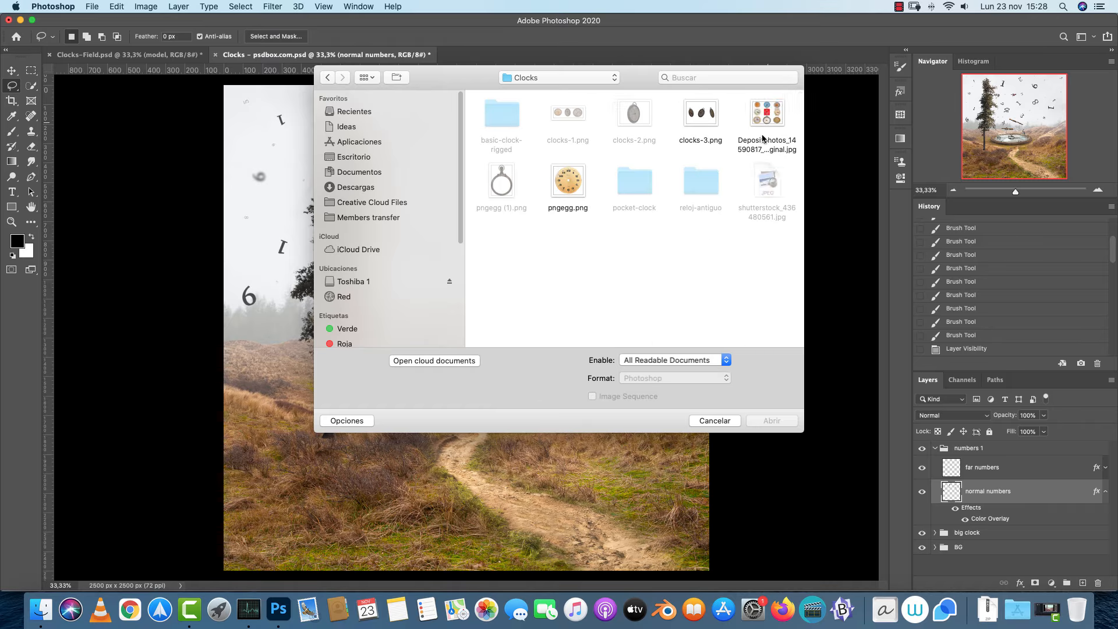
left_click(700, 126)
key("space")
key("space")
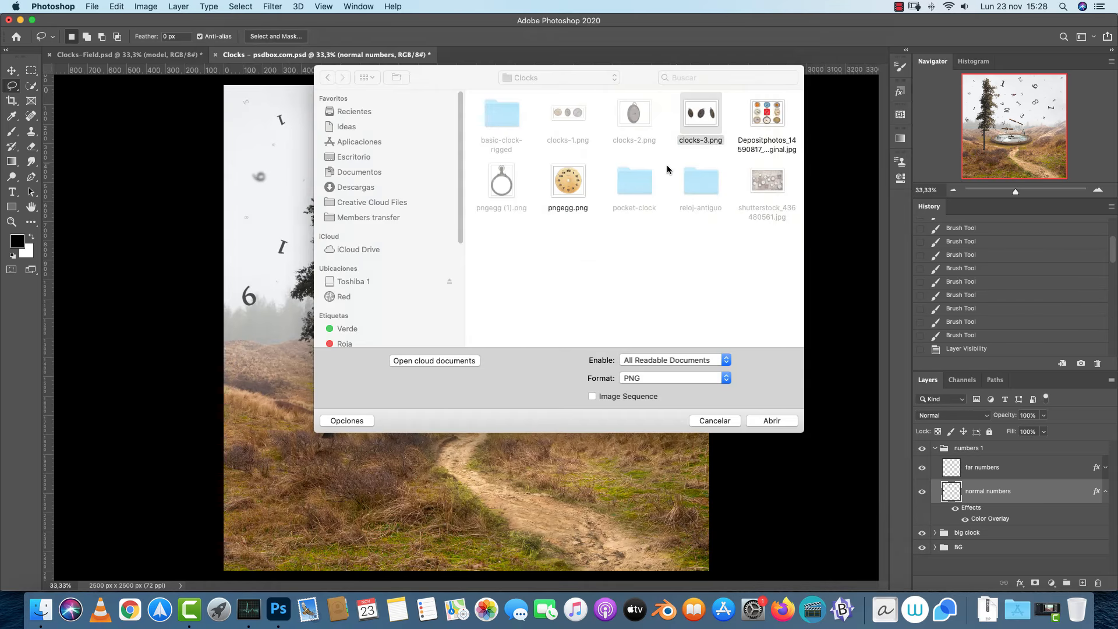
left_click(583, 108)
key("space")
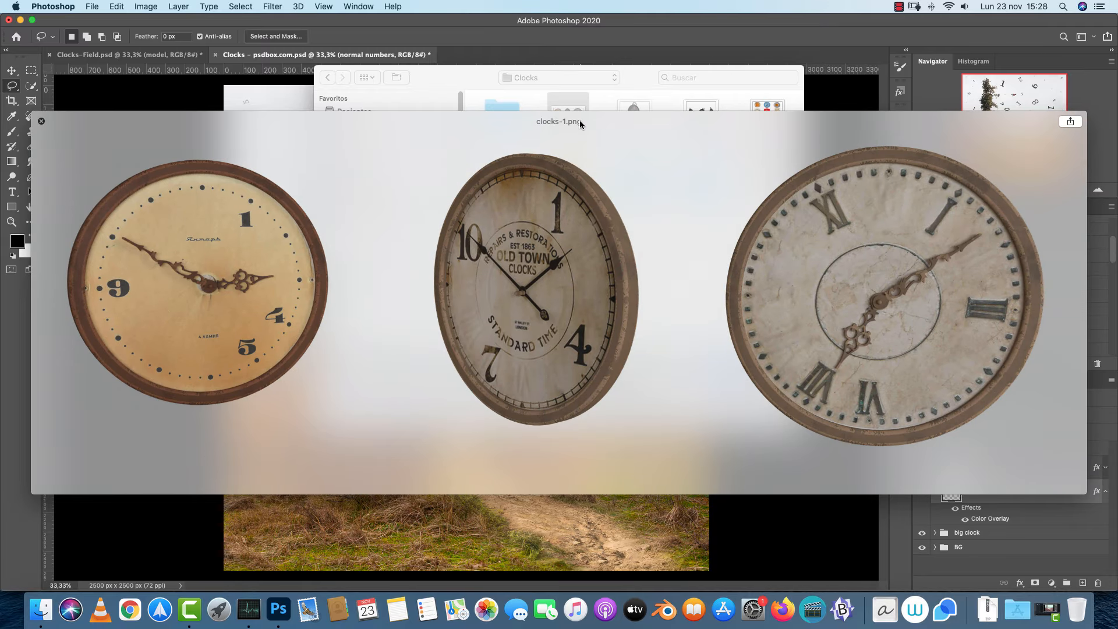
key("space")
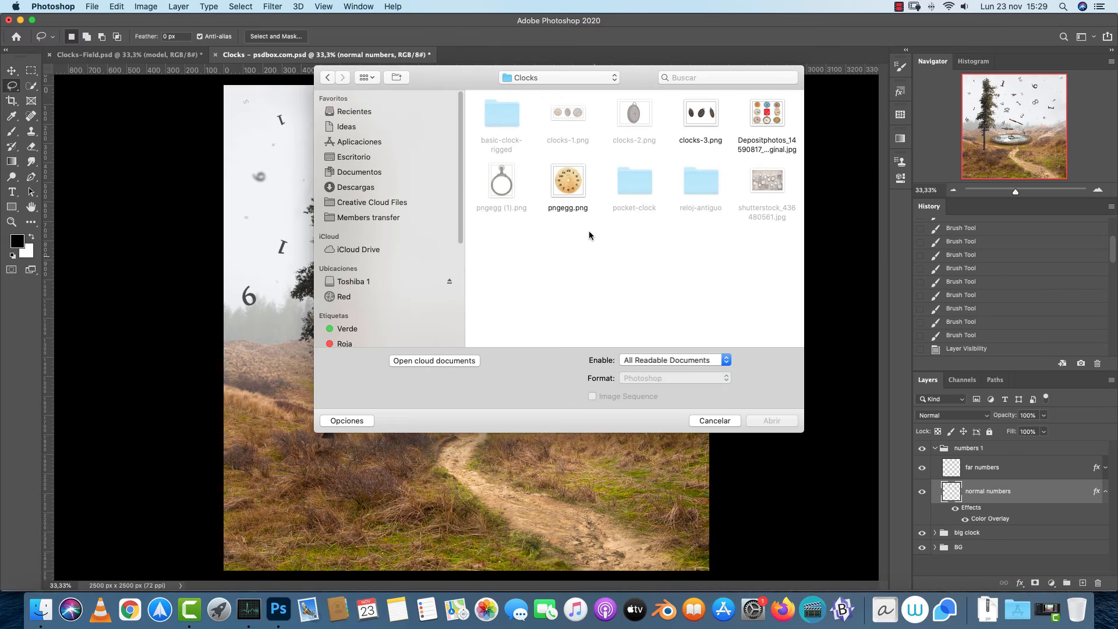
left_click(772, 421)
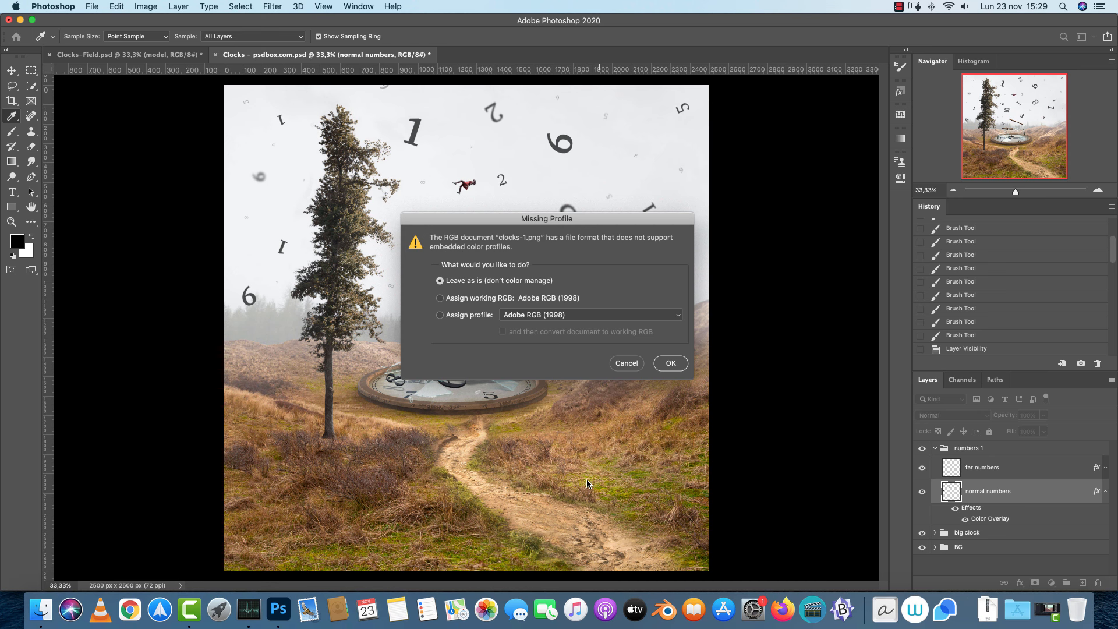
left_click(671, 363)
Lasso the middle Old Town clock in clocks-1.png and copy it
key("l")
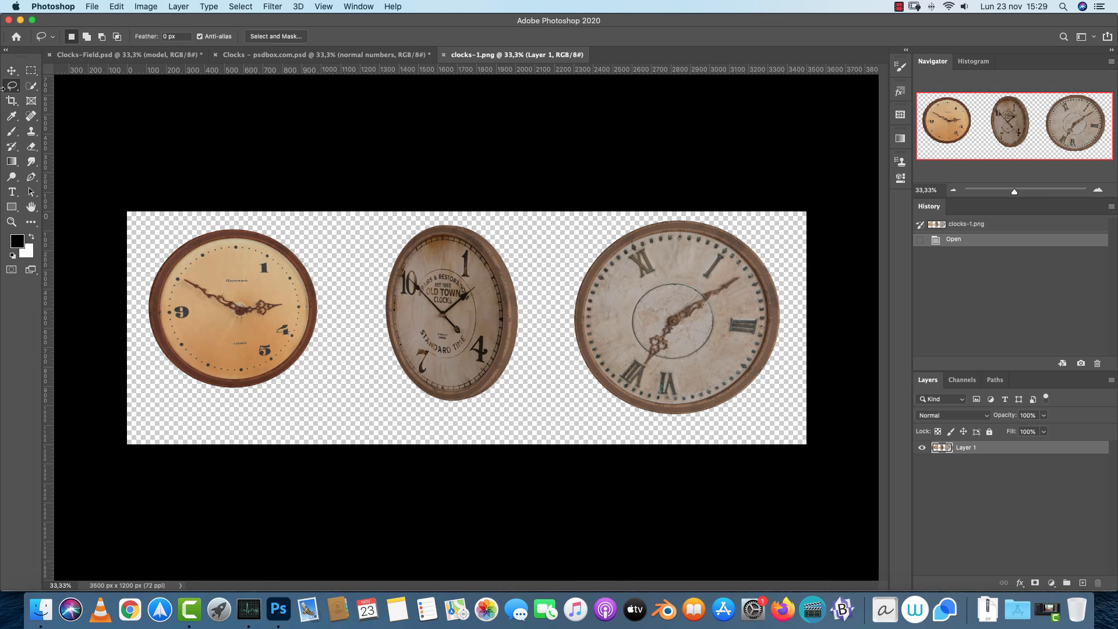
mouse_move(409, 211)
left_mouse_down()
mouse_move(358, 325)
mouse_move(383, 408)
mouse_move(525, 347)
left_mouse_up()
left_click_drag(511, 214, 511, 216)
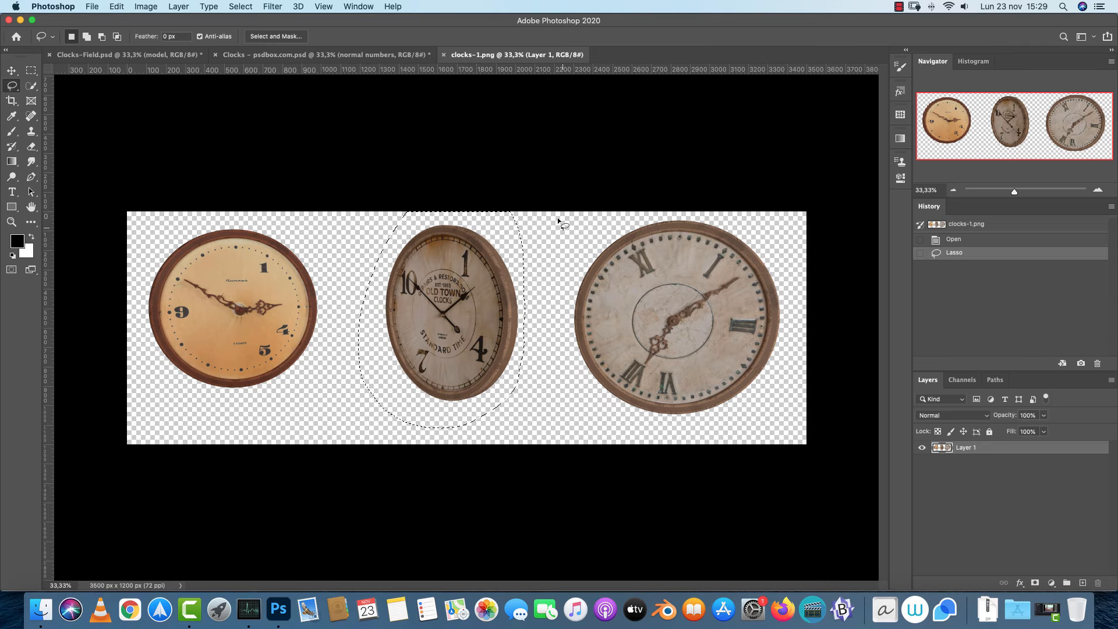
Return to the Clocks – psdbox.com.psd composite, collapse the numbers 1 group and rename it as numbers
left_click(366, 59)
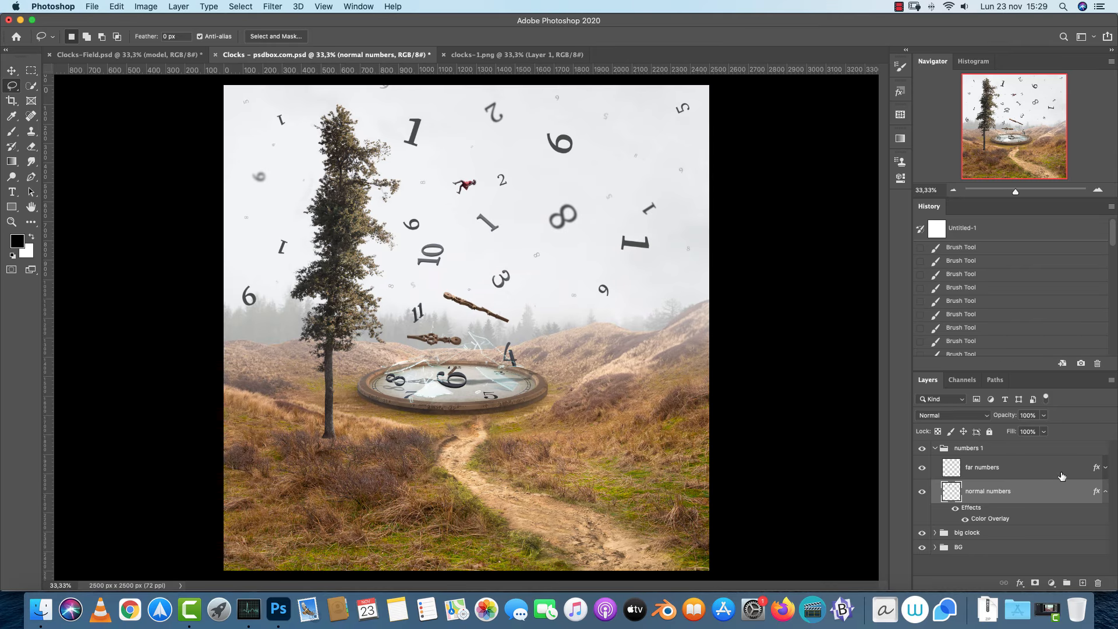
left_click(999, 463)
left_click(934, 449)
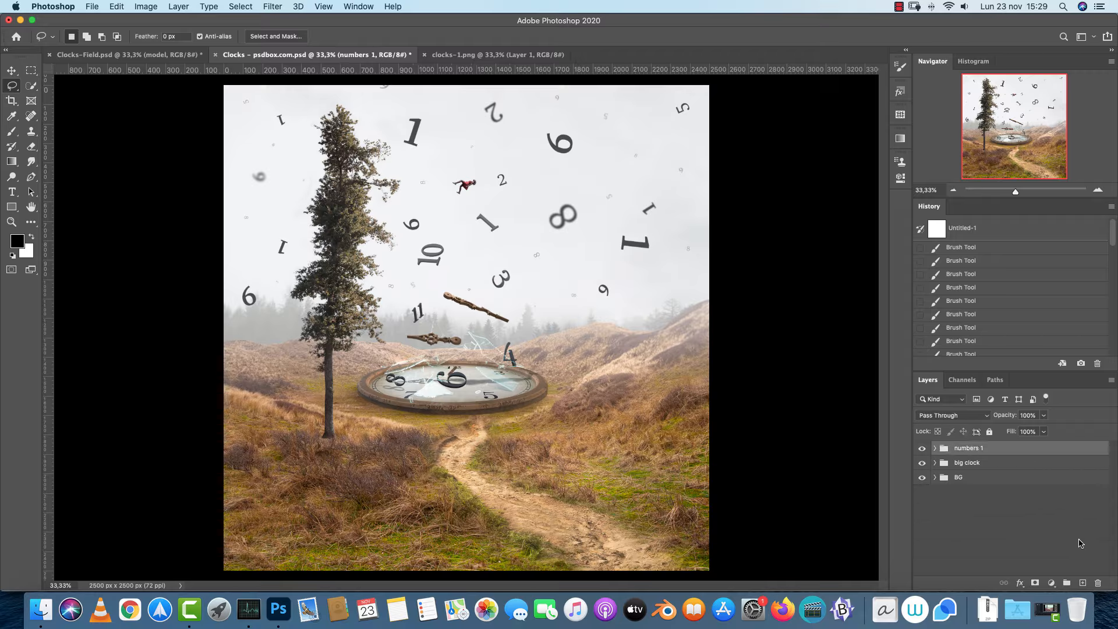
left_click(1083, 583)
left_click(984, 473)
double_click(984, 473)
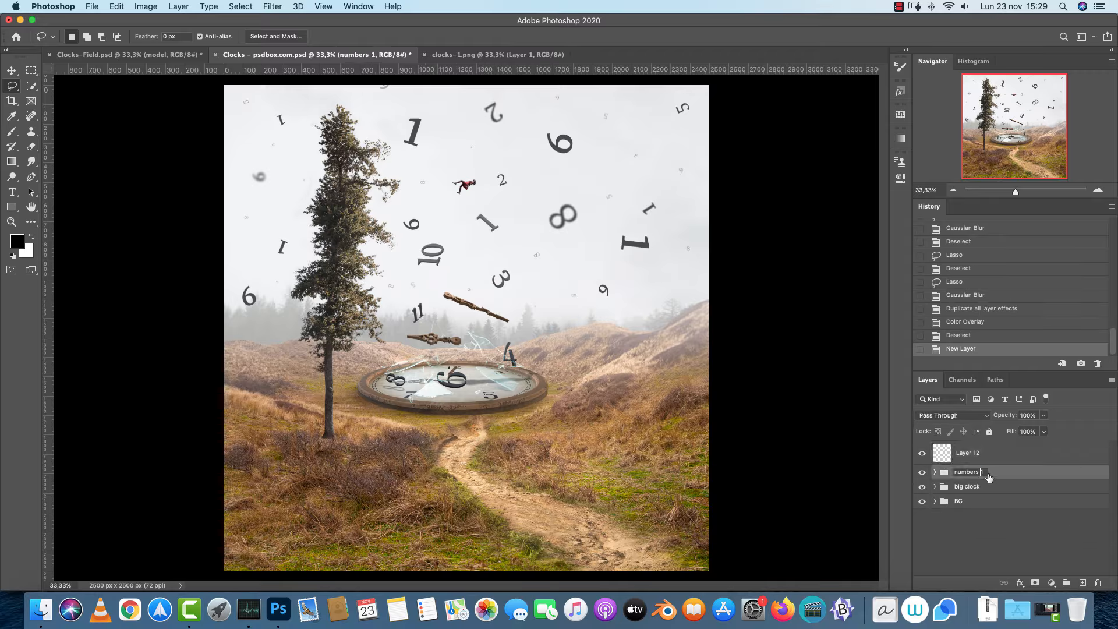
key("BackSpace")
key("super+z")
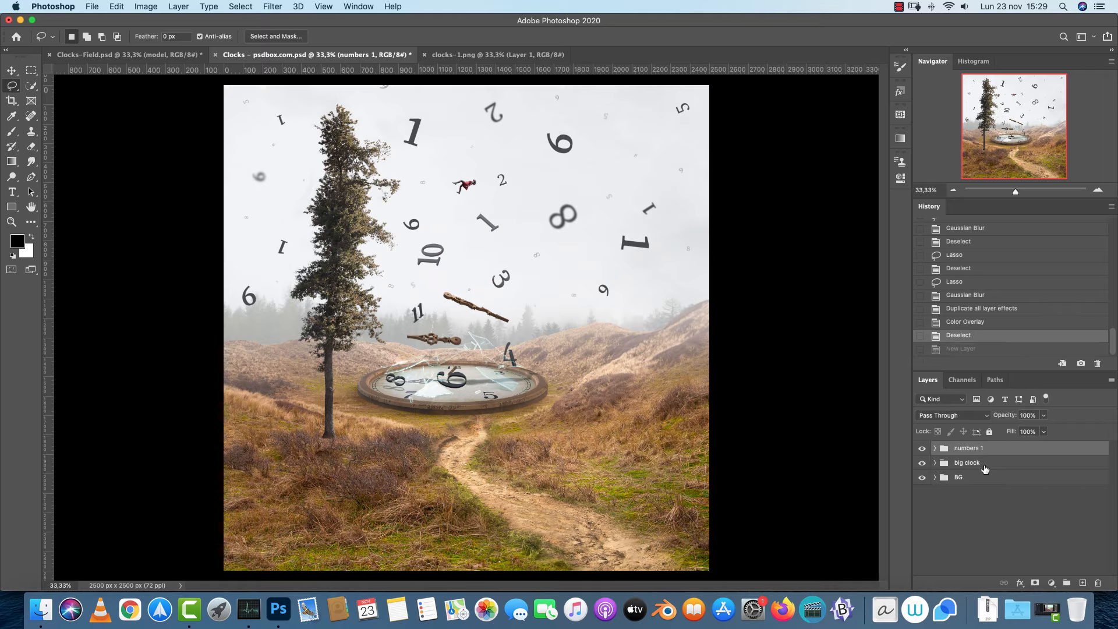
left_click(984, 449)
key("Return")
Add a new layer above the numbers group and put it in a group named field clocks
left_click(1082, 581)
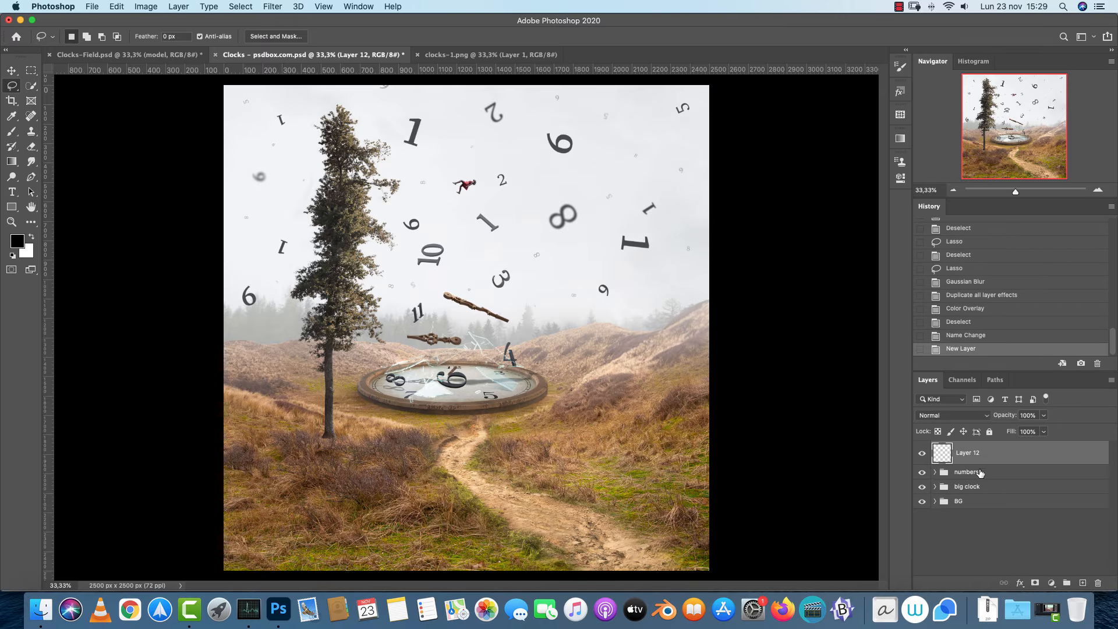
key("super+g")
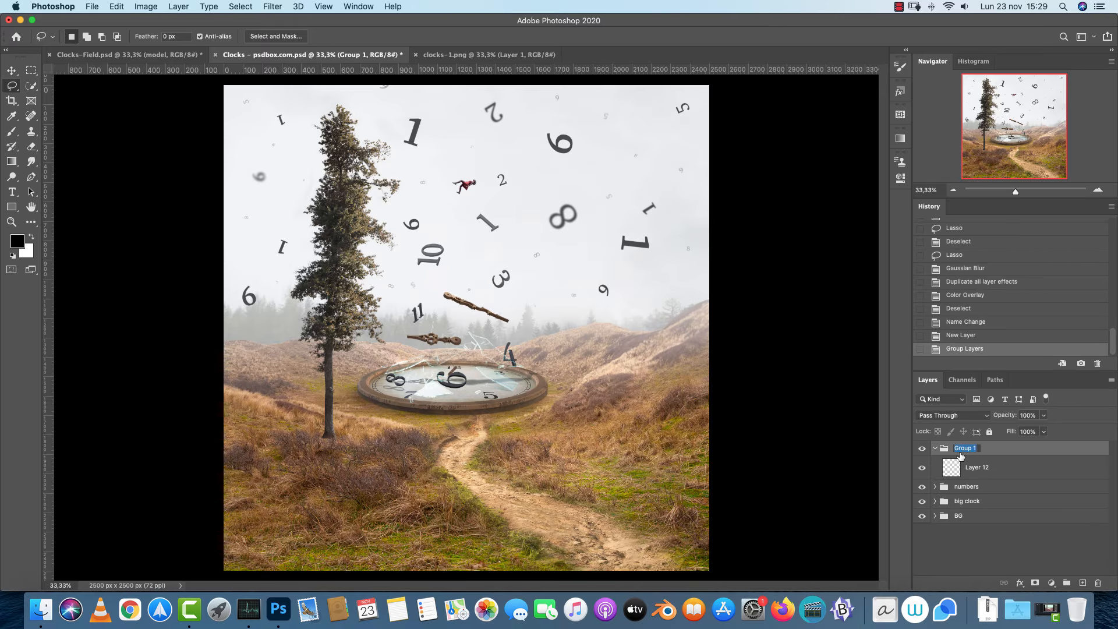
type("field clocks")
left_click(967, 466)
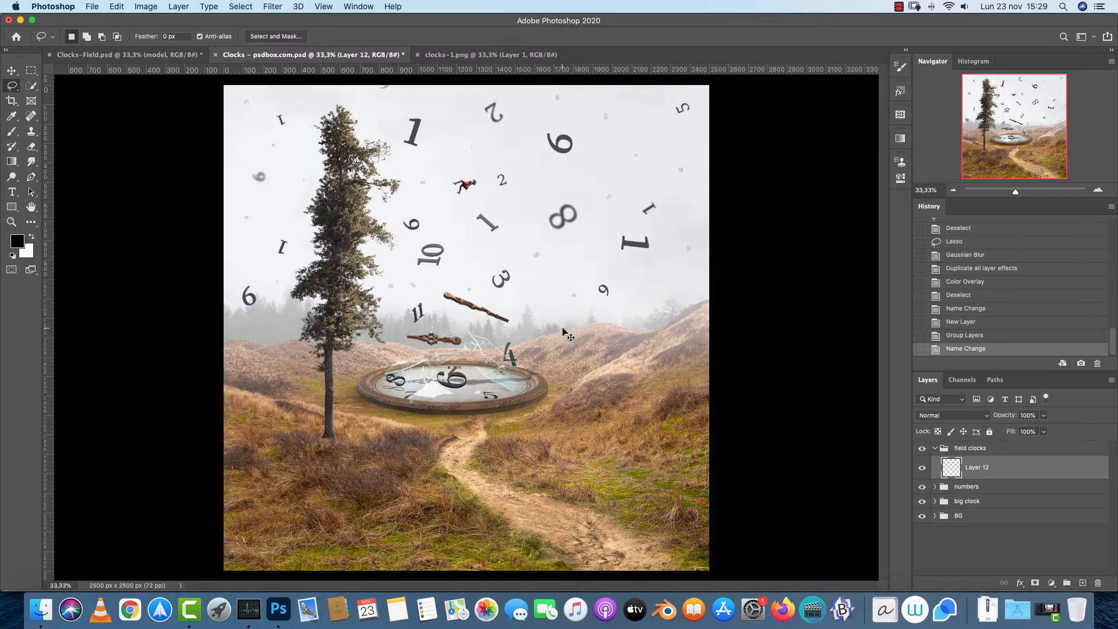
Paste the Old Town clock into the composite, scale it down and place it on the right-hand hill
key("super+v")
key("super+t")
left_click_drag(533, 240, 456, 341)
left_click_drag(437, 371, 662, 336)
key("Return")
Lasso the Roman-numeral clock in clocks-1.png and copy it
left_click(430, 58)
key("super+d")
mouse_move(636, 206)
left_mouse_down()
mouse_move(740, 449)
mouse_move(678, 169)
left_mouse_up()
Paste the Roman-numeral clock into the composite, scale it down and place it on the hill left of the tree
left_click(274, 57)
key("super+v")
key("super+t")
left_click_drag(571, 232, 418, 372)
left_click_drag(393, 399, 257, 330)
left_click_drag(250, 349, 660, 255)
key("Return")
Add a layer mask to the Roman-numeral clock and brush out its lower part so it sinks into the grass
key("super+1")
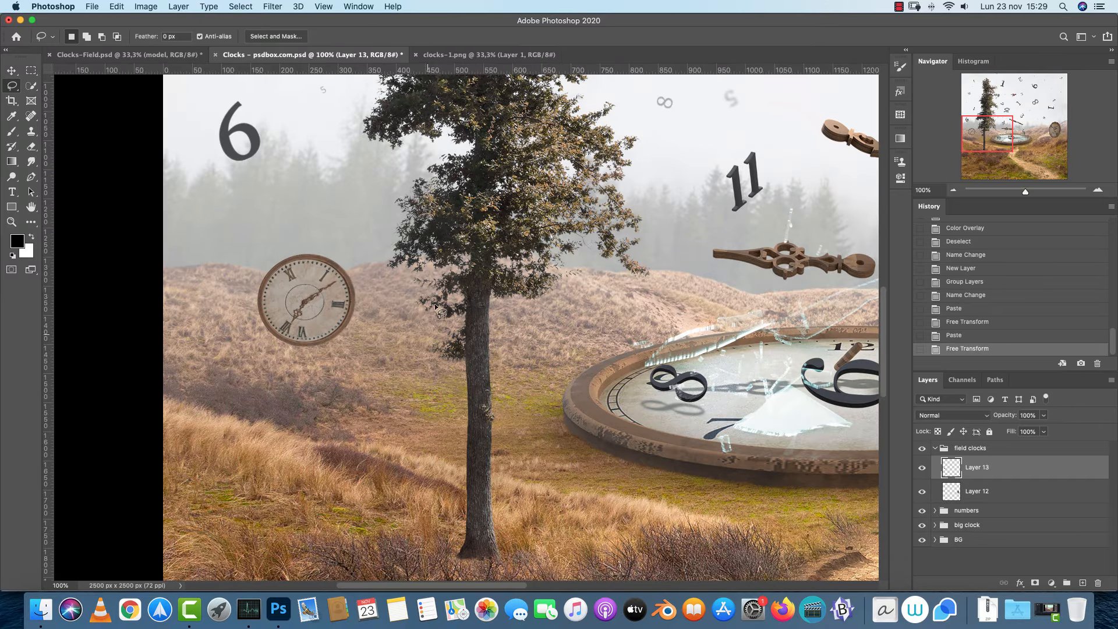
left_click(1035, 582)
key("b")
right_click(384, 355)
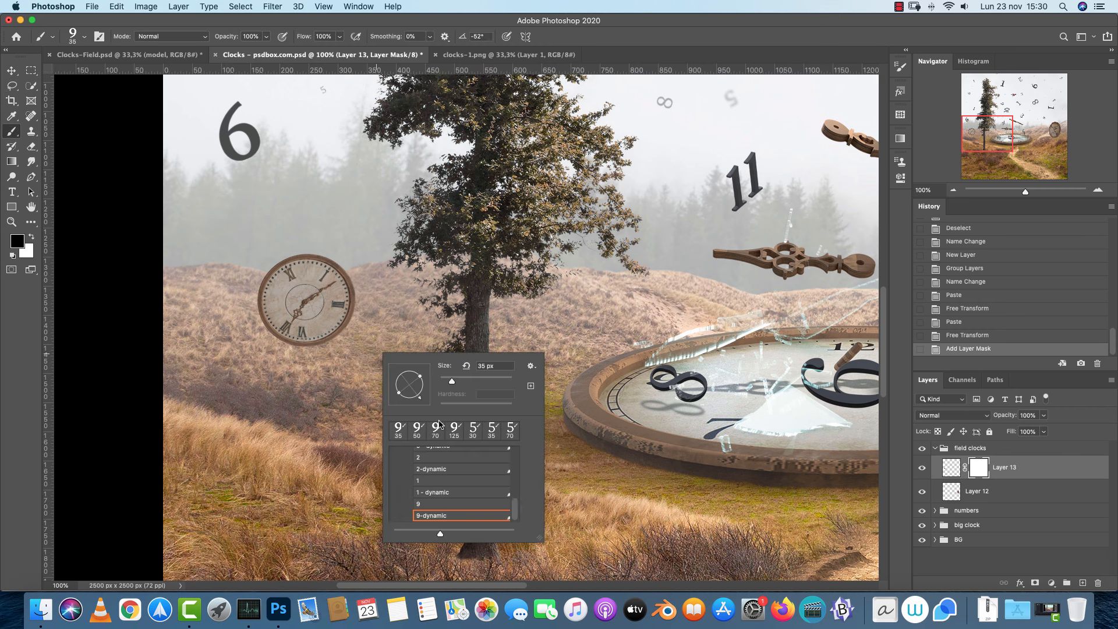
left_click_drag(440, 407, 489, 408)
left_click(982, 470)
left_click(1098, 189)
mouse_move(257, 372)
left_mouse_down()
mouse_move(387, 329)
mouse_move(492, 348)
mouse_move(442, 346)
left_mouse_up()
key("bracketleft")
key("bracketleft")
left_click_drag(355, 331, 391, 331)
left_click_drag(402, 329, 519, 327)
Mask the Old Town clock and brush away its base so it sits buried in the right-hand hill
left_click(1053, 134)
left_click(1033, 492)
left_click(1035, 583)
key("bracketright")
key("bracketright")
mouse_move(405, 320)
left_mouse_down()
mouse_move(571, 370)
mouse_move(520, 376)
mouse_move(363, 302)
mouse_move(487, 343)
mouse_move(694, 369)
left_mouse_up()
key("super+minus")
left_click_drag(697, 374, 791, 359)
left_click_drag(233, 322, 663, 306)
Create a layer named shadow clocks beneath the two clock layers
left_click(1083, 582, "super")
double_click(979, 515)
type("shadow clocks")
key("Return")
Choose the 45 px Circular difuso brush at 0% hardness for painting on the shadow clocks layer
left_click_drag(644, 257, 772, 281)
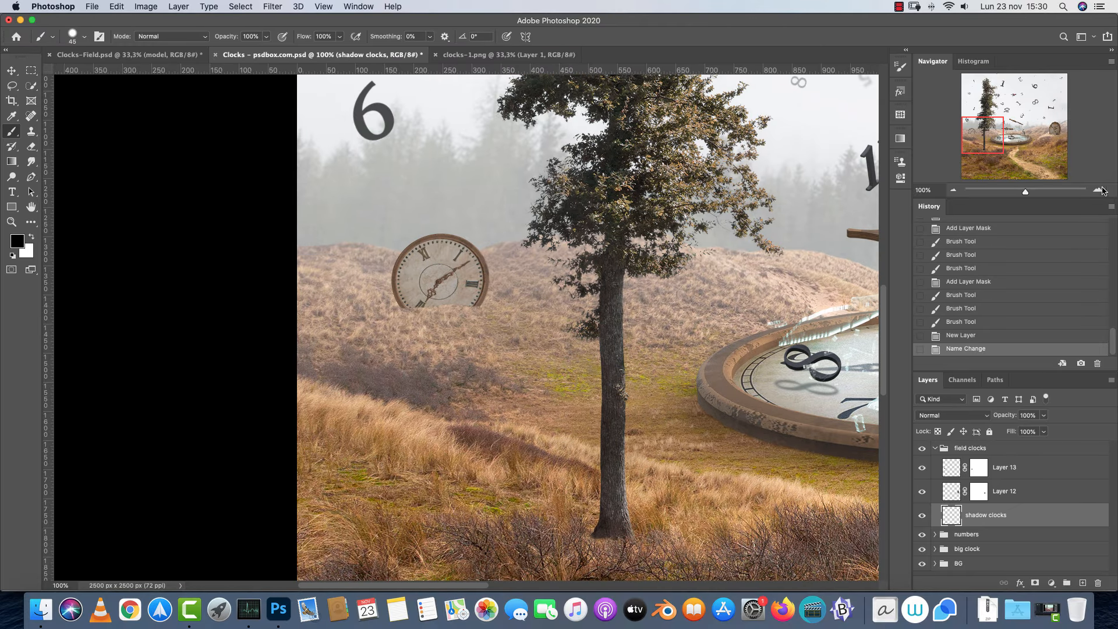
key("super+plus")
right_click(502, 250)
left_click_drag(549, 297, 516, 298)
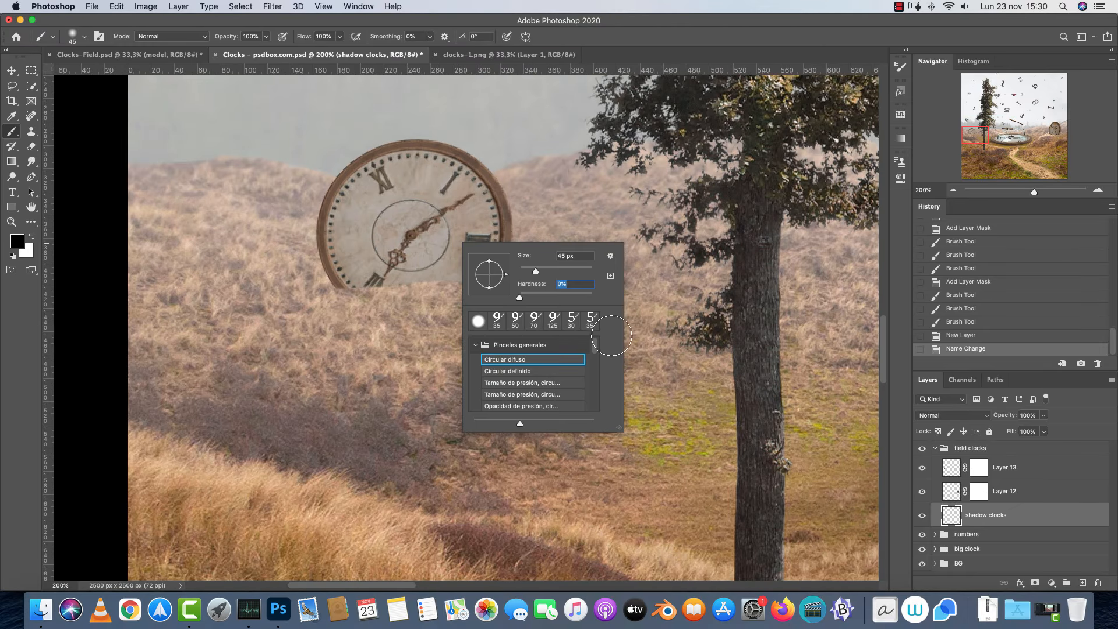
left_click(986, 524)
Sample dark brown #3b3533 from the hillside as the foreground color and set the shadow clocks layer to Color Burn
left_click(18, 240)
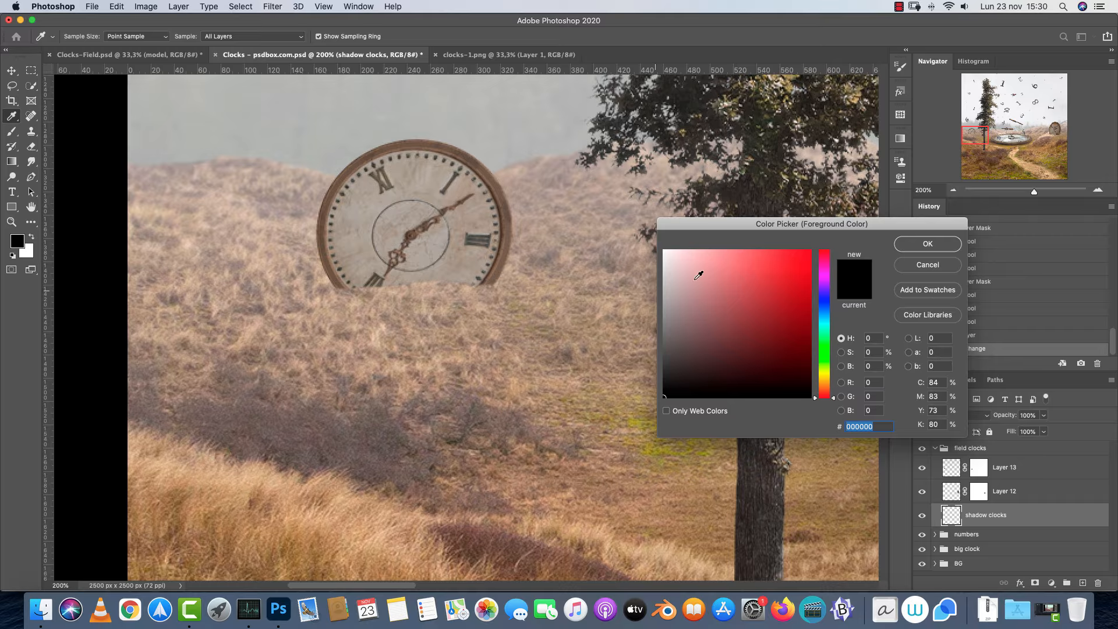
left_click(430, 412)
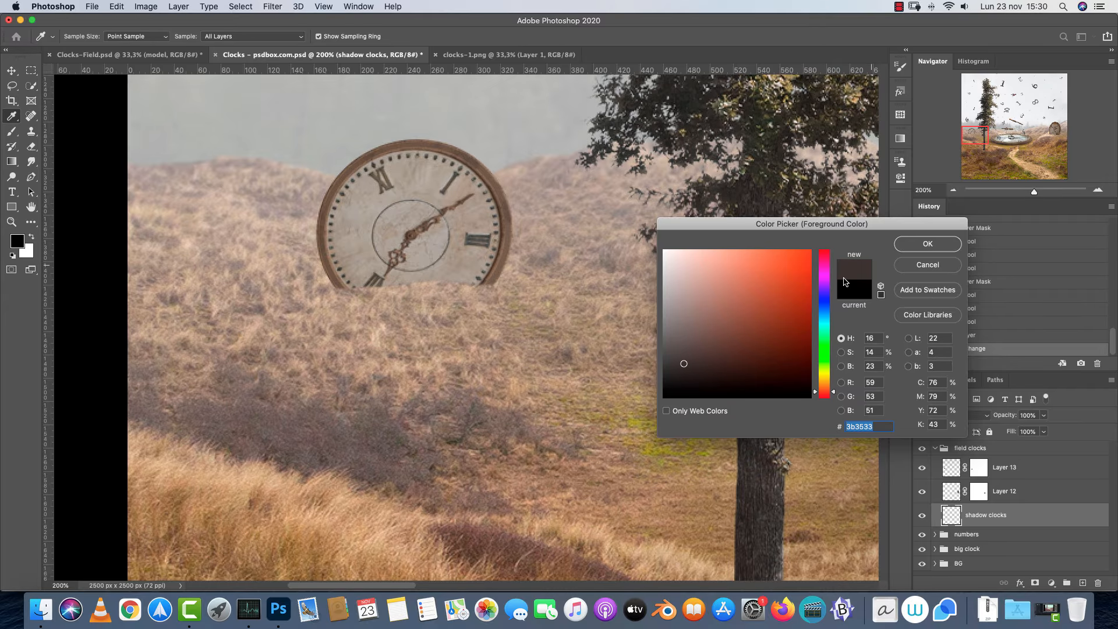
left_click(928, 243)
left_click(950, 414)
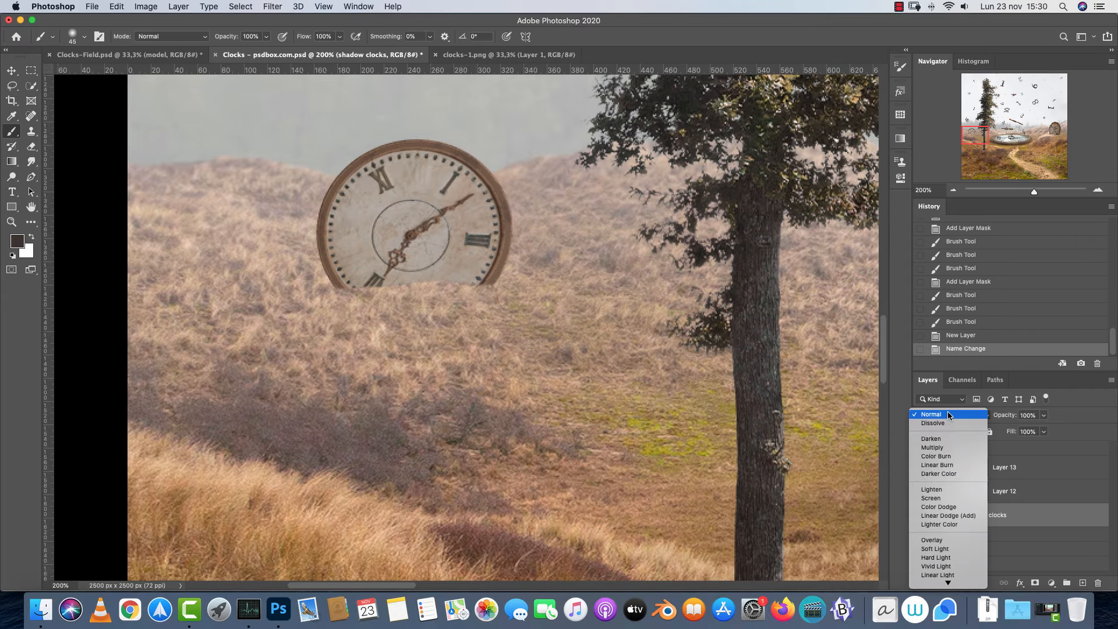
left_click(951, 456)
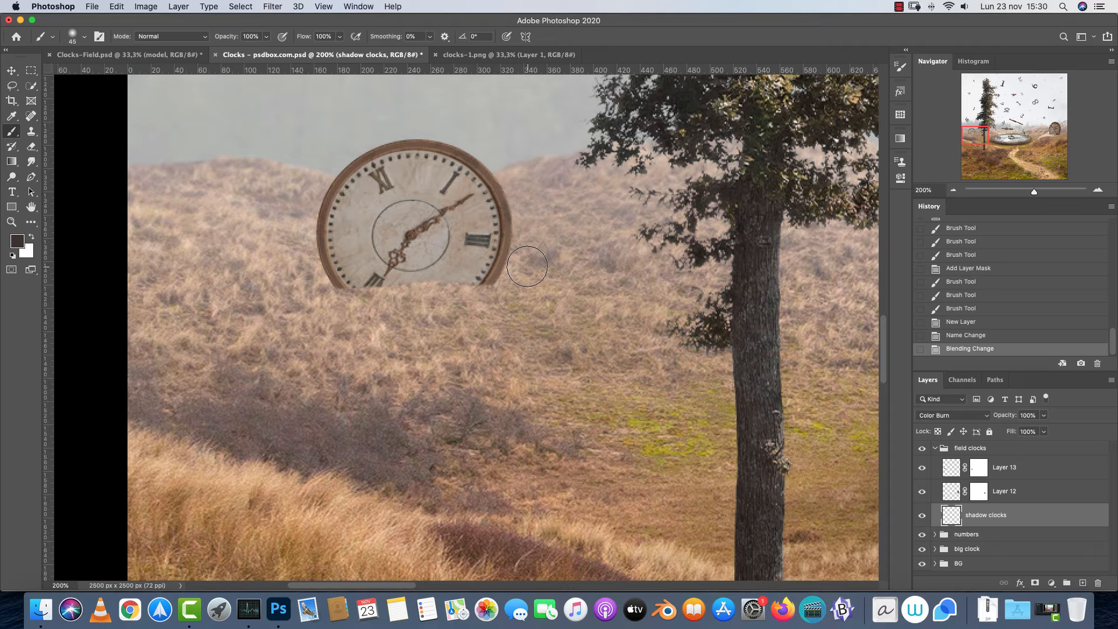
Paint soft shadows around the base of the Roman-numeral clock at 20% opacity and 30% flow, varying the brush size
key("bracketleft")
key("bracketleft")
key("bracketleft")
mouse_move(357, 272)
left_mouse_down()
mouse_move(411, 275)
mouse_move(378, 279)
left_mouse_up()
left_click_drag(381, 279, 468, 274)
left_click_drag(483, 274, 513, 262)
left_click_drag(513, 264, 511, 262)
key("bracketright")
key("bracketright")
mouse_move(390, 271)
left_mouse_down()
mouse_move(321, 266)
mouse_move(383, 269)
left_mouse_up()
key("bracketright")
key("bracketright")
key("bracketright")
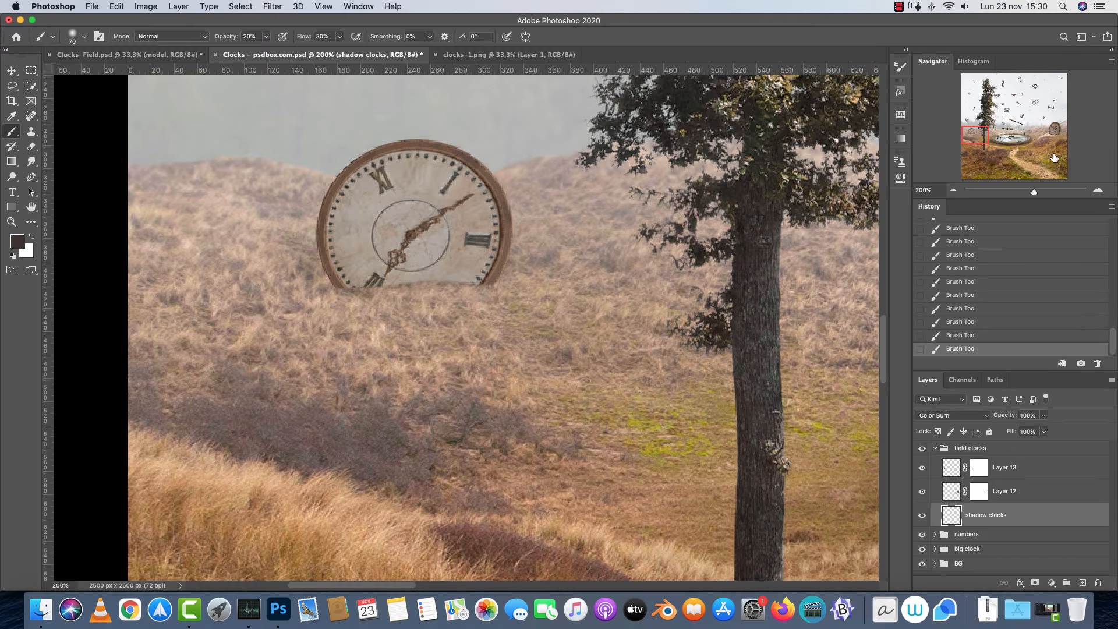
Switch the shadow clocks layer to Linear Burn and paint a 30 px shadow along the Old Town clock's base
left_click(1053, 129)
left_click_drag(714, 448, 613, 365)
key("bracketleft")
key("bracketleft")
key("bracketleft")
key("bracketleft")
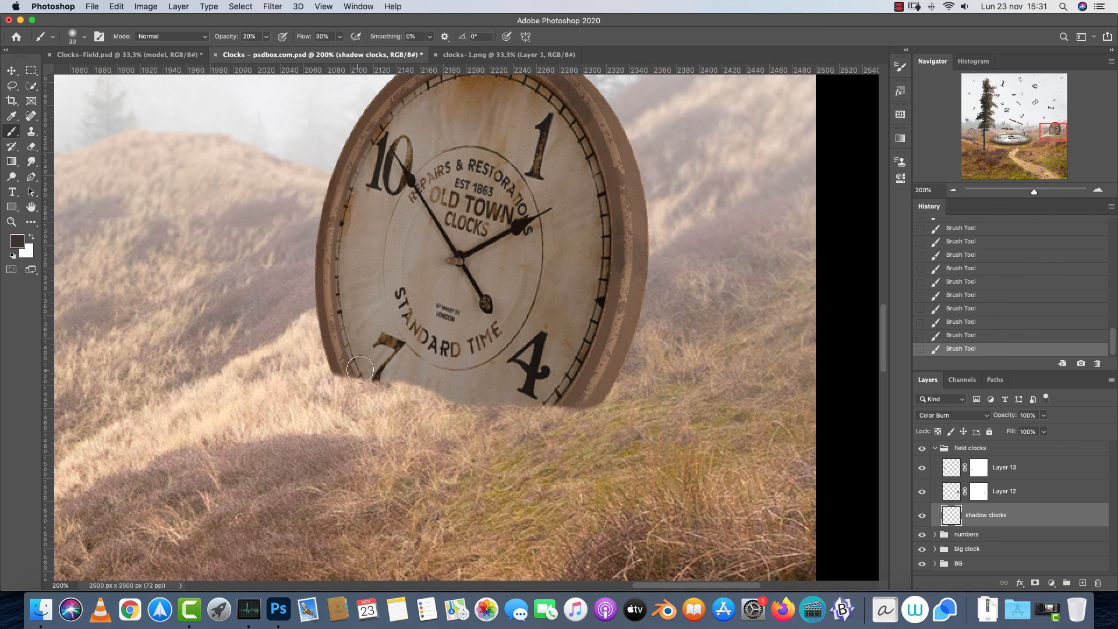
left_click(967, 421)
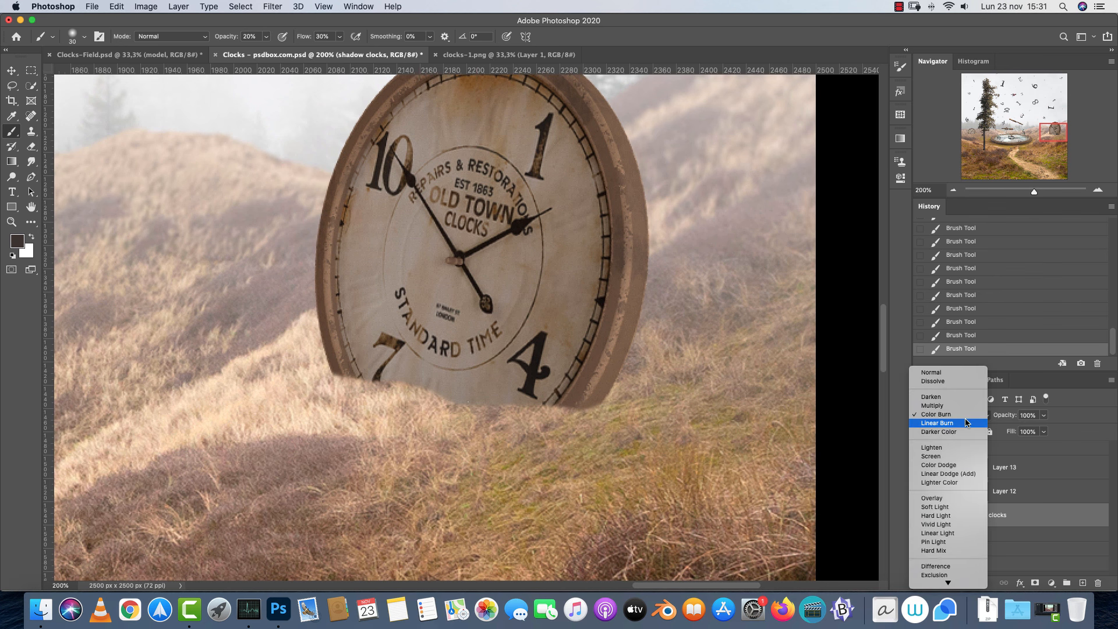
left_click(949, 424)
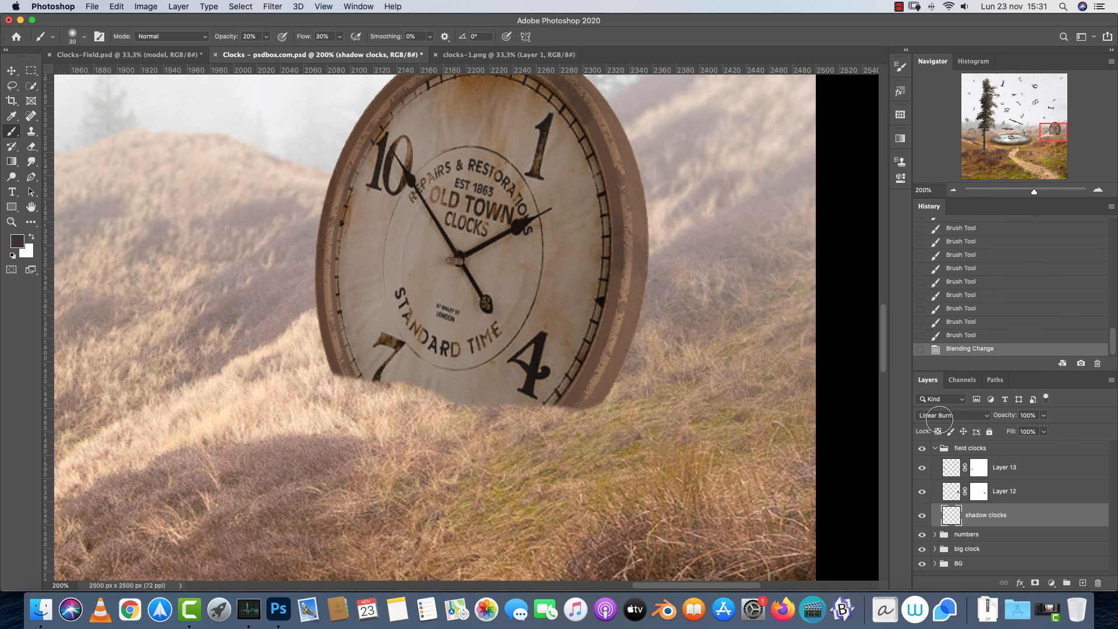
left_click_drag(374, 372, 399, 372)
left_click_drag(388, 372, 423, 378)
left_click_drag(410, 376, 513, 401)
Enlarge the brush and paint a wider shadow on the grass to the right of the Old Town clock
key("bracketright")
key("bracketright")
key("bracketright")
key("bracketright")
key("bracketright")
key("bracketright")
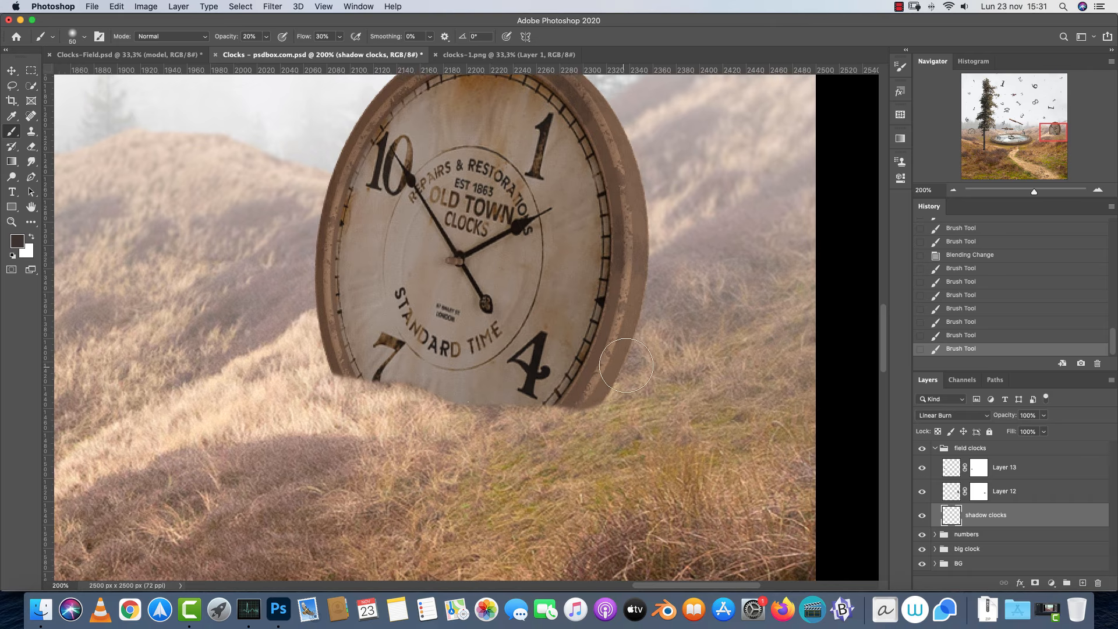
left_click_drag(607, 354, 748, 296)
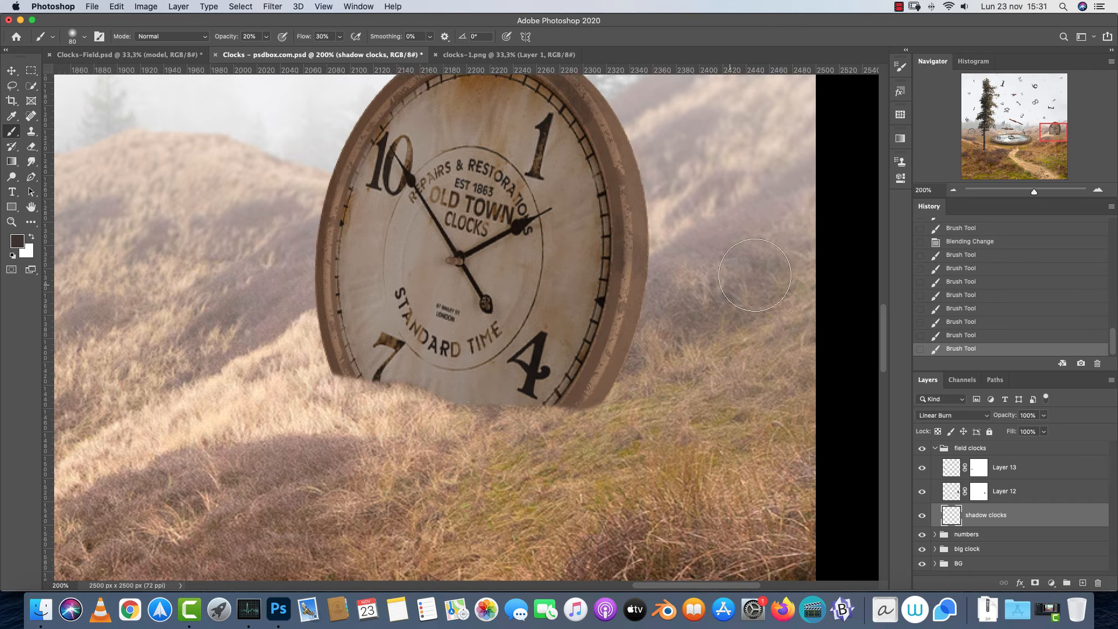
Undo the last shadow stroke and repaint the Old Town clock's shadow with a 125 px brush
left_click(954, 190)
key("super+z")
key("bracketright")
key("bracketright")
key("bracketright")
mouse_move(520, 329)
left_mouse_down()
mouse_move(605, 283)
mouse_move(518, 357)
mouse_move(591, 337)
left_mouse_up()
left_click_drag(565, 337, 668, 291)
Apply a Gradient Overlay to the Old Town clock with Screen blending, 39% opacity, 90° angle and 49% scale, repositioning the gradient over it
left_click(953, 190)
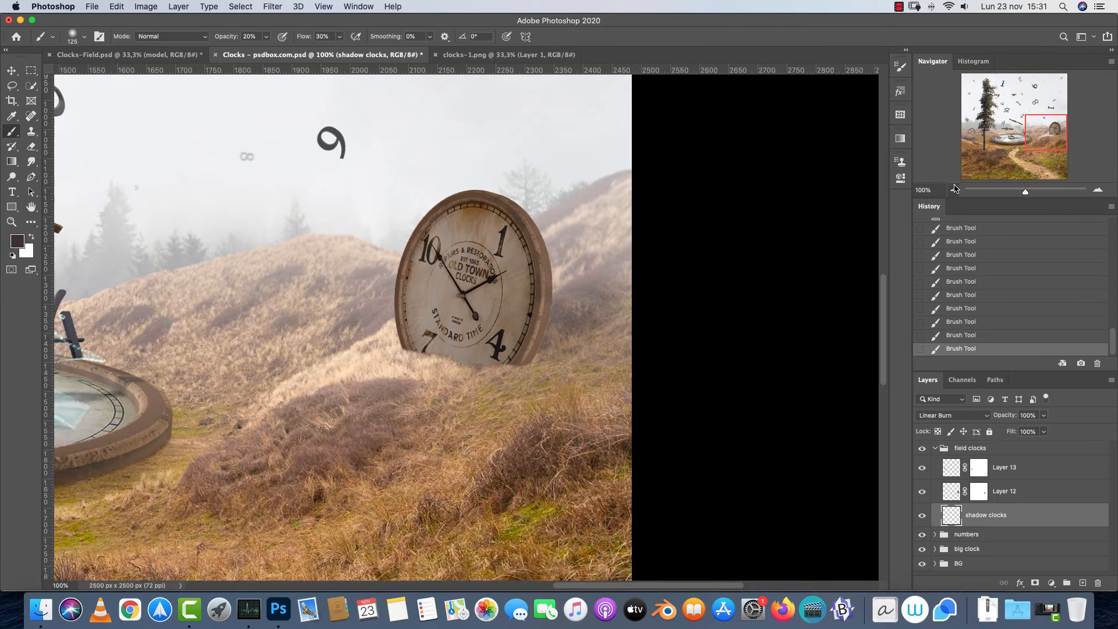
key("v")
left_click(592, 342, "super")
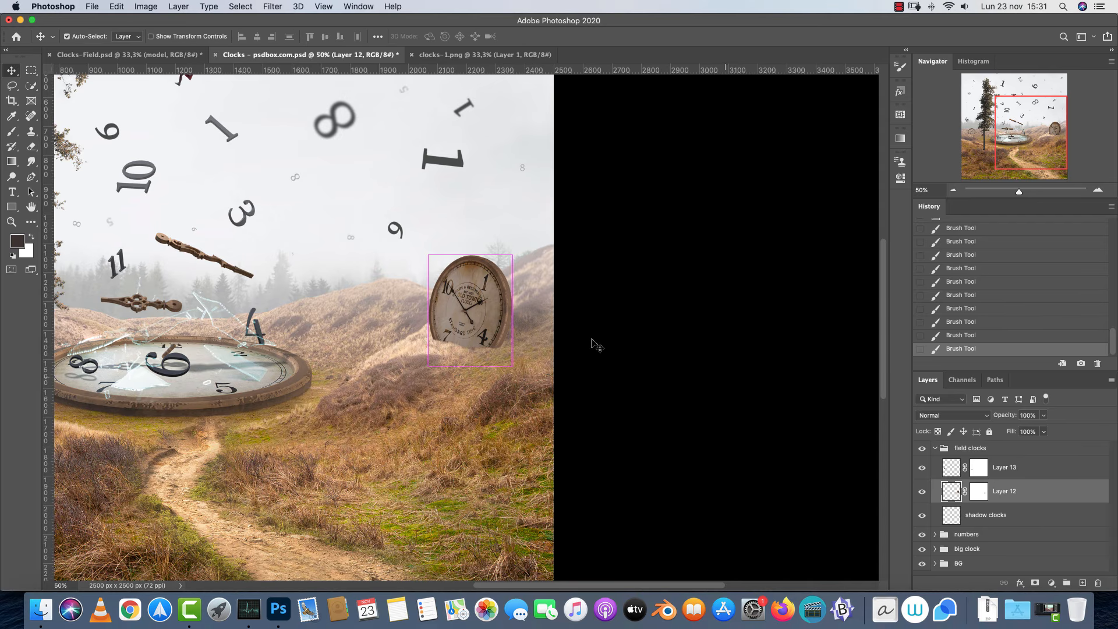
double_click(1058, 491)
left_click(668, 312)
left_click(629, 308)
left_click(646, 323)
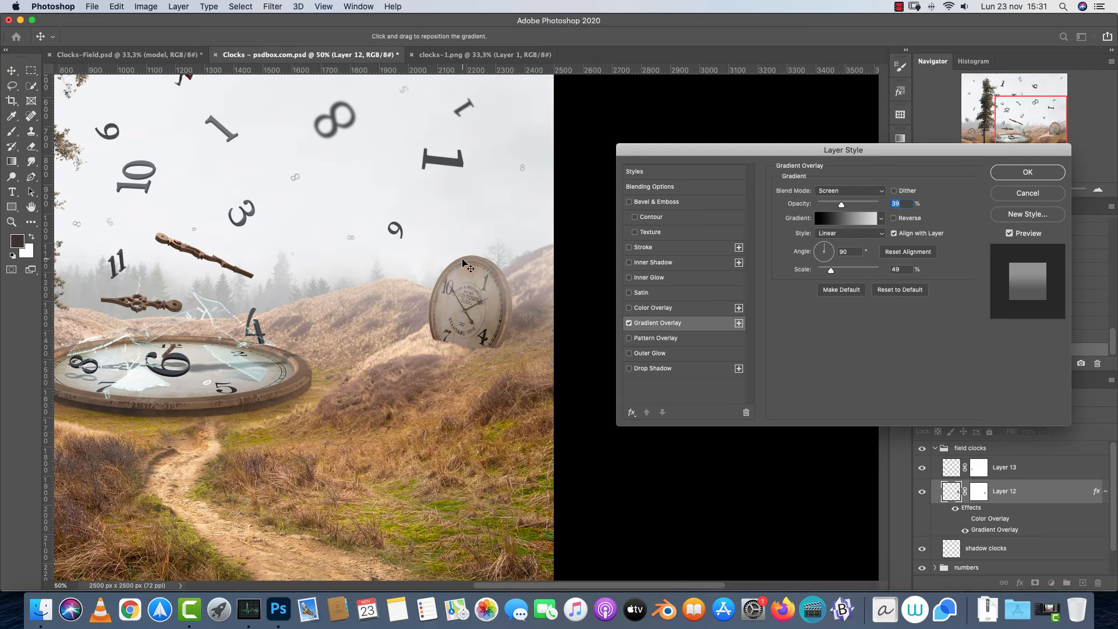
left_click(628, 323)
left_click(629, 323)
mouse_move(519, 275)
left_mouse_down()
mouse_move(518, 236)
mouse_move(516, 278)
left_mouse_up()
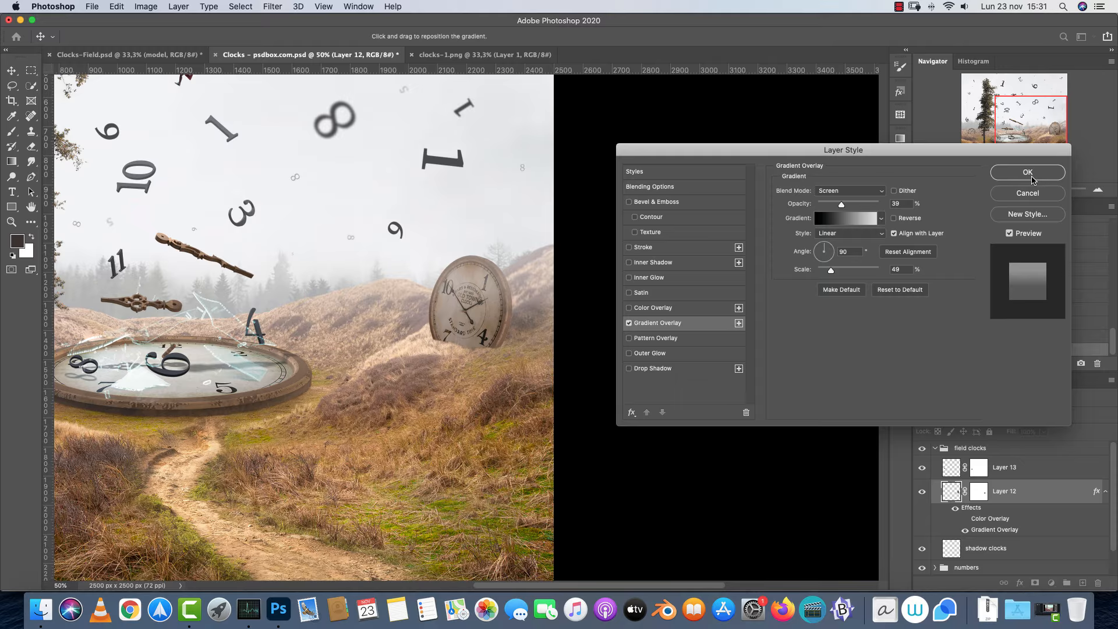
left_click(1011, 172)
Select the small half-buried clock beside the tree and duplicate the Old Town clock's Gradient Overlay onto its layer
left_click_drag(398, 377, 806, 361)
left_click(309, 304, "super")
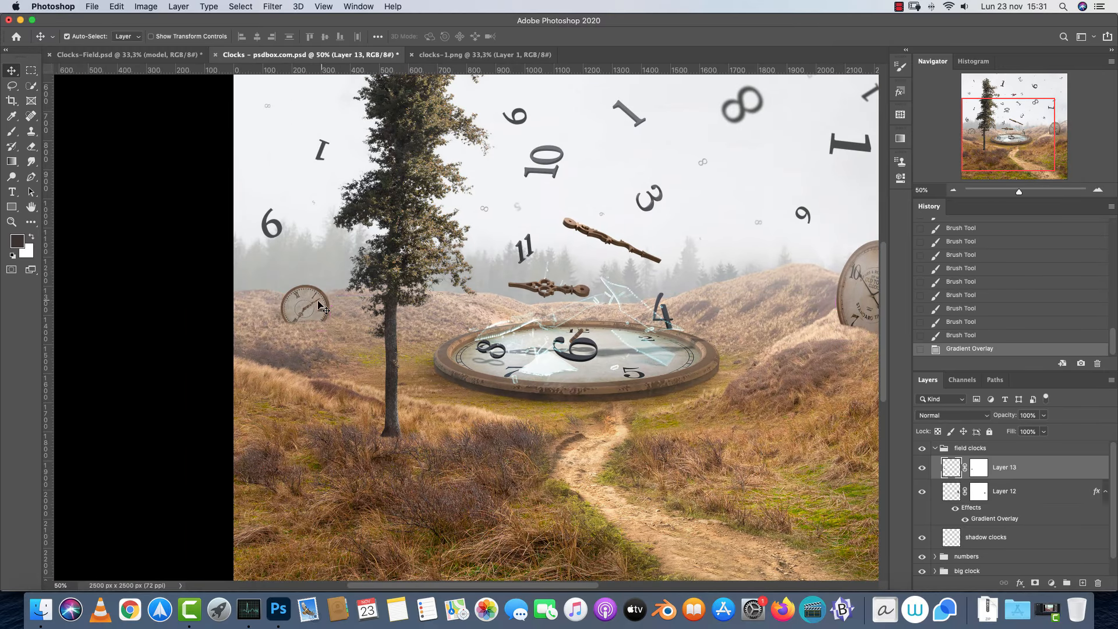
left_click_drag(1097, 493, 1094, 475)
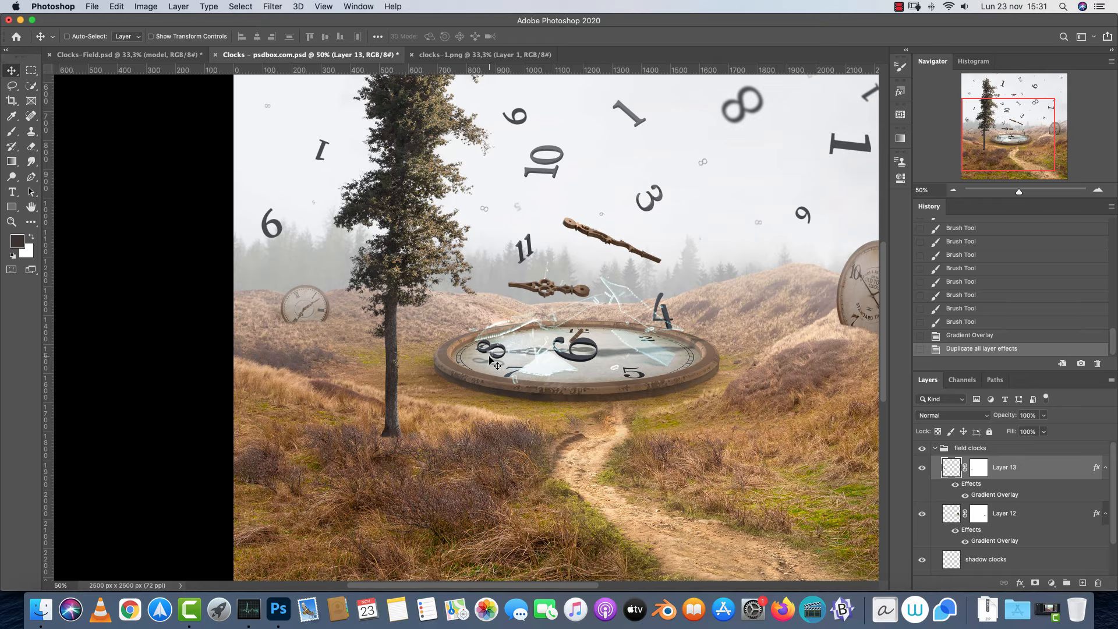
Add a Screen Gradient Overlay to the clock-ground layer at a 90° angle, raising its scale and lowering its opacity
scroll(778, 418, "right", 5)
left_click(555, 357, "super")
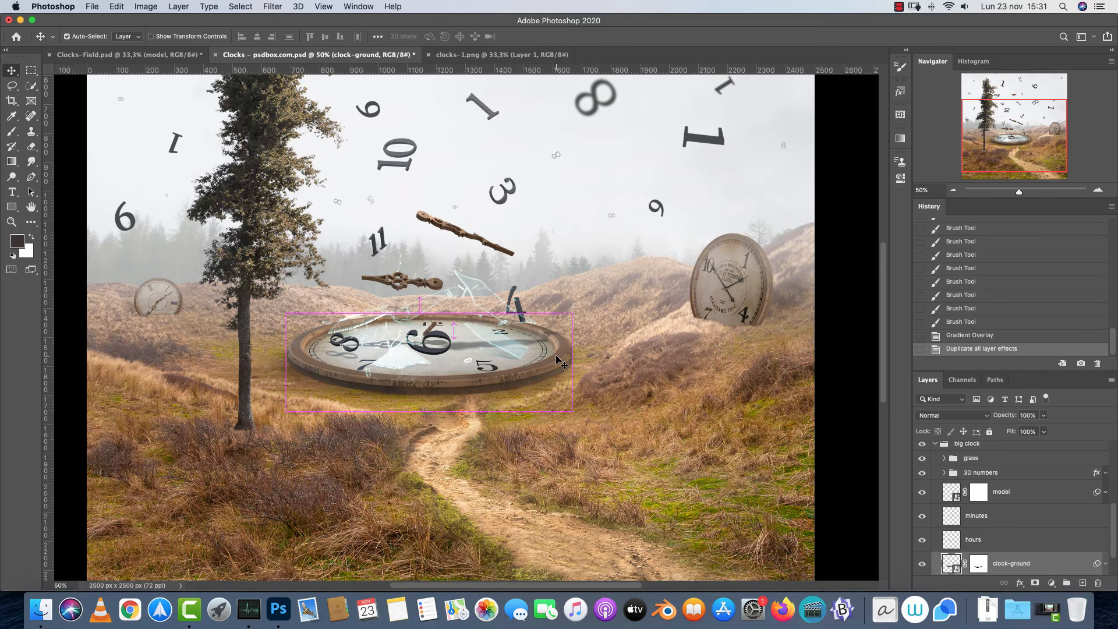
double_click(1079, 568)
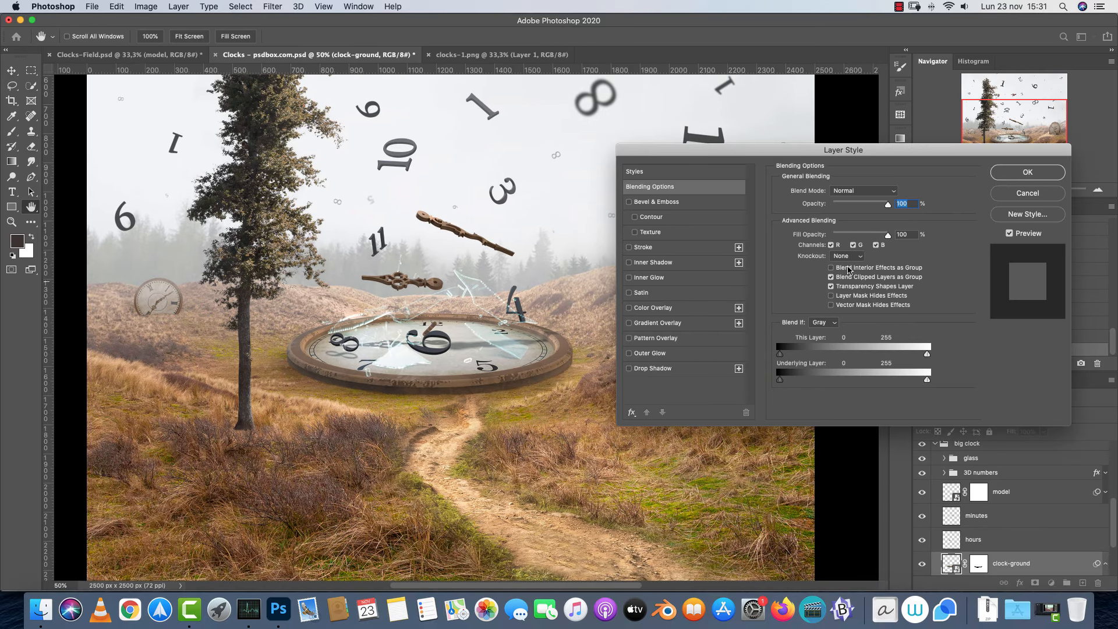
left_click(668, 324)
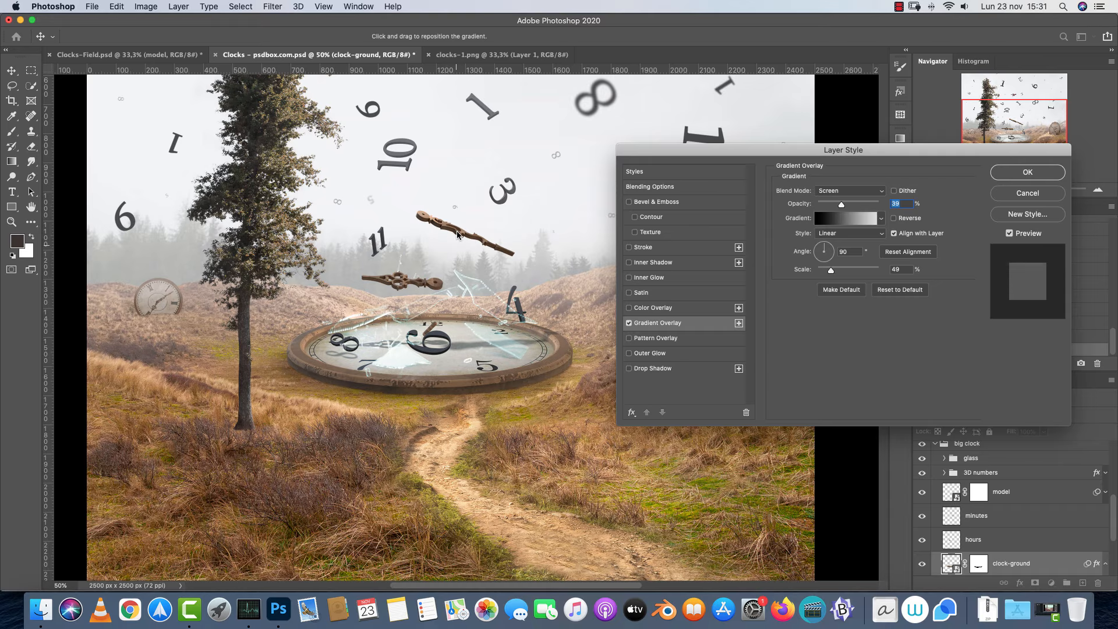
left_click_drag(831, 271, 845, 272)
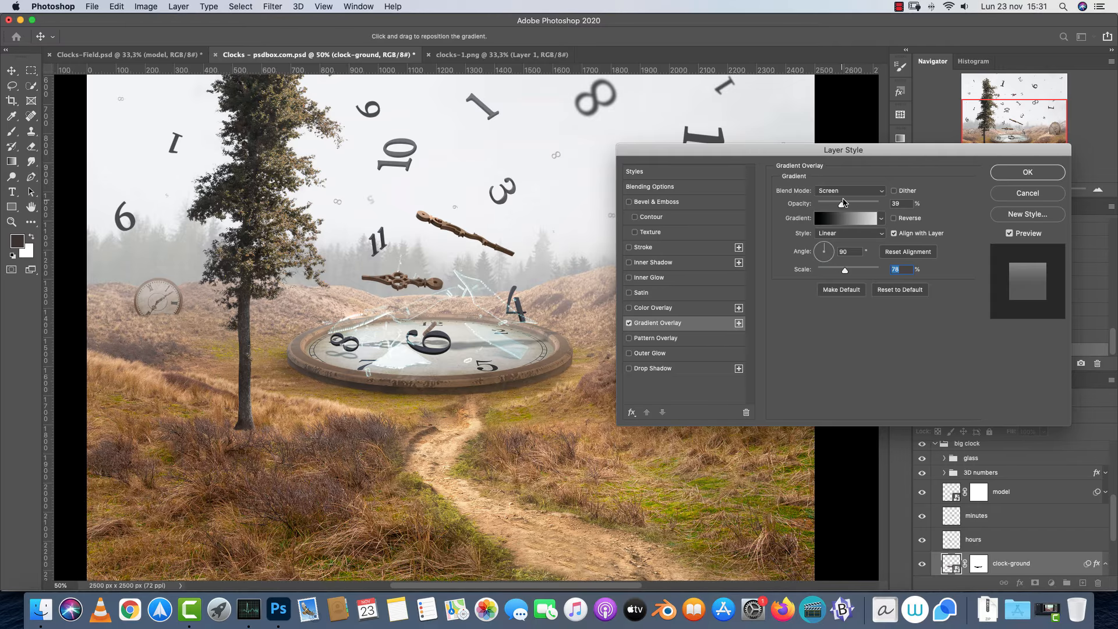
left_click_drag(842, 204, 835, 205)
left_click(1015, 171)
Review the composite at 25% and 50% zoom and compare it with the finished Clocks-Field.psd
left_click(953, 191)
left_click(953, 191)
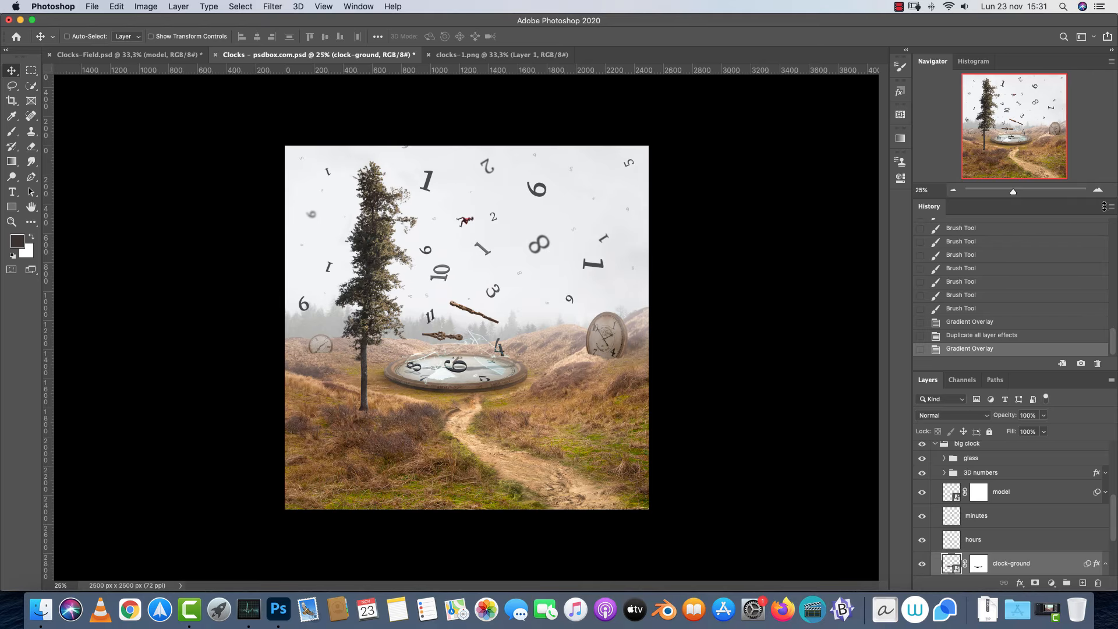
left_click(1098, 189)
left_click(1098, 190)
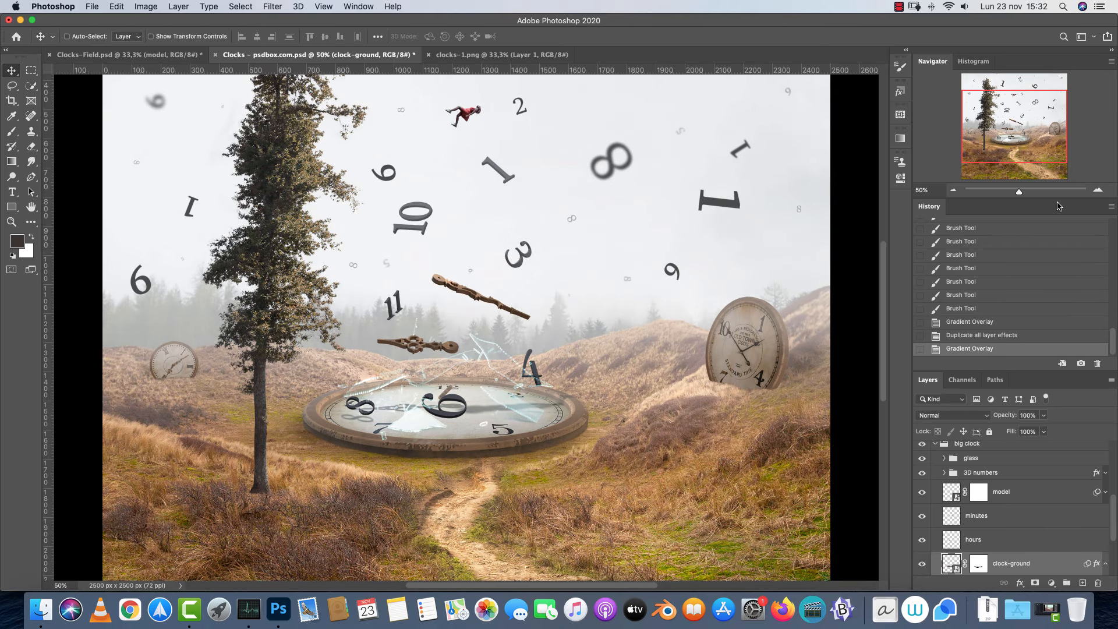
scroll(842, 288, "up", 5)
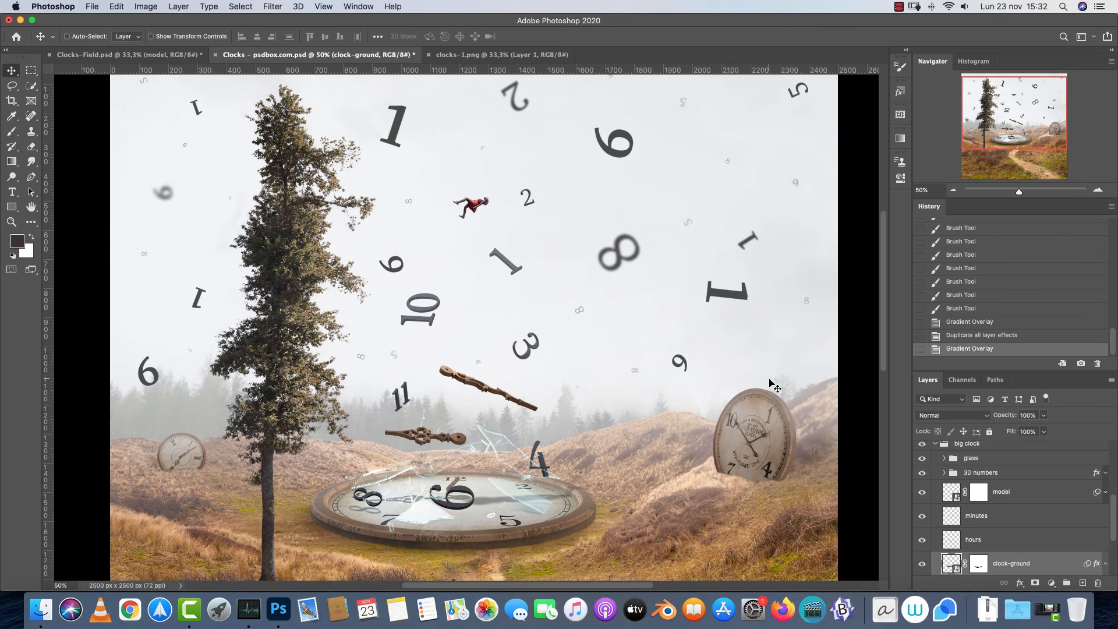
key("super")
scroll(512, 326, "right", 3)
scroll(513, 326, "up", 1)
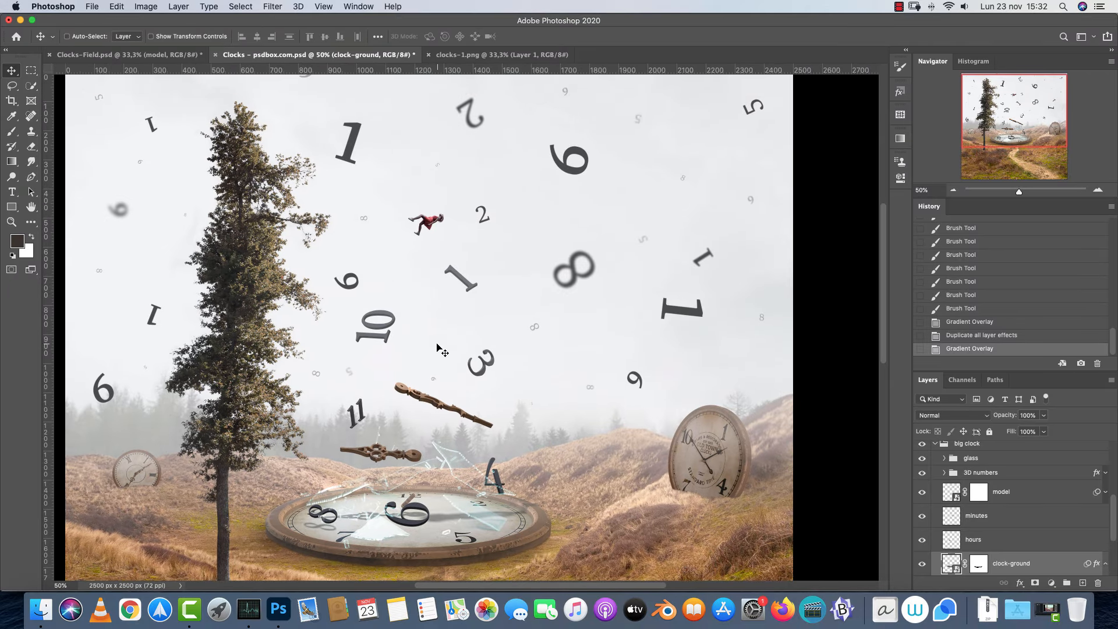
left_click(171, 56)
scroll(580, 201, "up", 5)
scroll(580, 201, "right", 1)
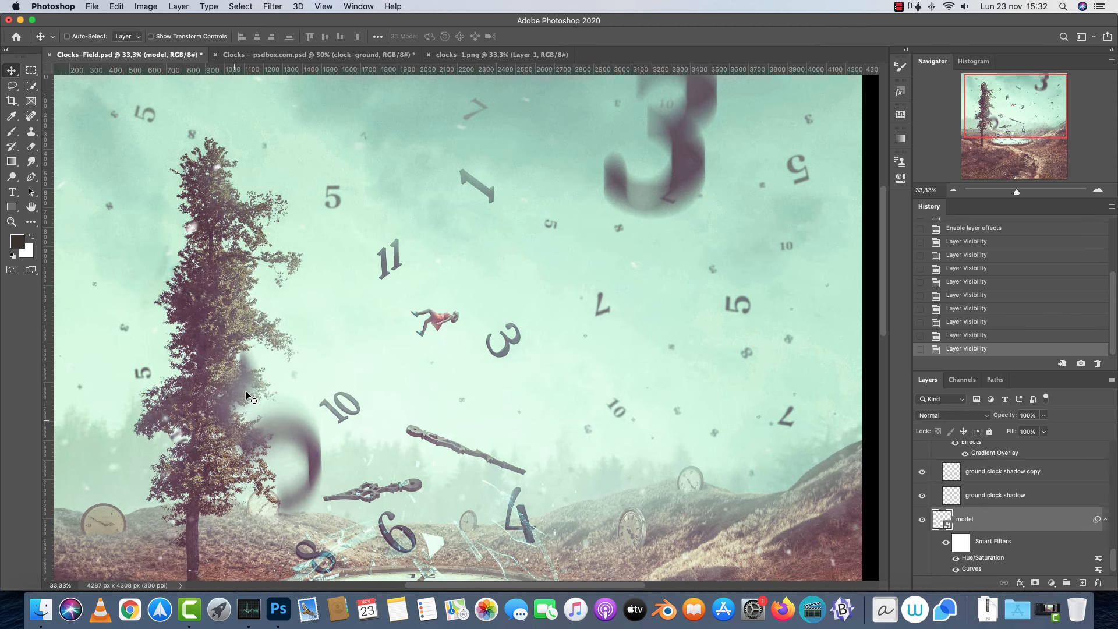
left_click(384, 54)
key("super")
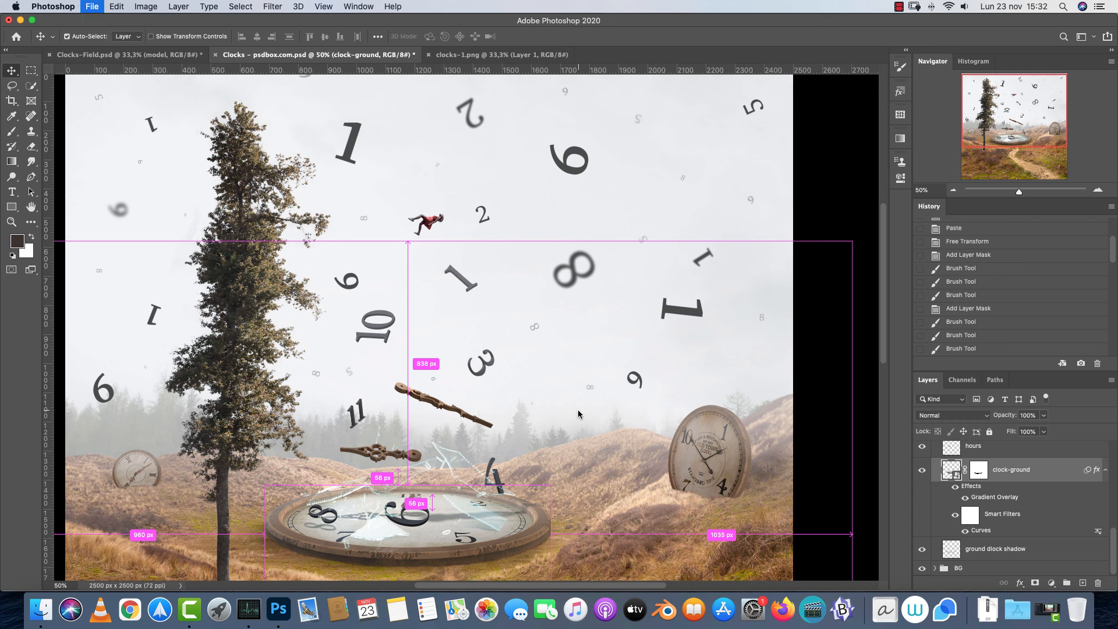
Open numbers.png from the Stock folder, leaving its missing colour profile as is
key("super+o")
left_click(564, 80)
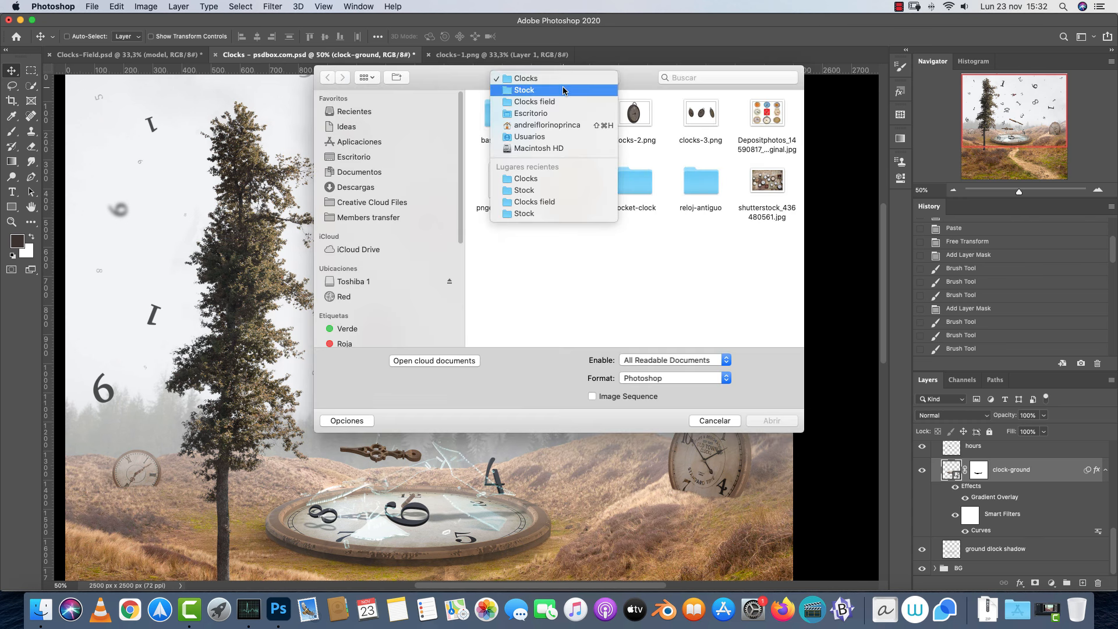
left_click(561, 91)
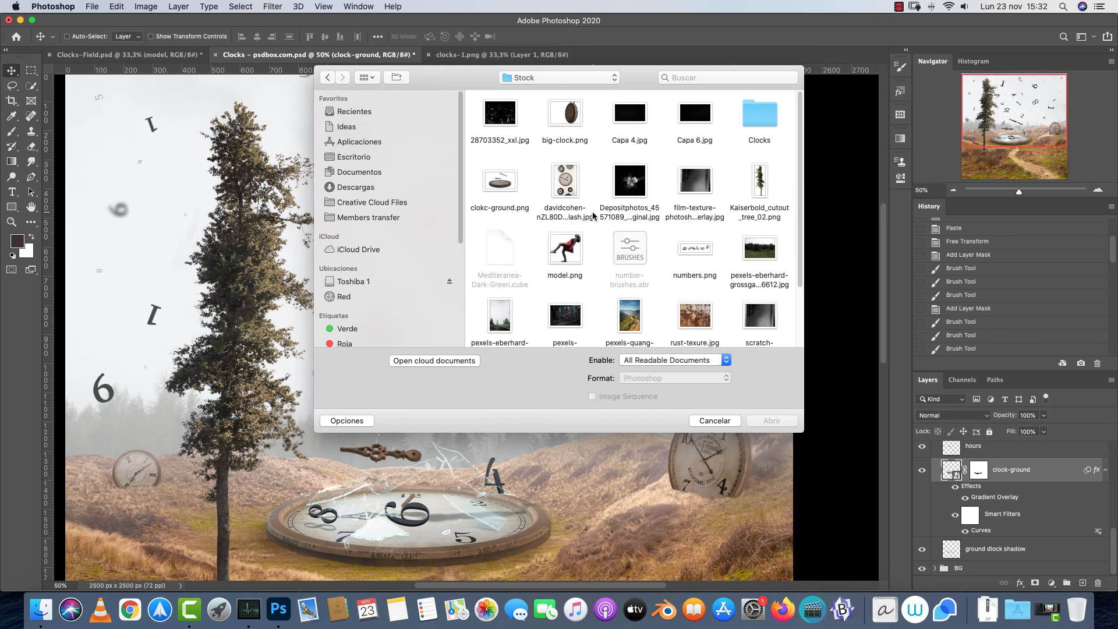
left_click(684, 251)
left_click(772, 420)
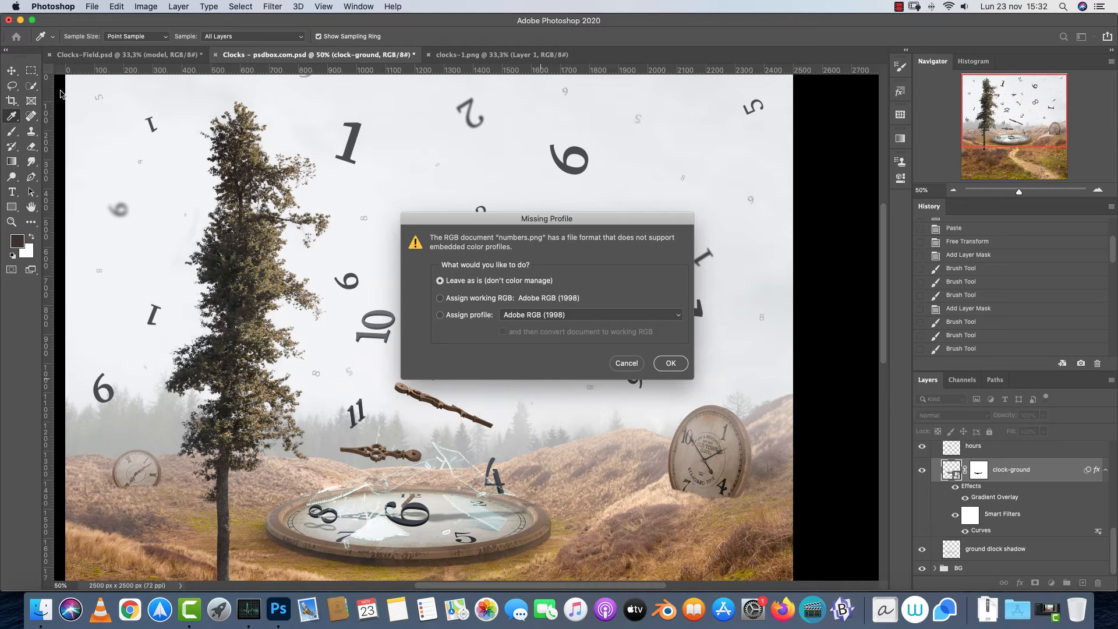
left_click(670, 363)
key("v")
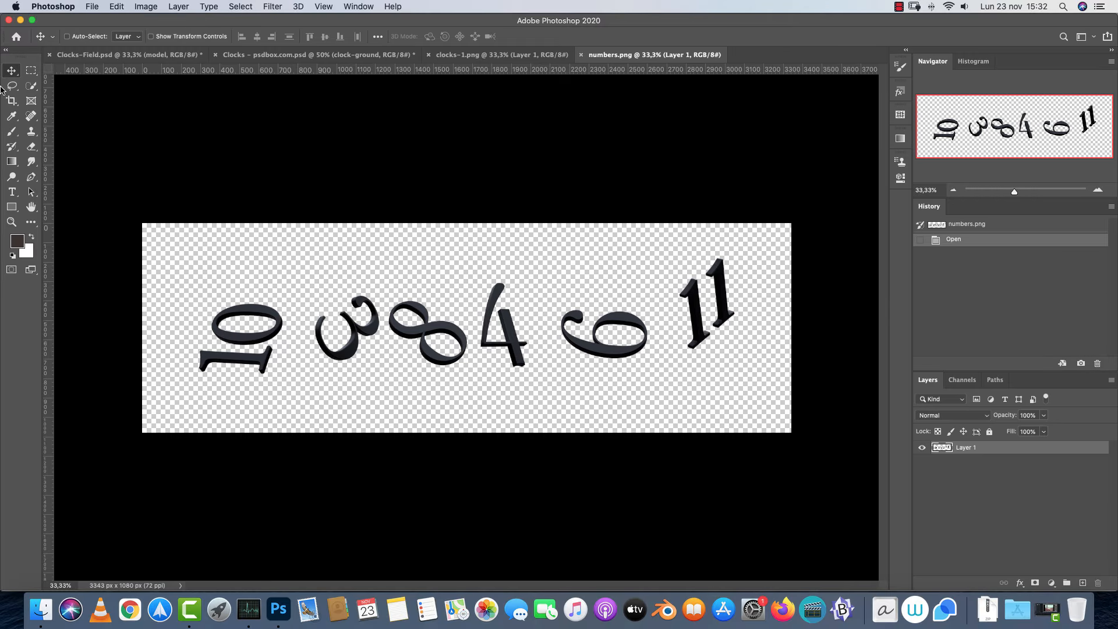
Lasso the number 3 in numbers.png and close the clocks-1.png document
left_click(12, 85)
mouse_move(380, 285)
left_mouse_down()
mouse_move(381, 339)
mouse_move(337, 384)
mouse_move(318, 307)
mouse_move(354, 274)
left_mouse_up()
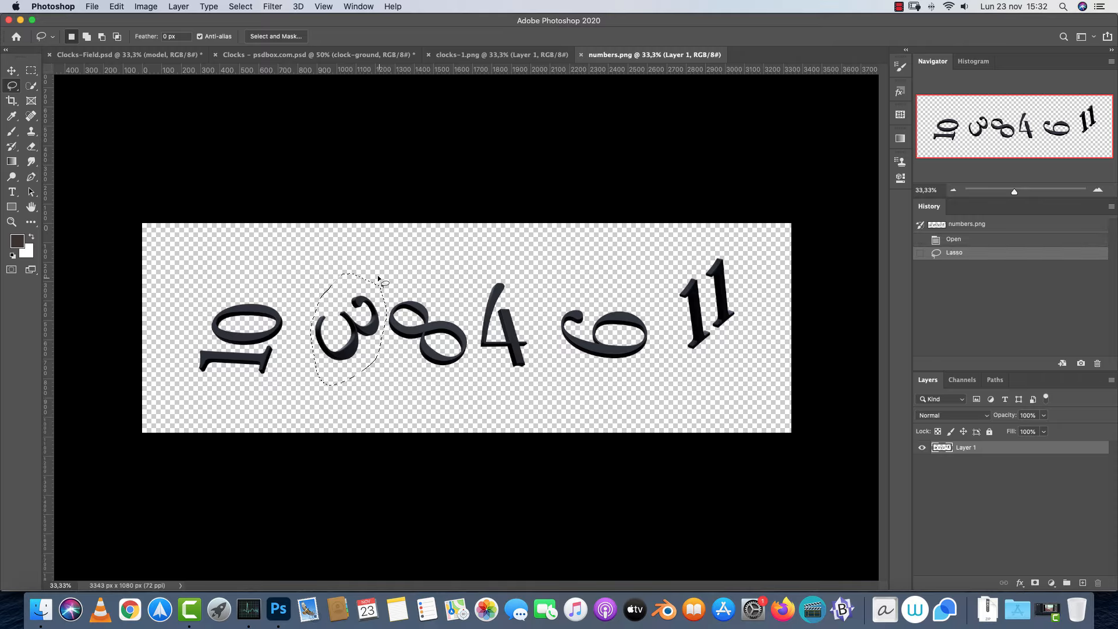
left_click(453, 57)
key("super+w")
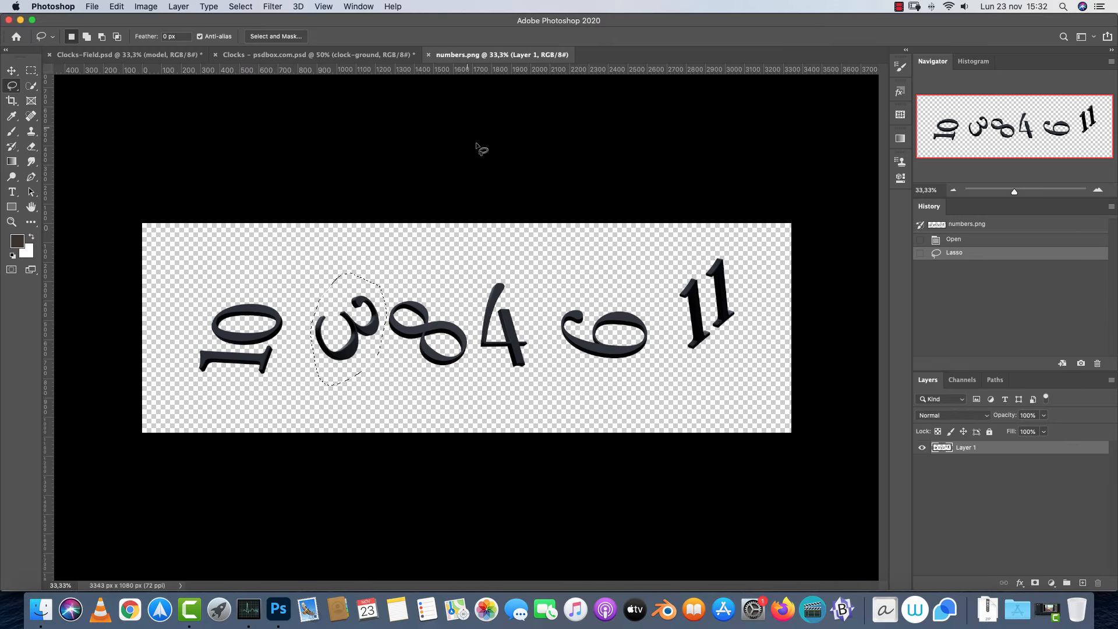
Collapse the field clocks and big clock groups and add a top layer named Foreground elements in the Clocks composite
left_click(373, 57)
scroll(940, 467, "up", 3)
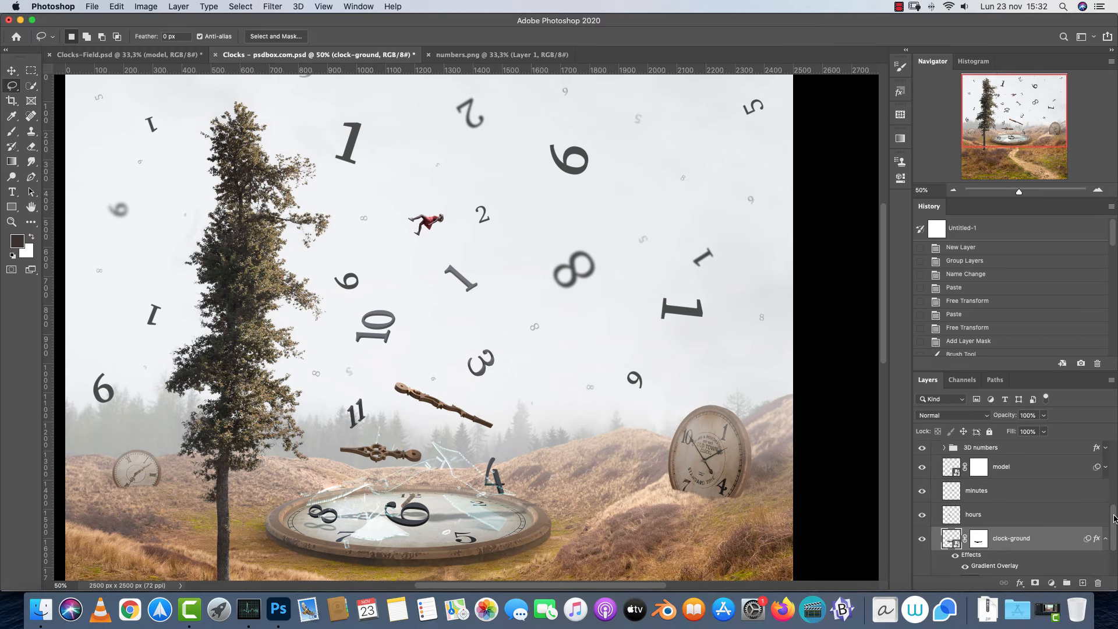
left_click(940, 449)
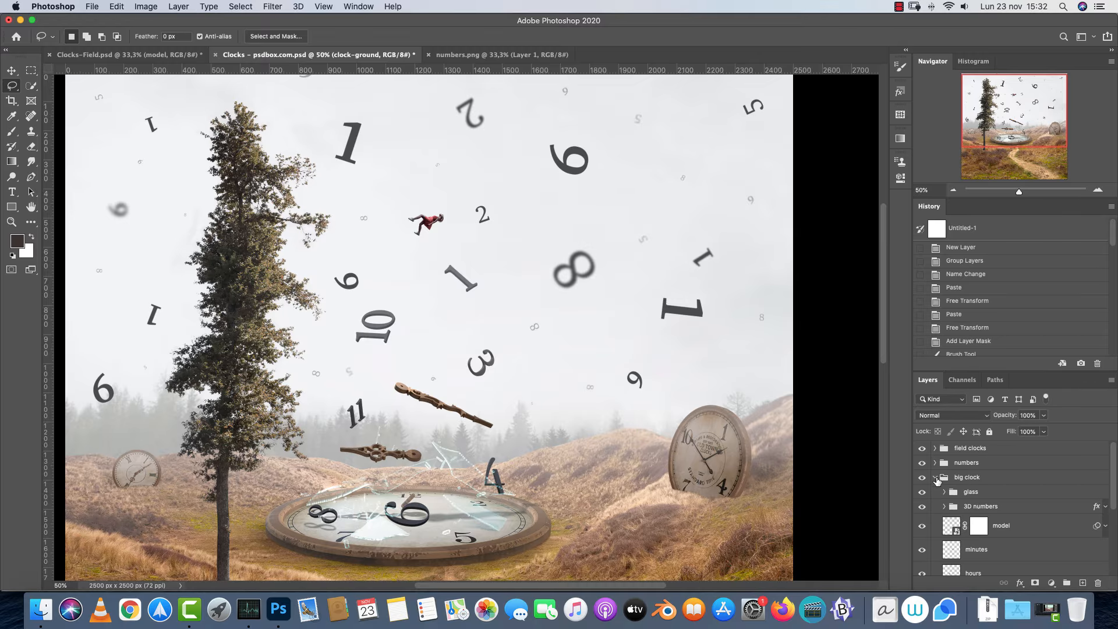
left_click(936, 478)
left_click(1083, 583)
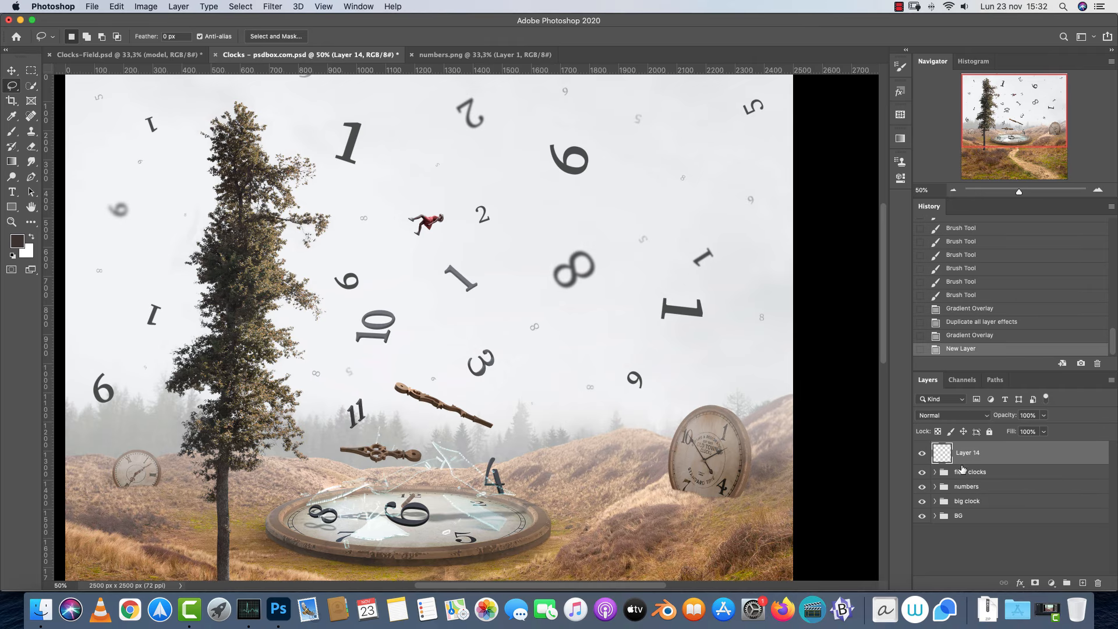
type("Foreground elements")
key("Return")
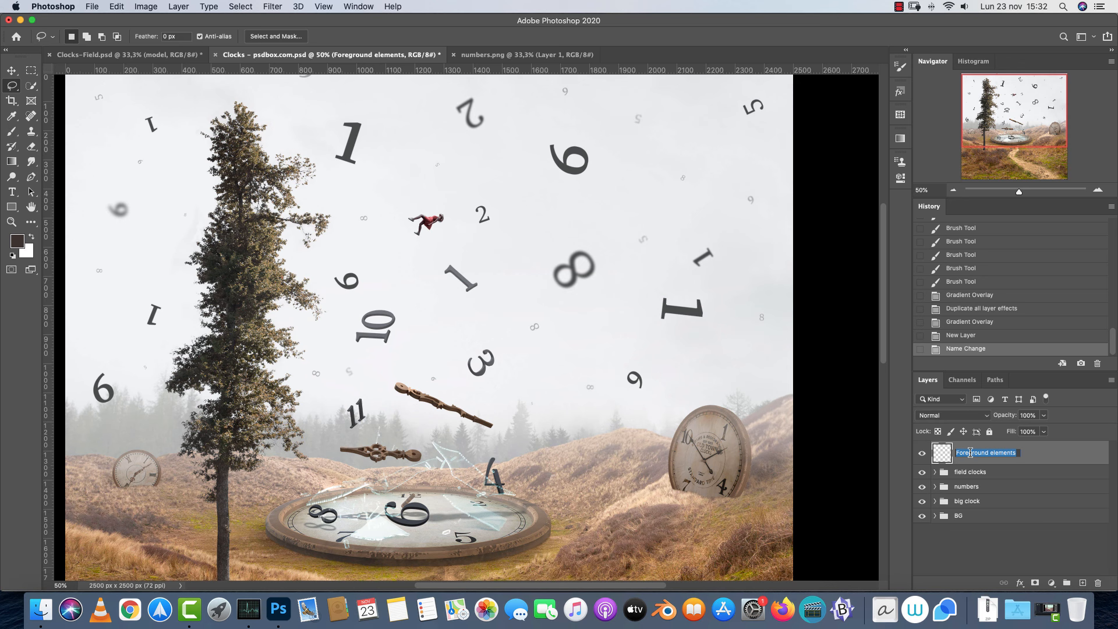
Put the new layer in a group and name the group Foreground elements
key("super+g")
double_click(967, 448)
type("Foreground elements")
key("Return")
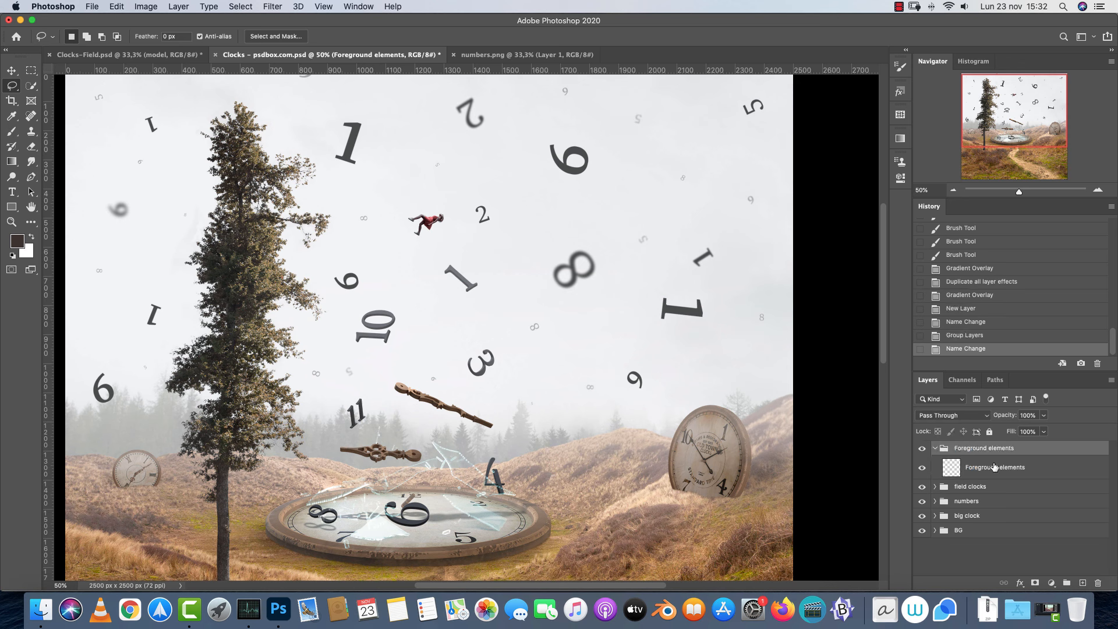
Rename the empty layer inside the Foreground elements group as 3
double_click(990, 469)
type("4")
key("Return")
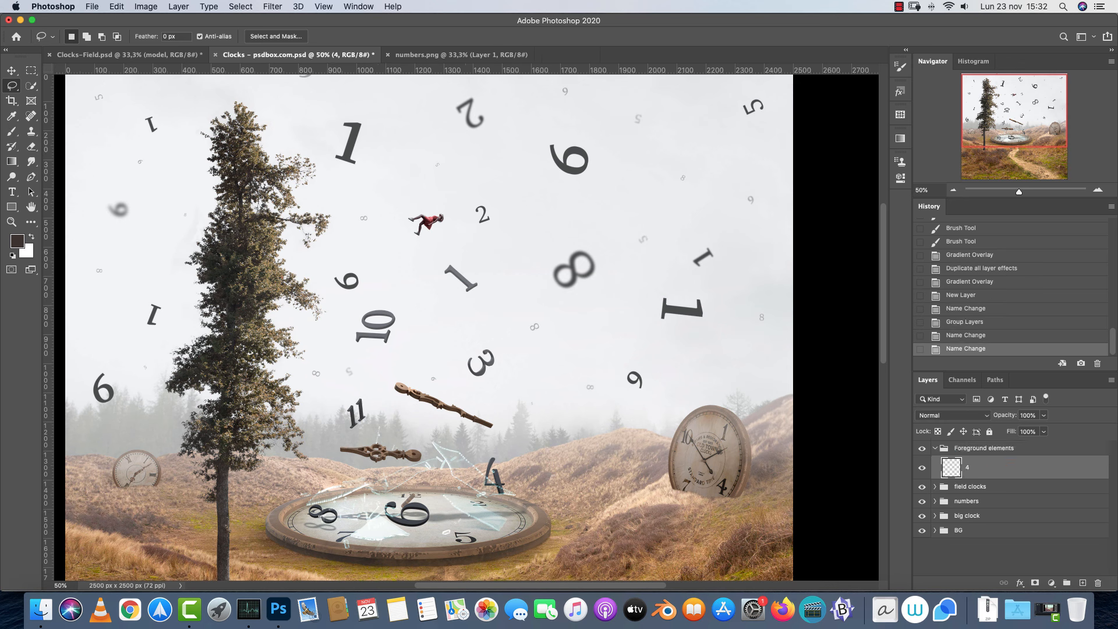
double_click(969, 469)
type("3")
key("Return")
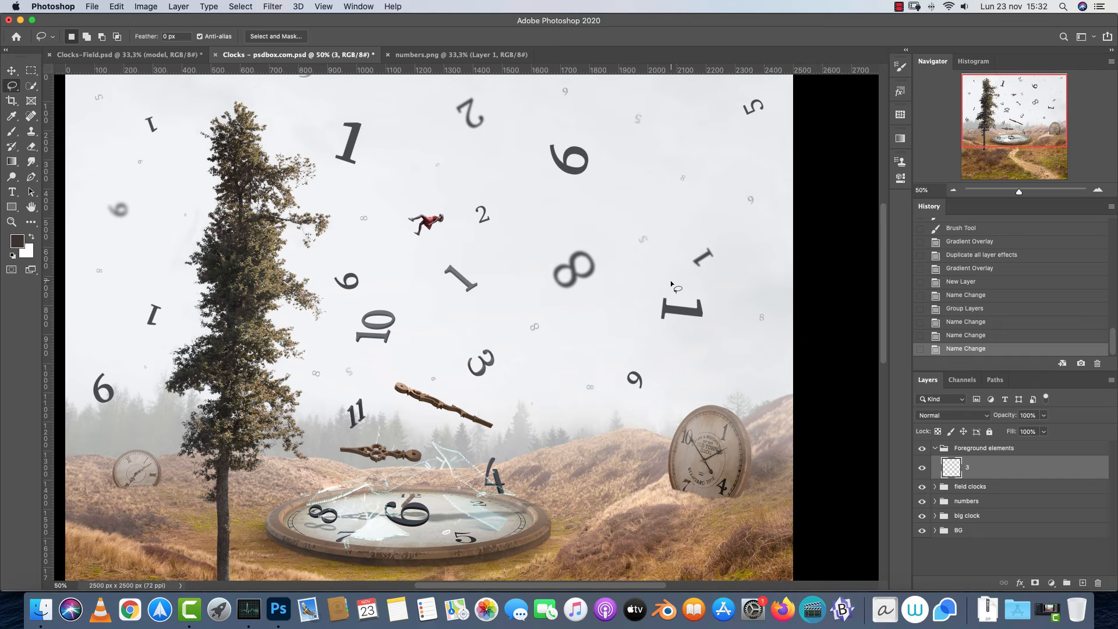
Cut the lassoed 3 from numbers.png, paste it onto layer 3 in the composite and move it into the upper sky
key("v")
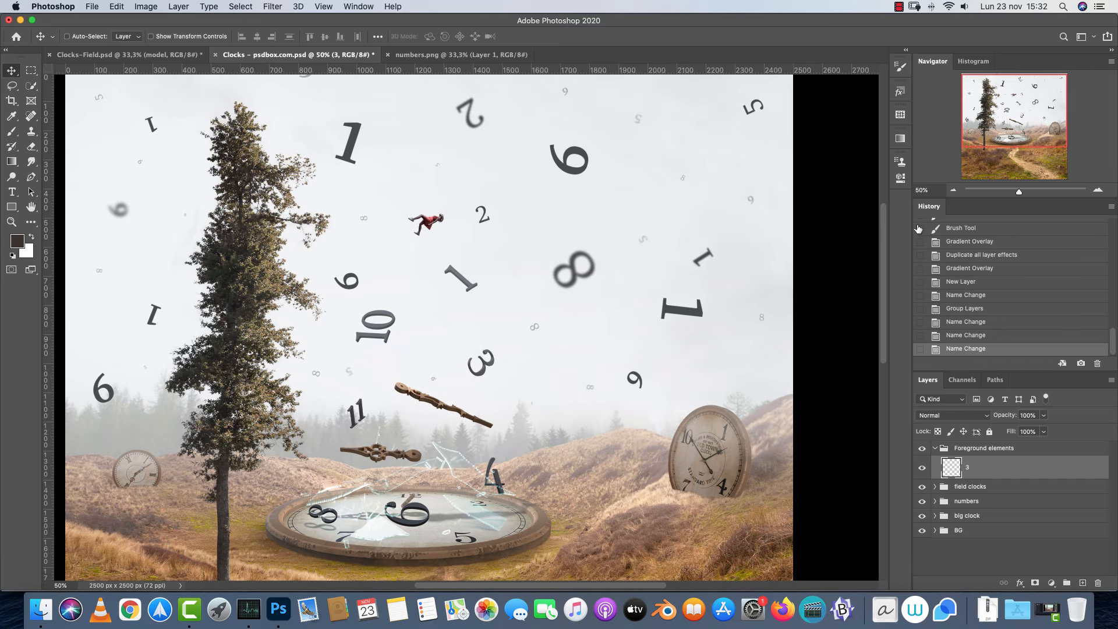
key("super+minus")
key("super+minus")
left_click_drag(538, 255, 541, 254)
left_click(462, 54)
key("super+x")
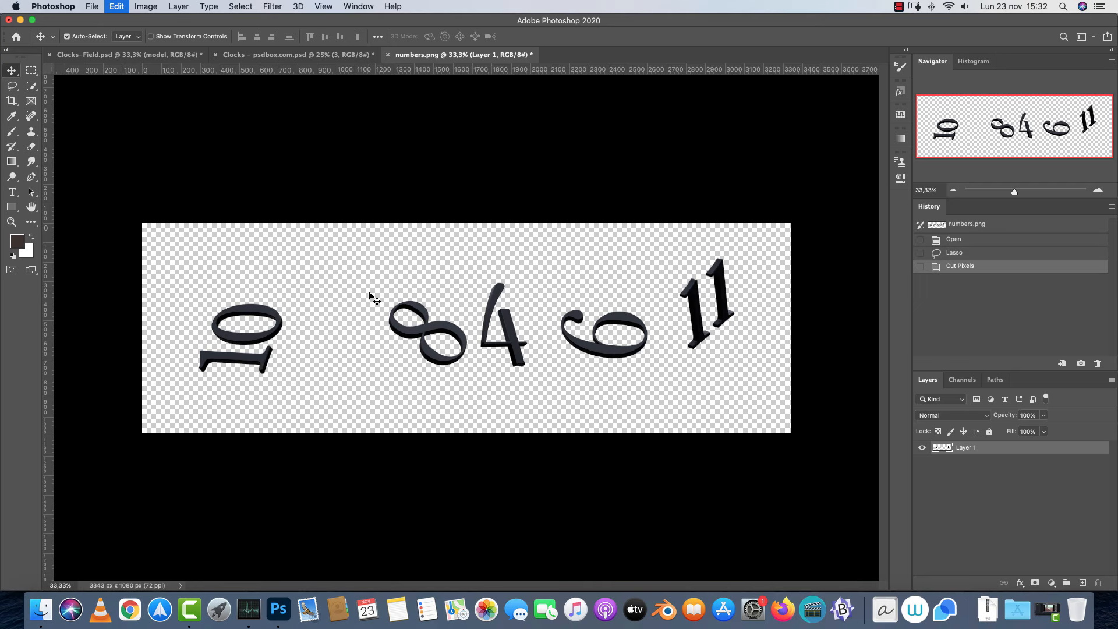
left_click(318, 54)
key("super+v")
left_click_drag(511, 280, 595, 180)
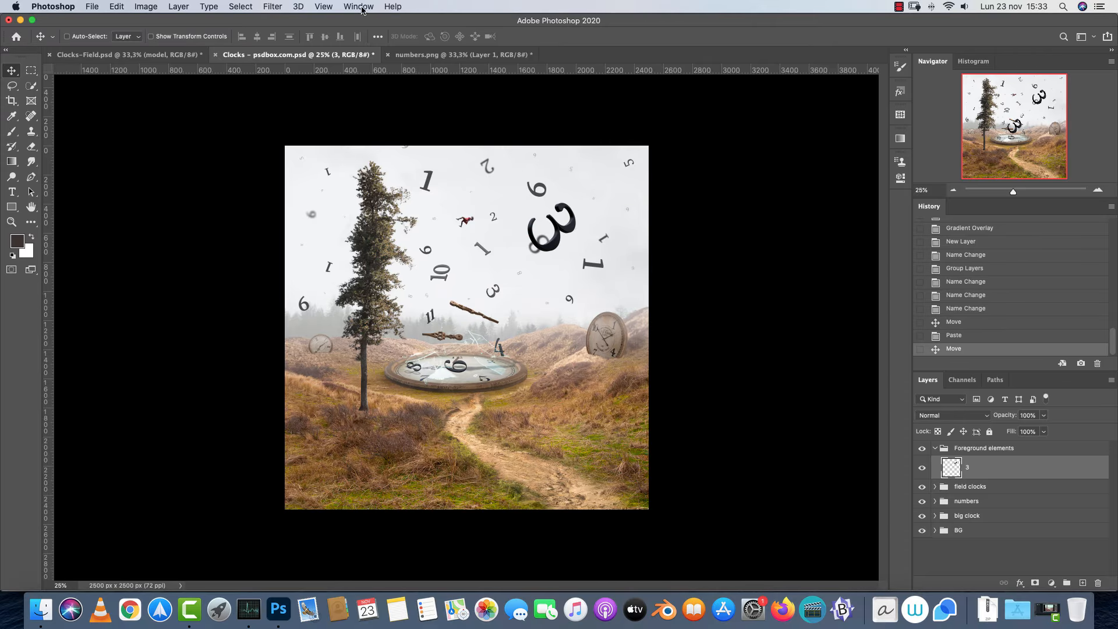
Start a Path Blur on the large 3 and aim its blur path straight down
left_click(277, 7)
mouse_move(328, 155)
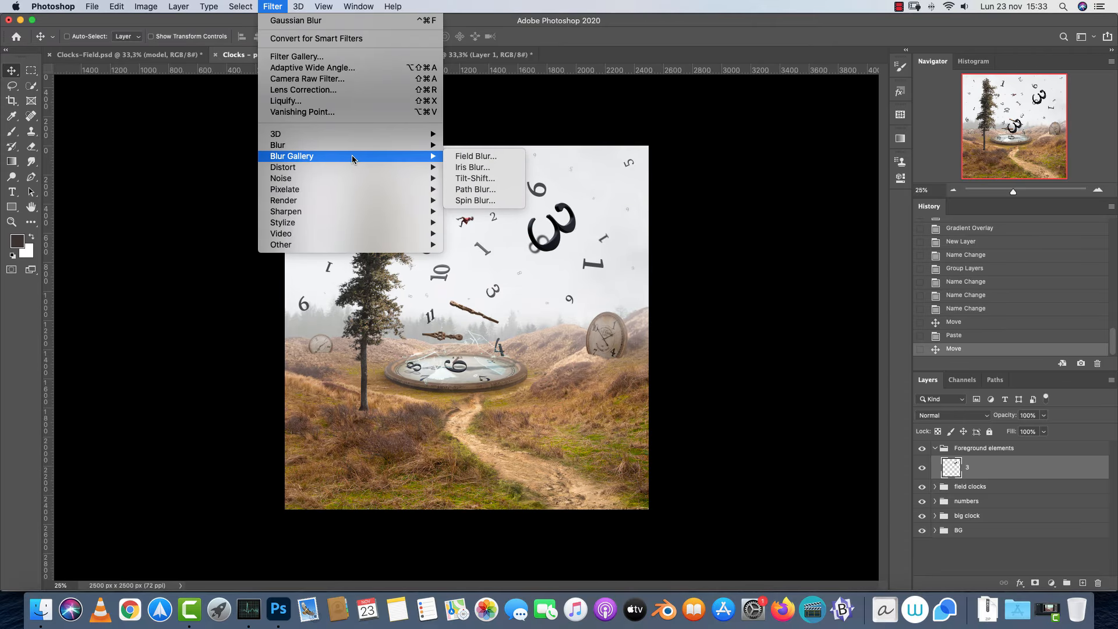
left_click(491, 200)
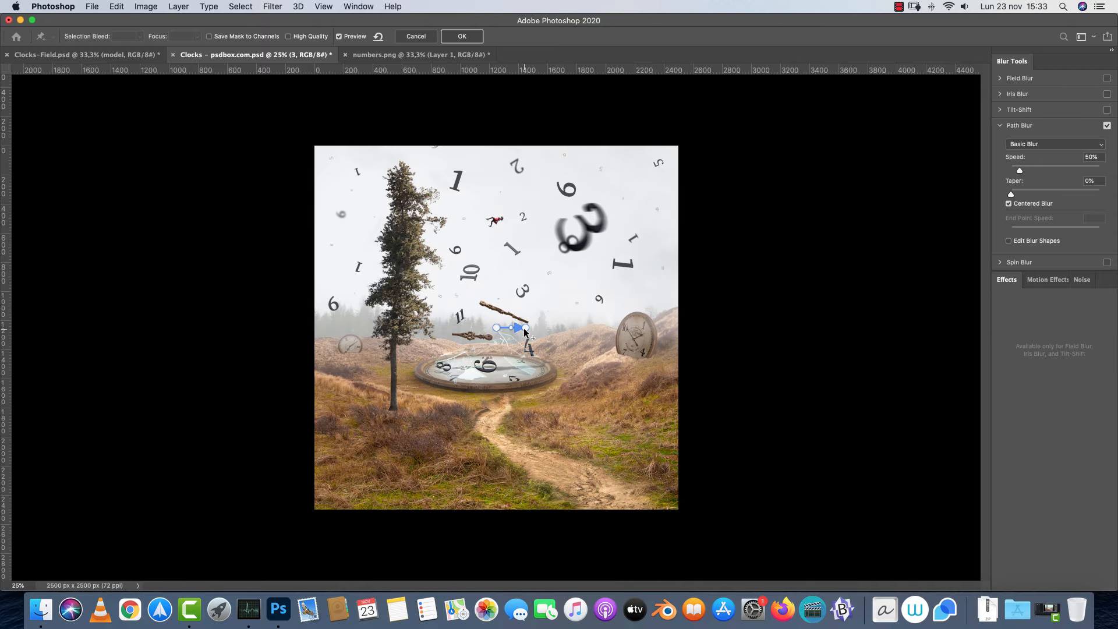
left_click_drag(526, 331, 496, 377)
Adjust the Path Blur's speed and end point speed for the large 3 and apply the blur
left_click(1083, 231)
left_click_drag(1083, 231, 1055, 232)
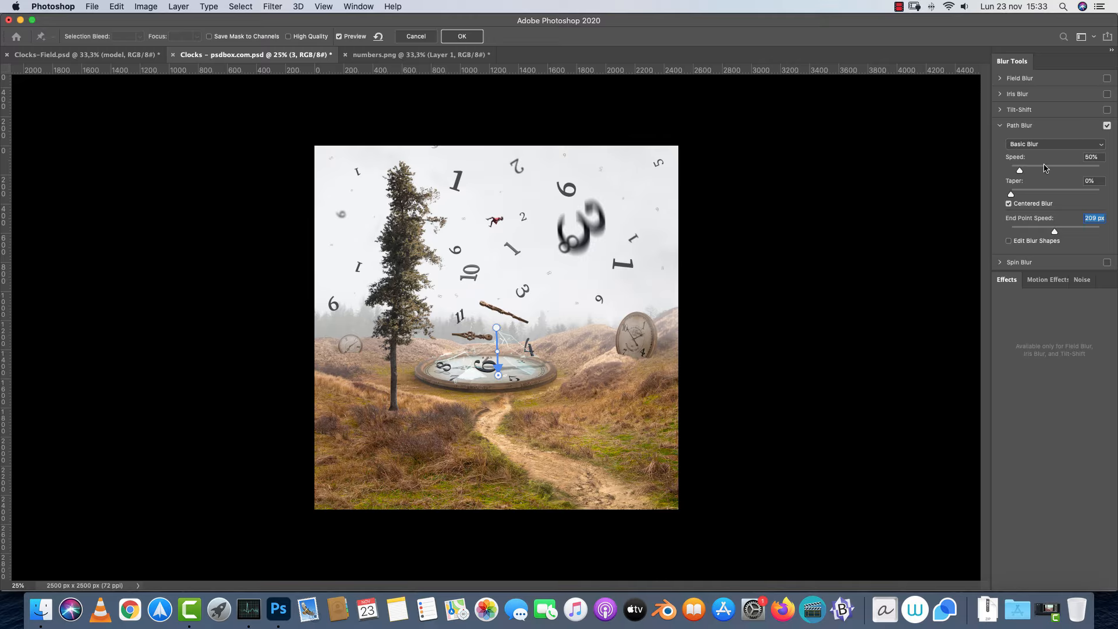
mouse_move(1020, 170)
left_mouse_down()
mouse_move(1060, 170)
mouse_move(1022, 169)
left_mouse_up()
left_click_drag(1055, 231, 1028, 230)
left_click_drag(1034, 174, 1033, 173)
left_click_drag(1027, 231, 1035, 232)
key("Return")
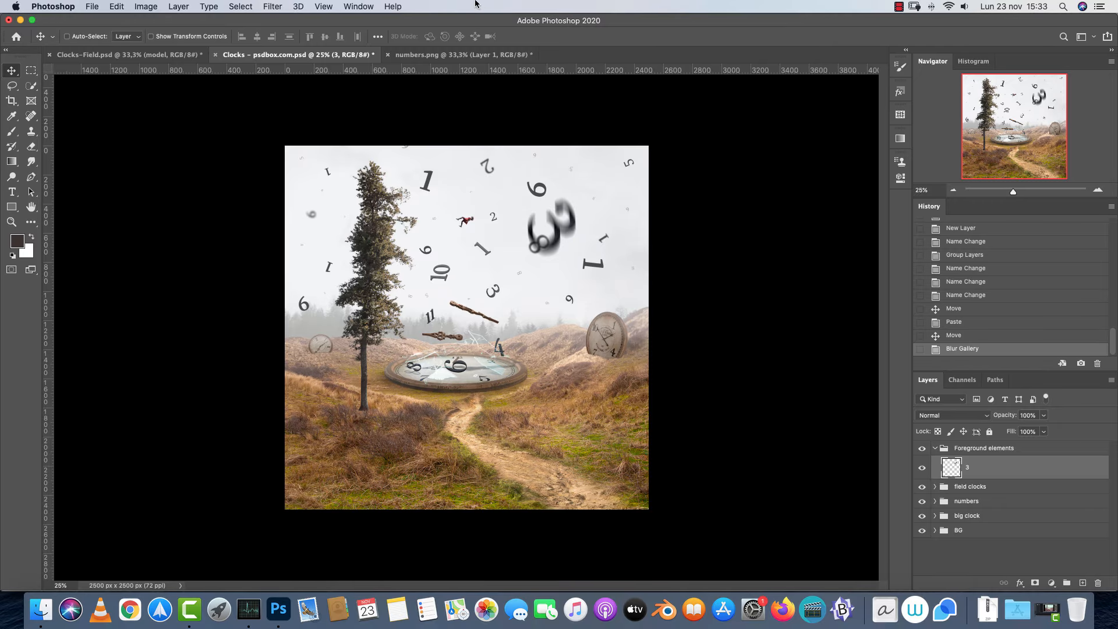
Lasso the number 4 in numbers.png, copy it and paste it into the composite as a new foreground layer
left_click(463, 54)
left_click(12, 85)
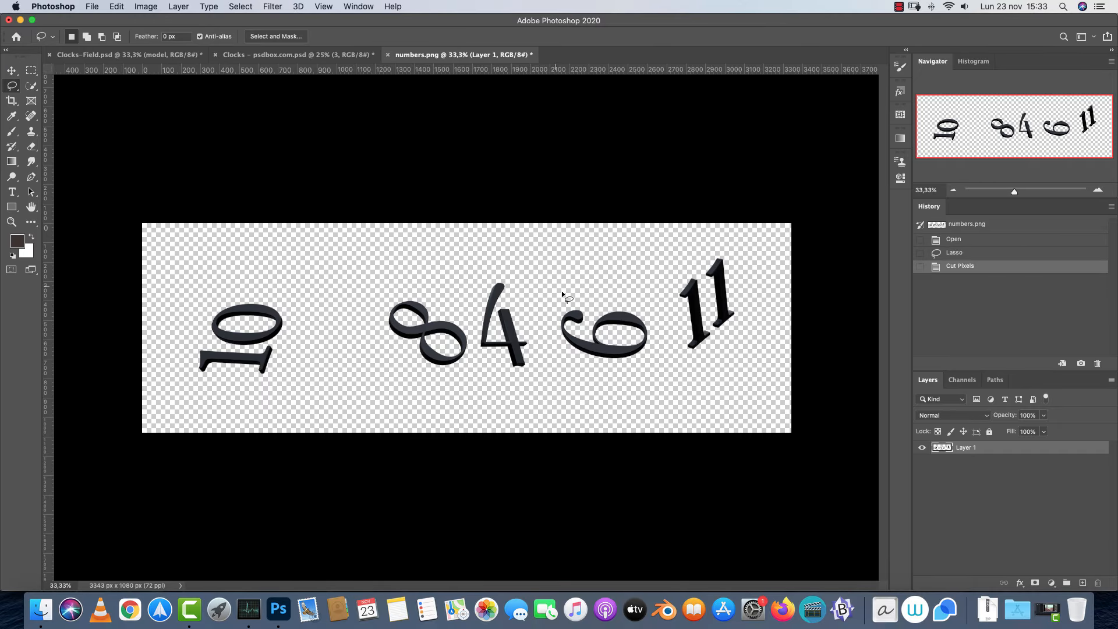
mouse_move(476, 338)
left_mouse_down()
mouse_move(549, 369)
mouse_move(506, 250)
left_mouse_up()
key("super+c")
left_click(297, 55)
key("super+v")
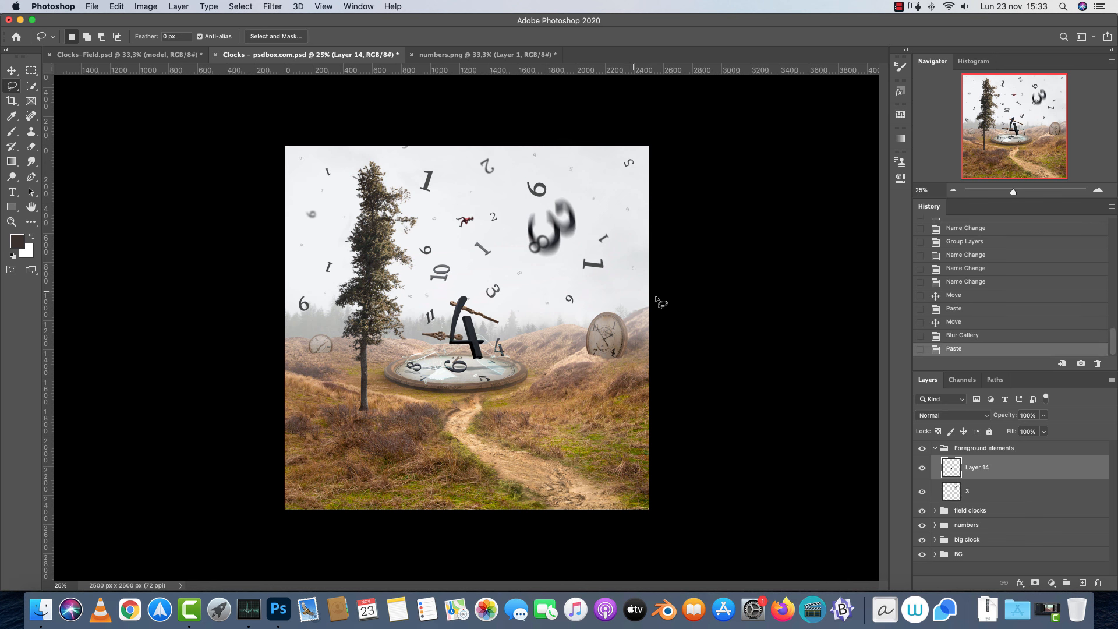
Reapply the last Path Blur to the large 4 and move it to the upper edge of the sky over the treetop
left_click(967, 416)
left_click(1017, 474)
left_click(274, 7)
left_click(320, 82)
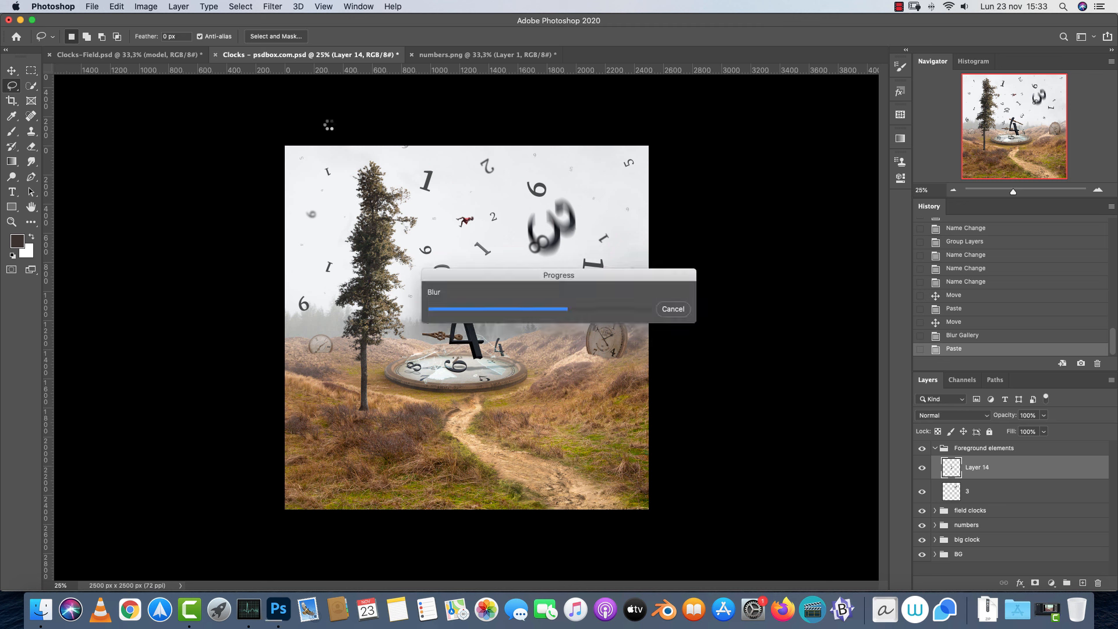
key("v")
mouse_move(611, 300)
left_mouse_down()
mouse_move(489, 221)
mouse_move(471, 166)
mouse_move(511, 151)
mouse_move(547, 155)
left_mouse_up()
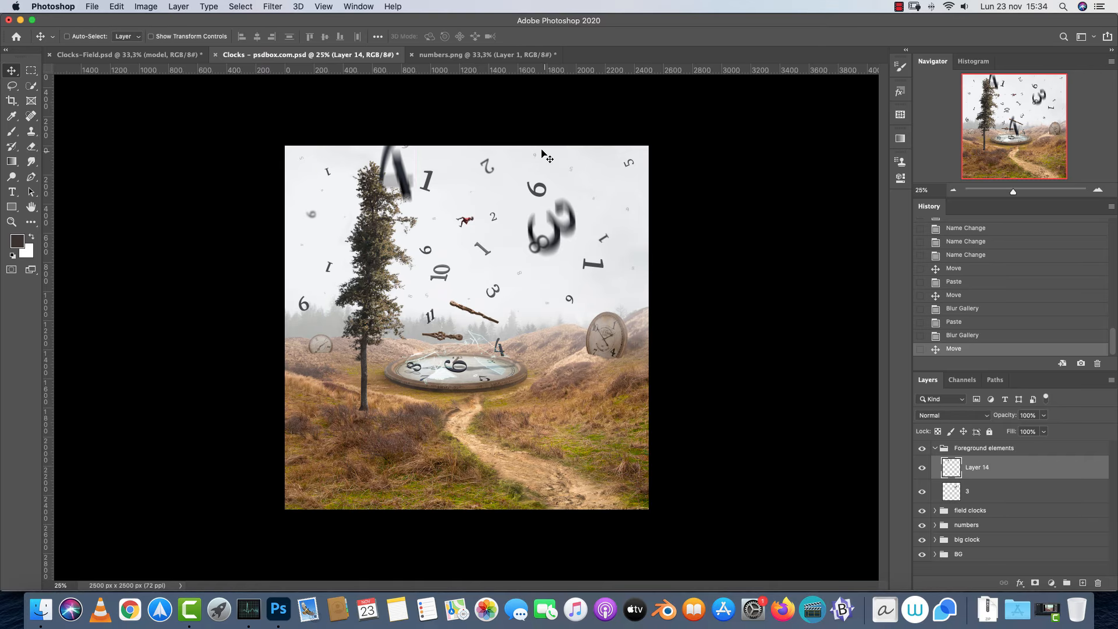
Move the blurred 3 down beside the half-buried clock on the right hillside and collapse the Foreground elements group
key("super")
left_click_drag(597, 233, 600, 312)
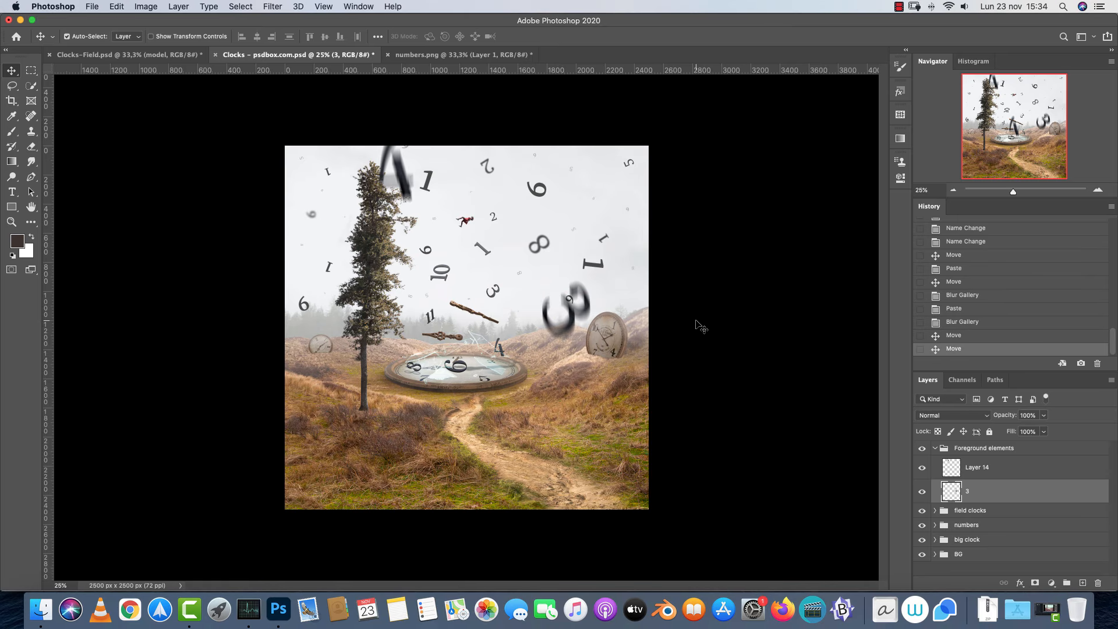
key("super+1")
scroll(705, 338, "up", 10)
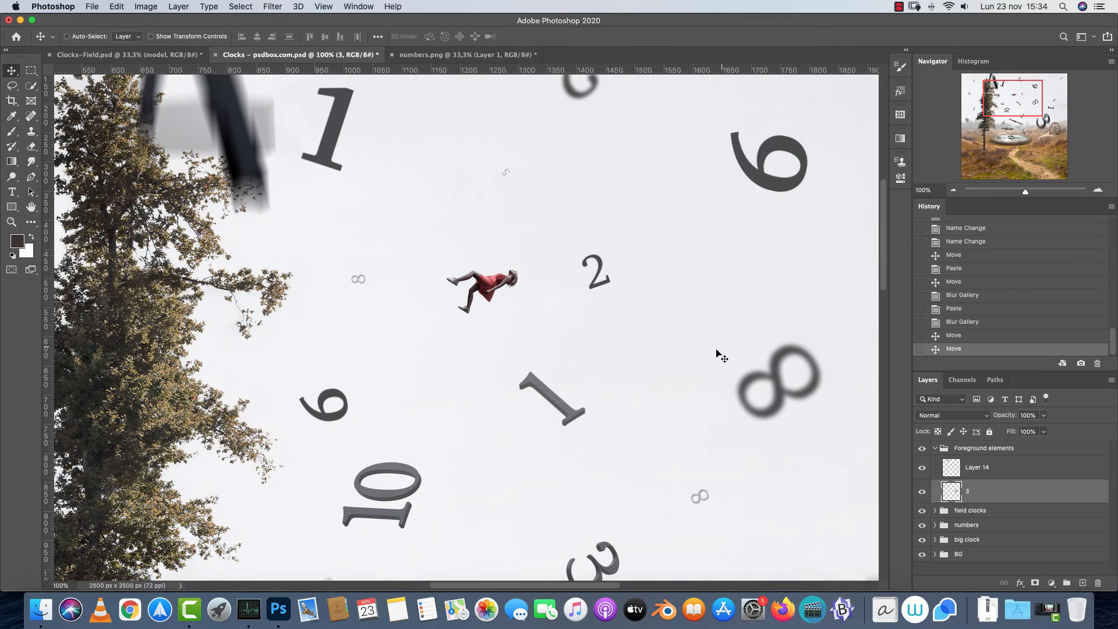
left_click(953, 190)
left_click(954, 190)
left_click(953, 191)
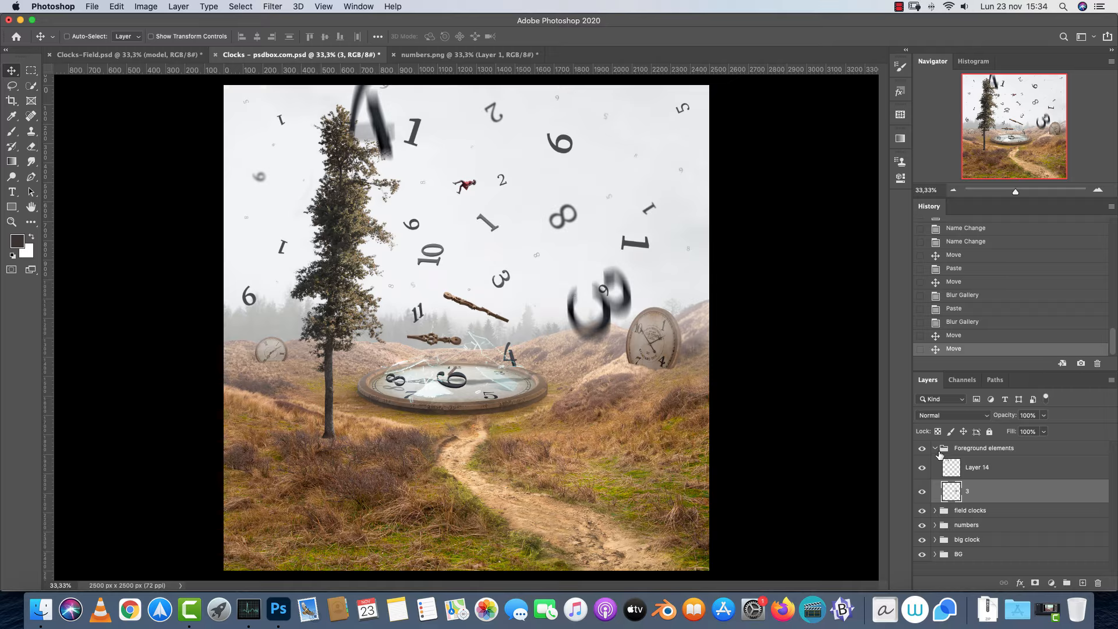
left_click(936, 450)
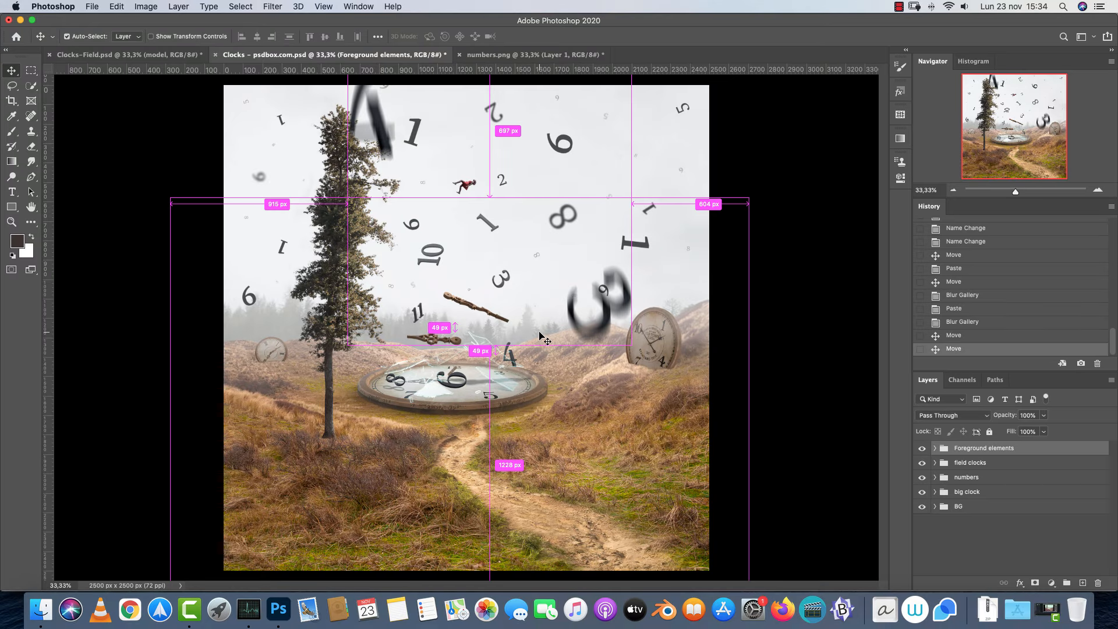
Preview the film texture overlay in the Stock folder, then open the dust particle image Capa 6.jpg
key("super+o")
left_click(696, 182)
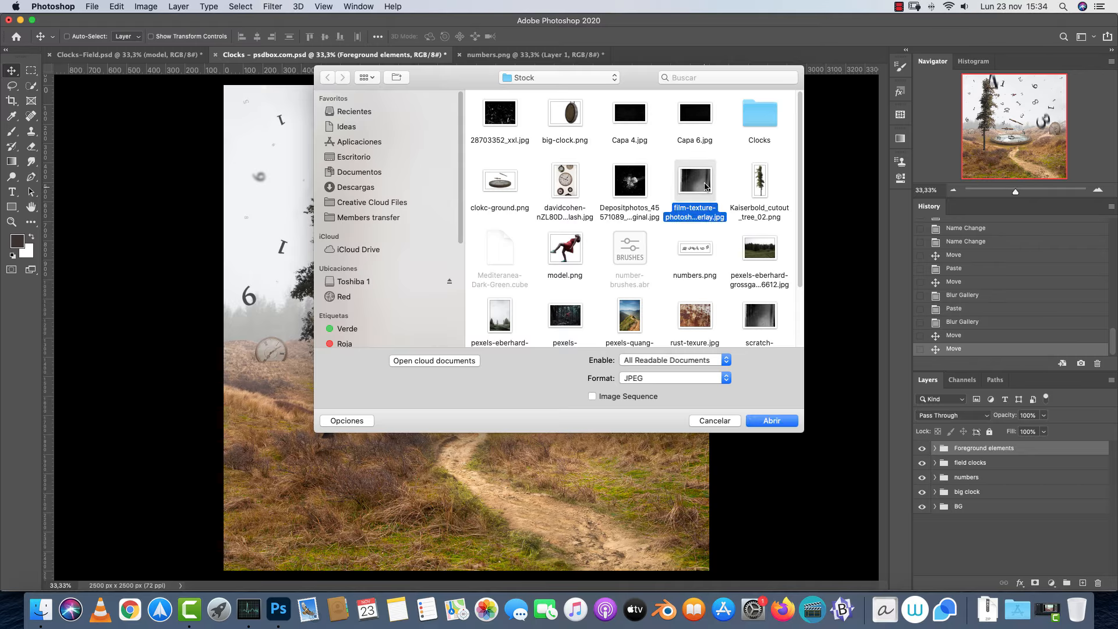
key("space")
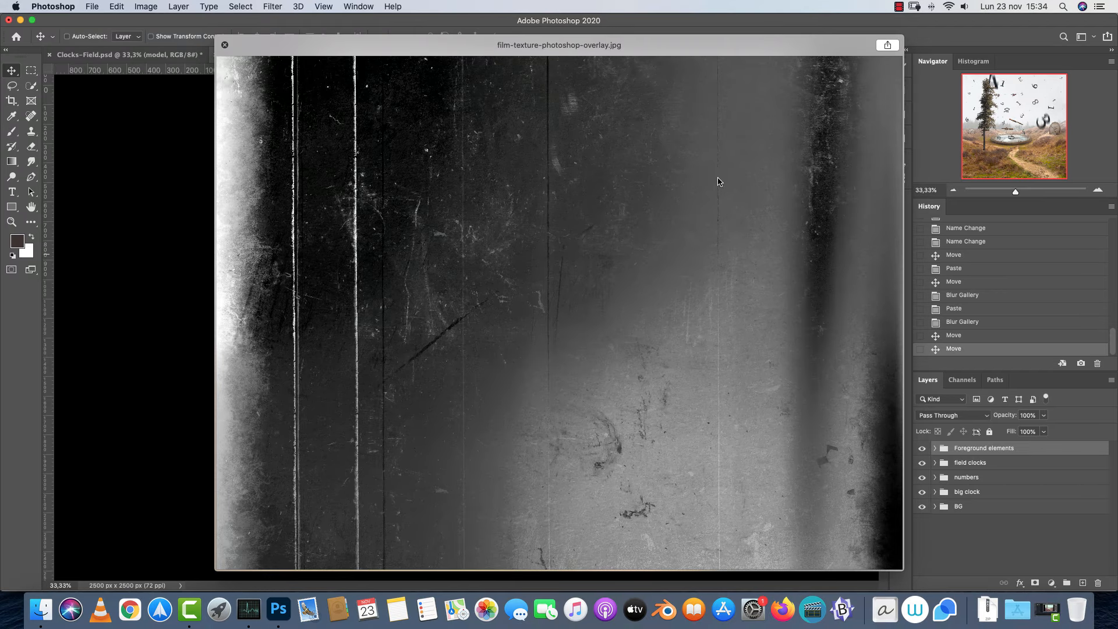
key("space")
left_click(706, 131)
key("space")
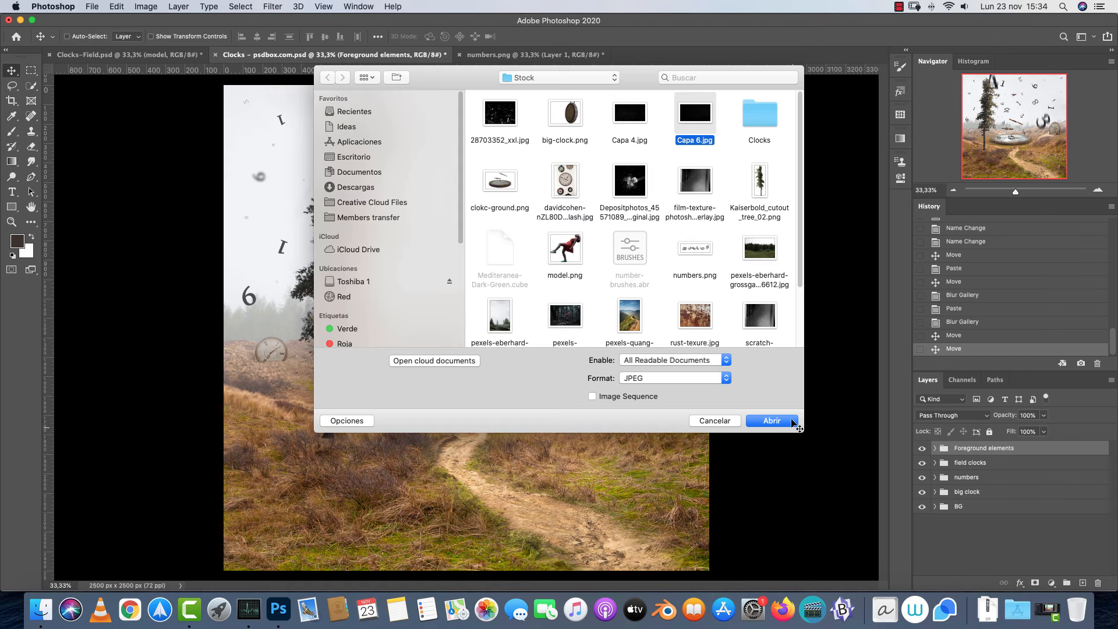
left_click(793, 425)
left_click(678, 357)
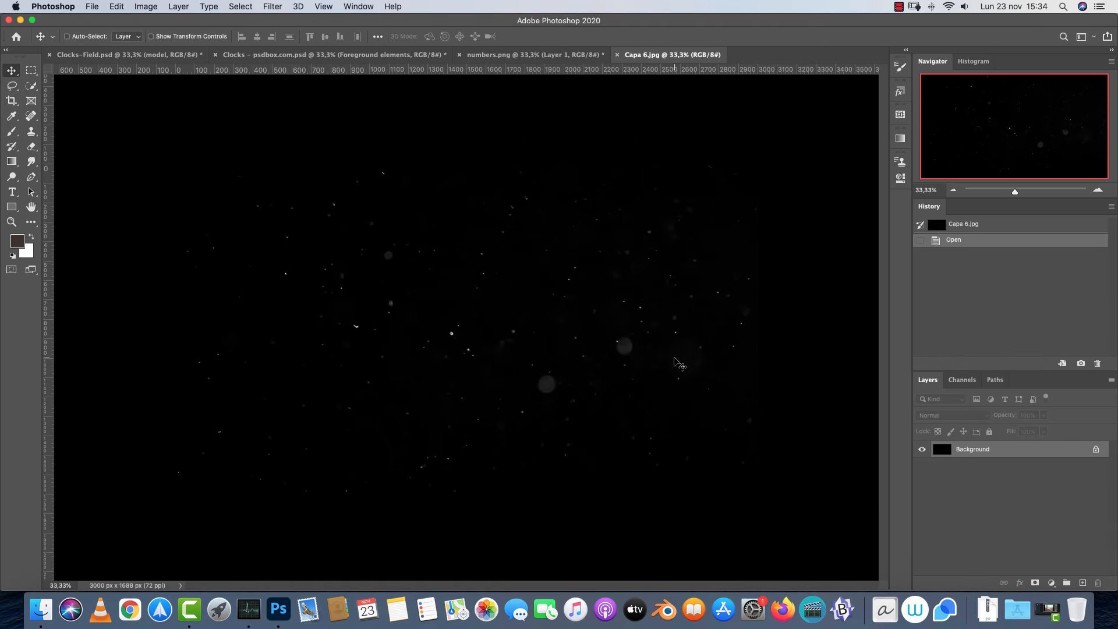
Cut the whole Capa 6.jpg image, close that file and paste the particles into the composite as a new layer
key("super+a")
key("super+x")
key("super+w")
left_click(535, 211)
key("super+v")
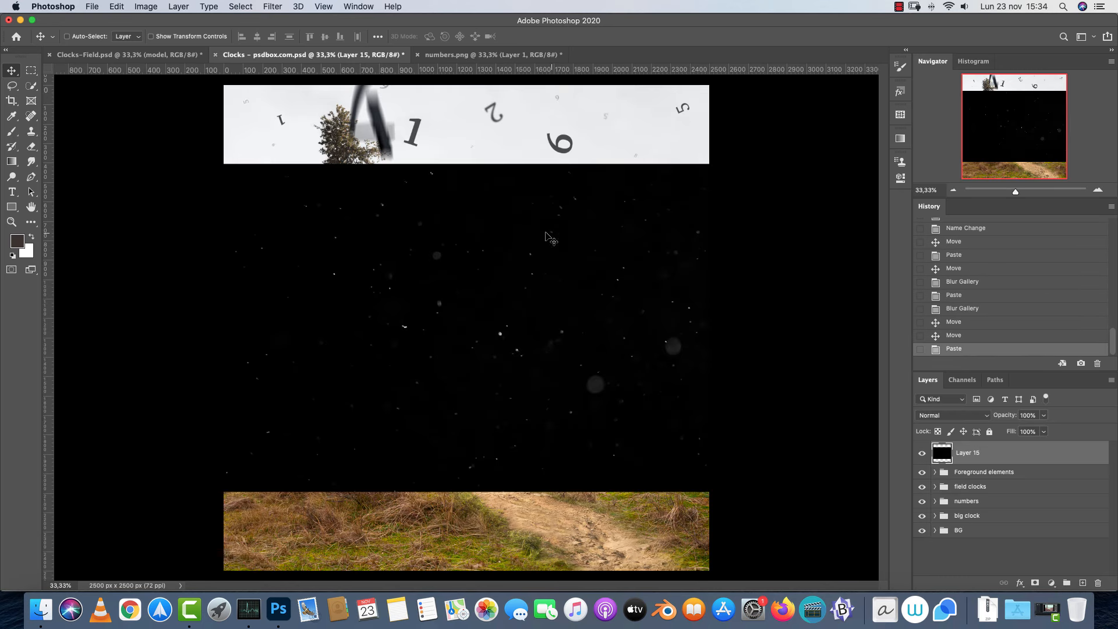
Set the particle layer's blending mode to Screen and place it inside the Foreground elements group
left_click(946, 416)
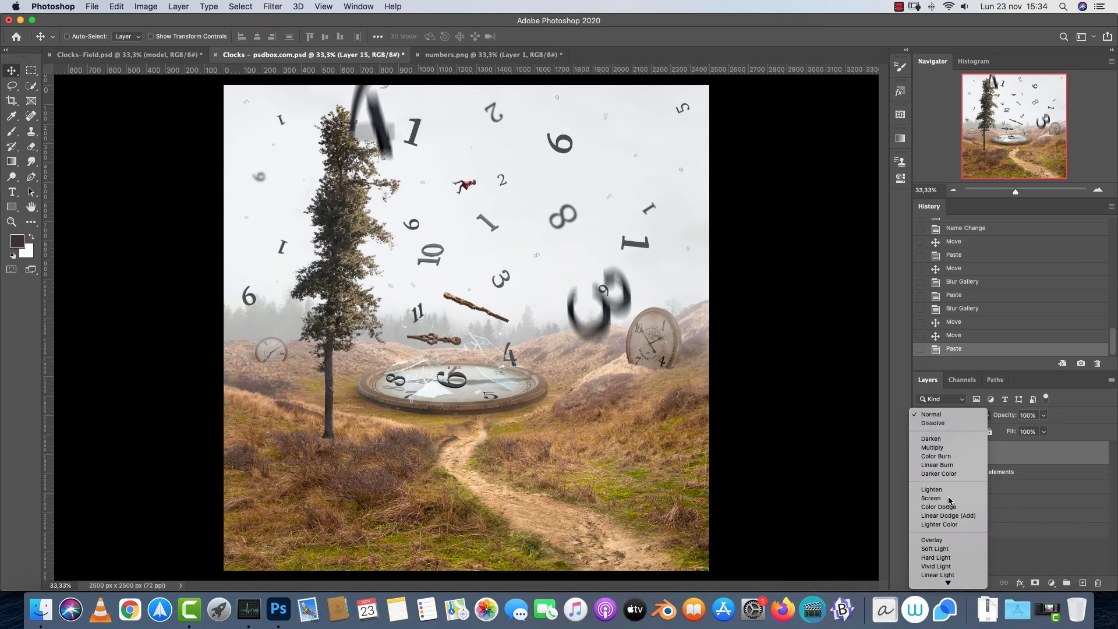
left_click(955, 499)
key("super+g")
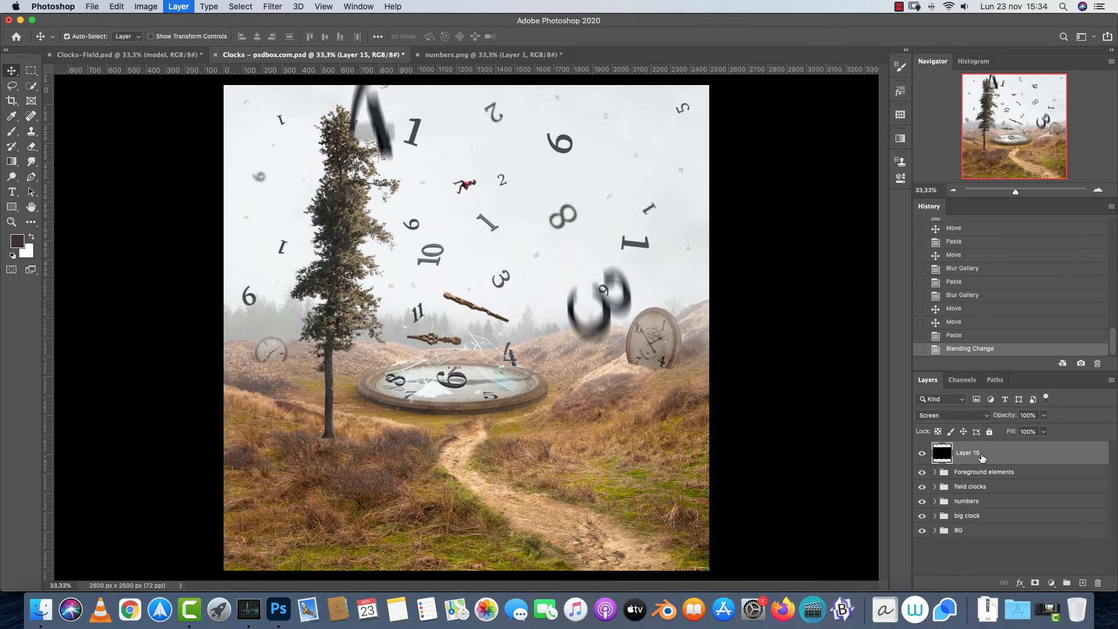
key("super+z")
left_click_drag(987, 451, 987, 471)
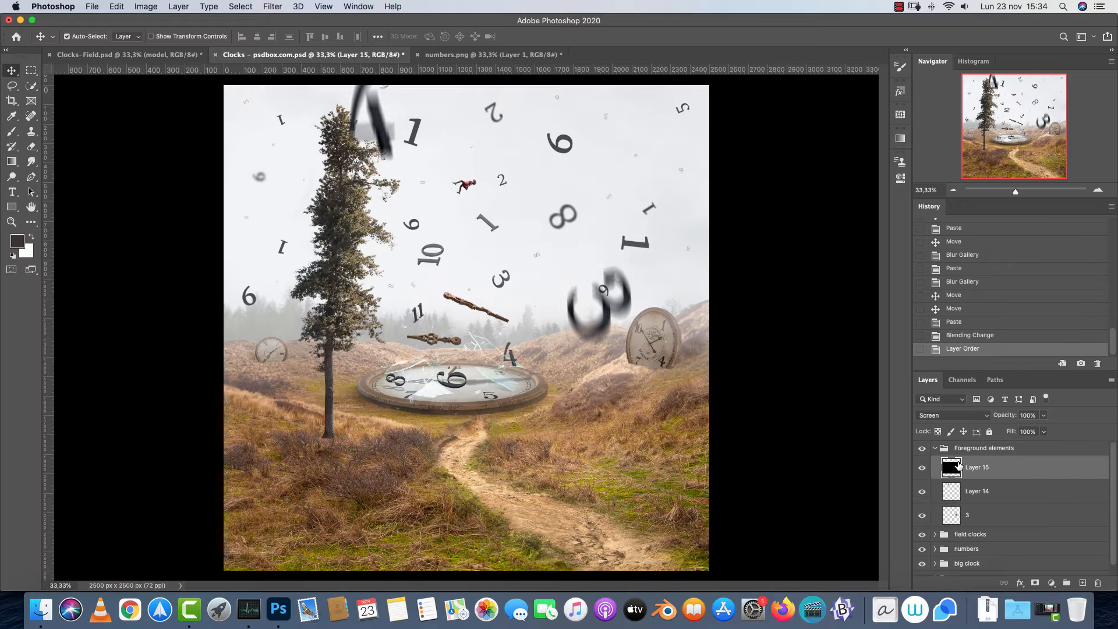
Transform the particle layer to cover the entire canvas
key("super+t")
left_click_drag(821, 152, 658, 516)
left_click_drag(677, 328, 1077, 327)
left_click_drag(644, 444, 513, 268)
key("Return")
Preview the stock overlays and open the shattered glass image Depositphotos_45571089_original.jpg with its embedded colour profile
key("super+o")
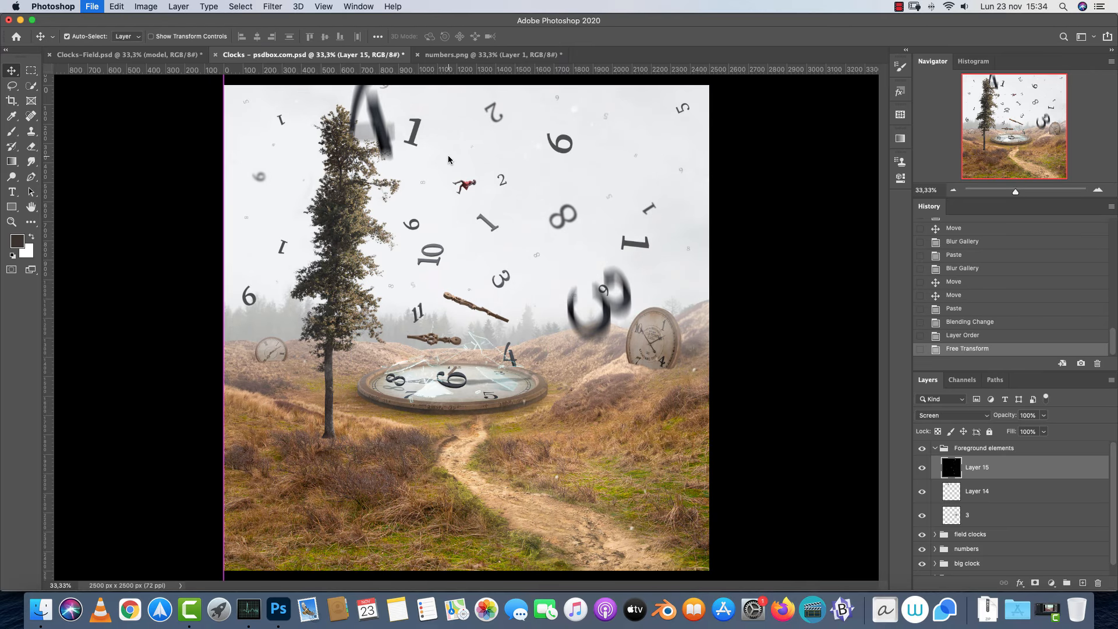
left_click(639, 137)
key("space")
key("space")
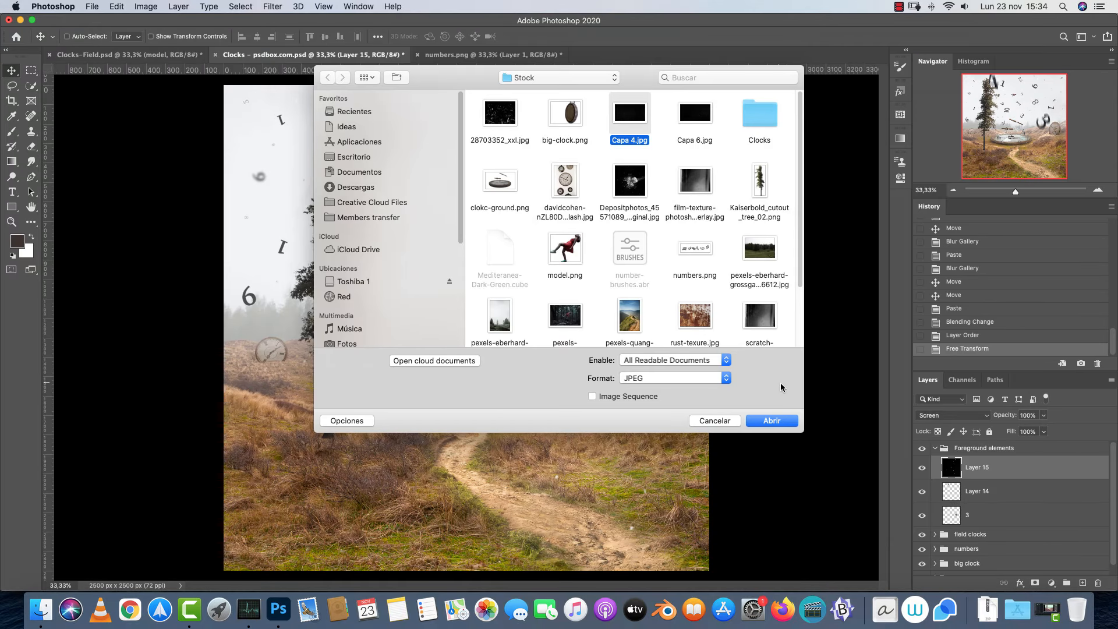
left_click(633, 178)
key("space")
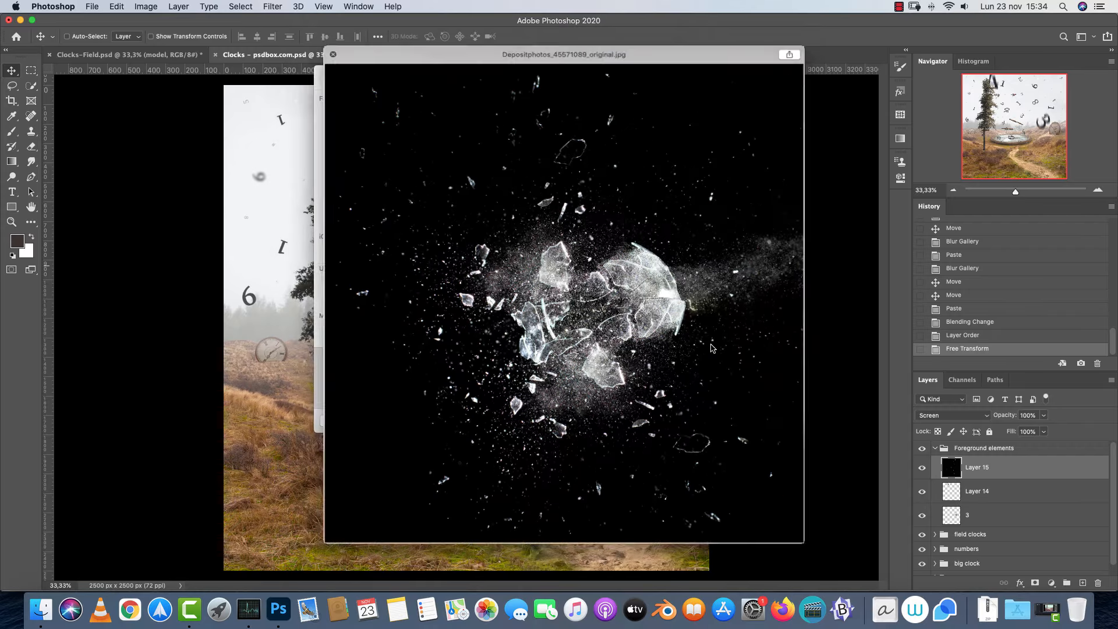
key("space")
left_click(772, 421)
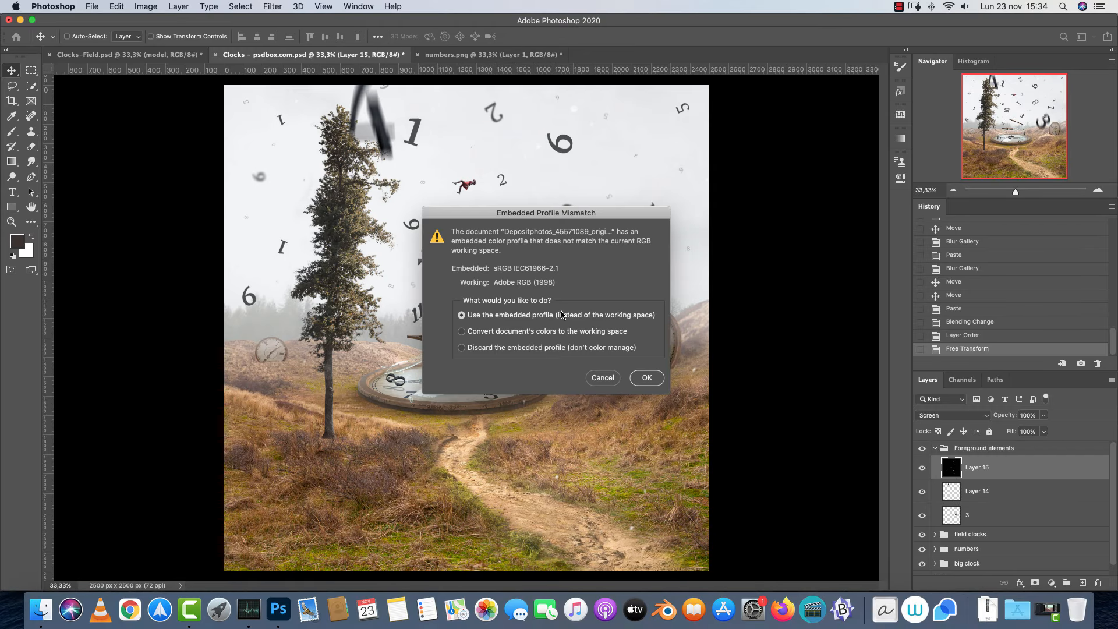
left_click(646, 378)
Lasso and copy a patch of scattered glass shards, close numbers.png and paste the shards into the composite
left_click(11, 85)
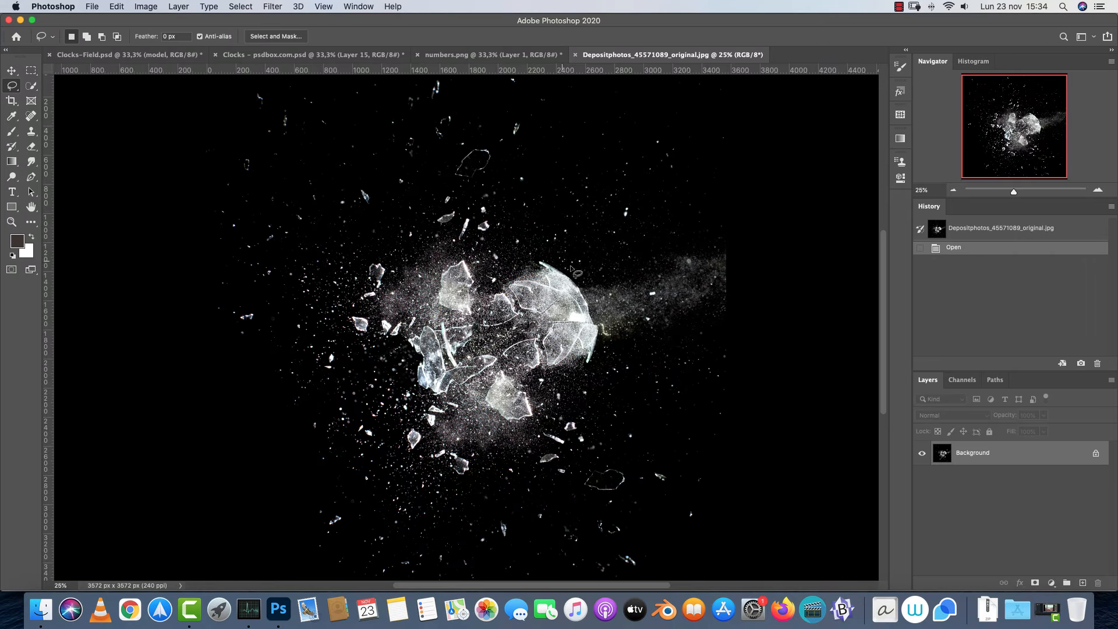
mouse_move(233, 198)
left_mouse_down()
mouse_move(234, 290)
mouse_move(296, 273)
mouse_move(336, 232)
mouse_move(323, 172)
left_mouse_up()
left_click(466, 55)
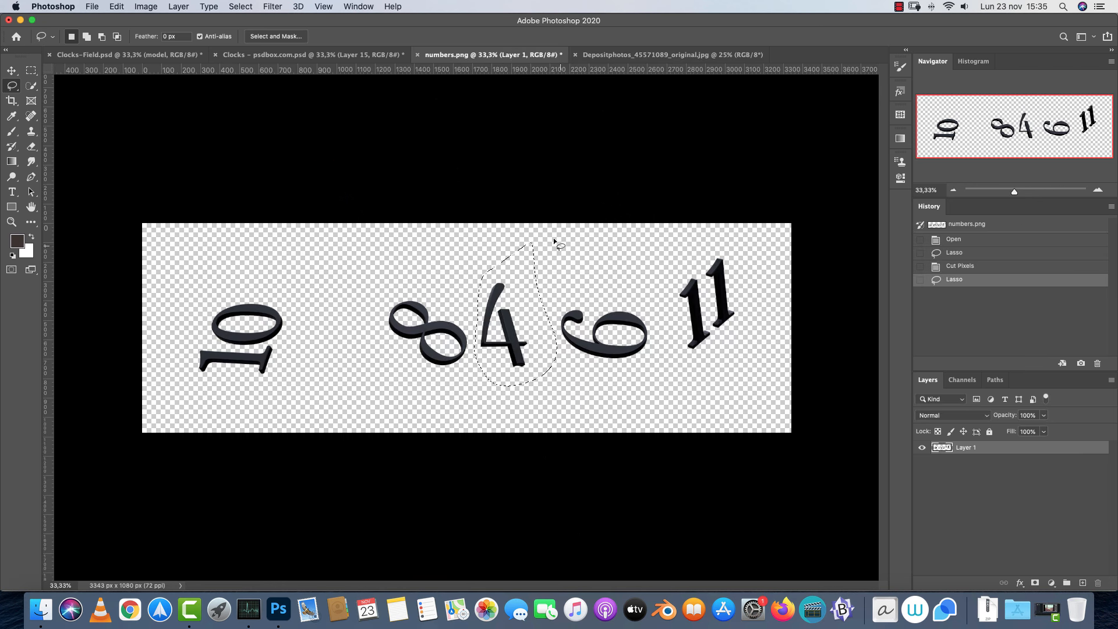
key("super+w")
left_click(509, 210)
left_click(363, 56)
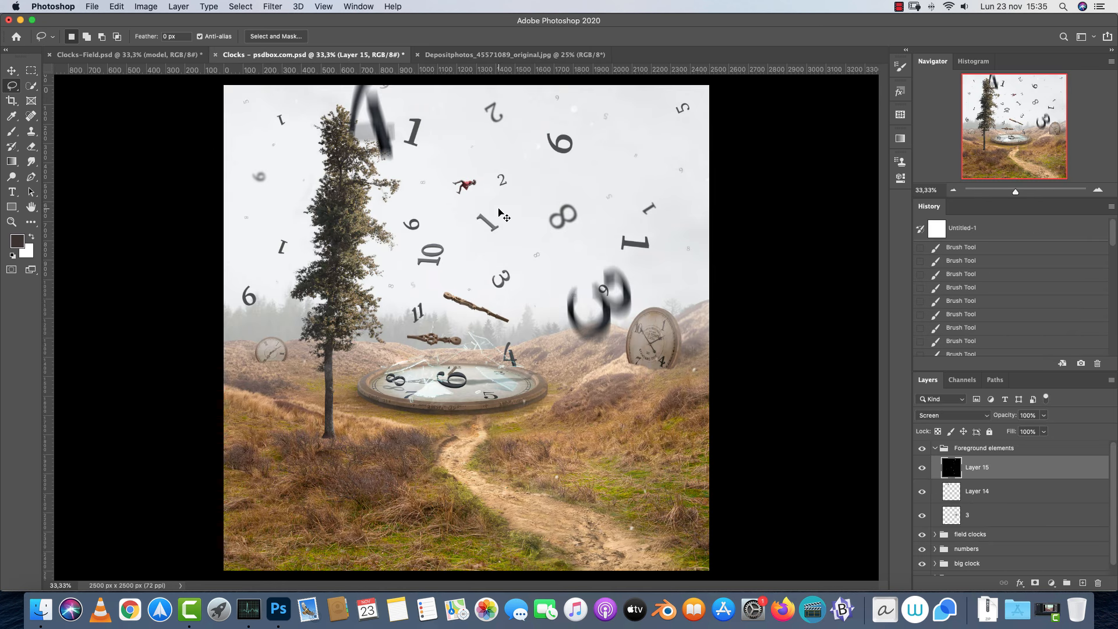
key("super+v")
Set the glass shard layer's blending mode to Screen
left_click(934, 423)
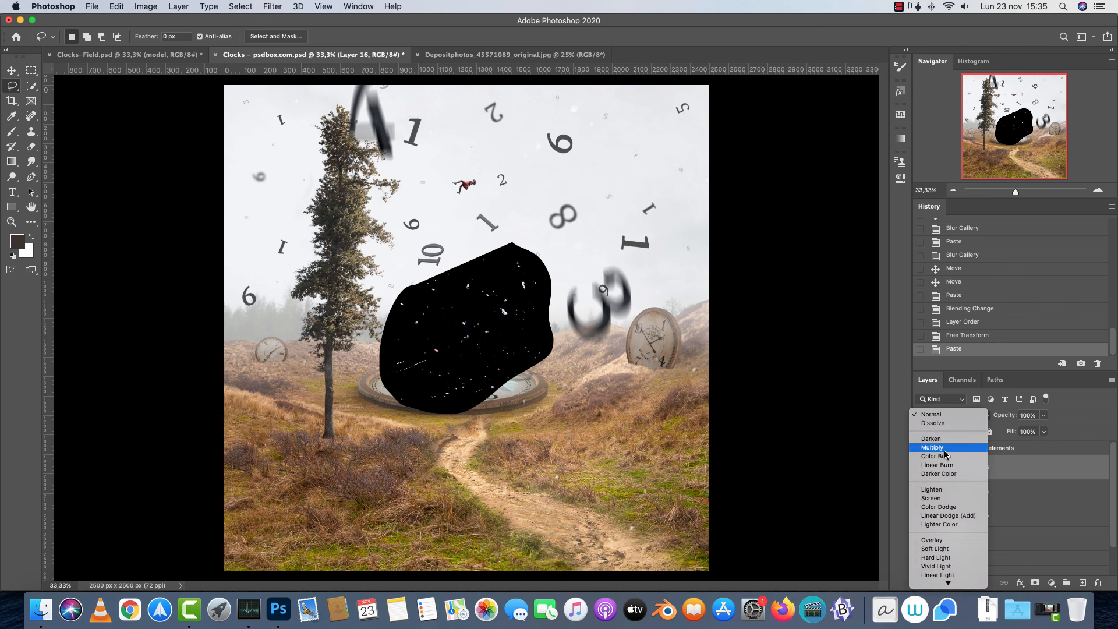
left_click(946, 454)
left_click(936, 422)
left_click(946, 507)
Scale the glass shards down and position them over the broken glass of the big clock
key("super+t")
left_click_drag(553, 242, 451, 343)
key("Return")
scroll(450, 384, "up", 3)
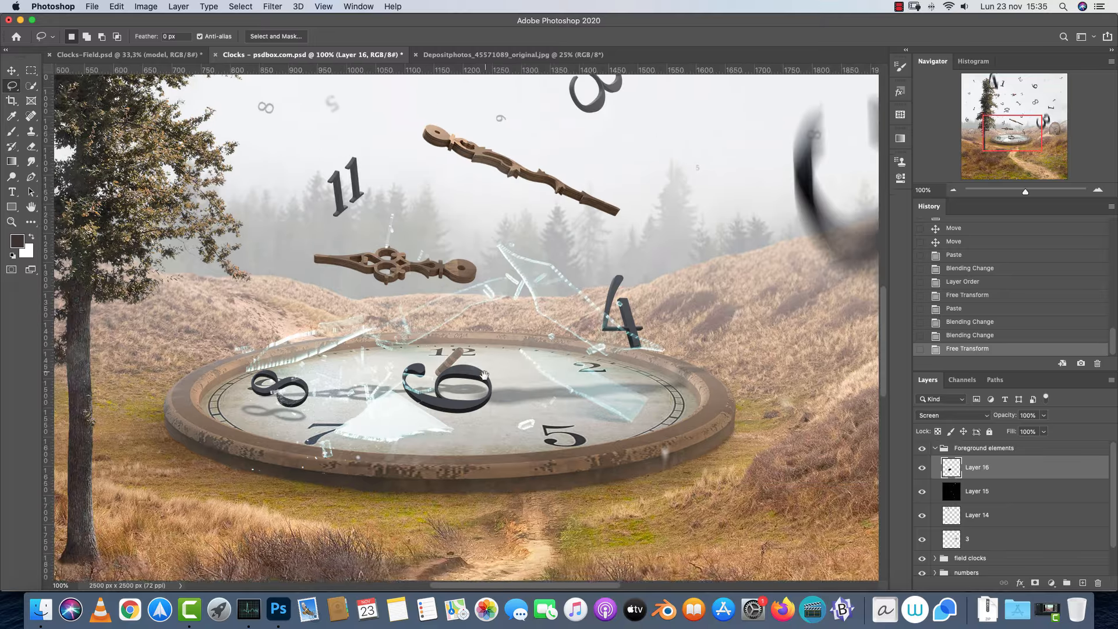
key("v")
mouse_move(432, 285)
left_mouse_down()
mouse_move(457, 269)
mouse_move(434, 242)
mouse_move(397, 278)
mouse_move(406, 282)
left_mouse_up()
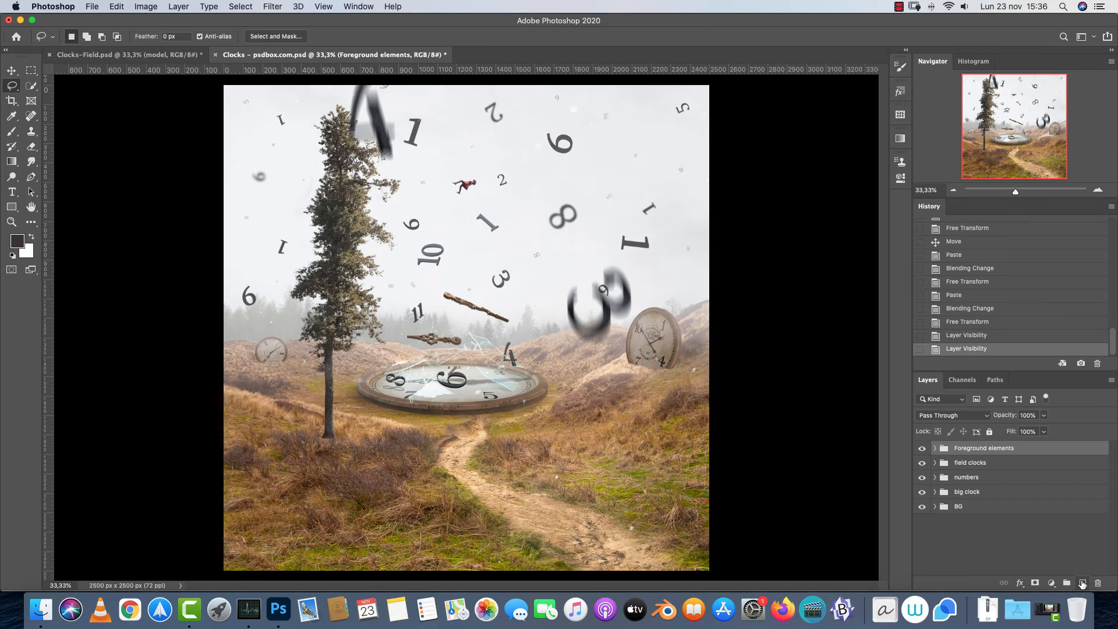
Add a Color Lookup adjustment layer above all the layer groups
left_click(1083, 583)
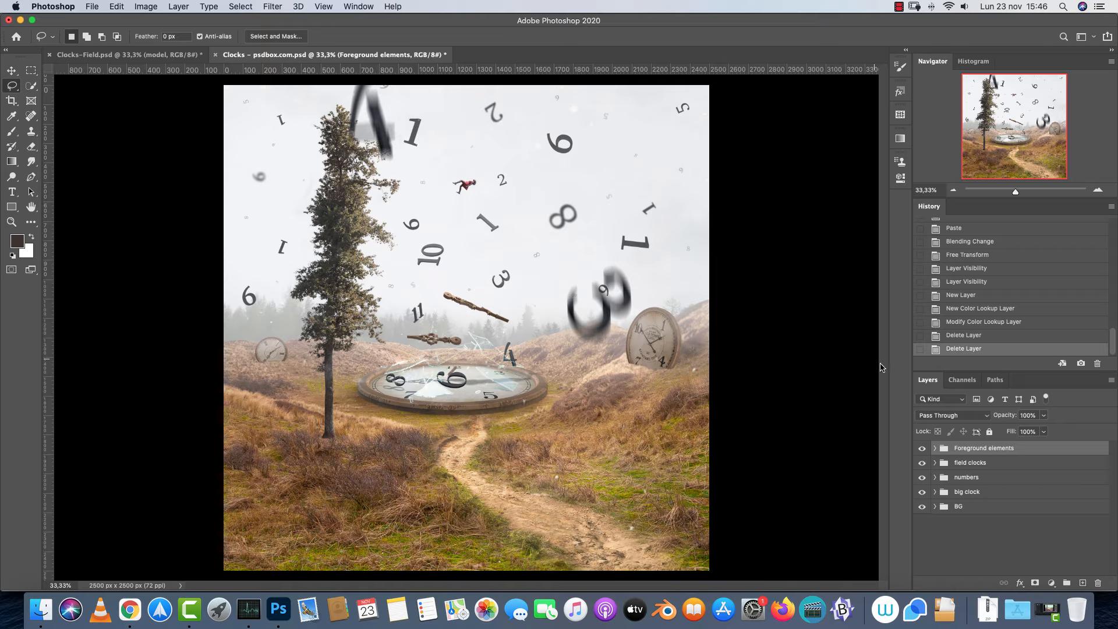
left_click(1051, 583)
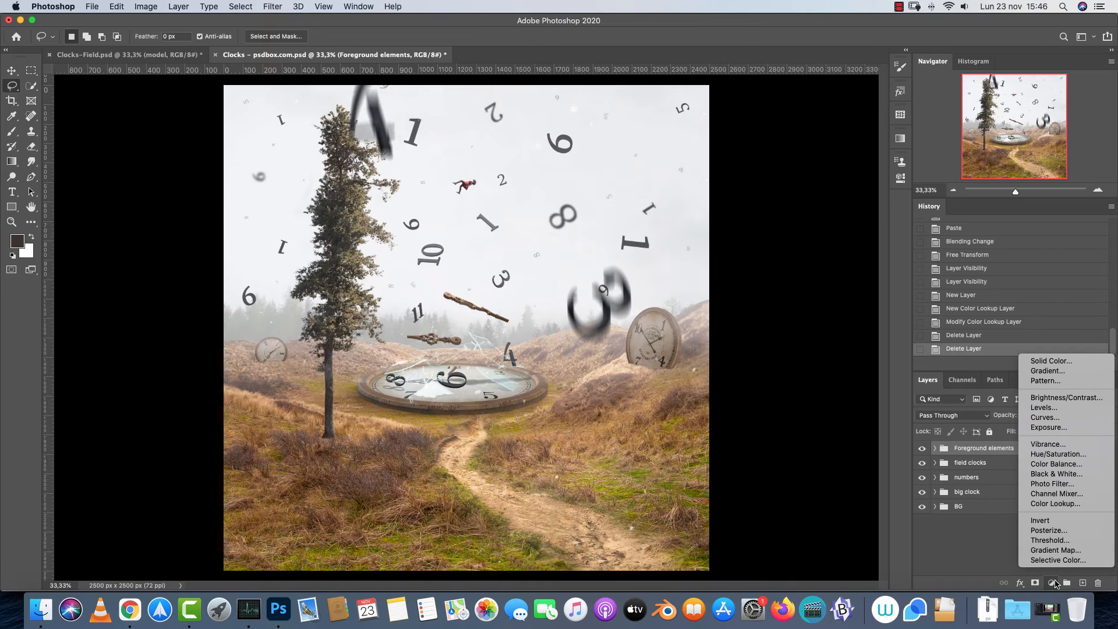
left_click(1054, 504)
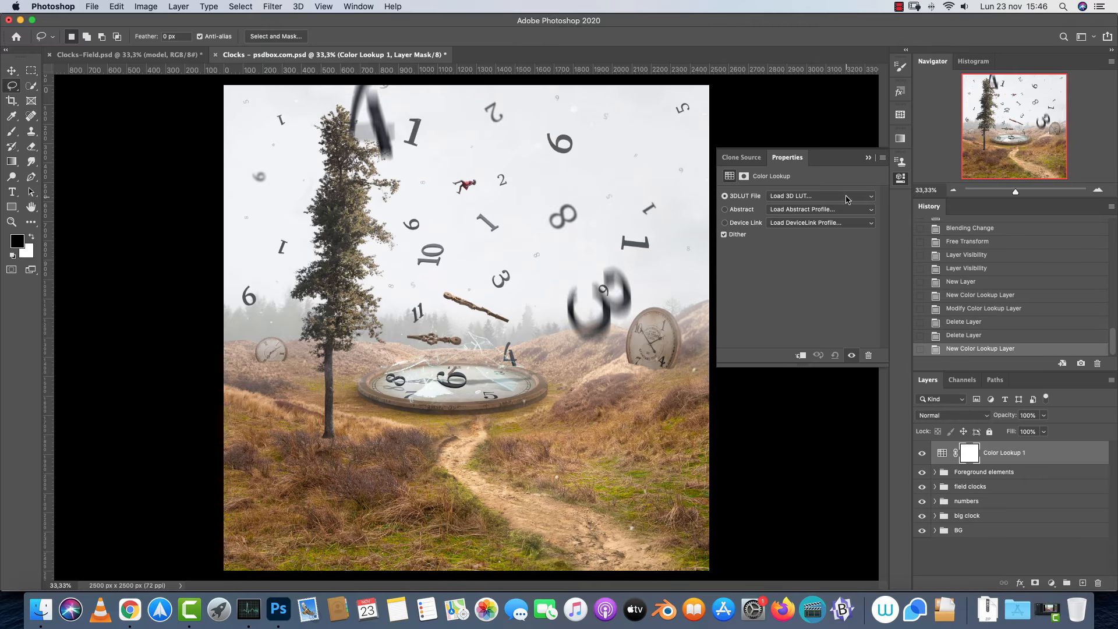
Load PSDBox-PA21.cube from the Stock folder as the Color Lookup layer's 3D LUT
left_click(846, 200)
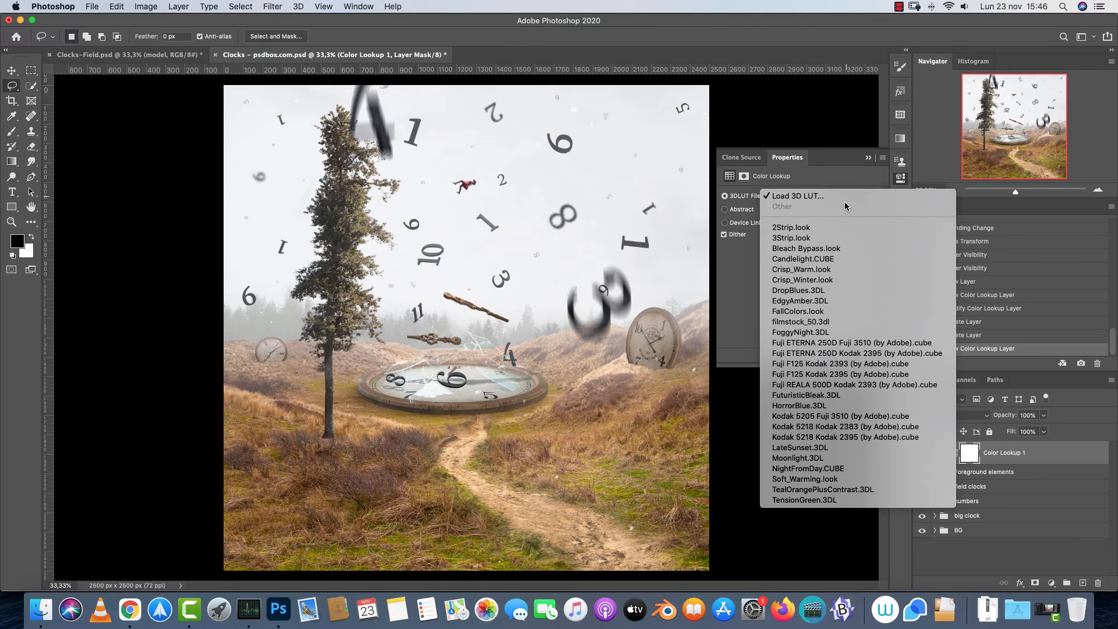
left_click(829, 247)
left_click(813, 201)
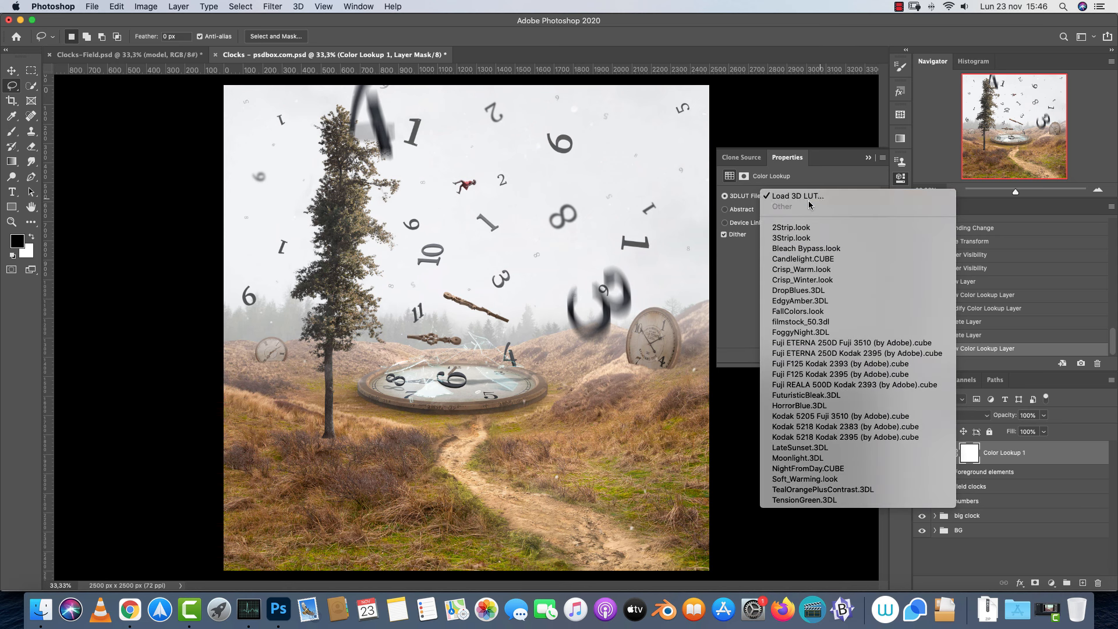
left_click(812, 201)
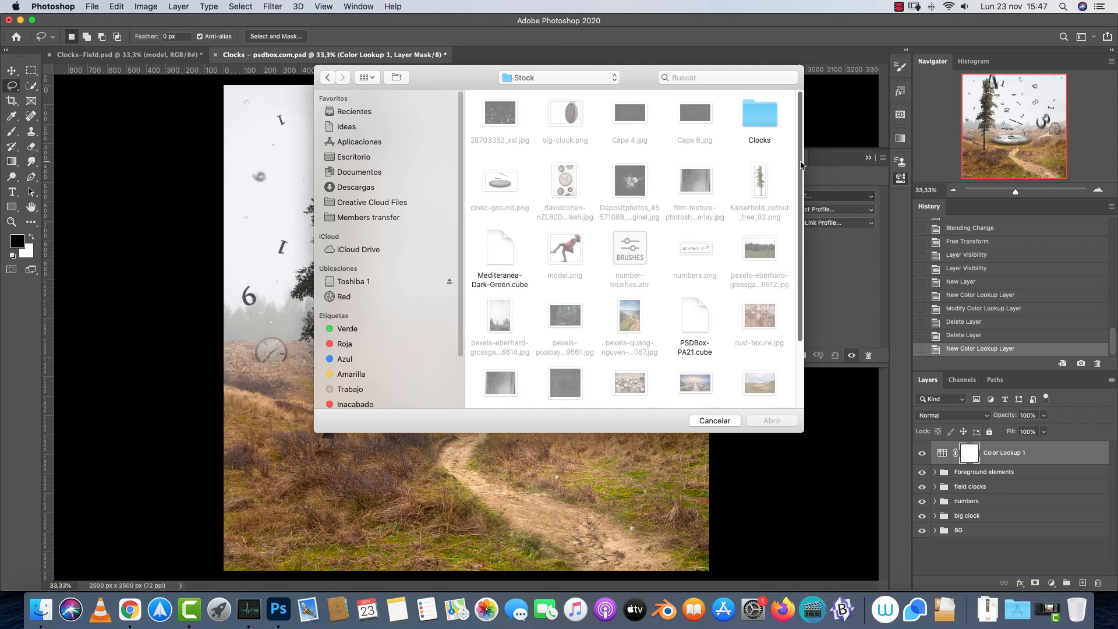
scroll(640, 245, "down", 3)
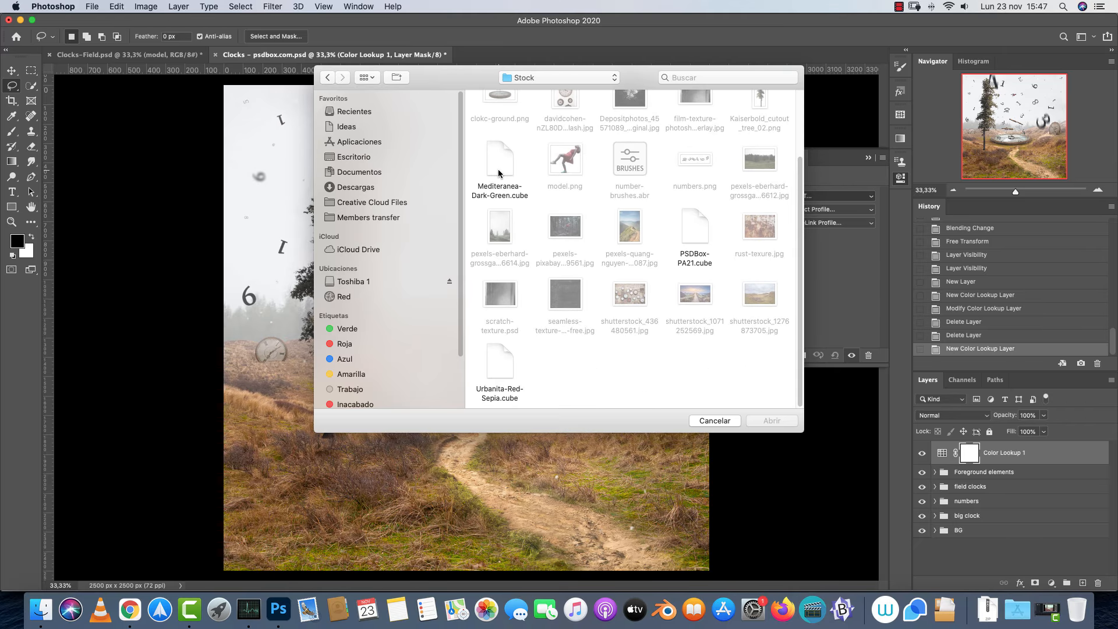
left_click(692, 242)
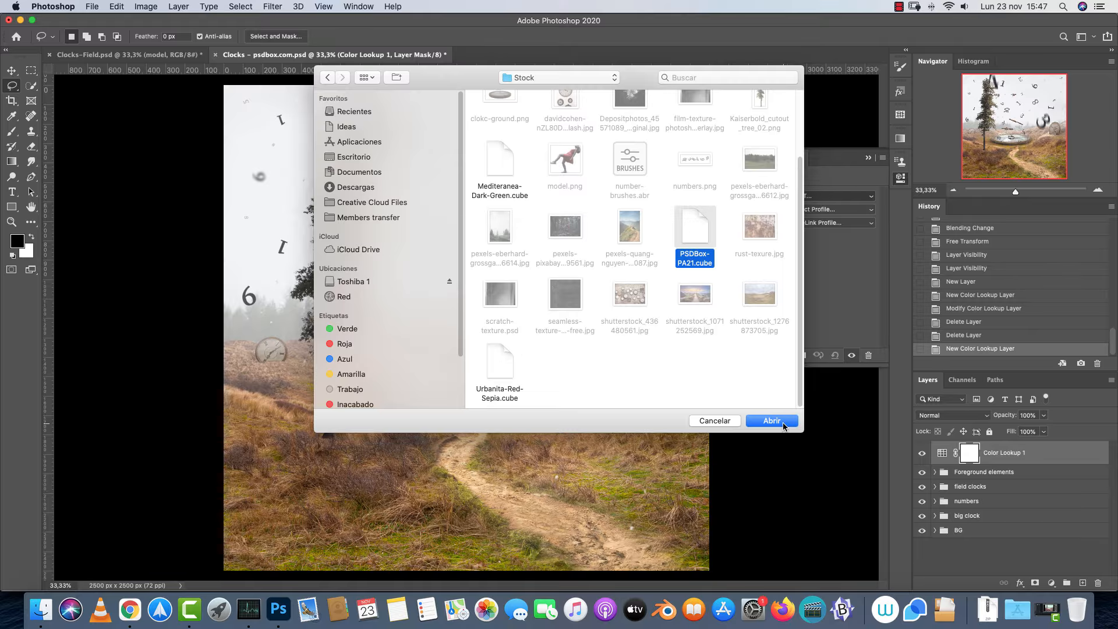
left_click(771, 420)
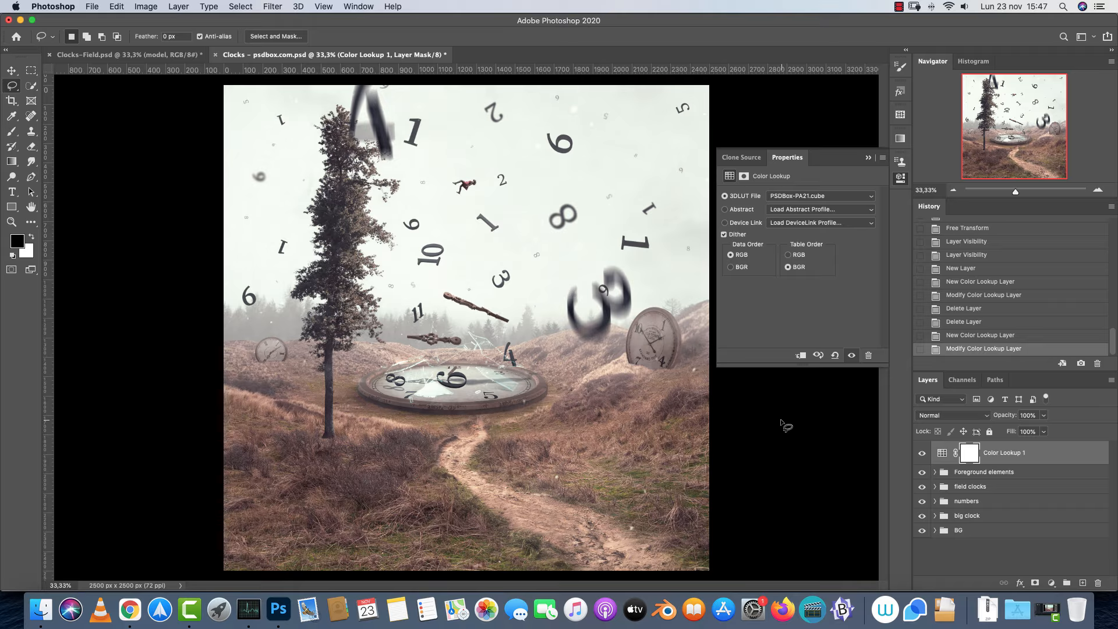
Set the Color Lookup layer's opacity to 40%, compare the image with and without it, and collapse its properties
left_click(1034, 417)
type("40")
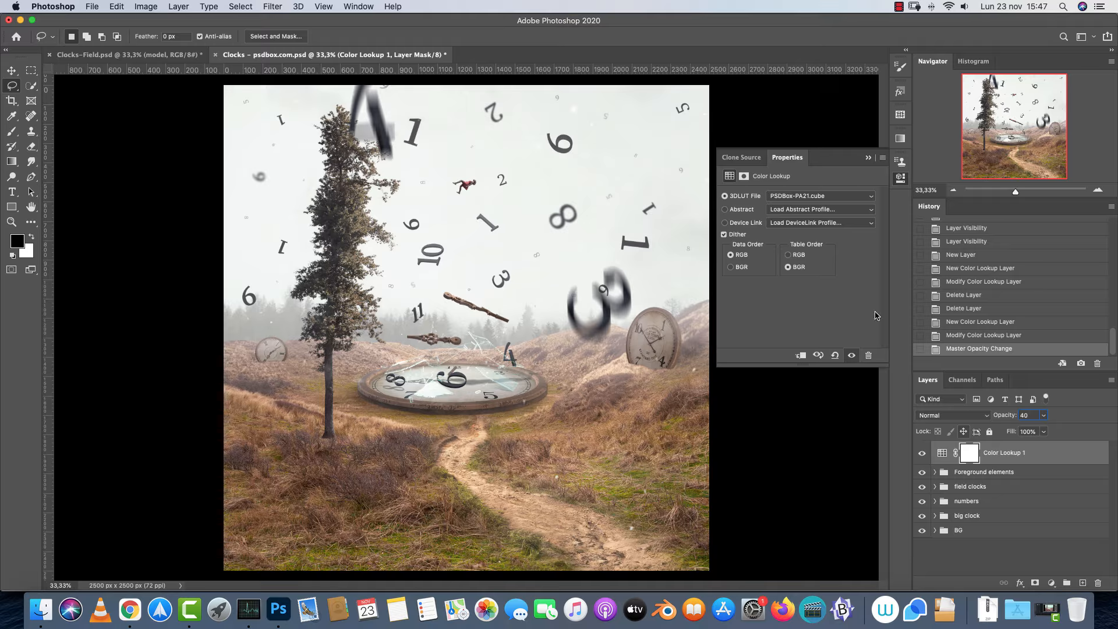
left_click(922, 453)
left_click(923, 452)
left_click(868, 157)
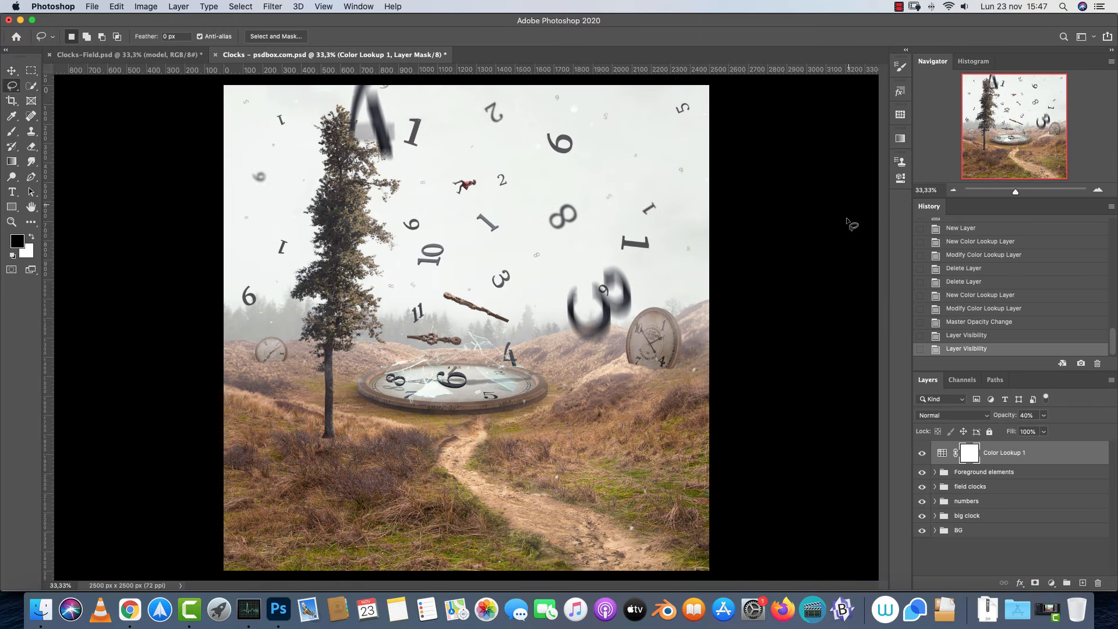
Add a Solid Color fill layer with colour #1c0017 above the Color Lookup layer
left_click(1051, 582)
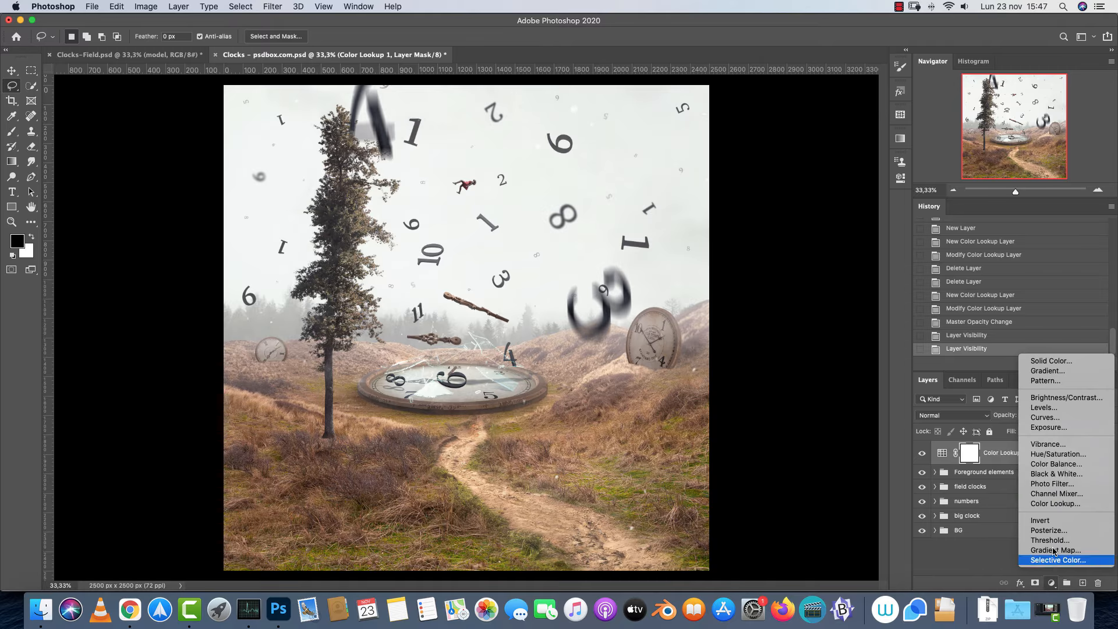
left_click(1062, 362)
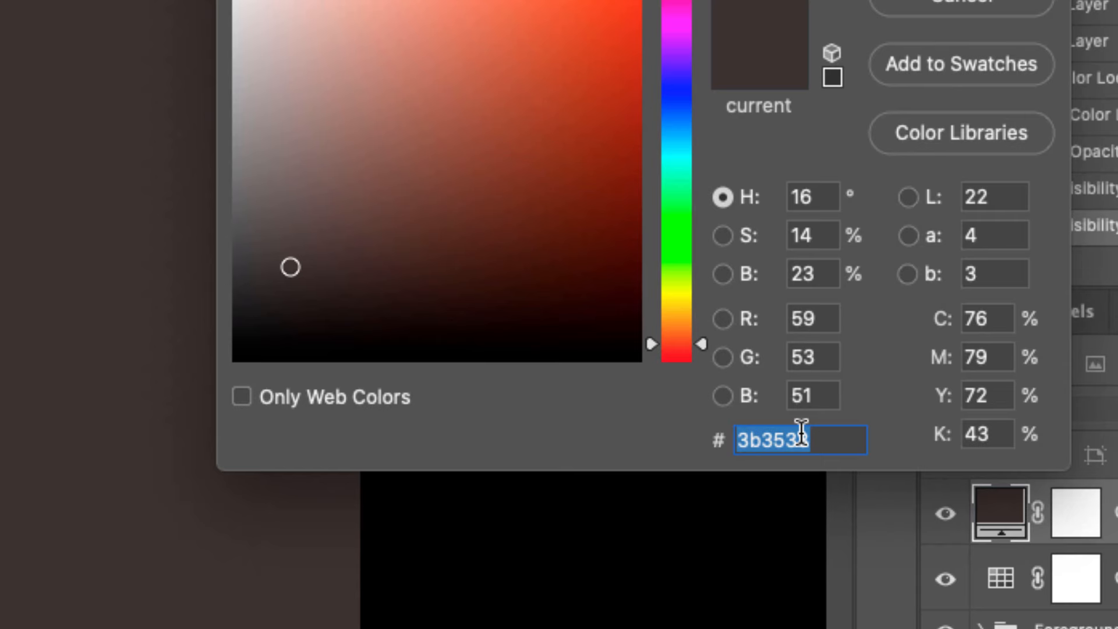
type("1")
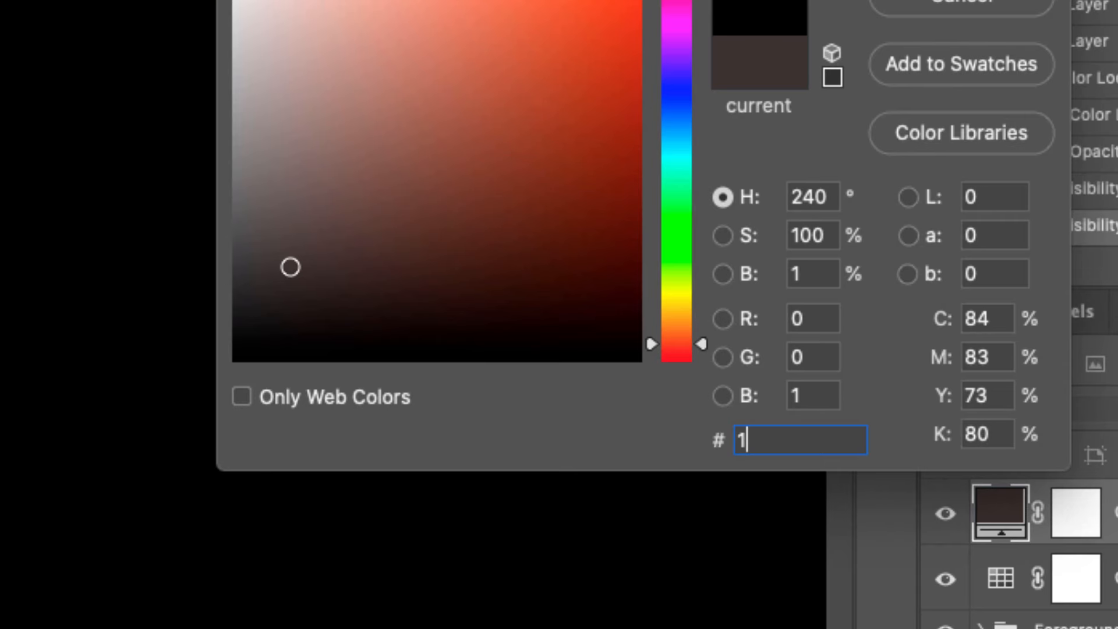
type("c00")
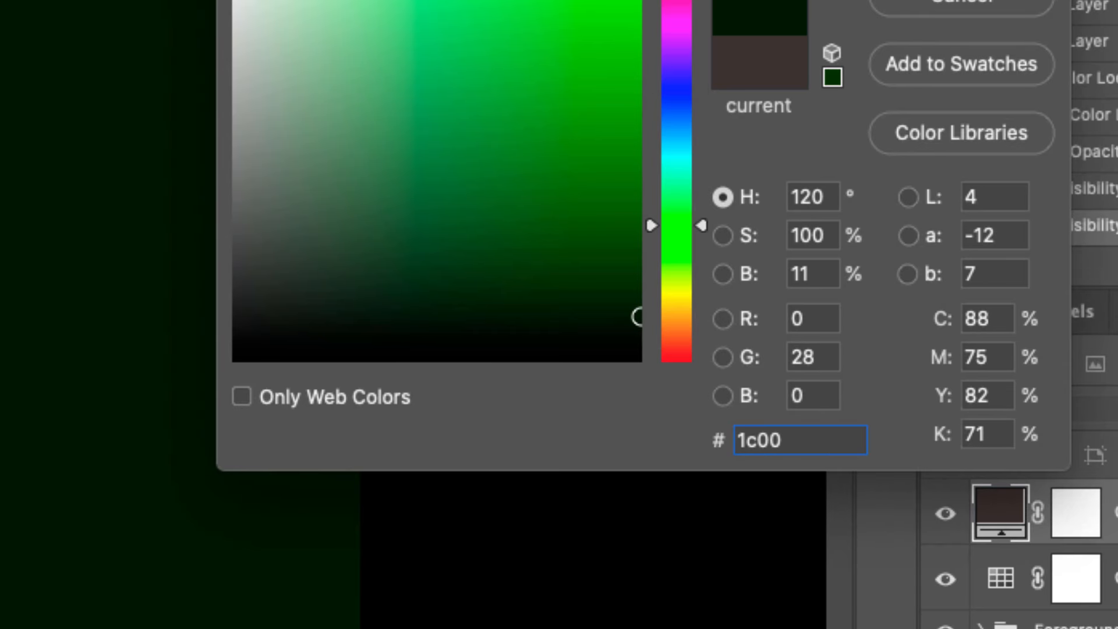
type("17")
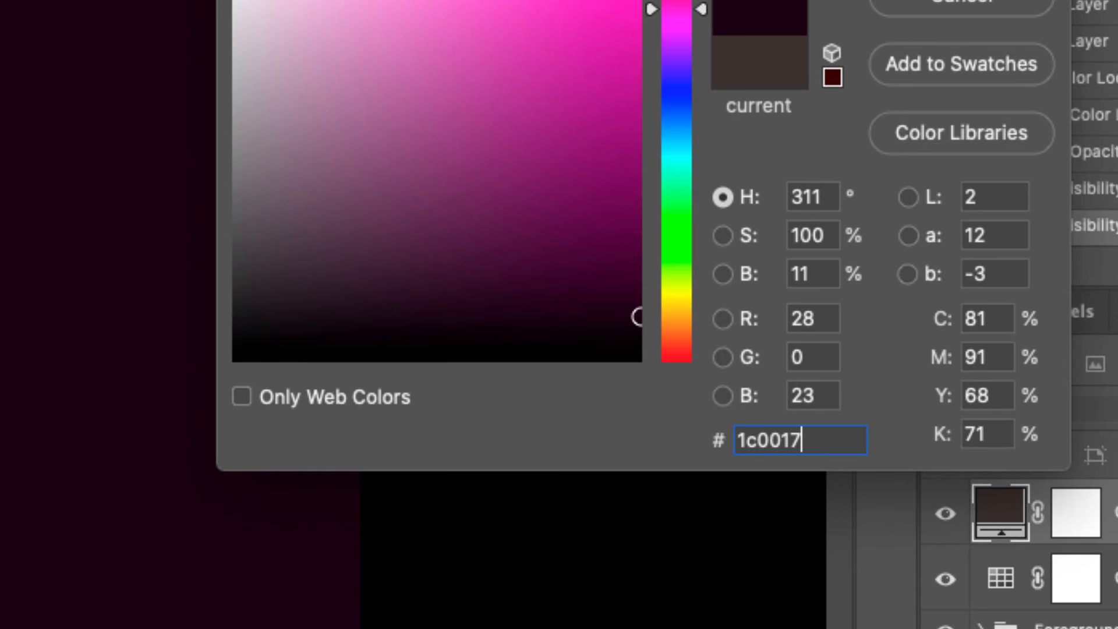
key("Return")
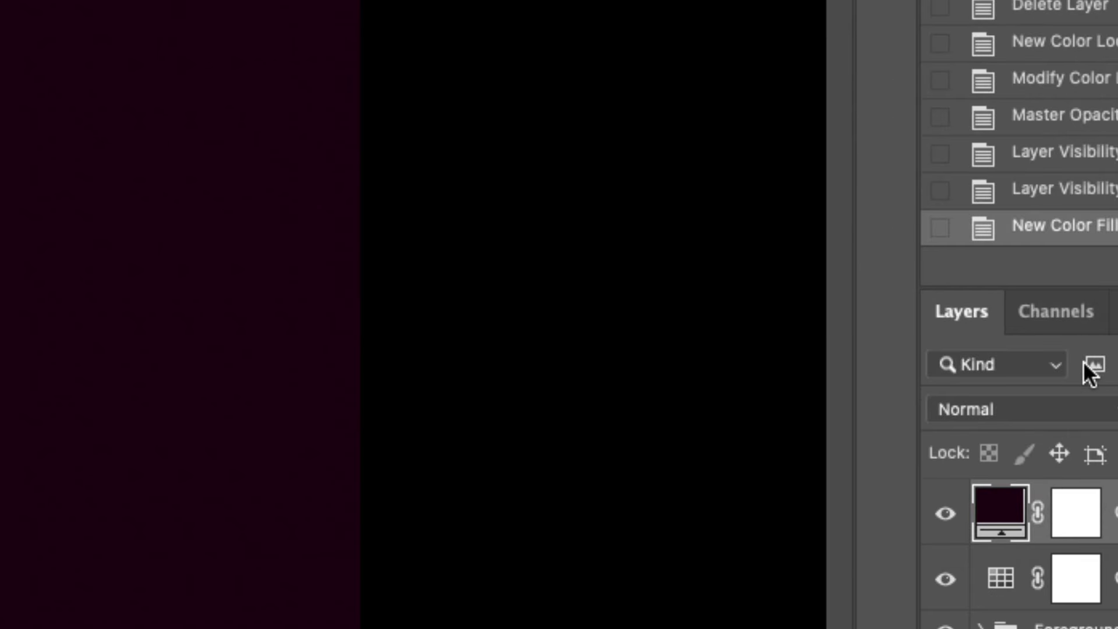
Set the Color Fill layer's blend mode to Exclusion and compare the image with and without it
left_click(1053, 411)
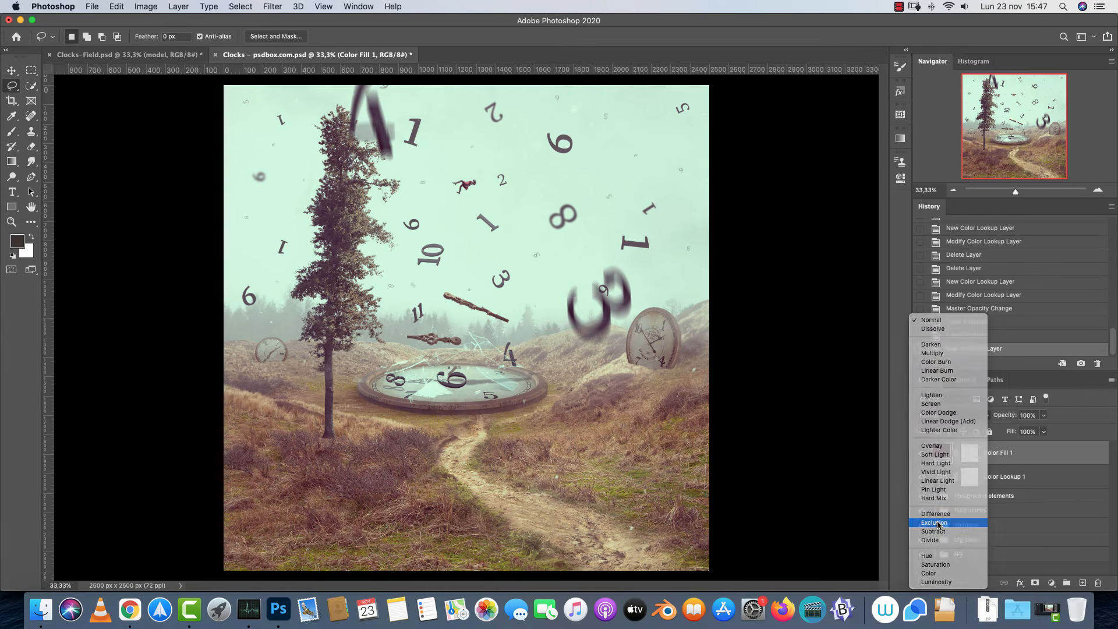
left_click(938, 523)
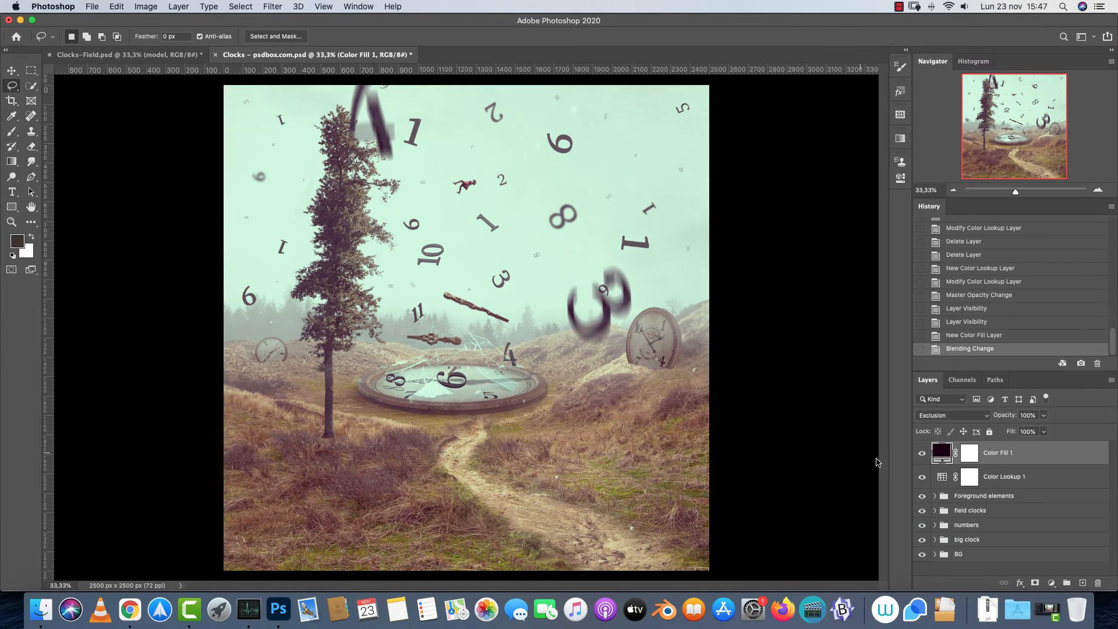
left_click(923, 454)
left_click(923, 454)
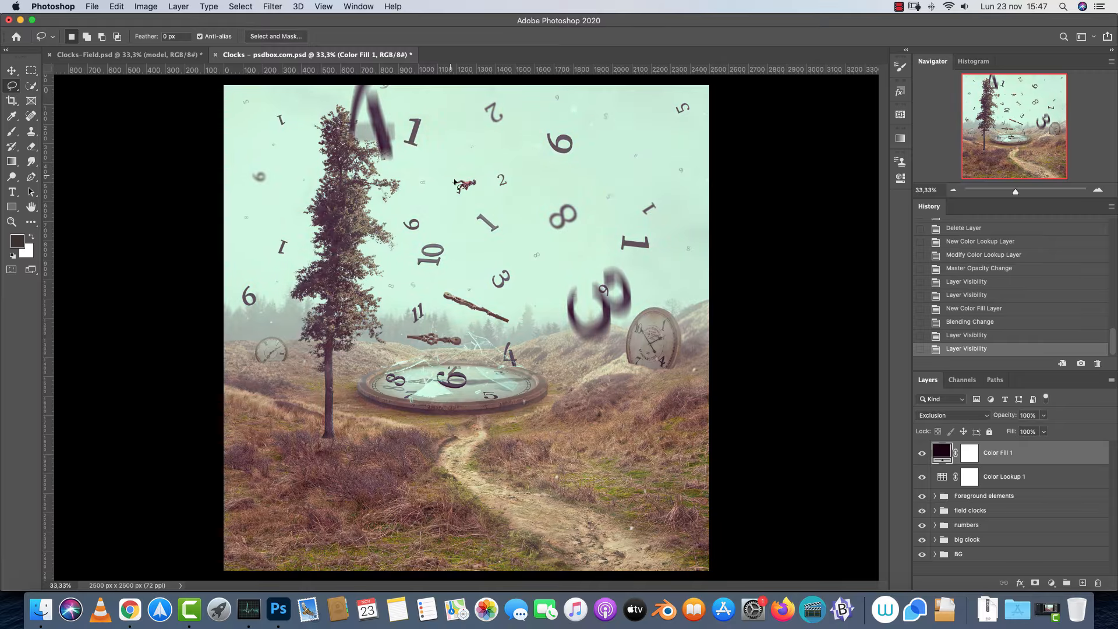
Reduce the Color Fill layer's opacity to 74% and compare the image with and without both grading layers
left_click(1029, 415)
type("74")
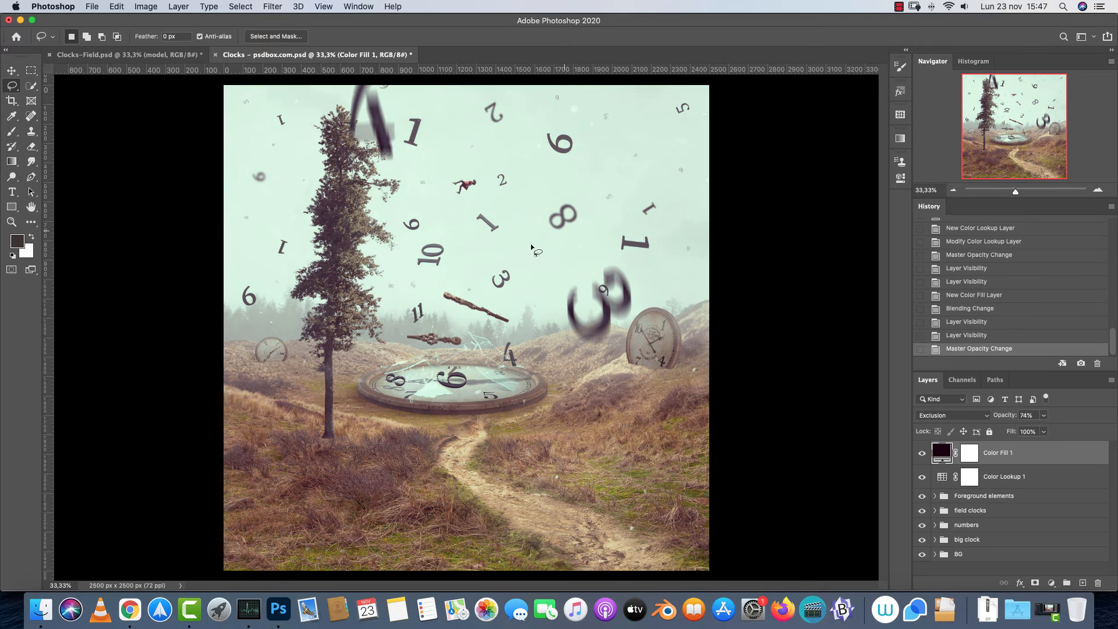
left_click(922, 453)
left_click(923, 477)
left_click(922, 477)
left_click(922, 452)
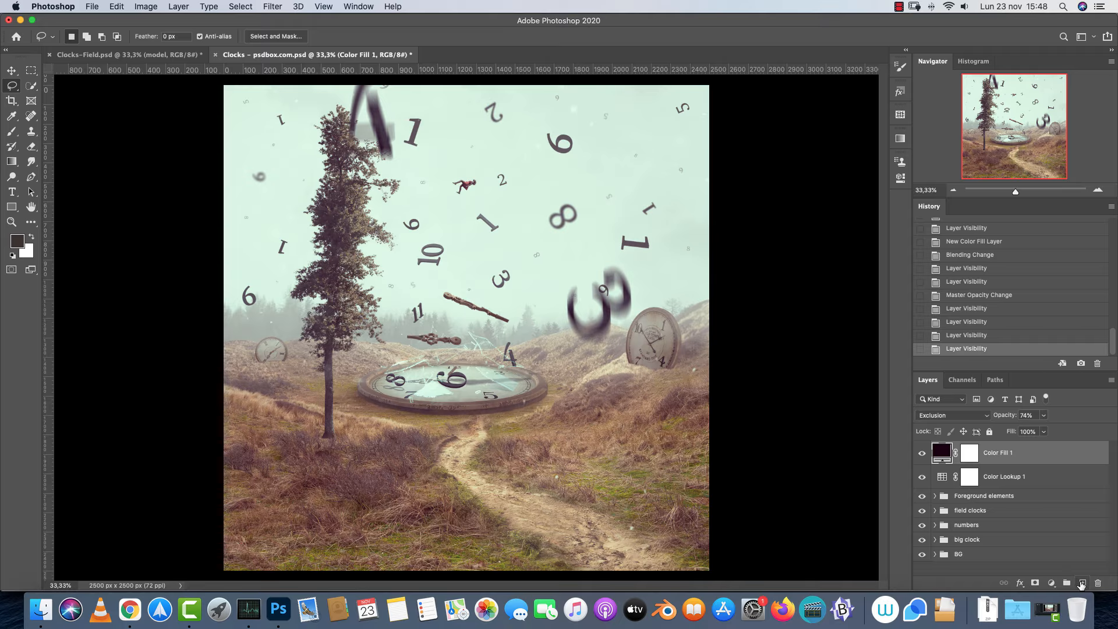
Stamp all visible layers onto a new layer at the top of the stack and convert it to a Smart Object
left_click(1082, 583)
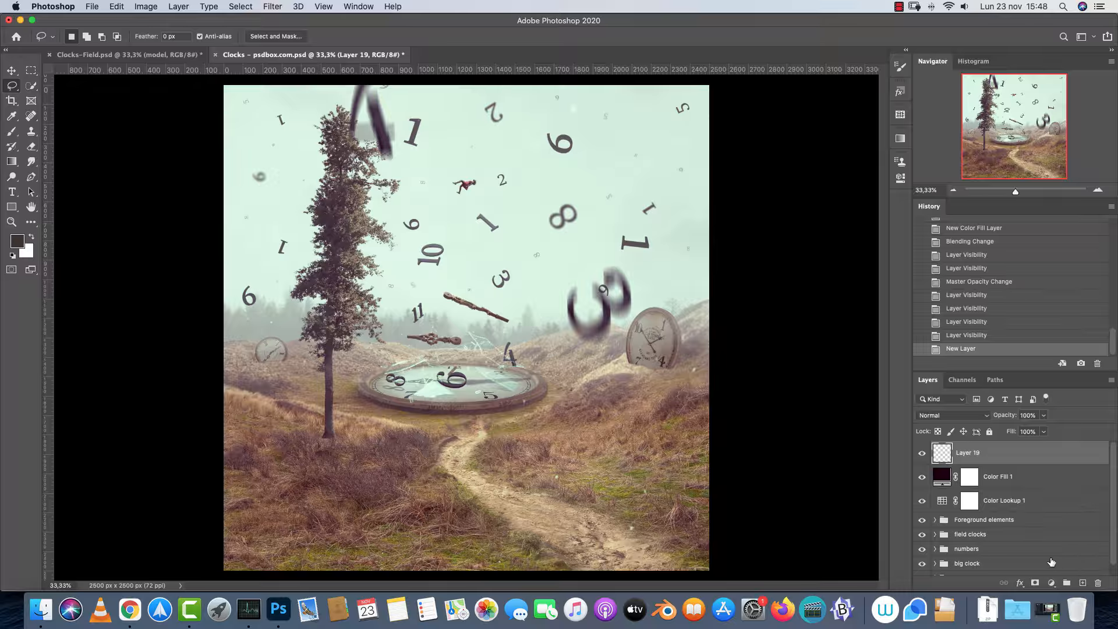
key("super+alt+shift+e")
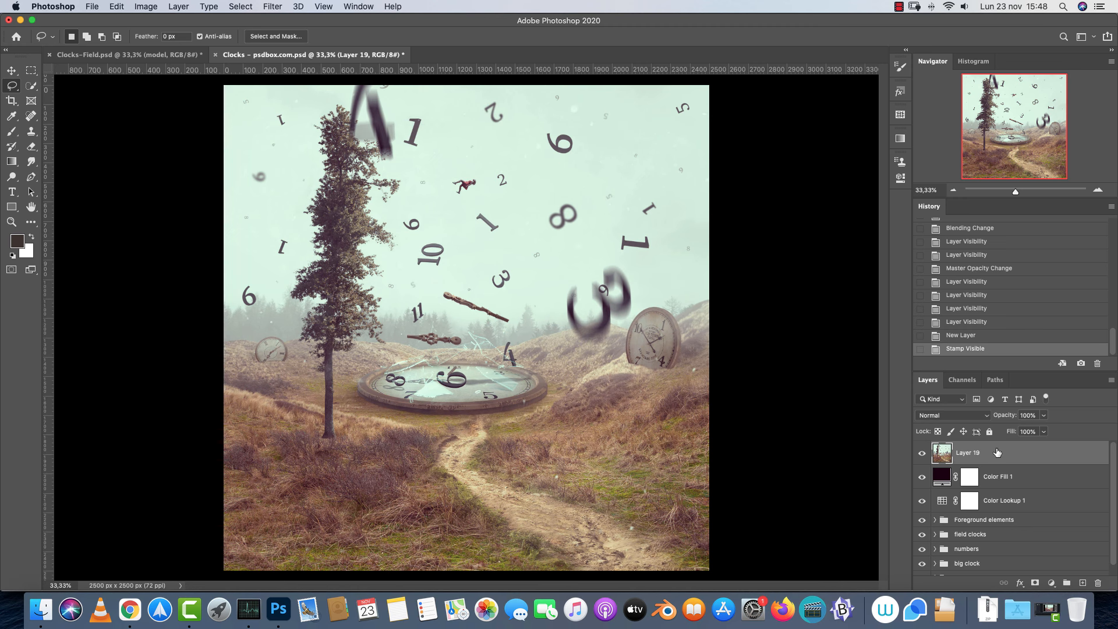
right_click(992, 443)
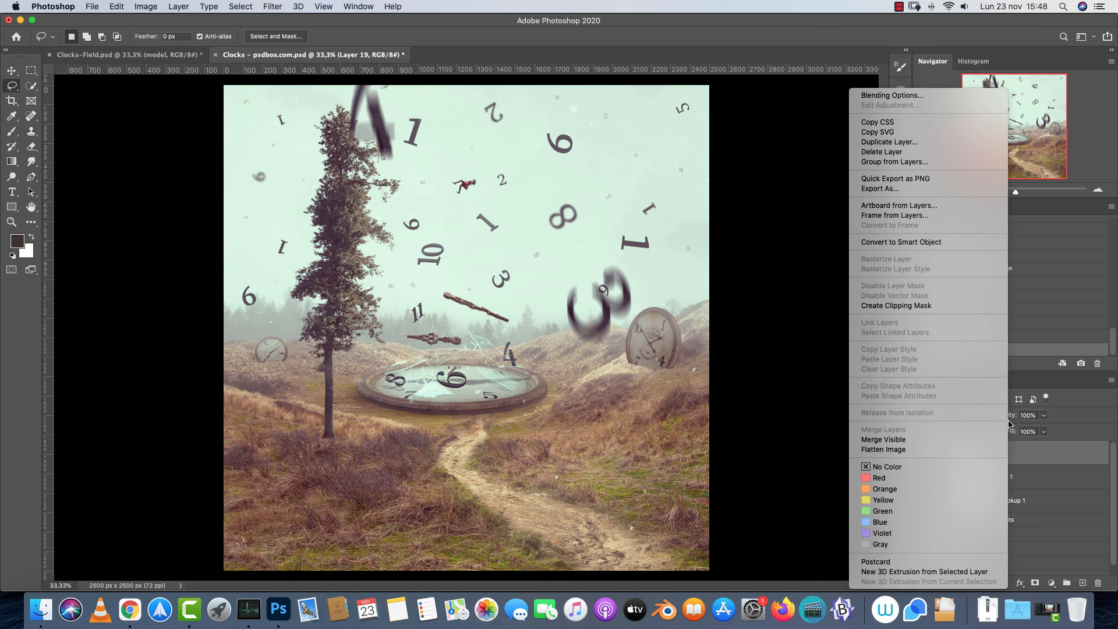
left_click(937, 242)
Apply the Camera Raw Filter to the stamped layer with Texture +15, Clarity +25, Dehaze -2, Vibrance -4 and Saturation -3
left_click(272, 6)
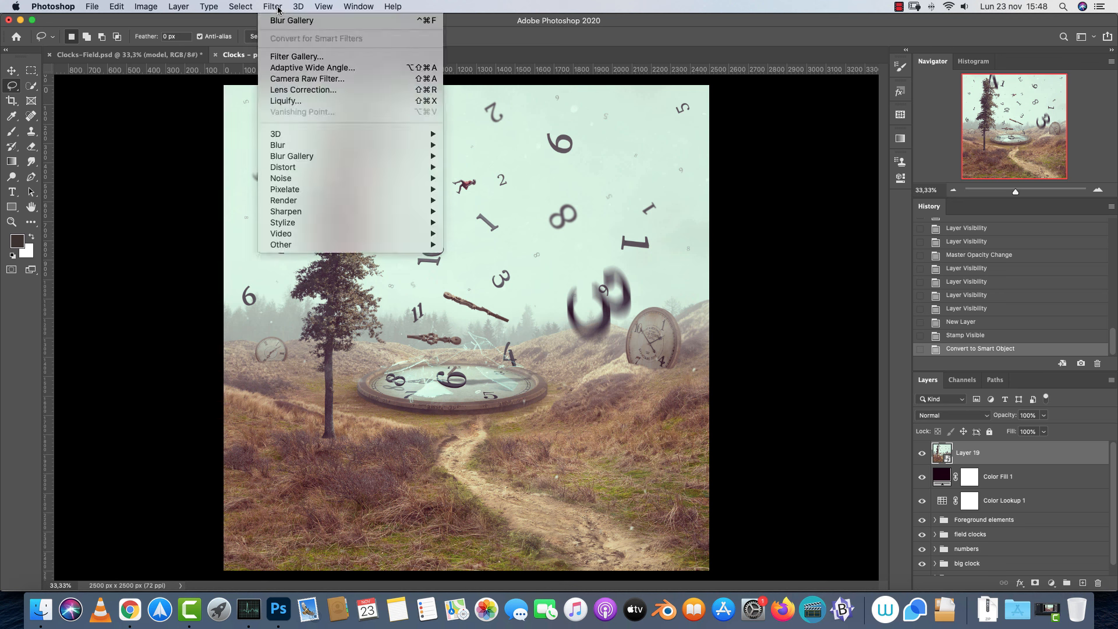
left_click(324, 79)
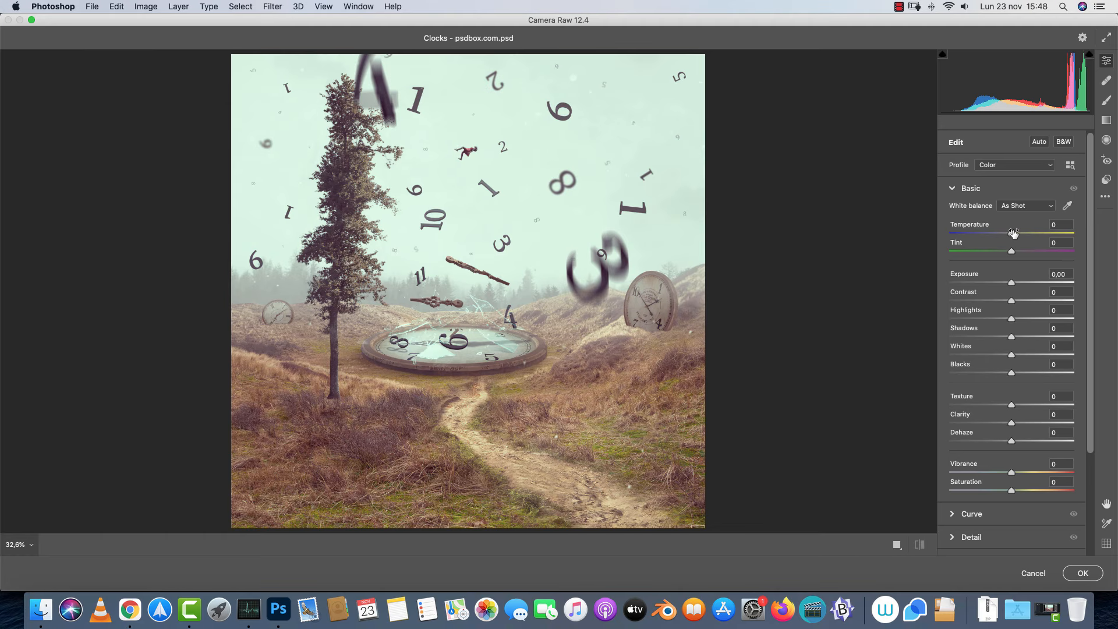
left_click_drag(1028, 423, 1010, 450)
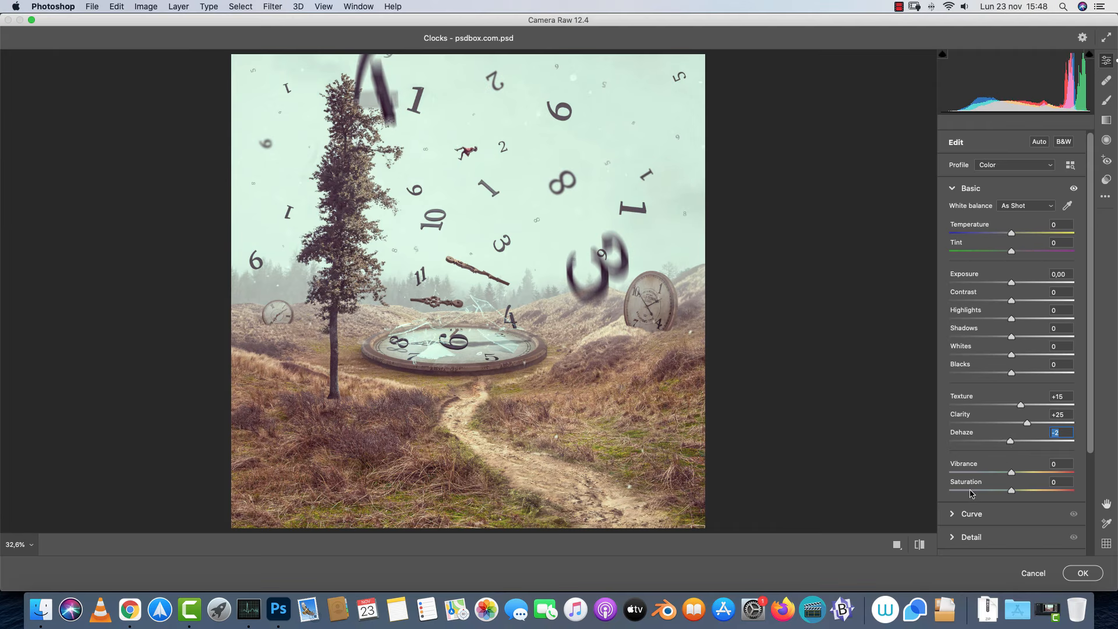
mouse_move(1014, 495)
left_mouse_down()
mouse_move(1047, 493)
mouse_move(995, 495)
mouse_move(1011, 499)
mouse_move(1011, 479)
left_mouse_up()
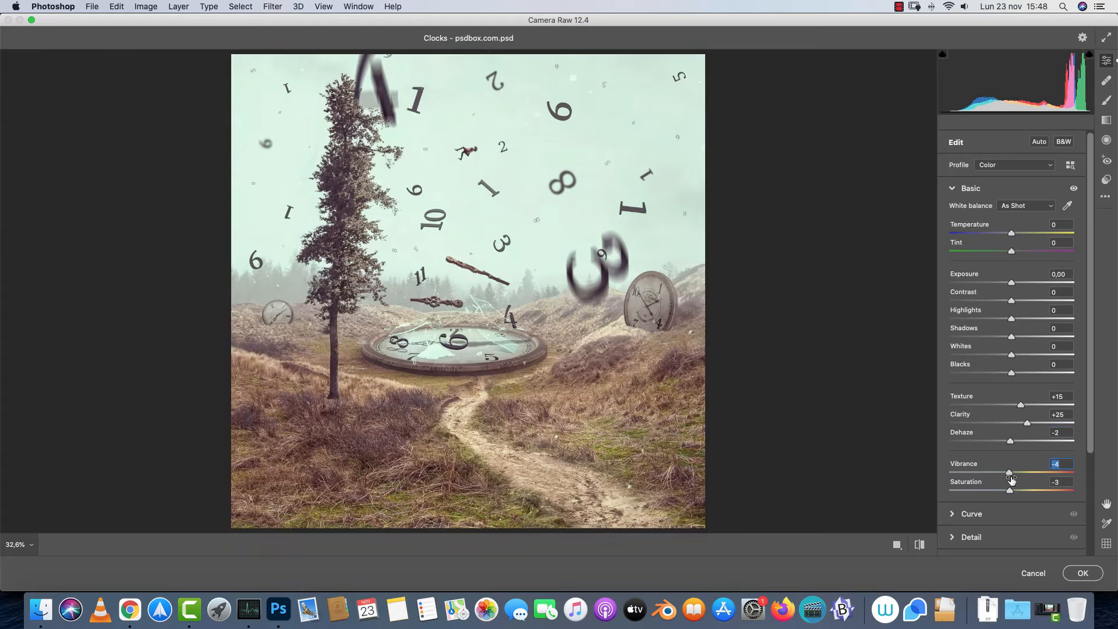
left_click_drag(1013, 236, 1015, 237)
left_click(1056, 224)
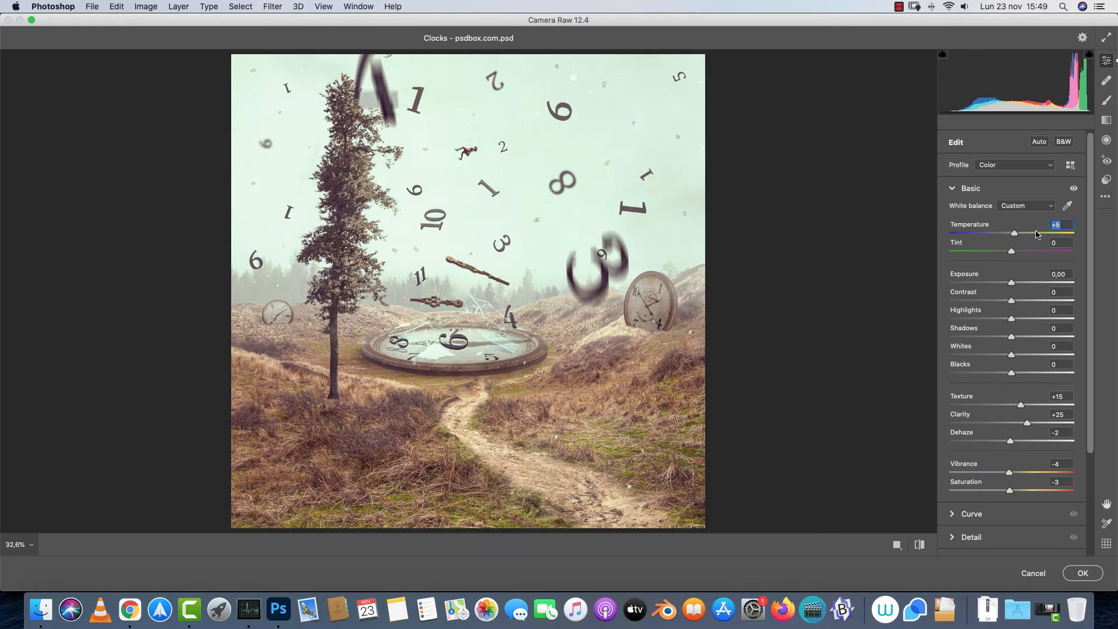
type("0")
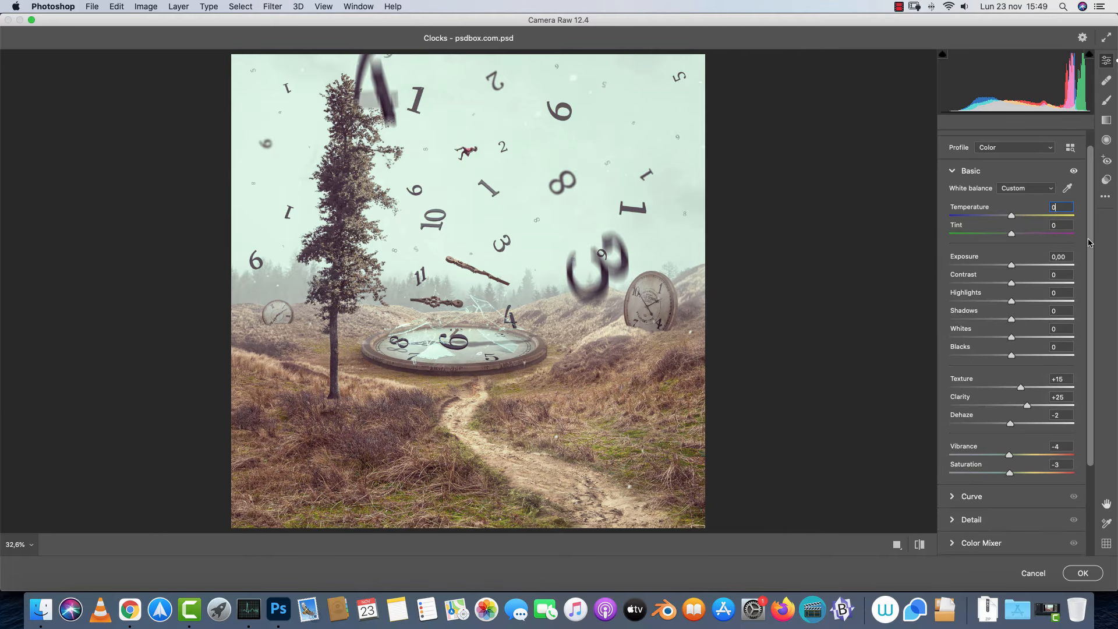
Add a Highlight Priority vignette of -16 with Midpoint 0 and Highlights 67
scroll(1074, 386, "down", 5)
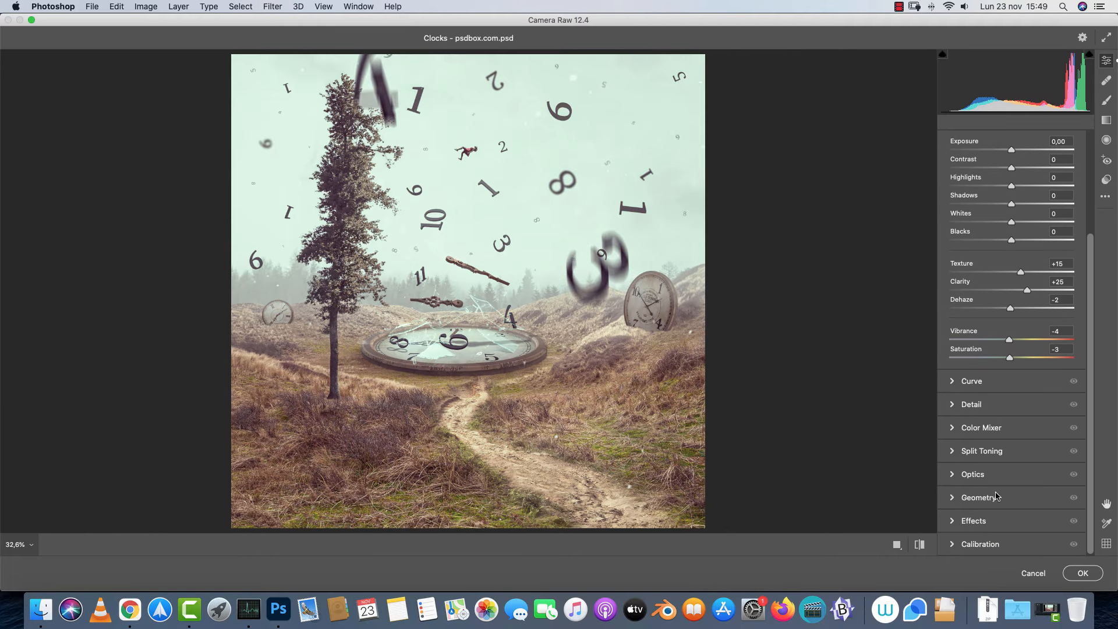
left_click(968, 524)
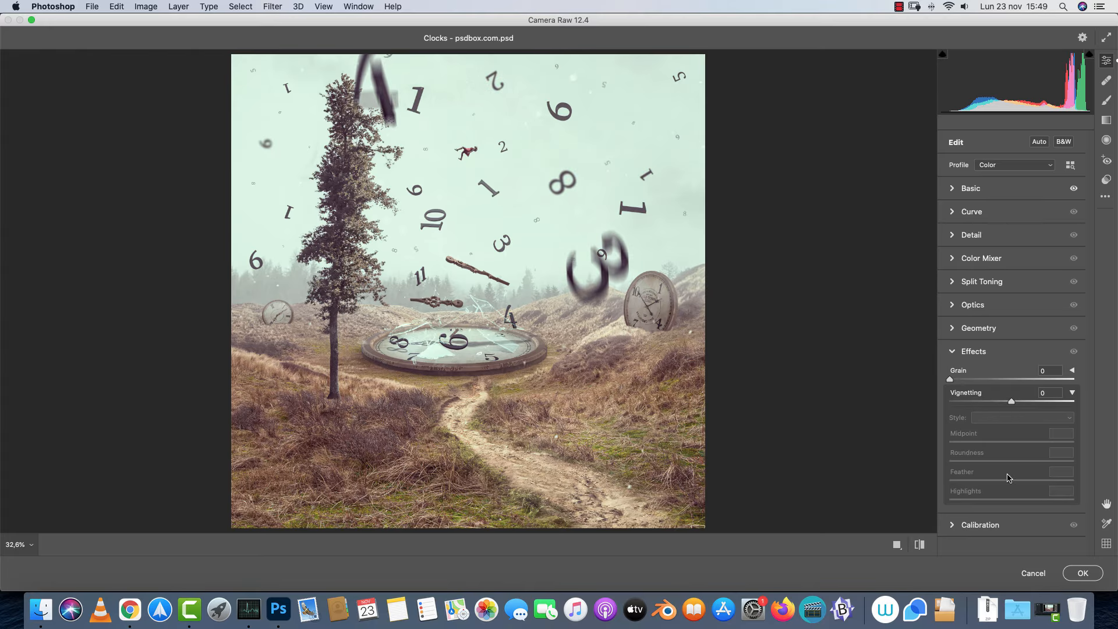
left_click_drag(1018, 407, 933, 449)
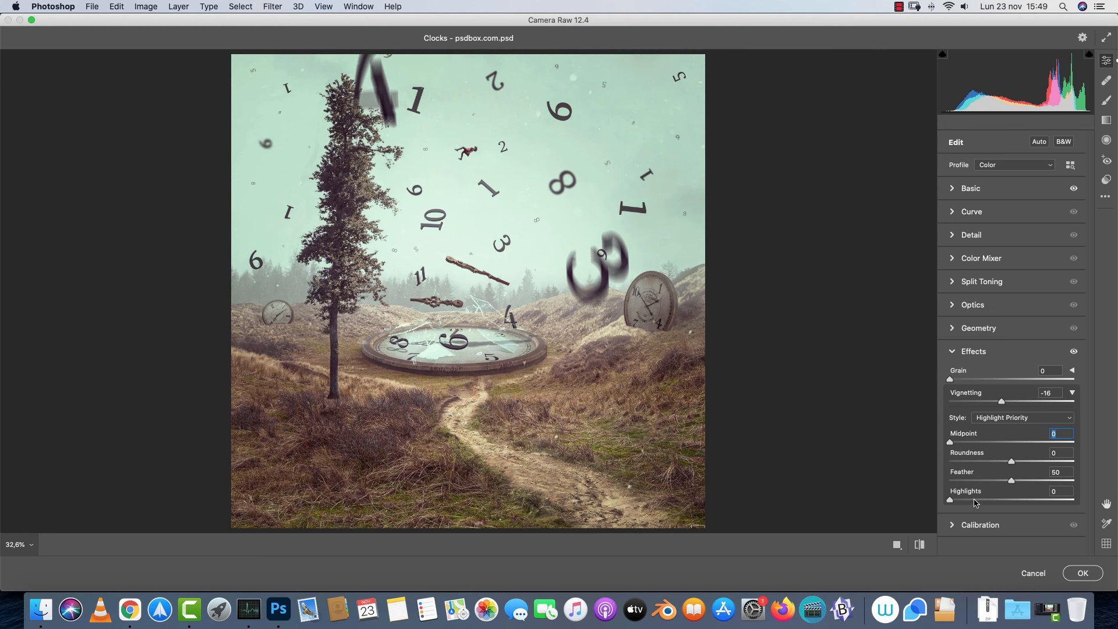
left_click_drag(953, 502, 1032, 498)
Add film grain of 16 with Size 40 and Roughness 63, and inspect it at 100% zoom around the tree and falling model
left_click(1073, 372)
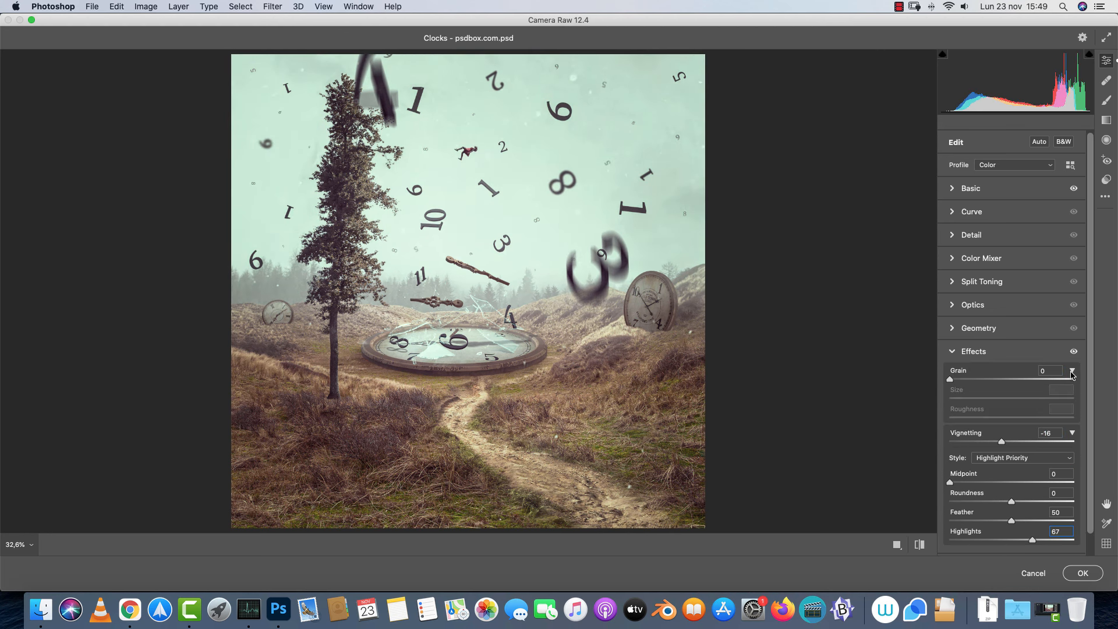
scroll(468, 233, "up", 5)
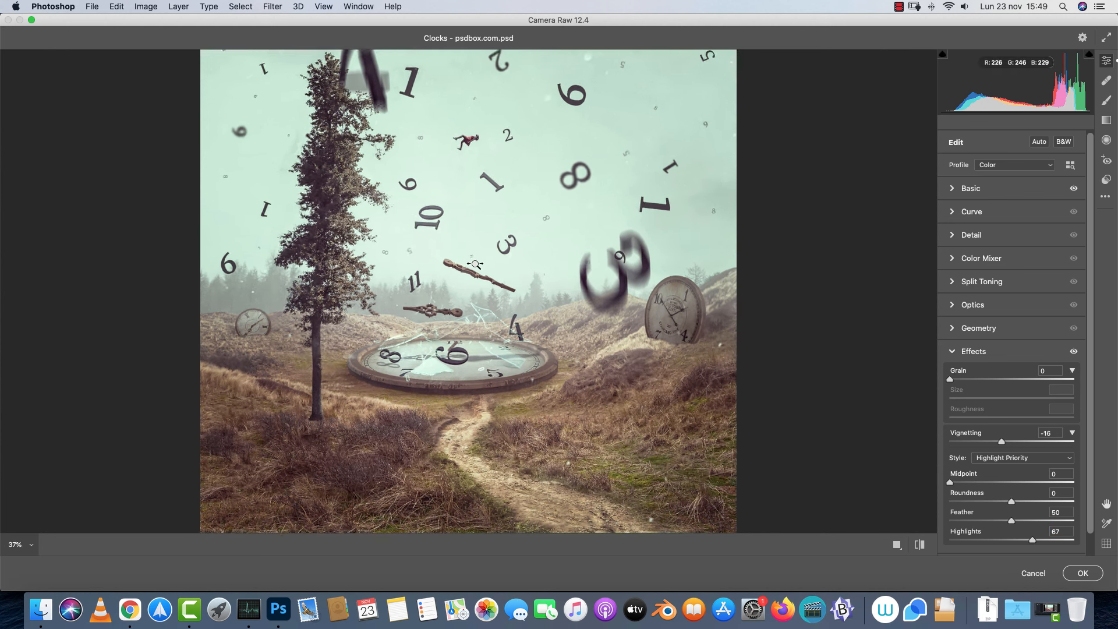
left_click(31, 545)
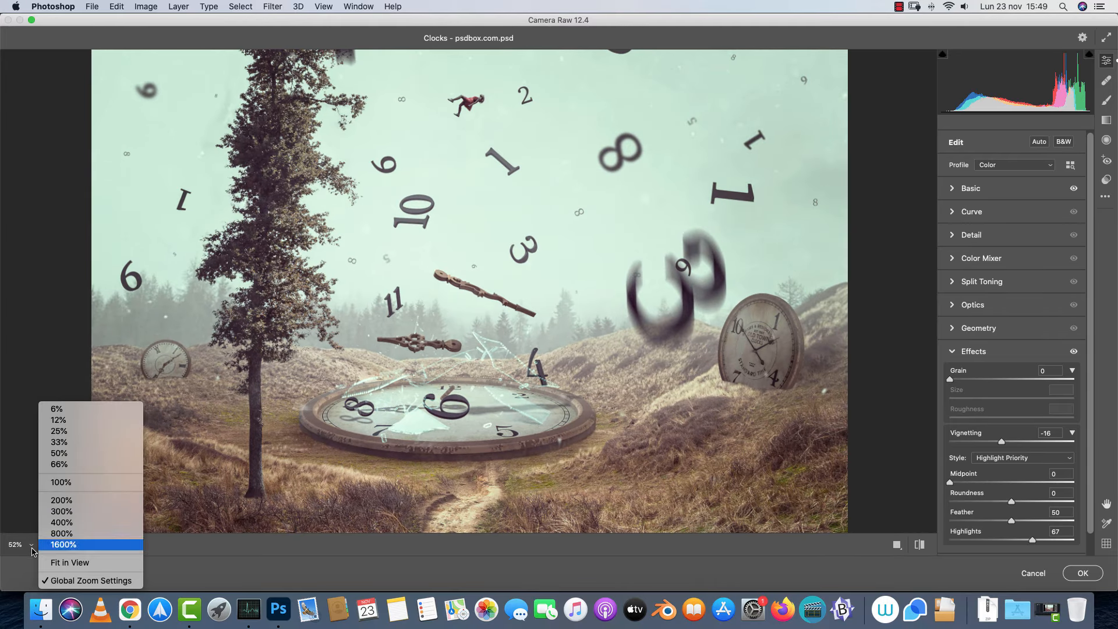
left_click(58, 488)
right_click(304, 325)
left_click(467, 267)
right_click(415, 242)
left_click(384, 202)
left_click_drag(417, 191, 596, 306)
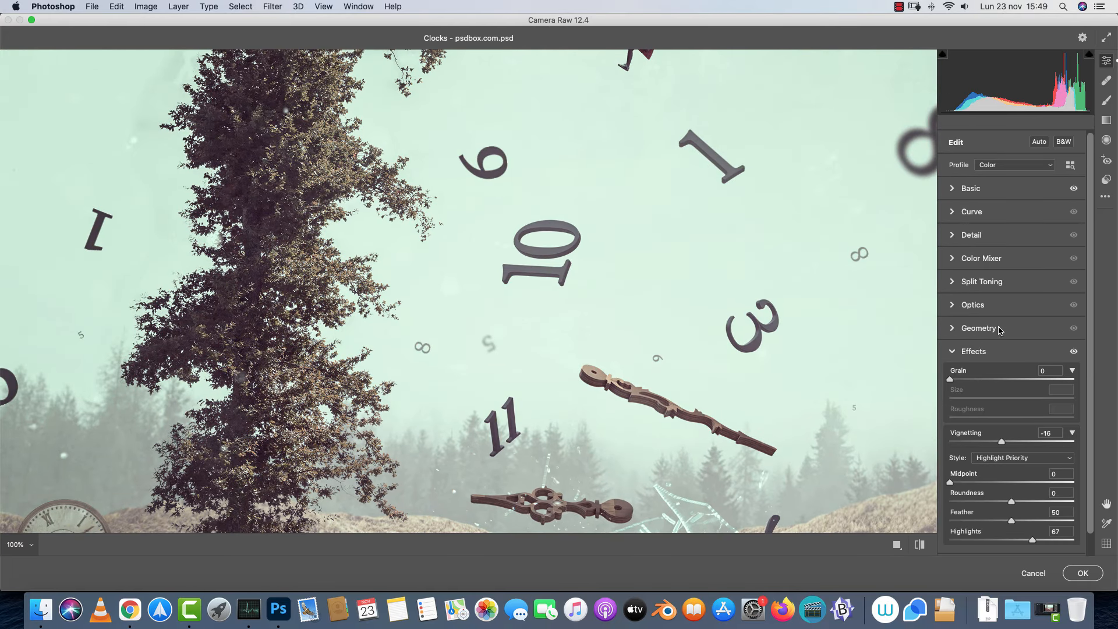
left_click(956, 383)
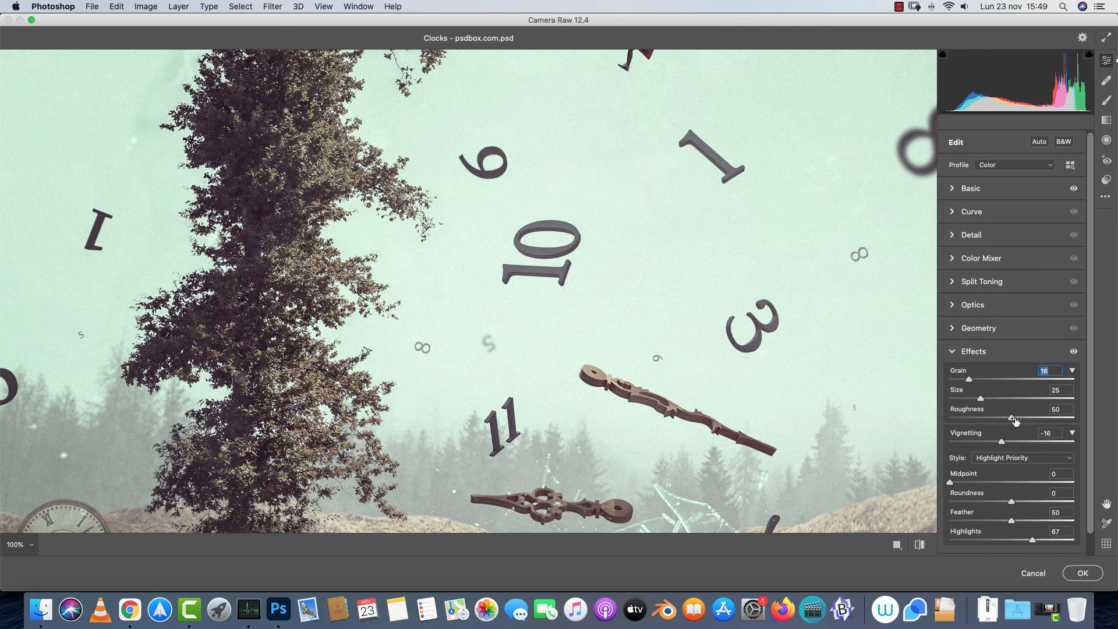
left_click_drag(992, 399, 1028, 419)
right_click(901, 421)
left_click(804, 460)
key("space")
left_click_drag(711, 517, 632, 486)
left_click_drag(633, 113, 685, 363)
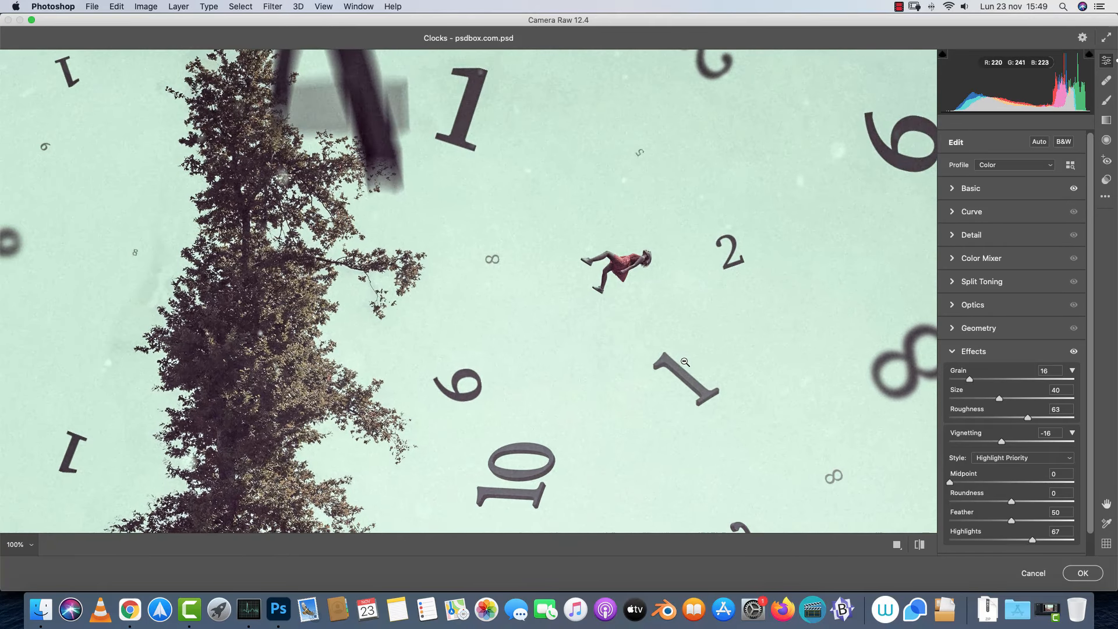
Set the Calibration's Red Primary to Hue -16 and Saturation +24 with the whole image in view
left_click(955, 353)
left_click(961, 378)
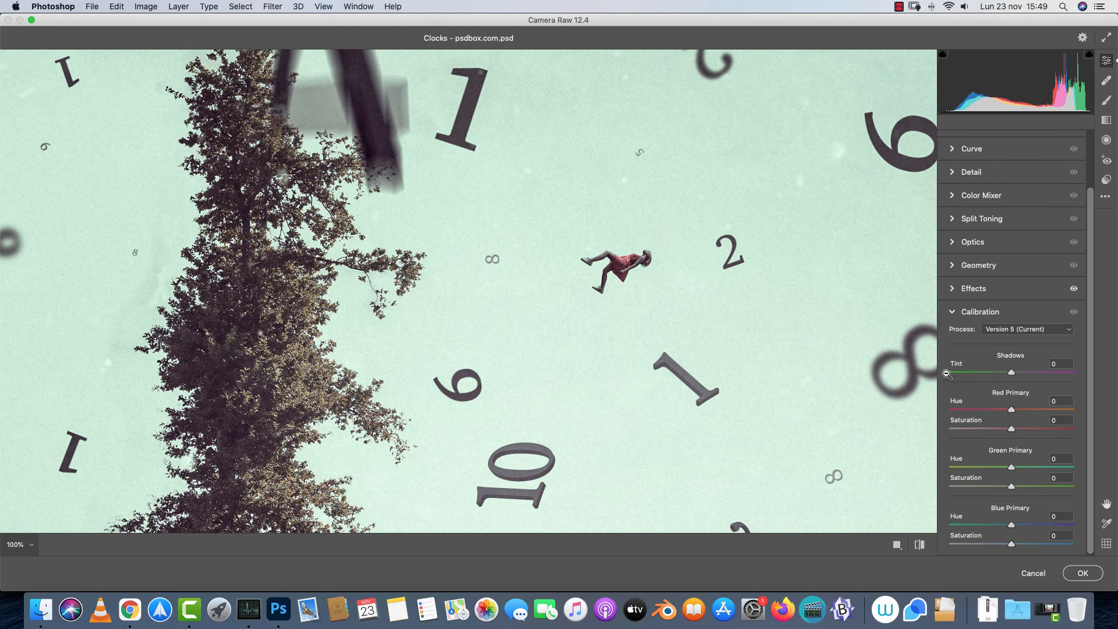
left_click(26, 546)
left_click(82, 563)
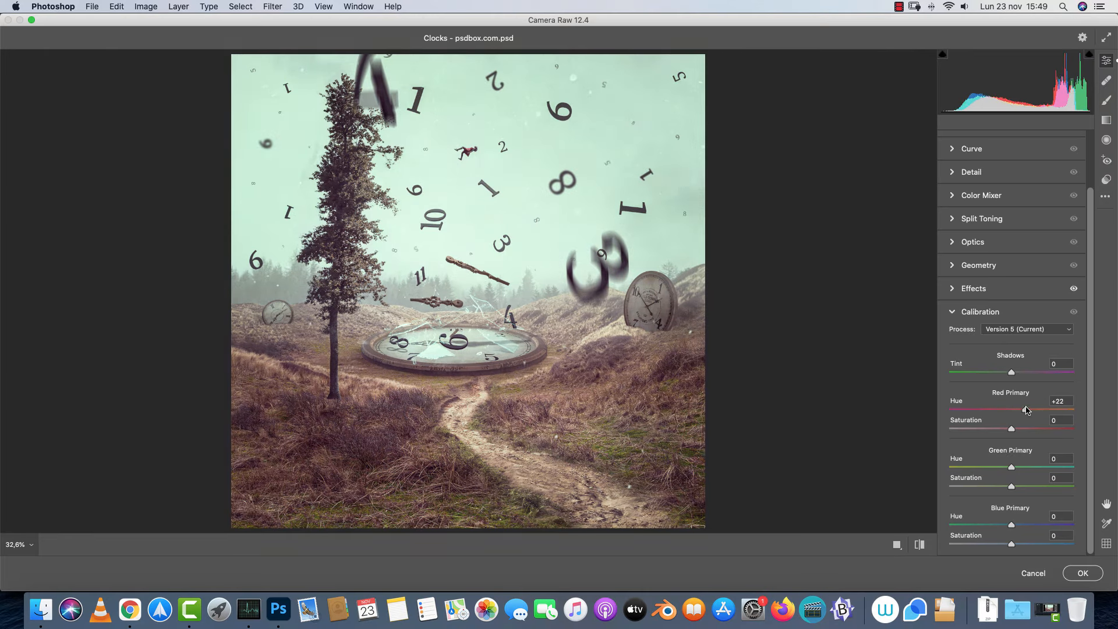
left_click(980, 409)
left_click_drag(1022, 412, 986, 472)
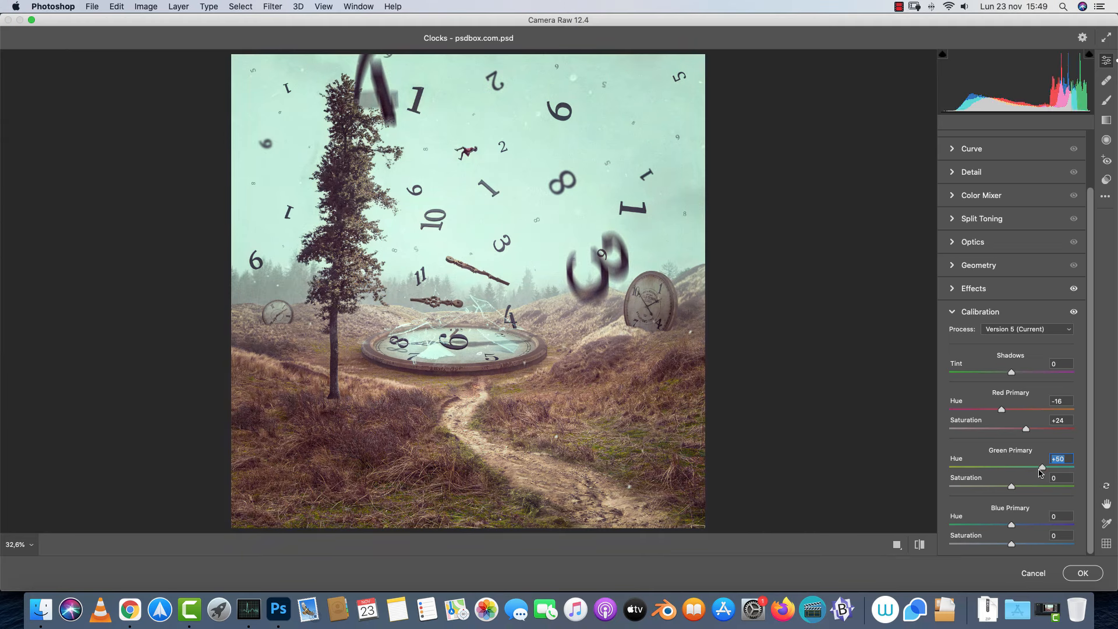
Set the Calibration's Green Primary to Hue +18 and Saturation +25, and its Blue Primary to Hue -1 and Saturation +21
left_click_drag(1040, 469, 955, 464)
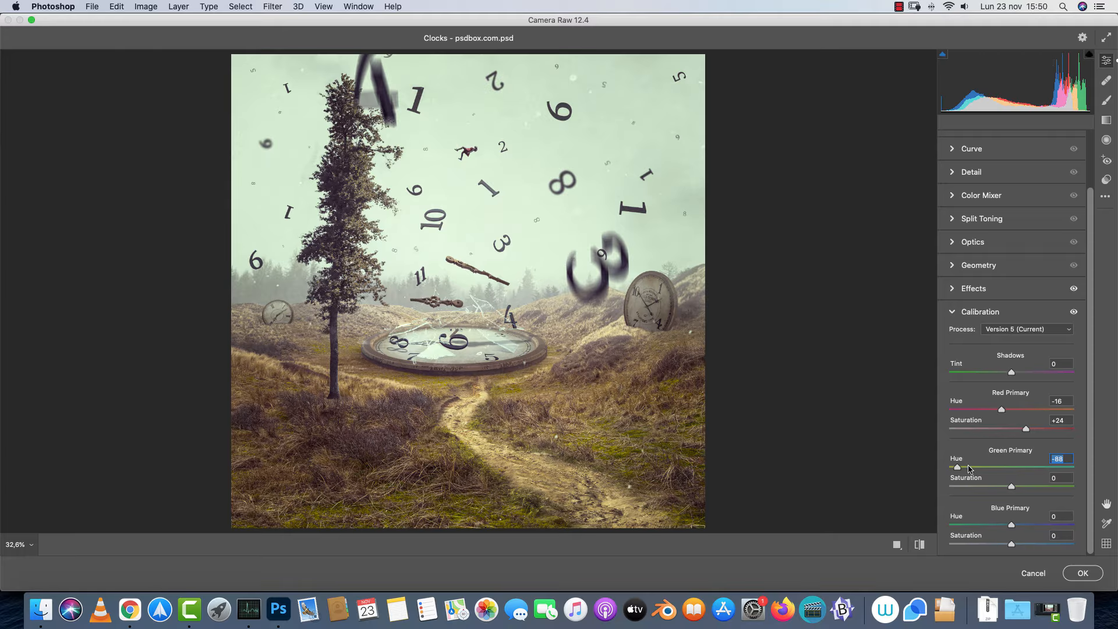
left_click_drag(958, 468, 1050, 468)
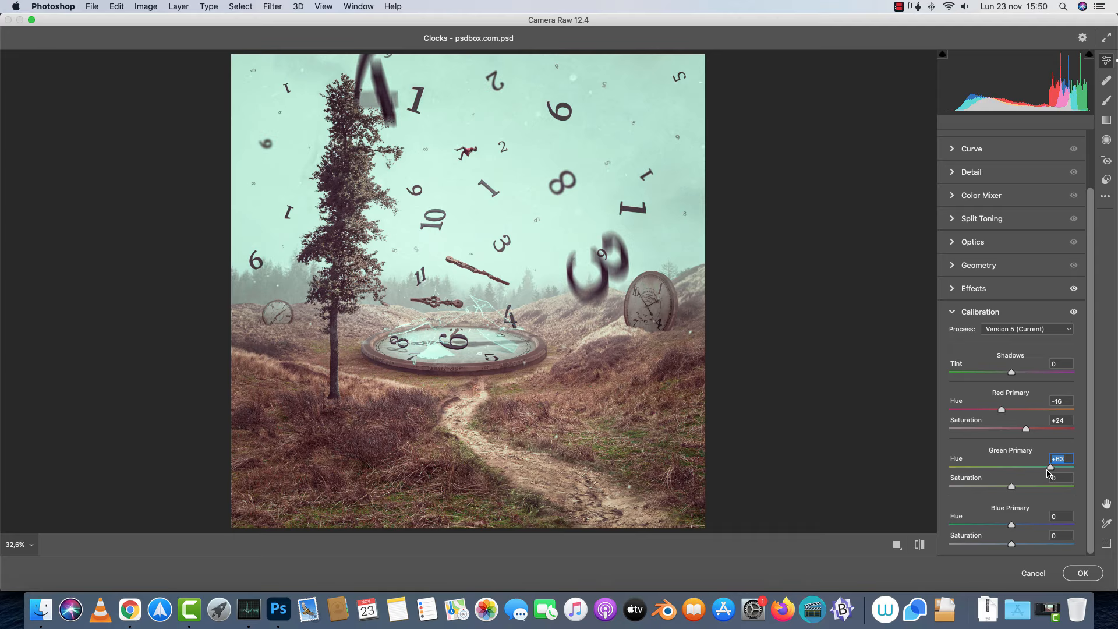
left_click_drag(1060, 469, 944, 529)
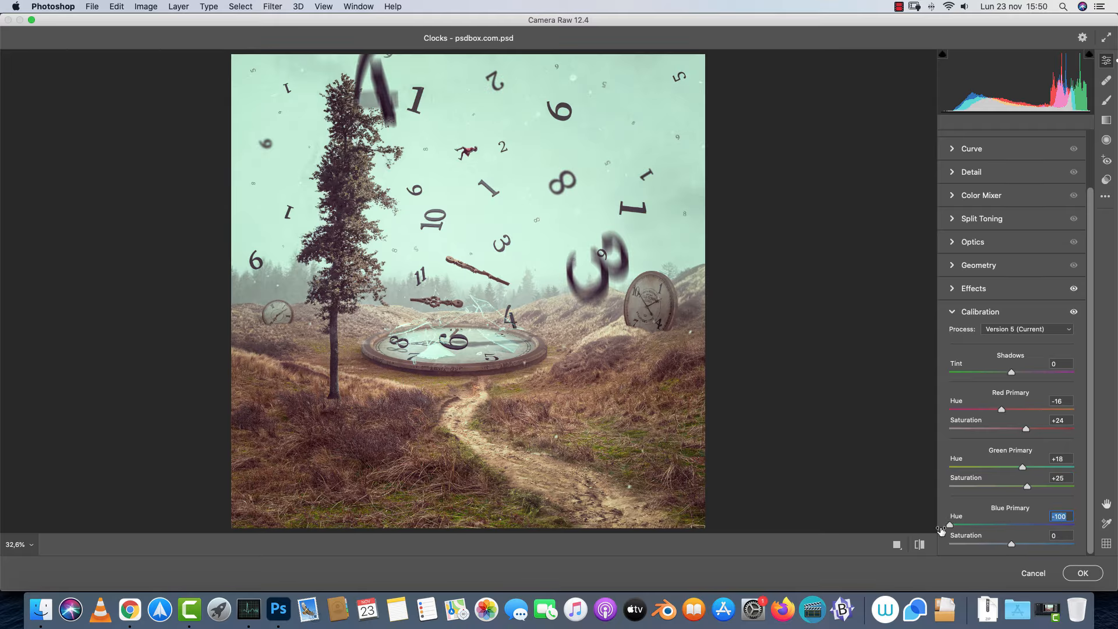
left_click(1067, 525)
left_click_drag(1067, 525, 1012, 528)
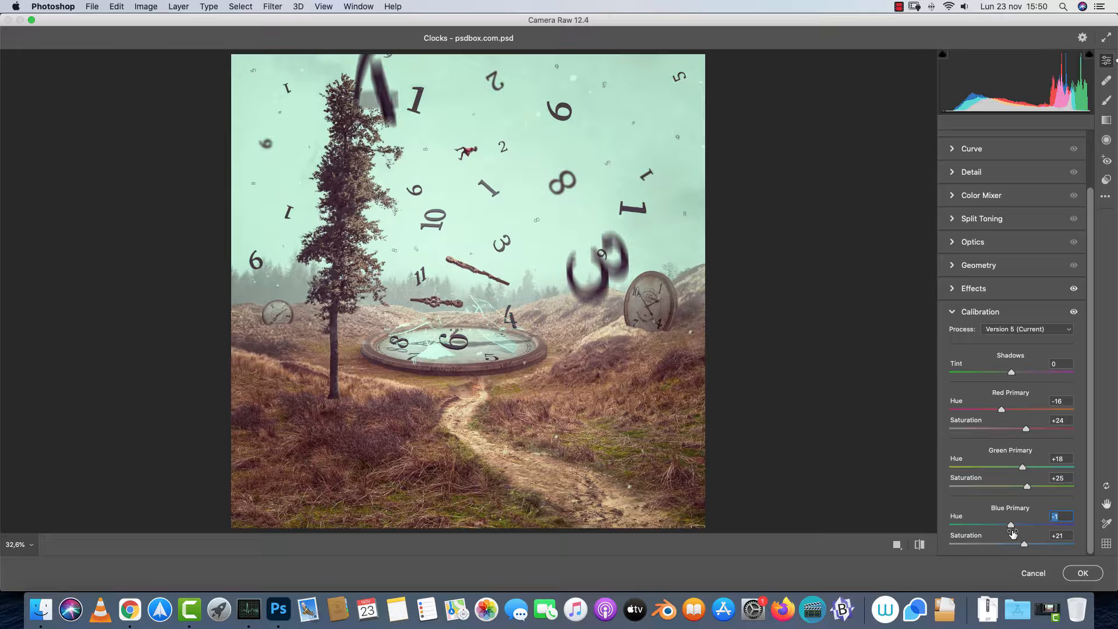
Apply the Camera Raw adjustments and compare the image with the stamped layer hidden and shown
left_click(968, 312)
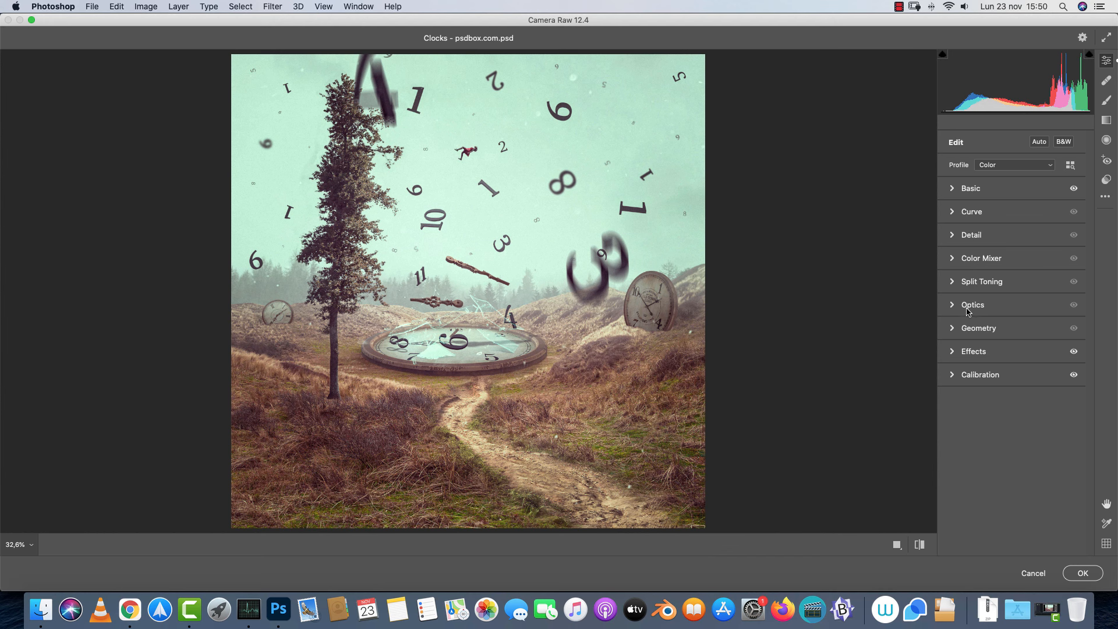
left_click(959, 306)
left_click(958, 306)
left_click(1083, 571)
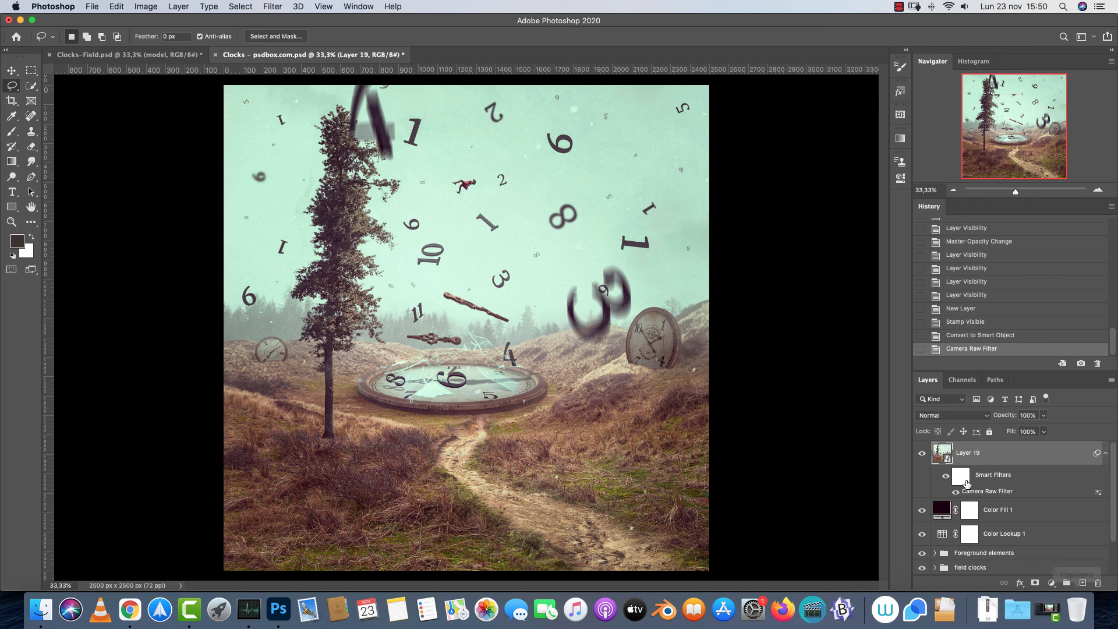
left_click(922, 454)
left_click(921, 454)
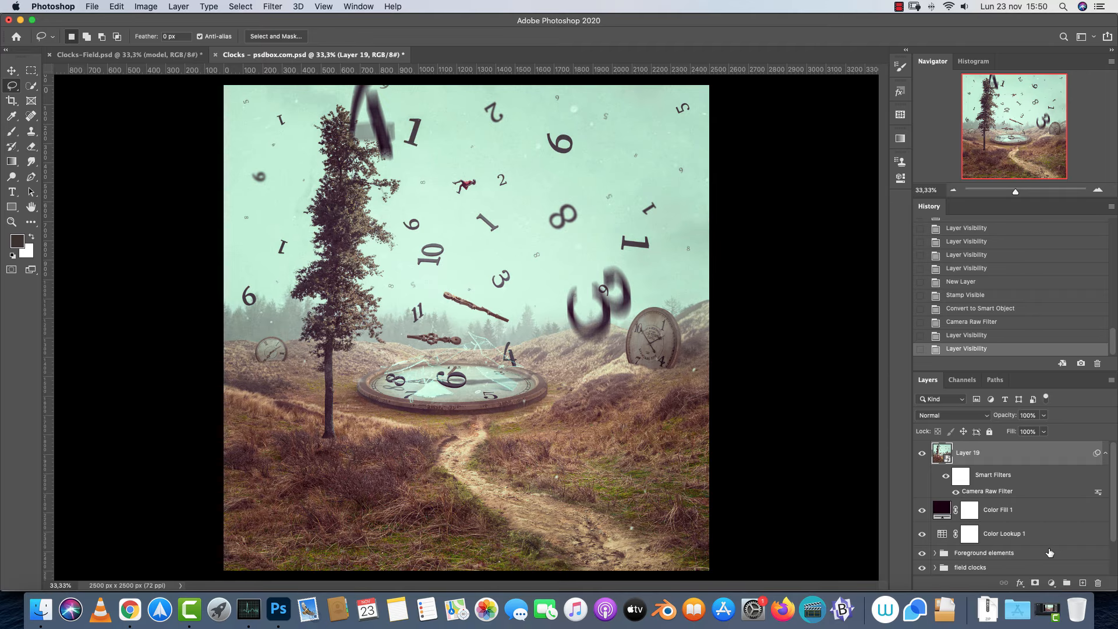
Add a new layer above the stamped layer in Screen mode and ready the soft round Brush at 0% hardness
left_click(1083, 583)
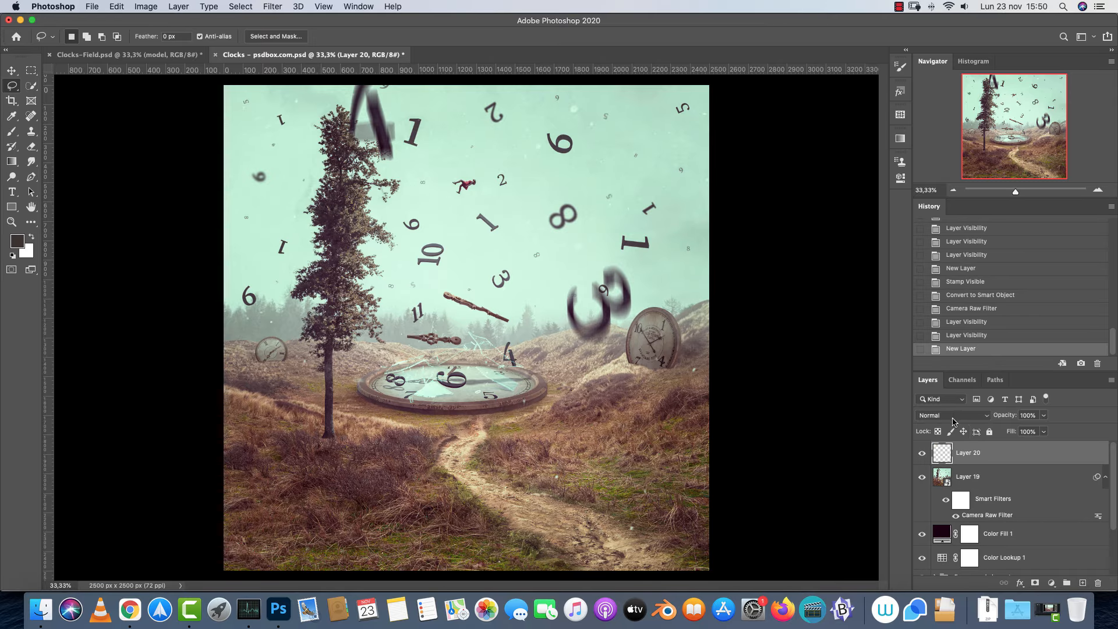
left_click(952, 415)
left_click(945, 498)
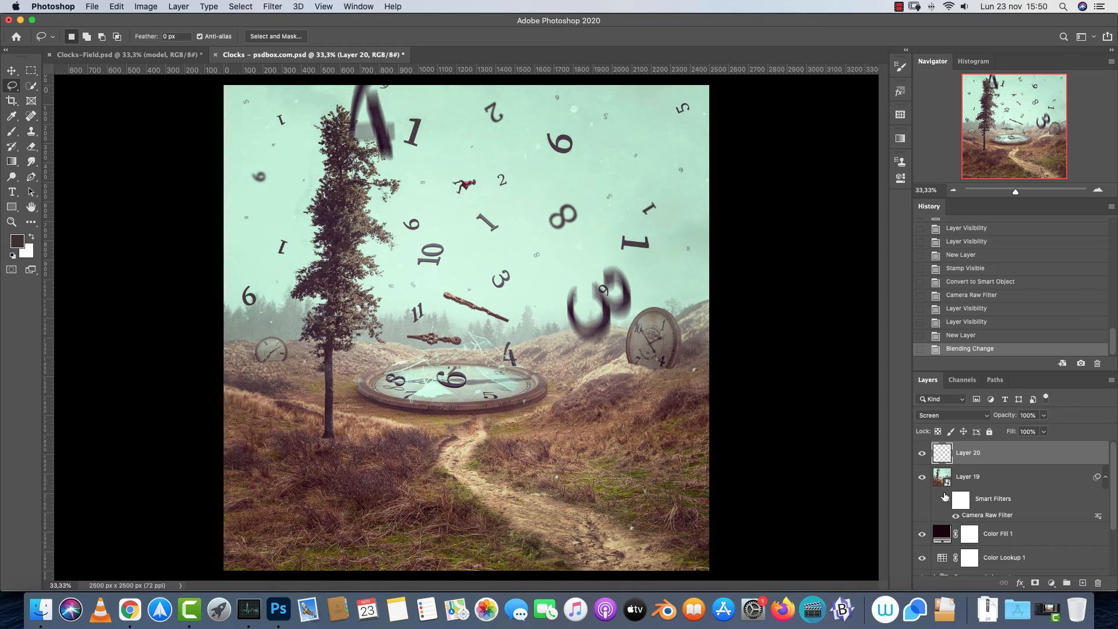
key("b")
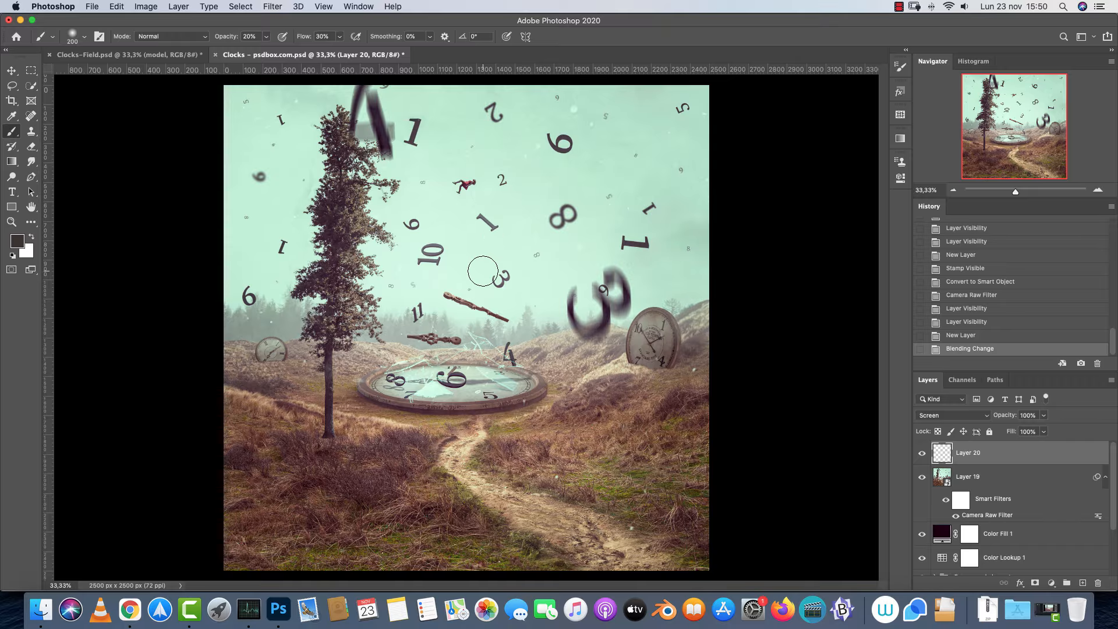
right_click(488, 257)
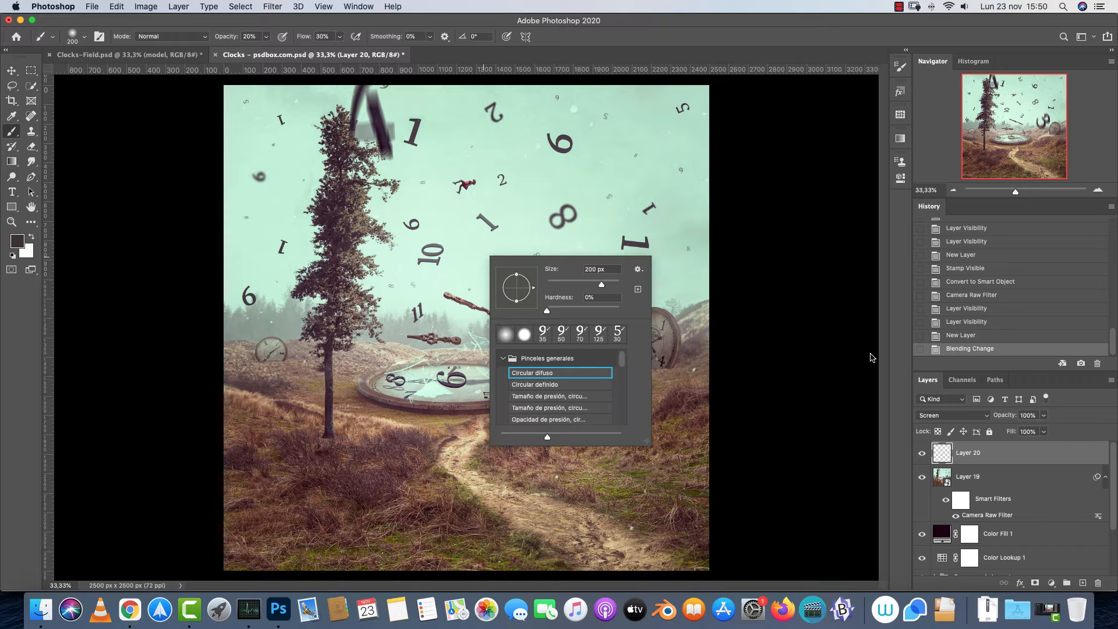
left_click(978, 455)
Enlarge the brush to 400 px and sample a pale grey from the haze along the treeline as painting colour
left_click(397, 324, "alt")
key("bracketright")
key("bracketright")
key("bracketright")
left_click(1102, 188)
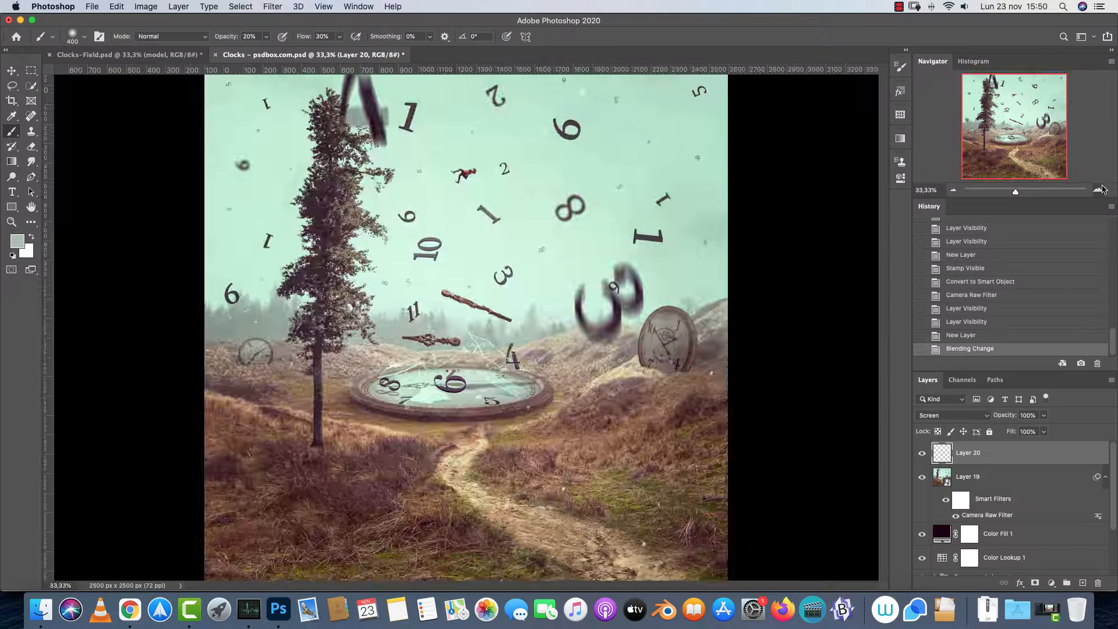
left_click(1100, 189)
left_click_drag(1014, 127, 1010, 106)
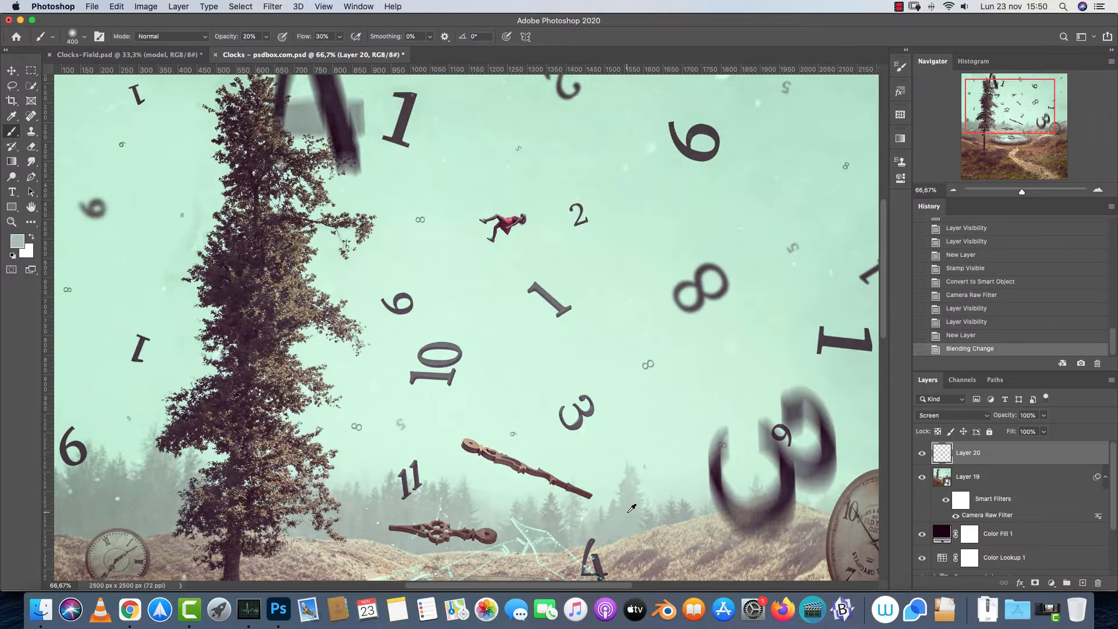
left_click(553, 521, "alt")
left_click(479, 353)
key("super+z")
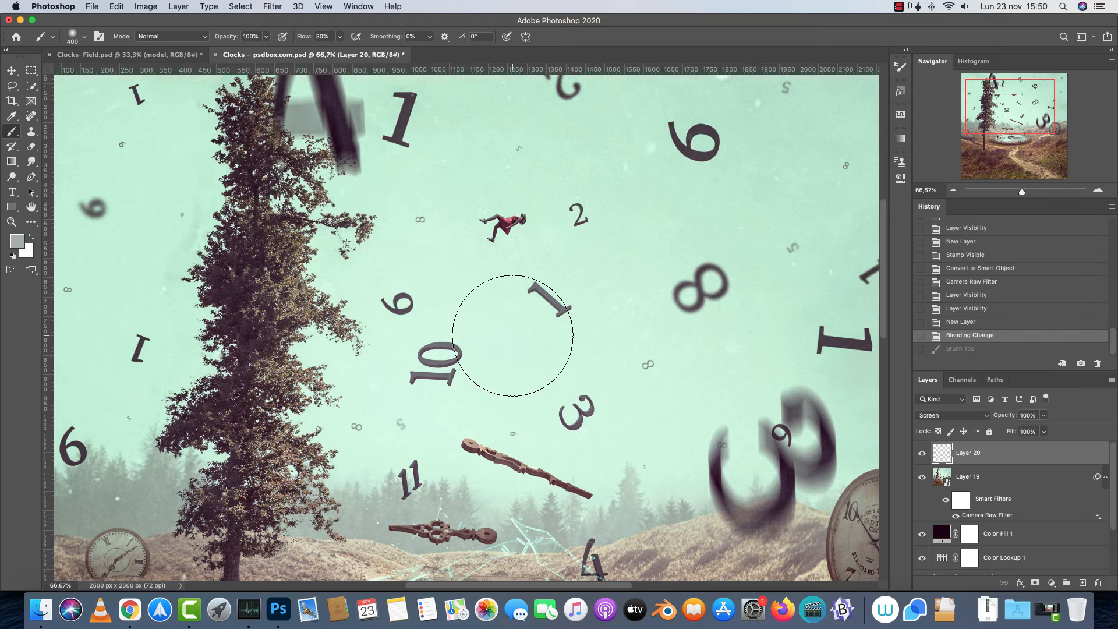
left_click(900, 67)
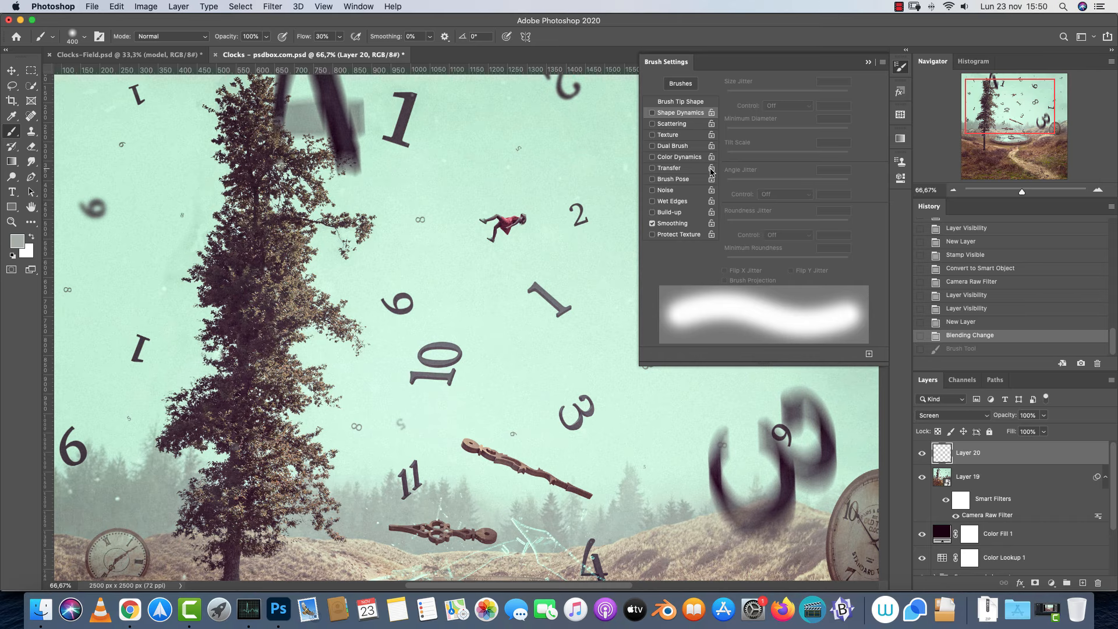
left_click(867, 62)
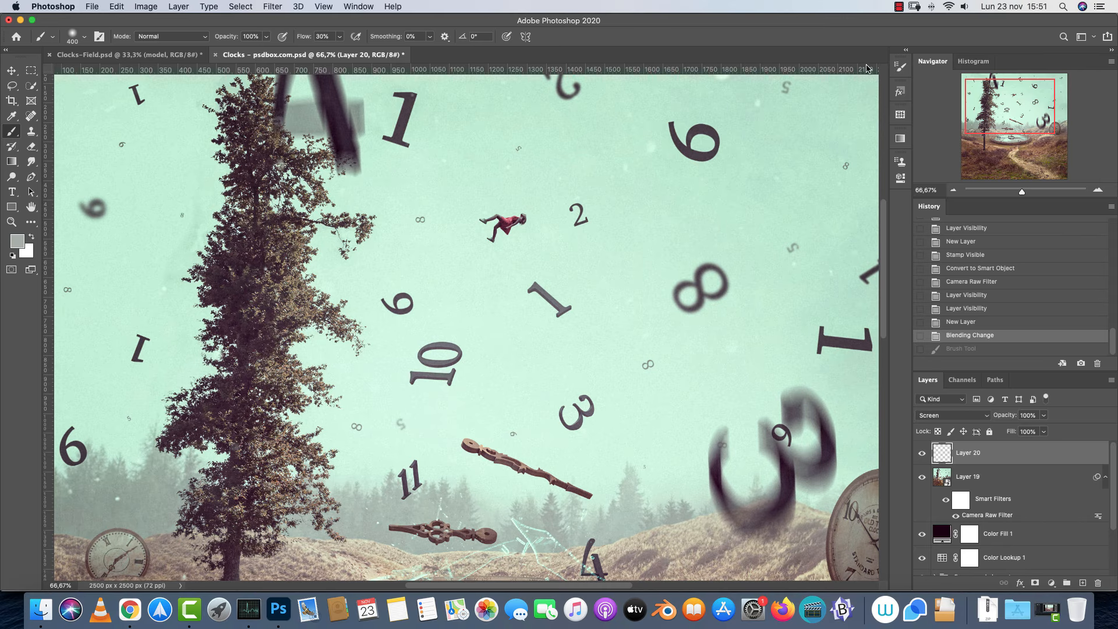
left_click(466, 344)
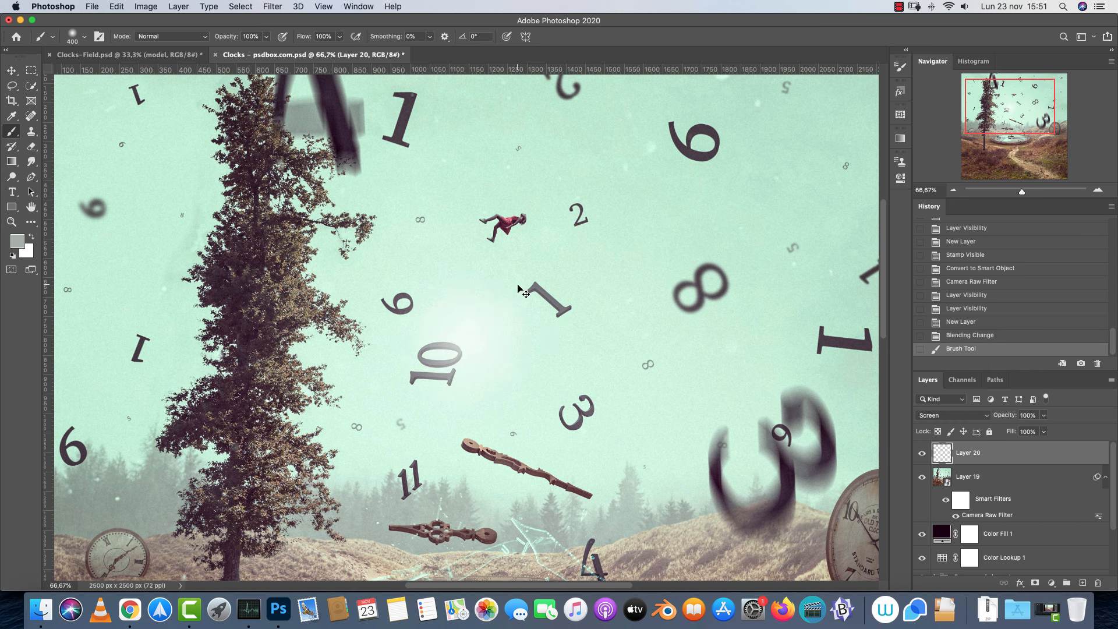
key("super+z")
left_click(935, 415)
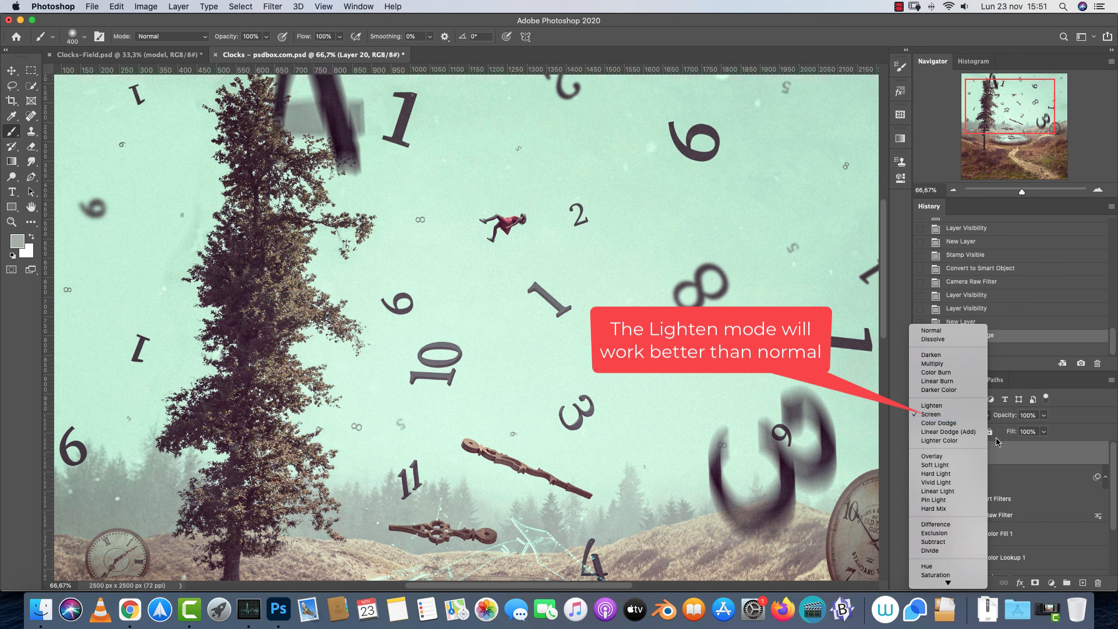
left_click(1012, 455)
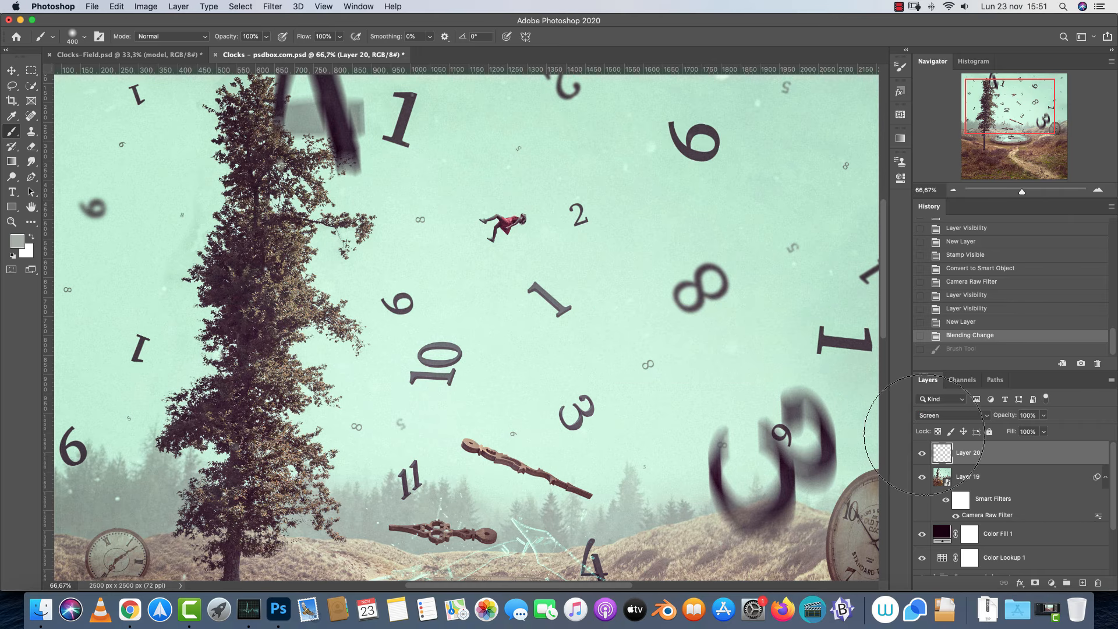
Paint haze beside the number 10 and over the falling model at 50% opacity and flow, reducing the brush to 175 px
key("5")
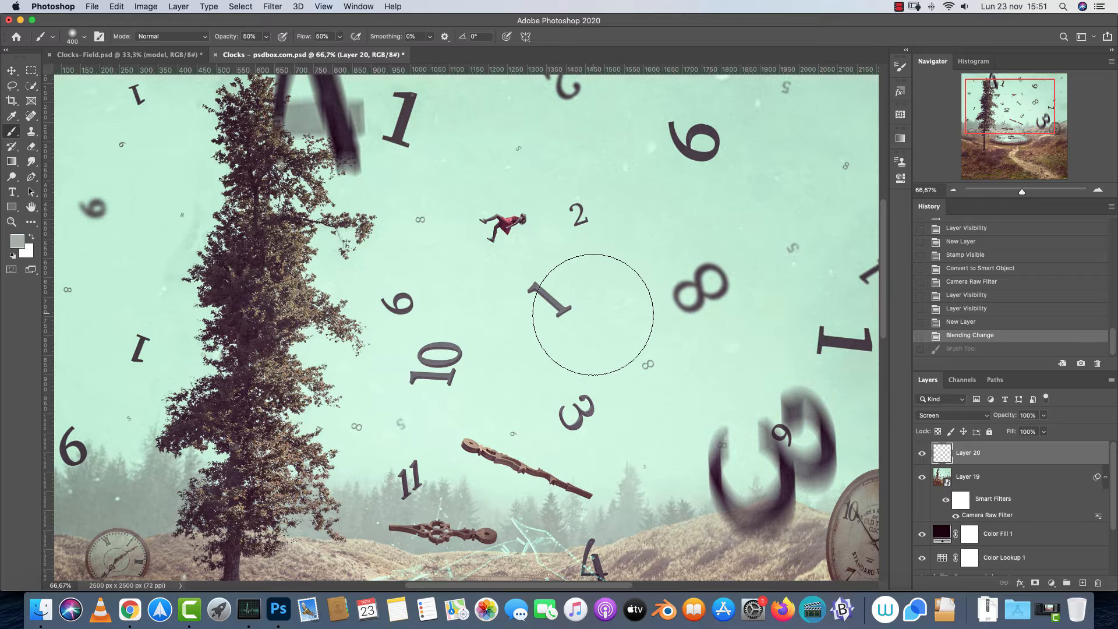
left_click(469, 346)
left_click_drag(471, 347, 443, 456)
key("bracketleft")
key("bracketleft")
key("bracketleft")
key("bracketleft")
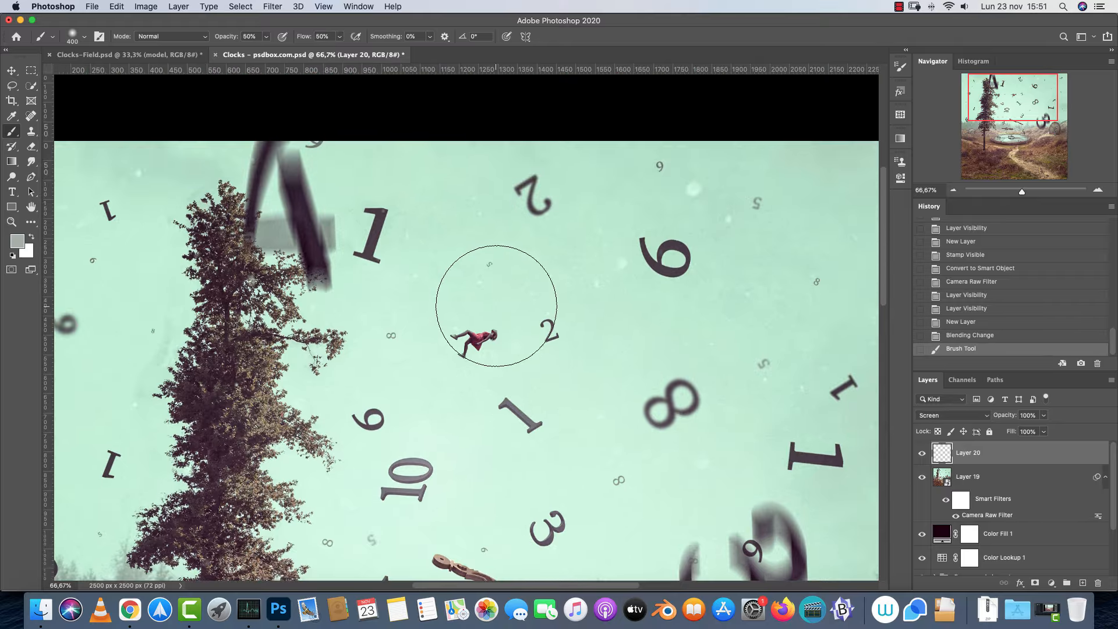
left_click(471, 329)
left_click(471, 329)
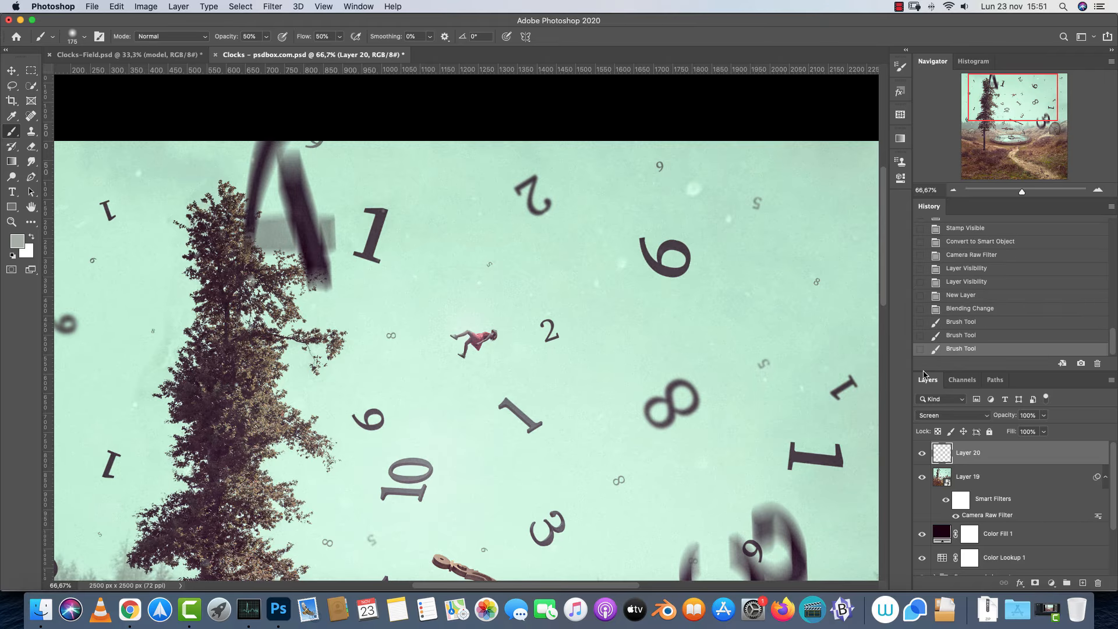
Switch the haze layer to Normal, sample the sky colour, and dab it over the falling model and beside the blurred 8
left_click(952, 416)
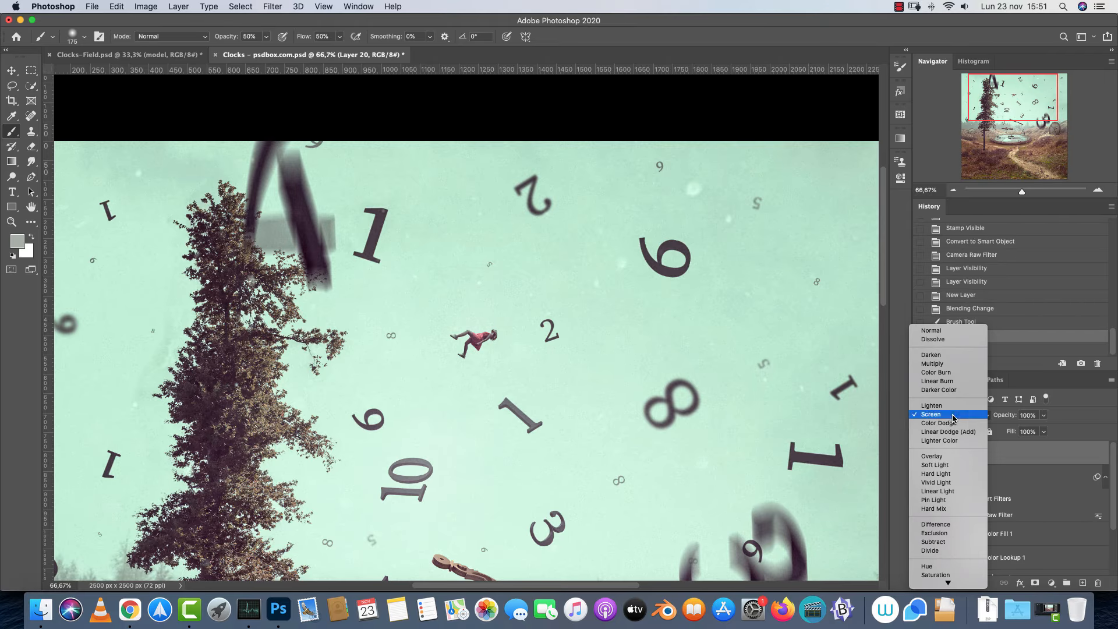
left_click(931, 330)
left_click(482, 318, "alt")
left_click(474, 325)
left_click(473, 325)
key("bracketright")
key("bracketright")
key("bracketright")
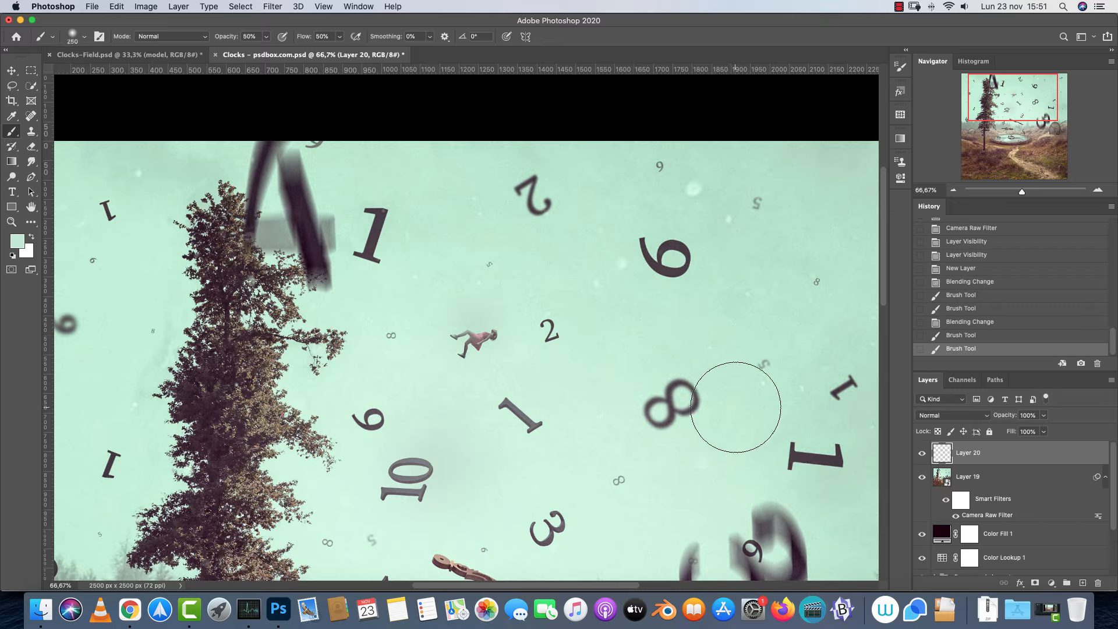
left_click(704, 401)
Fade the upper clock hand and the number 10 with sky-coloured dabs from a 150 px brush
scroll(703, 401, "down", 5)
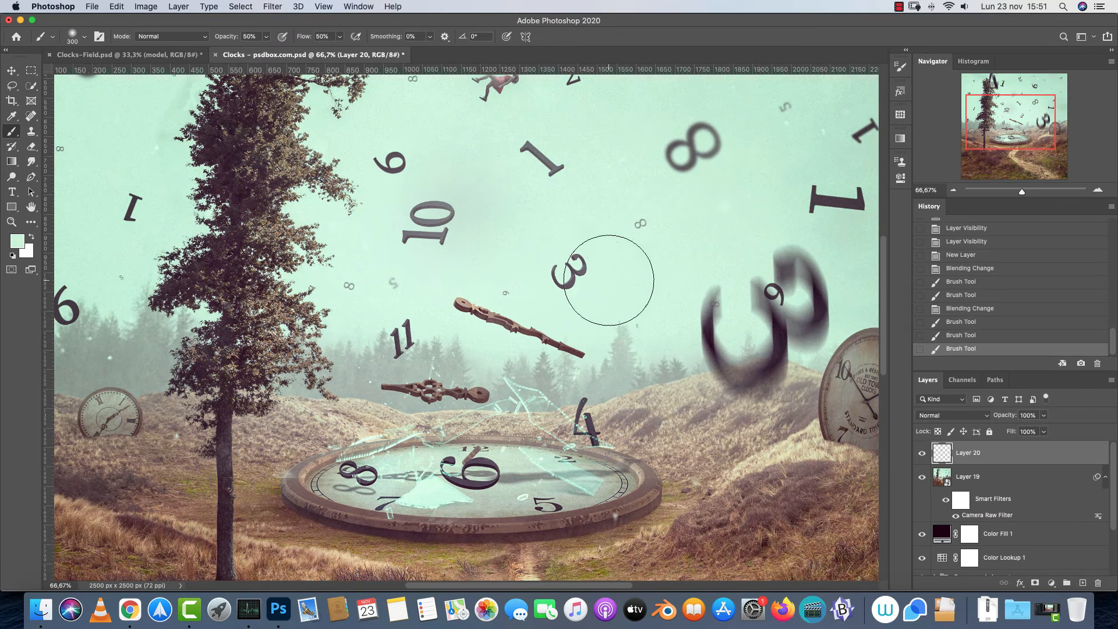
key("bracketleft")
key("bracketleft")
key("bracketleft")
key("bracketleft")
left_click(541, 321)
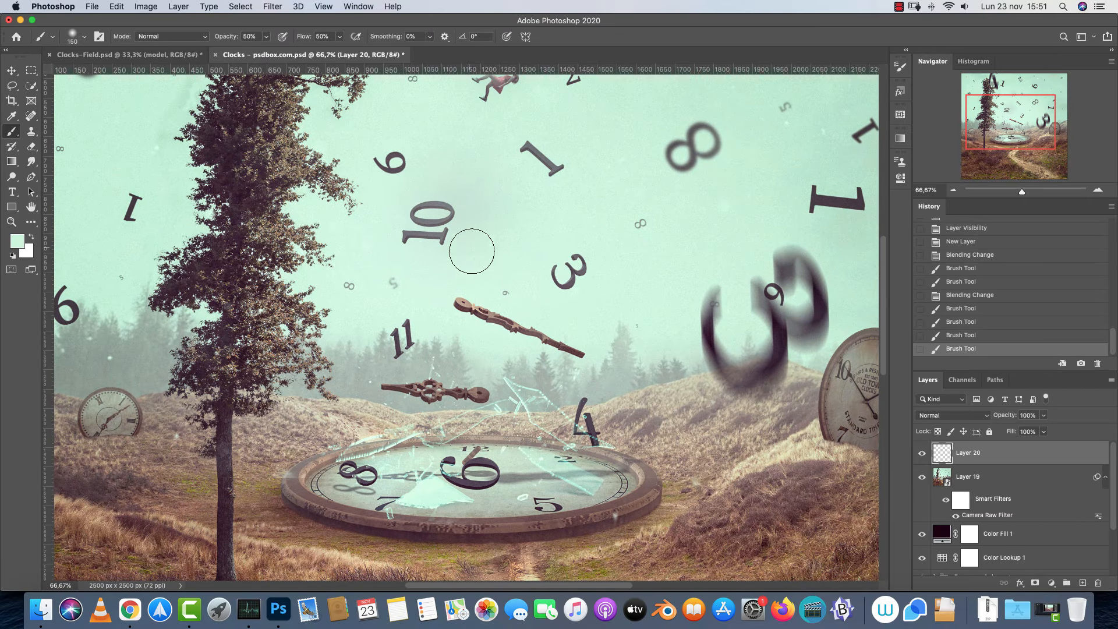
left_click(455, 226)
left_click(455, 226)
left_click(462, 222)
Enlarge the brush and dab sky-coloured haze beside the large blurred 3
key("bracketright")
key("bracketright")
key("bracketright")
key("bracketright")
key("bracketright")
left_click(730, 272)
key("bracketright")
Brush sky-coloured haze over the tree's right side with a 600 px brush, undoing two of the dabs
mouse_move(525, 263)
left_mouse_down()
mouse_move(708, 318)
mouse_move(768, 446)
left_mouse_up()
key("bracketright")
left_click(574, 333)
left_click(577, 331)
left_click(577, 330)
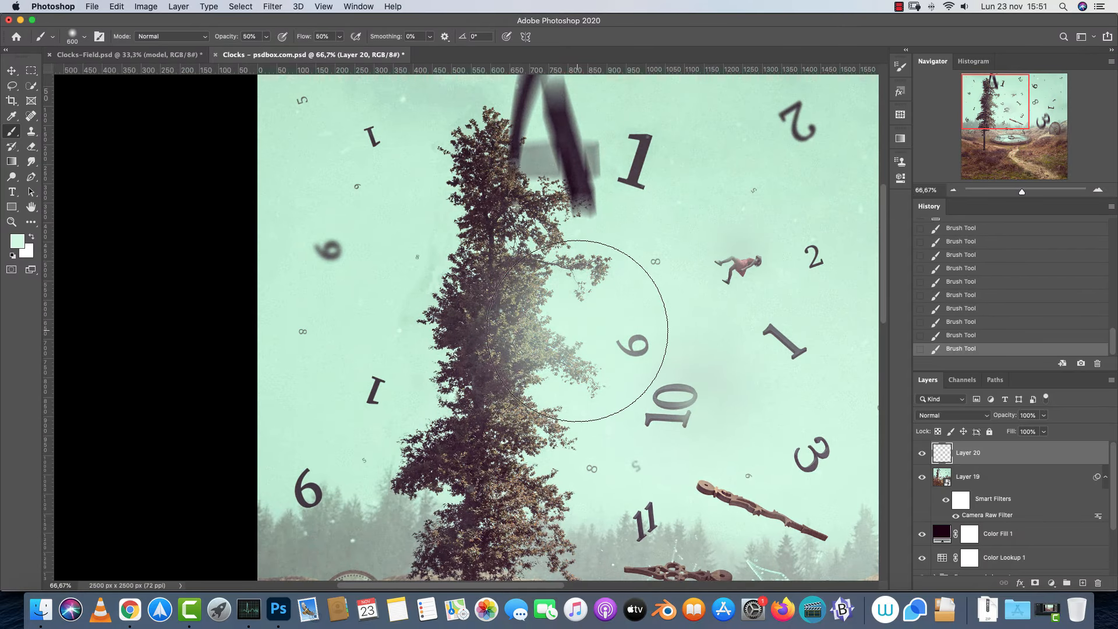
key("super+z")
key("super+z")
left_click_drag(590, 509, 575, 381)
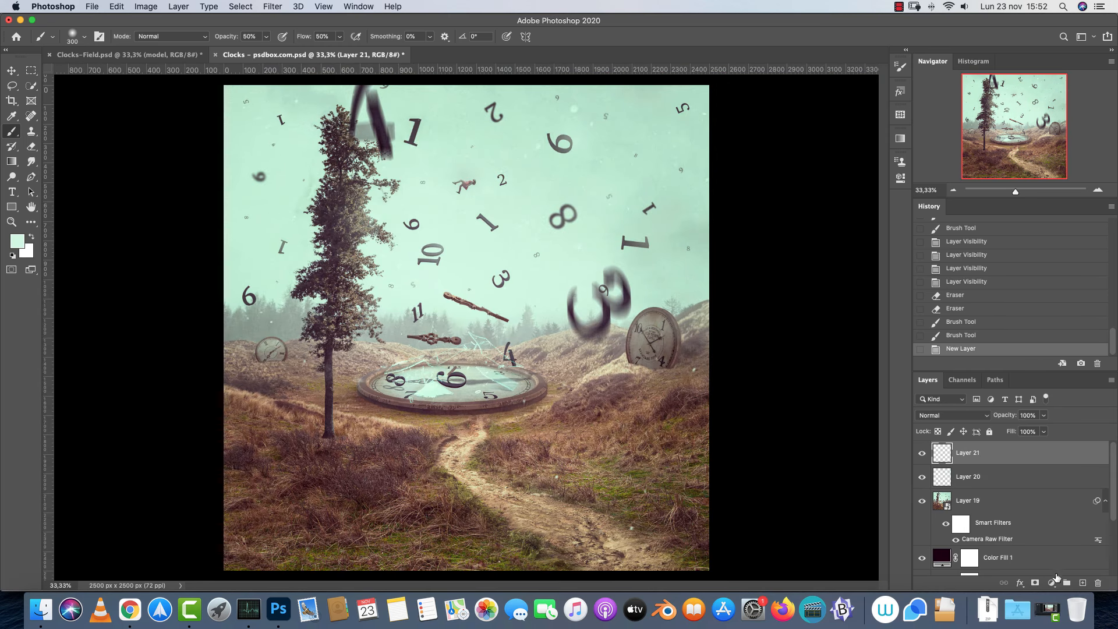
Add a Color Lookup adjustment layer on top and load the Mediteranea-Dark-Green.cube LUT from the Stock folder
left_click(1052, 583)
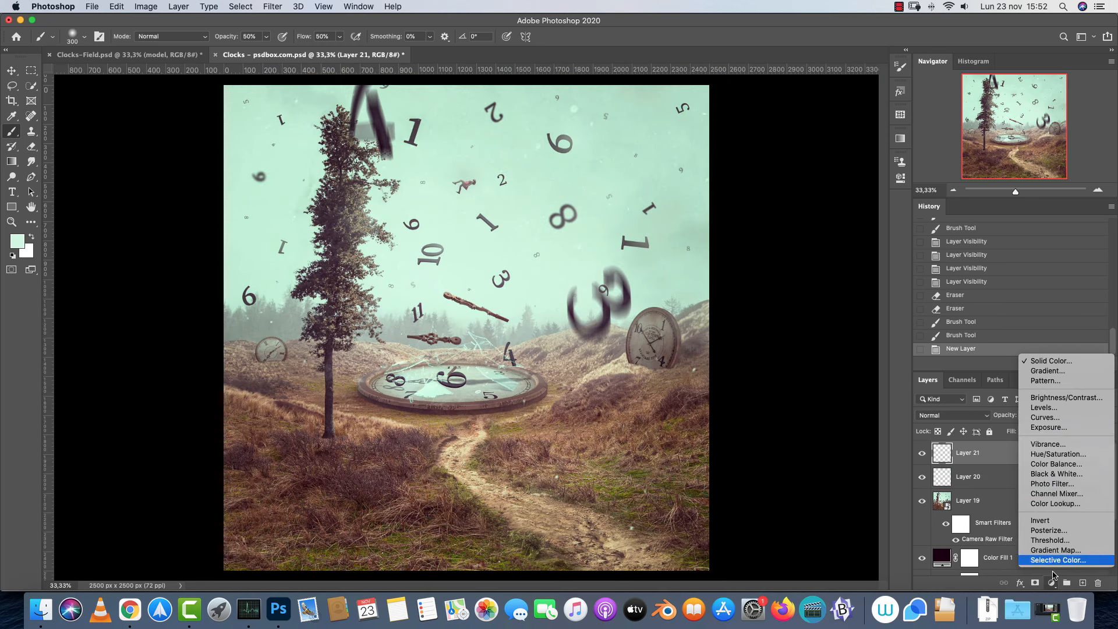
left_click(1046, 504)
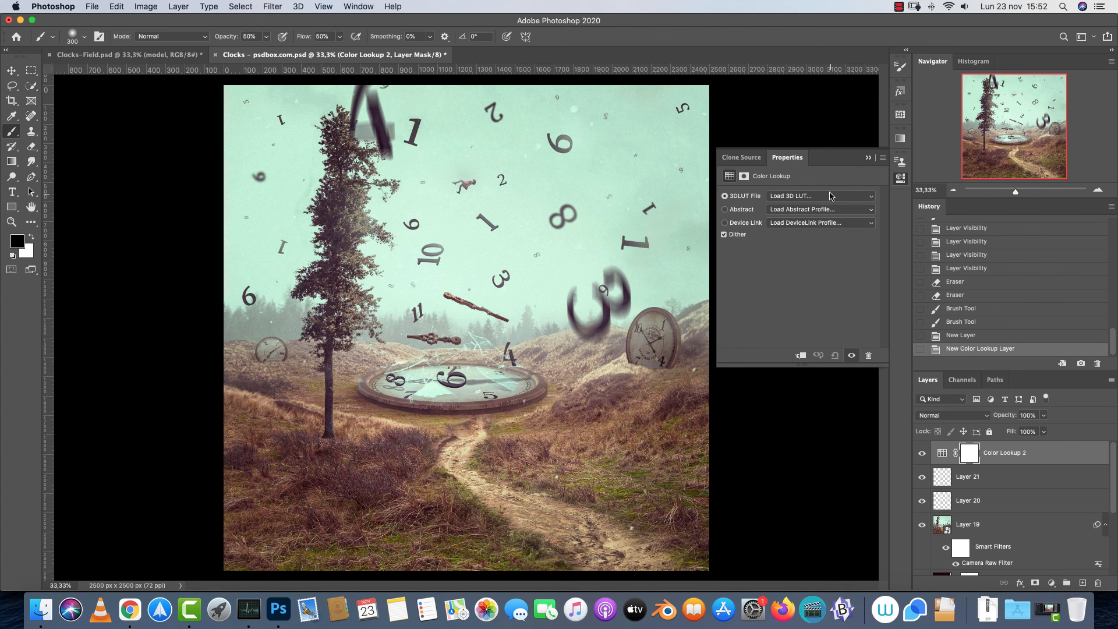
left_click(830, 196)
left_click(806, 201)
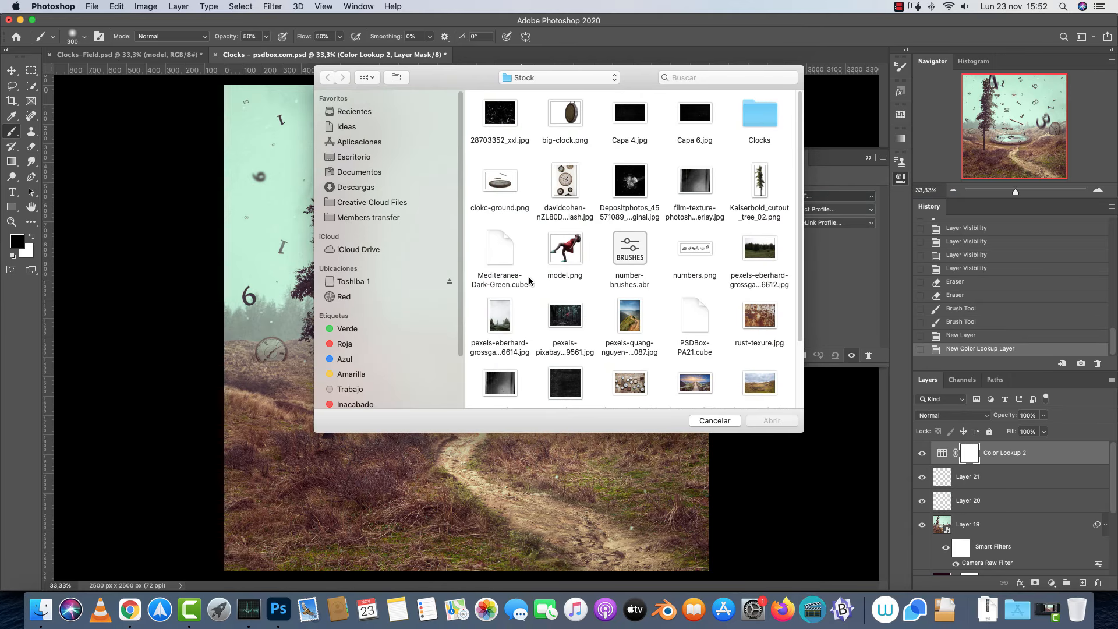
left_click(508, 264)
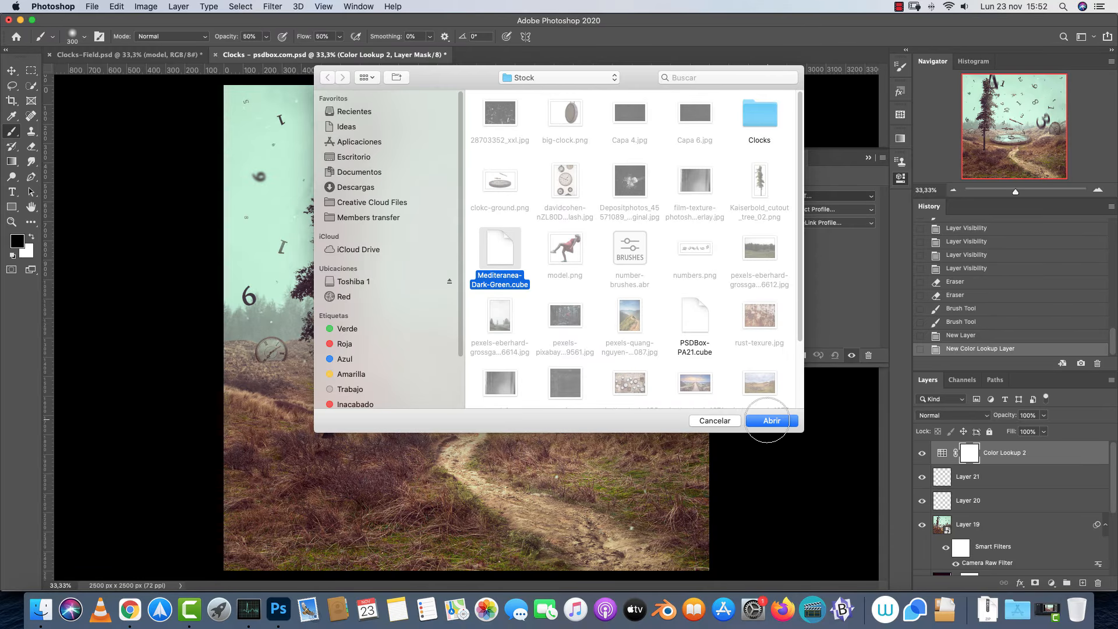
left_click(771, 421)
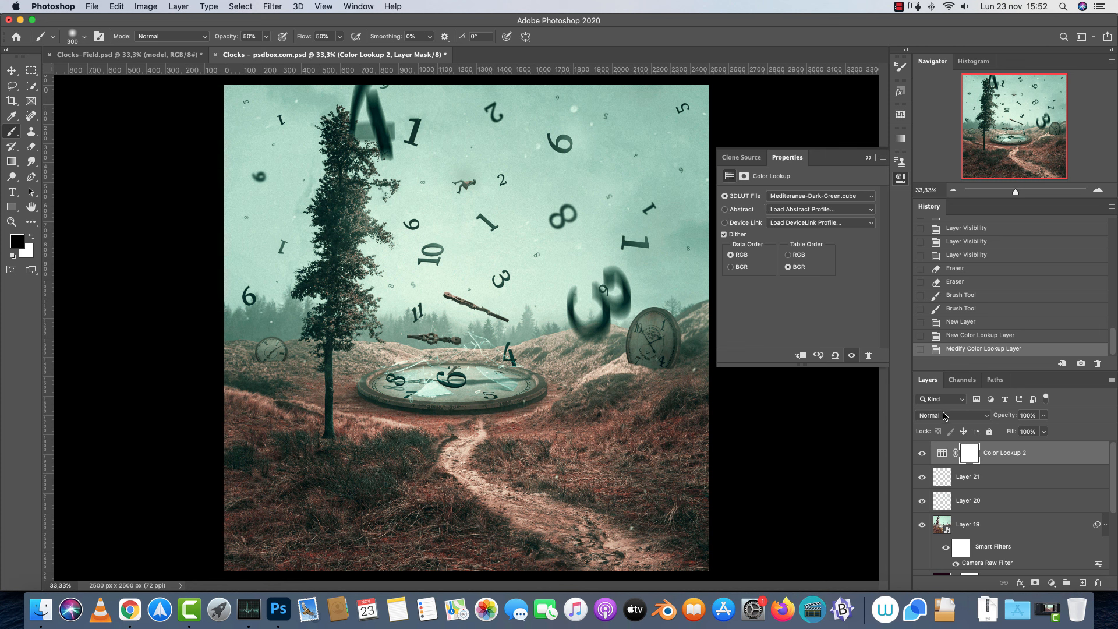
Blend the new Color Lookup layer in Screen mode at 39% opacity
left_click(944, 415)
left_click(944, 495)
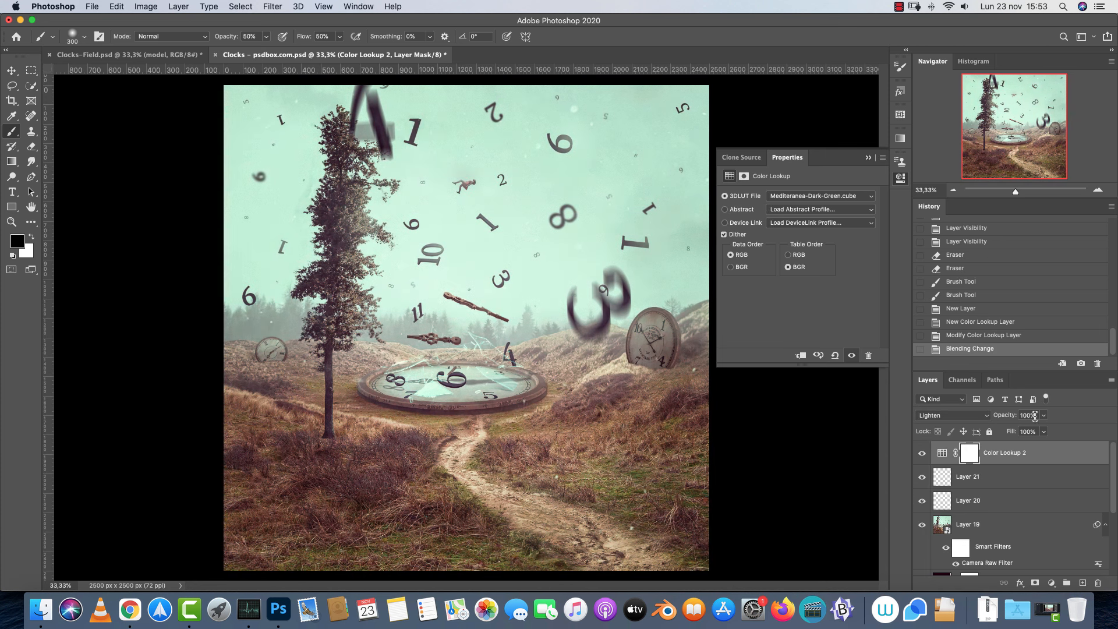
type("30")
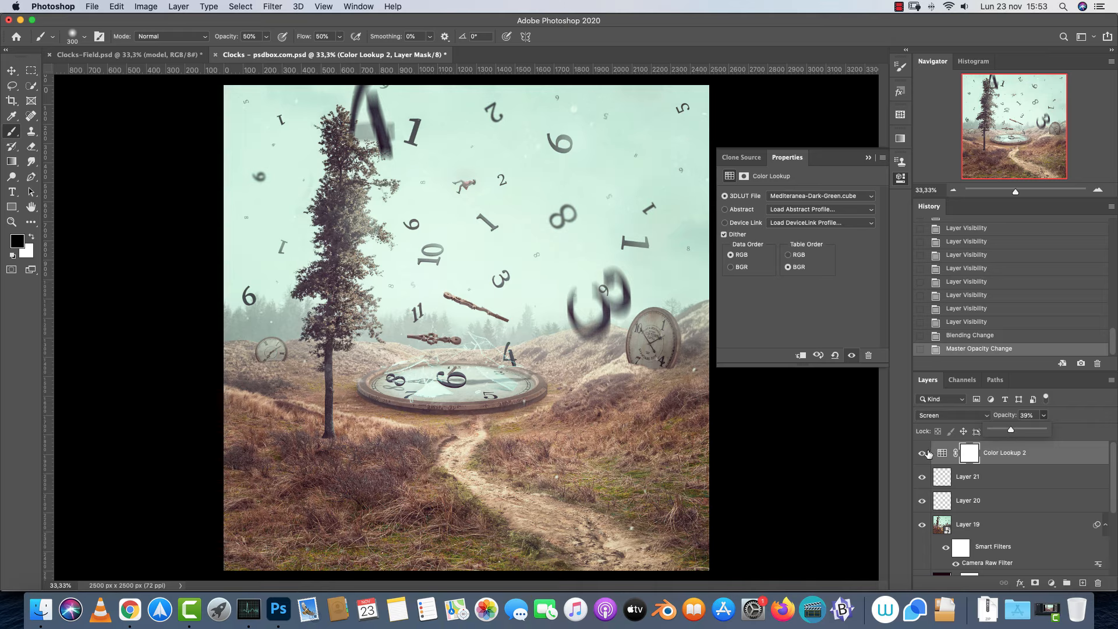
Set the Color Lookup 2 layer's blend mode back to Normal and compare the image with the layer hidden and shown
left_click(940, 416)
left_click(945, 330)
left_click(922, 452)
left_click(923, 452)
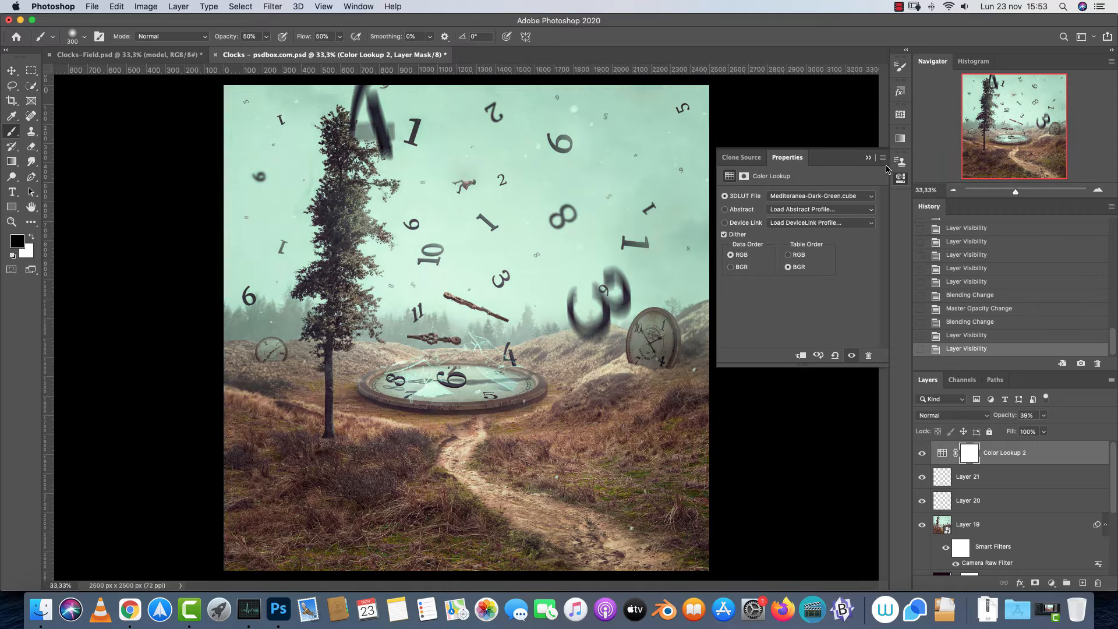
left_click(868, 158)
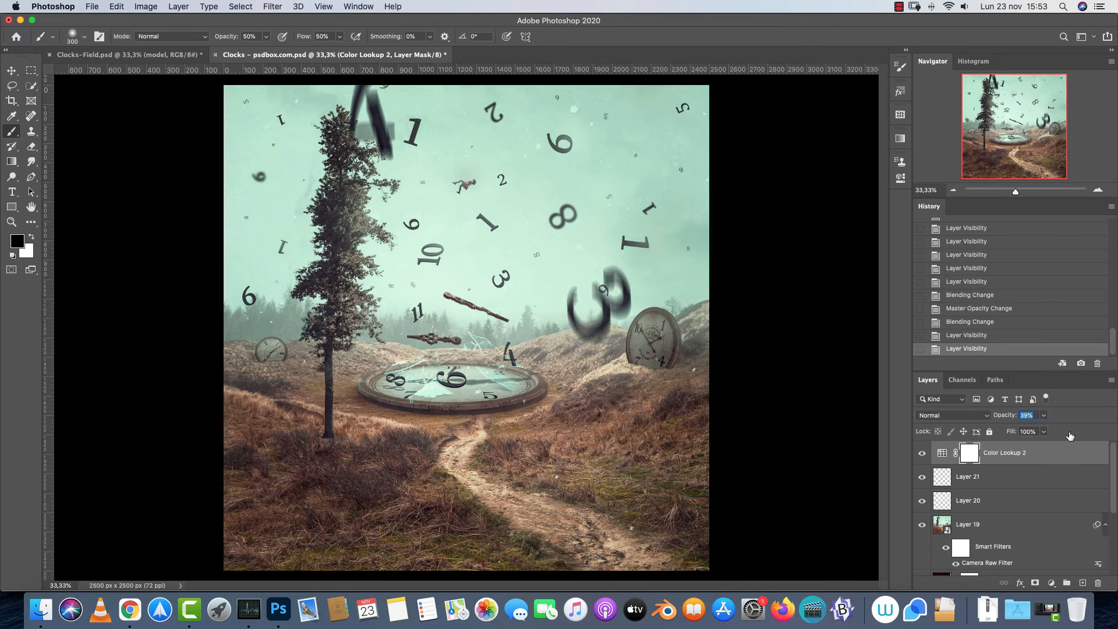
Add an Exposure adjustment layer on top with Offset 0,0352 and Gamma Correction 0,94, and compare the image with and without it
left_click(1051, 583)
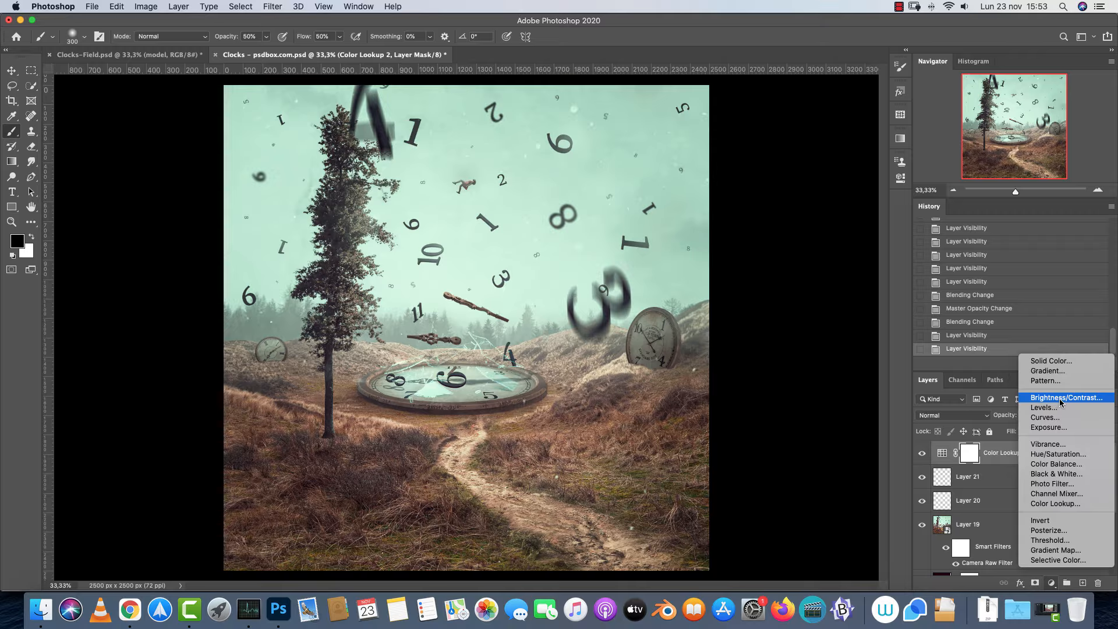
left_click(1048, 427)
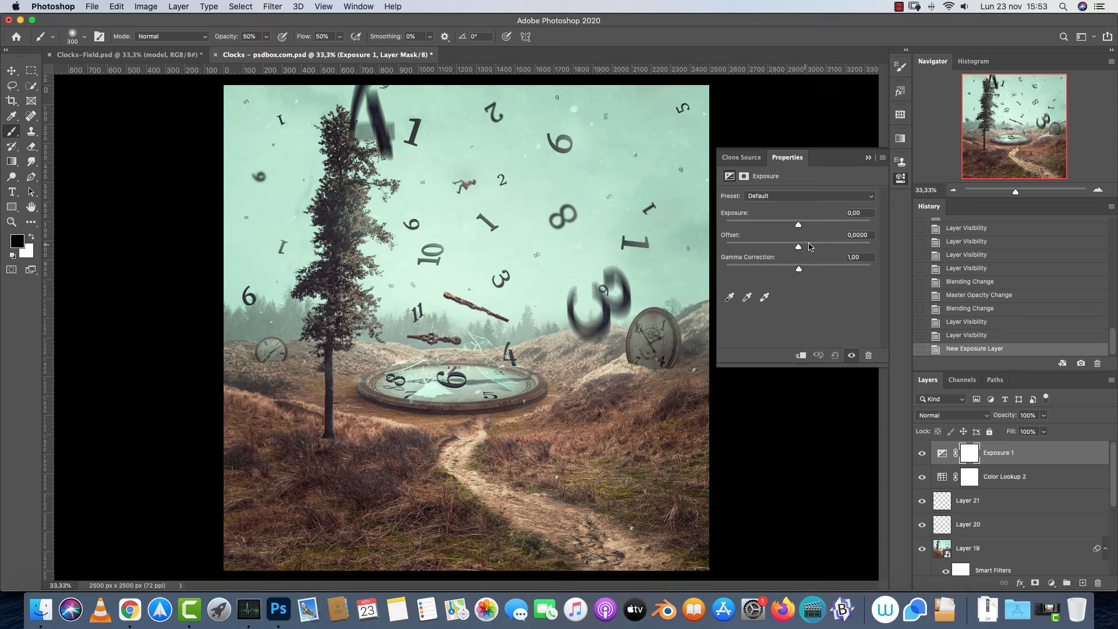
left_click(860, 234)
type("0,0352")
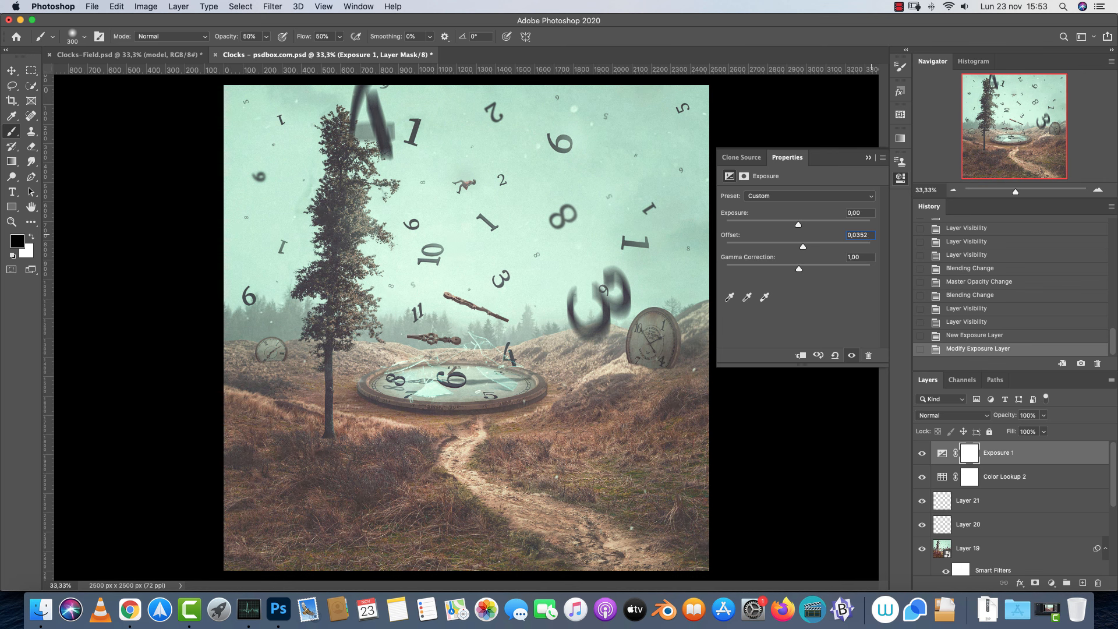
key("Tab")
type("0,94")
left_click(922, 453)
left_click(922, 453)
left_click(867, 158)
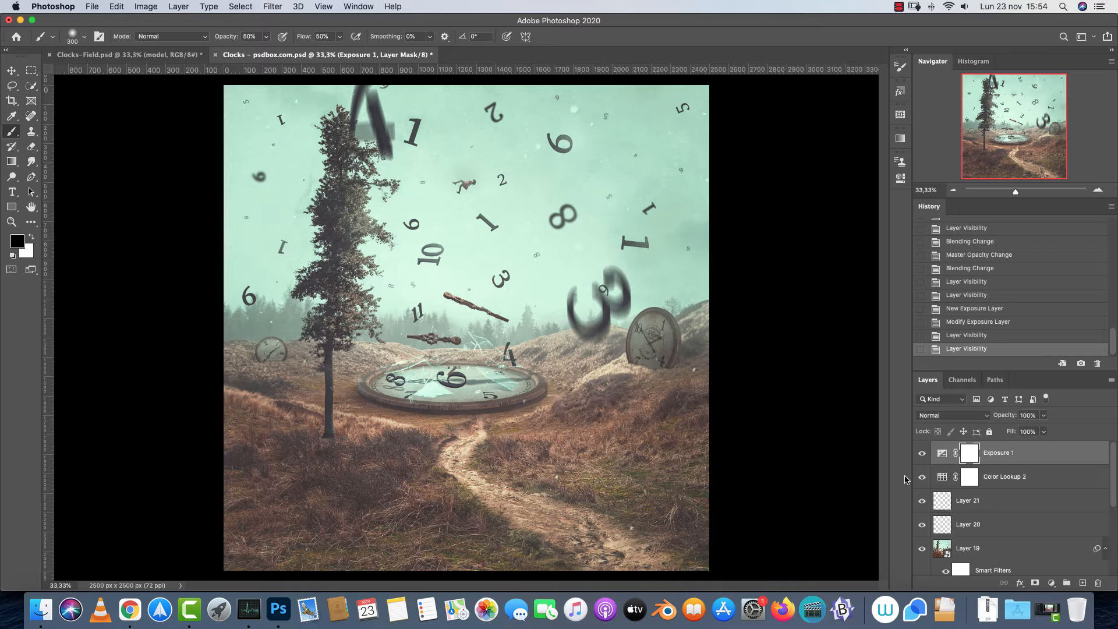
Check the Exposure 1 layer's effect by toggling its visibility and lower its opacity to 76%
left_click(922, 453)
left_click(922, 453)
left_click_drag(1044, 416, 1031, 430)
left_click(1034, 461)
left_click(1034, 461)
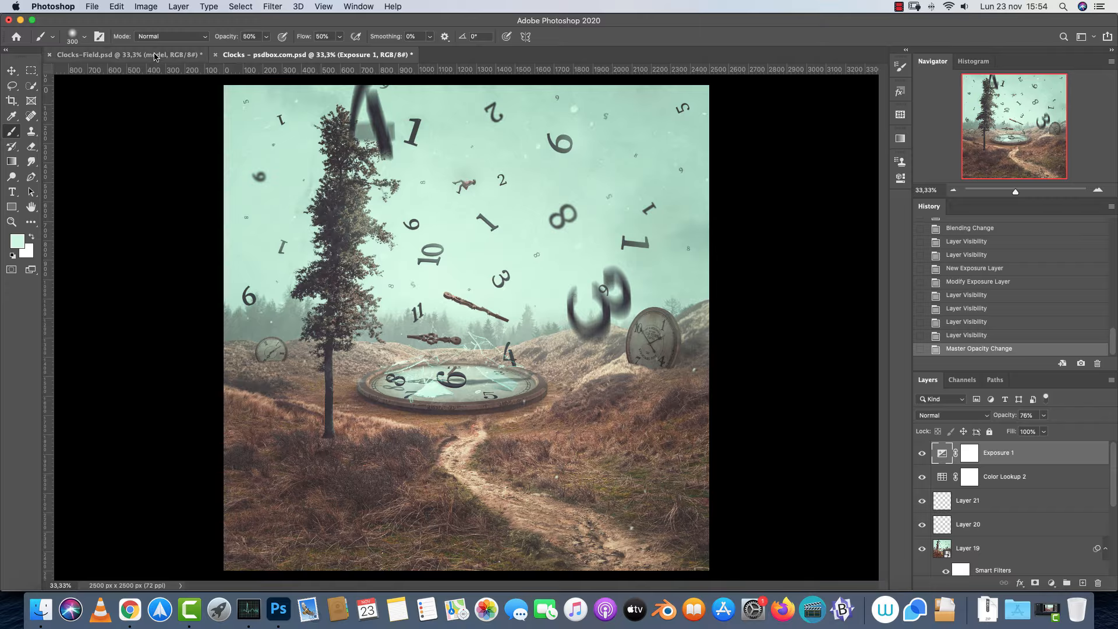
Compare the overall colours and haze of the current composite with the reference composite in Clocks-Field.psd
left_click(177, 55)
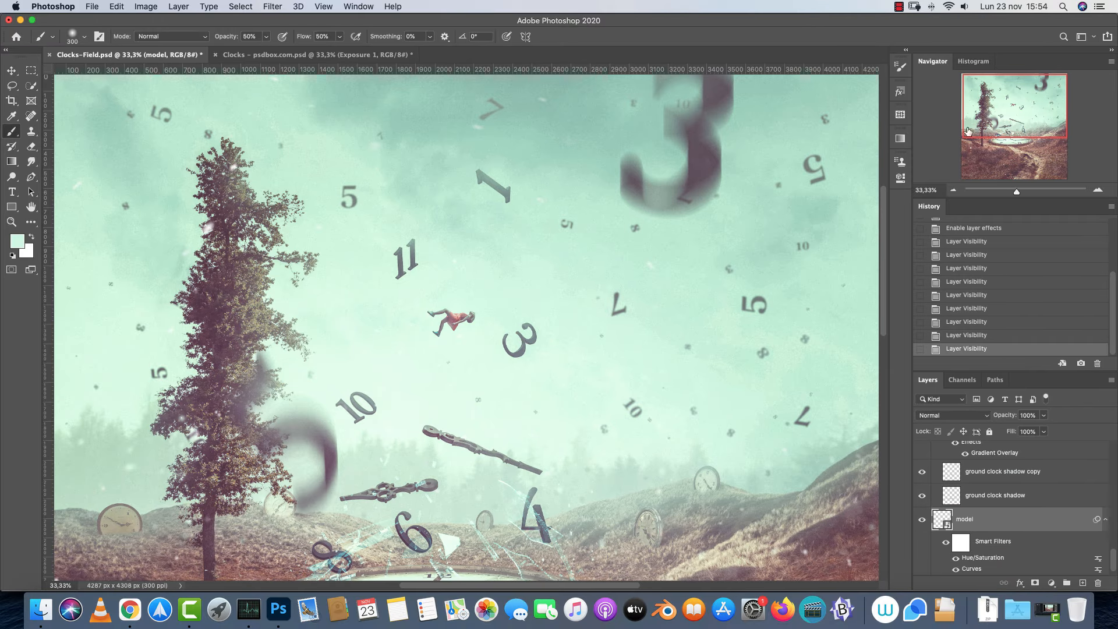
double_click(954, 193)
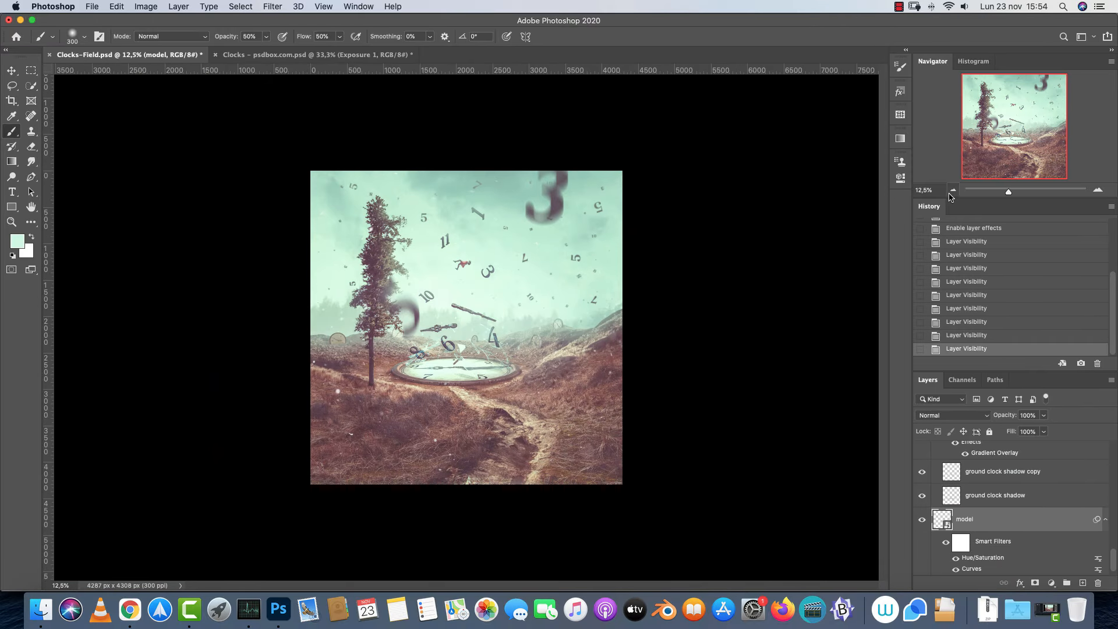
left_click(1088, 191)
scroll(512, 205, "down", 3)
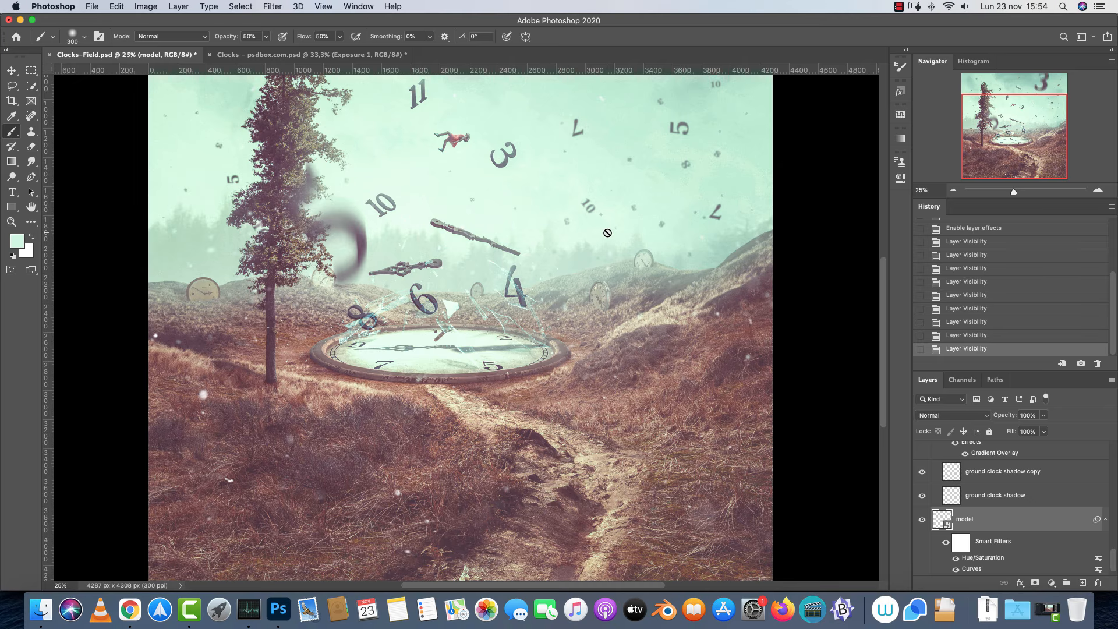
left_click(402, 55)
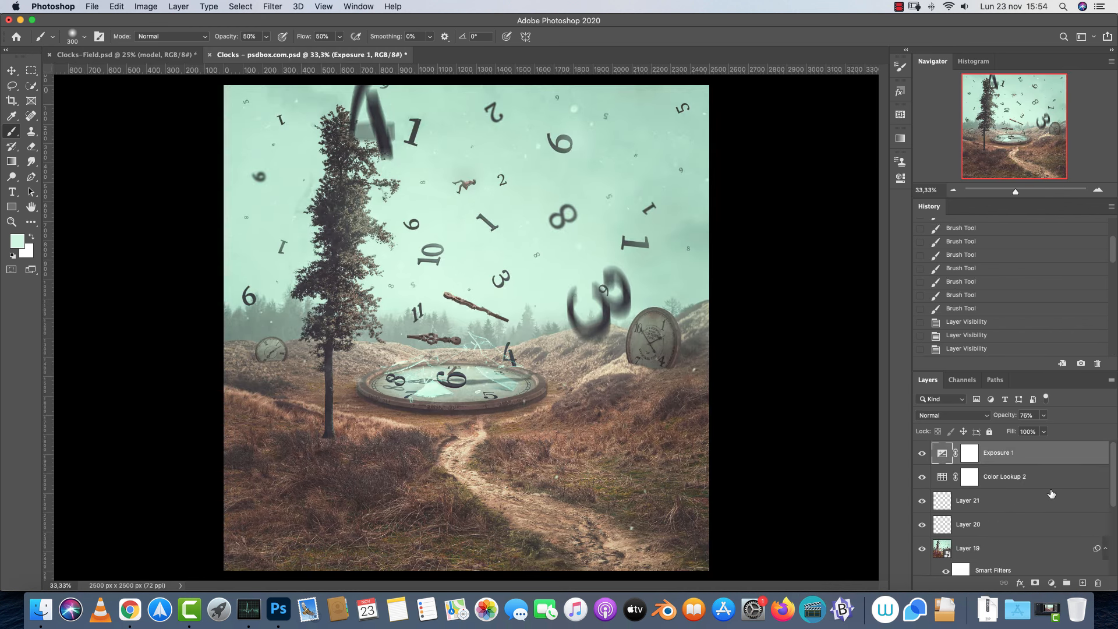
left_click(160, 55)
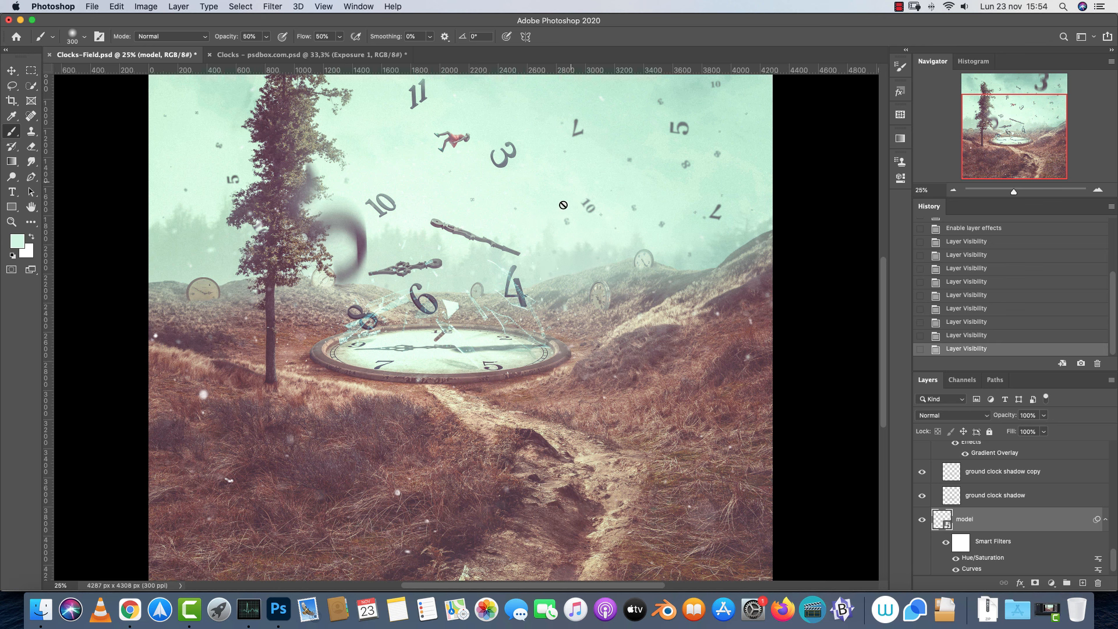
left_click(952, 191)
left_click(951, 191)
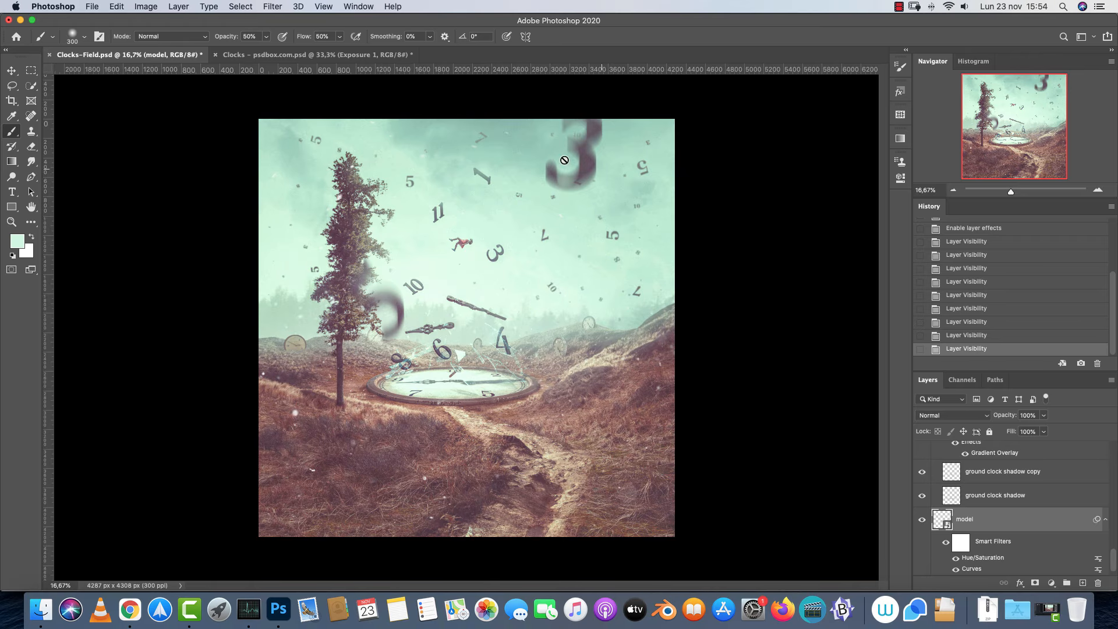
left_click(318, 55)
left_click(191, 56)
left_click(297, 54)
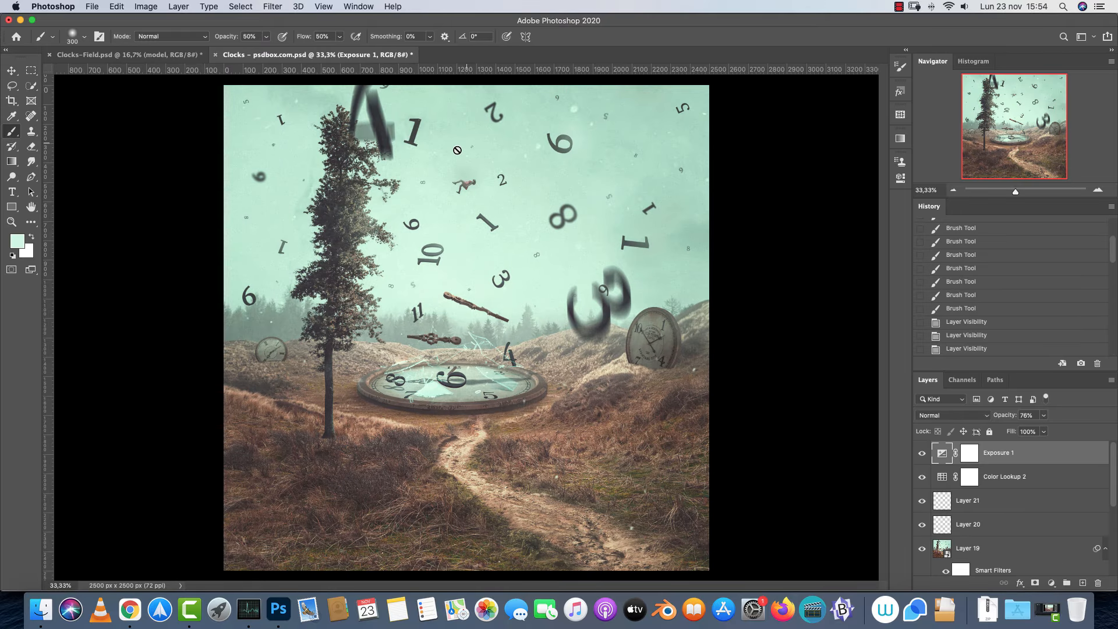
left_click(180, 55)
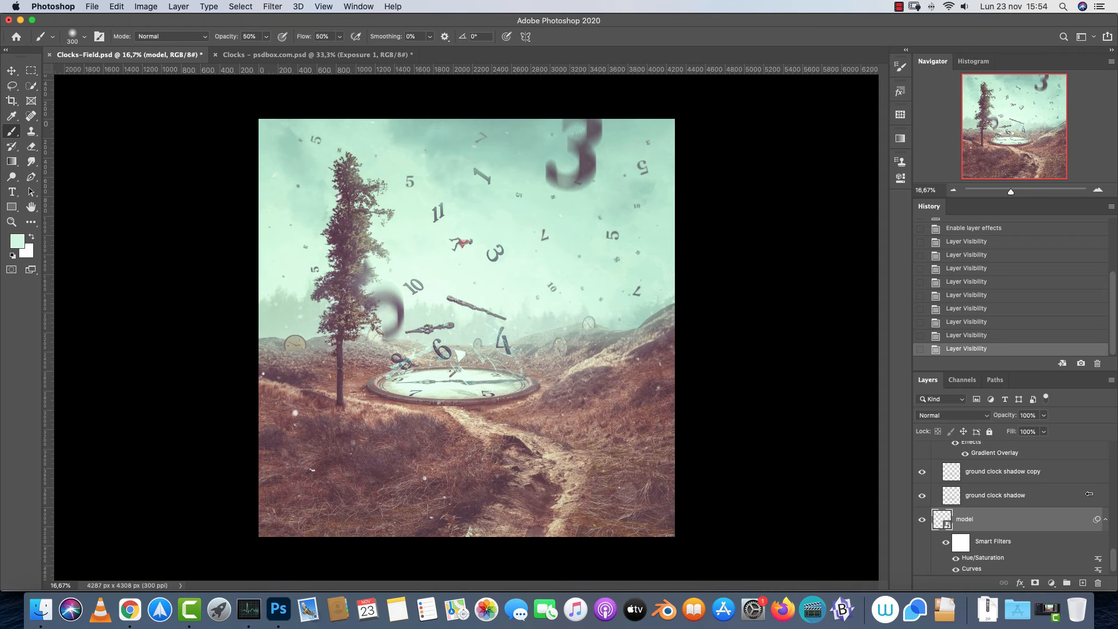
Examine the Basic, Curve, Detail and Color Mixer settings of Layer 13's Camera Raw Filter in Clocks-Field.psd, then return to the current composite
left_click_drag(1114, 557, 1113, 477)
double_click(990, 515)
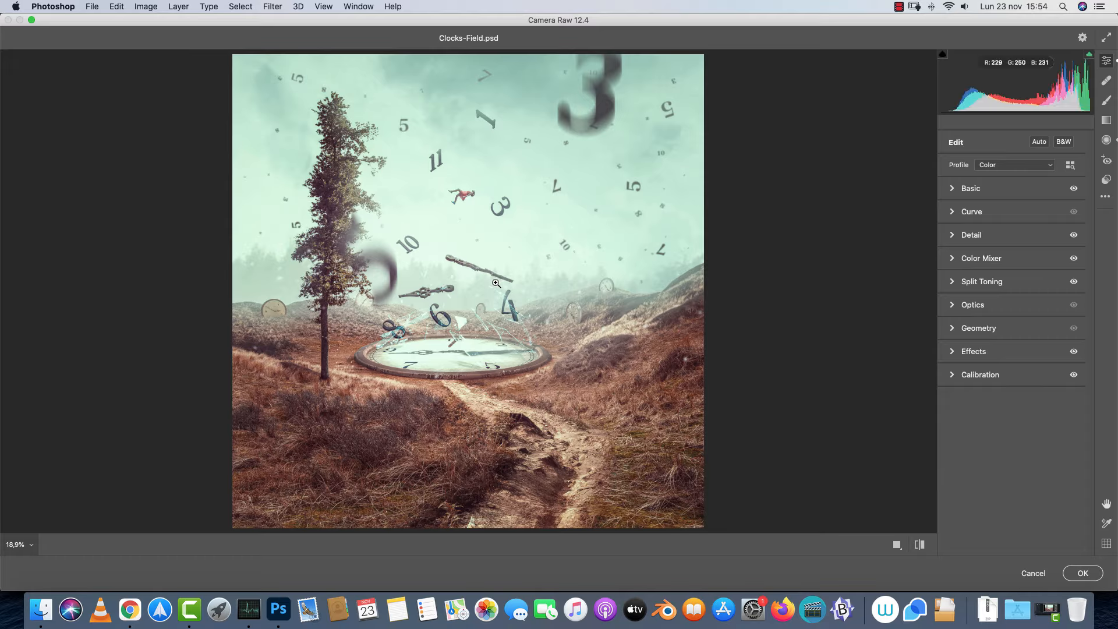
left_click(953, 189)
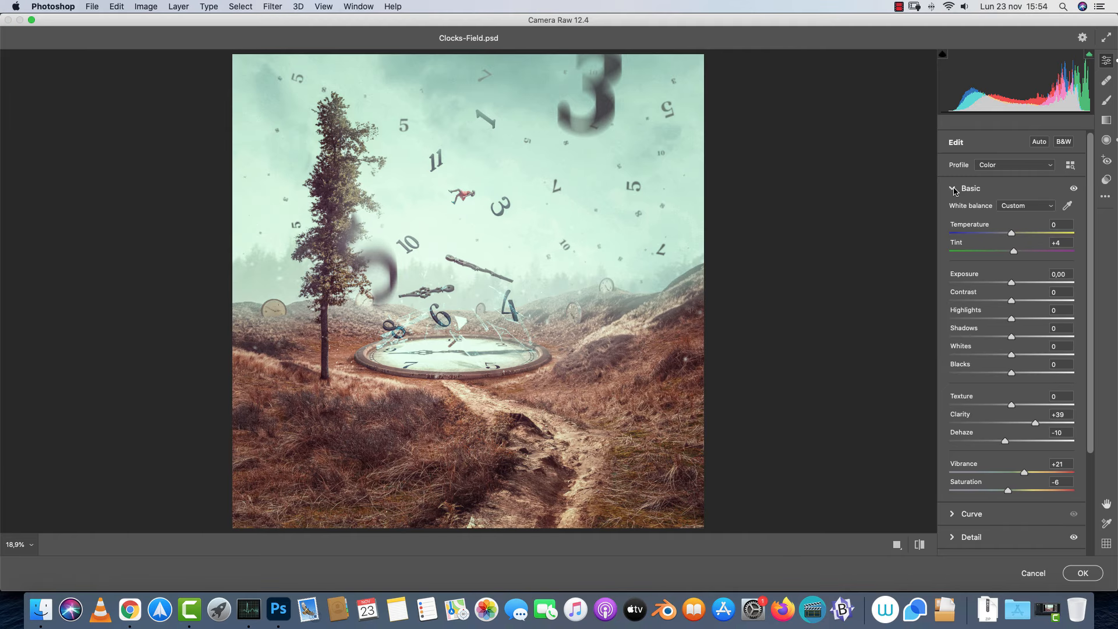
left_click(953, 190)
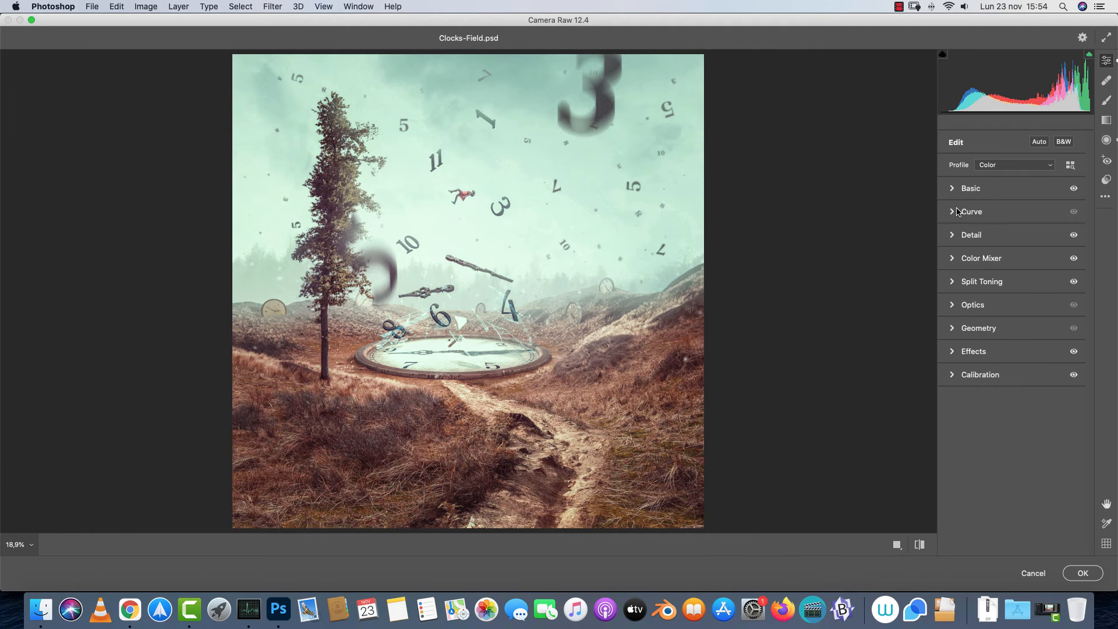
left_click(952, 212)
left_click(953, 212)
left_click(954, 235)
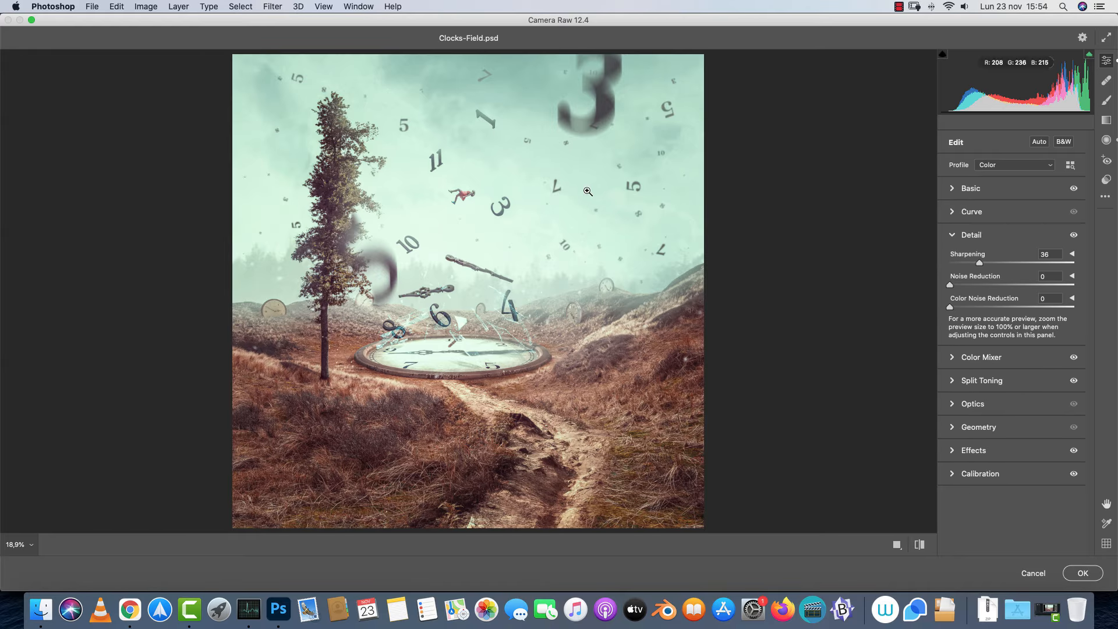
left_click(953, 235)
left_click(954, 258)
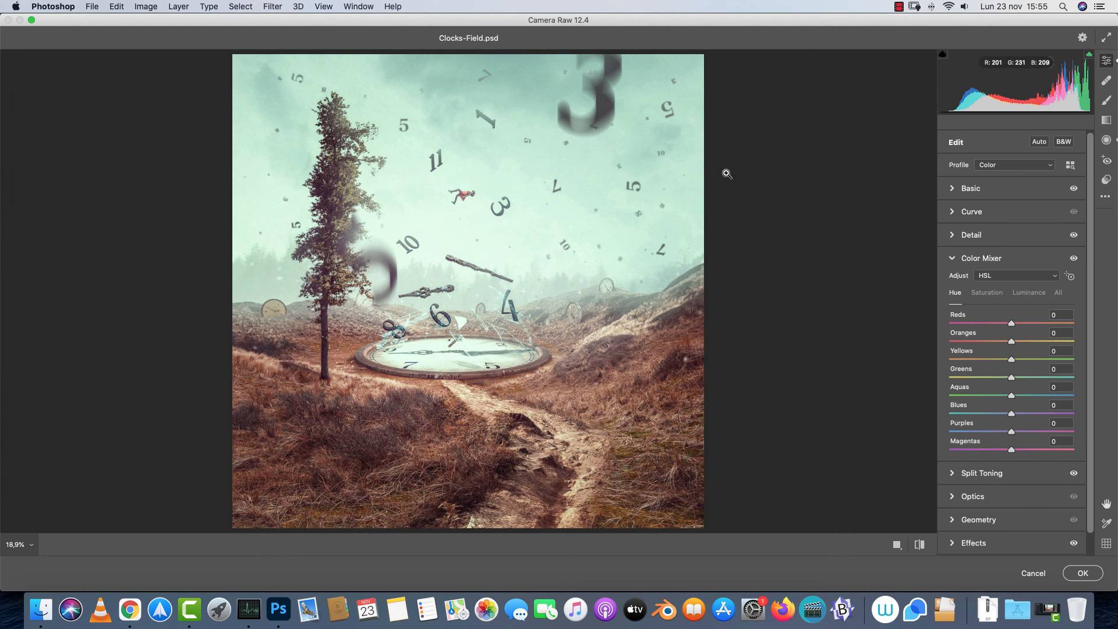
left_click(1040, 572)
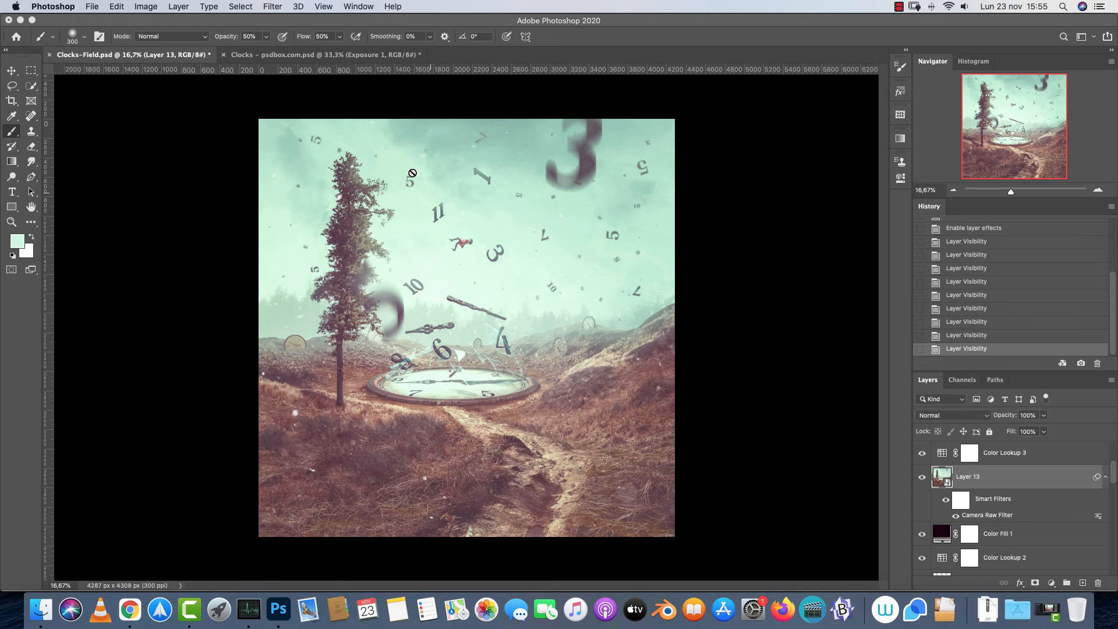
key("ctrl+Tab")
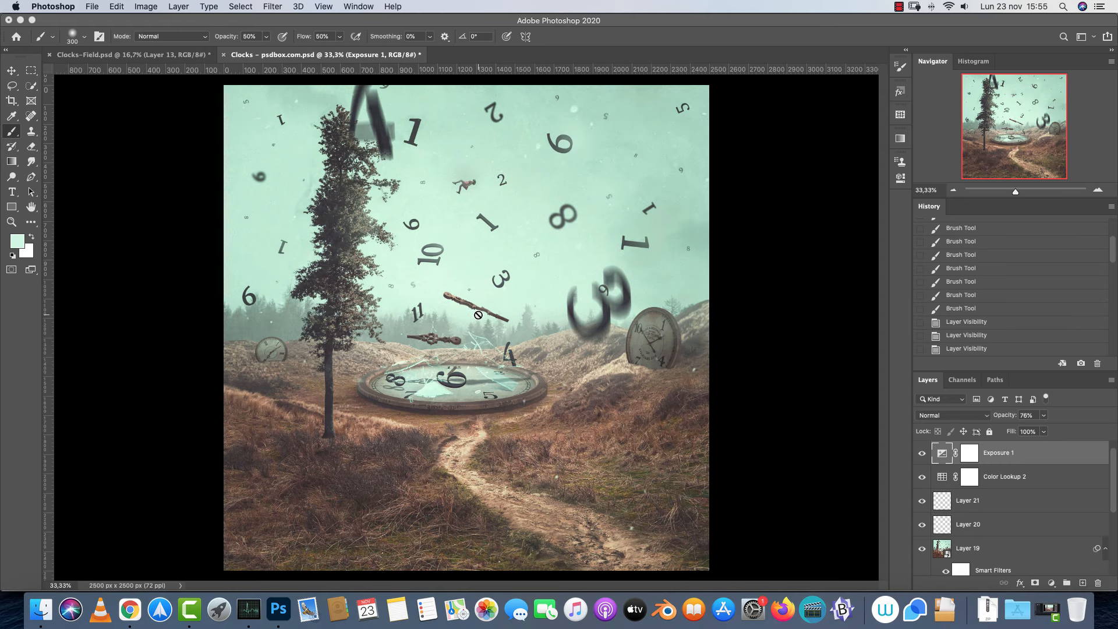